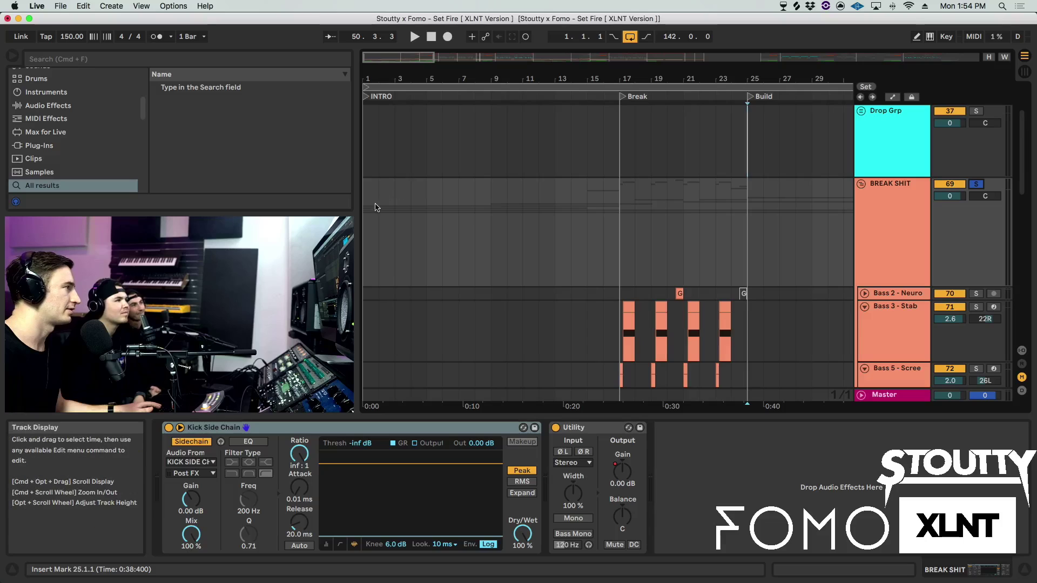
- Play the intro from the start and turn off the solo on the BREAK SHIT group
key("space")
key("minus")
scroll(435, 169, "down", 5)
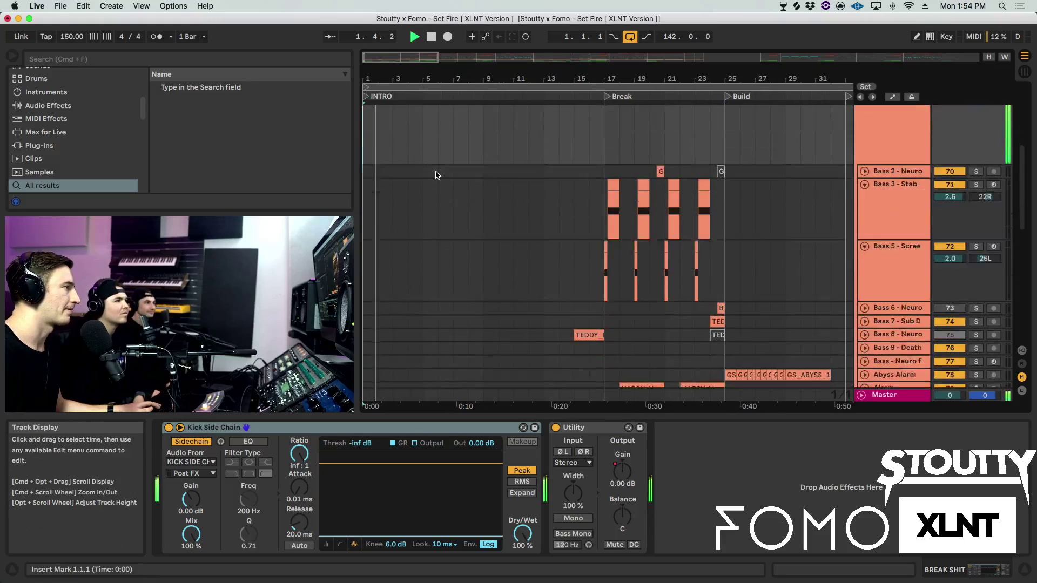
scroll(461, 176, "up", 5)
left_click(977, 121)
scroll(751, 215, "down", 10)
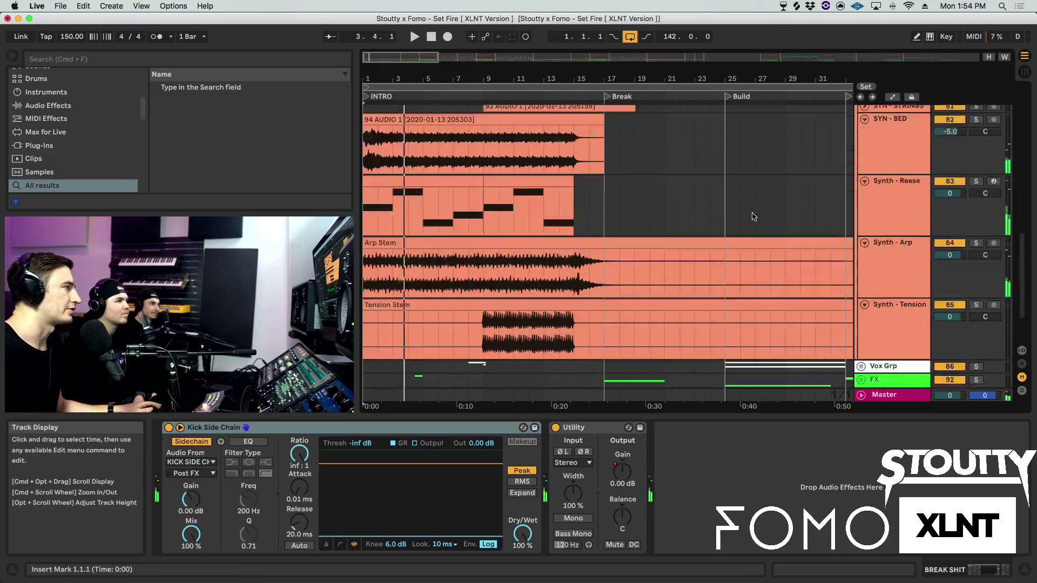
scroll(750, 213, "up", 2)
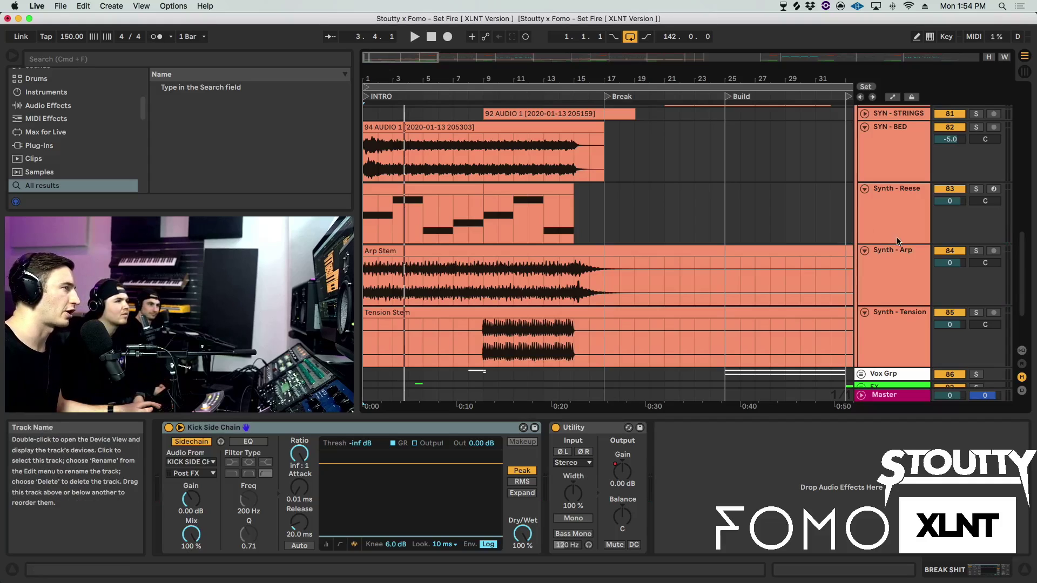
- Audition the Synth - Arp track soloed from the start of the intro
key("space")
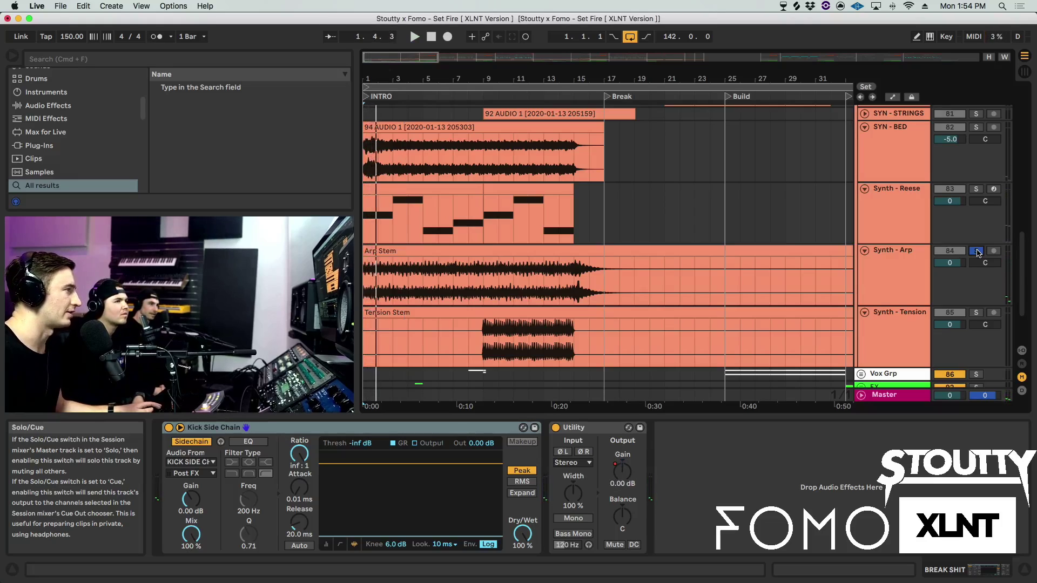
key("space")
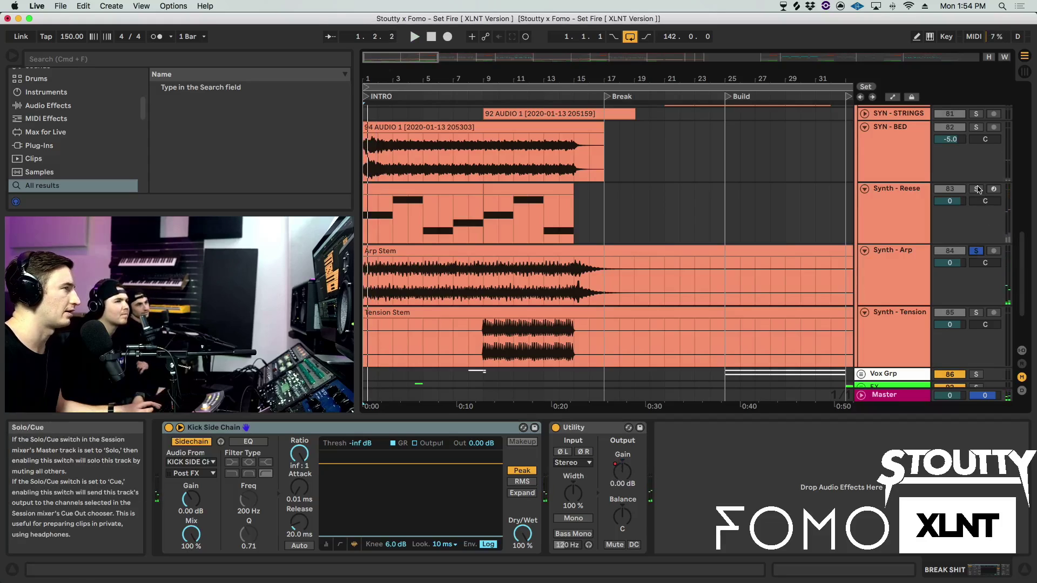
left_click(893, 282)
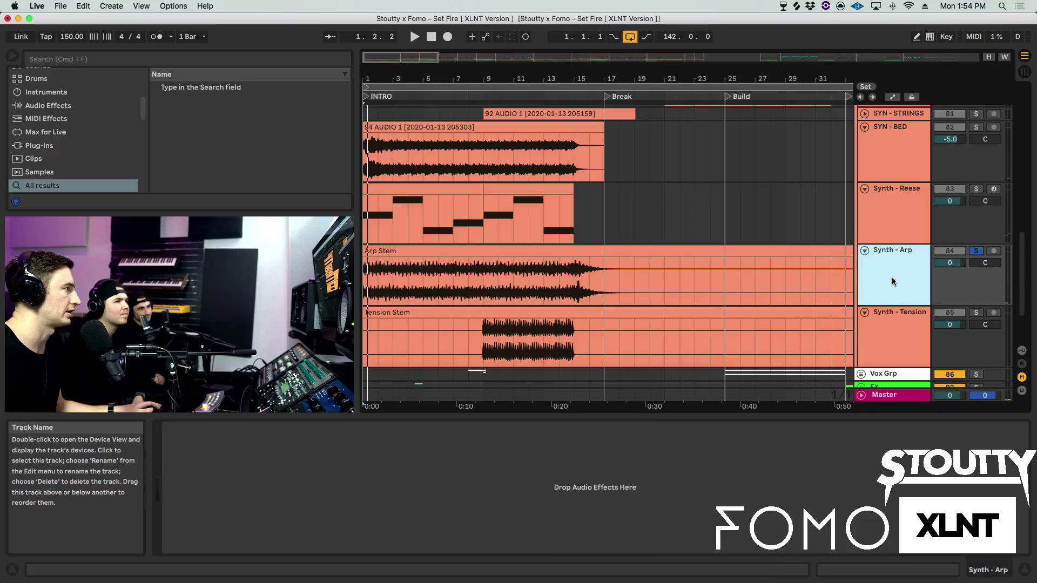
- Play the soloed Synth - Reese track from the start and open its Serum instrument
left_click(890, 201)
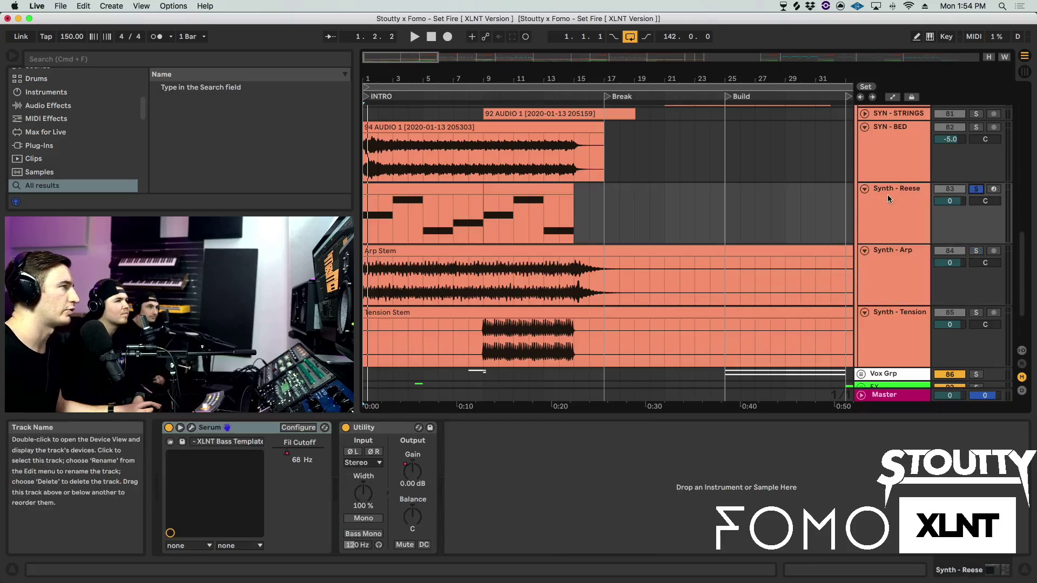
key("space")
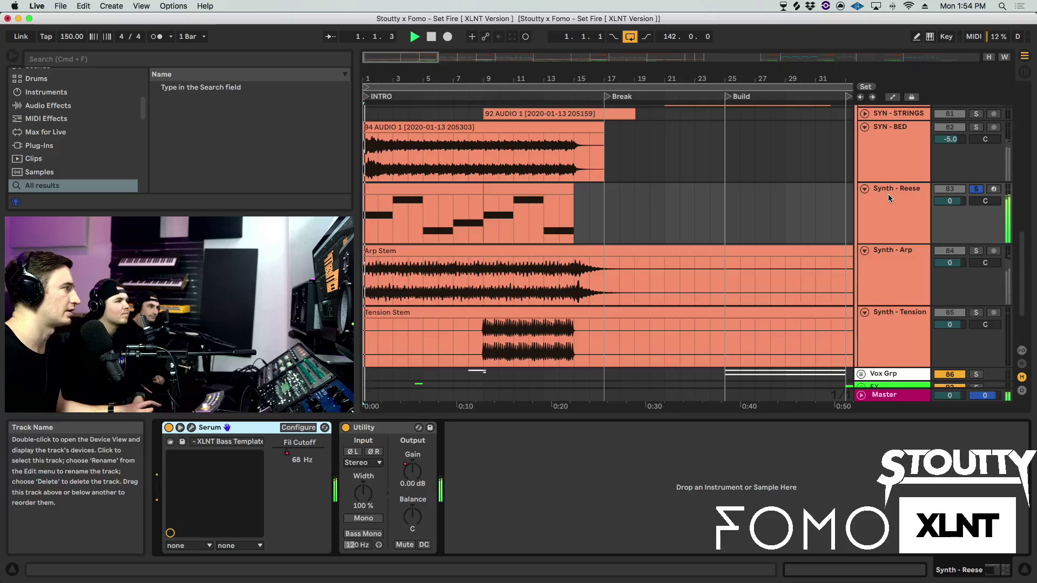
left_click(192, 427)
key("space")
- Examine the oscillator and effects settings of the Reese patch in Serum and close the plug-in window
left_click_drag(340, 26, 497, 82)
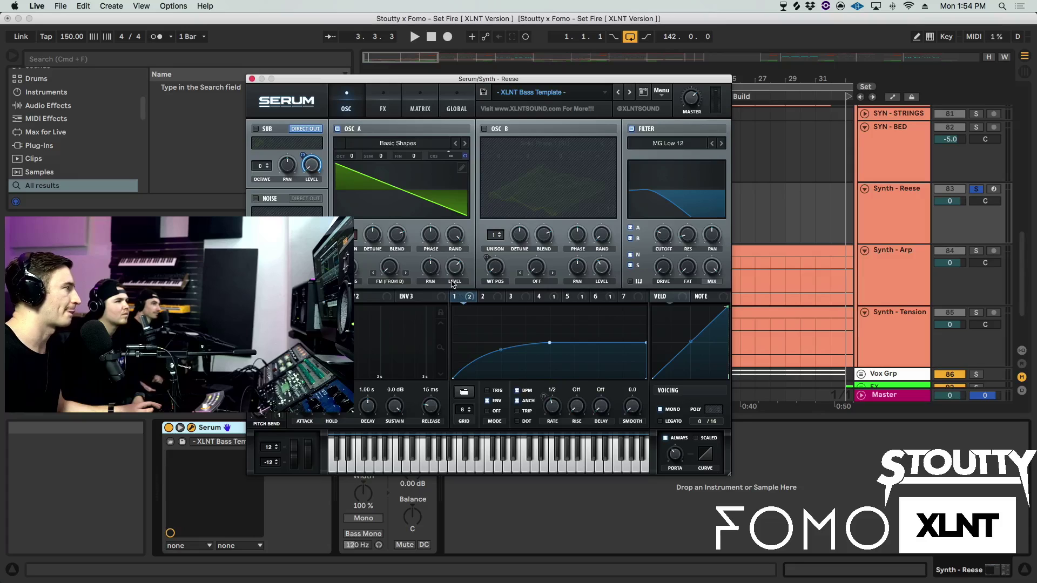
left_click_drag(485, 84, 605, 67)
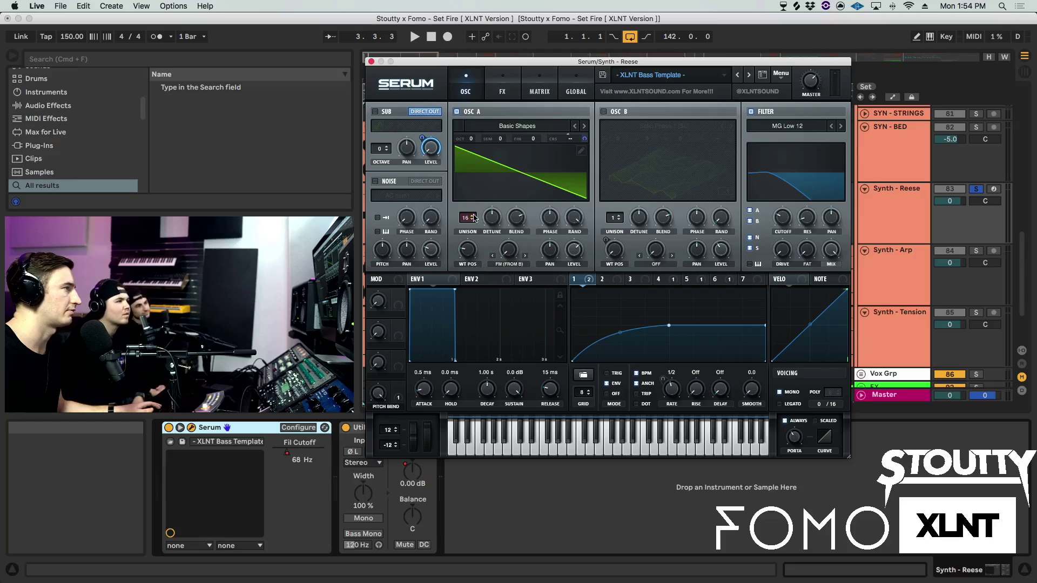
left_click(505, 91)
left_click(371, 63)
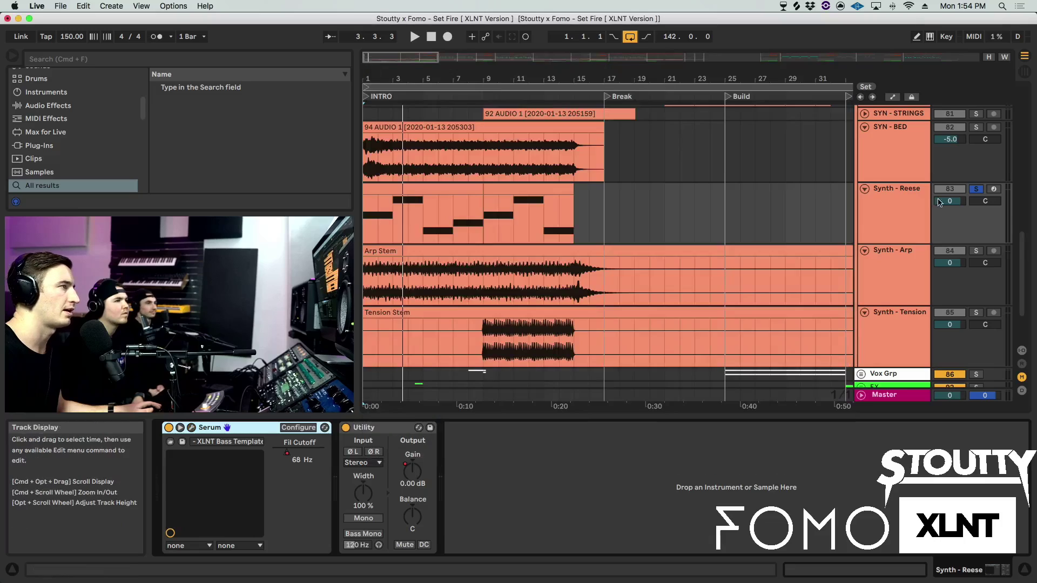
- Solo the SYN - BED track and play its opening bar several times from the start
scroll(957, 186, "up", 2)
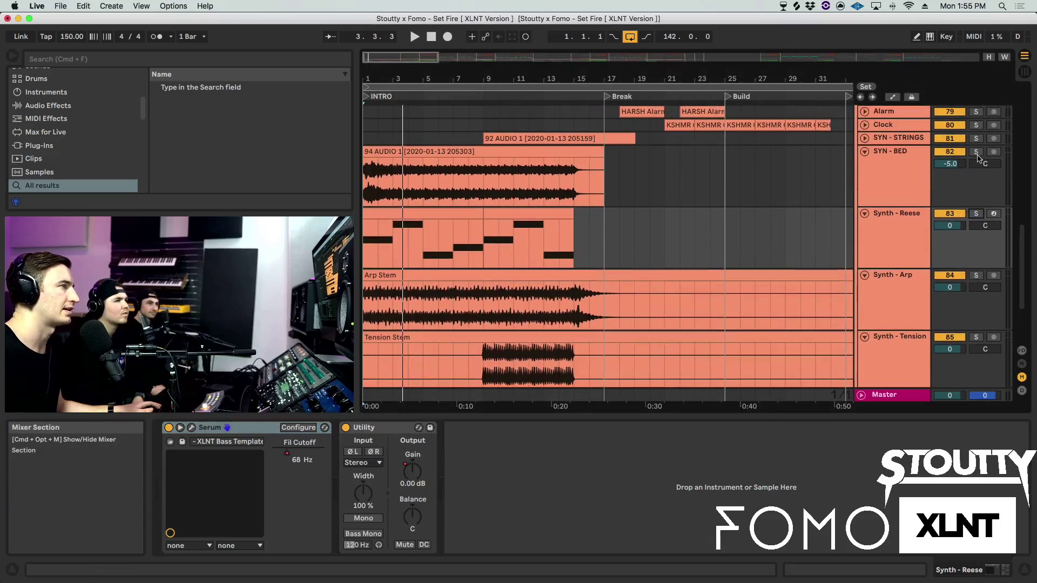
left_click(977, 153)
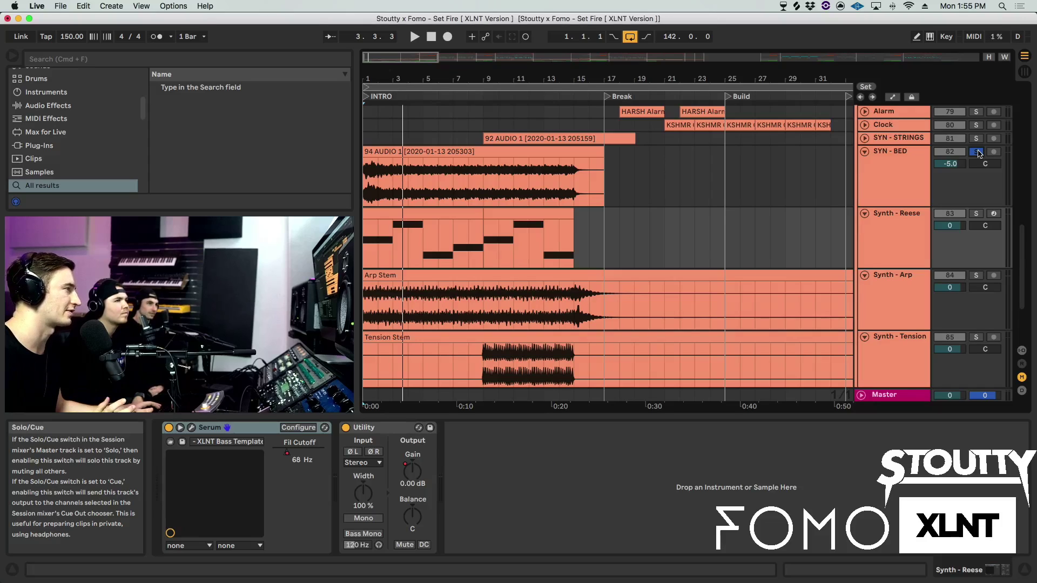
key("space")
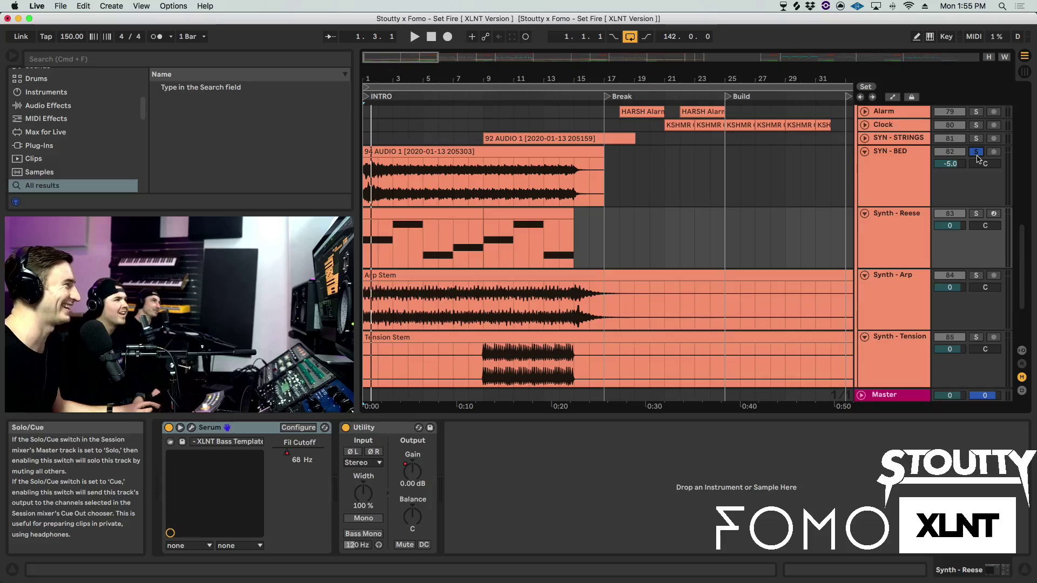
key("space")
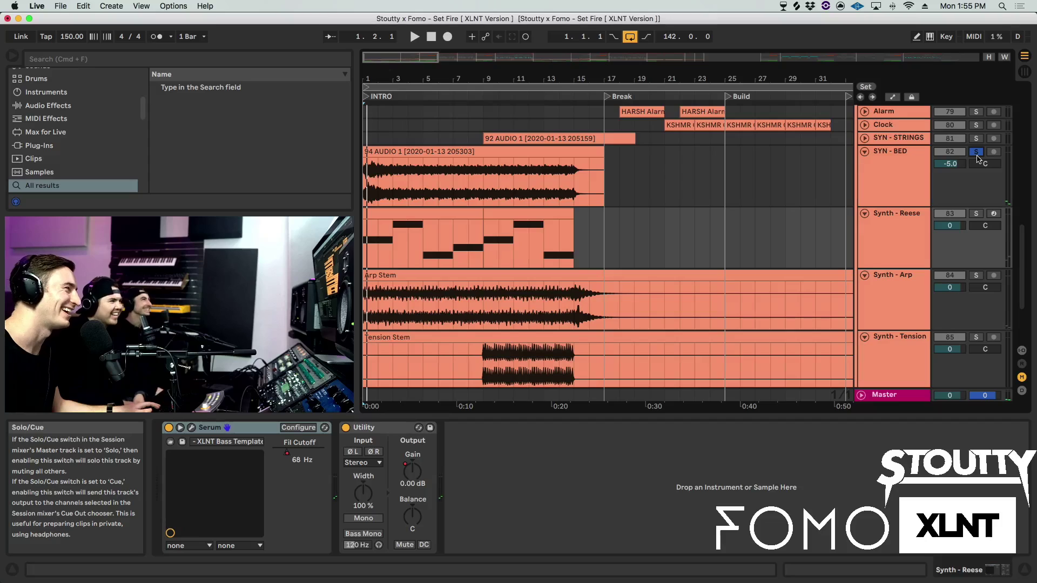
key("space")
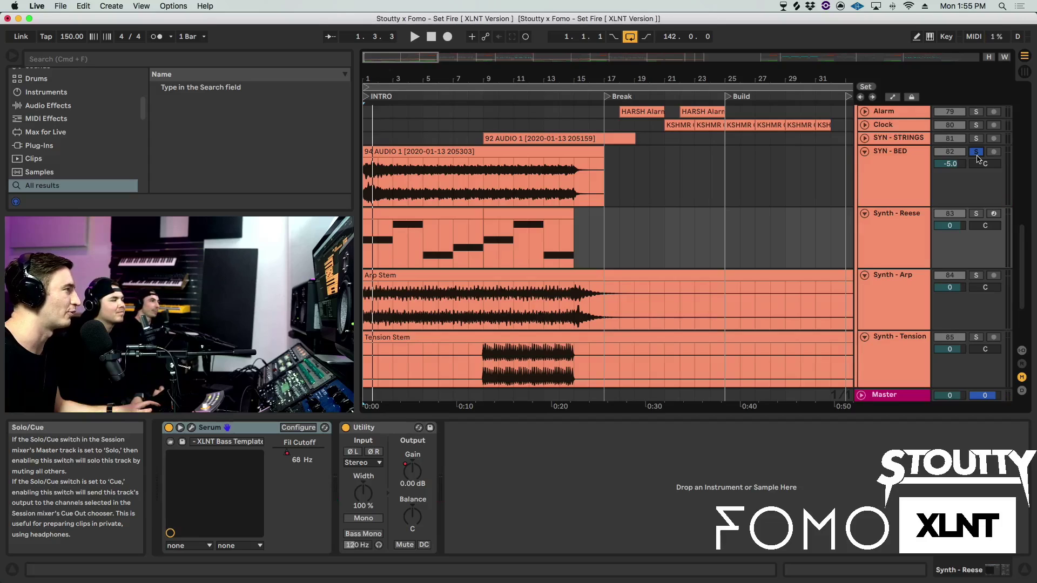
key("space")
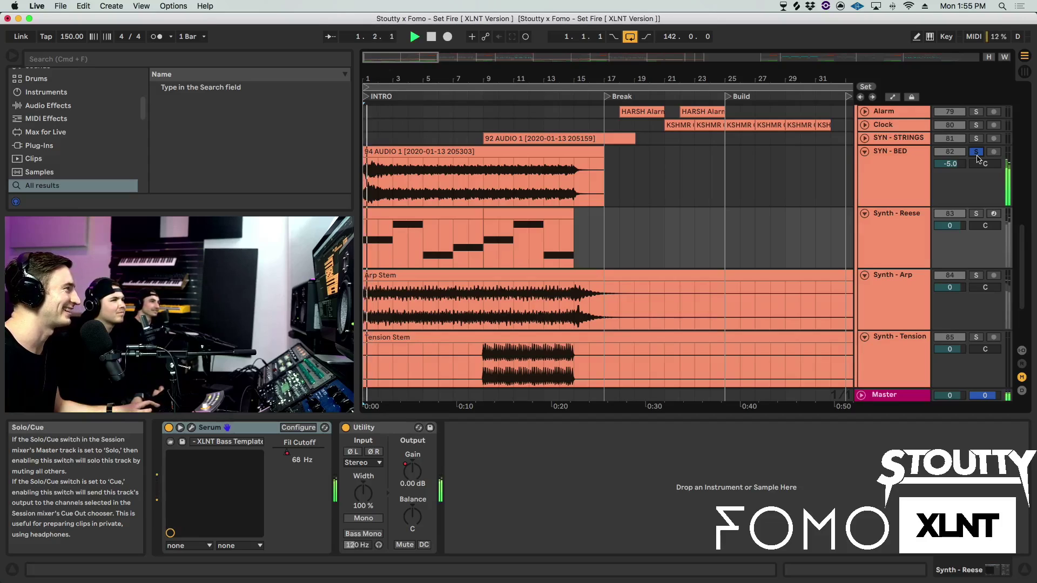
- Remove the solo from SYN - BED and play the intro with all tracks together
left_click(977, 154)
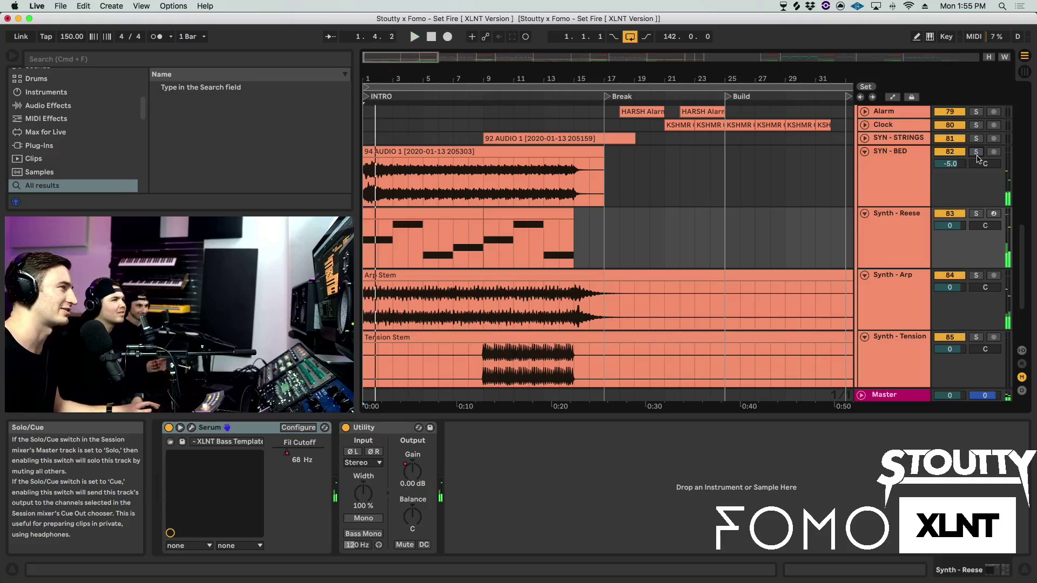
key("space")
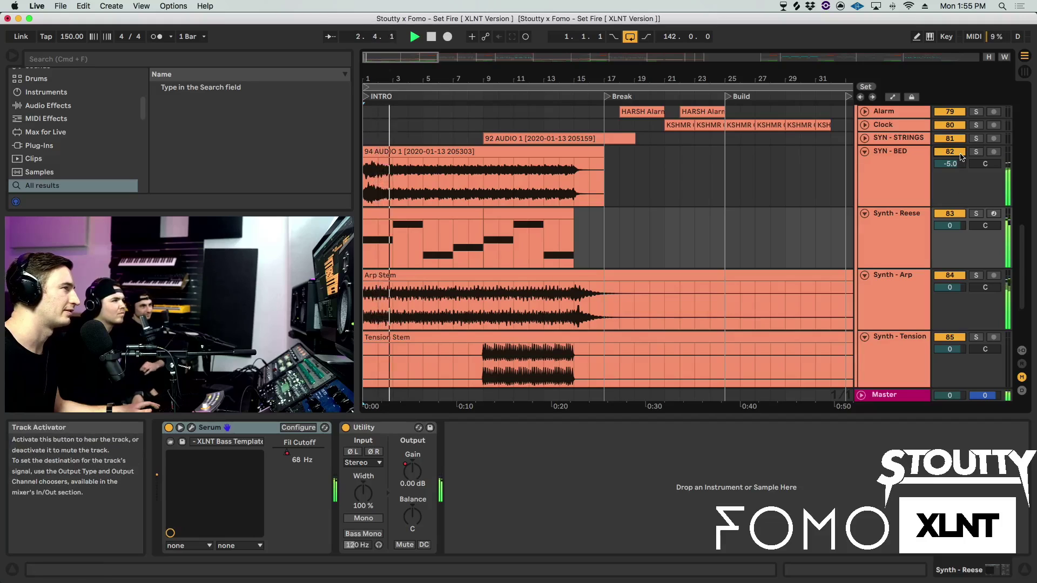
key("space")
- Unfold the FX group to show its individual effect tracks
scroll(901, 219, "down", 2)
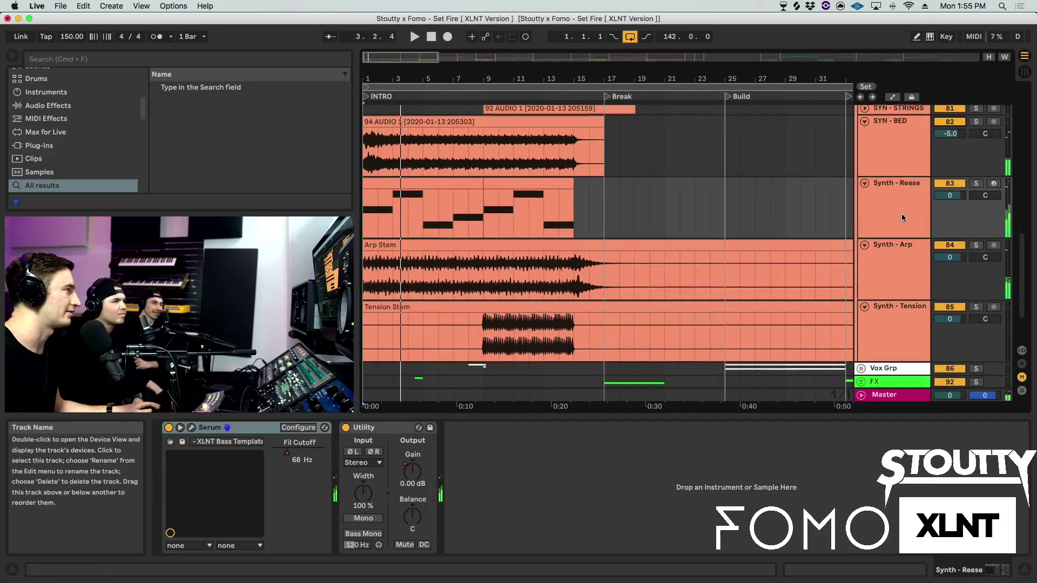
scroll(899, 219, "up", 2)
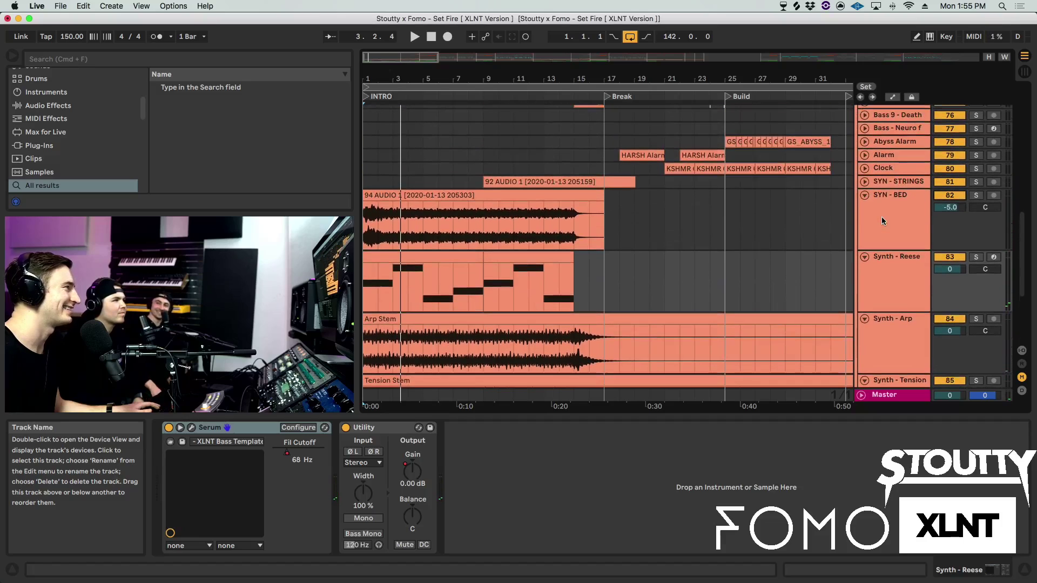
scroll(688, 234, "down", 4)
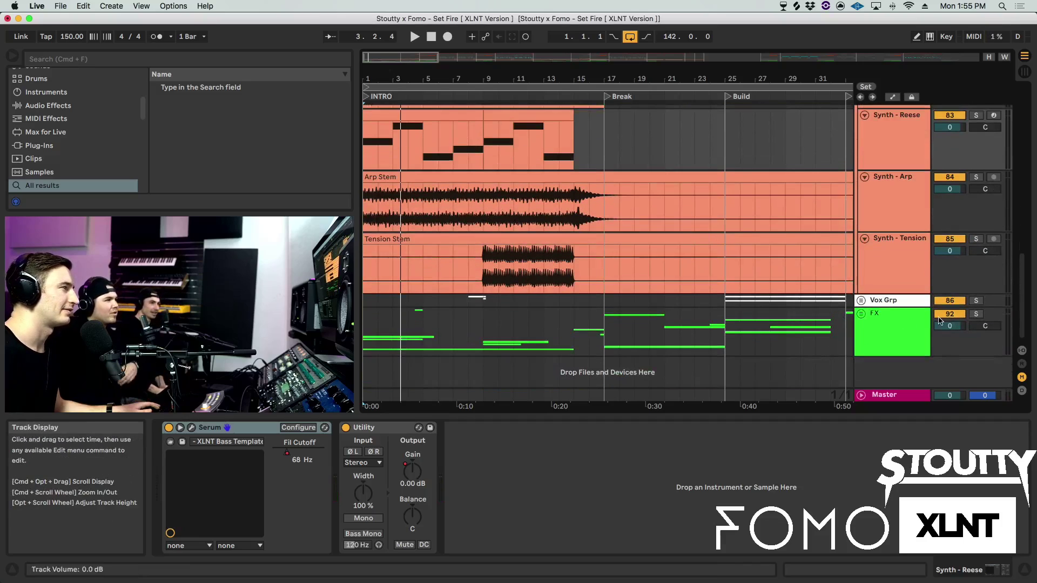
scroll(801, 248, "up", 3)
scroll(801, 248, "up", 5)
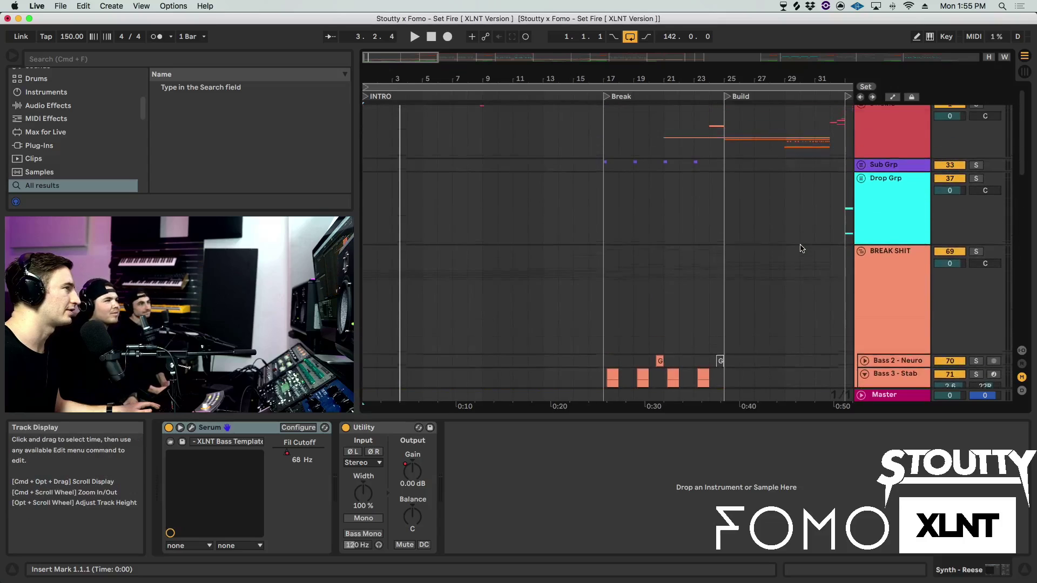
scroll(800, 245, "down", 8)
left_click(891, 372)
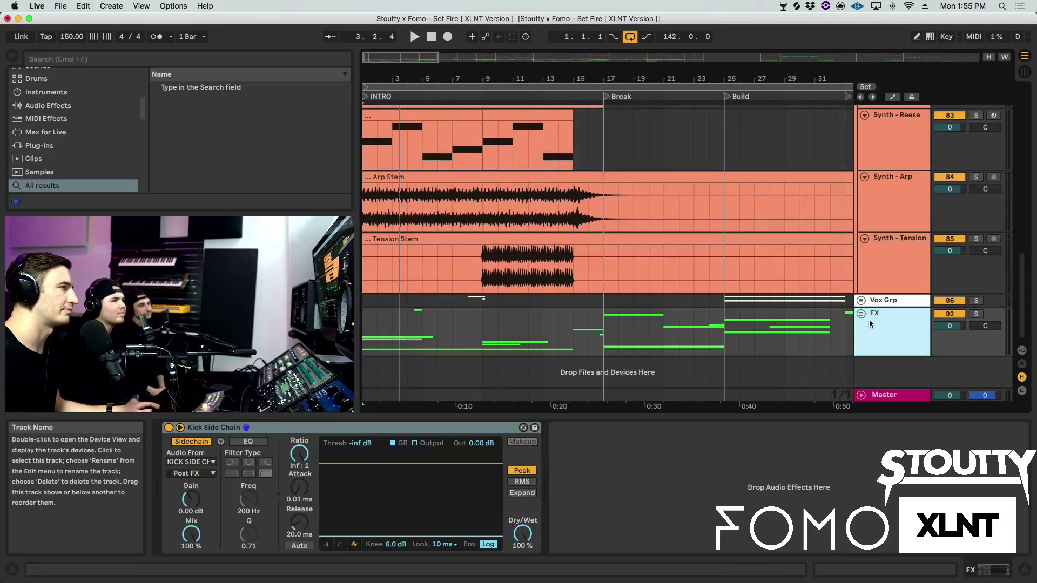
left_click(861, 365)
scroll(865, 319, "down", 5)
scroll(865, 318, "down", 4)
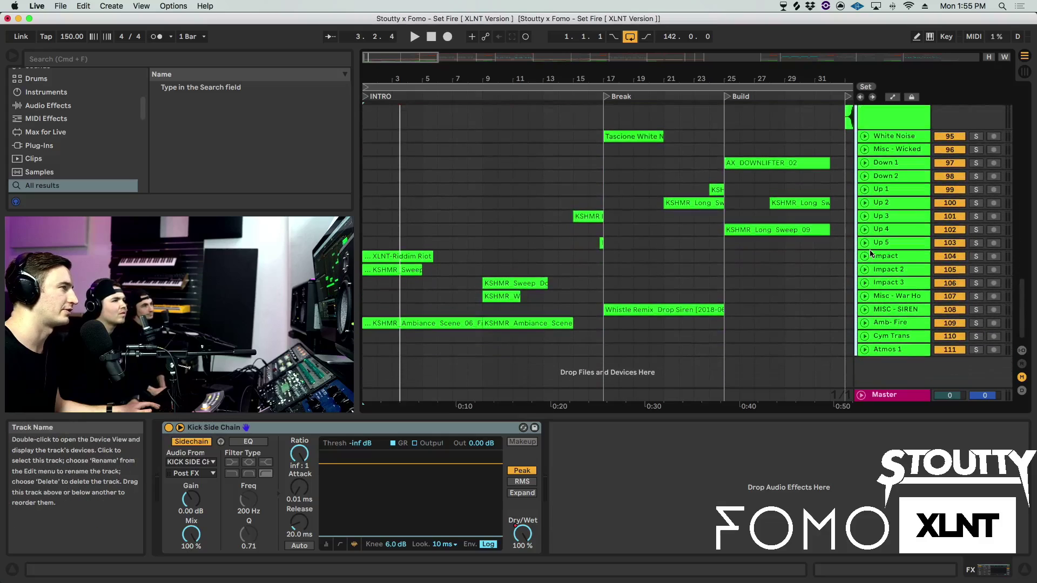
- Unfold the Amb- Fire track and play it soloed from the start of the arrangement
left_click(878, 323)
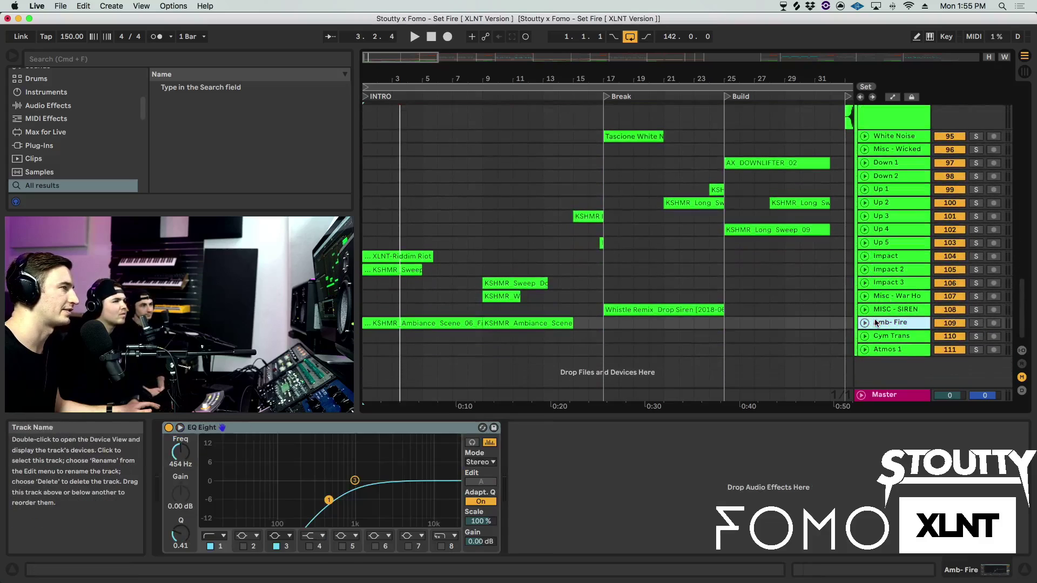
left_click(862, 323)
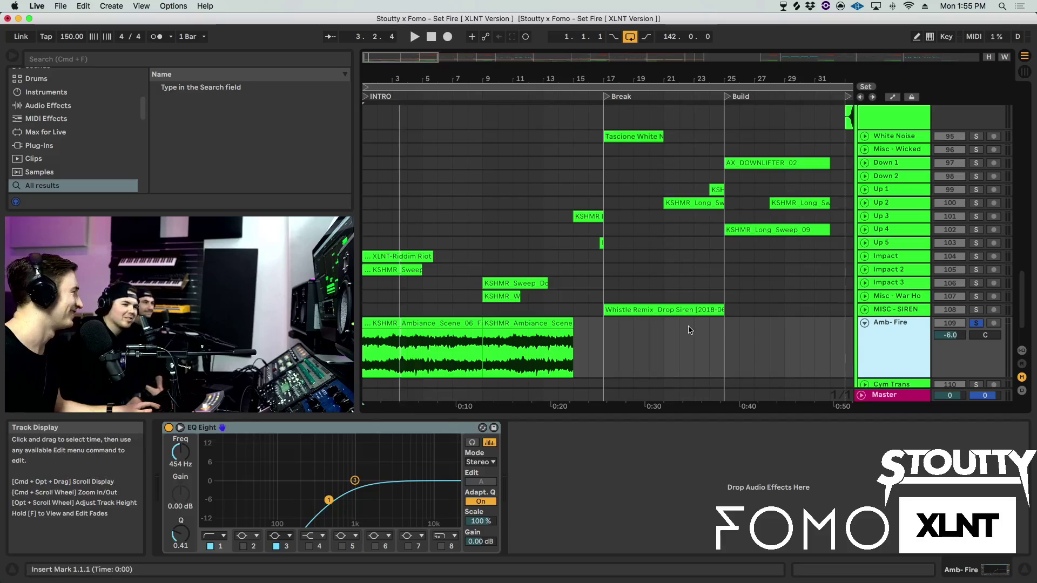
key("Home")
key("space")
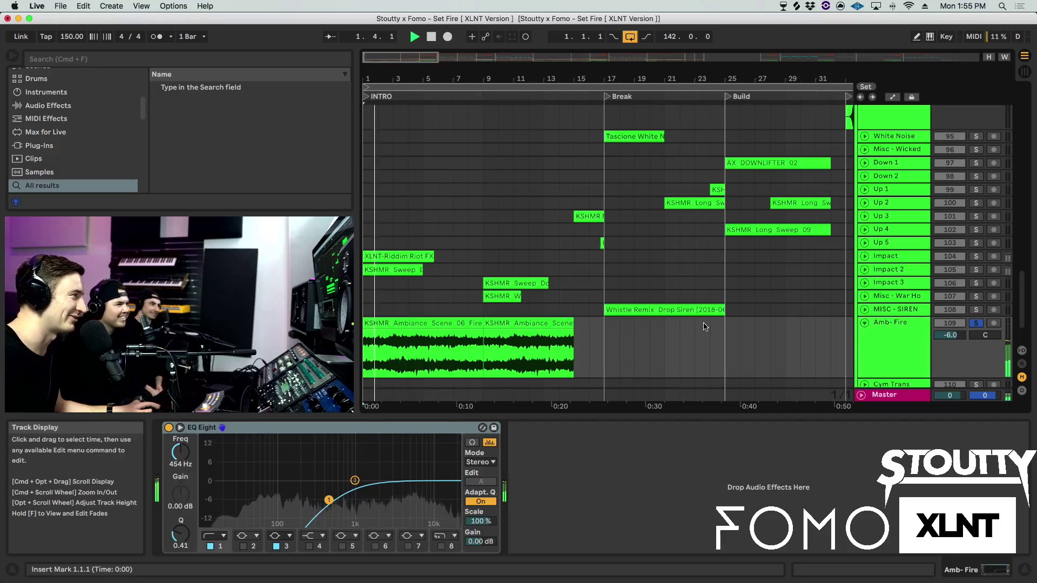
- Switch the solo from Amb- Fire to the Impact 2 track to audition it
left_click(977, 323)
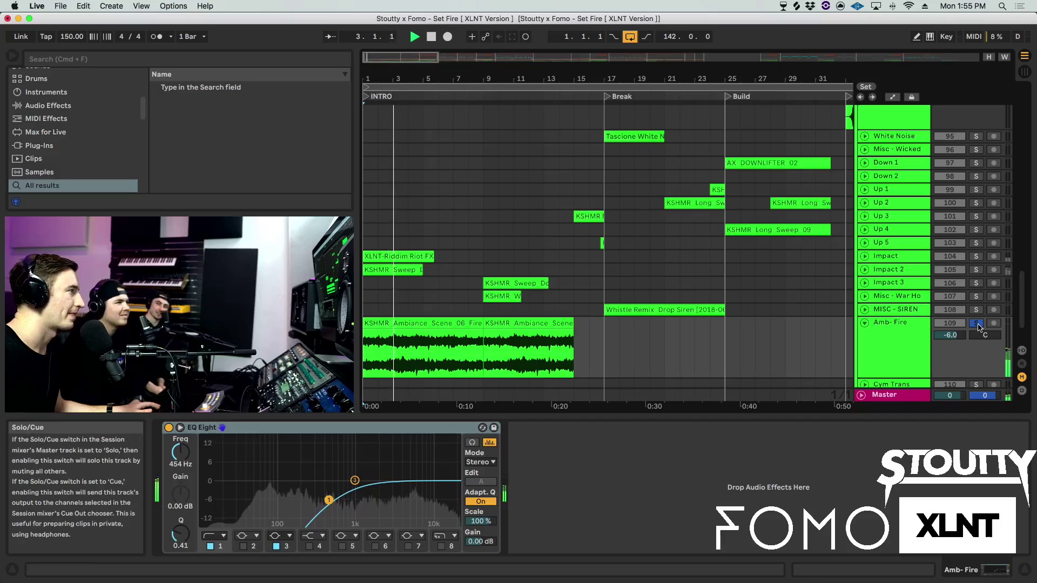
left_click(976, 270)
key("space")
- Unfold the Impact track and audition it soloed from the start, clearing its solo when done
left_click(975, 257)
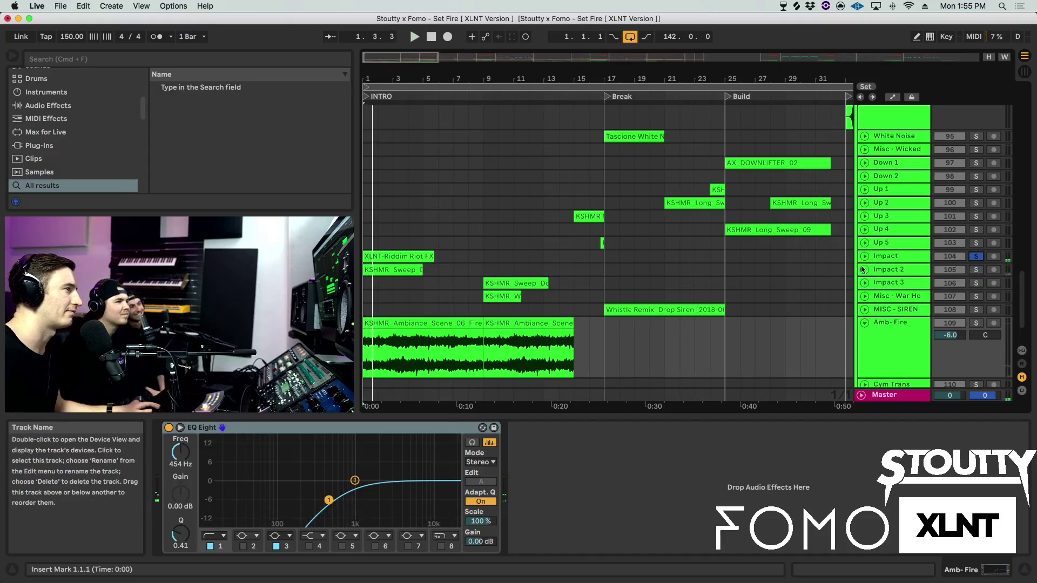
left_click(874, 261)
left_click(864, 256)
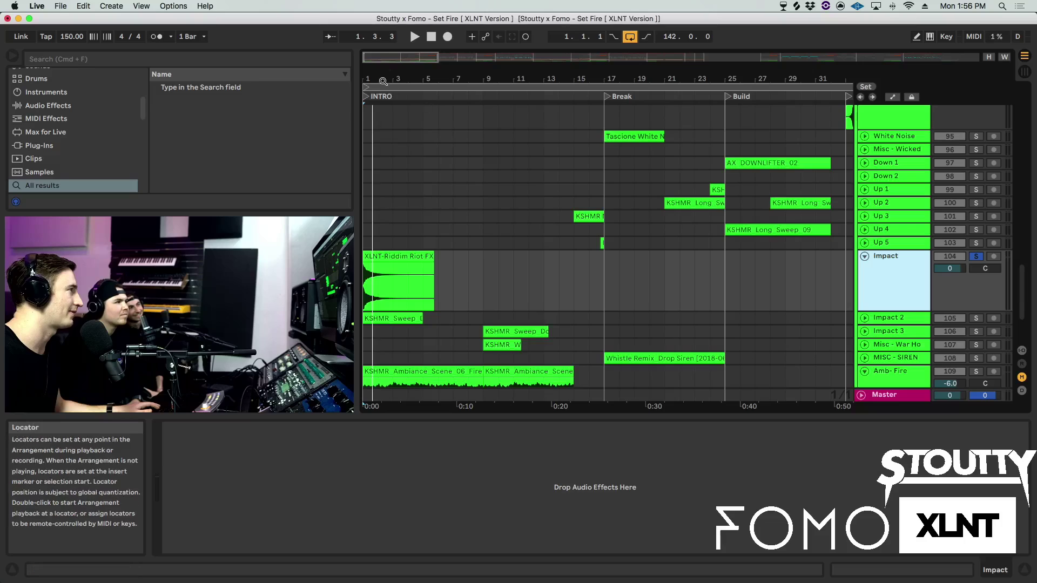
scroll(509, 180, "up", 5)
key("space")
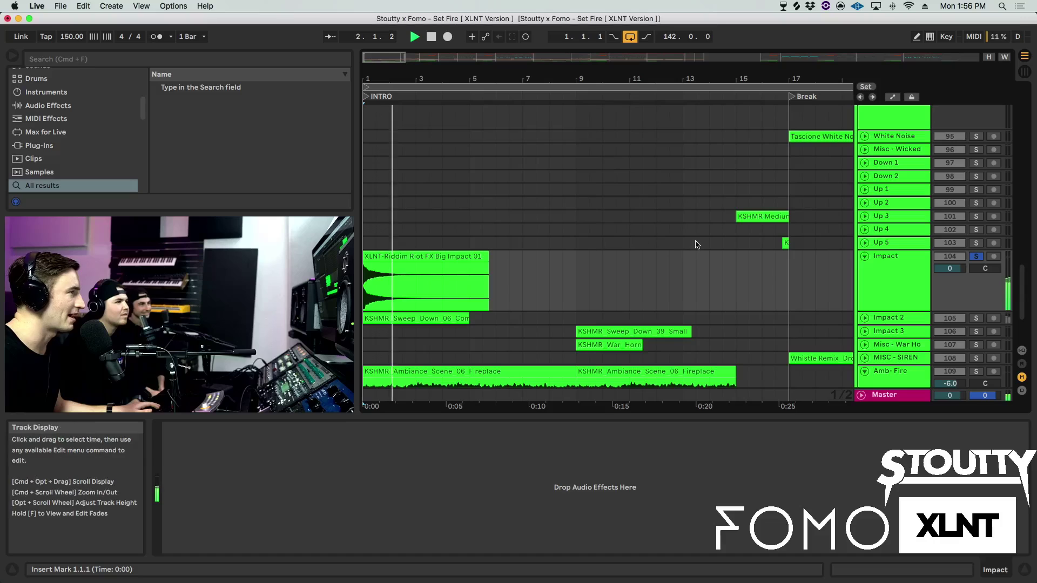
left_click(975, 258)
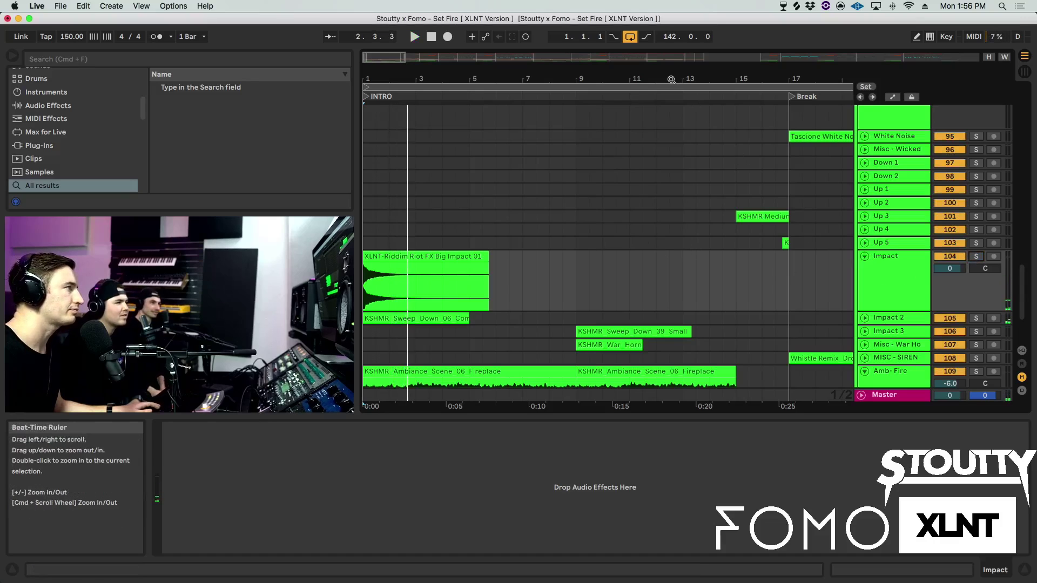
- Fold the FX group and play the full intro from the start
scroll(553, 180, "down", 5)
scroll(554, 179, "up", 3)
scroll(553, 180, "up", 2)
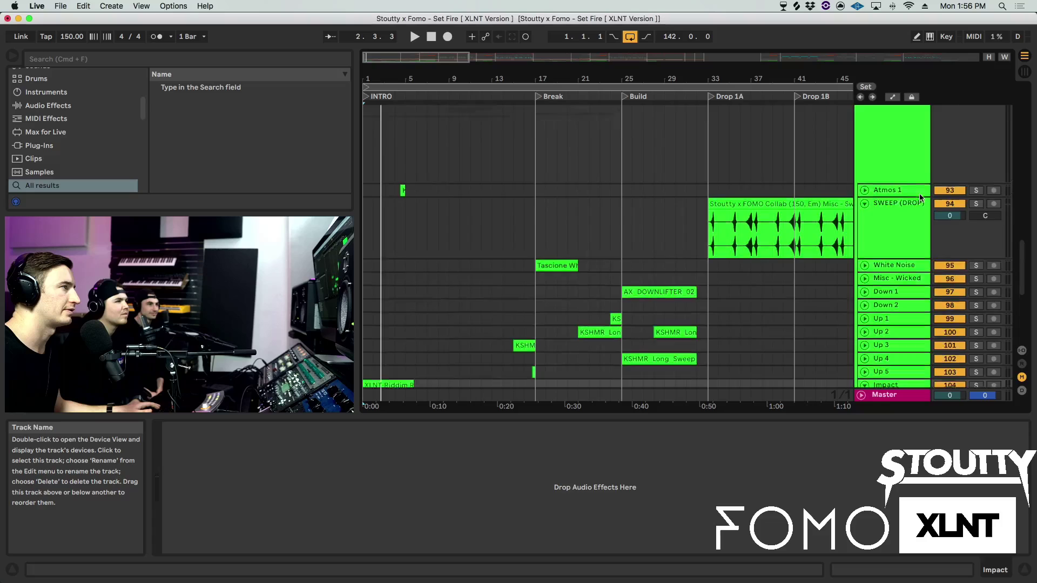
scroll(875, 183, "up", 5)
left_click(861, 187)
key("space")
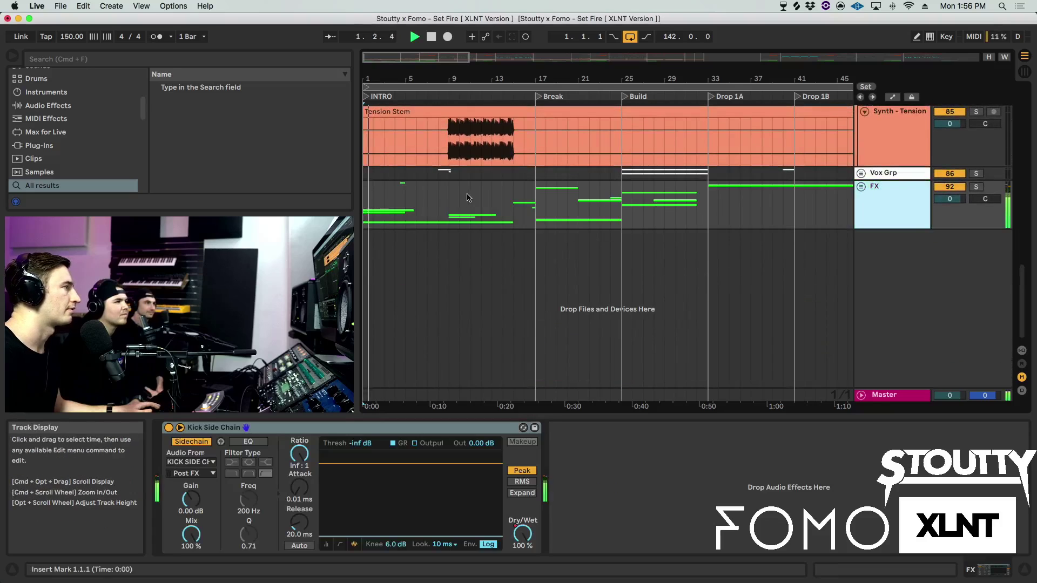
- Follow the full playback from the intro through the Break to the Build across the synth, vocal and FX tracks
left_click_drag(406, 79, 406, 85)
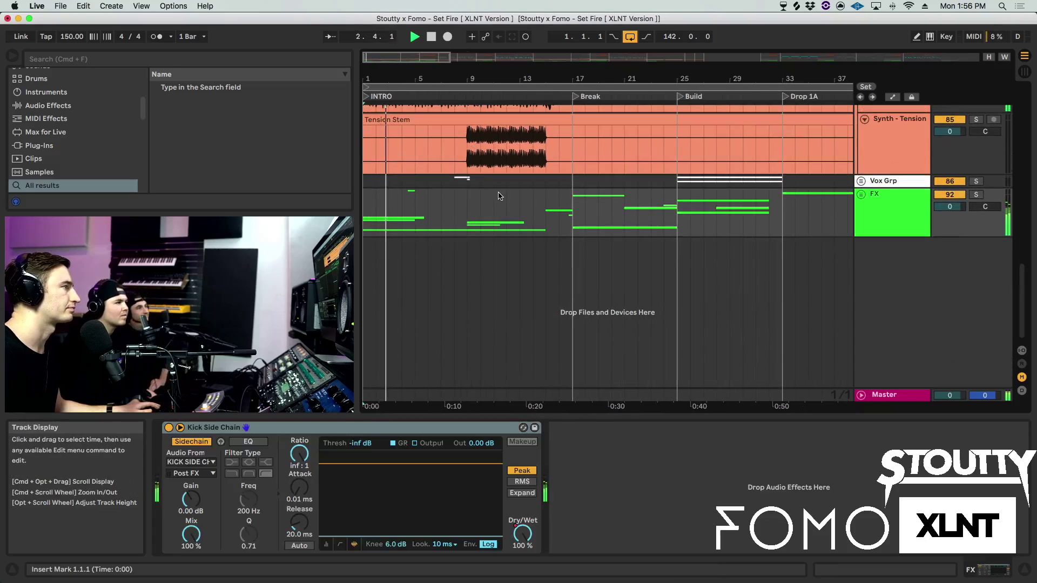
scroll(498, 197, "up", 3)
scroll(581, 211, "up", 3)
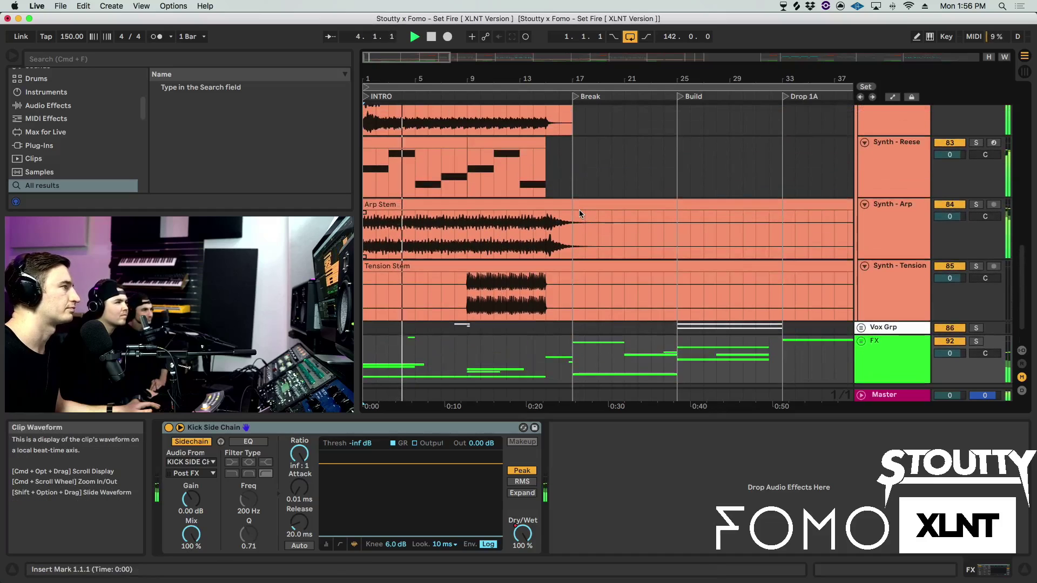
scroll(923, 220, "up", 2)
scroll(881, 211, "up", 1)
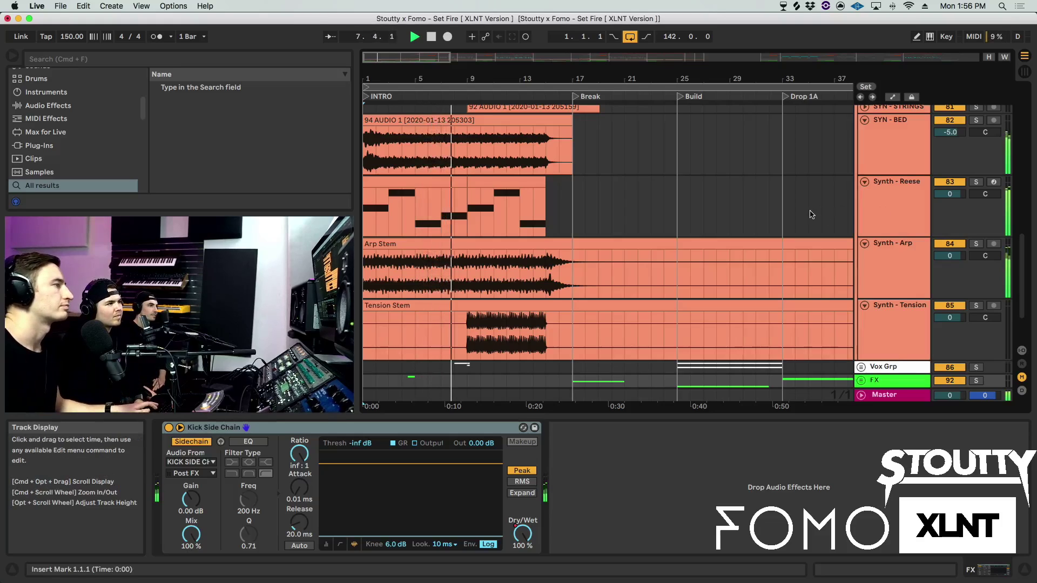
scroll(664, 214, "down", 1)
scroll(665, 215, "down", 1)
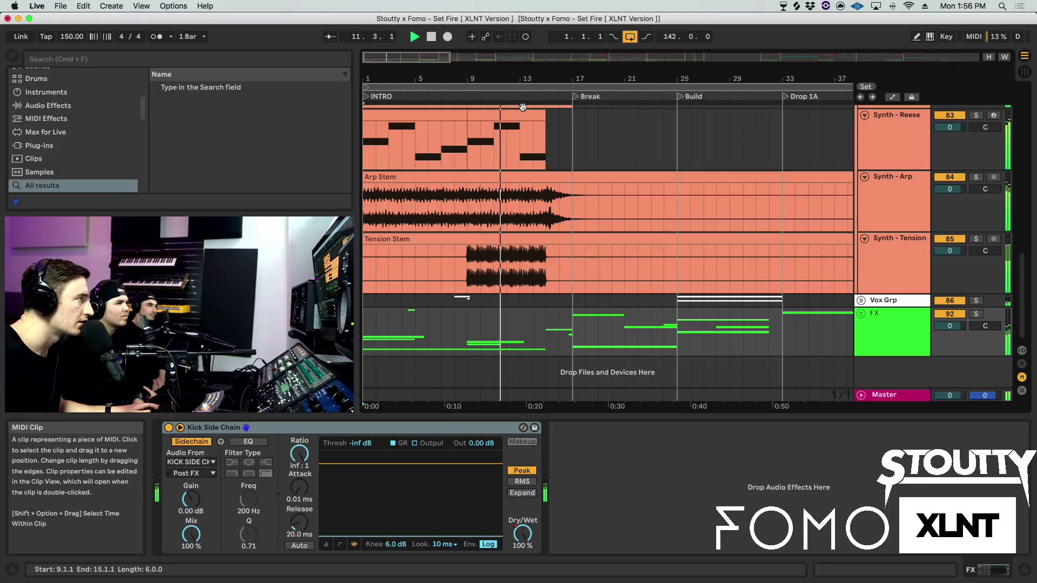
key("plus")
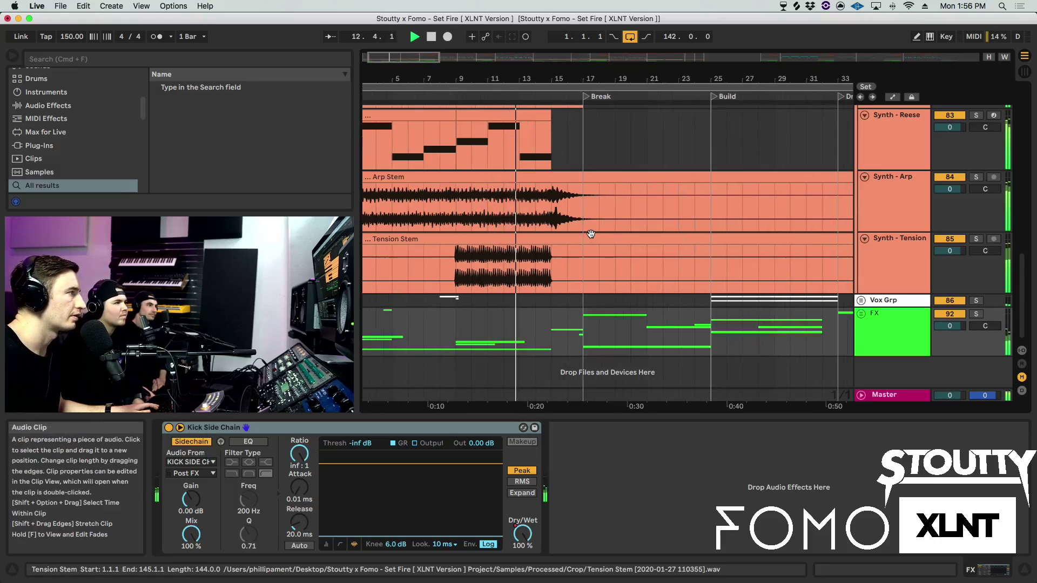
scroll(583, 239, "left", 2)
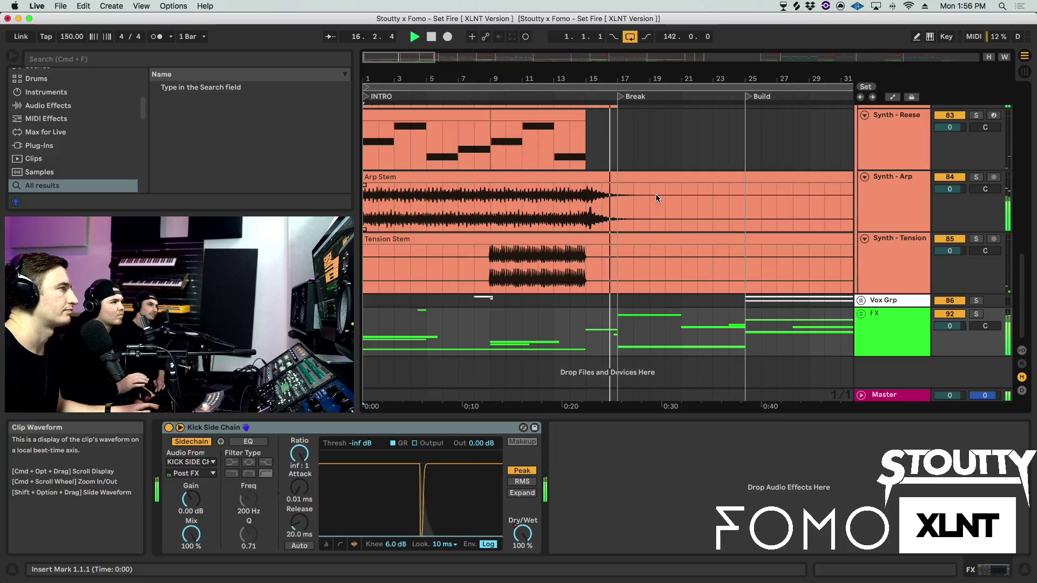
left_click_drag(641, 87, 587, 173)
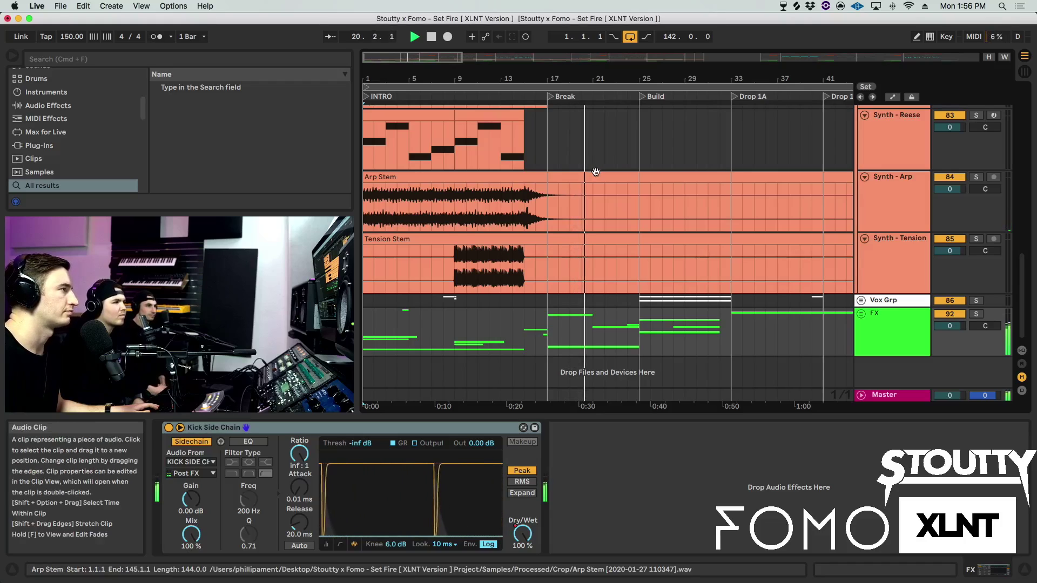
left_click_drag(620, 75, 589, 170)
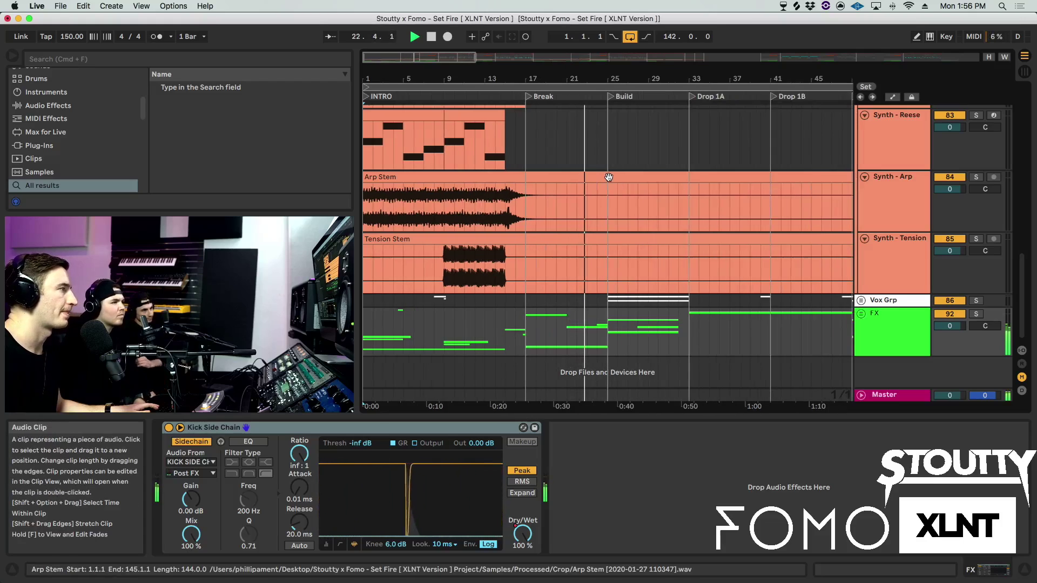
scroll(609, 182, "up", 1)
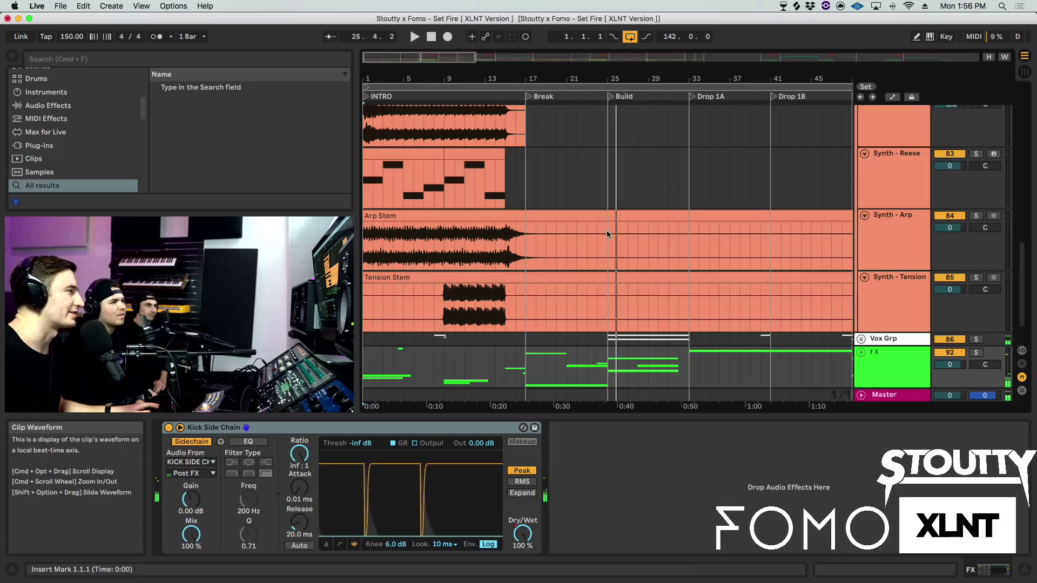
- Audition the Synth - Tension track soloed from bar 9, clearing its solo when done
scroll(607, 230, "down", 1)
left_click(444, 273)
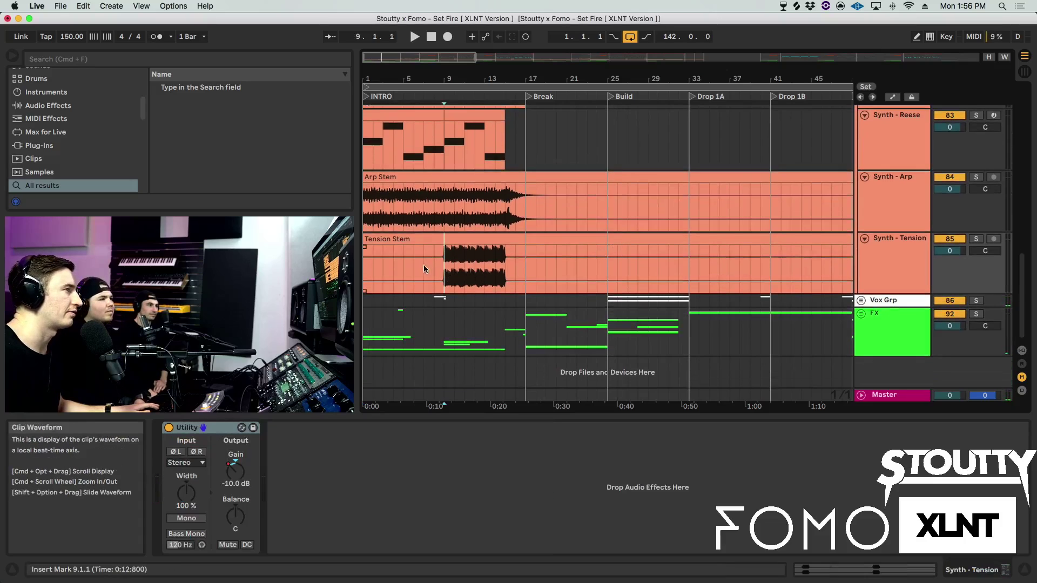
left_click(977, 239)
key("space")
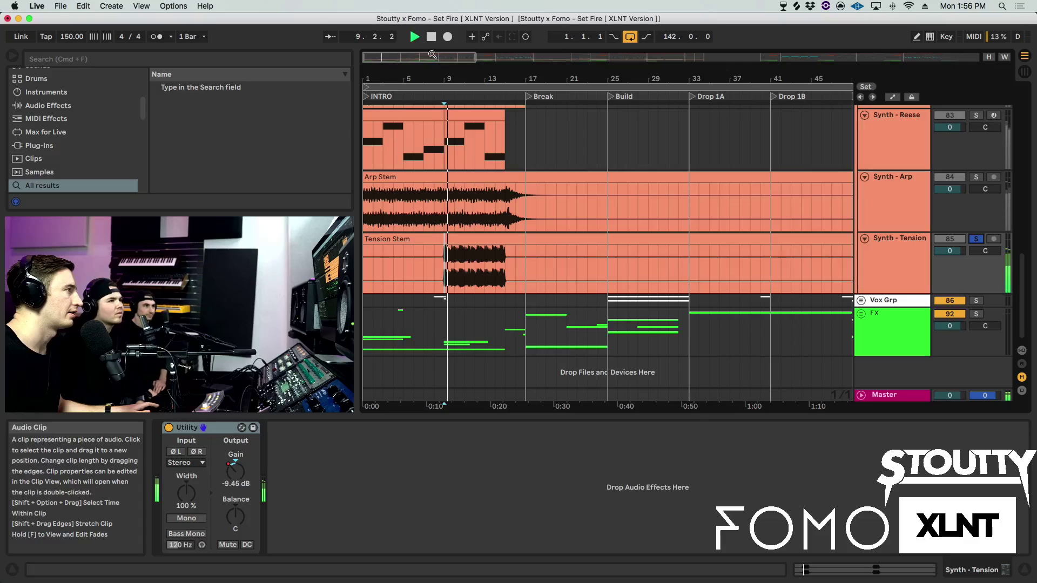
mouse_move(458, 76)
left_mouse_down()
mouse_move(457, 92)
mouse_move(454, 75)
left_mouse_up()
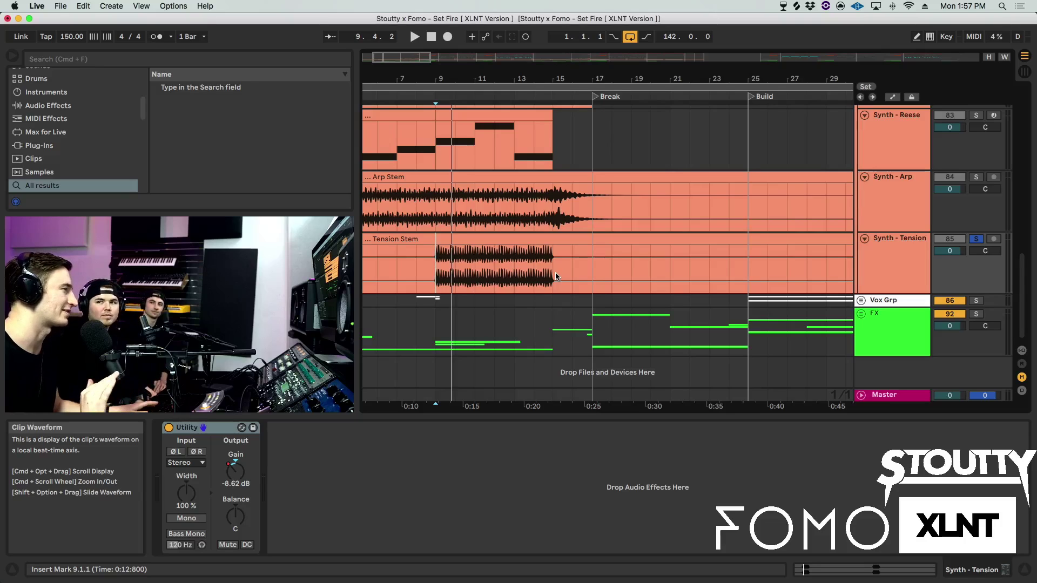
key("space")
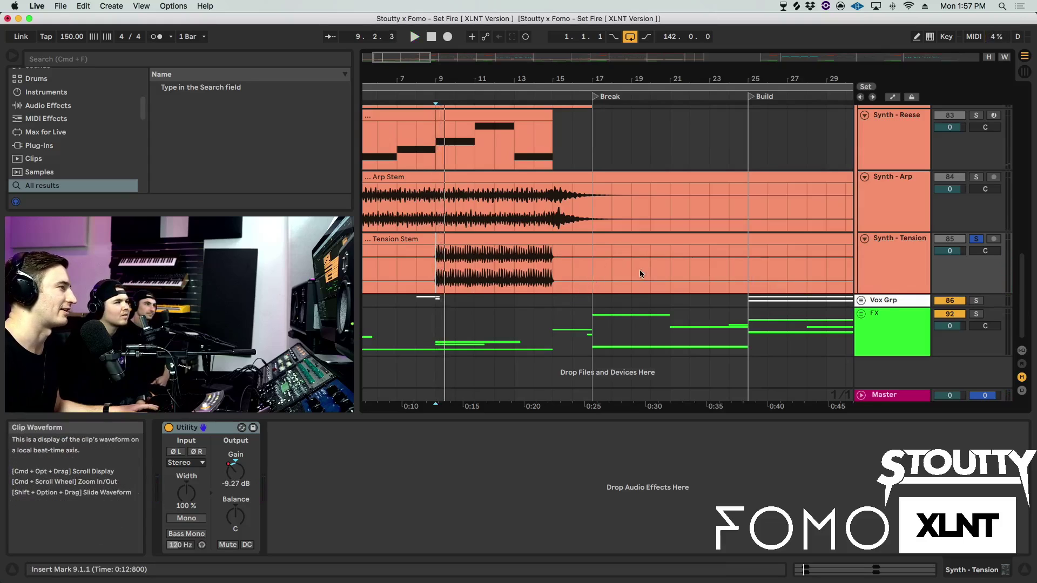
left_click(976, 239)
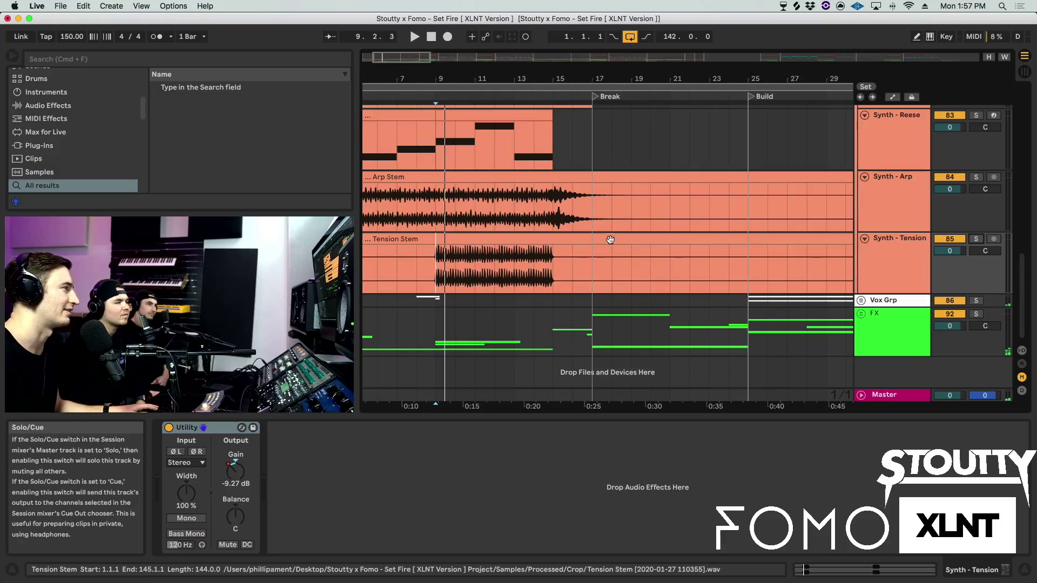
- Unfold the Bass 8 - Neuro Riser track and play the arrangement from its clip at bar 15
scroll(583, 231, "up", 10)
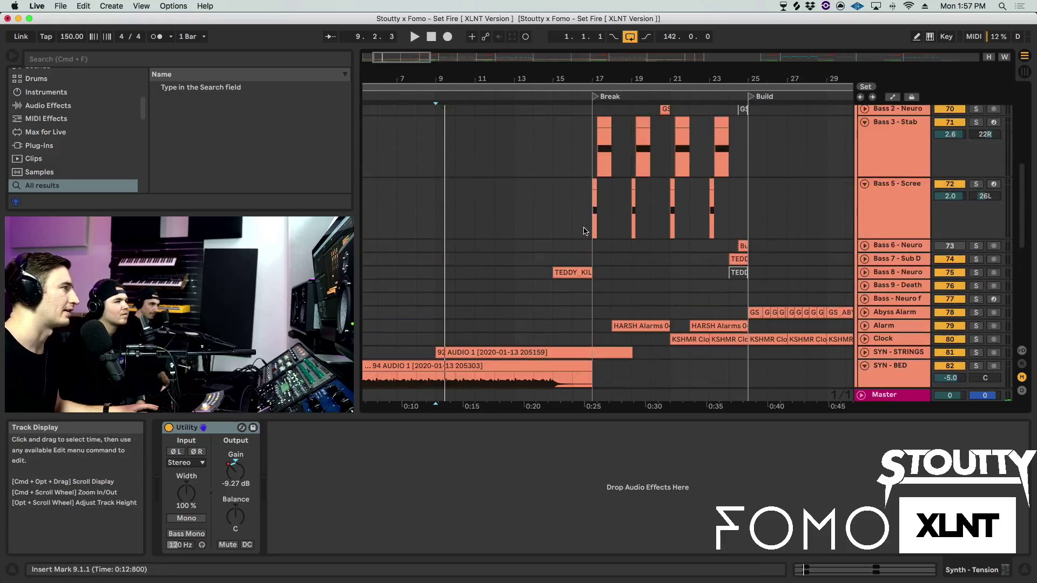
left_click(899, 272)
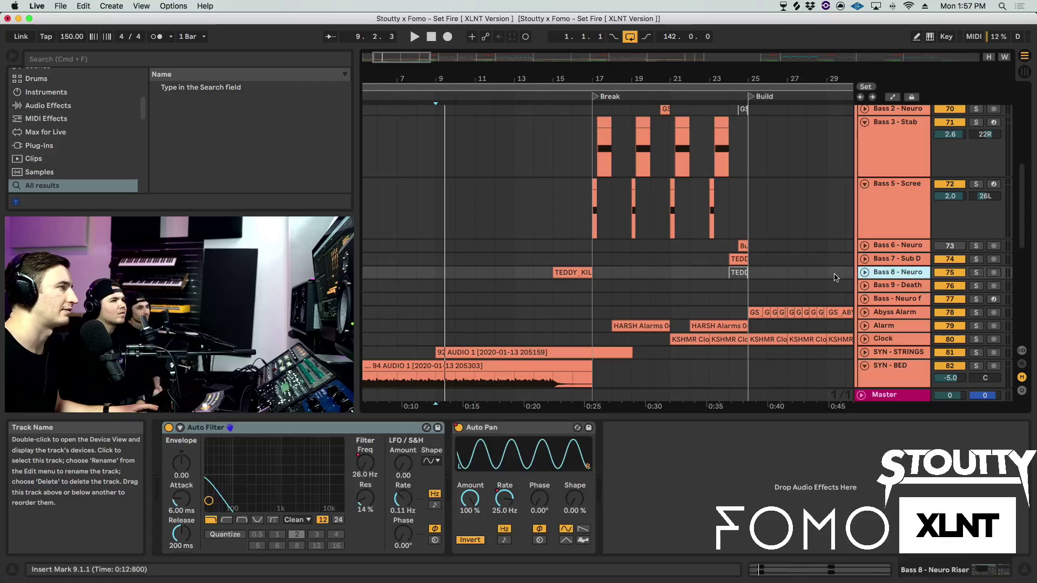
left_click(864, 272)
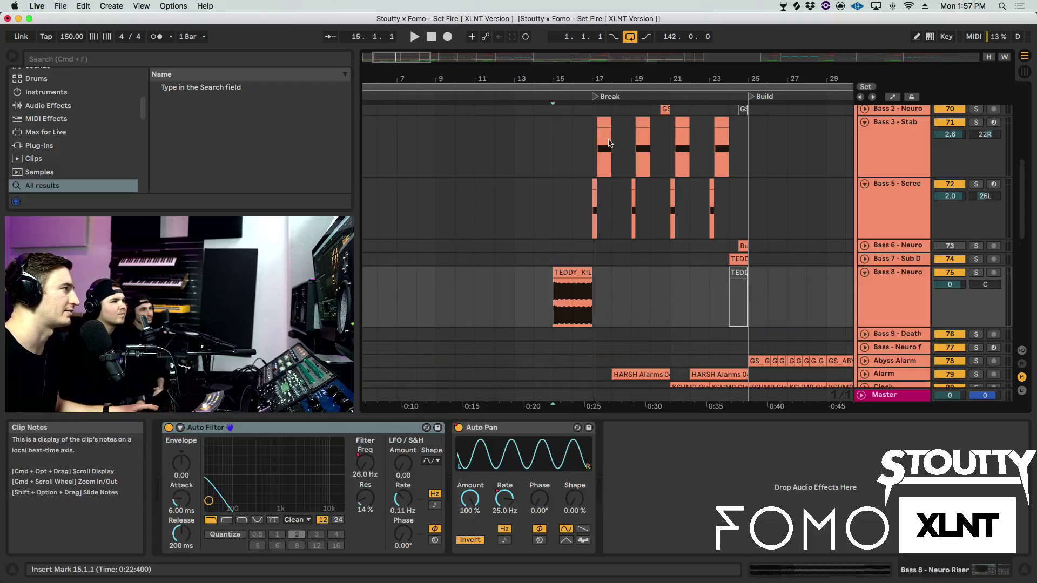
left_click_drag(567, 78, 598, 117)
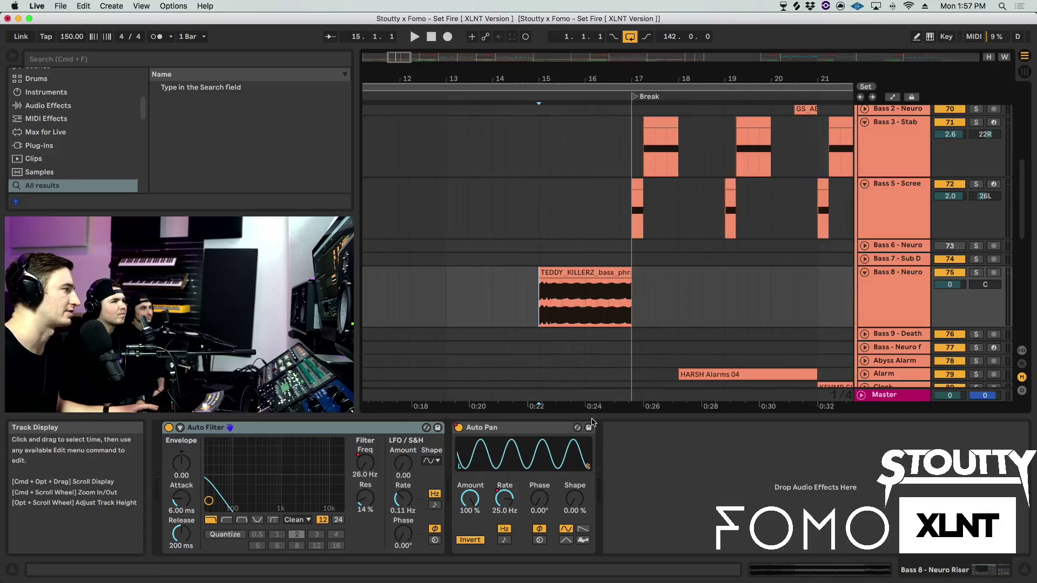
key("space")
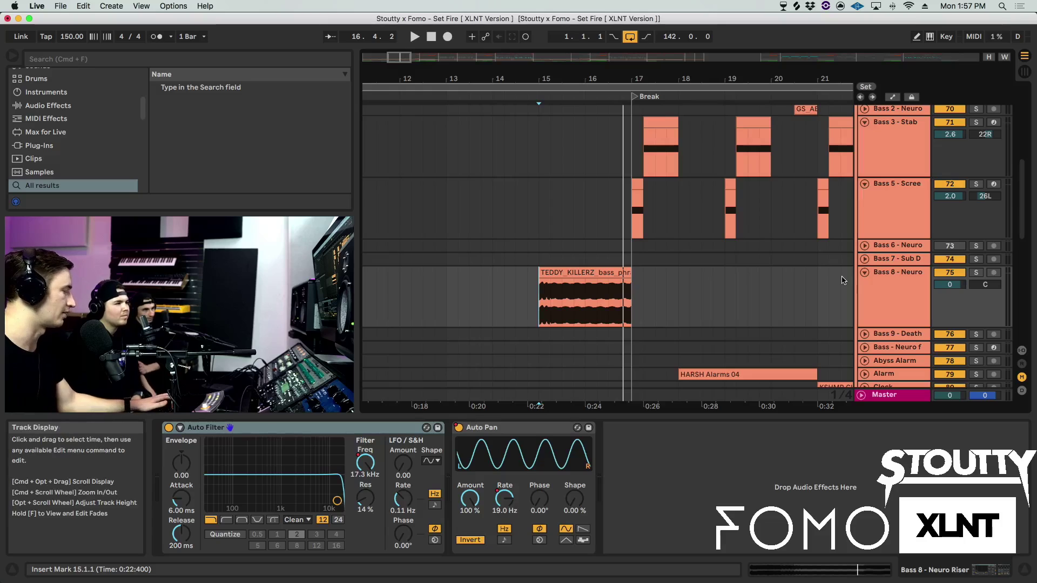
- Show automation and add a lane for each automated envelope on the Bass 8 - Neuro Riser track
key("a")
right_click(887, 316)
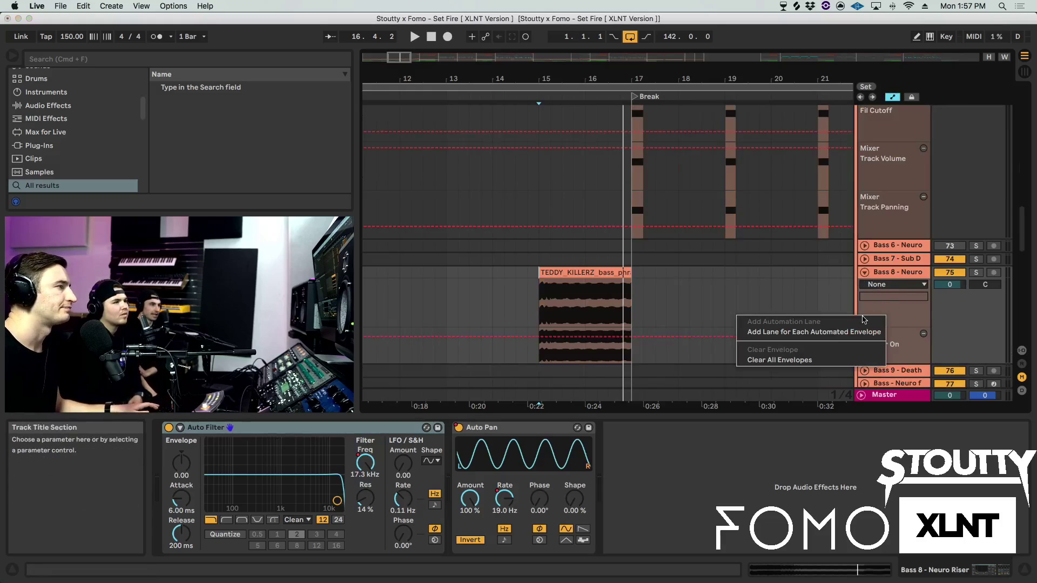
left_click(789, 331)
scroll(655, 289, "down", 3)
scroll(652, 290, "down", 2)
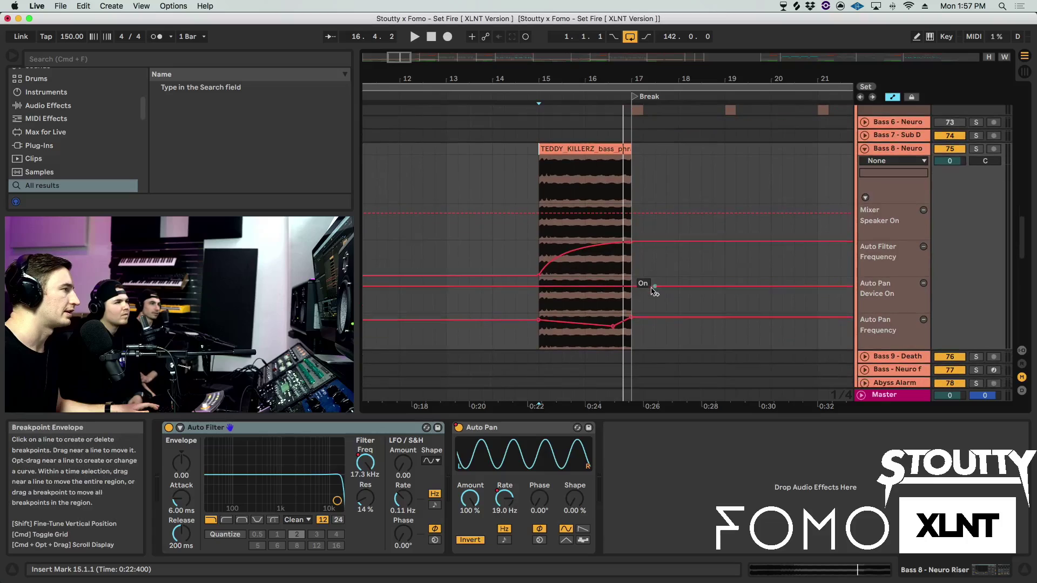
- Play the neuro riser from bar 15, comparing it with Auto Pan off and on, and re-enable the overridden automation
left_click(504, 543)
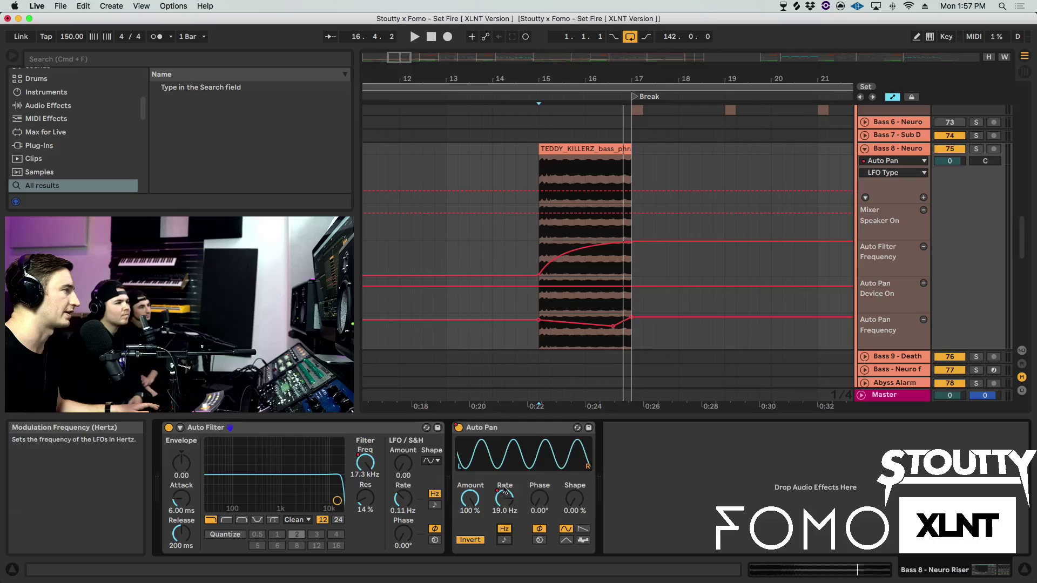
key("space")
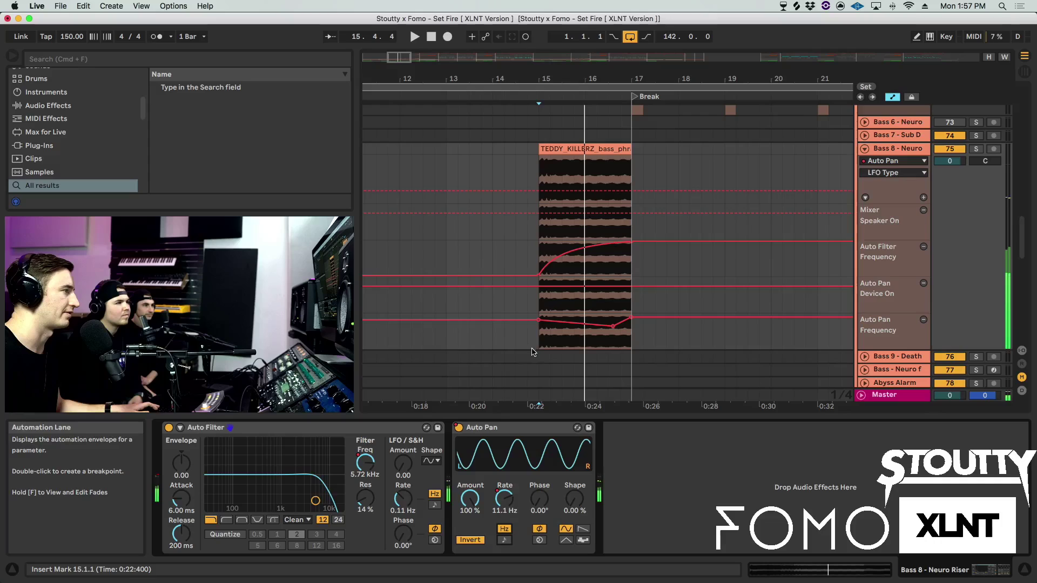
left_click(459, 428)
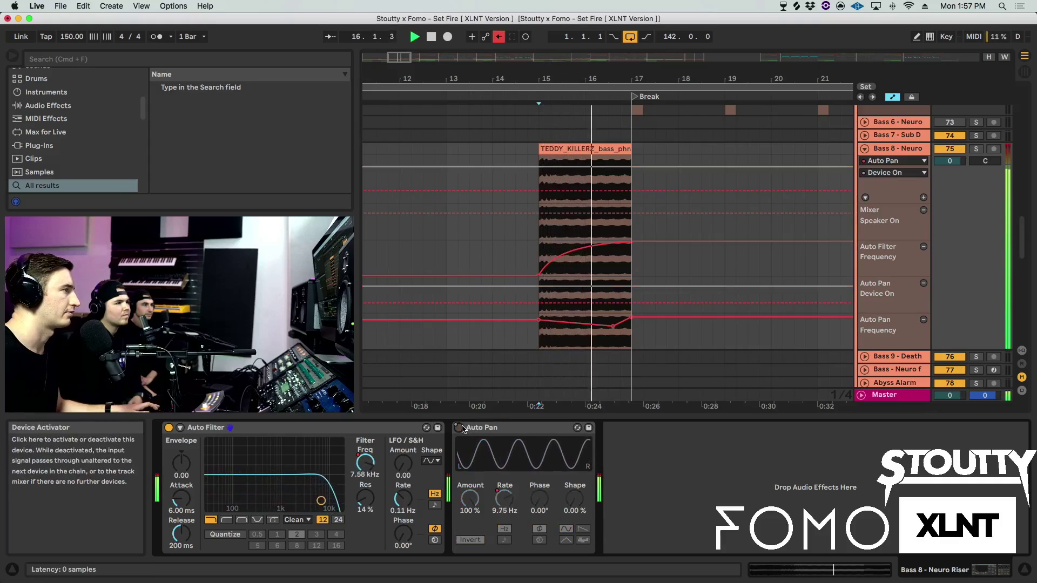
left_click(460, 427)
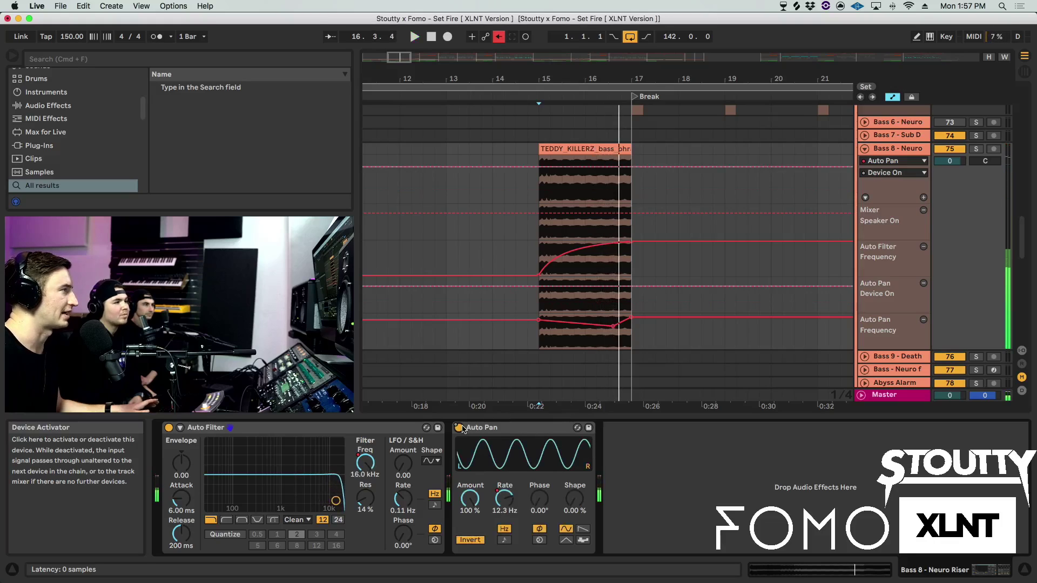
left_click(506, 40)
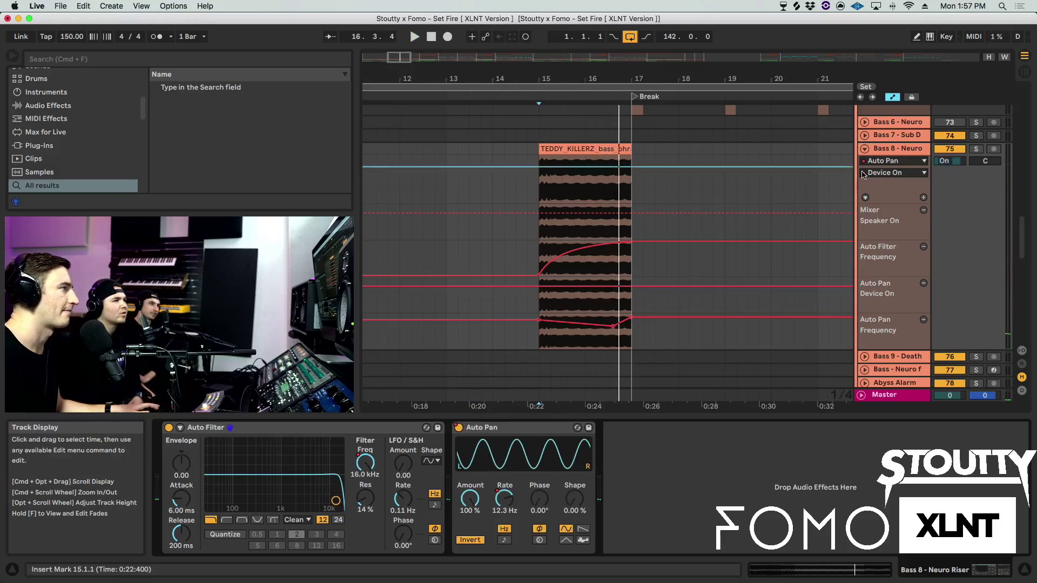
- Fold the Bass 8 - Neuro Riser track and play from bar 15 into the Break
left_click(868, 149)
left_click(867, 150)
key("space")
key("minus")
scroll(597, 231, "down", 10)
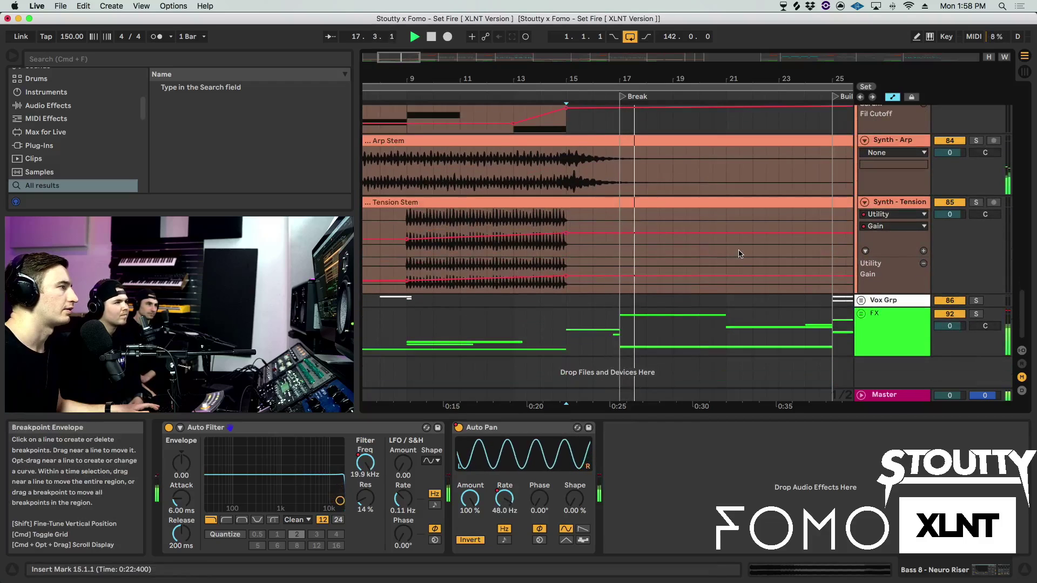
- Unfold the FX group and its Up 3 track to examine the riser clip leading into the Break
left_click(880, 324)
left_click(860, 314)
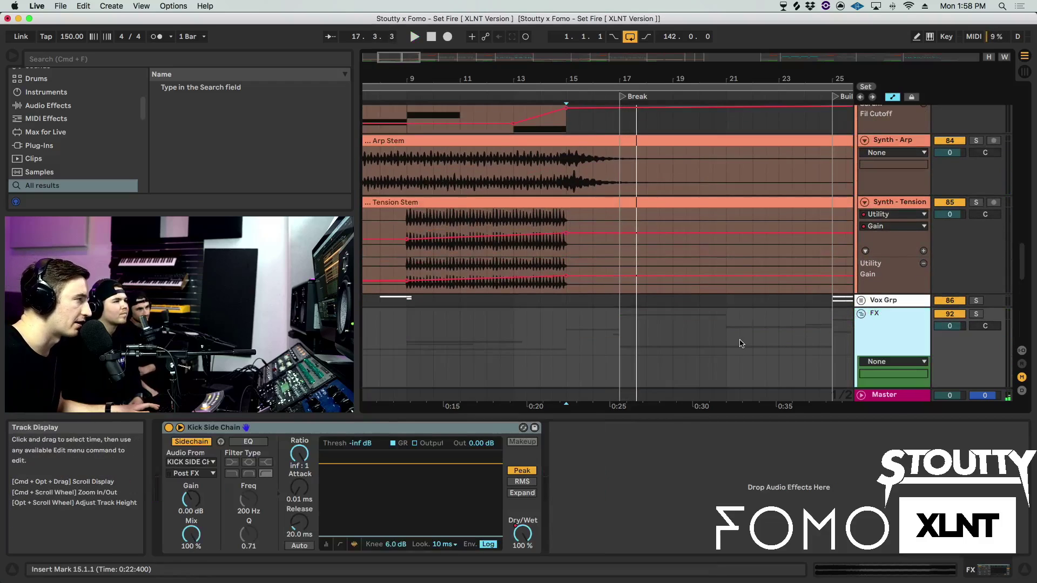
scroll(645, 331, "down", 8)
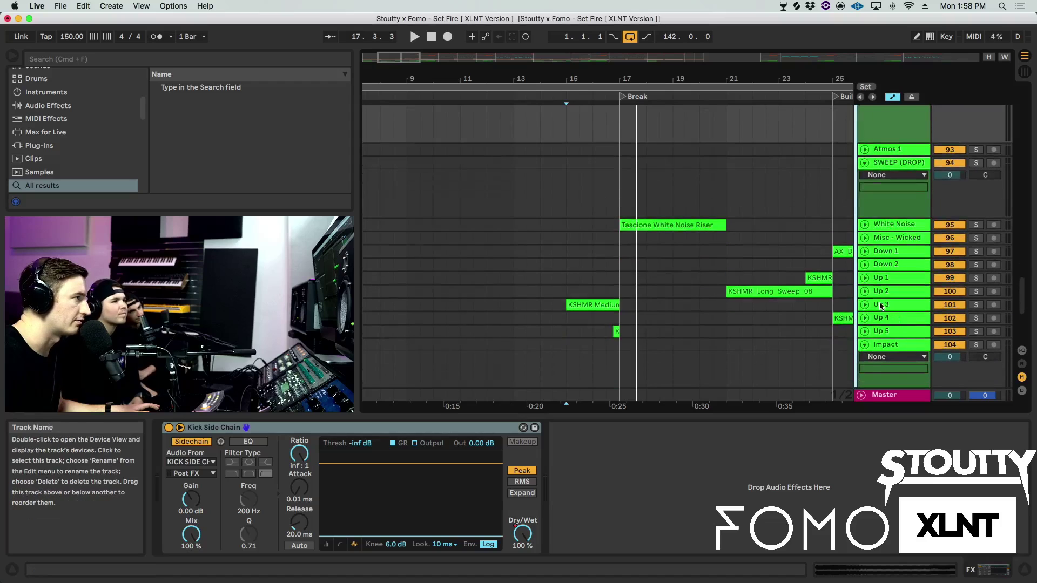
left_click(864, 304)
scroll(702, 269, "down", 6)
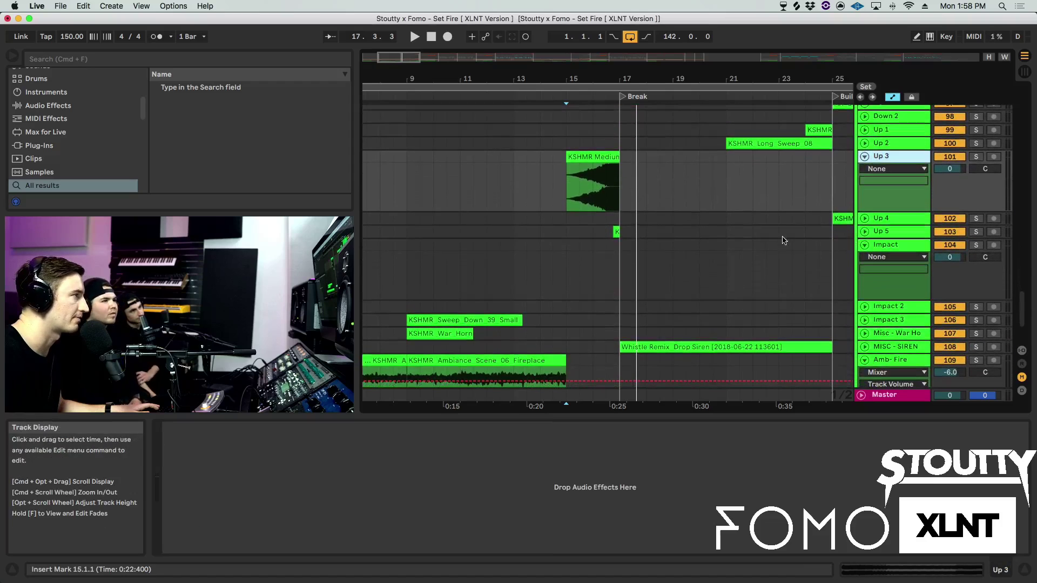
scroll(778, 238, "down", 3)
scroll(756, 238, "up", 2)
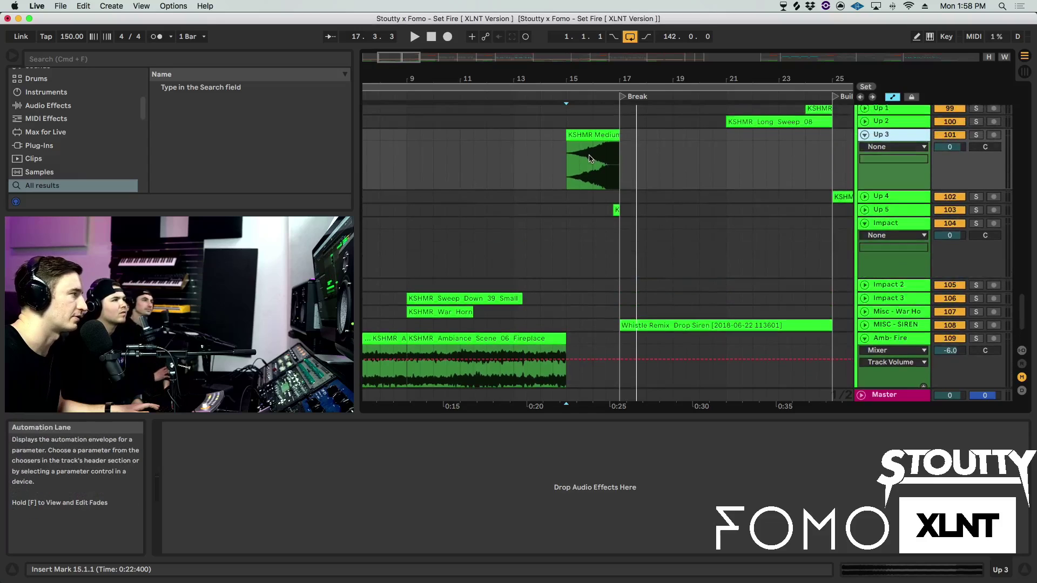
key("minus")
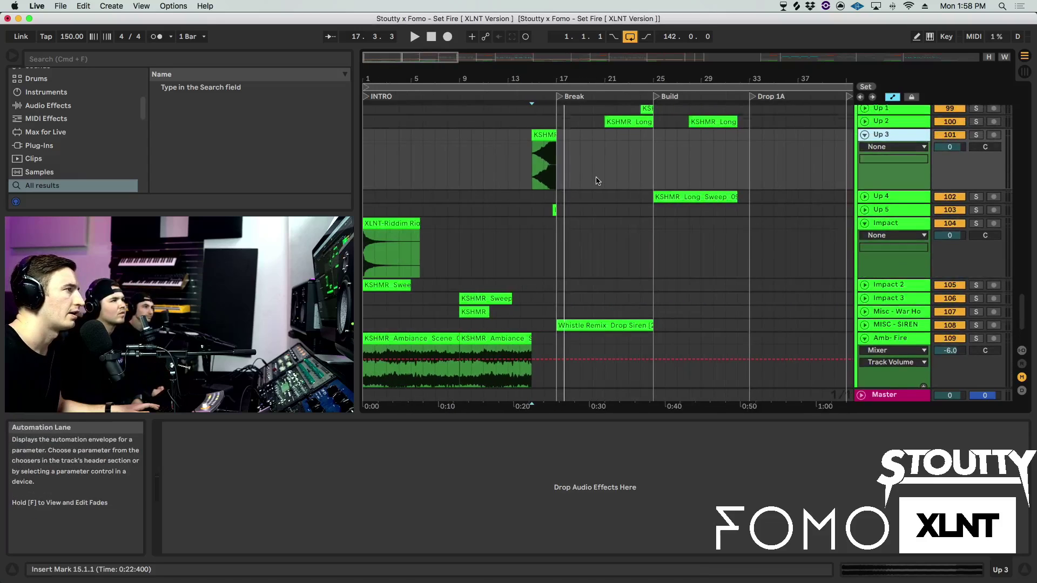
- Fold the Up 3 and Impact tracks and hide automation, returning to the bass tracks
scroll(605, 183, "up", 3)
left_click(864, 188)
left_click(865, 229)
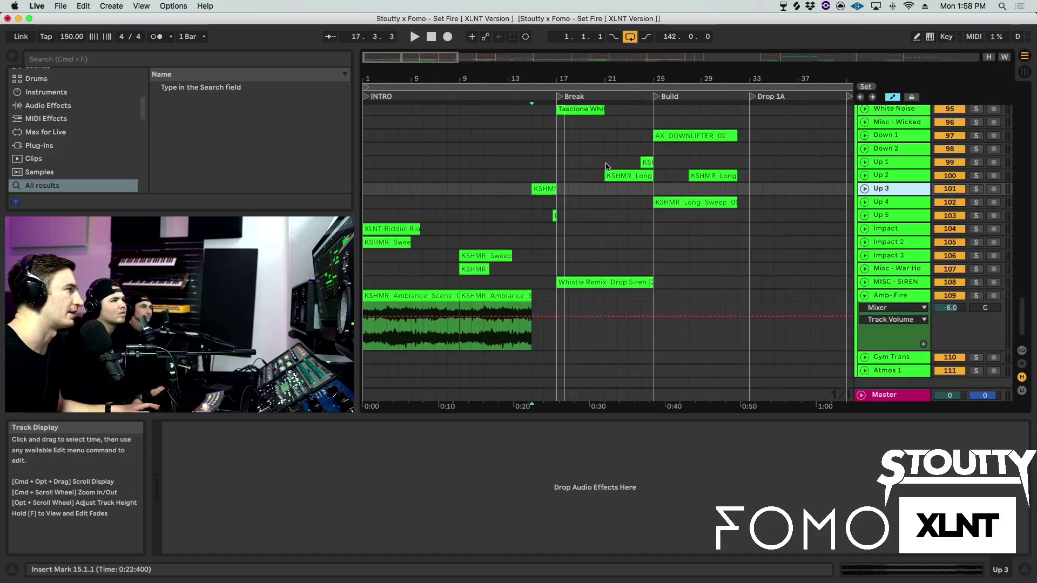
scroll(607, 166, "up", 4)
scroll(607, 167, "up", 8)
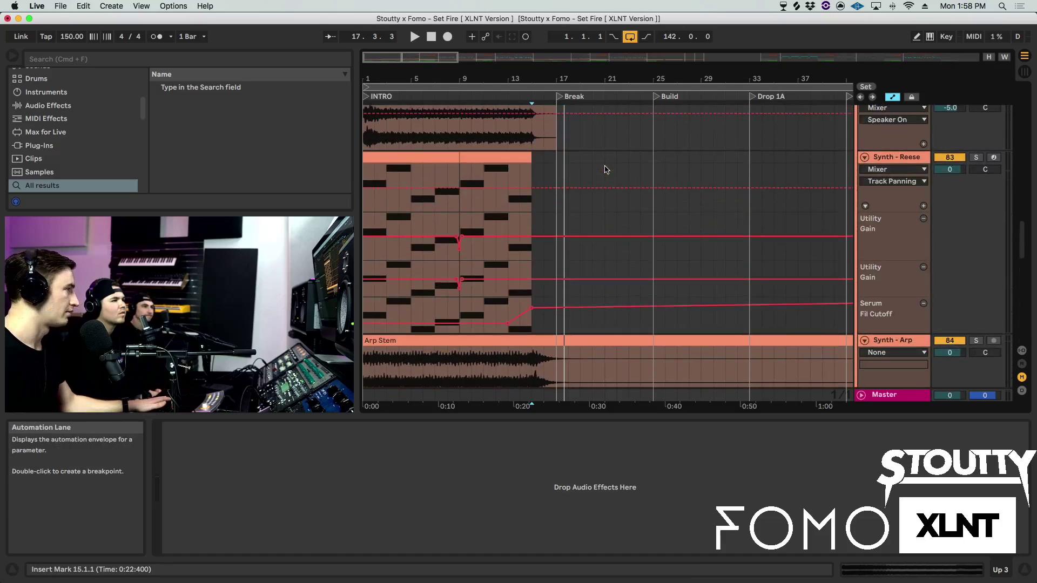
scroll(606, 170, "up", 10)
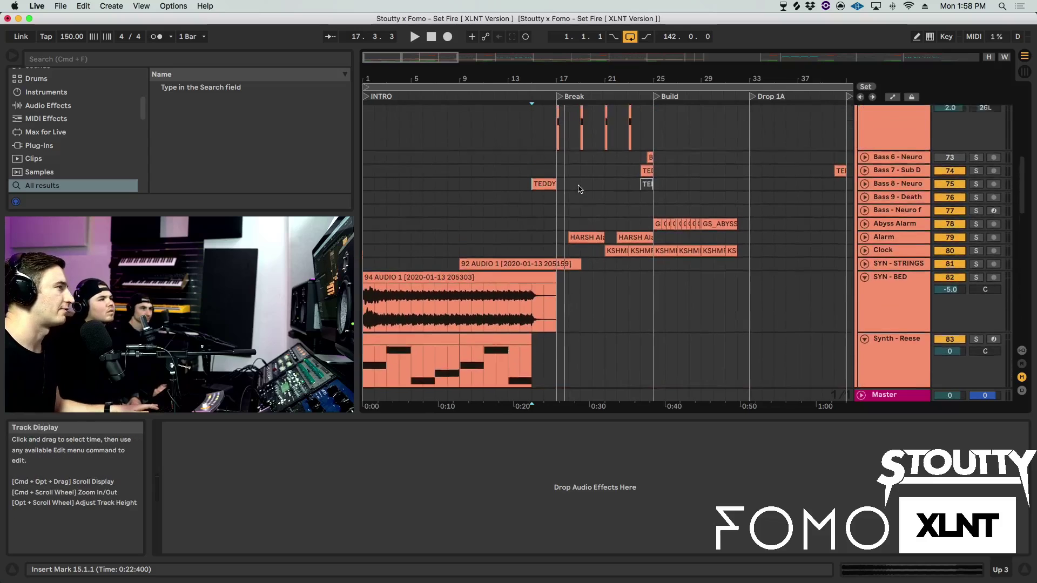
- Play the transition from bar 15 into the Break, followed by the Break's opening from bar 17
left_click_drag(575, 79, 576, 80)
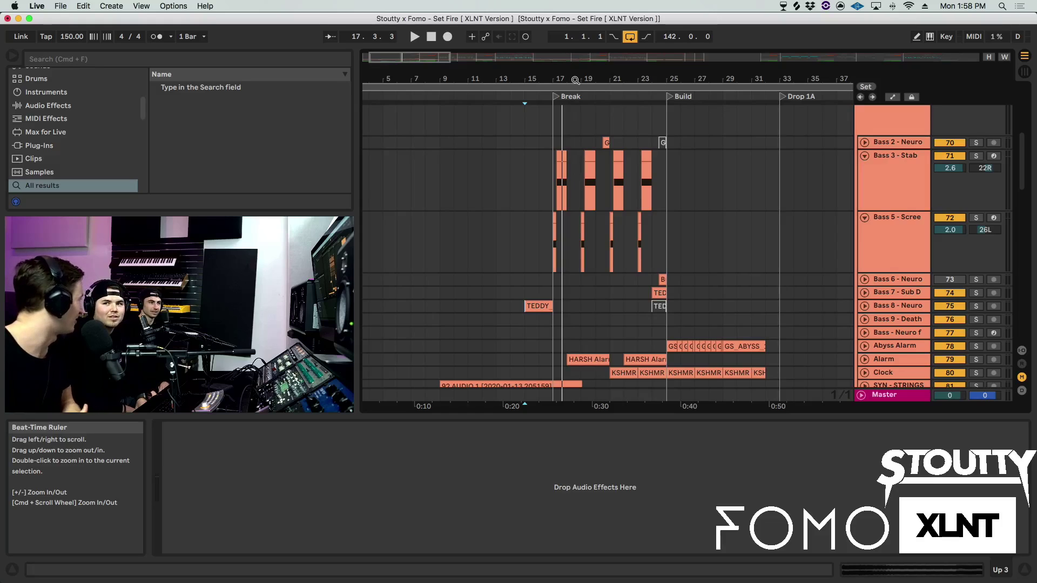
key("space")
key("space")
left_click_drag(575, 80, 574, 113)
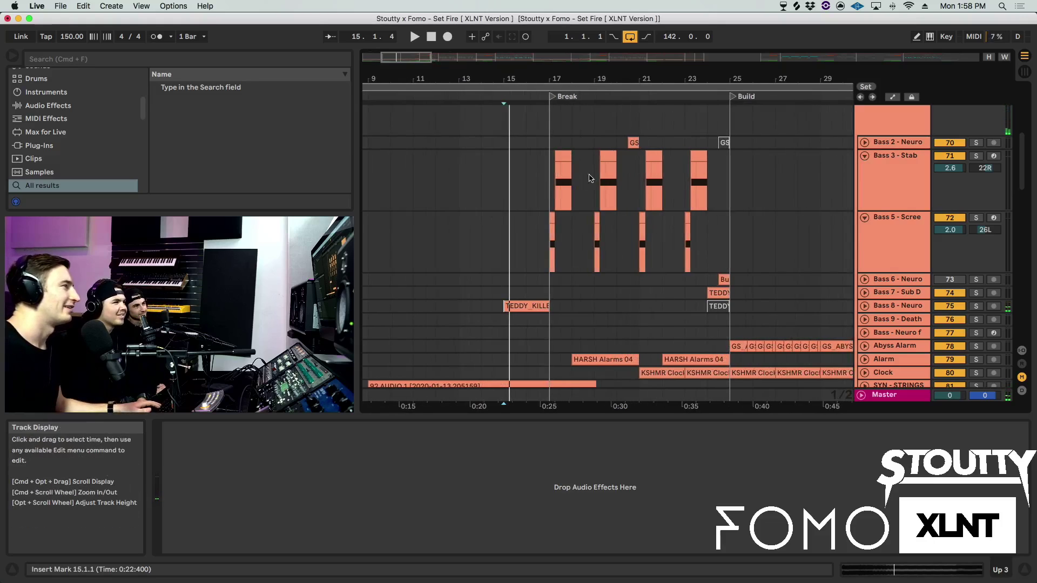
left_click(556, 174)
key("space")
left_click_drag(563, 63, 565, 85)
- Solo the Bass 5 - Screech track and look through its device chain
left_click(895, 245)
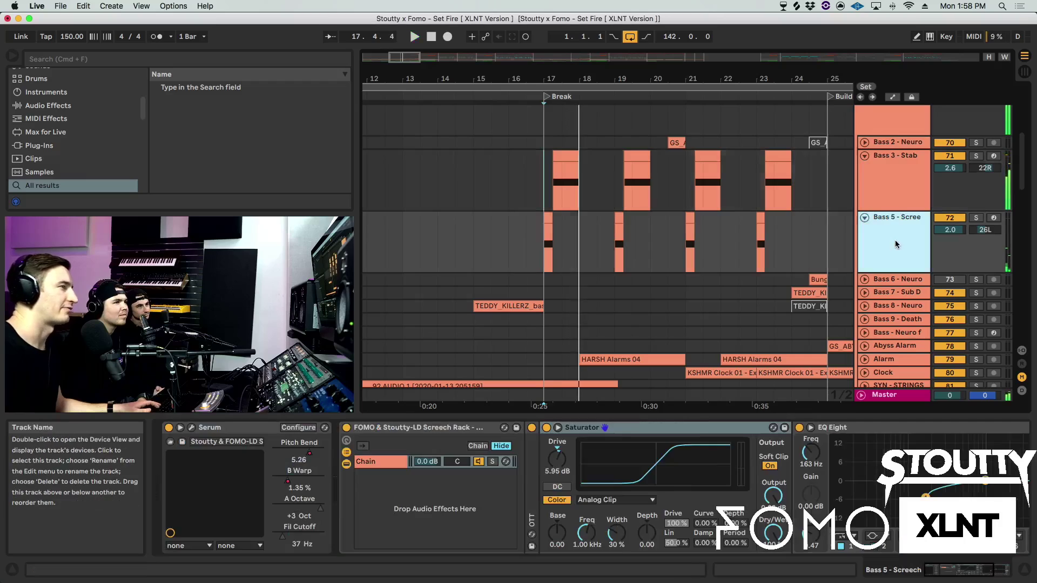
left_click(975, 217)
left_click(699, 463)
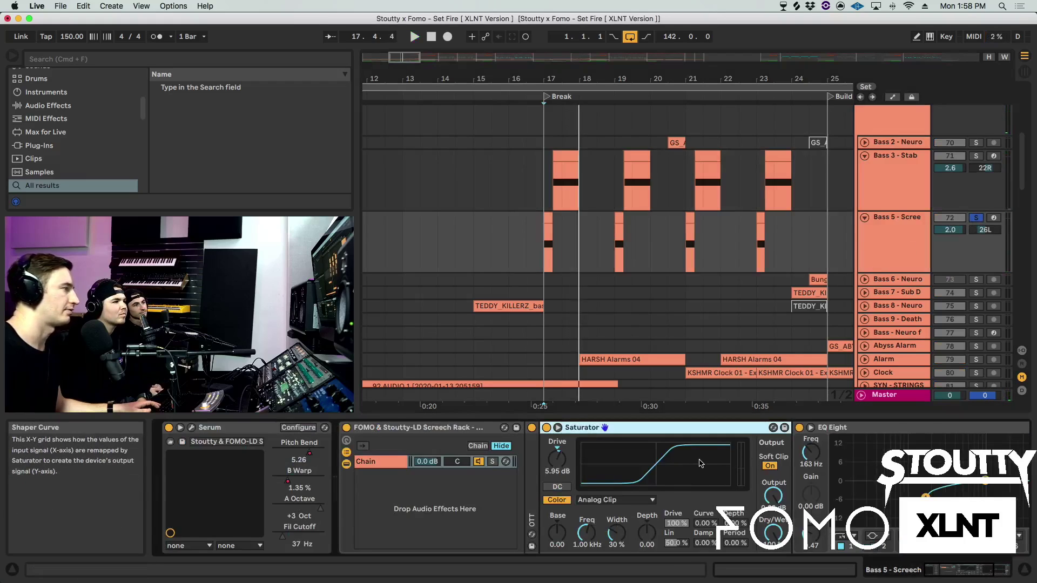
scroll(700, 463, "right", 4)
scroll(683, 468, "left", 4)
- Show the automation lanes, examine those of the Bass 3 and Bass 5 tracks, and hide them again
key("a")
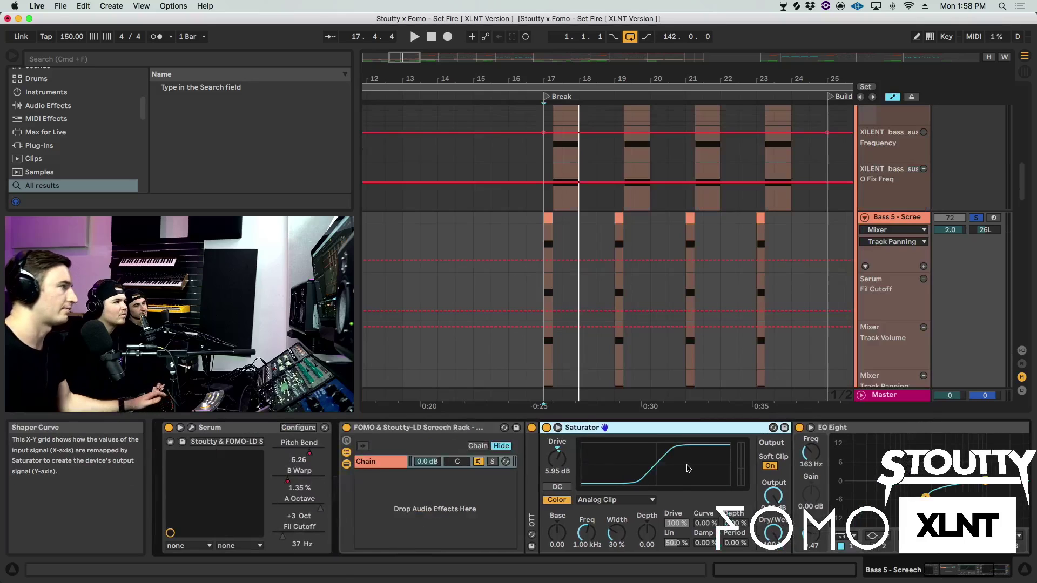
scroll(756, 292, "down", 5)
scroll(756, 291, "up", 8)
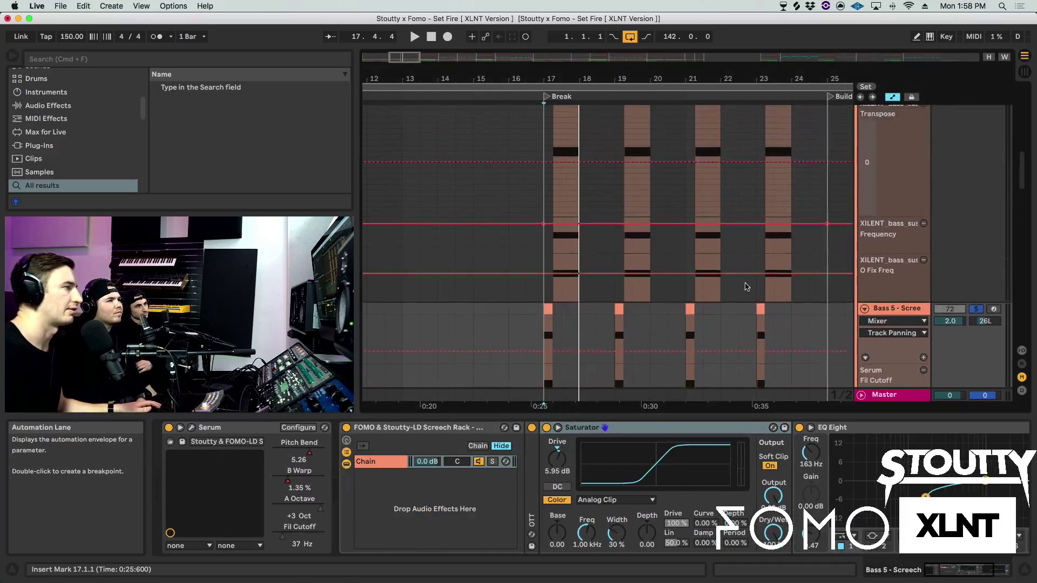
scroll(778, 303, "down", 3)
key("a")
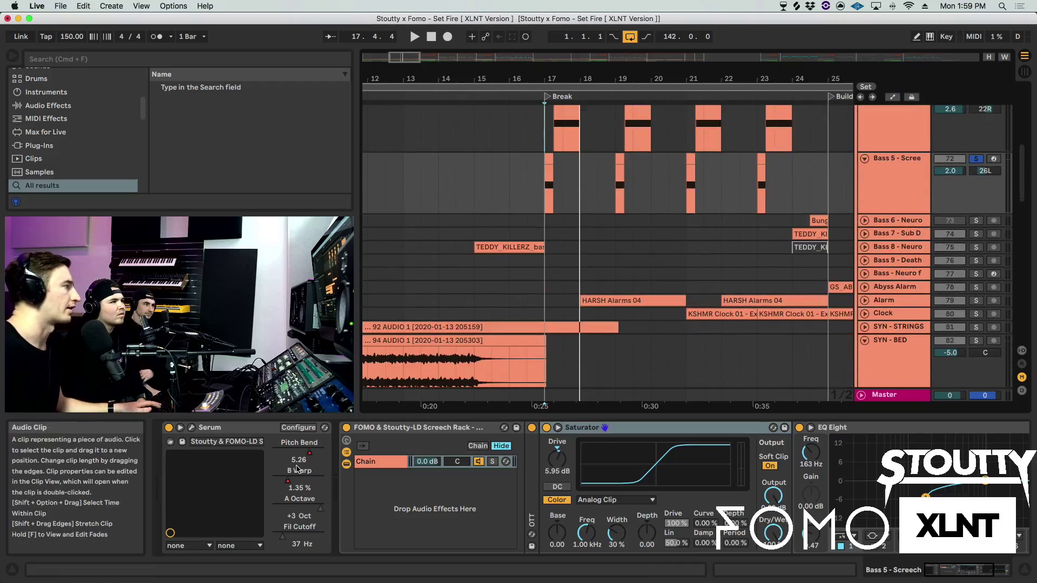
- Open the Serum instrument on Bass 5 - Screech and audition the sound with its Reverb filter off and on
left_click(191, 427)
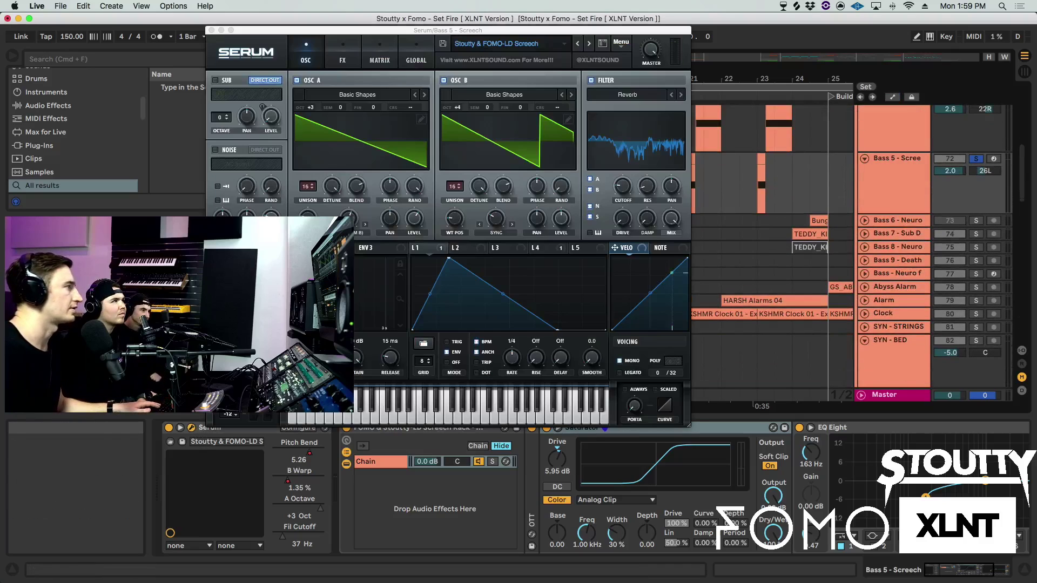
left_click_drag(434, 33, 550, 90)
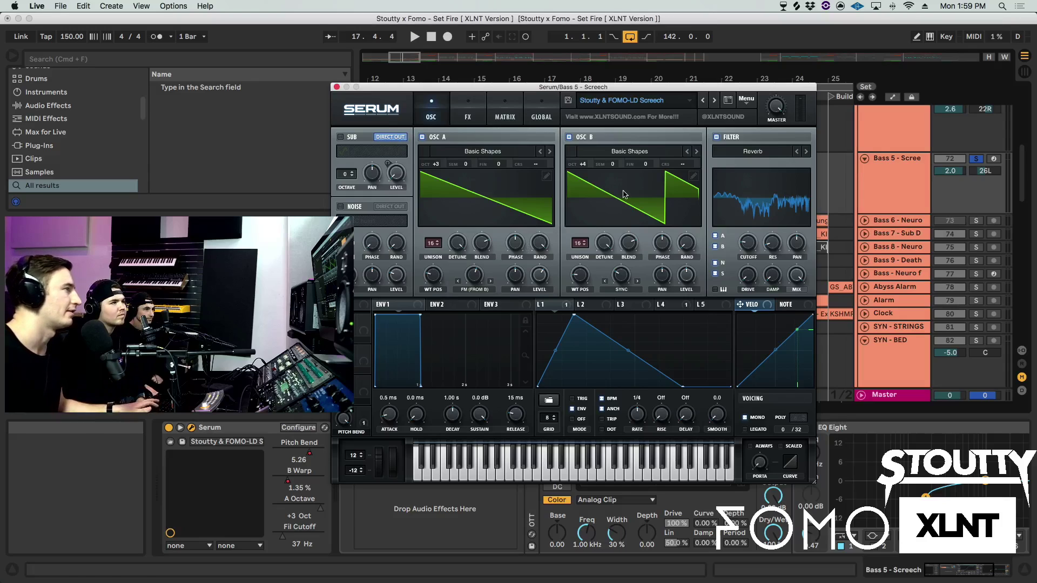
key("space")
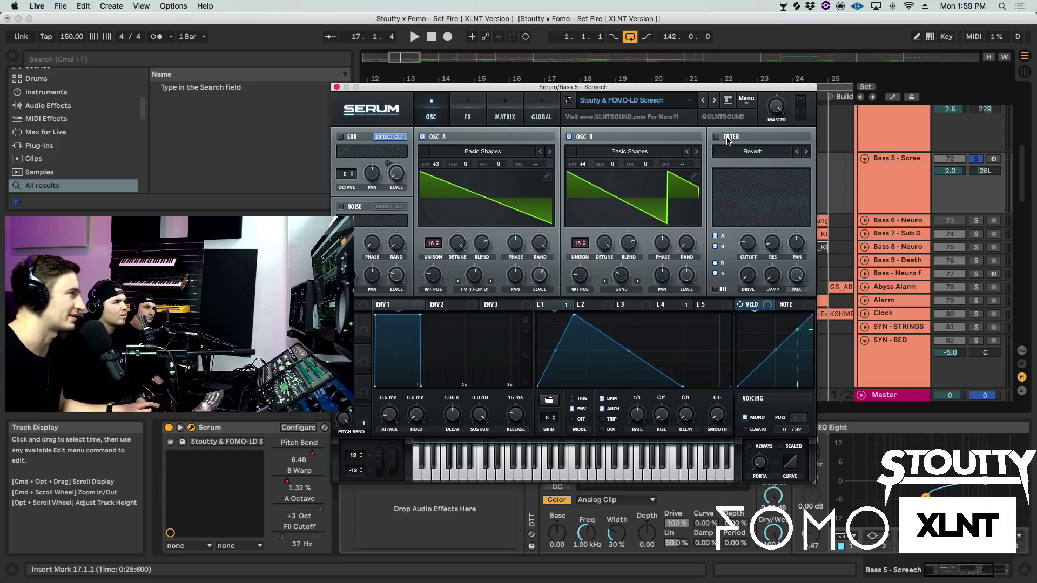
left_click(728, 139)
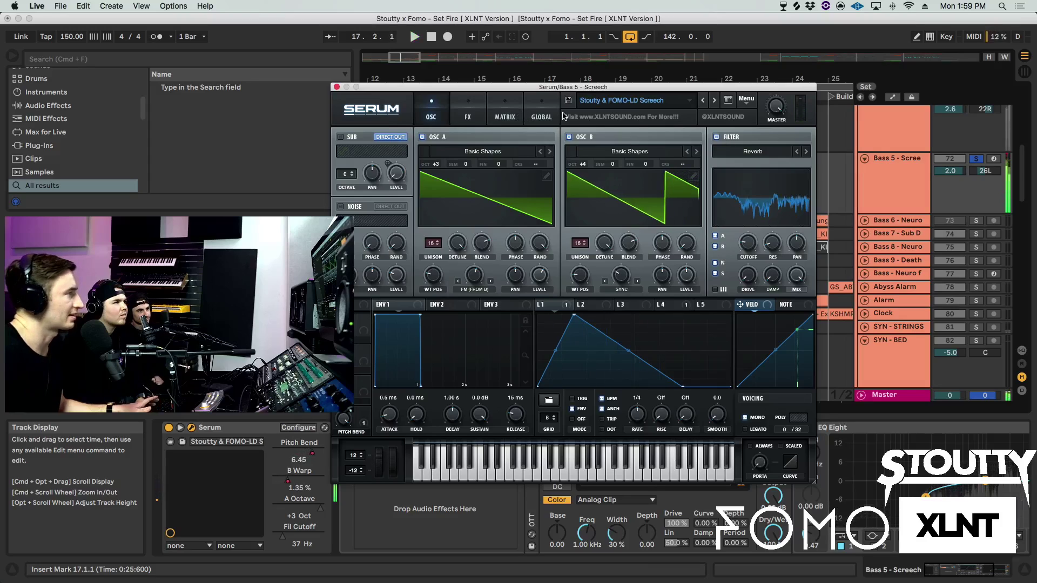
- Replay the screech while examining Serum's oscillators and its multiband compressor effect, and close the plug-in window
left_click(476, 111)
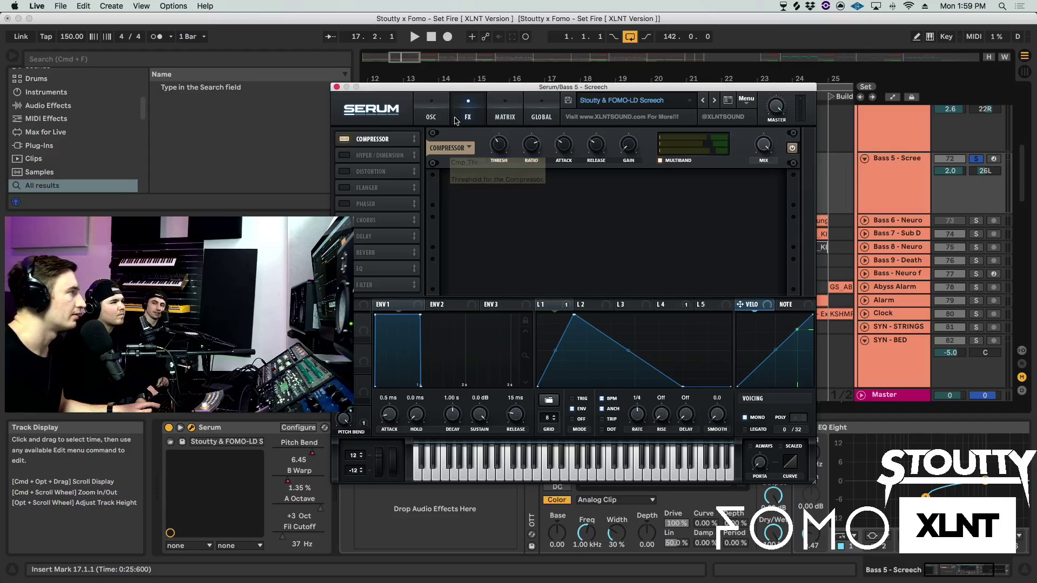
left_click(435, 117)
key("space")
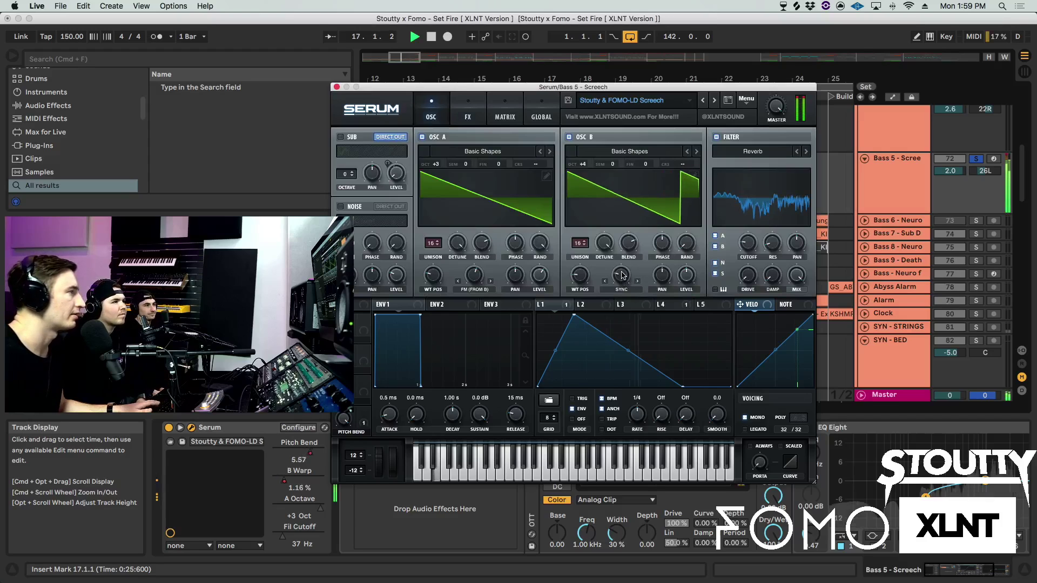
key("space")
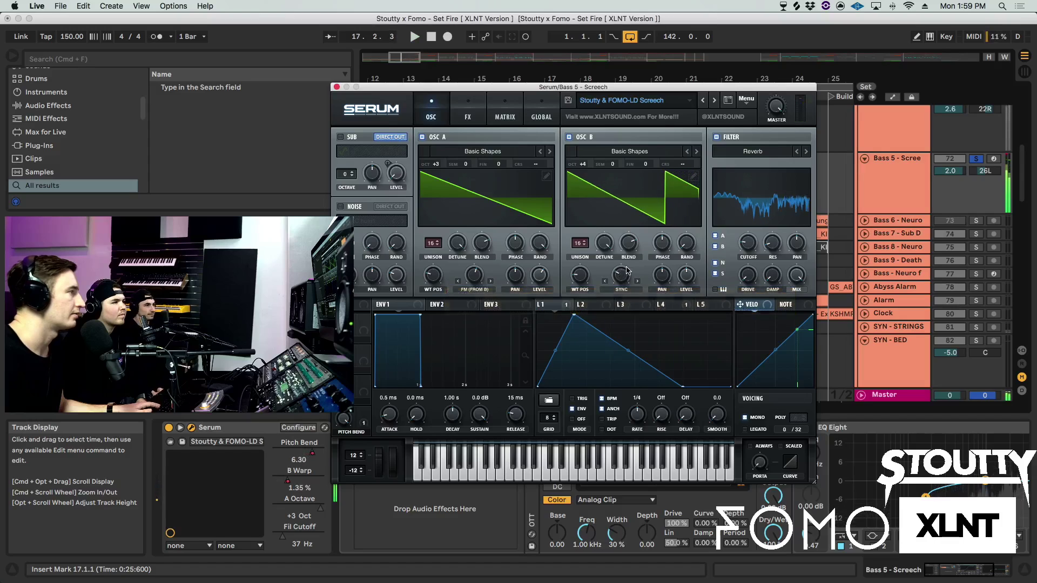
left_click(470, 114)
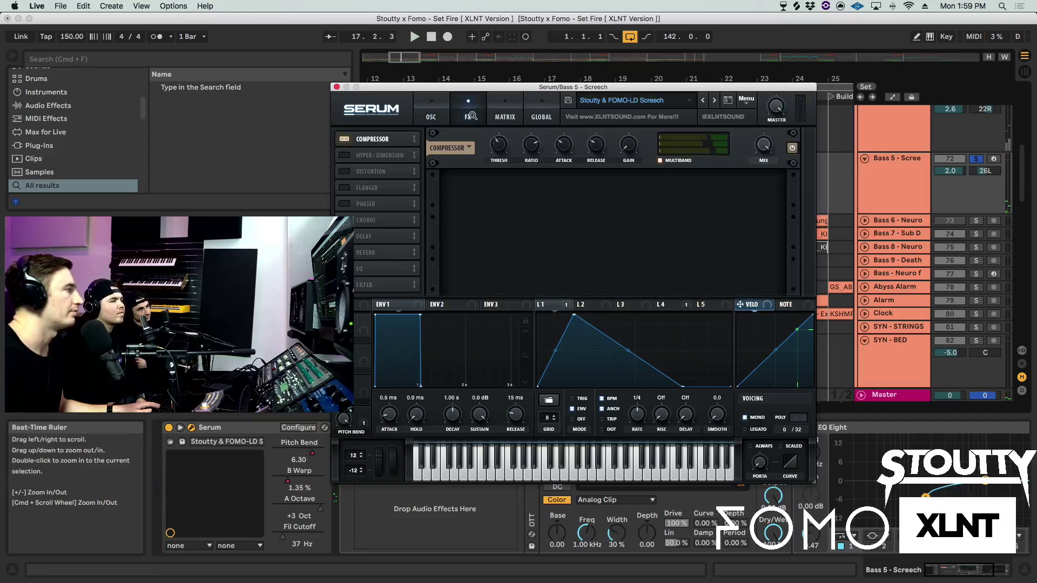
left_click(442, 116)
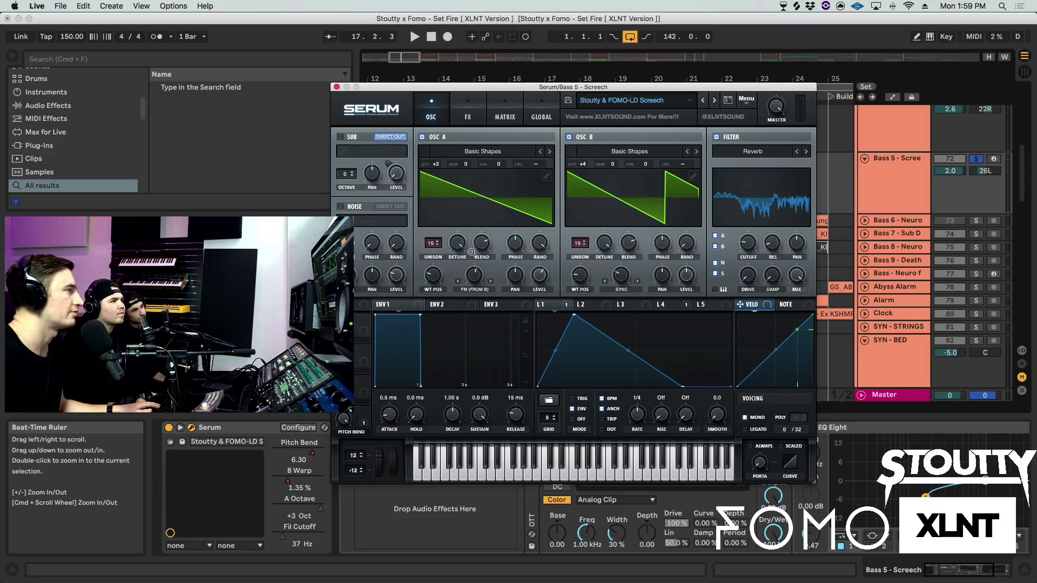
left_click(469, 113)
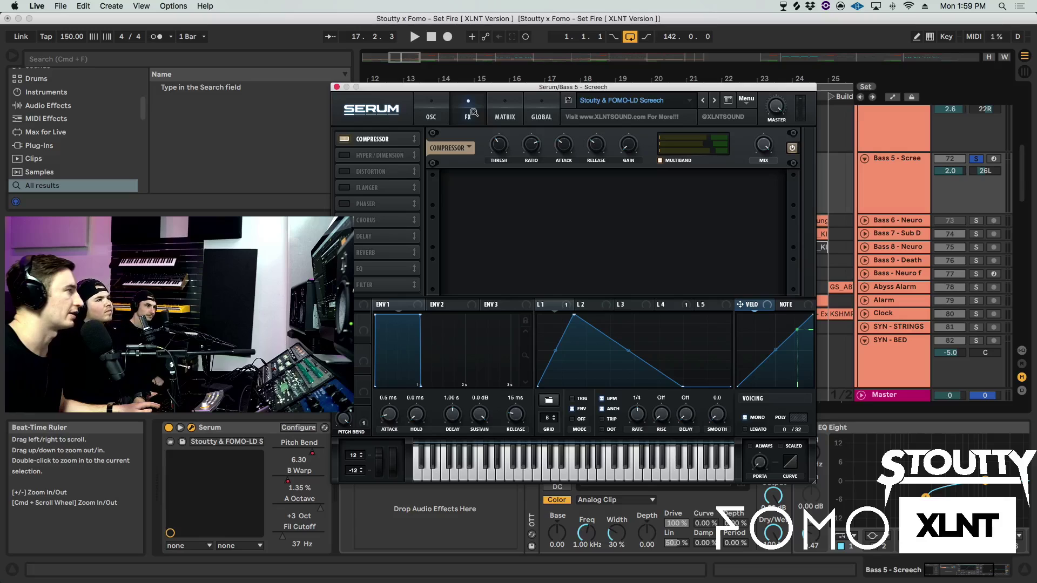
left_click(337, 88)
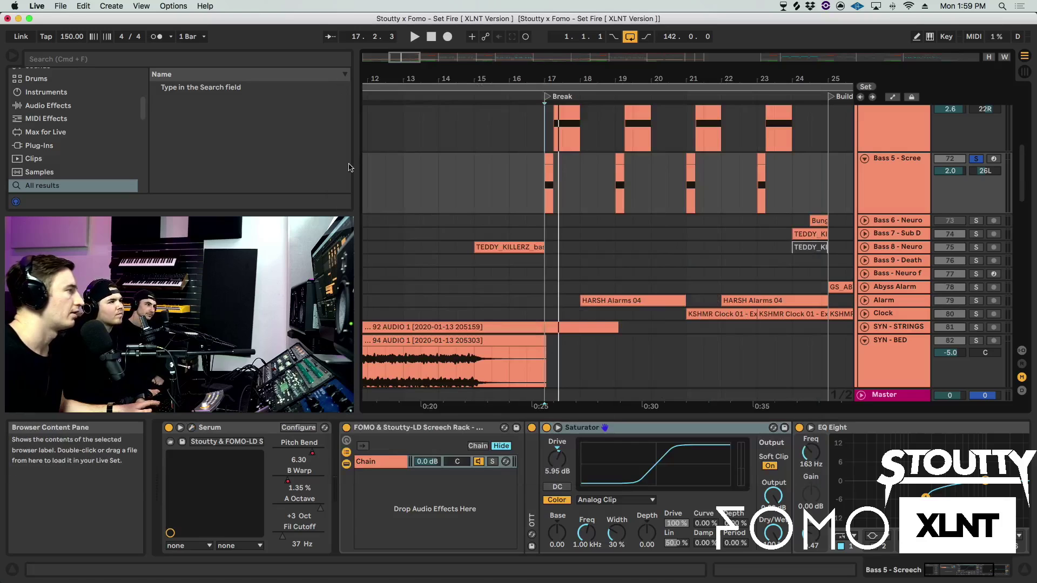
- Unfold the OTT device on Bass 5 - Screech and examine the OTT, Saturator and EQ Eight settings
double_click(530, 484)
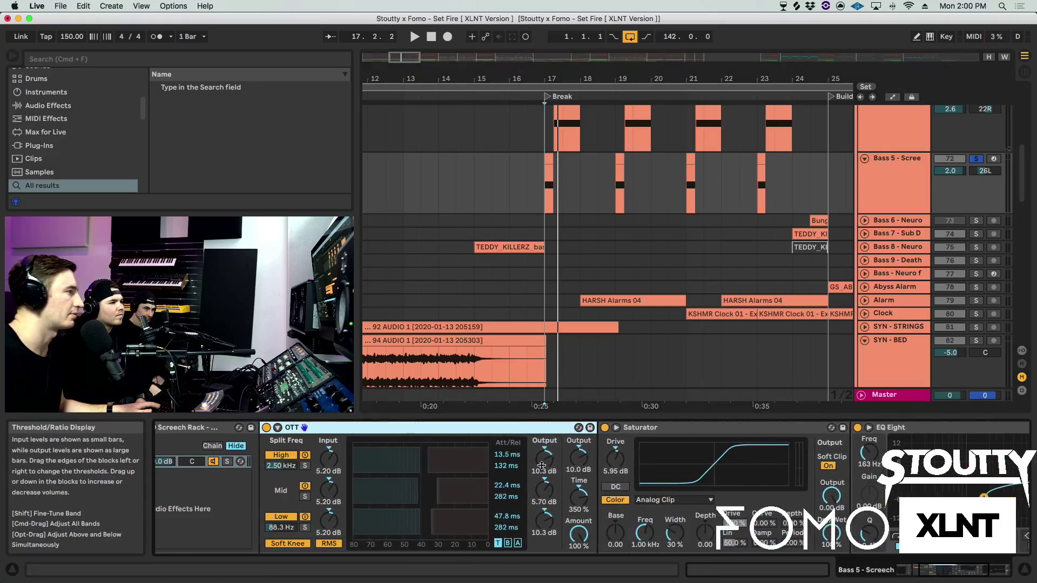
scroll(432, 455, "right", 3)
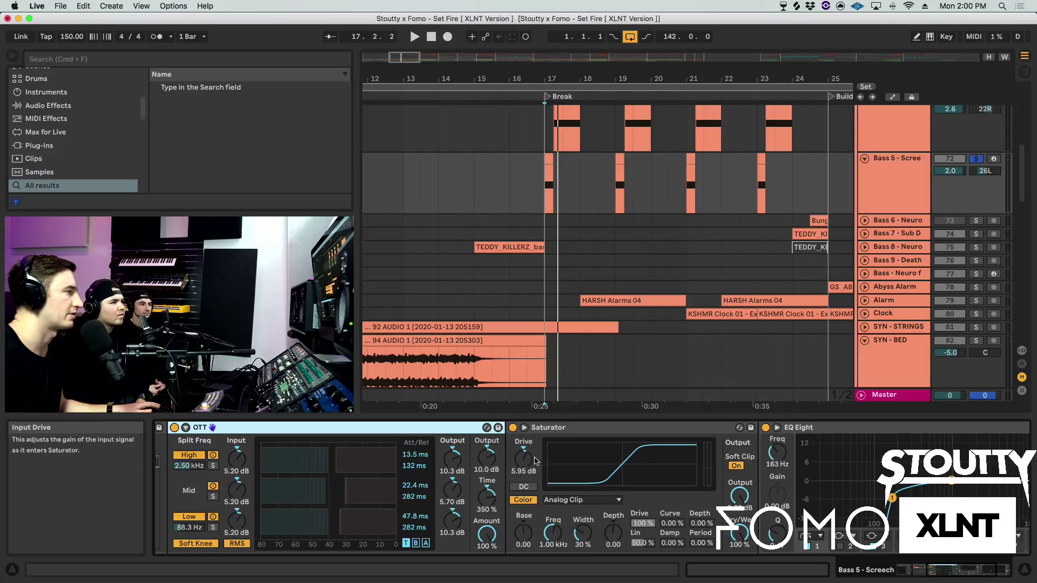
scroll(562, 451, "right", 3)
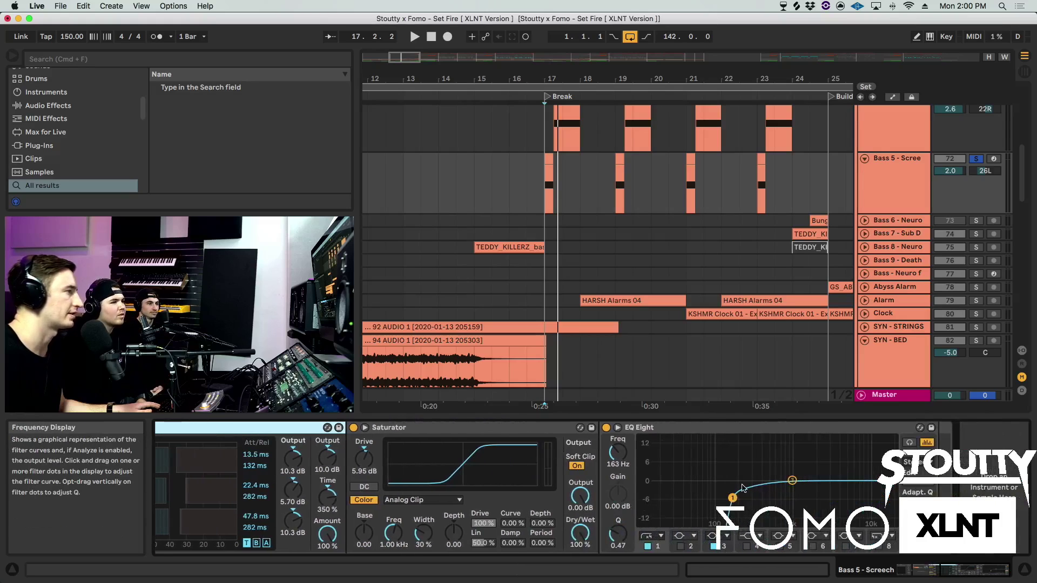
scroll(633, 438, "left", 6)
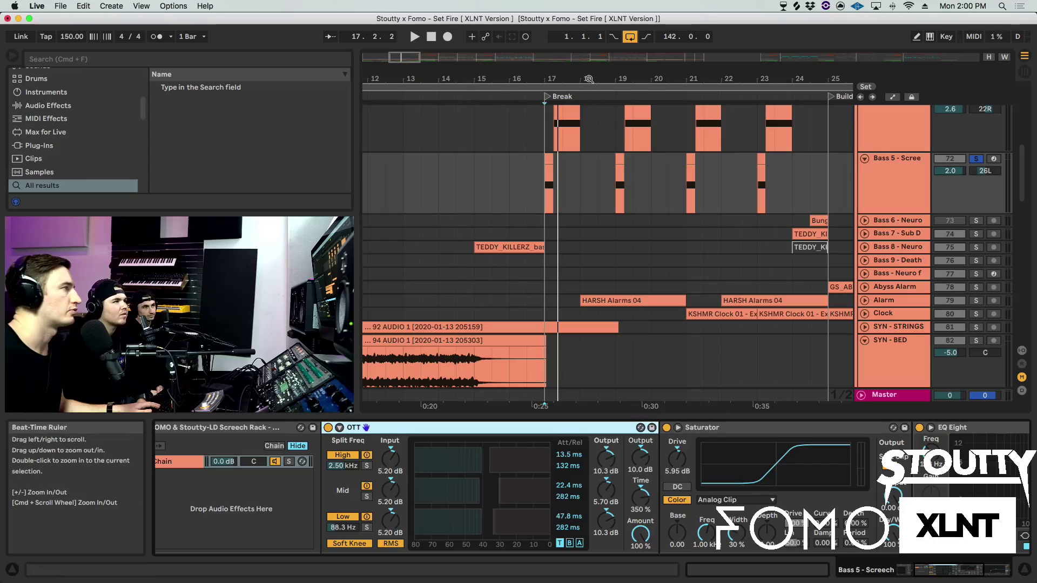
- Fold the Bass 5 - Screech track, take it out of solo and play the full mix from bar 17
left_click_drag(598, 80, 599, 68)
left_click(864, 158)
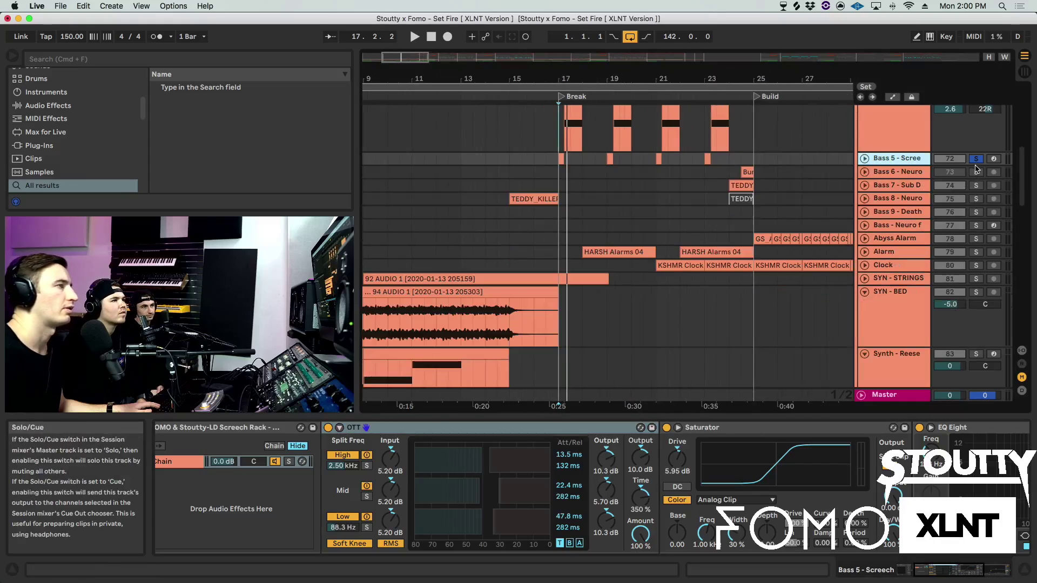
scroll(918, 216, "up", 3)
key("space")
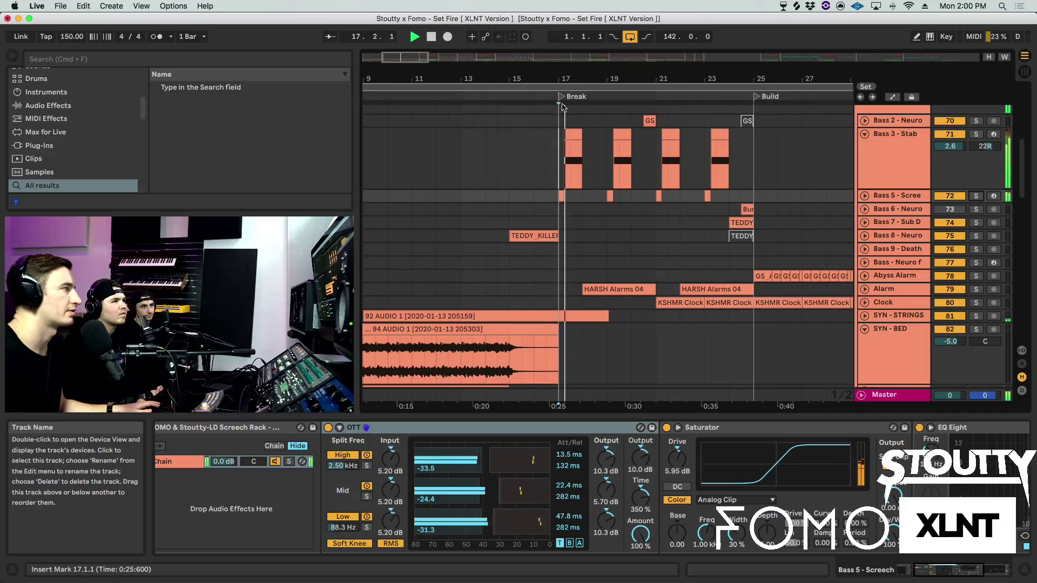
- Place the insert marker at 17.2, solo the Bass 3 - Stab track and examine its source sample and effects chain
left_click_drag(560, 81, 572, 165)
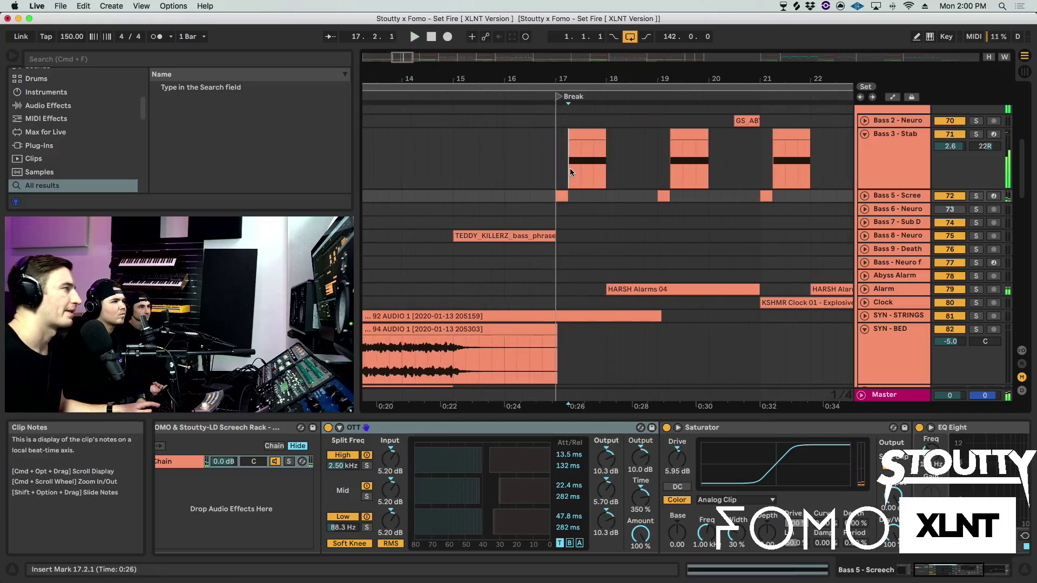
left_click(569, 167)
left_click(976, 133)
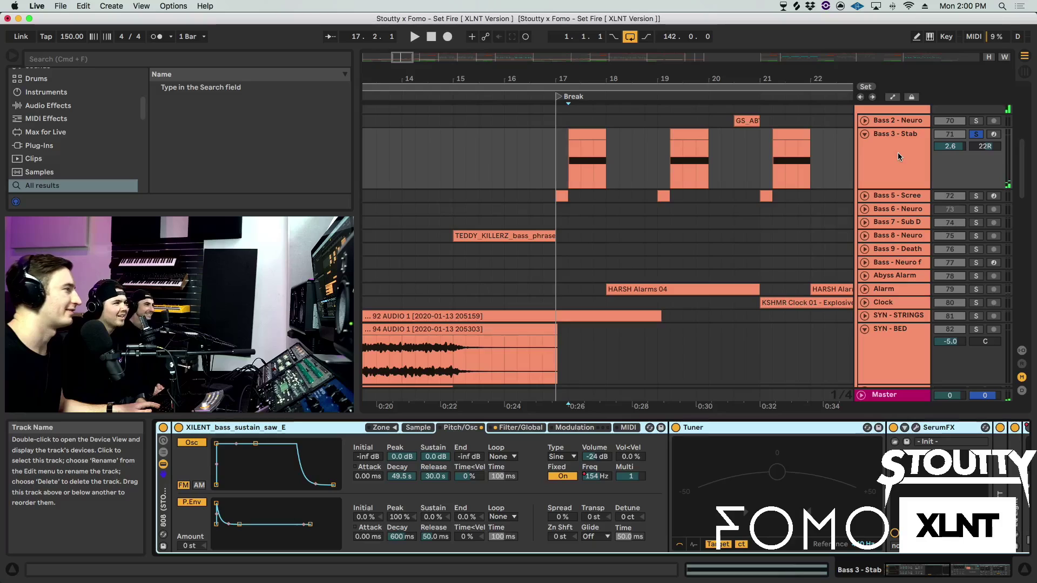
left_click(418, 427)
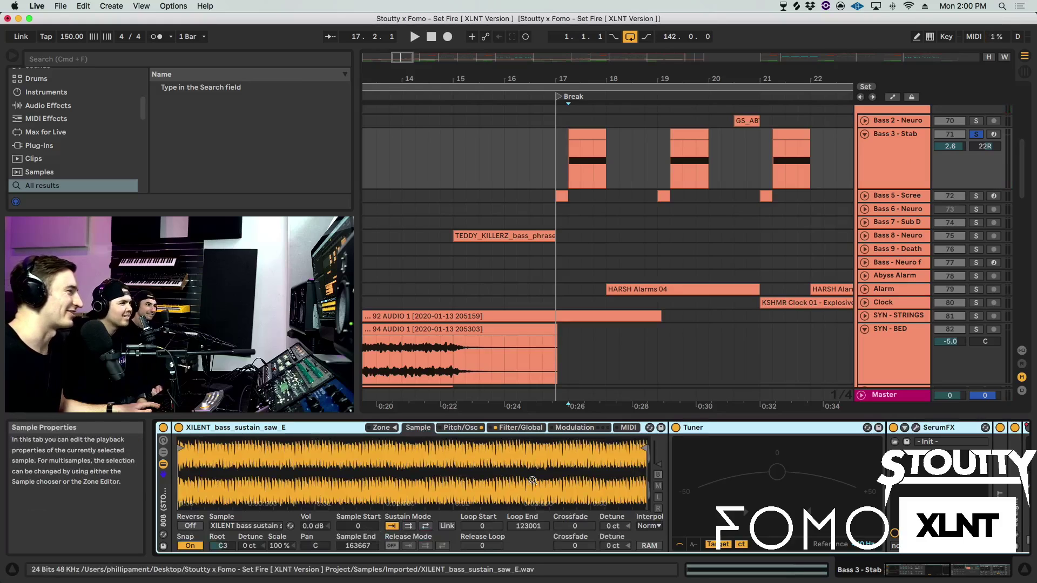
scroll(691, 475, "right", 3)
scroll(692, 476, "right", 5)
scroll(675, 465, "left", 8)
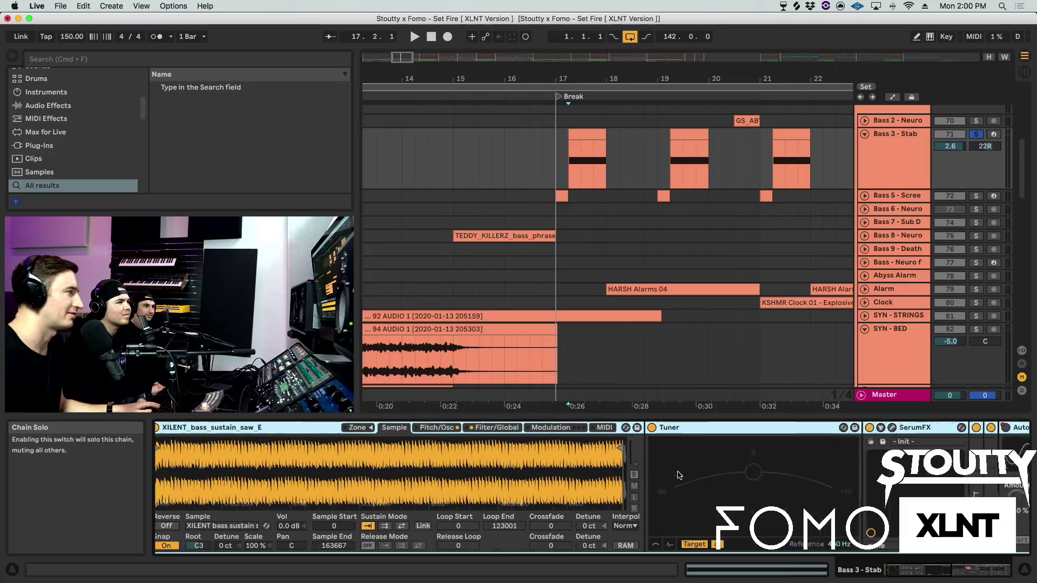
- Group the Bass 3 - Stab effects from Tuner through Reverb into one Audio Effect Rack
scroll(675, 462, "right", 2)
scroll(683, 437, "right", 5)
left_click(484, 432)
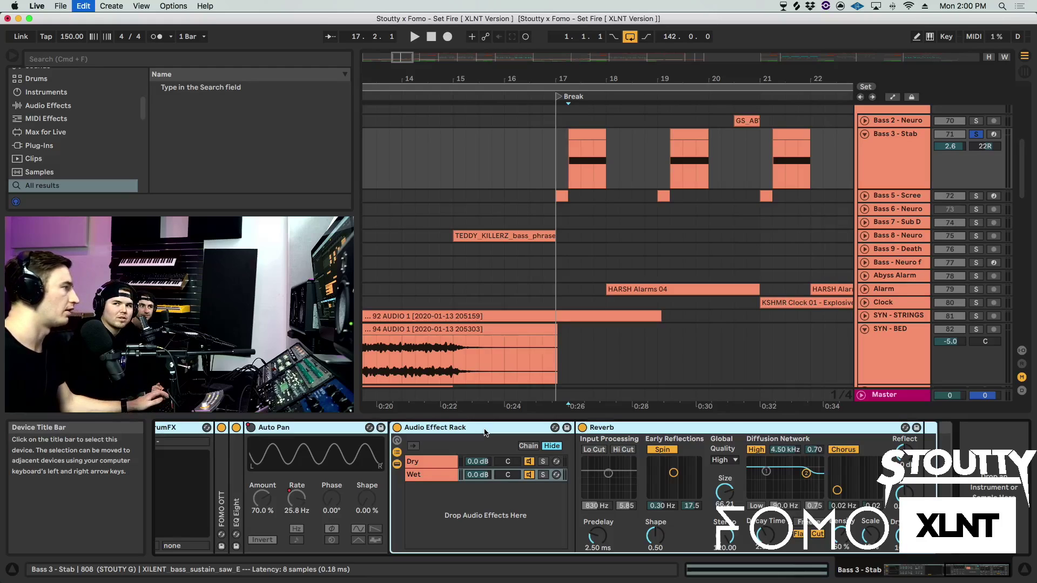
scroll(485, 432, "left", 2)
scroll(489, 446, "left", 3)
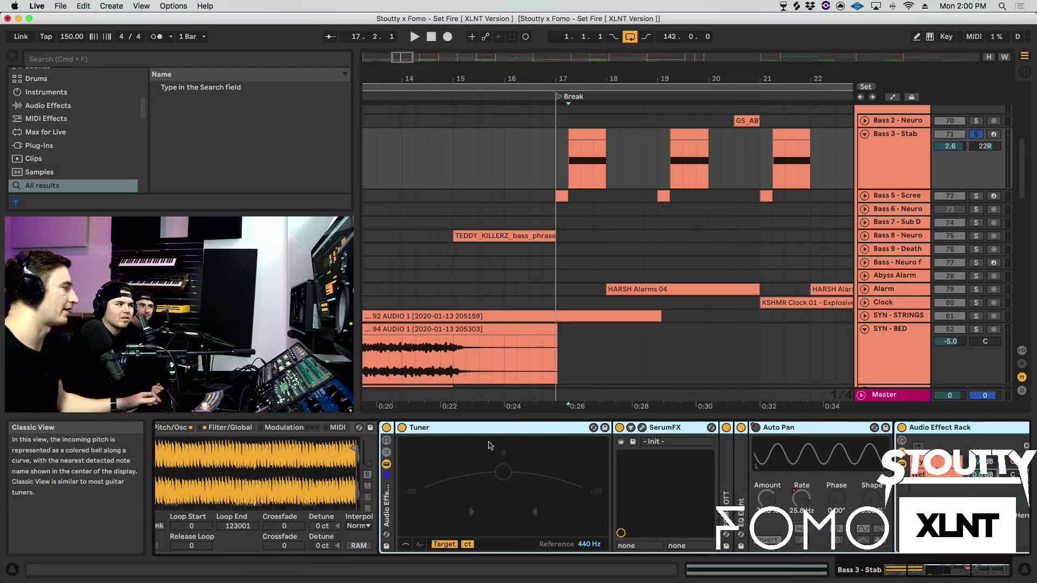
scroll(490, 445, "left", 4)
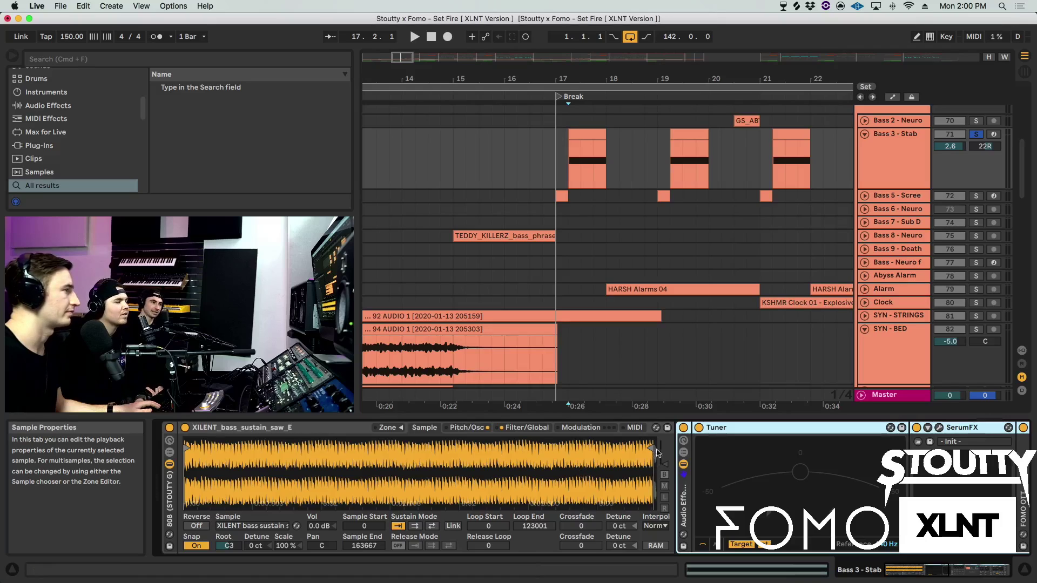
- Play the stab from 17.2 with the new Audio Effect Rack bypassed, and reactivate the rack
left_click(683, 427)
key("space")
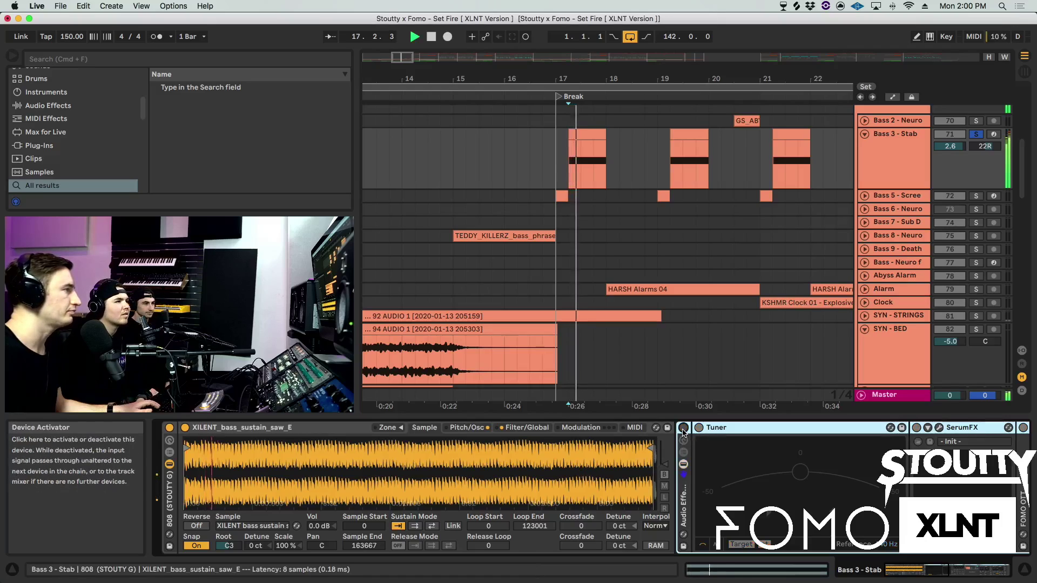
left_click(683, 427)
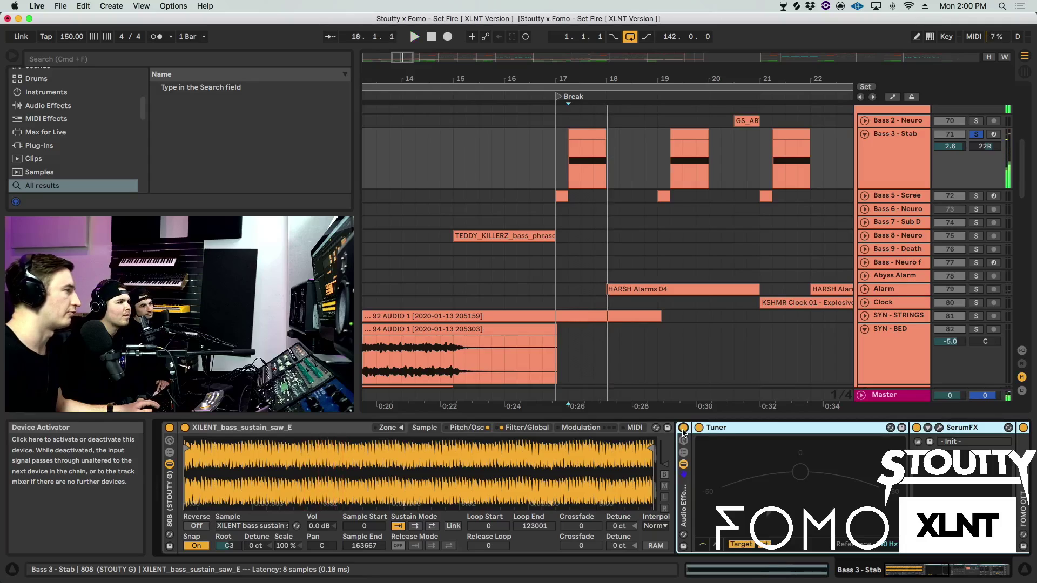
- Play the stab with the Sampler's mod oscillator switched off, check the source sample, and switch the oscillator back on
left_click(455, 427)
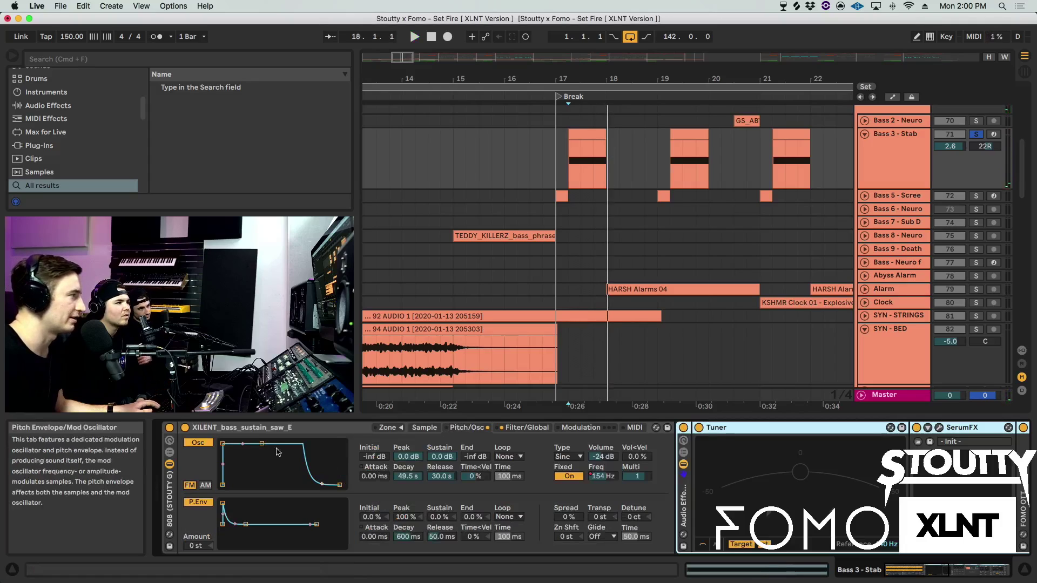
left_click(197, 442)
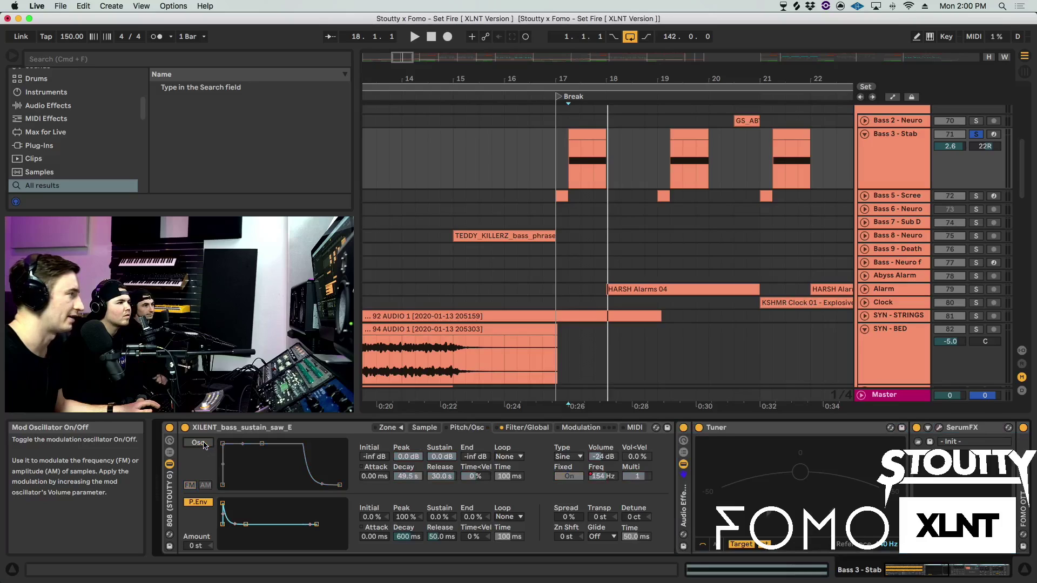
key("space")
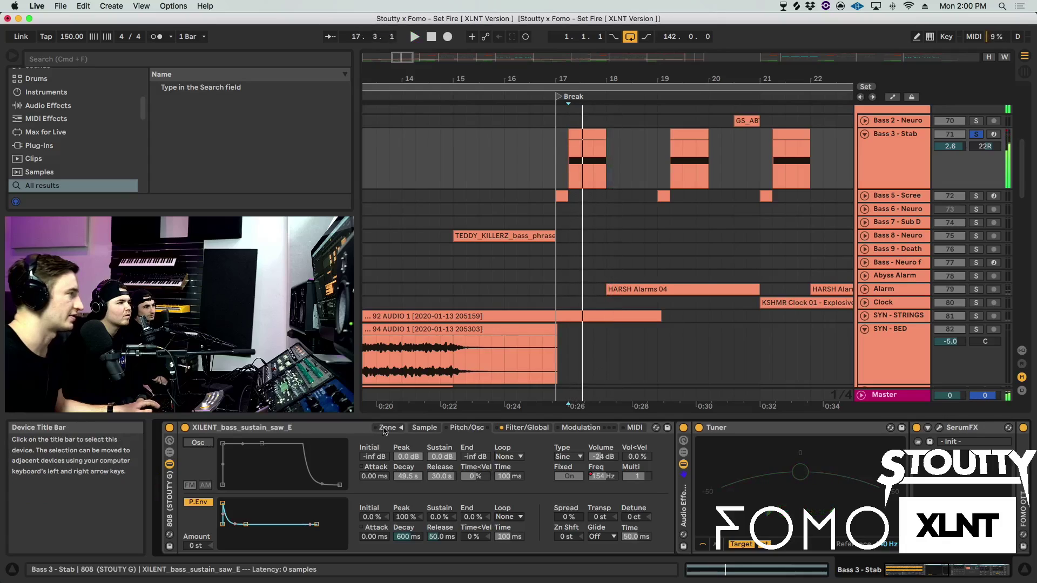
left_click(425, 427)
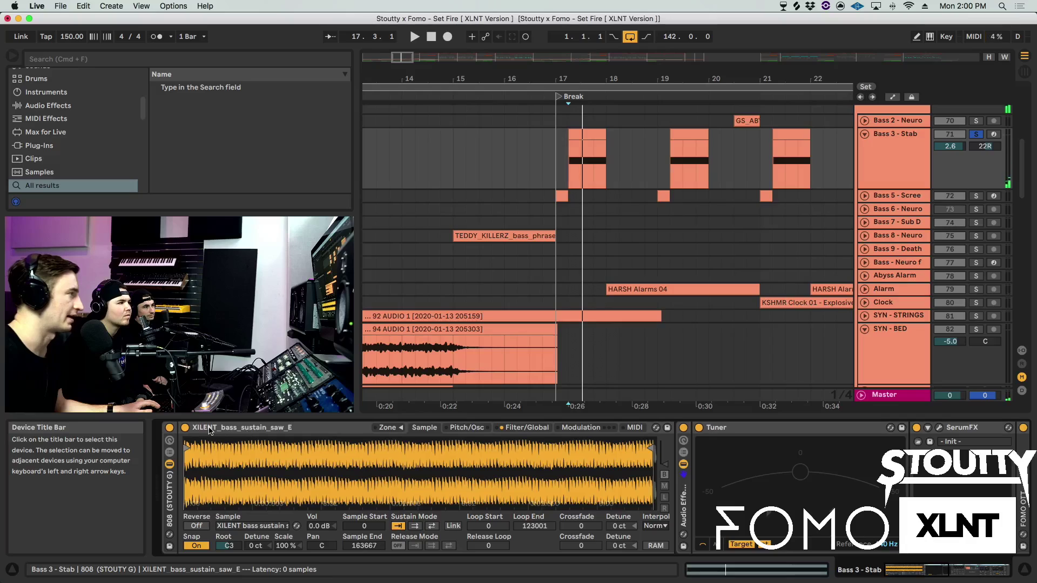
left_click(469, 427)
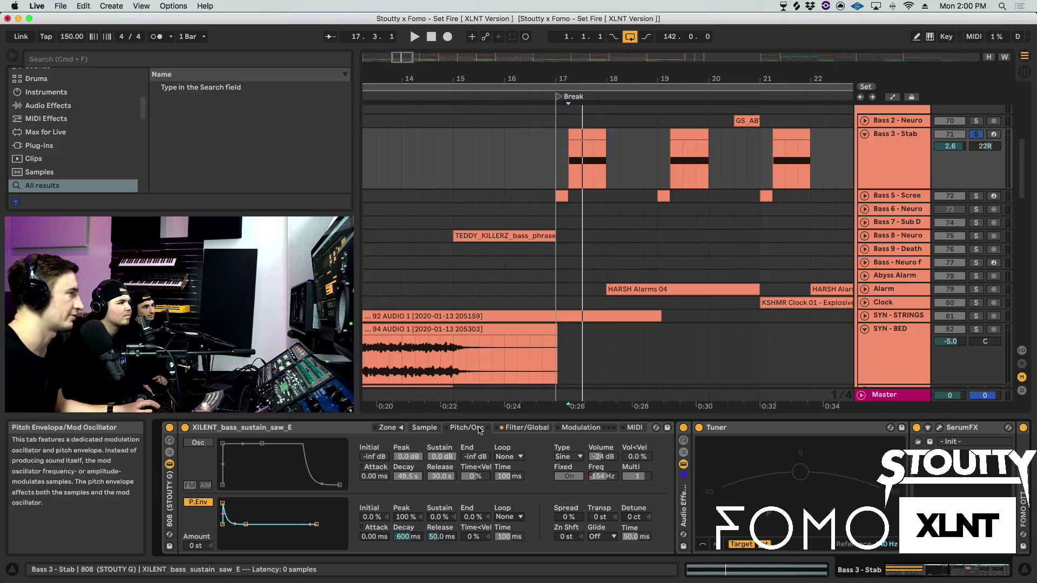
left_click(195, 443)
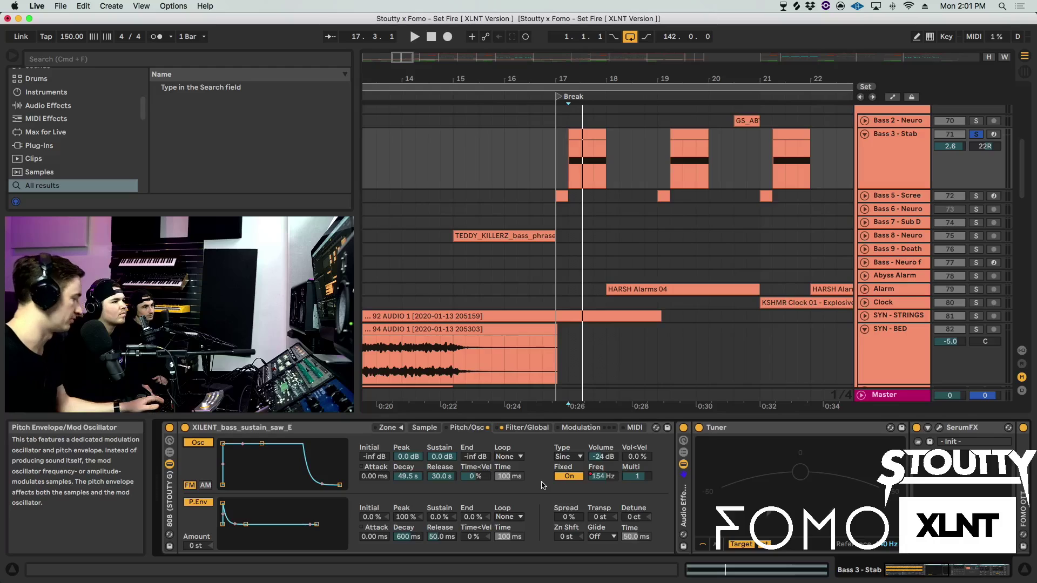
- Show the arrangement automation and remove the Transpose automation lane from the Bass 3 - Stab track
key("a")
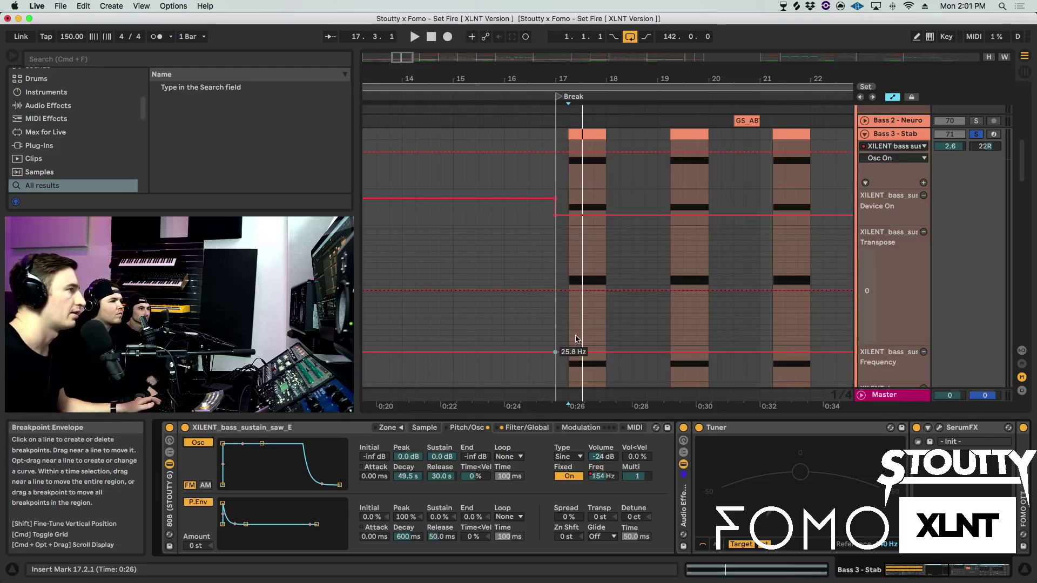
left_click(924, 233)
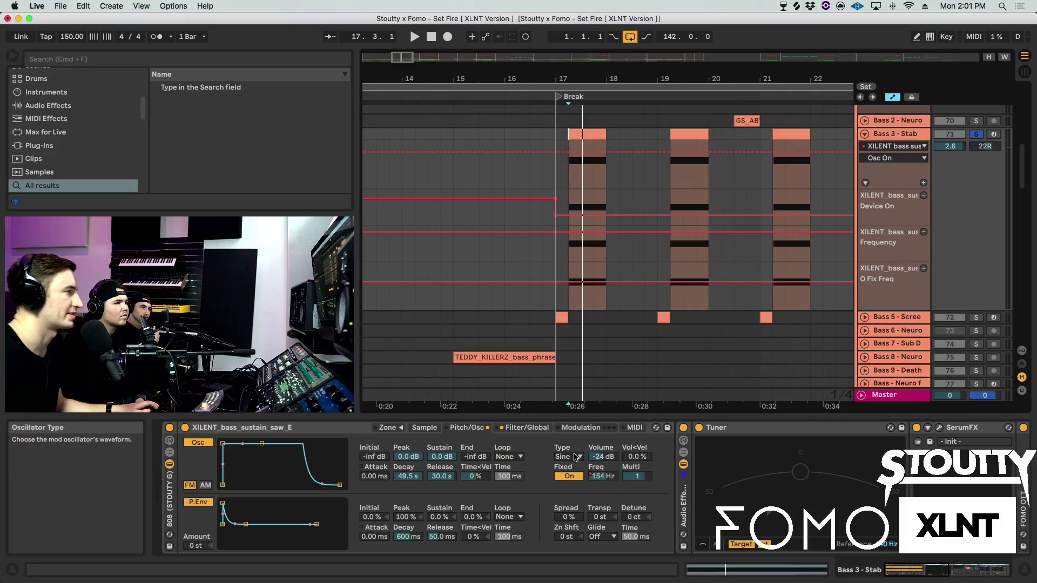
- Turn off the mod oscillator's fixed frequency, set its Coarse tuning to 0.5 and play the stab
left_click(610, 458)
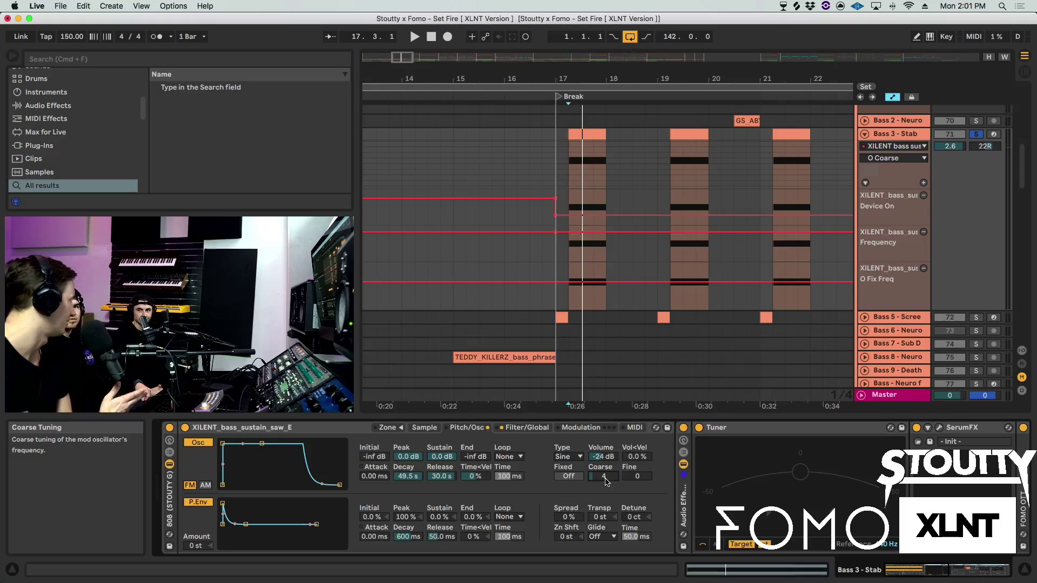
scroll(605, 477, "down", 1)
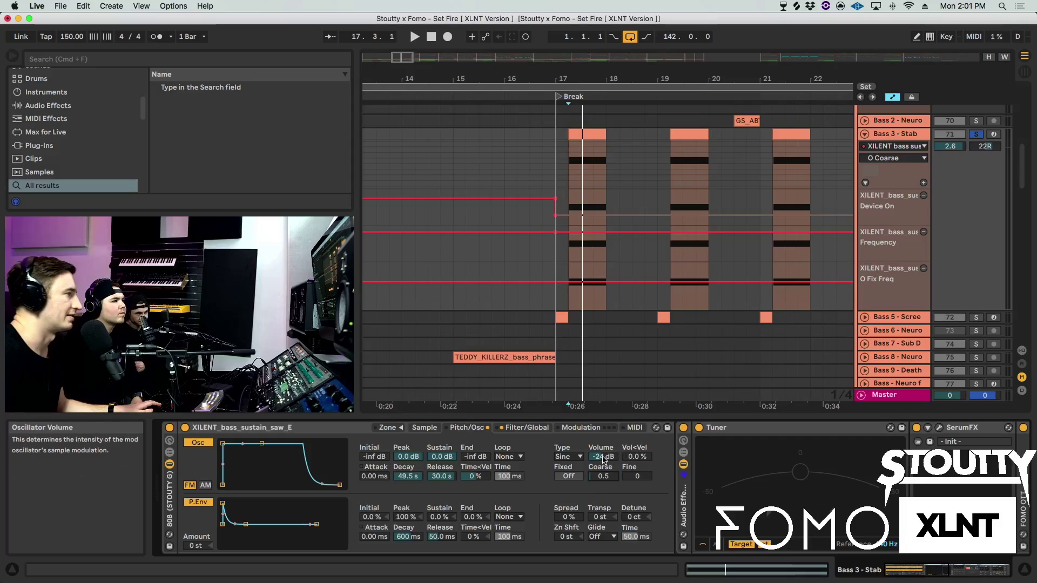
key("space")
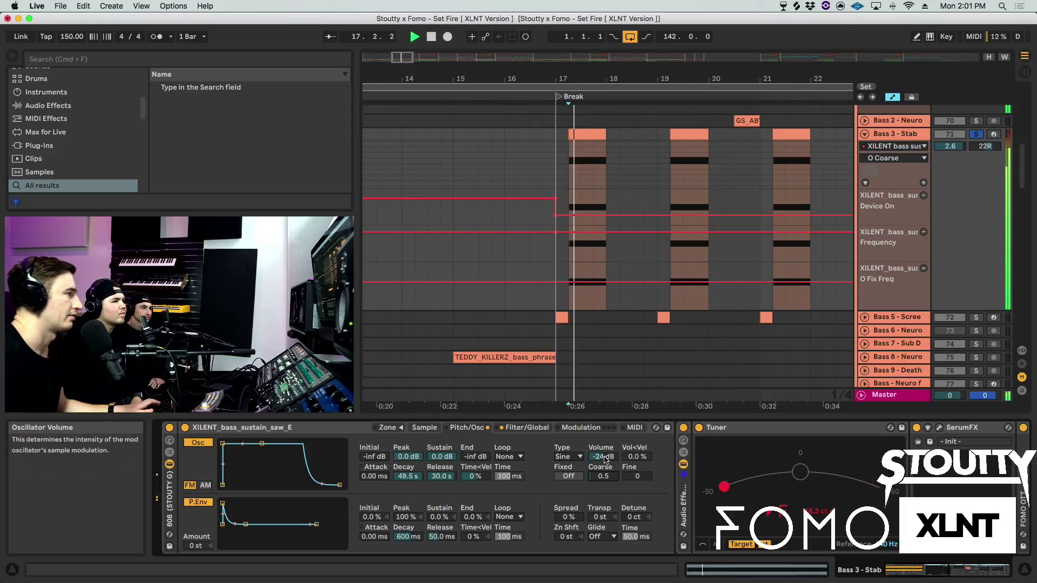
- Audition the stab with the mod oscillator's volume at -inf dB, and restore the volume to -24 dB
left_click(603, 456)
key("space")
key("space")
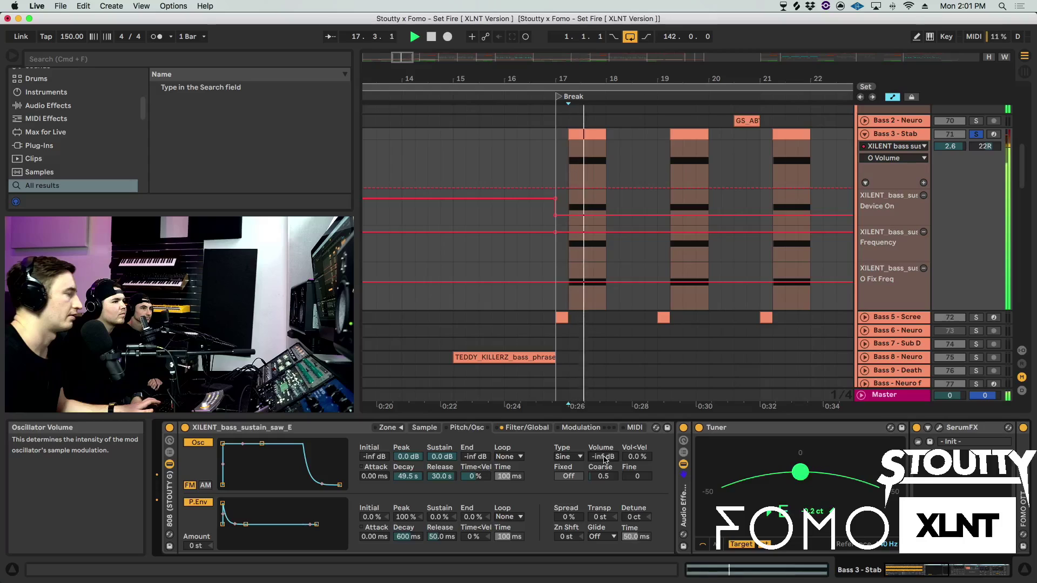
key("space")
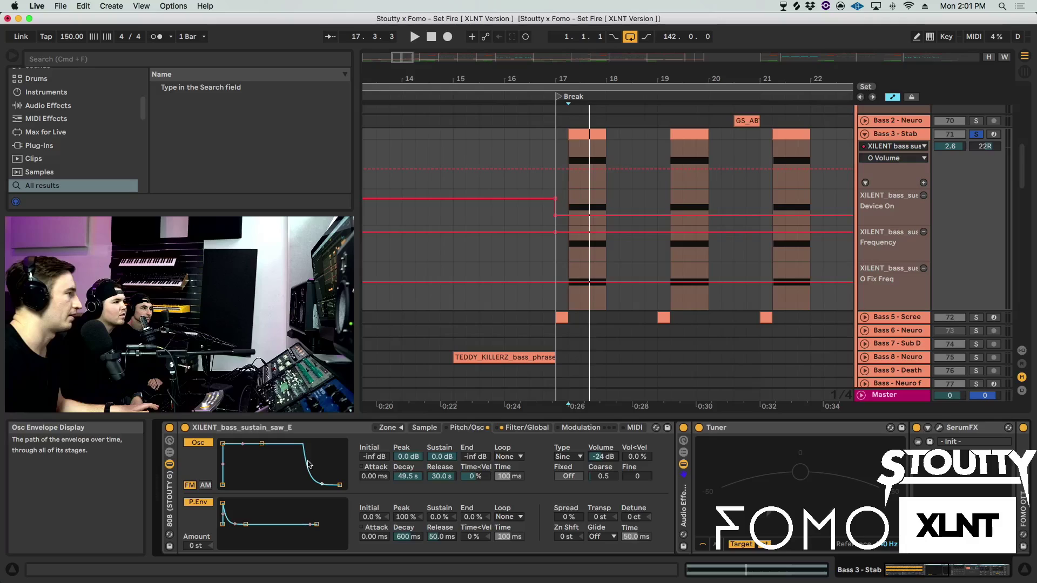
- Try a short 84.7 ms decay on the mod oscillator envelope, restore full sustain with a 60.0 s decay, and play the stab
left_click_drag(262, 445, 245, 476)
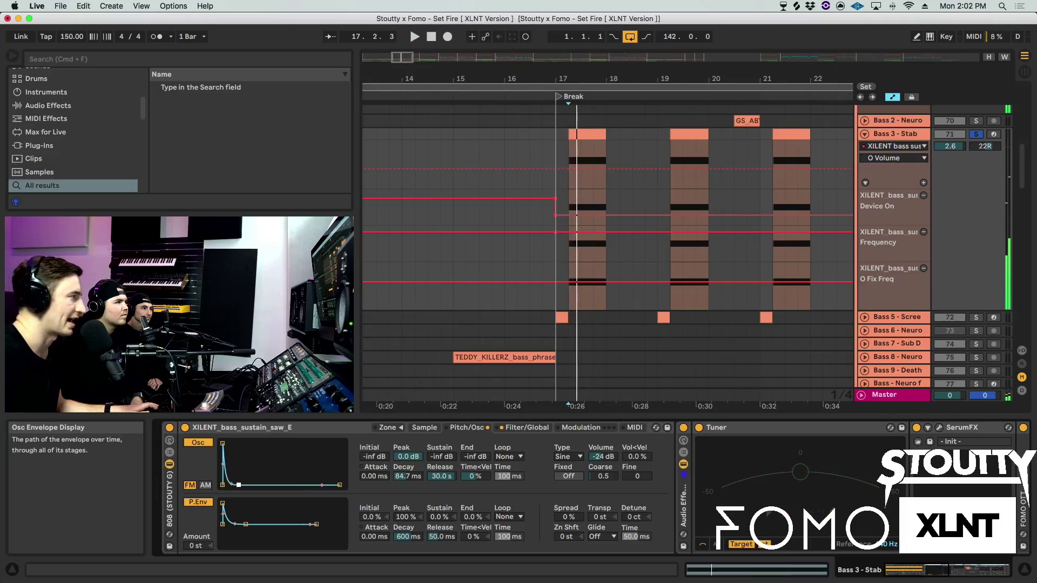
left_click_drag(239, 485, 262, 444)
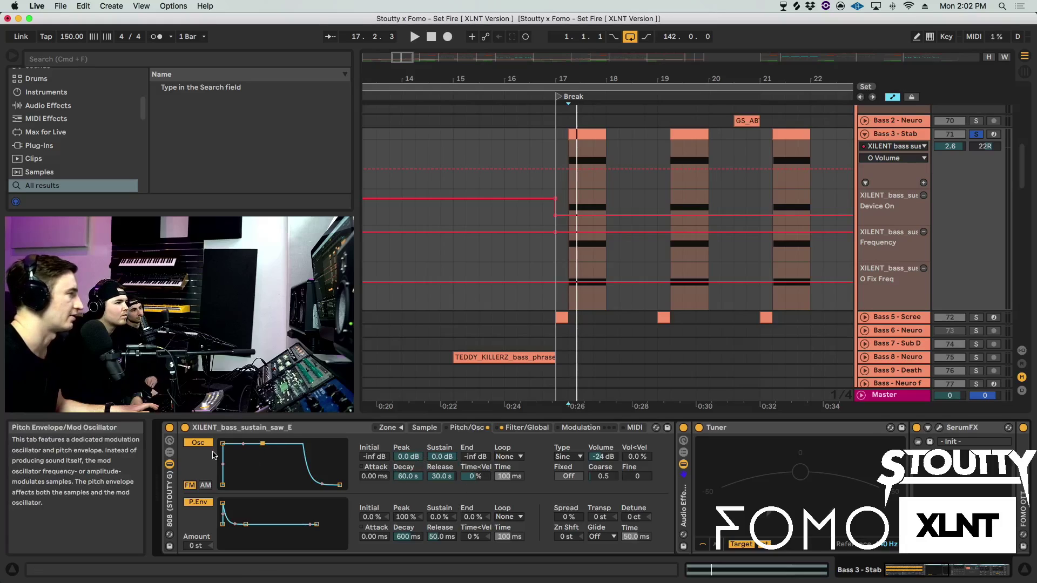
key("space")
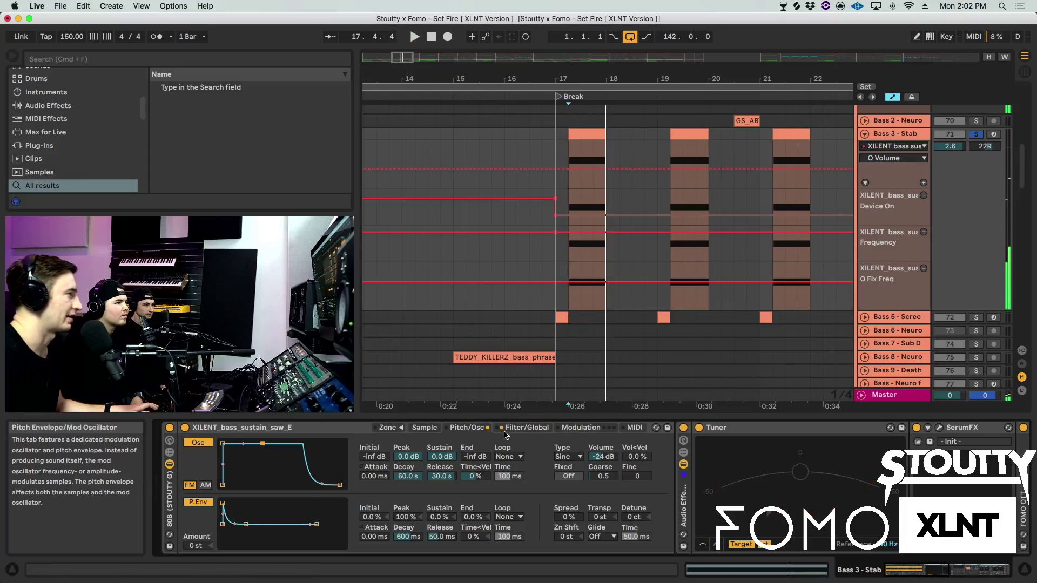
- Place the insert marker at 17.1.1, take the Bass 3 - Stab track out of solo and play the full mix
left_click(438, 427)
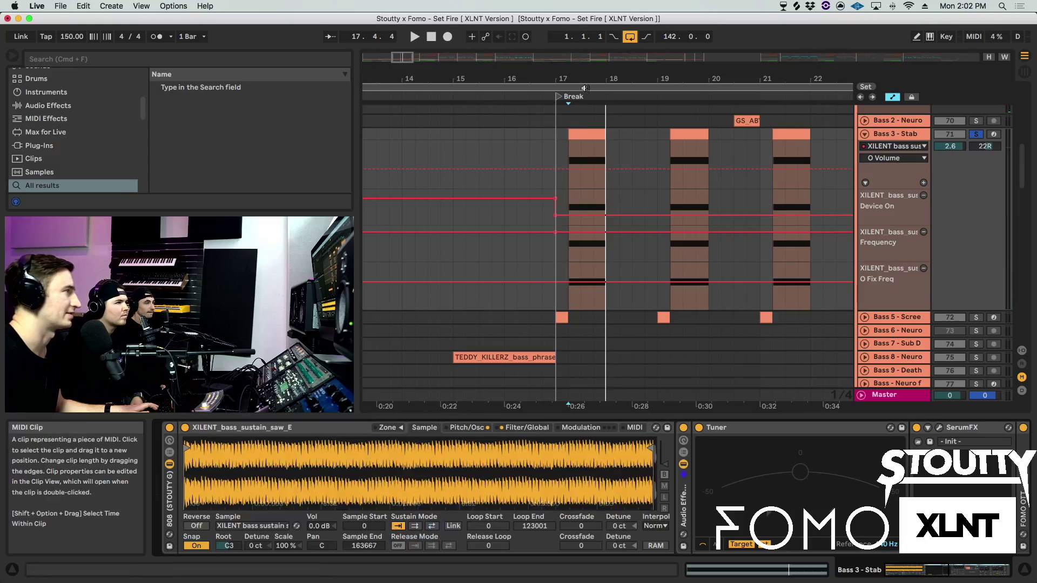
left_click_drag(562, 81, 568, 65)
left_click(568, 139)
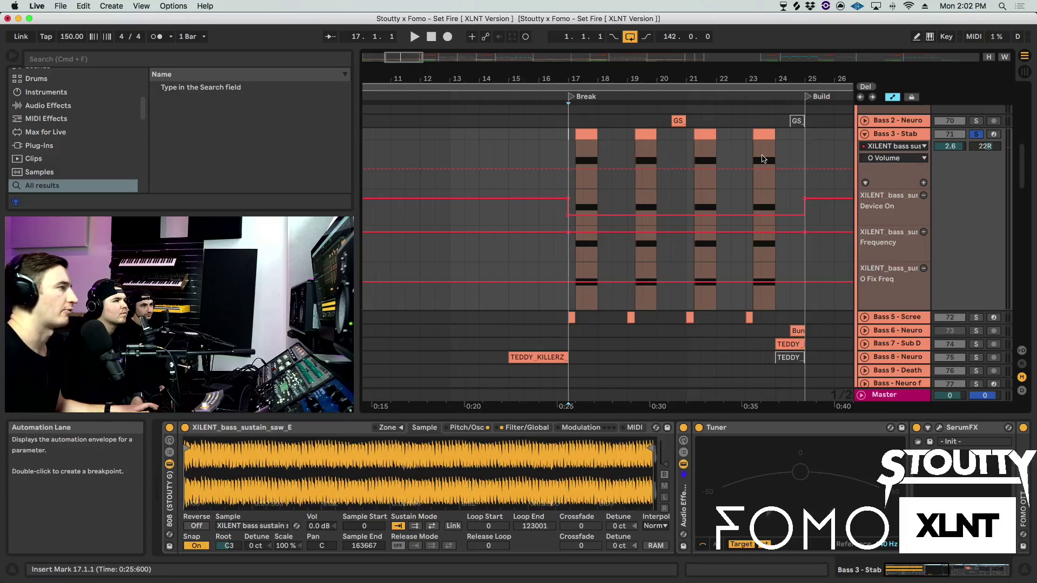
key("space")
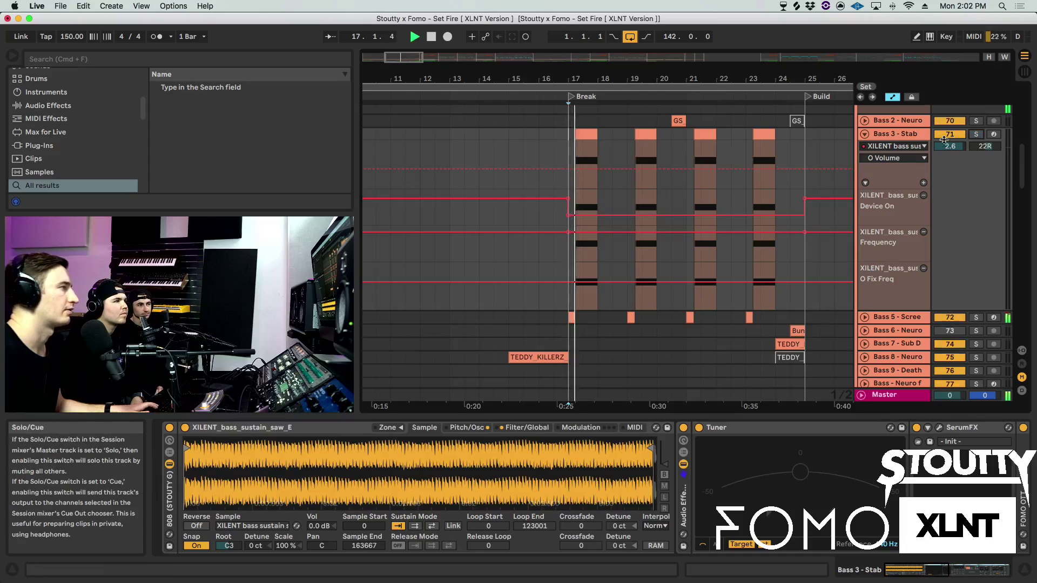
- Examine the Sampler's filter and oscillator settings and the effects chain on the Bass 3 - Stab track
left_click(526, 427)
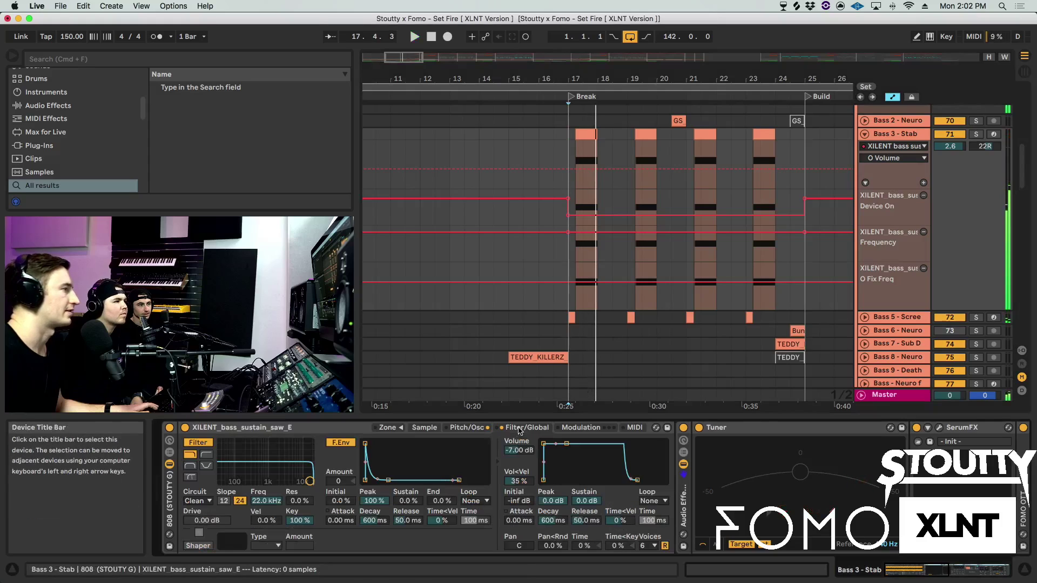
left_click(468, 427)
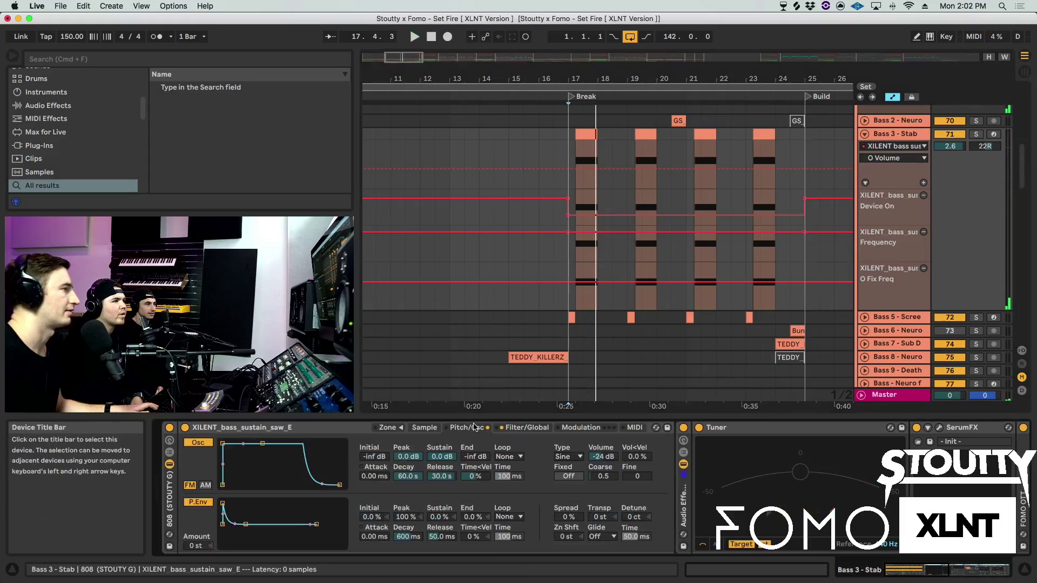
scroll(596, 466, "right", 10)
scroll(596, 466, "right", 8)
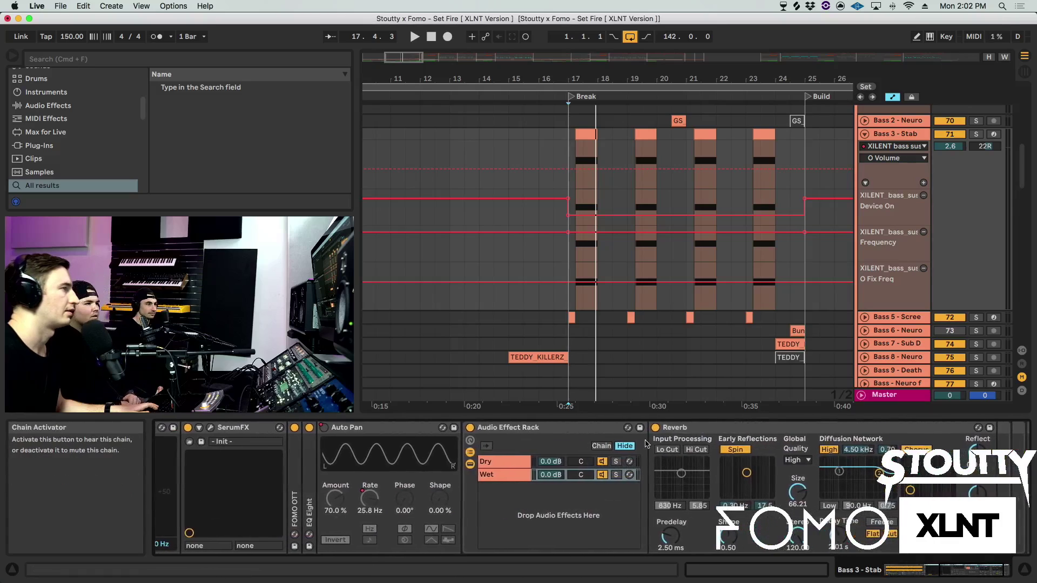
right_click(885, 182)
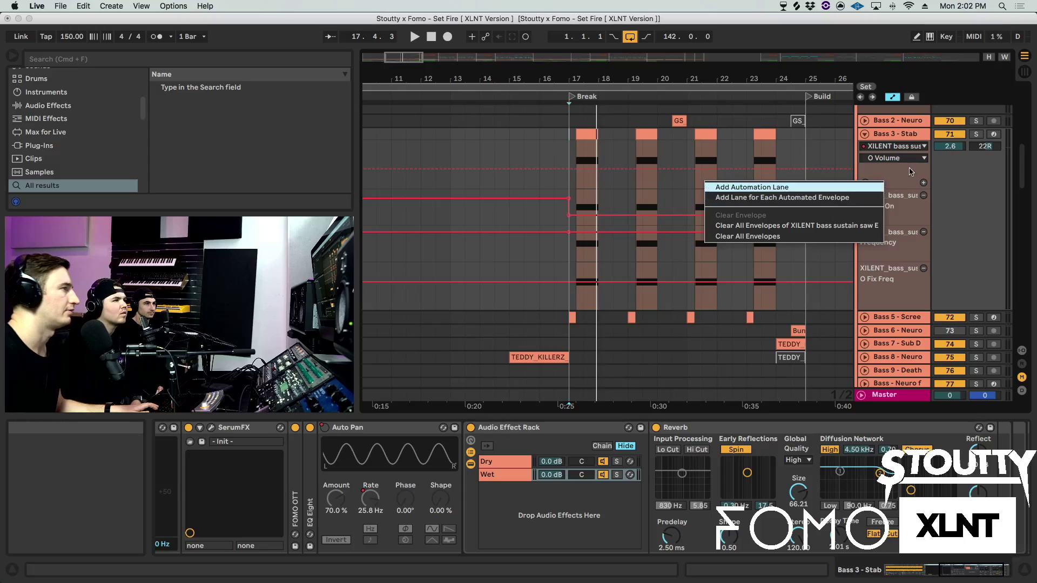
left_click(908, 178)
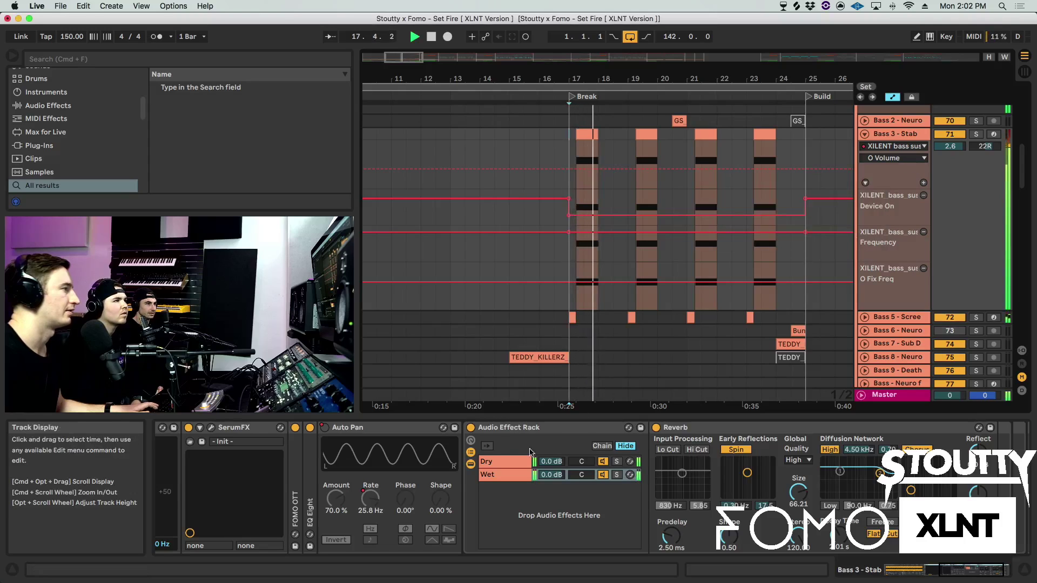
scroll(620, 433, "left", 5)
scroll(621, 433, "left", 5)
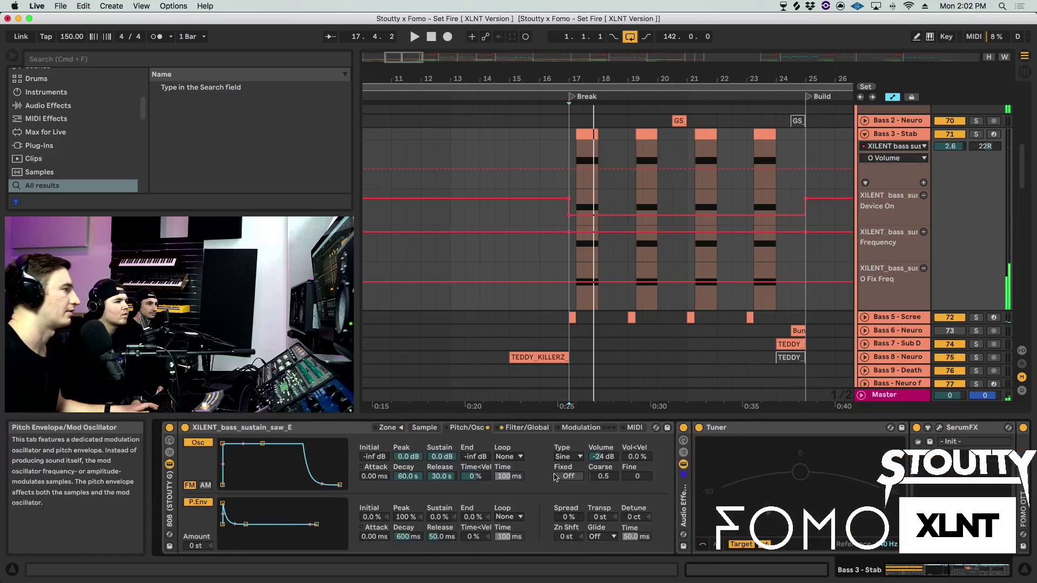
scroll(599, 478, "left", 5)
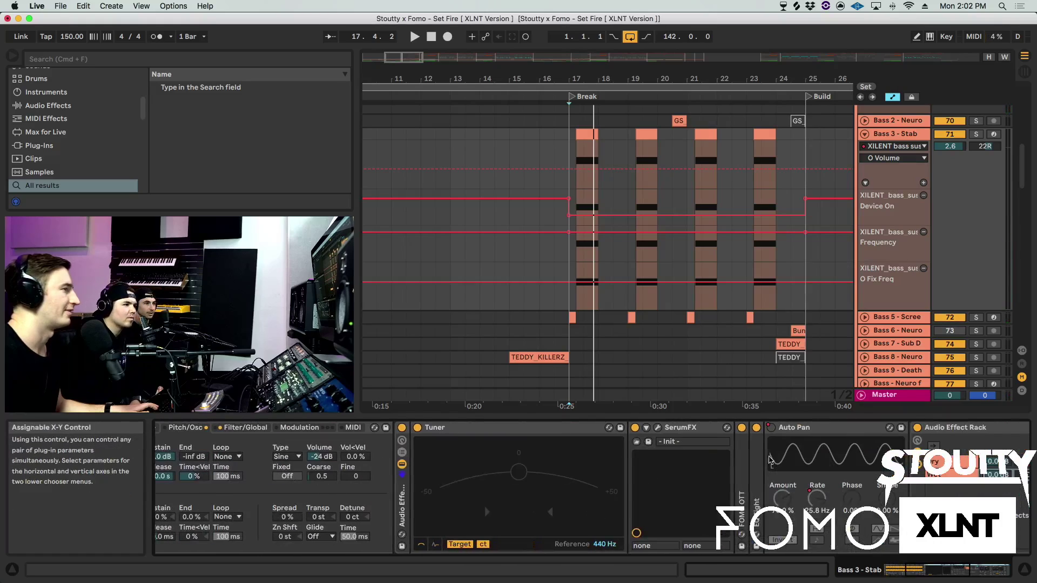
- Play the mix with the Bass 3 - Stab track's Auto Pan activated, deactivate it and re-enable the overridden automation
left_click(771, 427)
key("space")
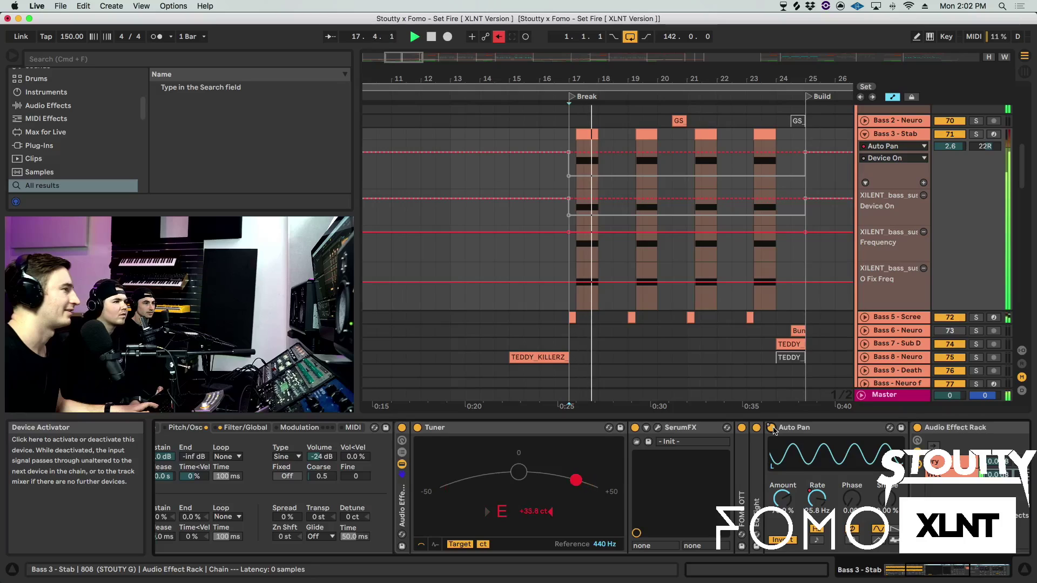
left_click(773, 428)
left_click(498, 36)
- Show the stab's source sample, hide the arrangement automation and play the mix from 17.1.1
scroll(373, 476, "left", 5)
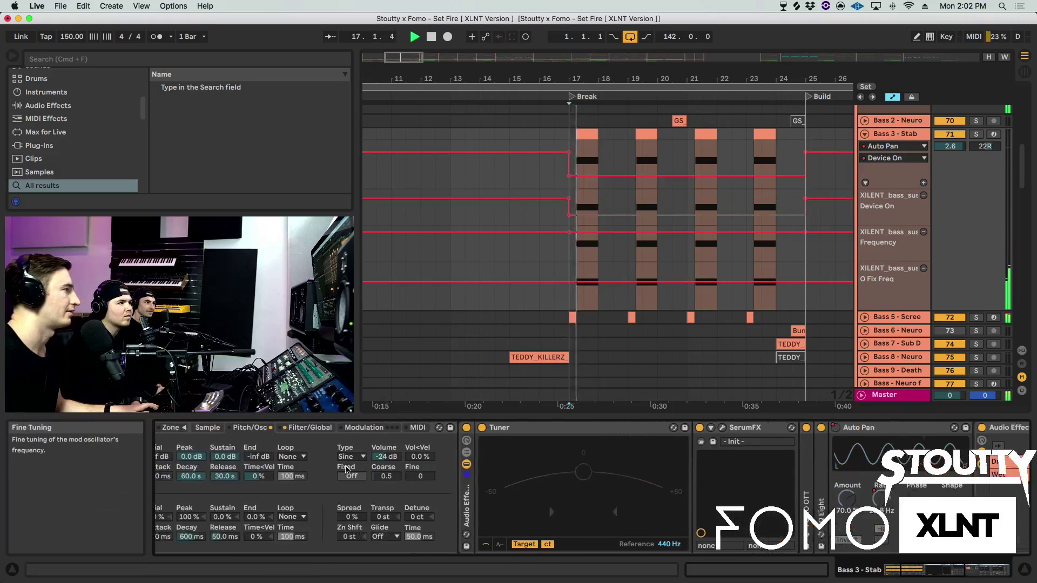
left_click(374, 428)
scroll(373, 432, "left", 2)
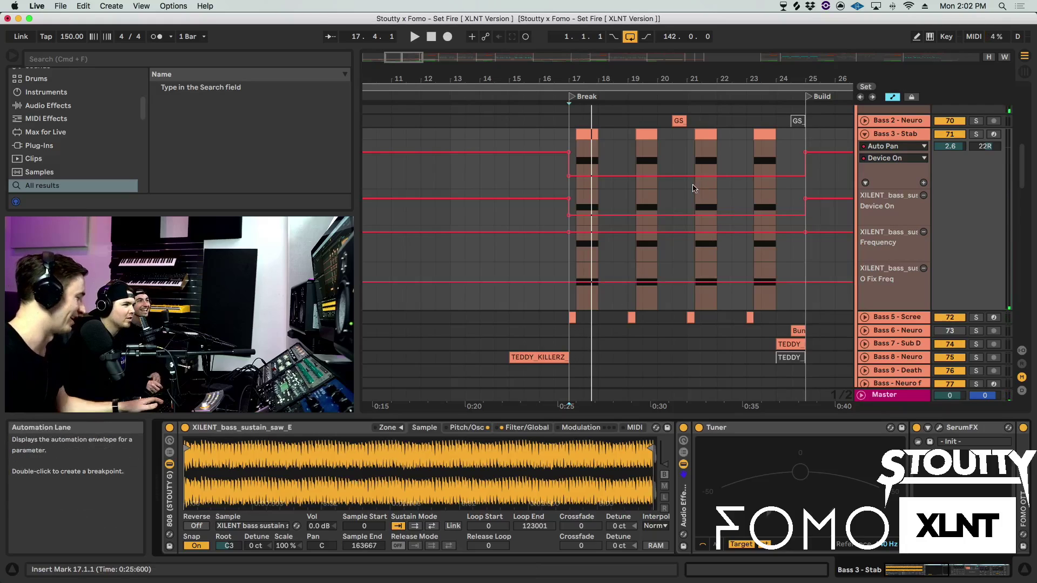
key("a")
key("space")
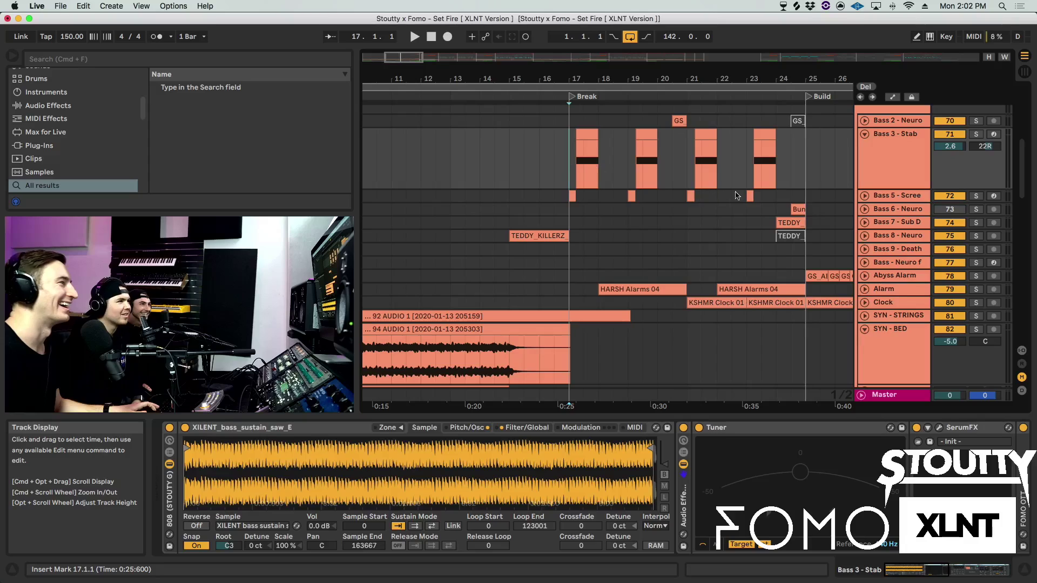
- Place the insert marker at 18.1.1, unfold and solo the Alarm track, and play its HARSH Alarms 04 clip
left_click(605, 214)
scroll(606, 217, "up", 3)
scroll(606, 217, "right", 2)
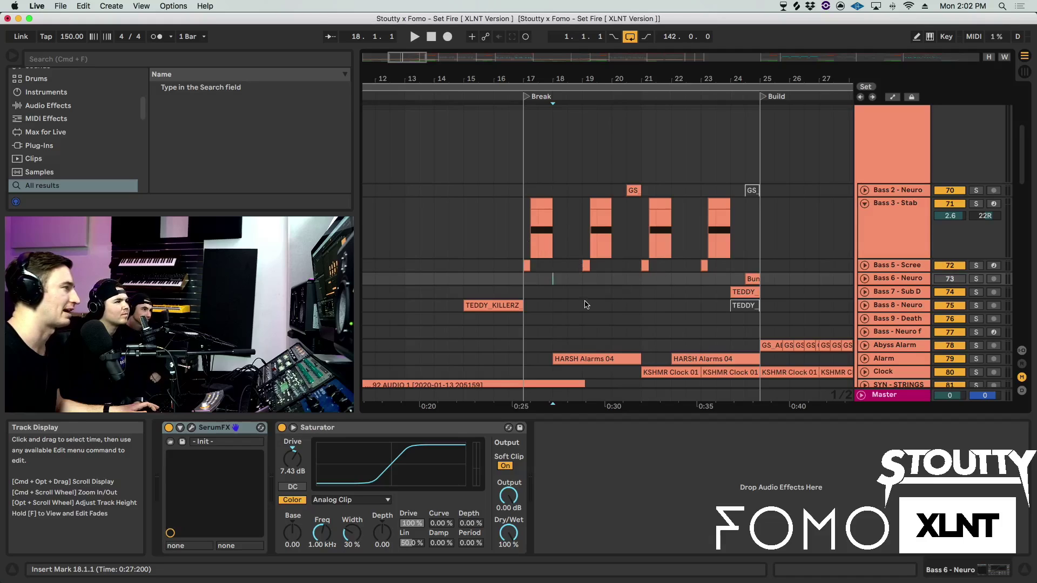
scroll(586, 304, "down", 3)
left_click(885, 298)
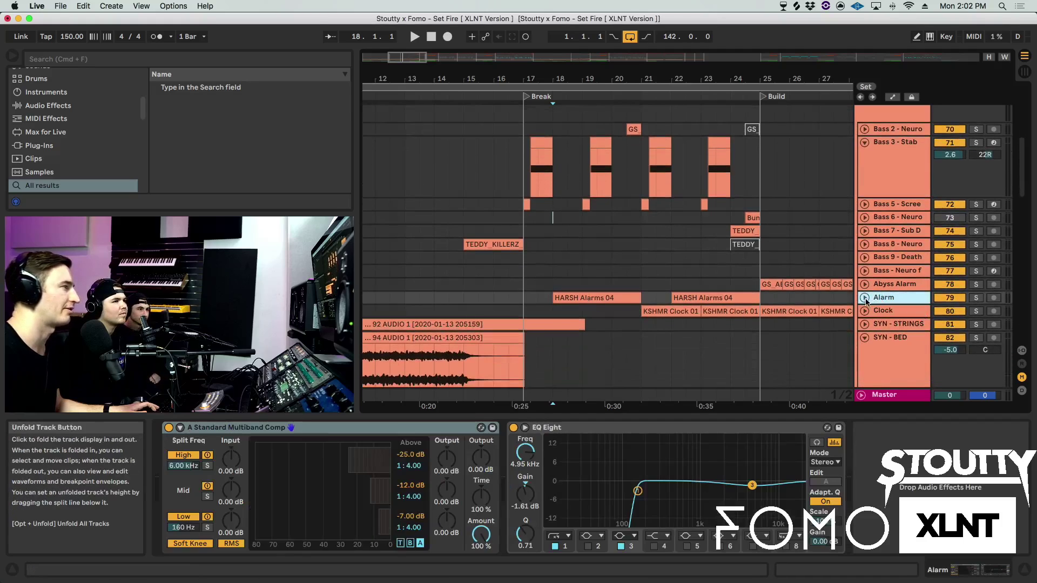
left_click(864, 298)
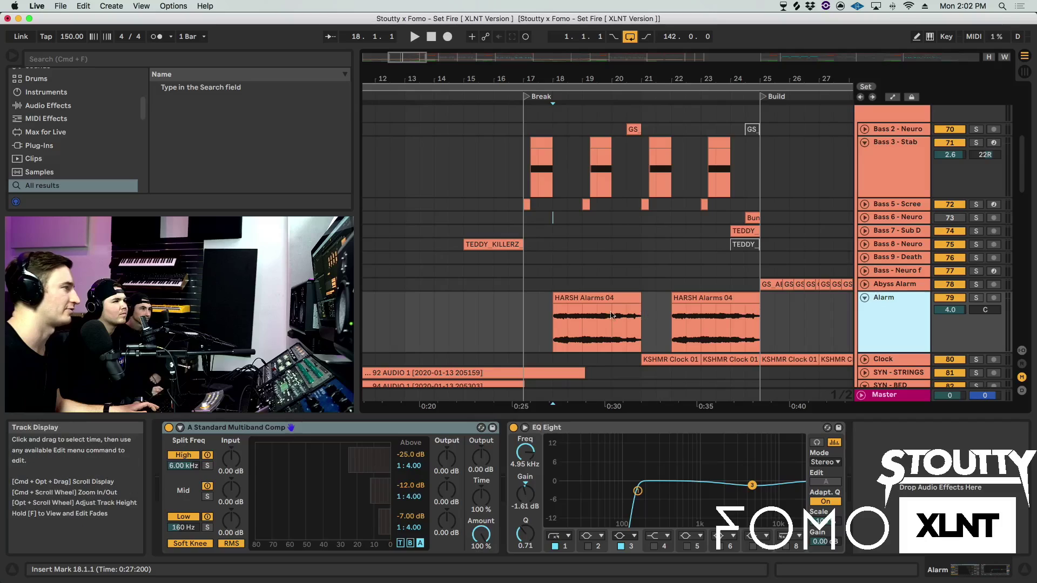
left_click(976, 297)
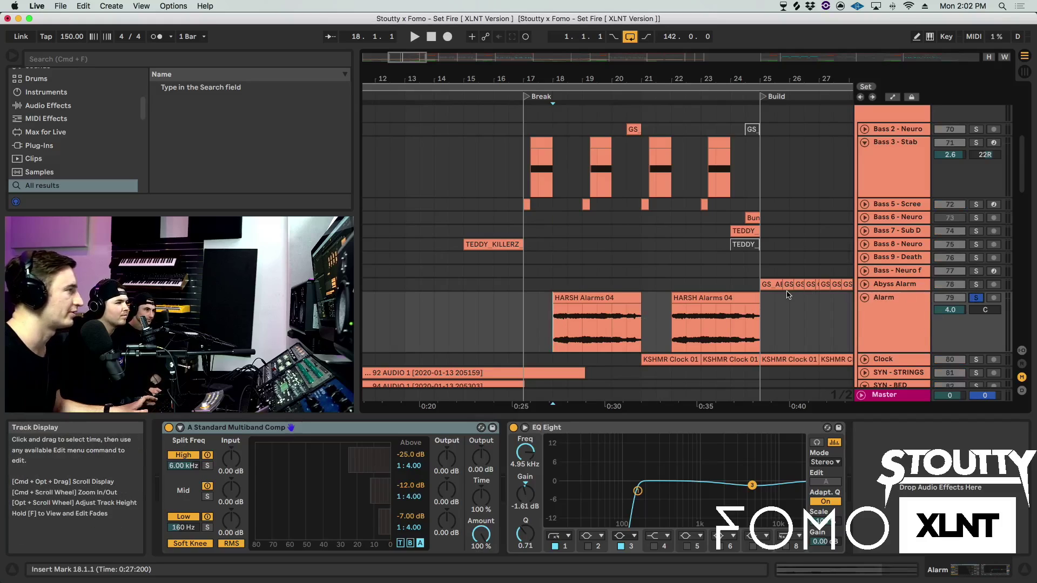
key("space")
scroll(694, 291, "down", 3)
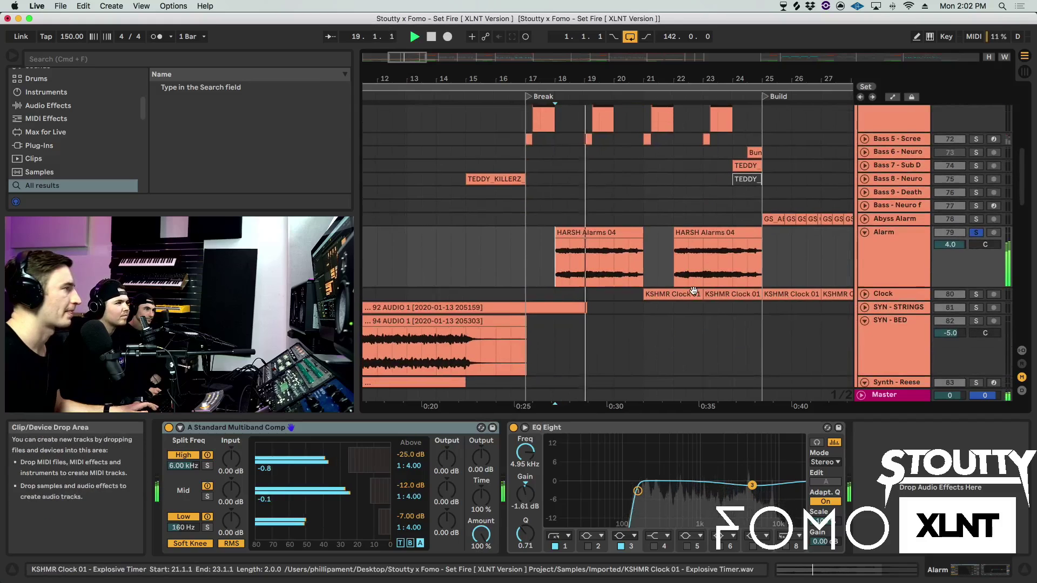
- Stop playback and unsolo the Alarm track
scroll(694, 292, "up", 5)
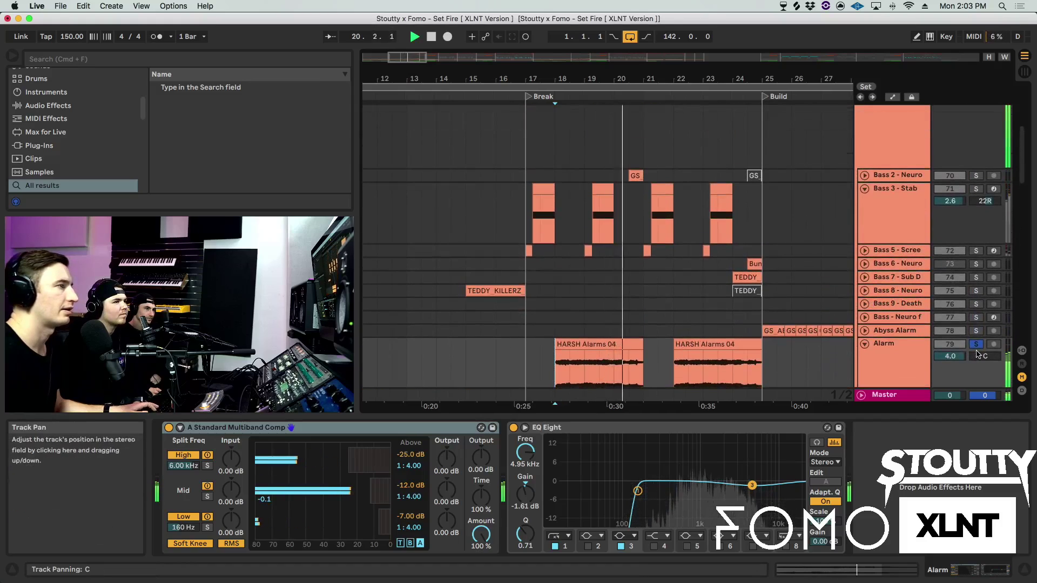
key("space")
left_click(975, 344)
- Place the insert marker at 20.3.1, unfold and solo the Bass 2 - Neuro track, and play its GS_ABYSS clip
left_click(620, 193)
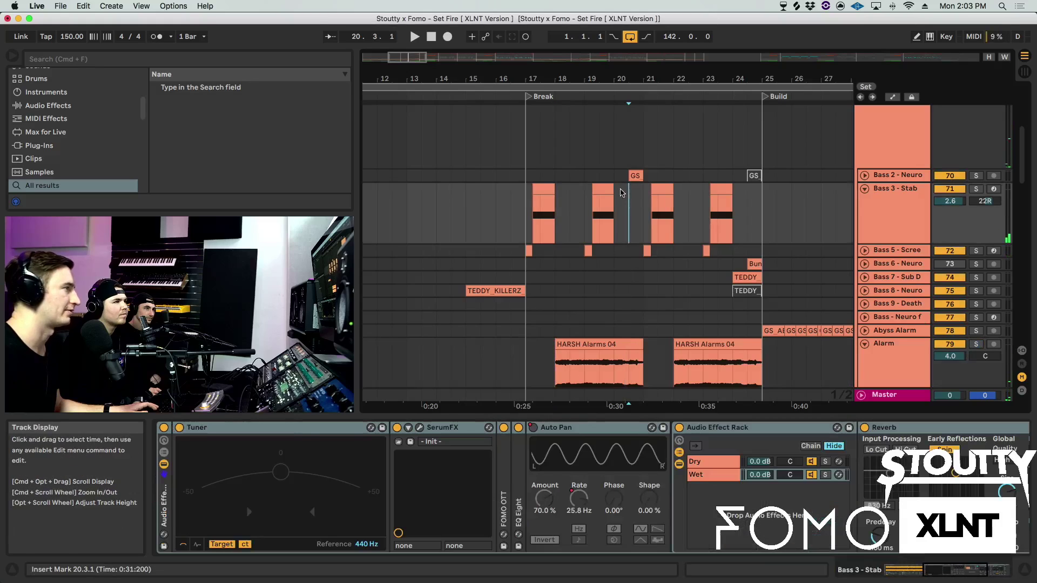
scroll(670, 173, "up", 2)
left_click(899, 211)
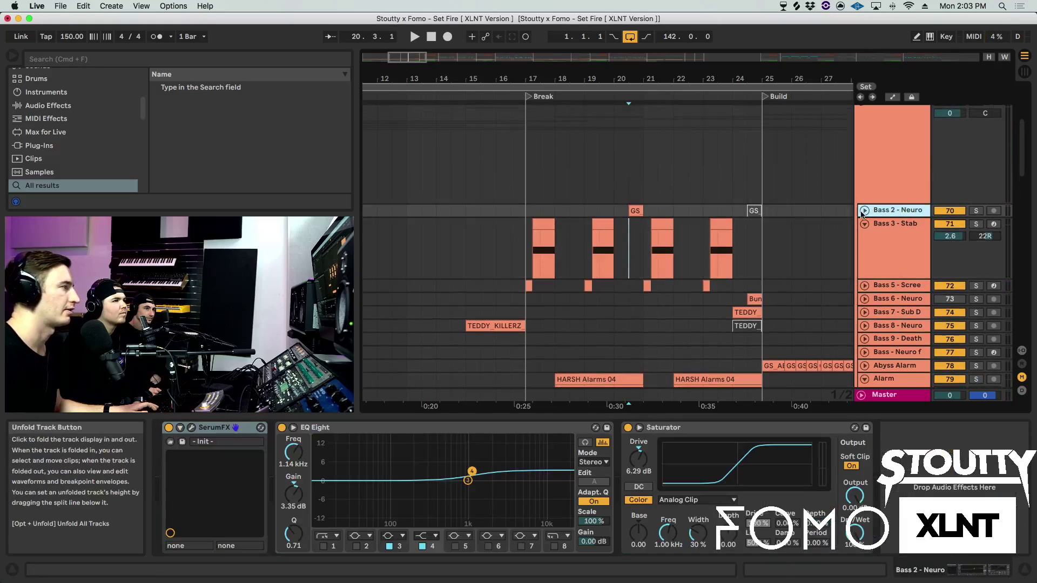
left_click(864, 210)
scroll(640, 80, "up", 2)
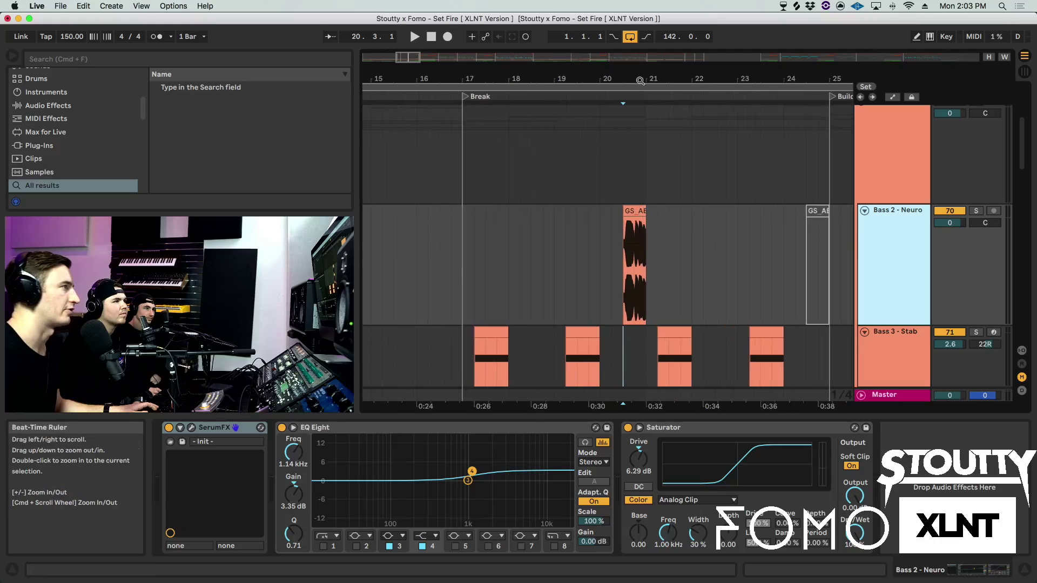
scroll(643, 79, "up", 4)
left_click(978, 212)
key("space")
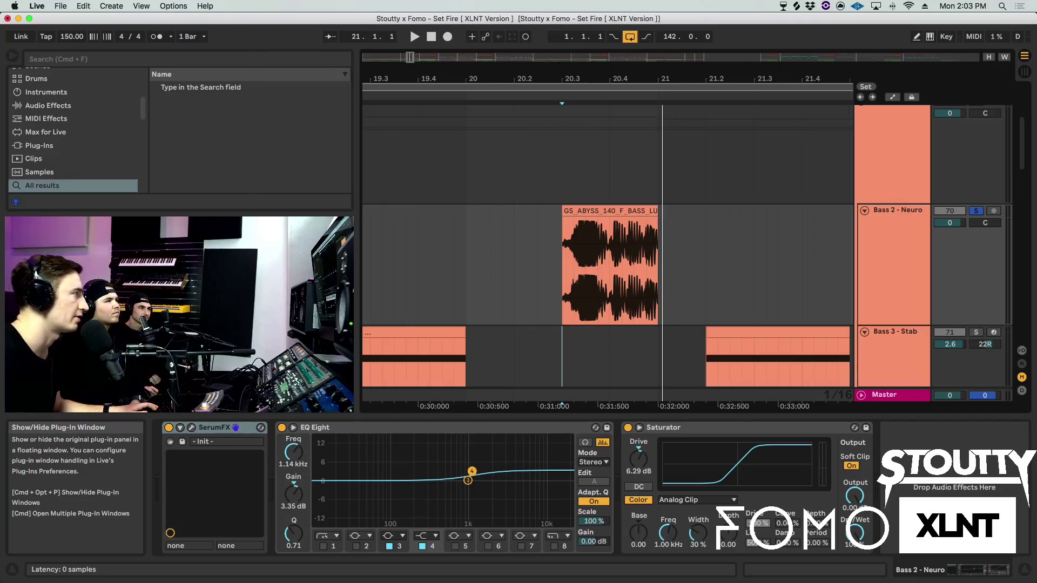
- Inspect the SerumFX plug-in window on the Bass 2 - Neuro track and close it
left_click(192, 427)
left_click(705, 221)
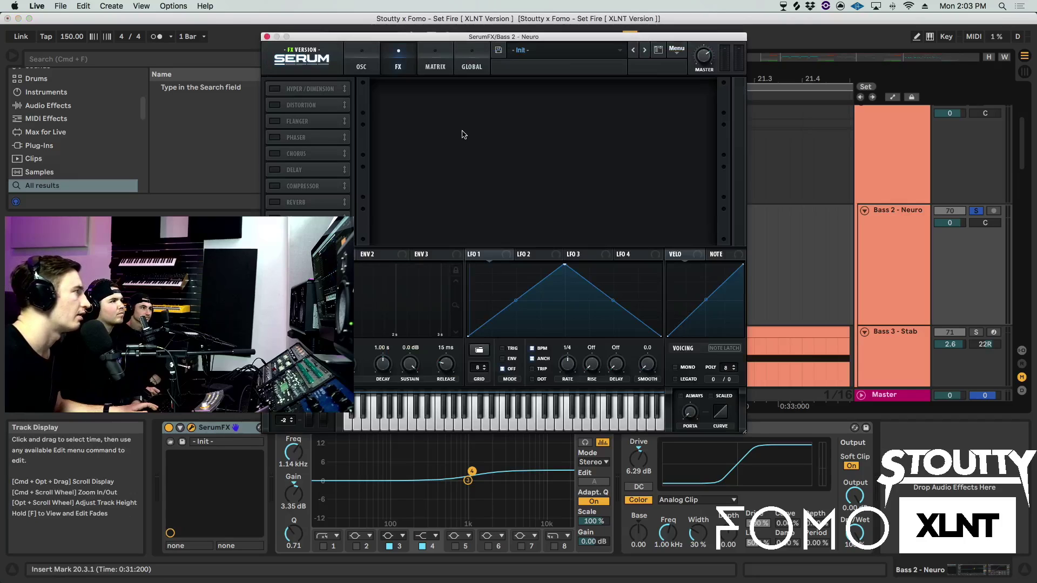
left_click(267, 37)
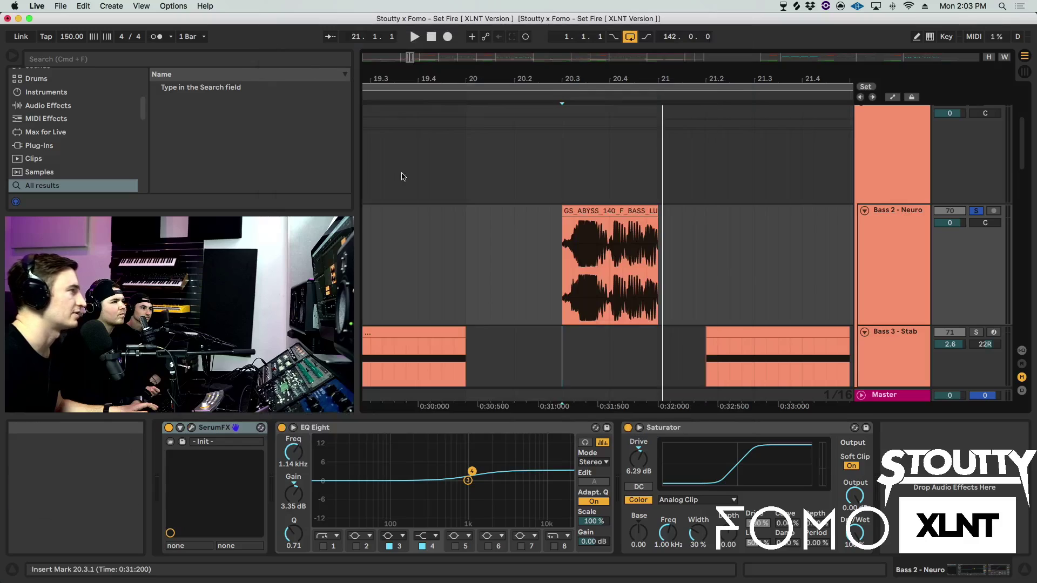
- Unsolo the Bass 2 - Neuro track and play the full mix from 20.1.1
left_click_drag(615, 81, 615, 65)
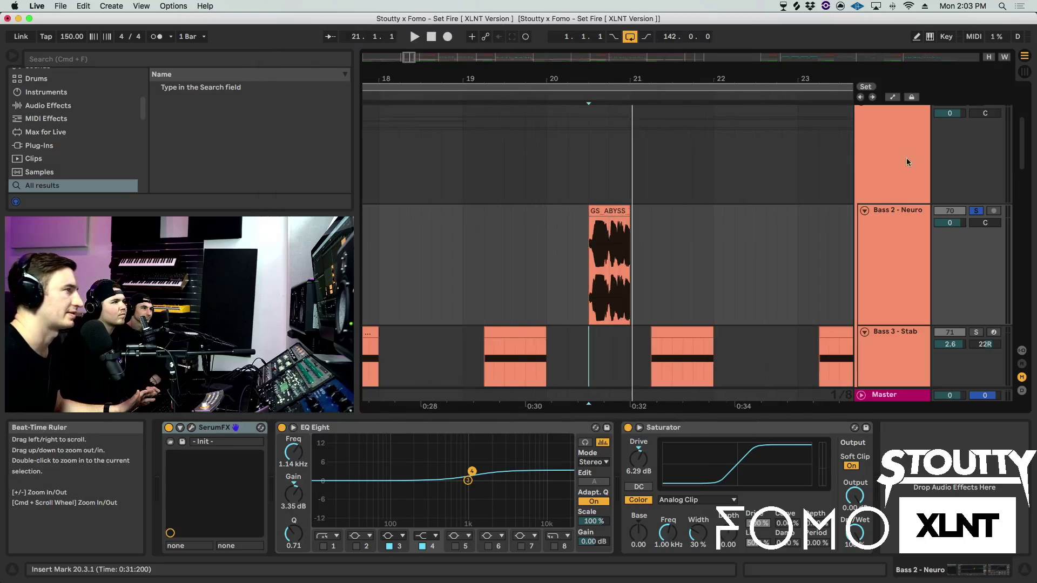
left_click(546, 260)
key("space")
left_click_drag(601, 81, 601, 59)
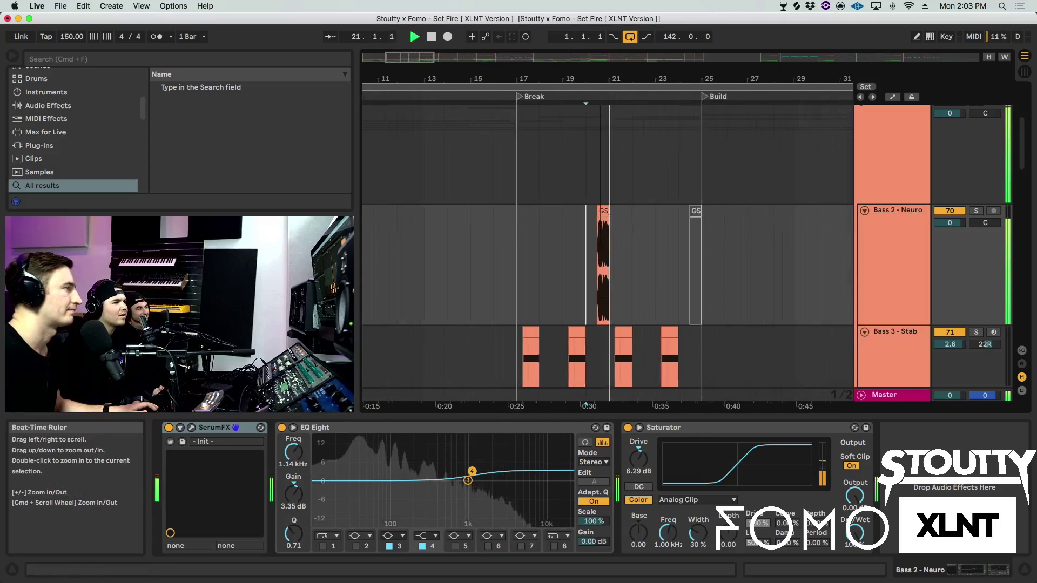
scroll(885, 206, "up", 3)
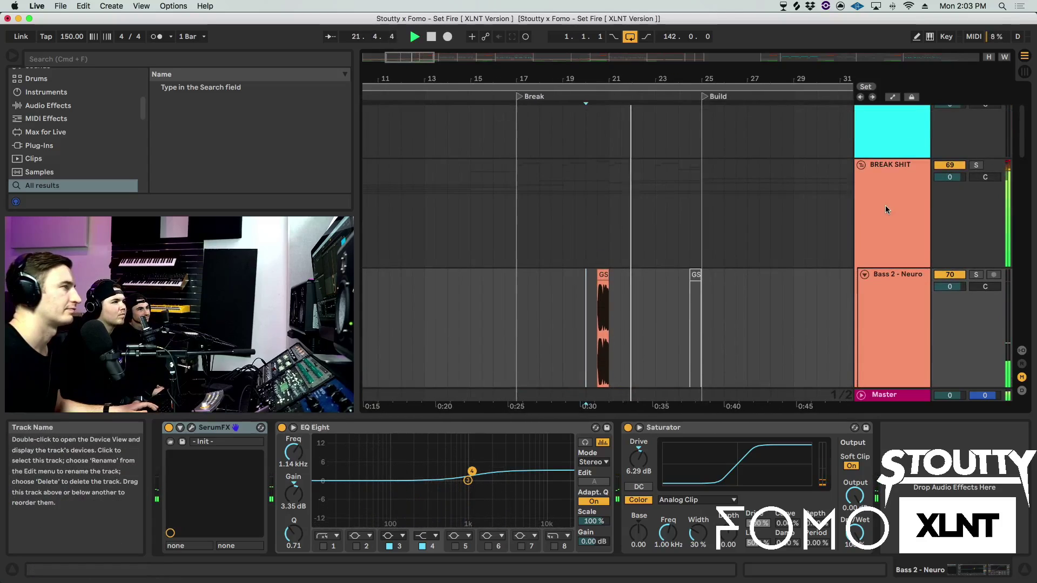
- Fold the BREAK SHIT group, look over the FX and drop tracks while the mix plays, and unfold the group again
left_click(860, 165)
left_click_drag(666, 81, 667, 65)
scroll(657, 216, "down", 3)
scroll(657, 216, "up", 3)
scroll(657, 216, "down", 5)
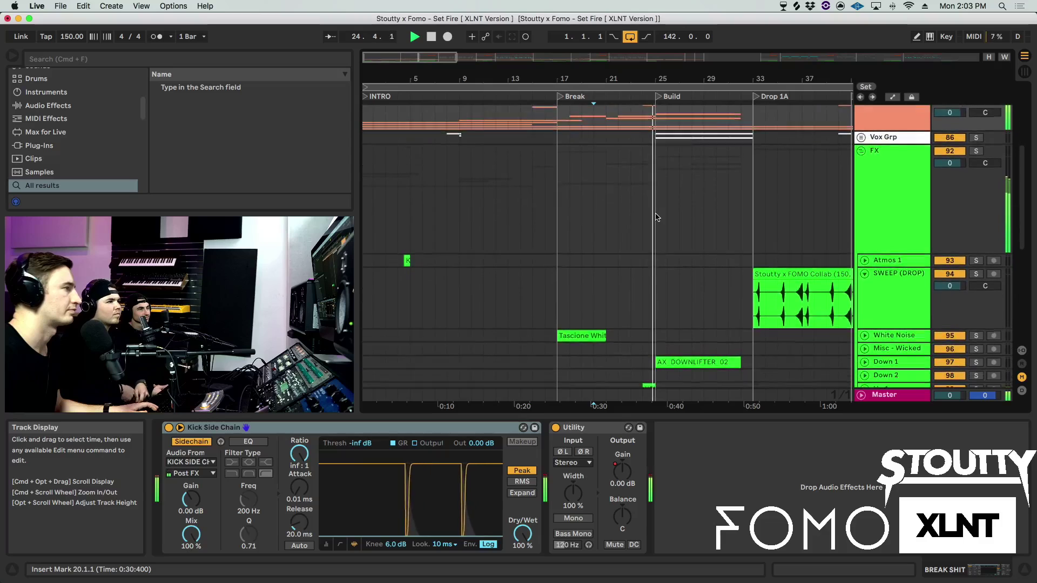
scroll(657, 215, "right", 3)
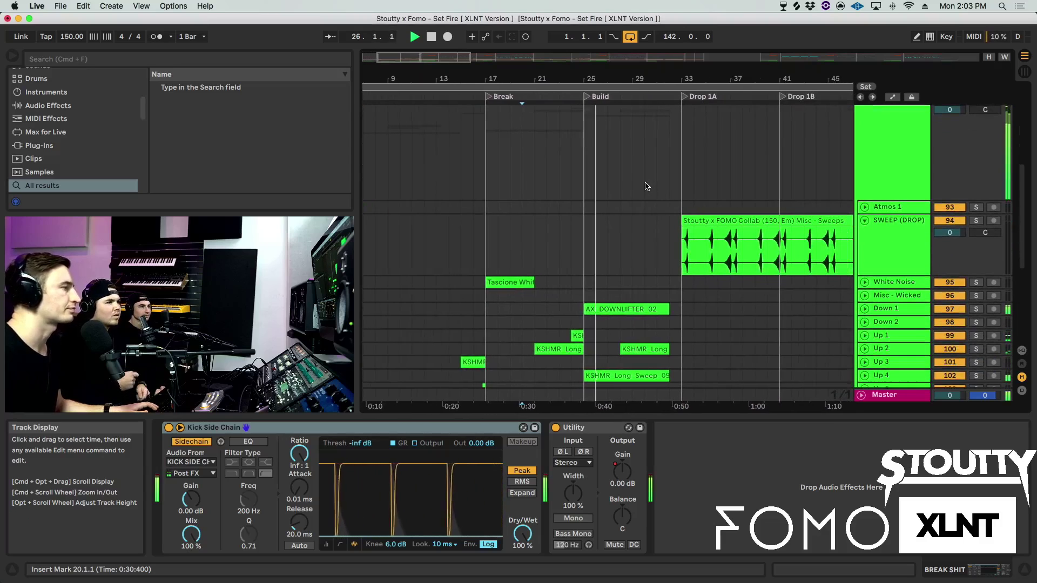
scroll(626, 189, "up", 5)
scroll(627, 189, "right", 1)
scroll(625, 187, "up", 5)
scroll(624, 187, "right", 1)
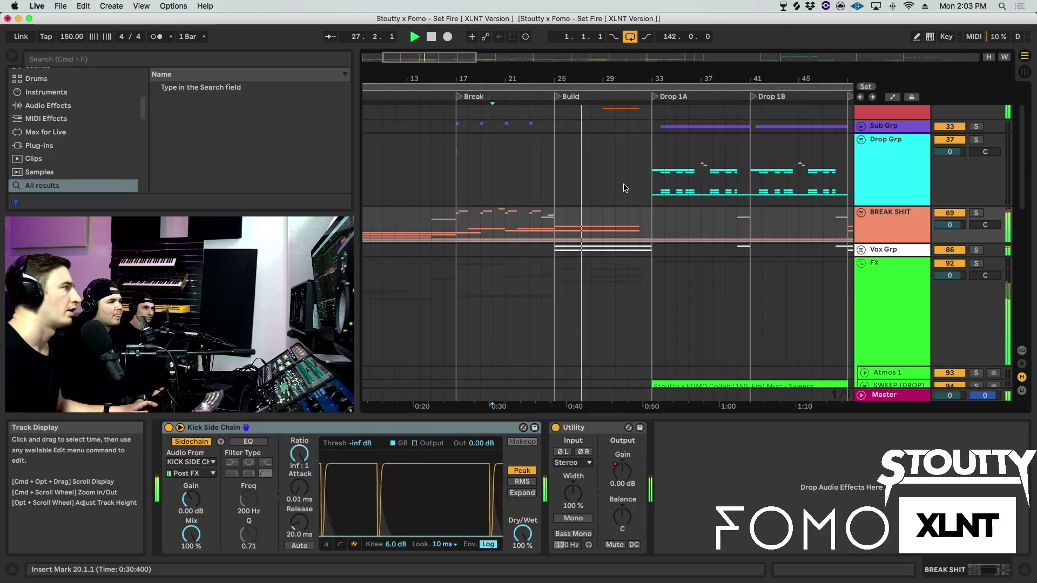
left_click(862, 218)
left_click(862, 214)
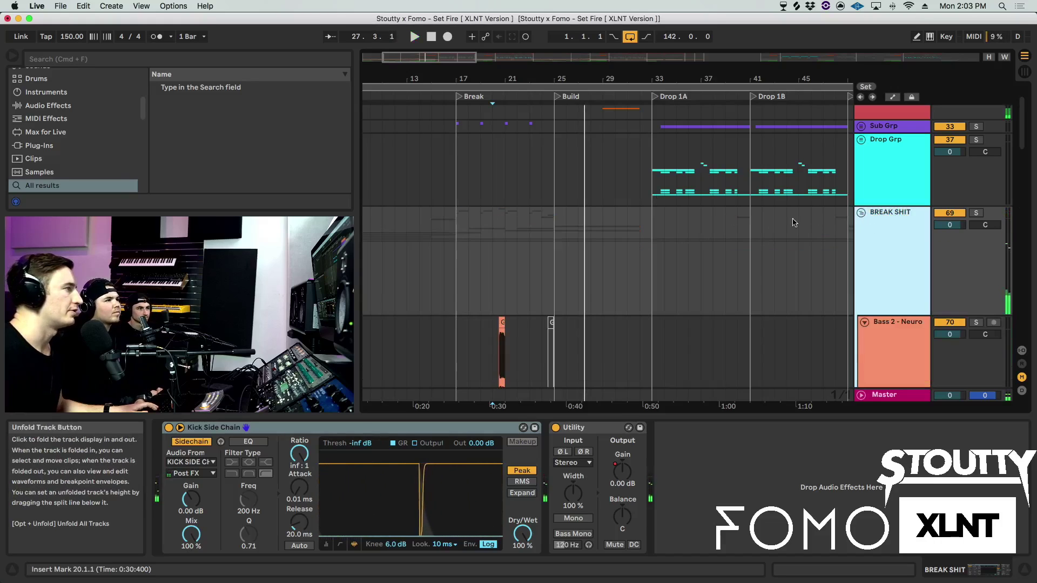
- Unfold and solo the Abyss Alarm track and play it from the start of the Build at 25.1.1
scroll(875, 214, "down", 10)
left_click(881, 212)
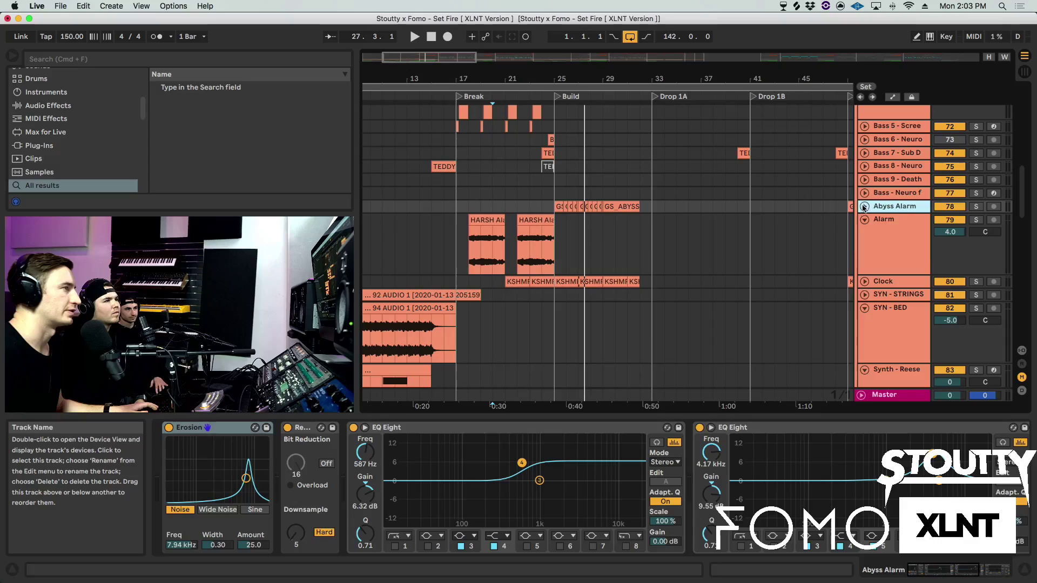
left_click(864, 207)
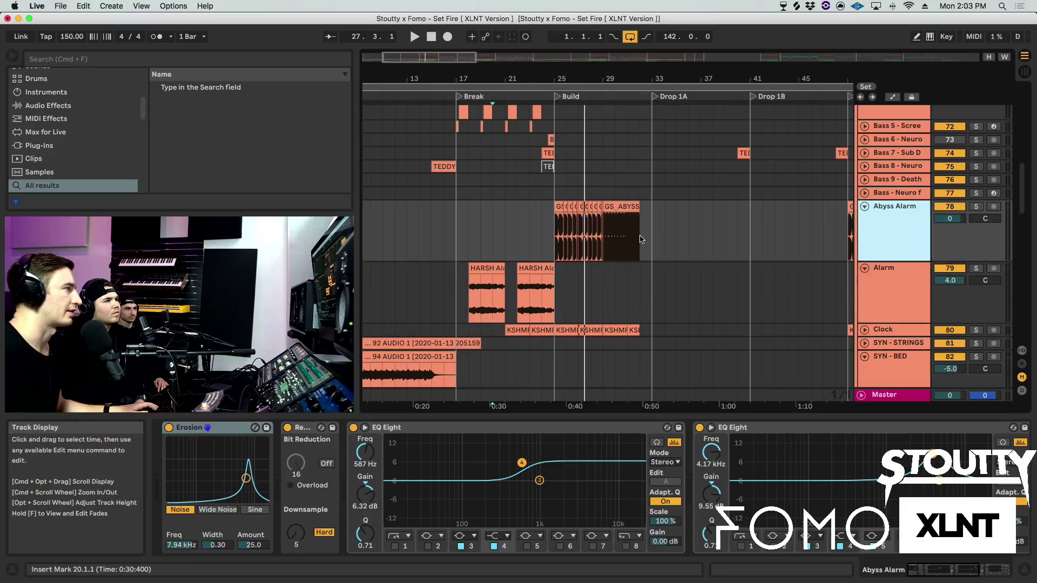
left_click(976, 206)
key("space")
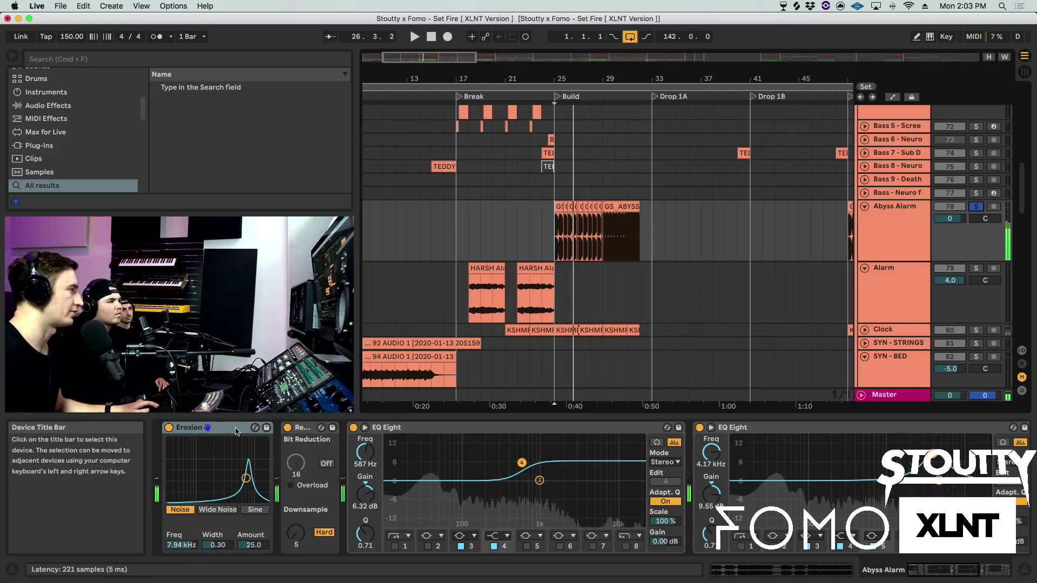
- Group the Abyss Alarm effects from Erosion through the second EQ Eight into an Audio Effect Rack, audition with it bypassed, and reactivate it
scroll(413, 473, "right", 5)
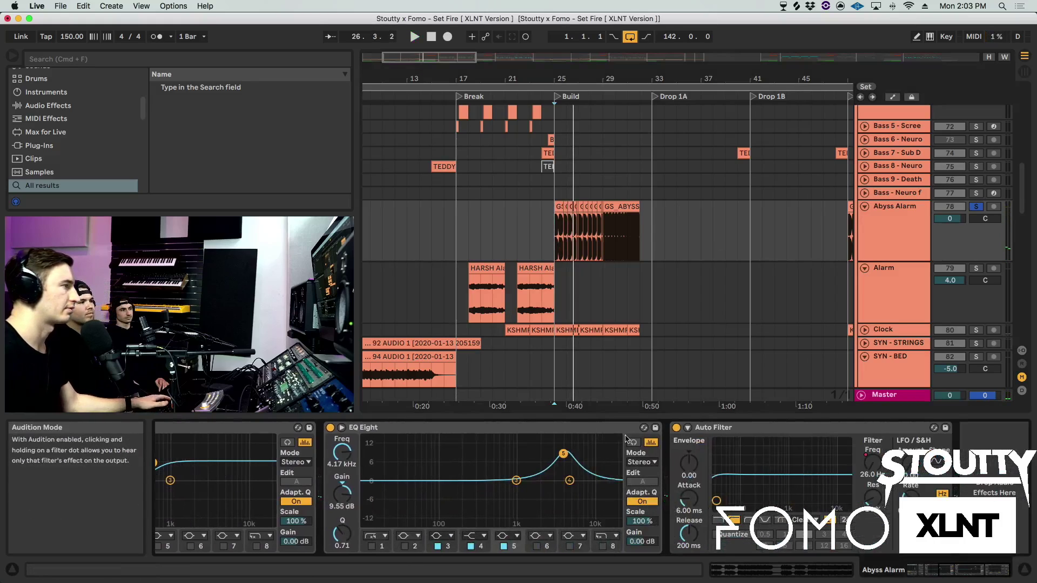
left_click(564, 429, "shift")
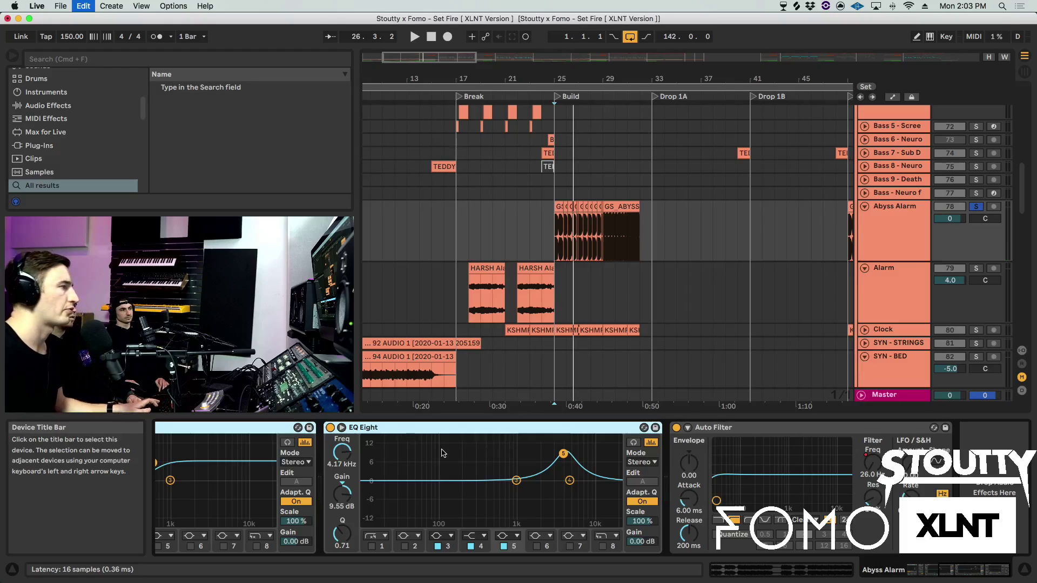
scroll(442, 452, "right", 3)
scroll(442, 452, "left", 10)
key("space")
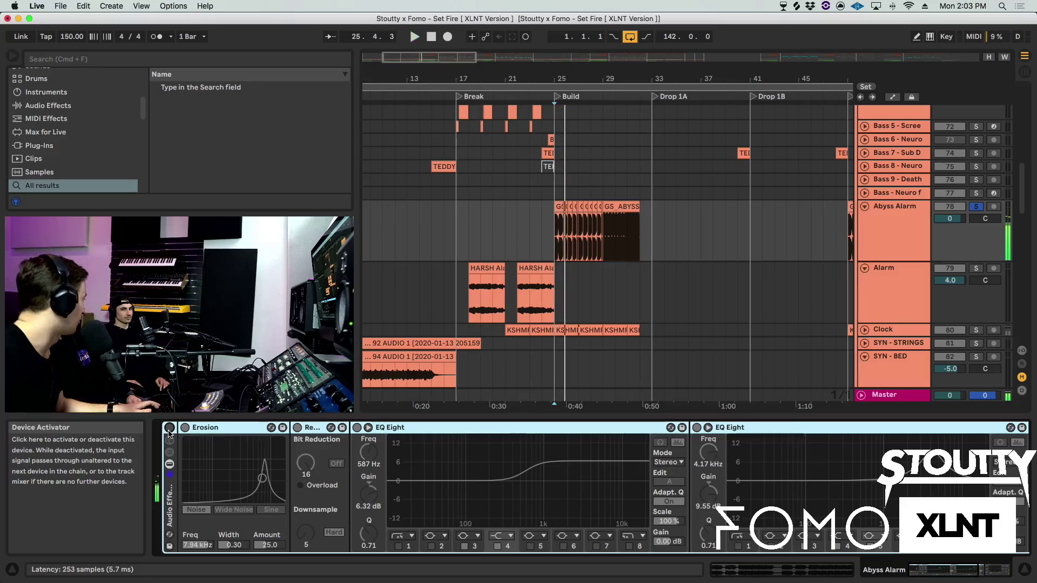
left_click(169, 431)
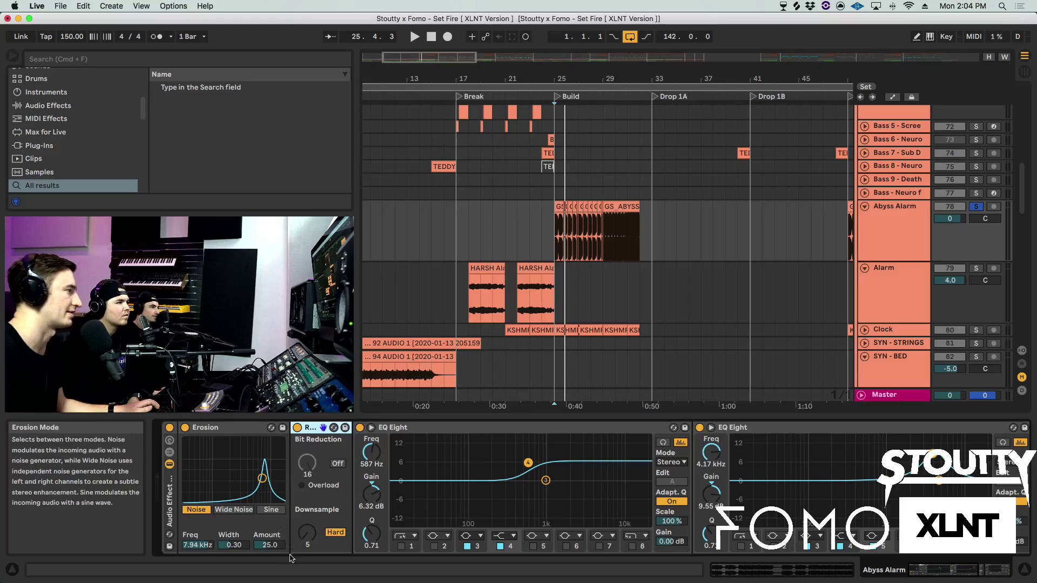
- Play the Abyss Alarm track while trying a higher frequency for the second EQ Eight's peak, and undo that change
key("space")
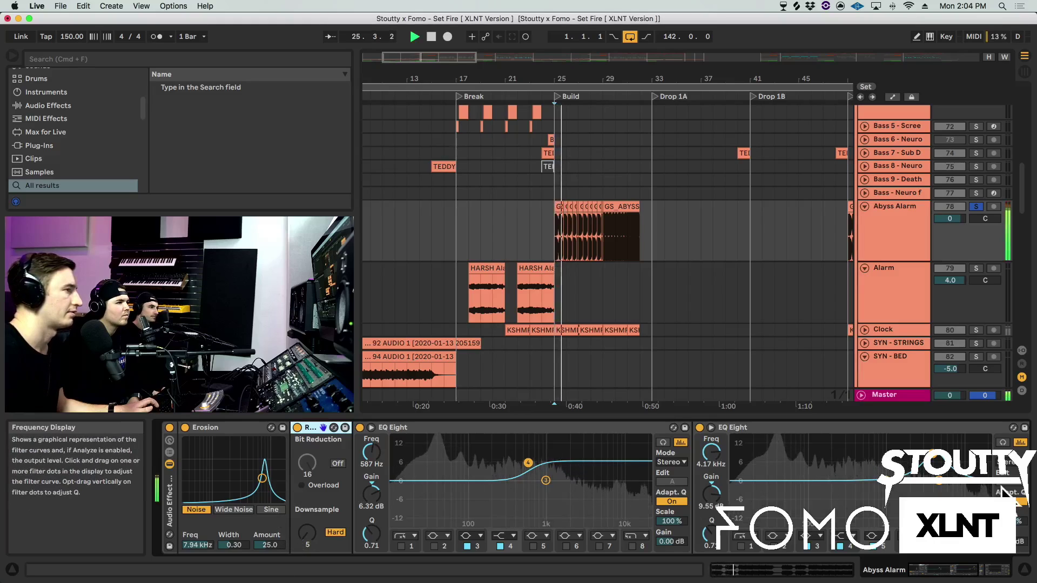
left_click_drag(936, 461, 975, 459)
key("super+z")
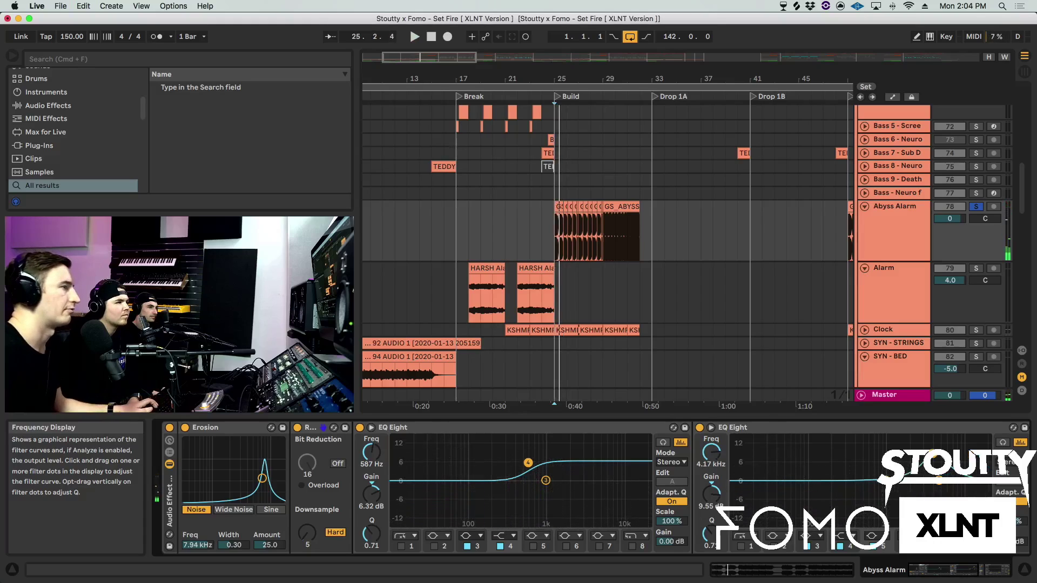
key("space")
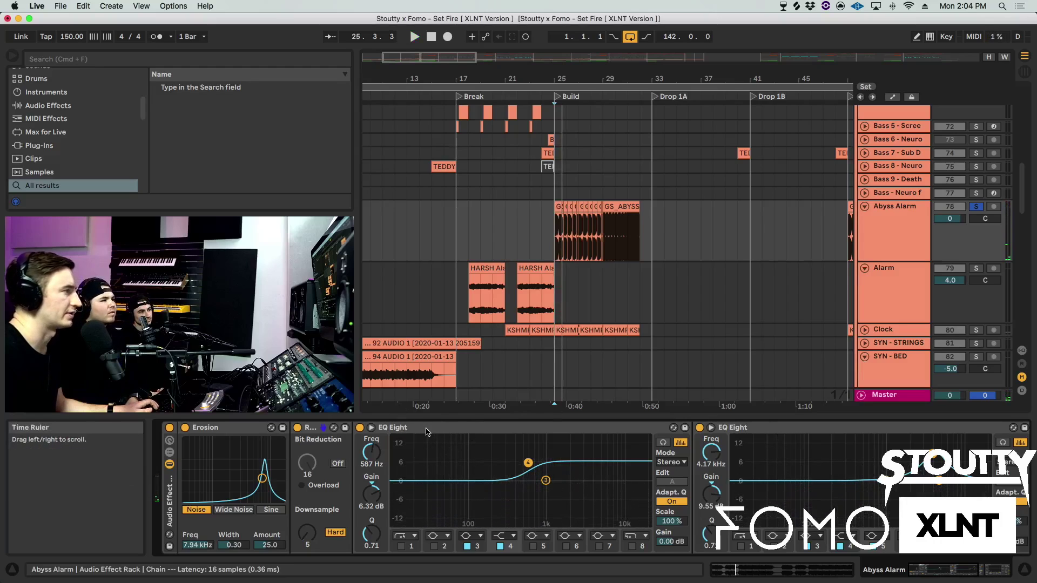
- Review the Abyss Alarm track's EQ Eight and Auto Filter devices, unsolo the track and play the mix from 25.1.1
scroll(486, 451, "right", 3)
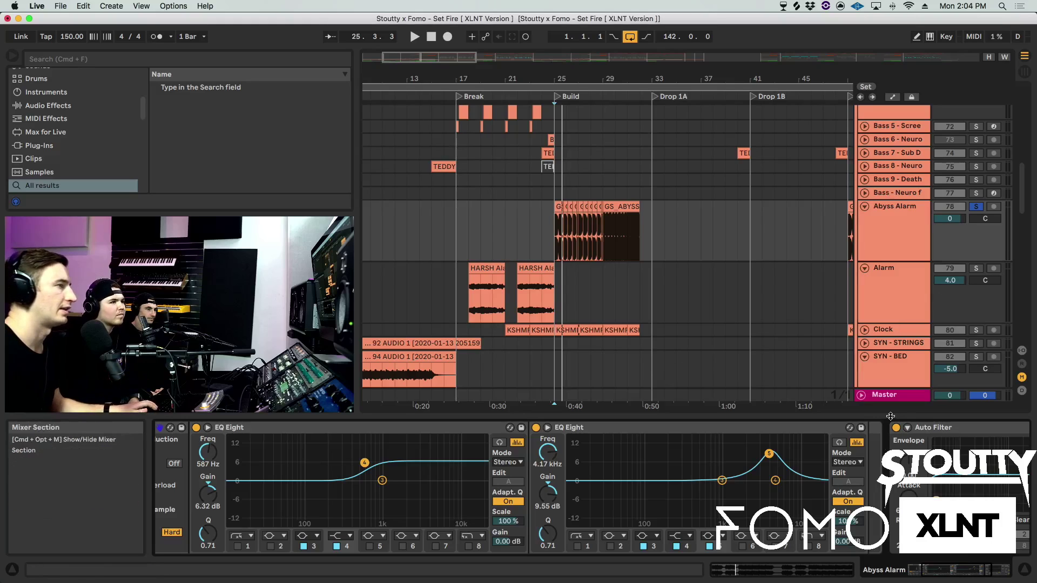
scroll(871, 455, "right", 3)
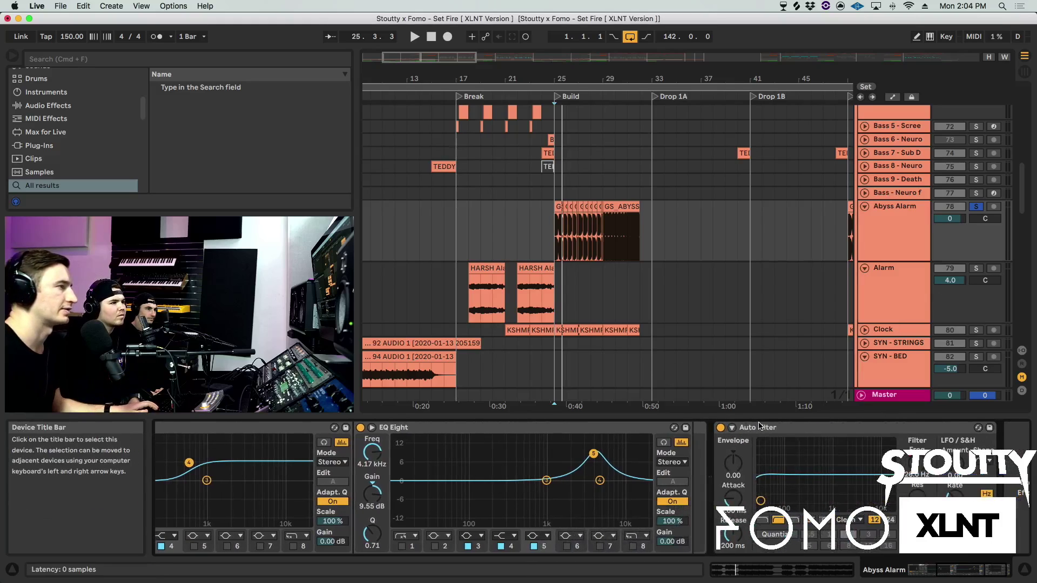
left_click(975, 210)
key("space")
- Fold the Abyss Alarm and Alarm tracks and unfold the Clock track
left_click(886, 232)
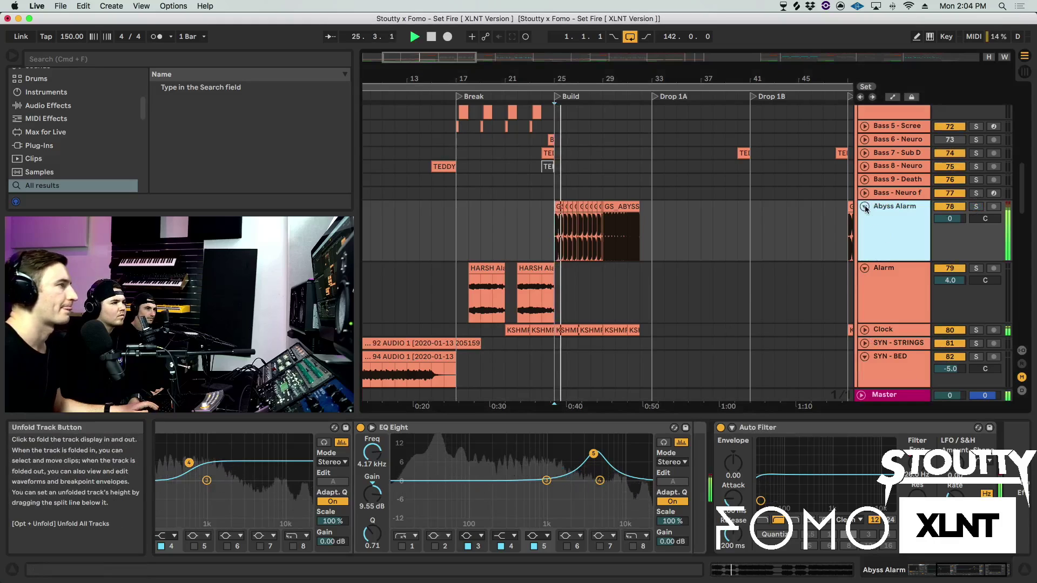
left_click(864, 206)
left_click(876, 226)
left_click(864, 219)
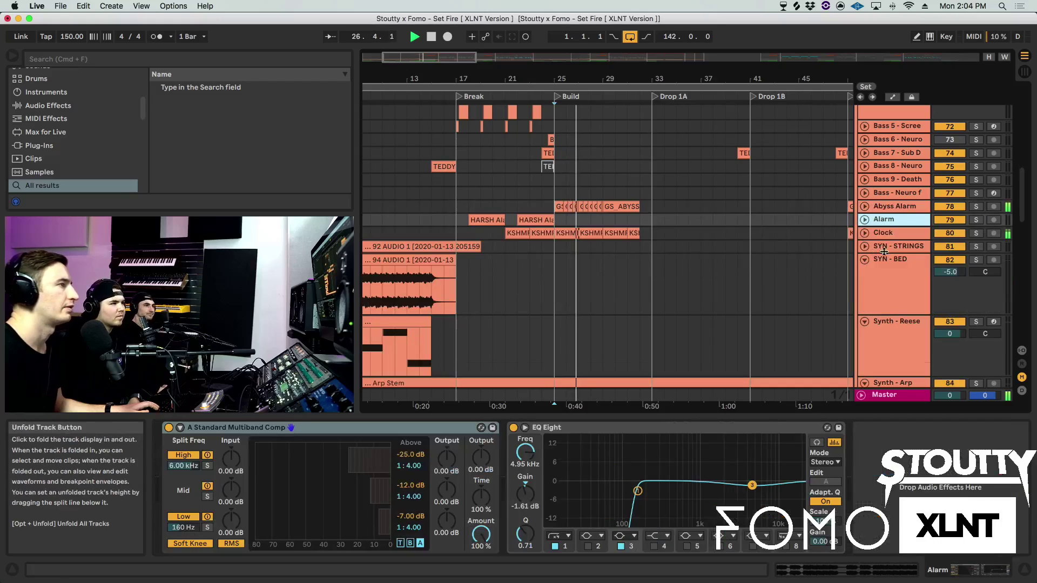
left_click(883, 231)
left_click(864, 232)
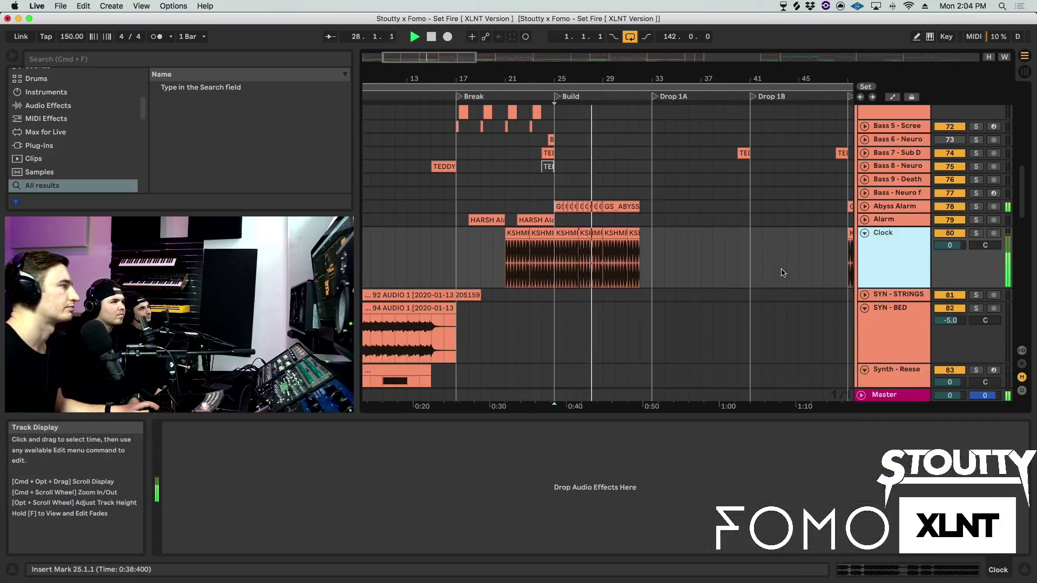
- Look over the FX, synth and bass tracks while the mix plays through the Build into Drop 1A, and stop playback
scroll(782, 270, "down", 15)
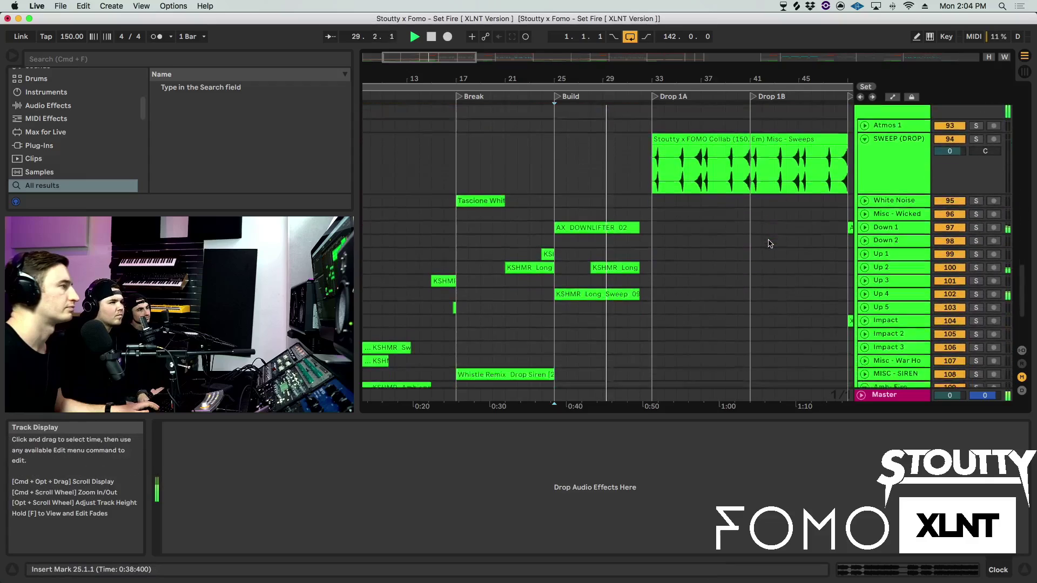
scroll(769, 241, "up", 10)
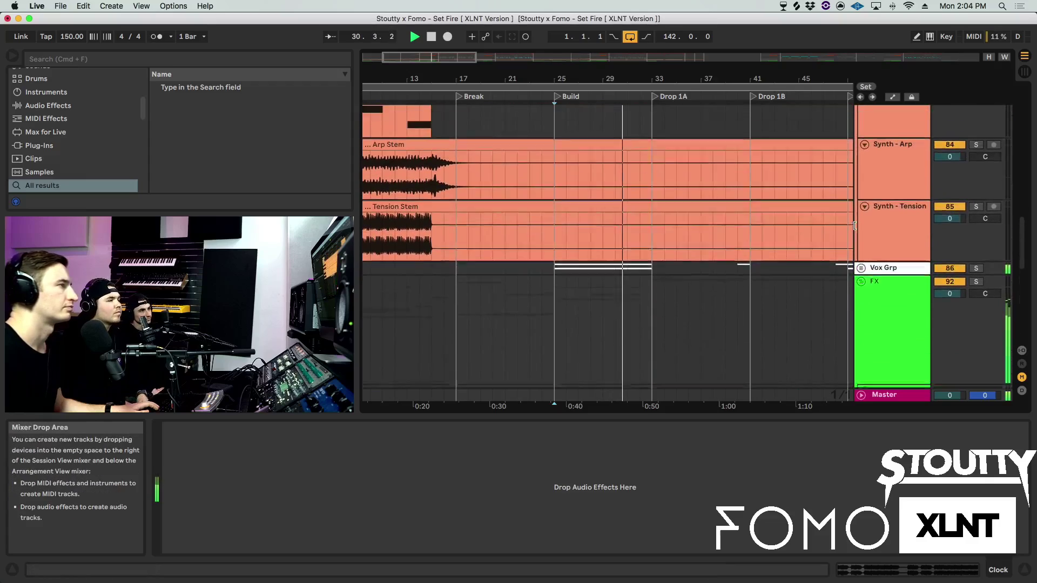
scroll(855, 225, "up", 10)
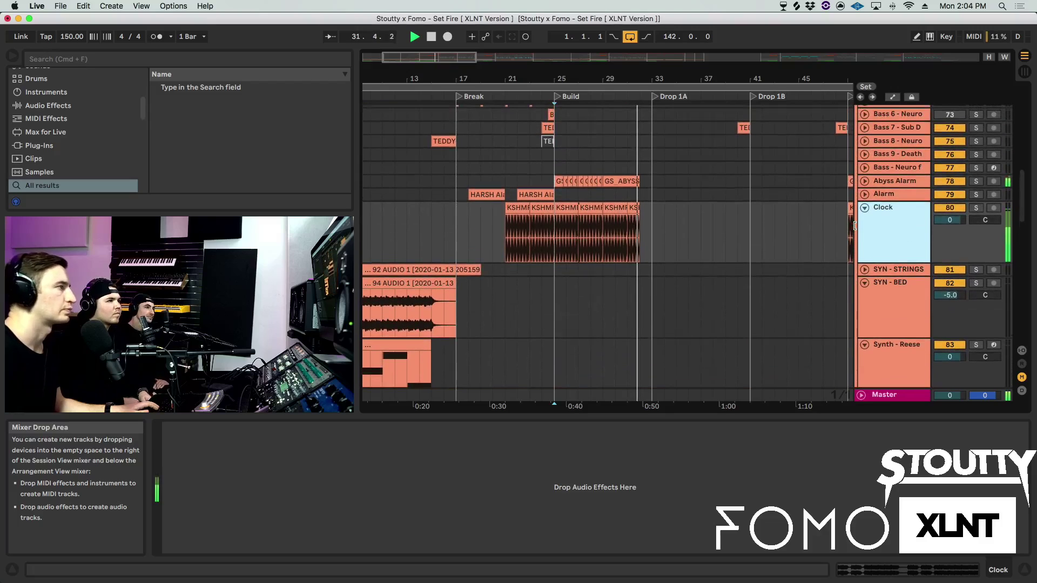
scroll(810, 226, "up", 5)
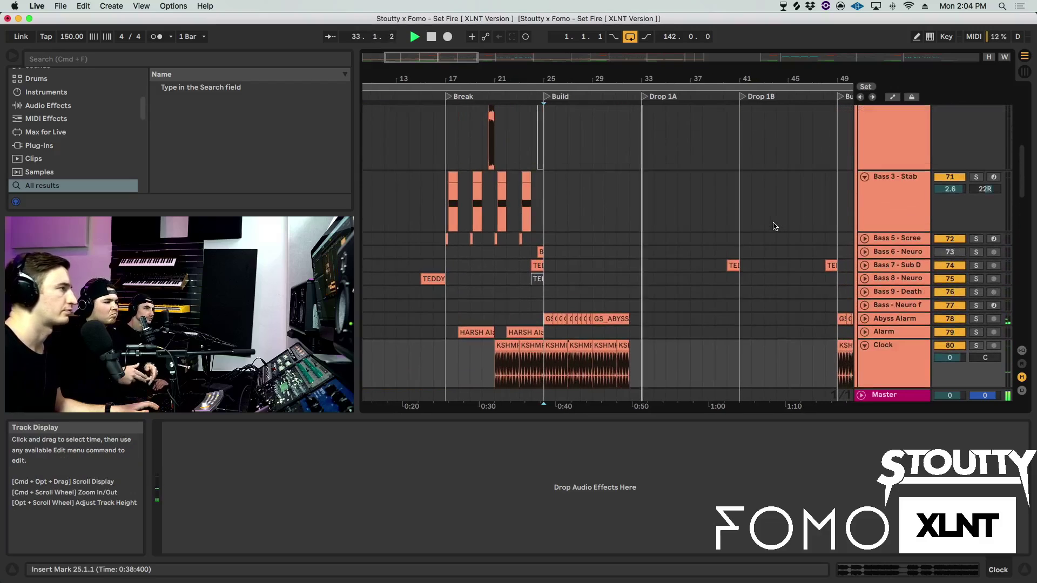
scroll(702, 238, "down", 1)
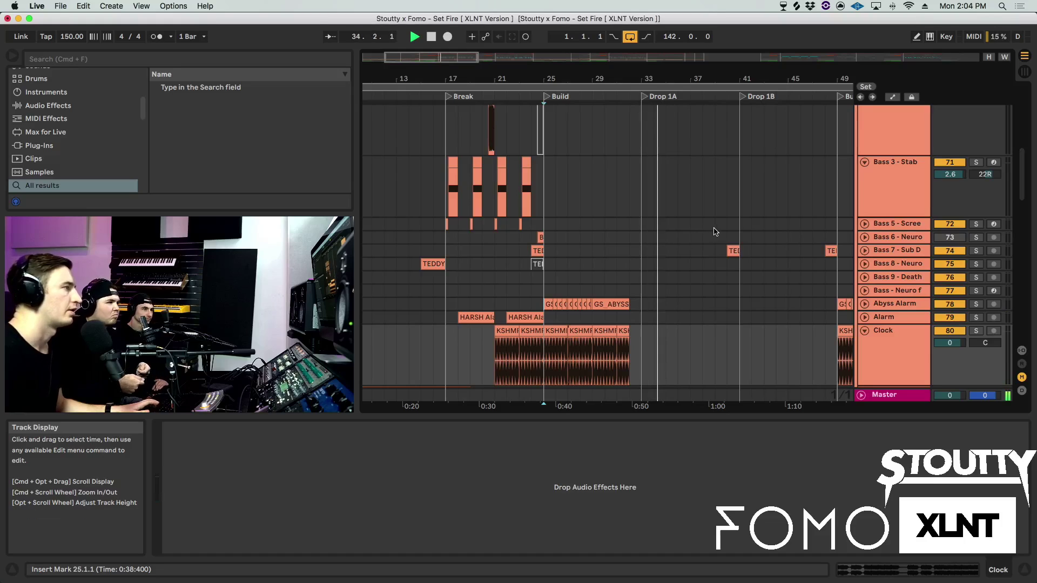
scroll(729, 292, "down", 4)
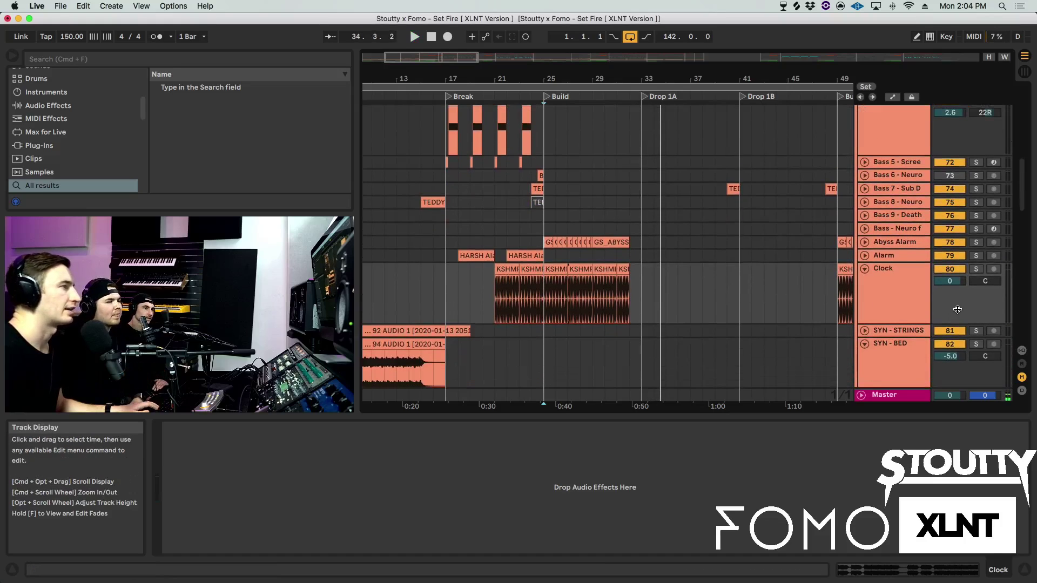
- Play from the start of the Build at 25.1.1 and solo the Clock track to audition it
left_click(893, 300)
left_click(492, 297)
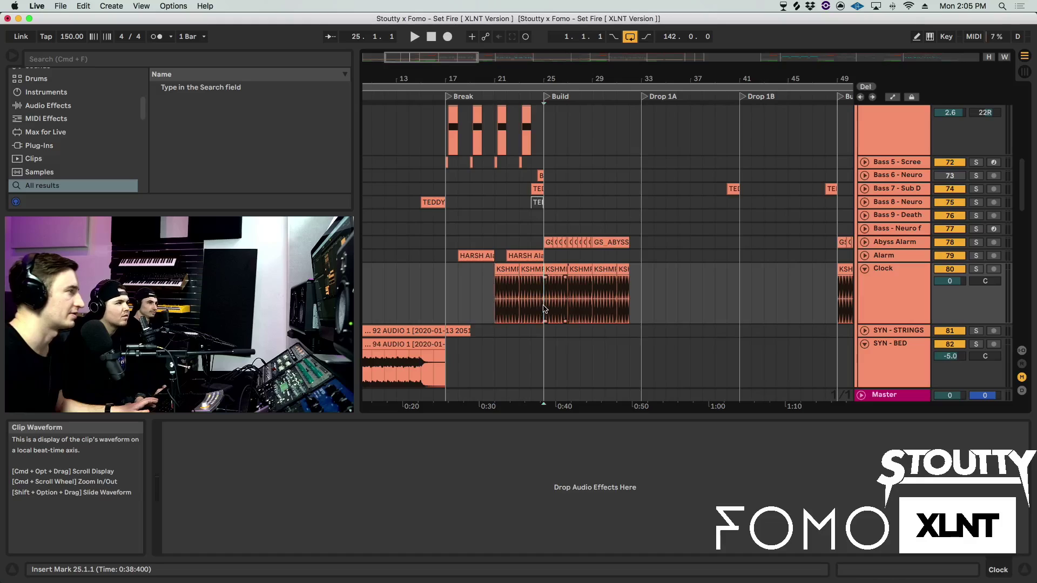
key("space")
left_click(975, 270)
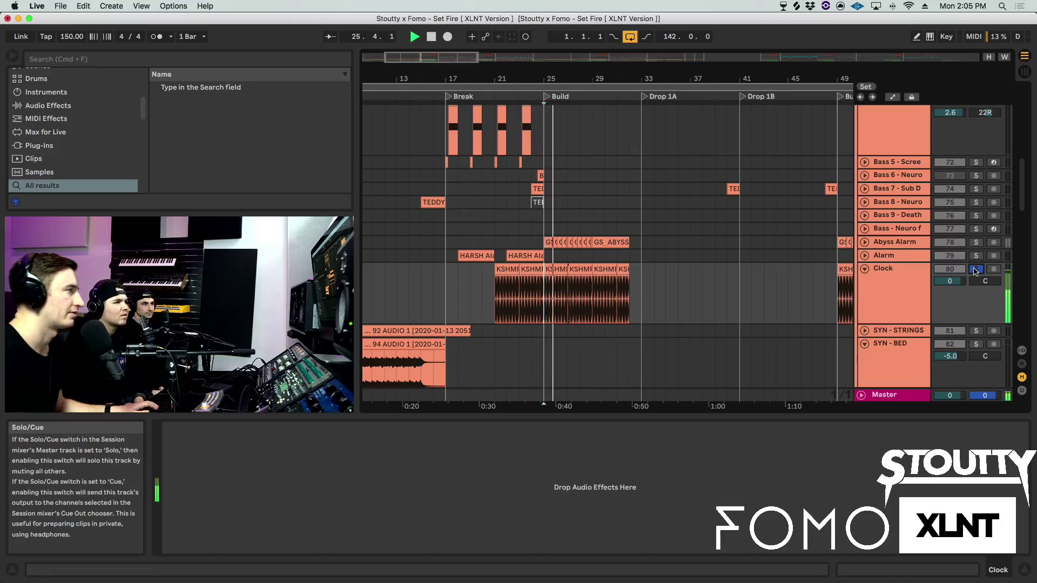
- Unsolo the Clock track, look over the tracks down to the FX lanes, stop playback and solo the FX group
scroll(868, 255, "up", 15)
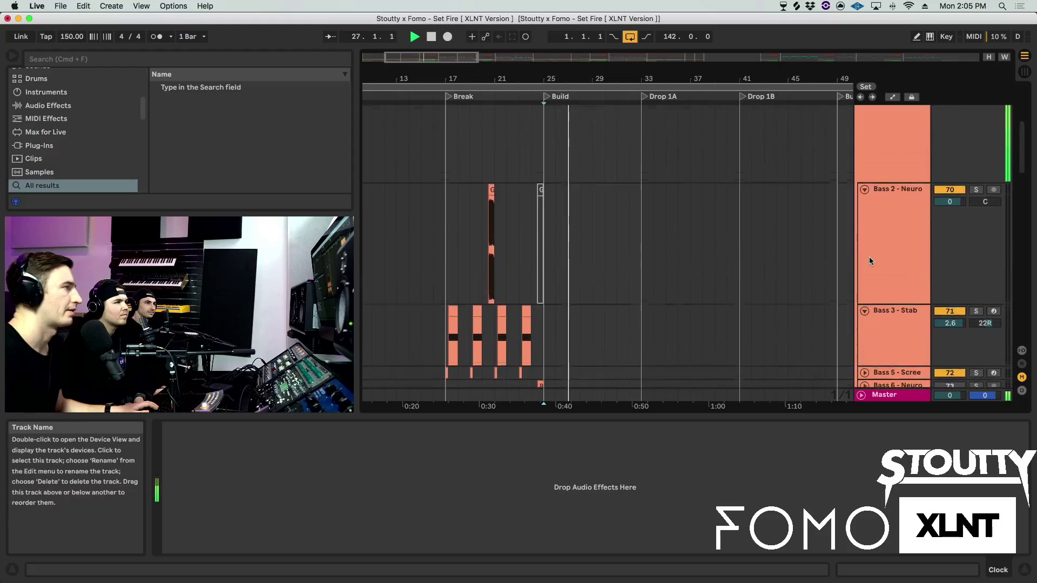
scroll(870, 261, "down", 20)
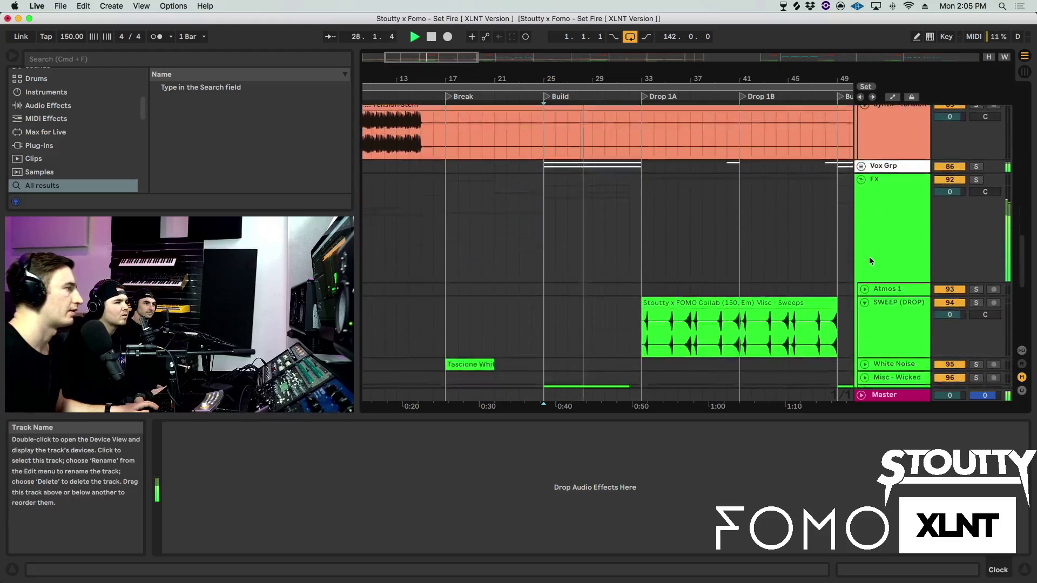
scroll(869, 258, "down", 6)
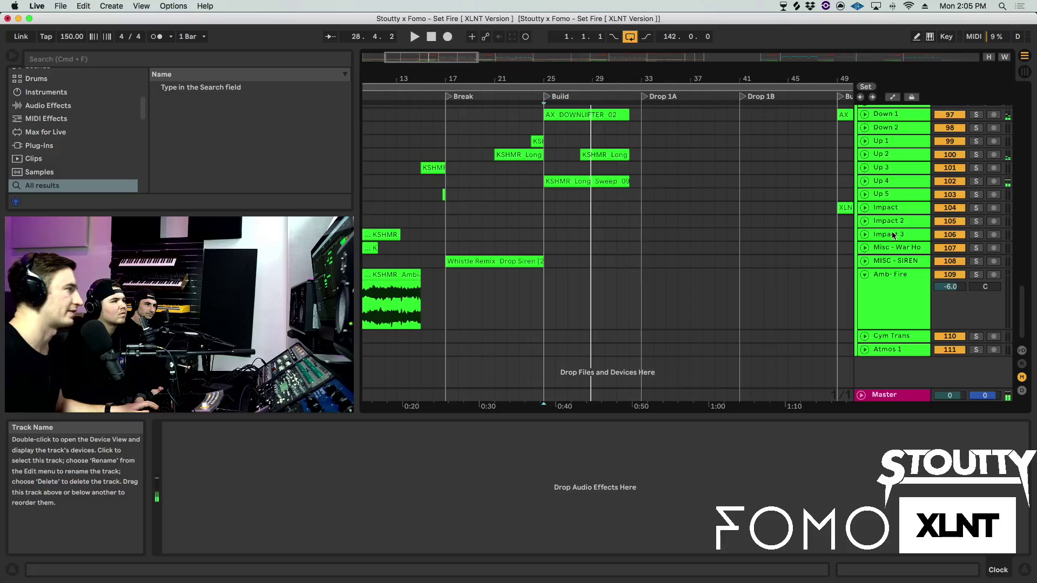
scroll(893, 235, "up", 12)
left_click(977, 227)
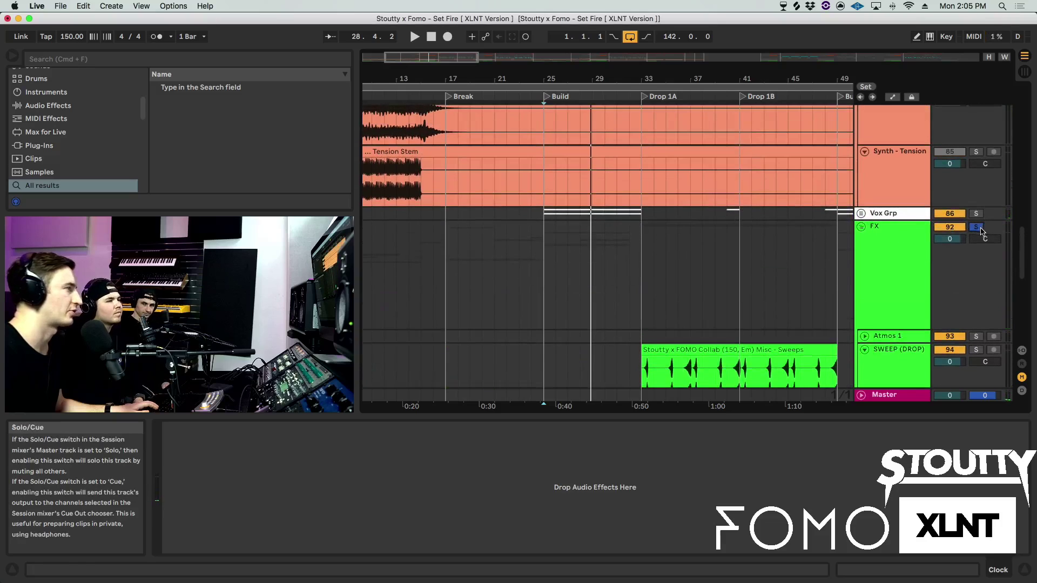
- Audition the soloed FX group from 25.1.1 and unfold its Down 1, Up 4 and Up 2 tracks
scroll(696, 259, "down", 10)
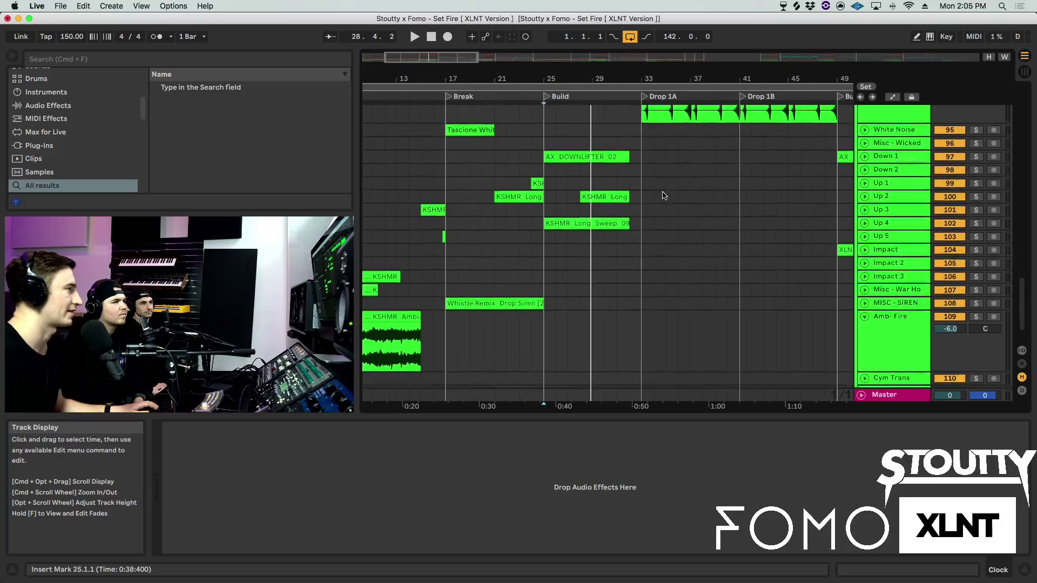
scroll(601, 81, "down", 2)
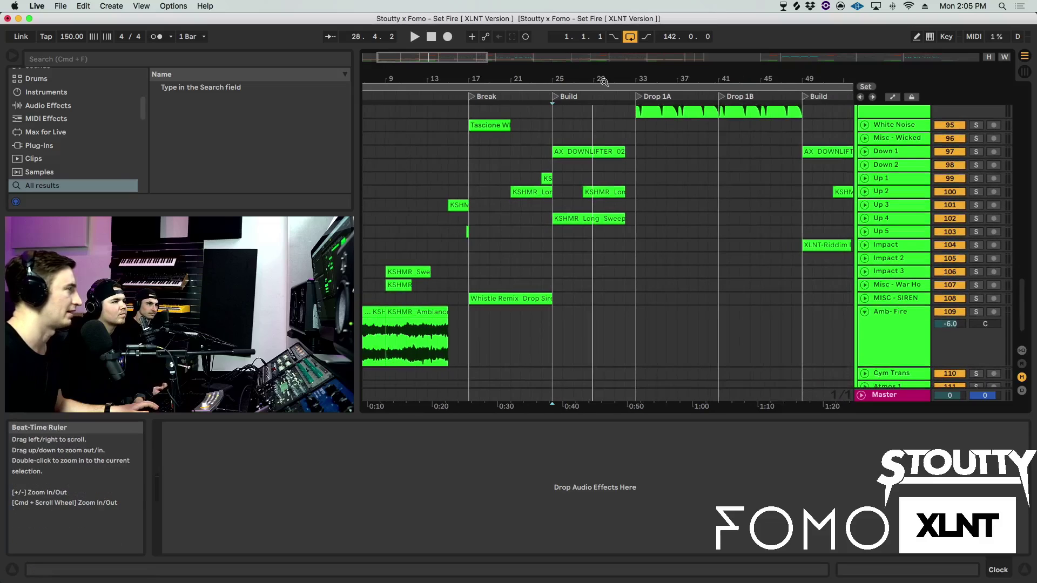
left_click(886, 152)
left_click(864, 152)
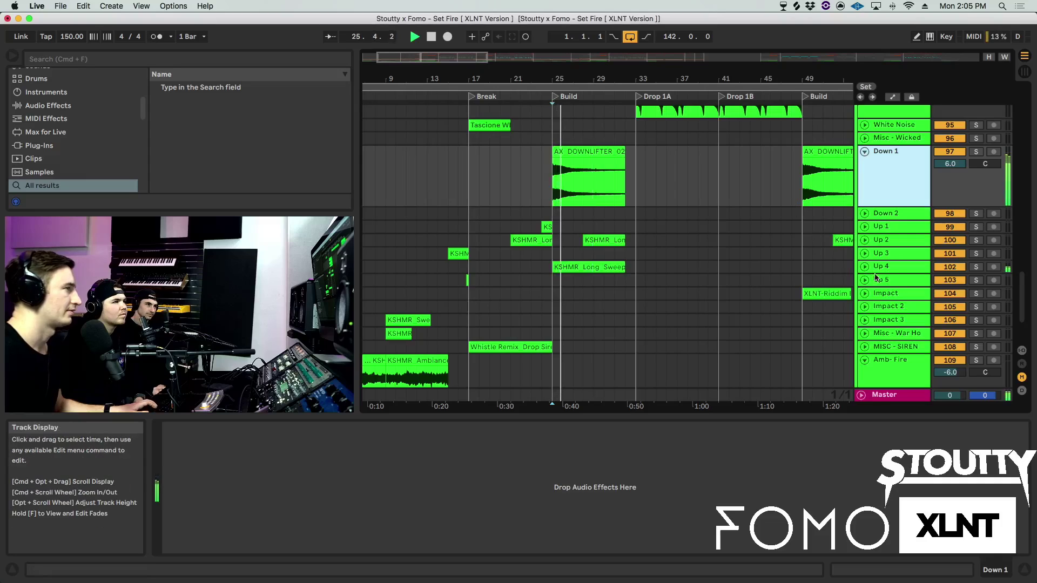
left_click(881, 267)
left_click(864, 267)
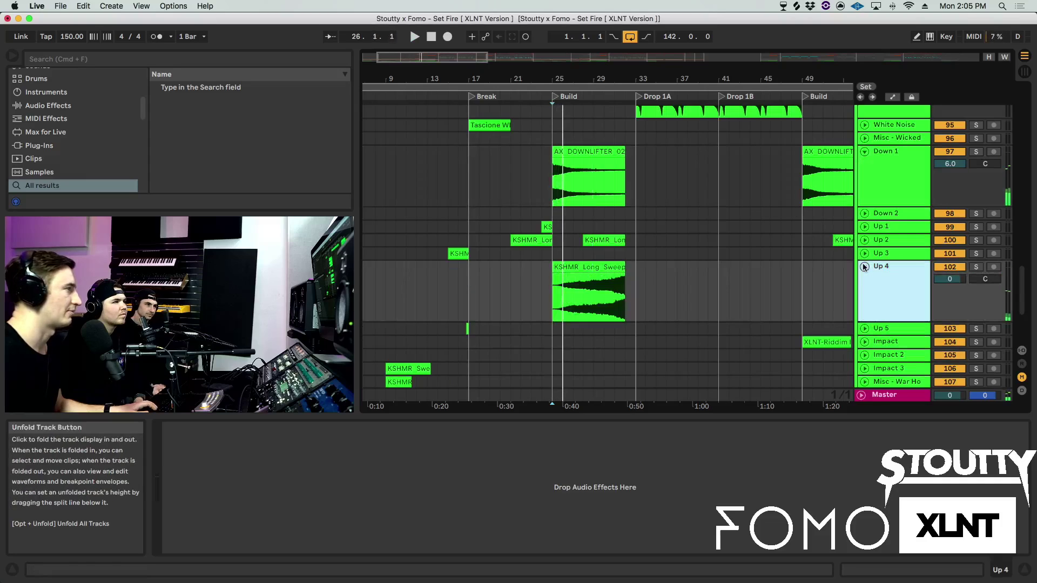
left_click(881, 240)
left_click(864, 240)
scroll(667, 286, "down", 3)
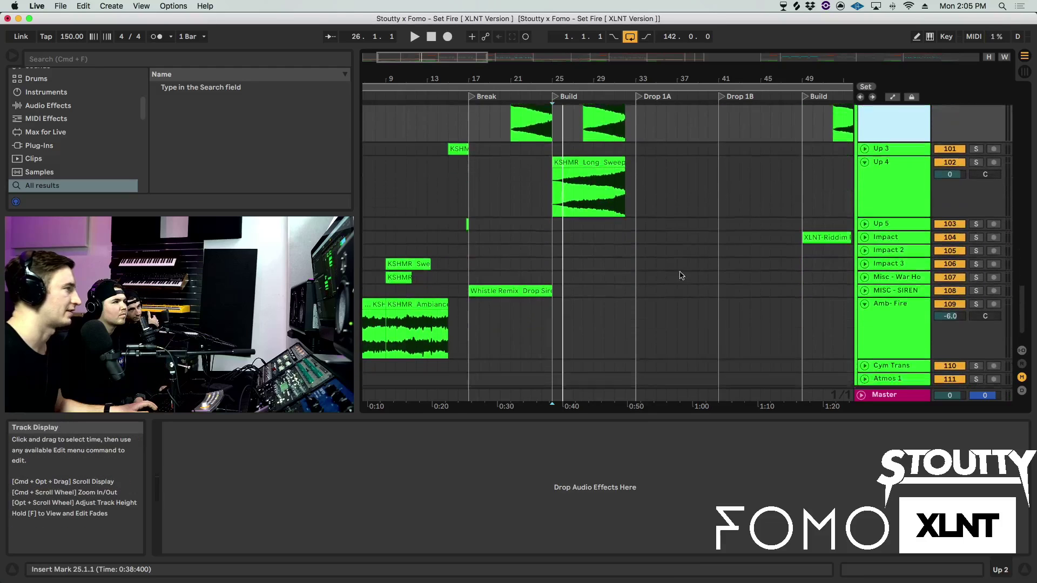
- Fold the FX group and unsolo it
scroll(731, 224, "up", 6)
scroll(878, 232, "up", 5)
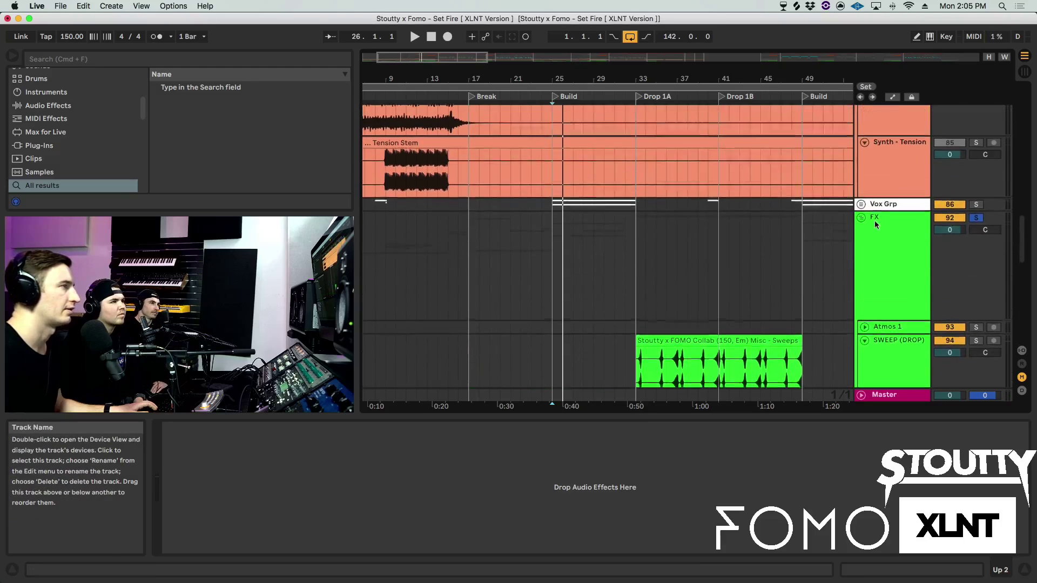
left_click(861, 221)
left_click(976, 221)
scroll(876, 151, "up", 5)
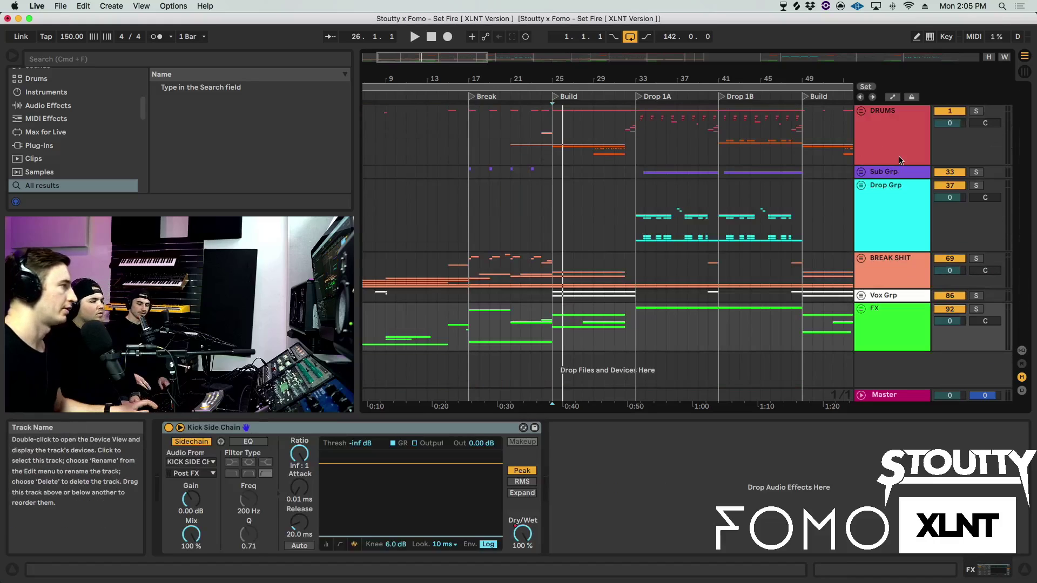
- Unfold the DRUMS group and bring its kick, snare and fill tracks around Drop 1A and Drop 1B into view
left_click(900, 160)
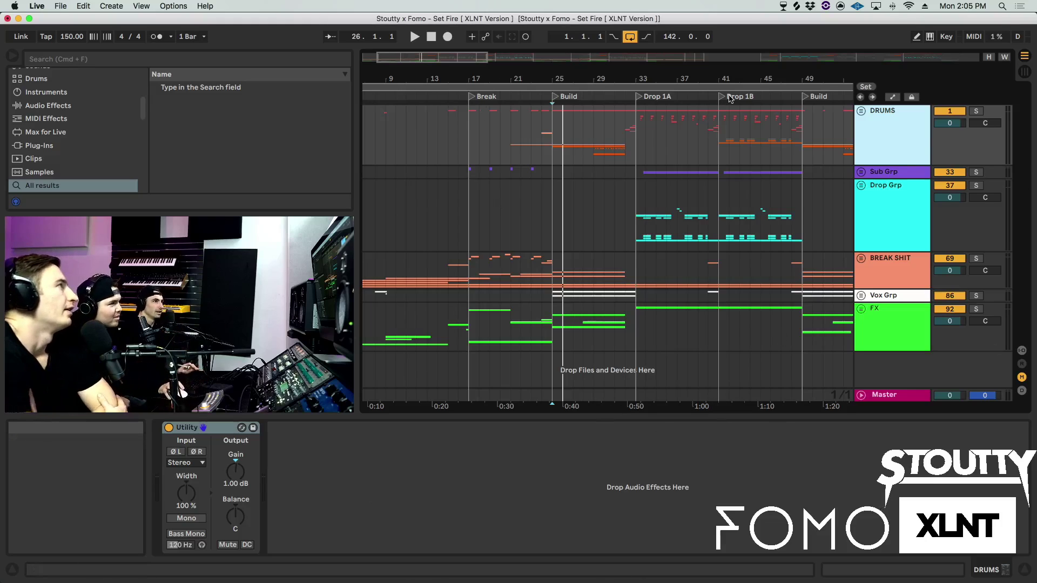
scroll(750, 76, "up", 3)
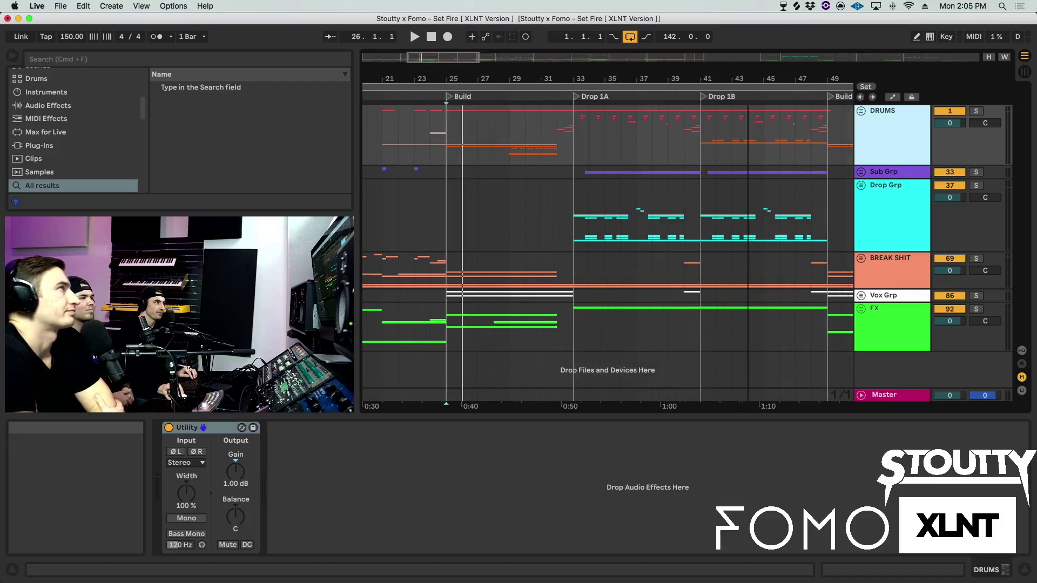
scroll(745, 173, "right", 3)
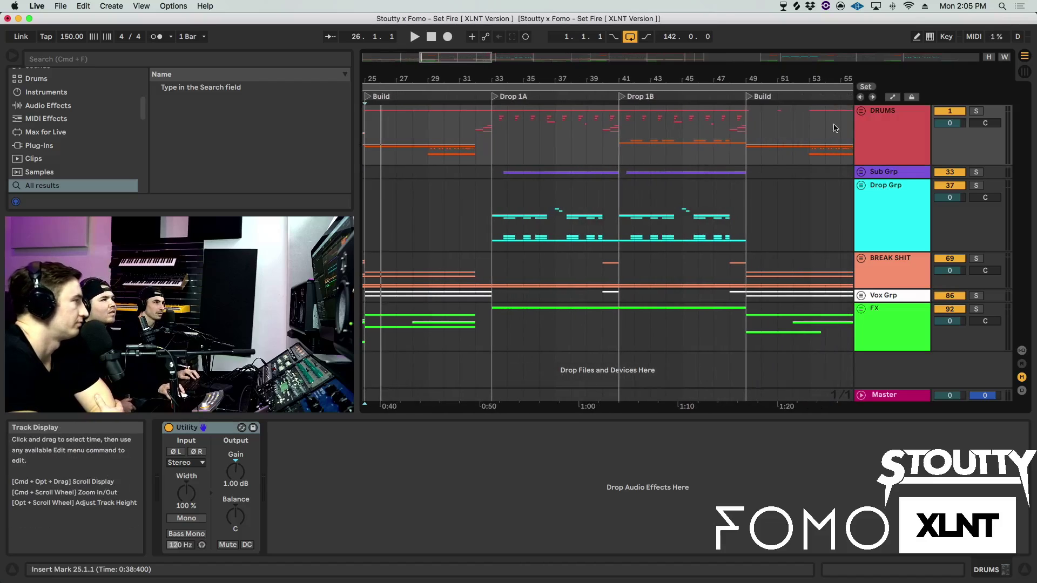
left_click(862, 111)
scroll(788, 162, "down", 7)
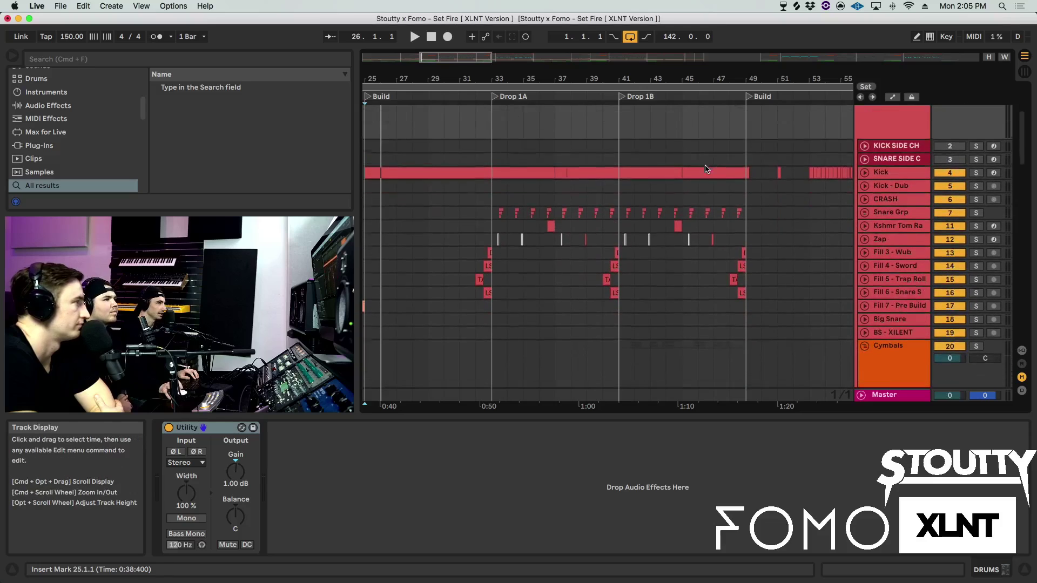
scroll(561, 96, "up", 4)
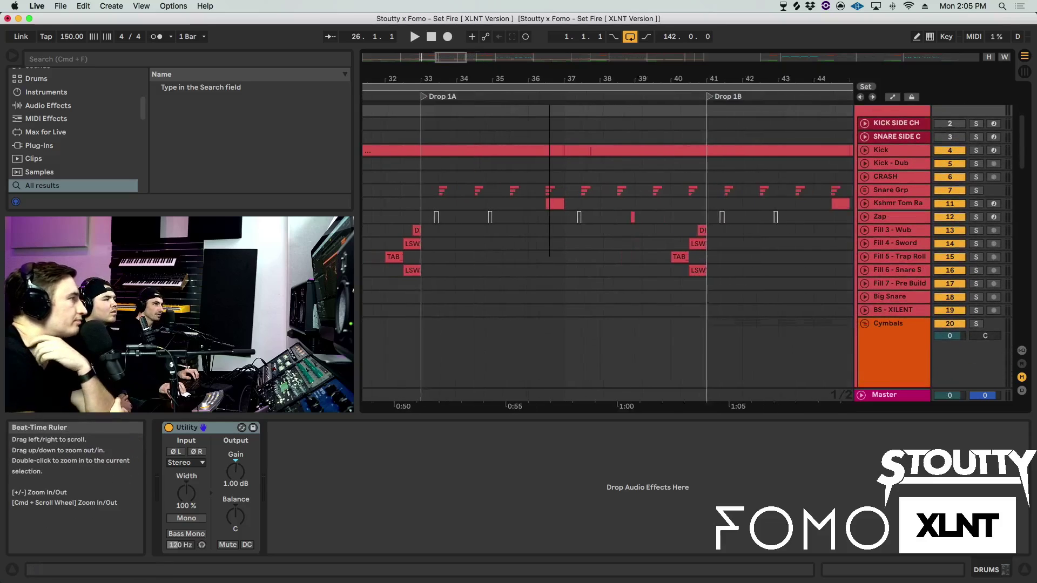
scroll(453, 173, "down", 2)
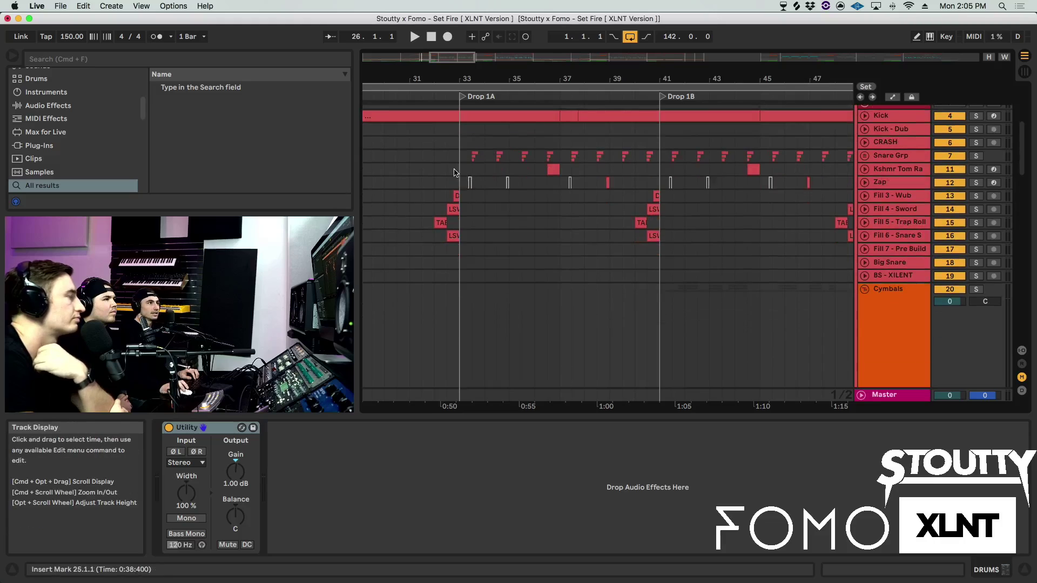
- Unfold the Kick track and show its sampler device together with the kick pattern in Drop 1A
left_click(864, 115)
left_click(883, 138)
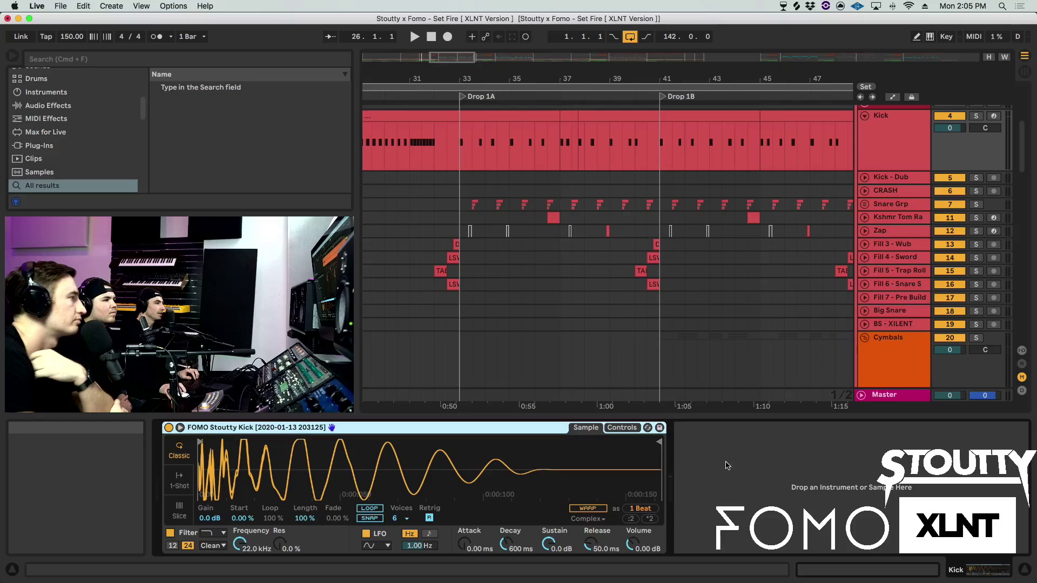
scroll(810, 194, "left", 1)
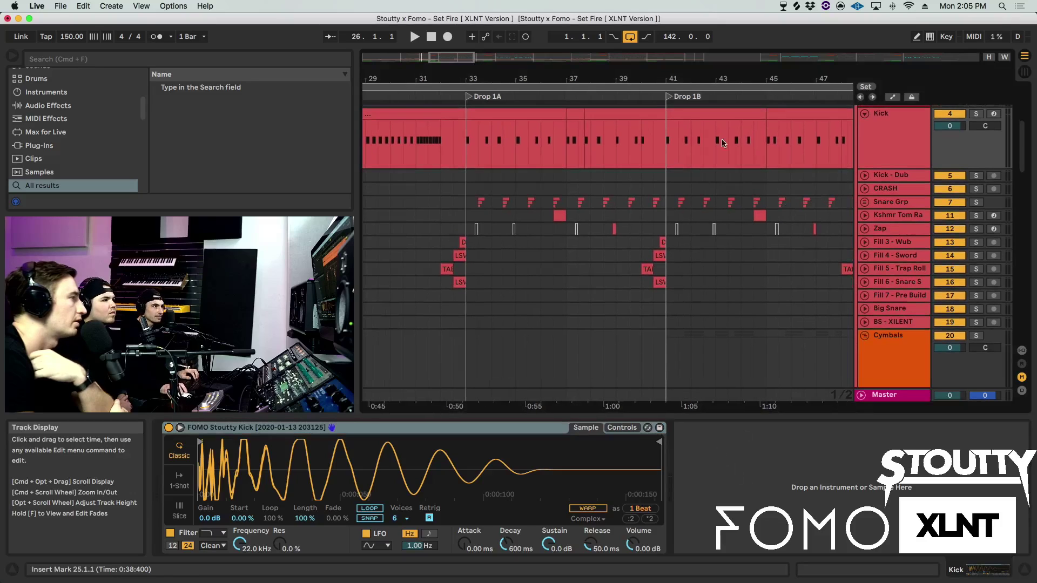
left_click_drag(472, 76, 472, 104)
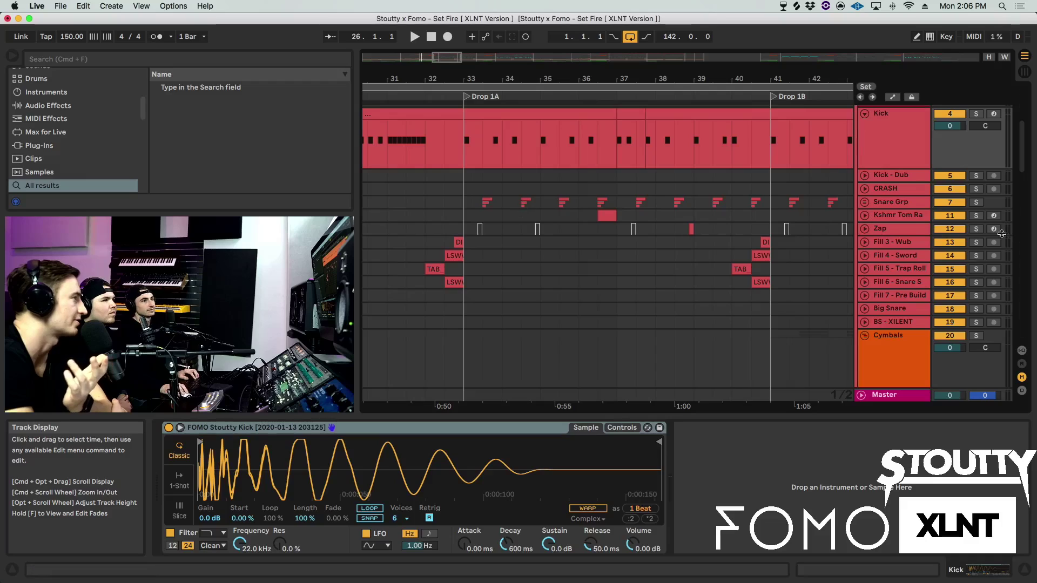
- Unfold the Snare Grp and look over its Main, Pipe and Noise layers alongside the kick pattern
left_click(865, 202)
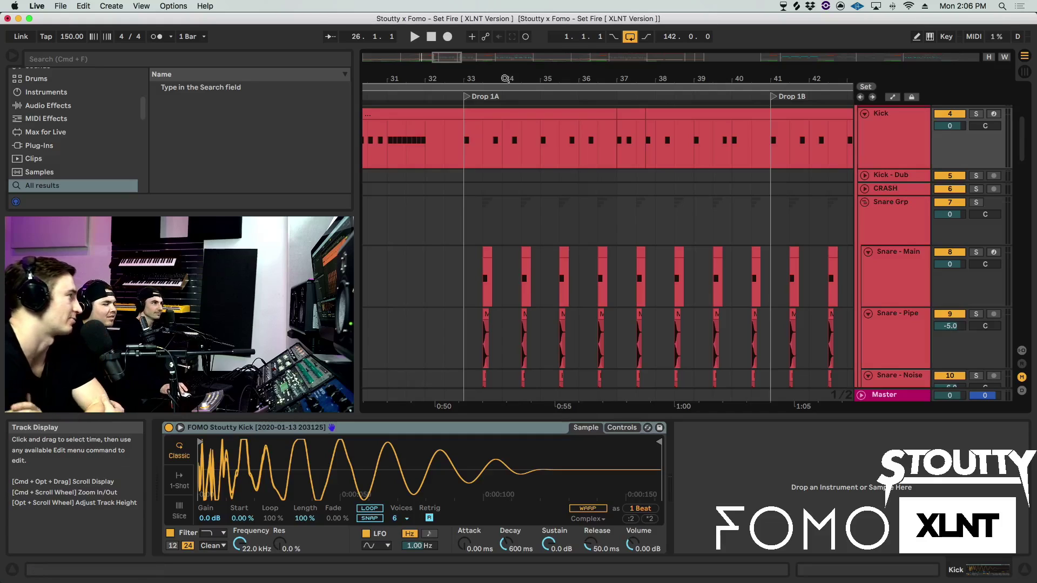
left_click_drag(537, 78, 538, 87)
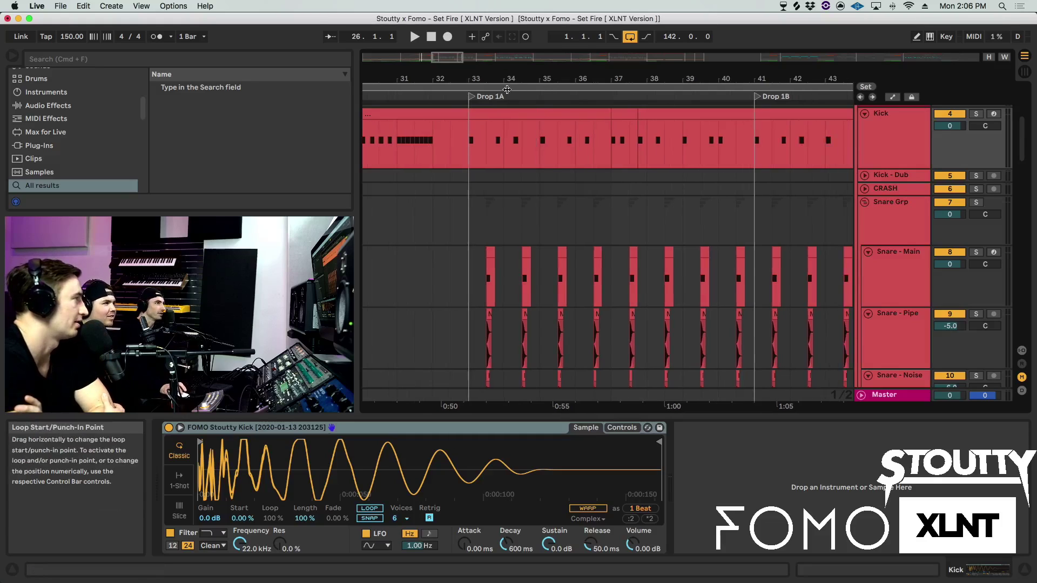
scroll(537, 221, "down", 2)
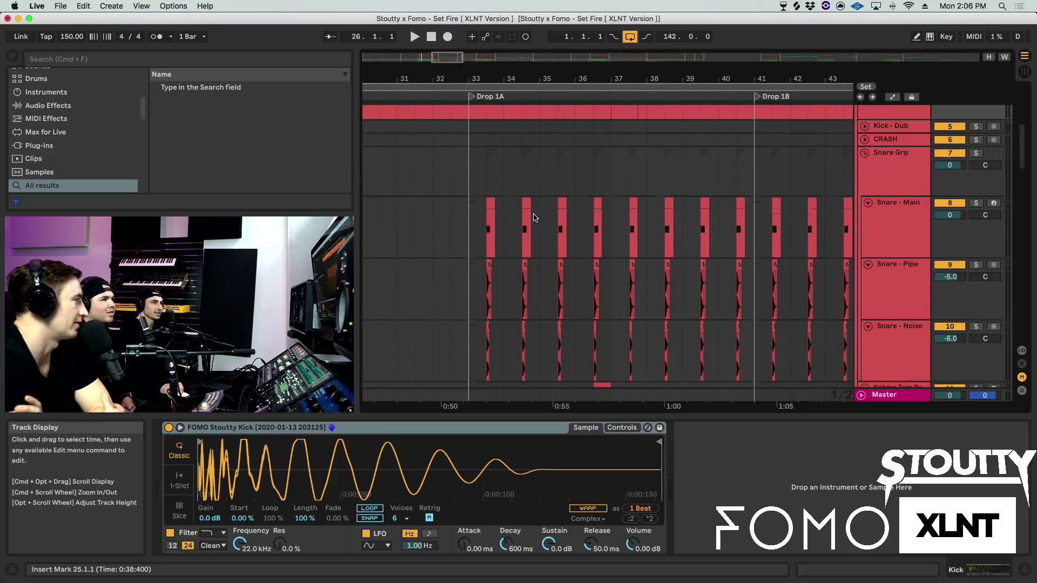
scroll(536, 214, "up", 4)
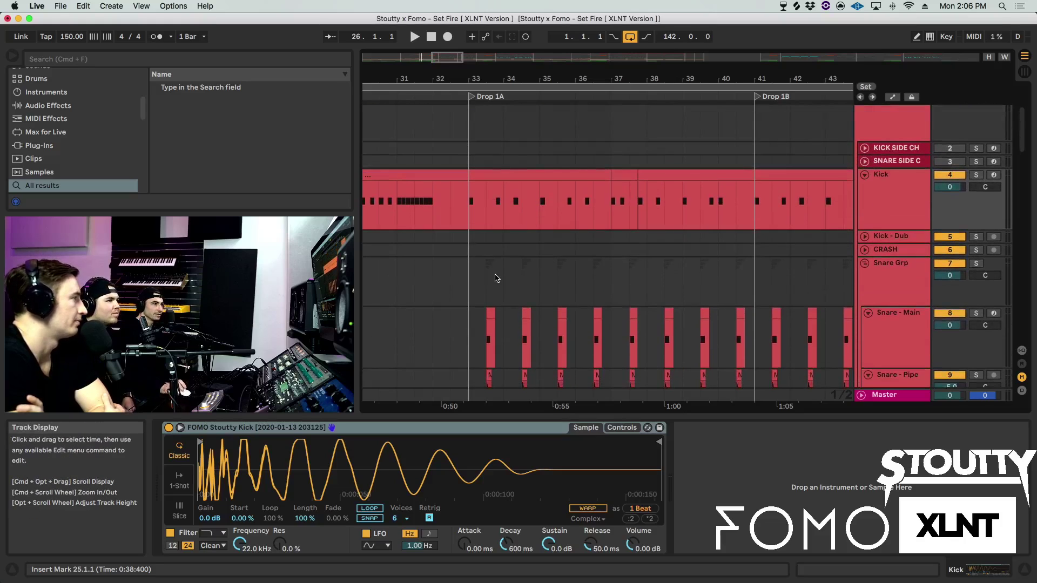
scroll(491, 270, "down", 8)
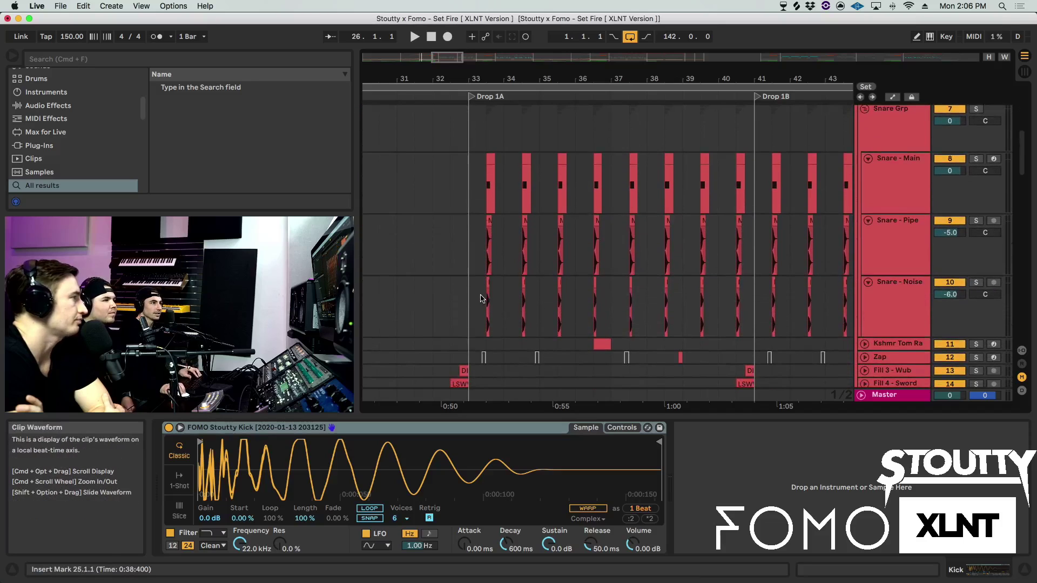
- Play the full mix from the start of Drop 1A at 33.1.1 with the snare layers in view
left_click(475, 172)
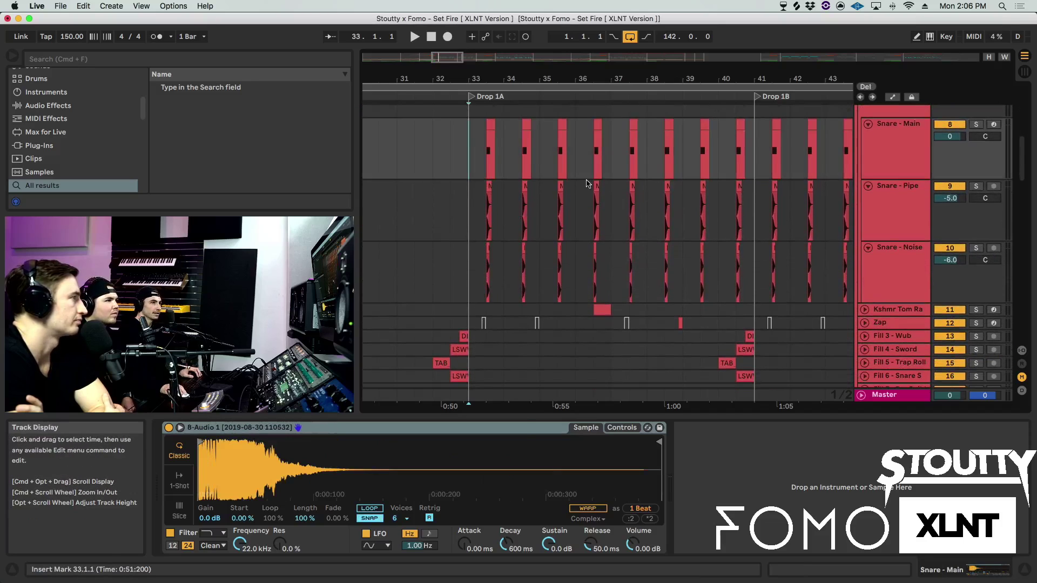
scroll(475, 178, "up", 5)
scroll(976, 138, "up", 4)
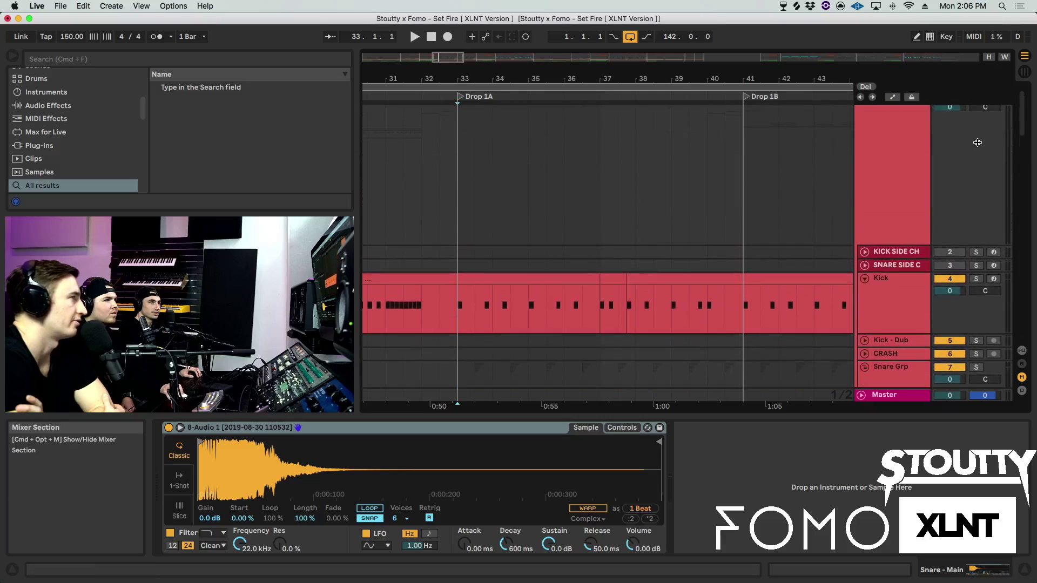
scroll(534, 270, "down", 10)
key("space")
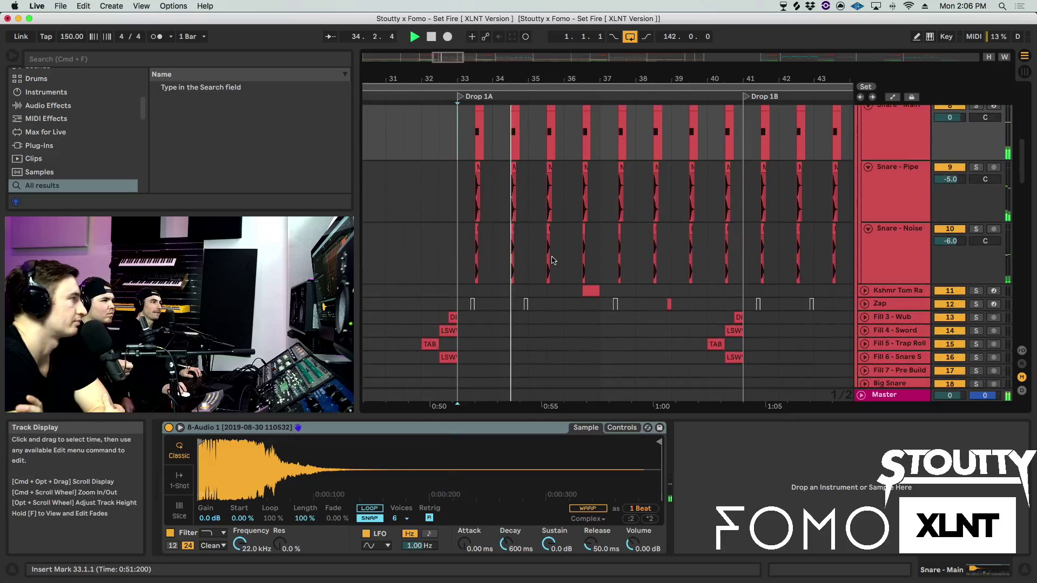
- Solo the Snare - Main track and audition it from its first hit at 33.3.1
left_click_drag(477, 82, 476, 100)
scroll(594, 216, "up", 4)
left_click(927, 212)
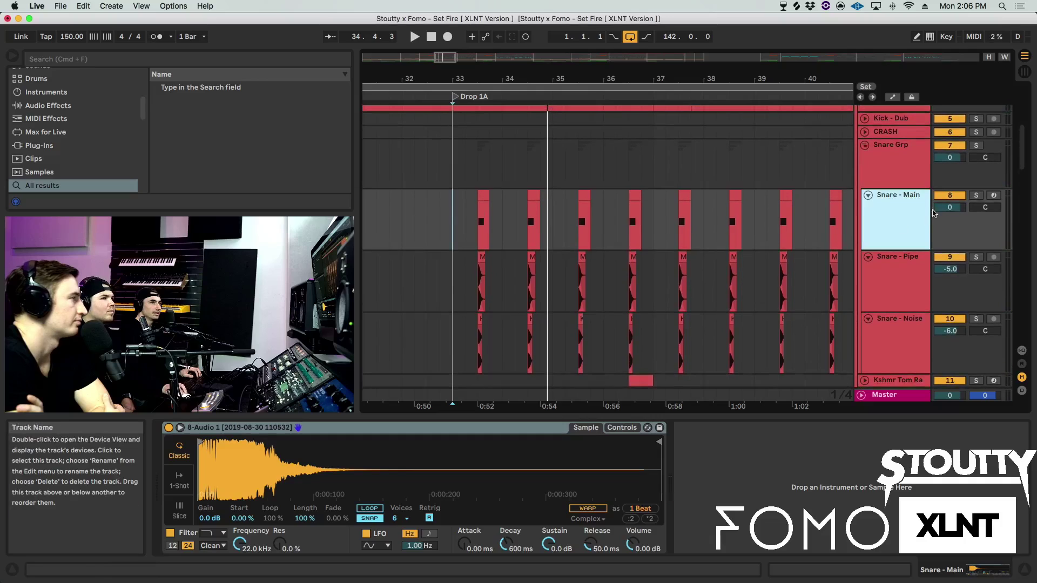
left_click(976, 195)
left_click(476, 241)
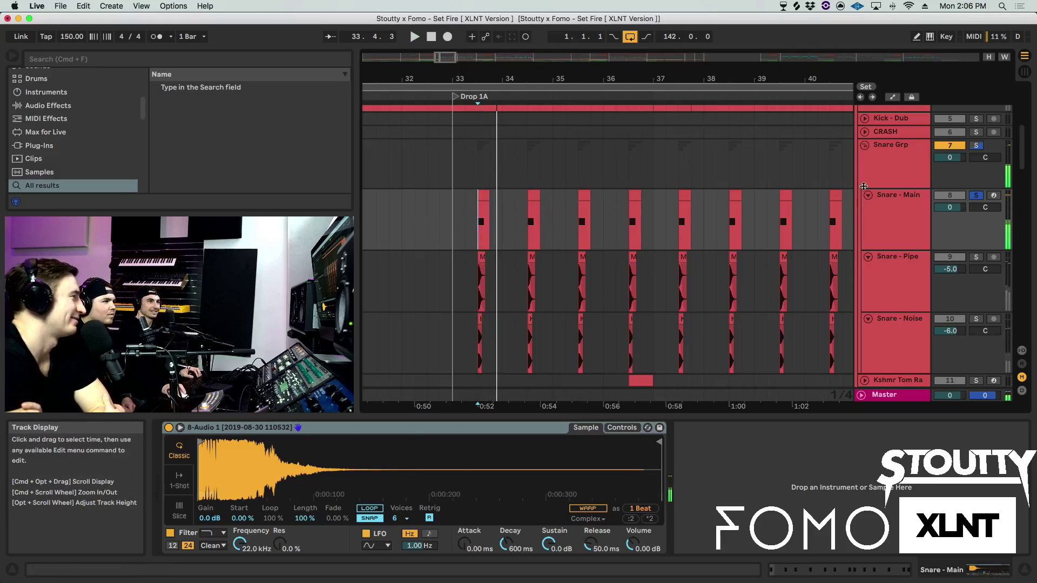
- Switch the solo from Snare - Main to Snare - Pipe and inspect the pipe layer's first hits up close
scroll(674, 223, "down", 3)
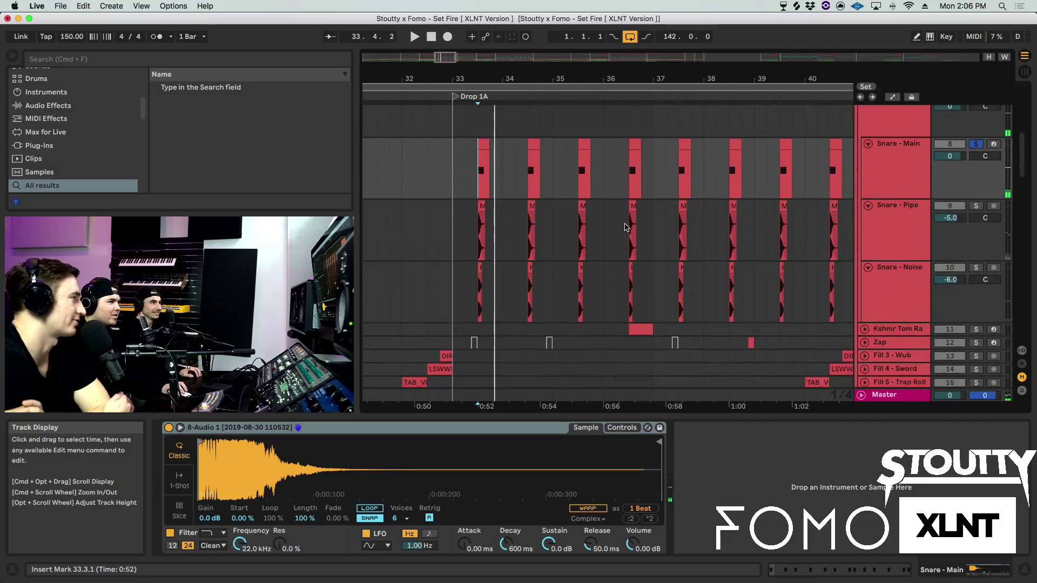
left_click_drag(484, 76, 482, 103)
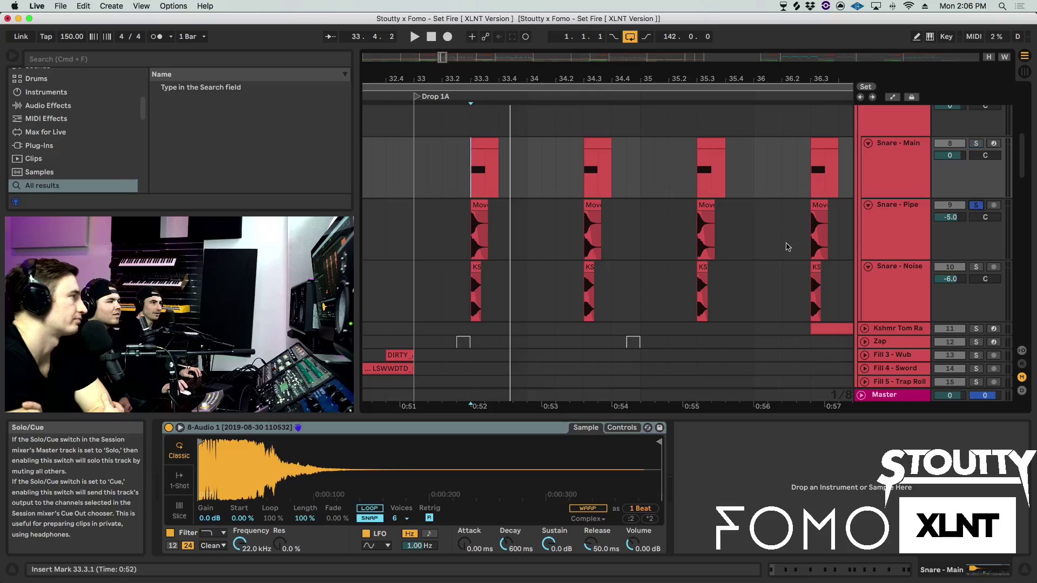
mouse_move(467, 81)
left_mouse_down()
mouse_move(484, 85)
mouse_move(464, 113)
mouse_move(464, 81)
mouse_move(476, 93)
left_mouse_up()
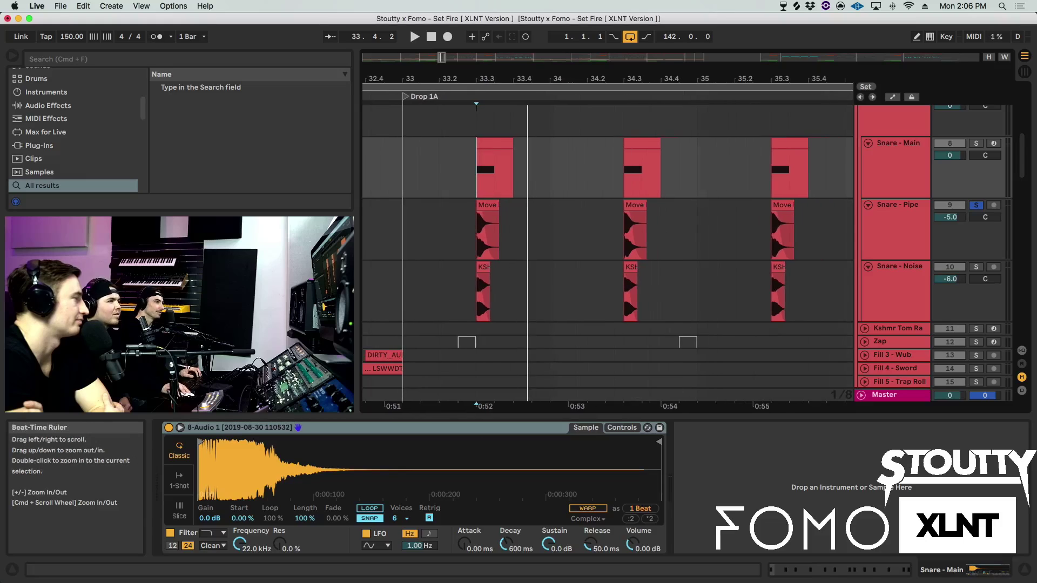
- Audition the Snare - Pipe track from 33.3.1, then add Snare - Main to the solo and play both together
left_click(915, 243)
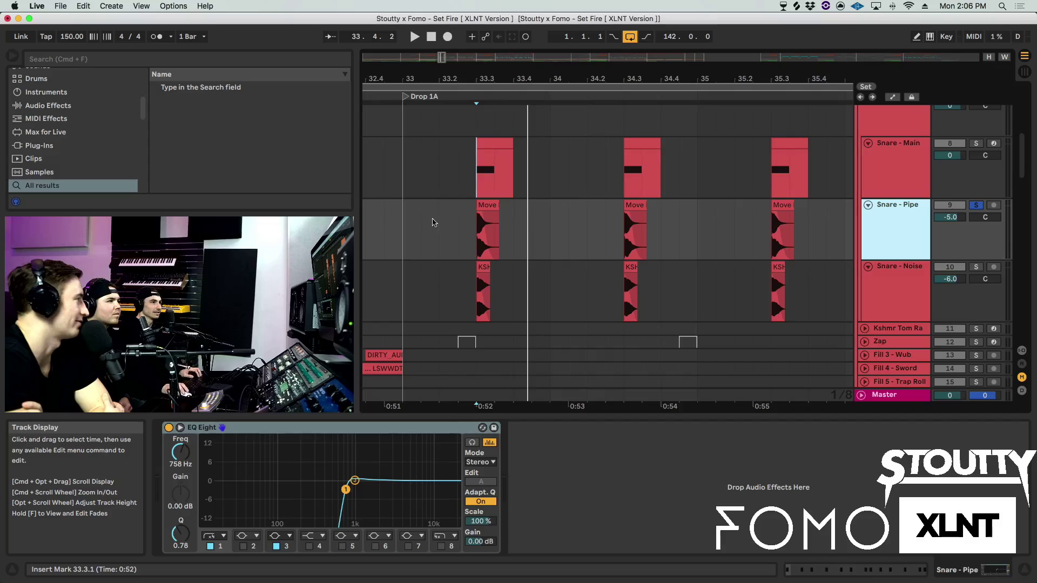
key("space")
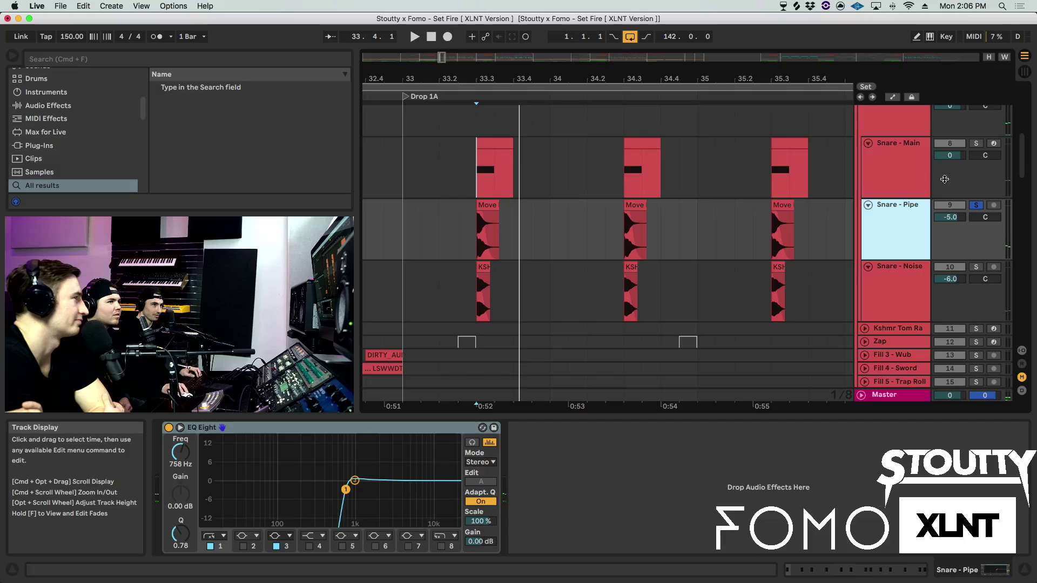
left_click(976, 144, "super")
key("space")
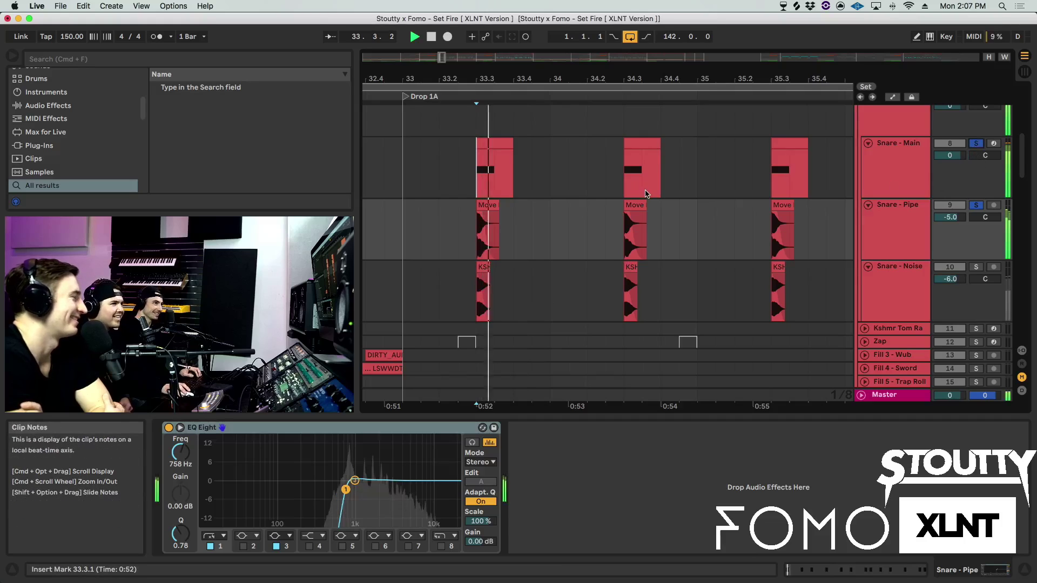
- Solo only the Snare - Noise track and audition it from its first hit at 33.3.1
left_click(913, 268)
left_click(977, 267)
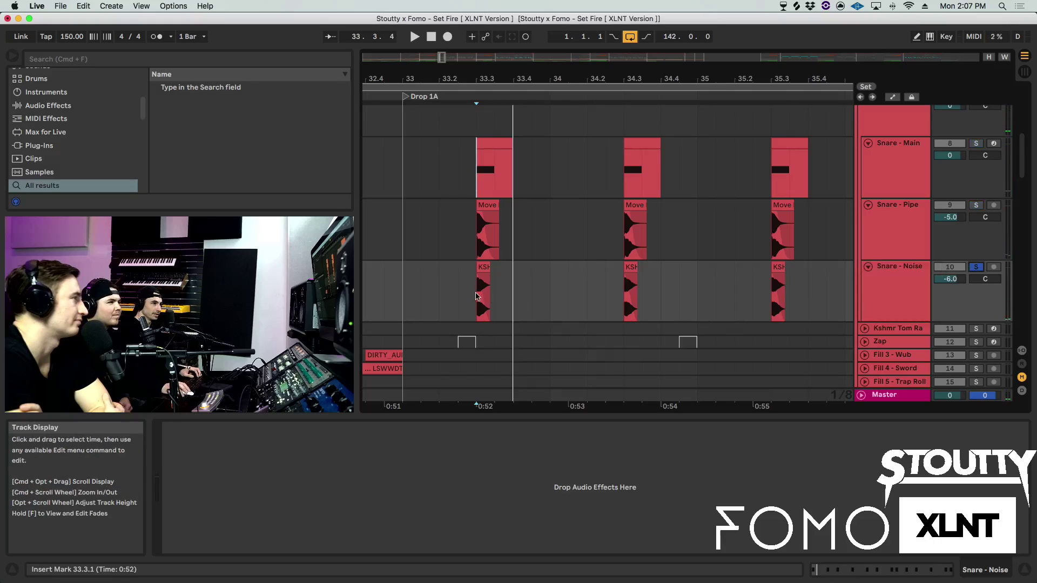
mouse_move(478, 78)
left_mouse_down()
mouse_move(478, 102)
mouse_move(478, 79)
left_mouse_up()
key("space")
key("space")
- Solo and play the Snare - Pipe track, lowering its EQ Eight low-cut frequency to 316 Hz
left_click(975, 206)
left_click(914, 240)
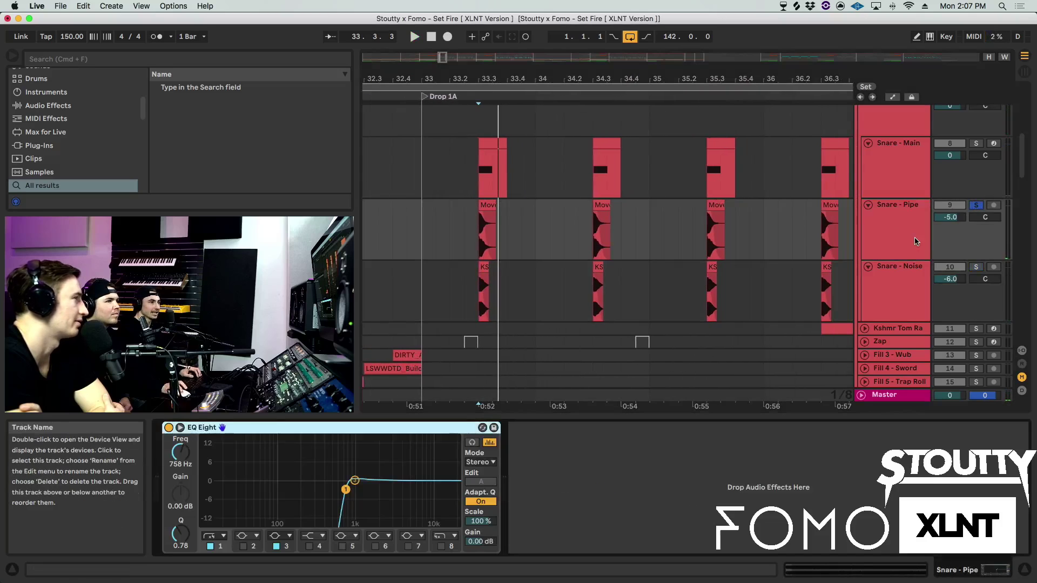
key("space")
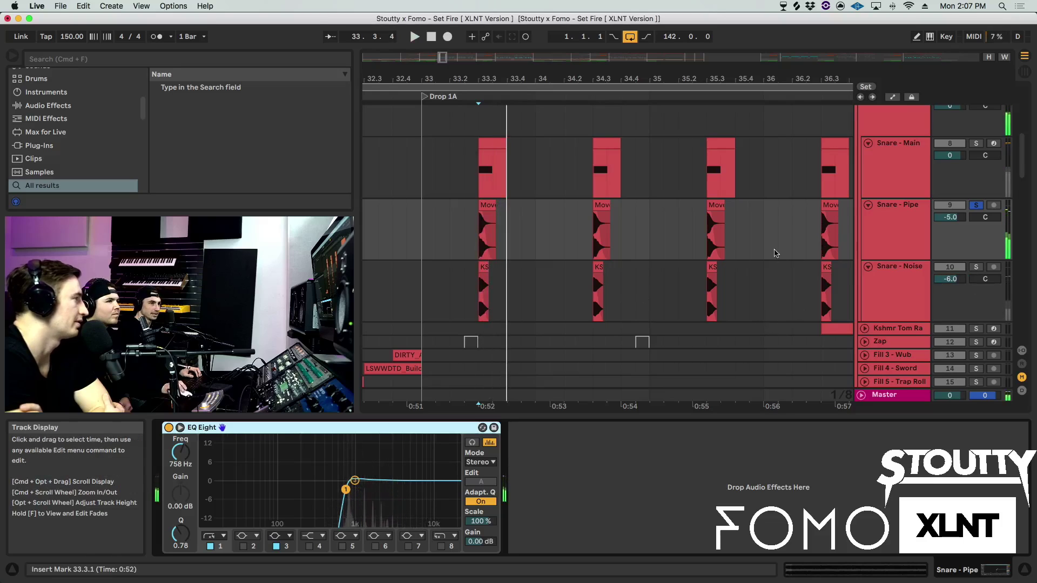
scroll(731, 255, "down", 2)
scroll(730, 256, "down", 2)
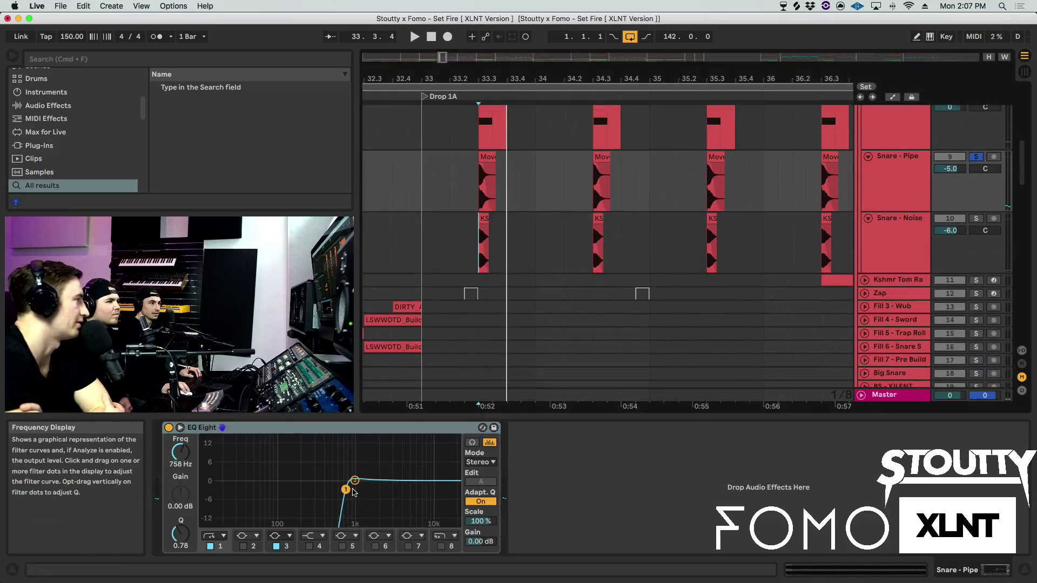
key("space")
left_click_drag(347, 490, 268, 488)
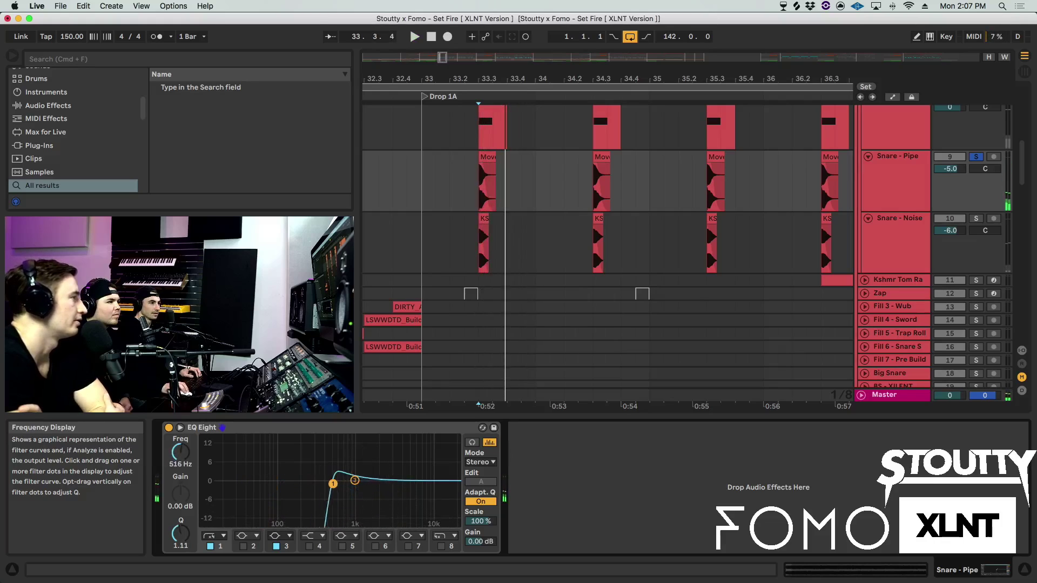
- Fold the Snare Grp to hide its Main, Pipe and Noise layers
scroll(562, 264, "down", 4)
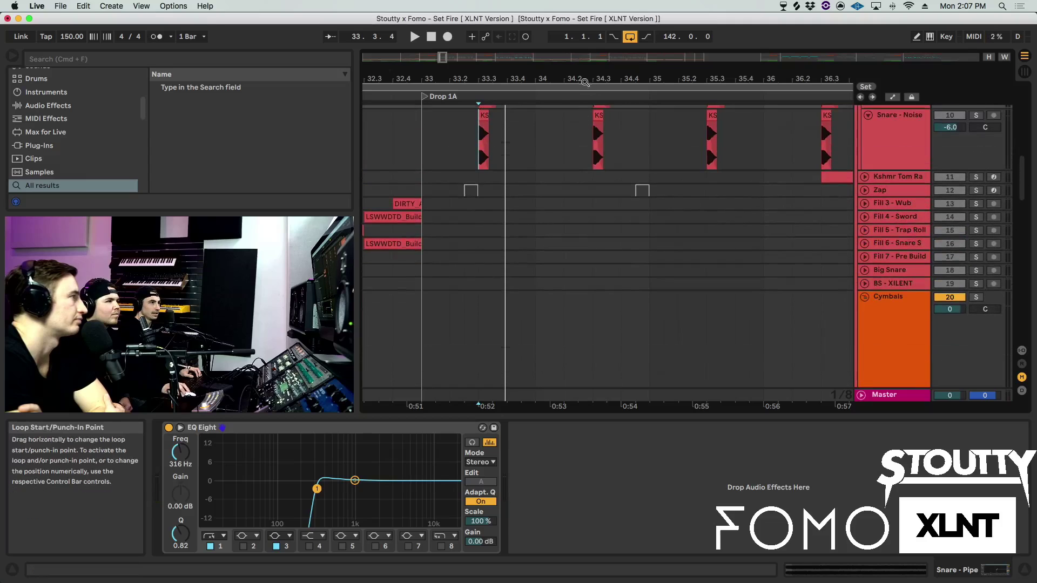
left_click_drag(589, 78, 589, 59)
scroll(608, 271, "up", 8)
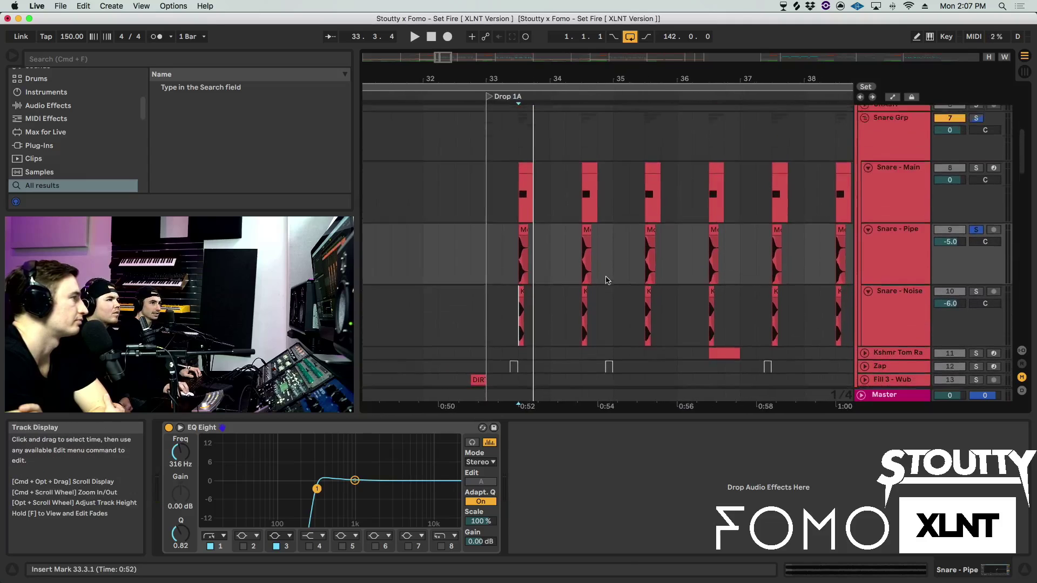
left_click(864, 178)
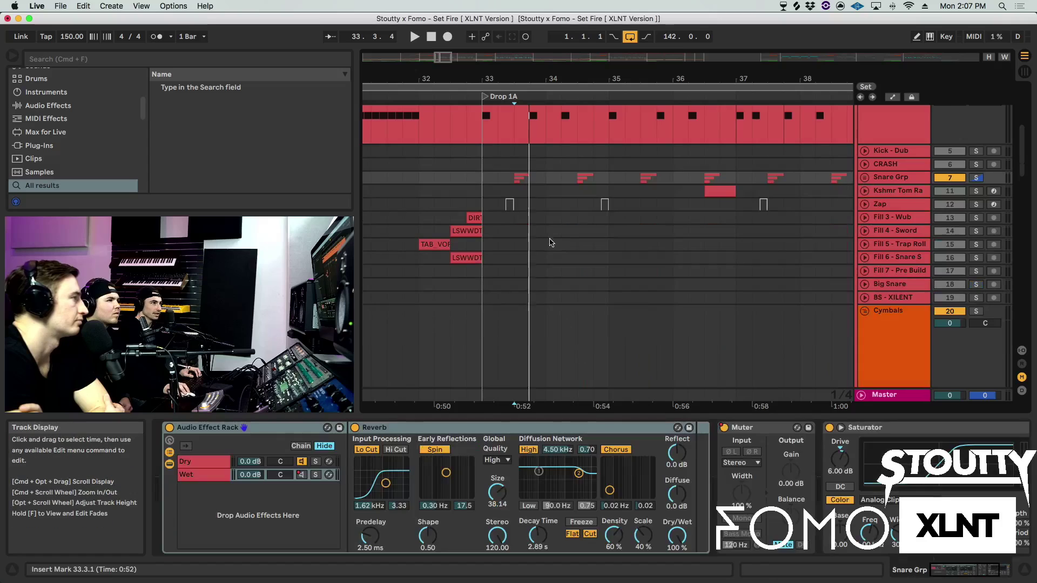
- Look over the drum tracks from Drop 1A to bar 39, unfolding the Zap track briefly to inspect its clips
scroll(845, 234, "up", 6)
scroll(846, 234, "down", 5)
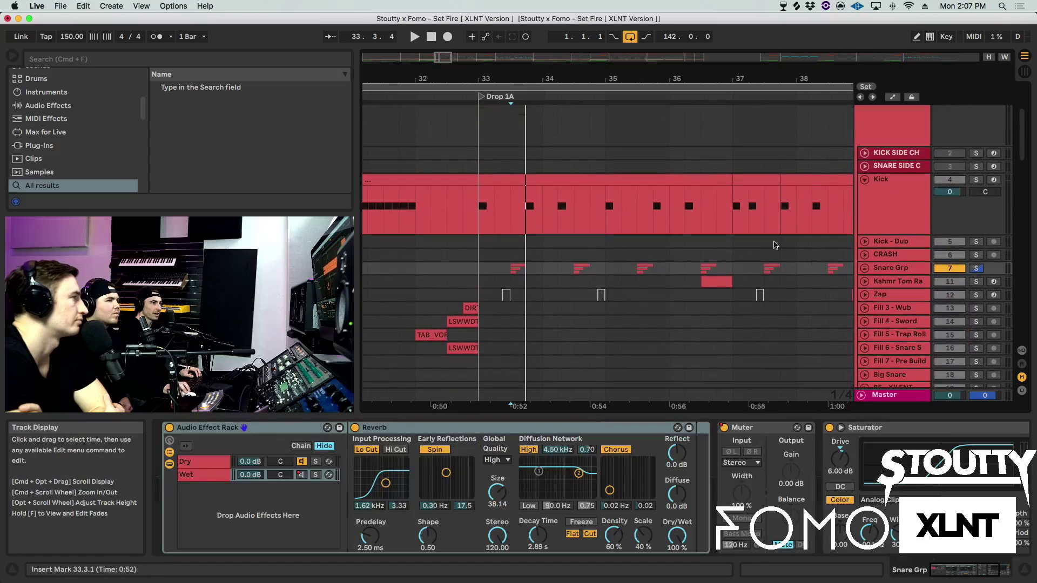
left_click_drag(496, 76, 496, 76)
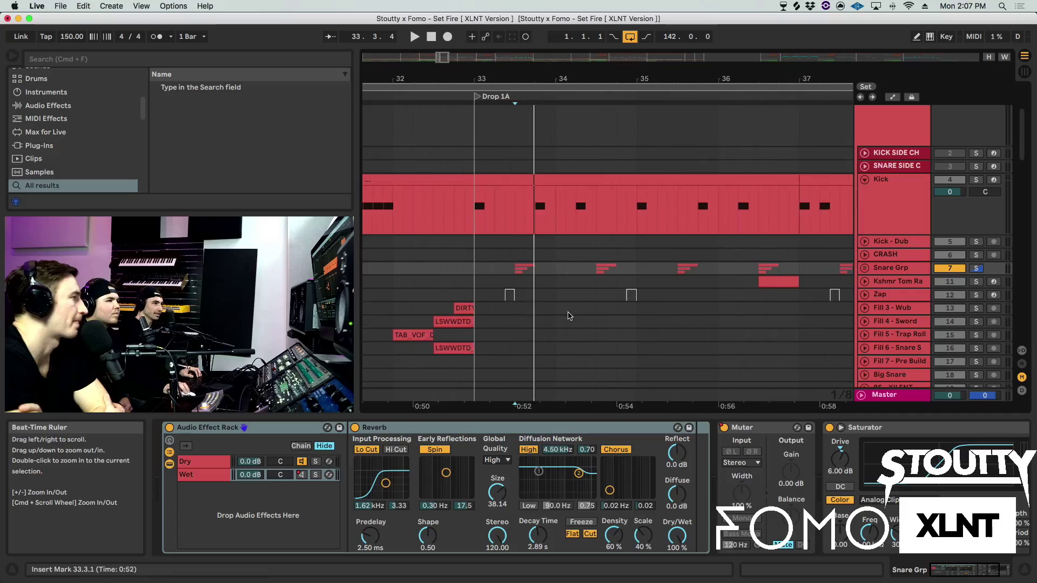
scroll(570, 324, "down", 4)
scroll(504, 281, "left", 3)
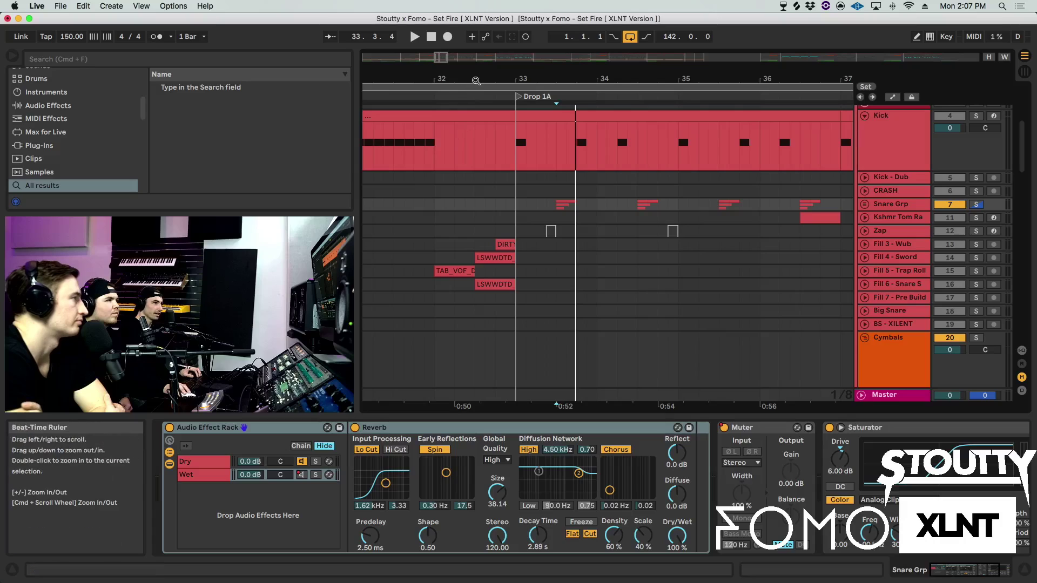
scroll(482, 152, "up", 2)
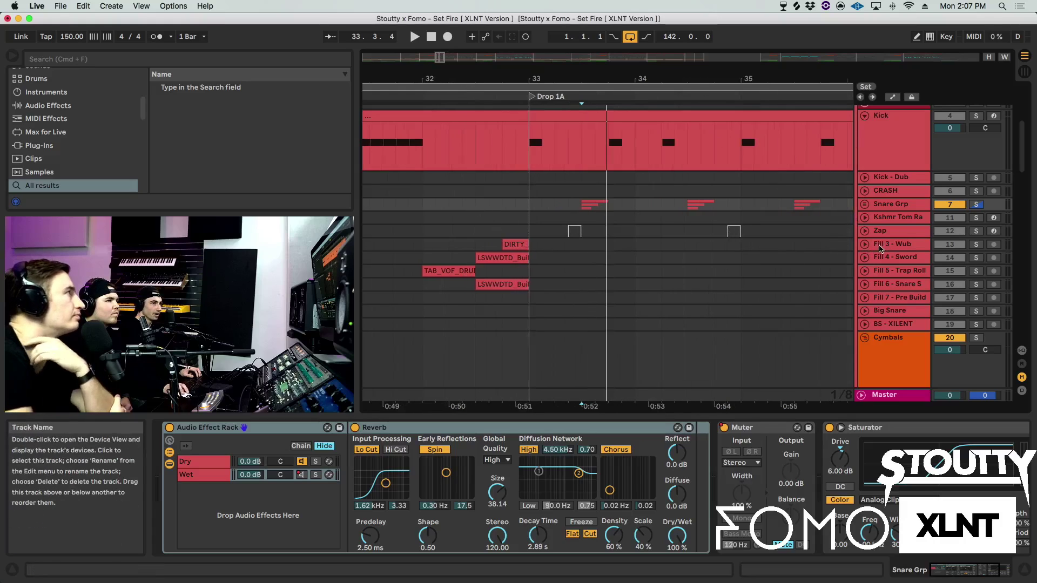
scroll(718, 250, "right", 5)
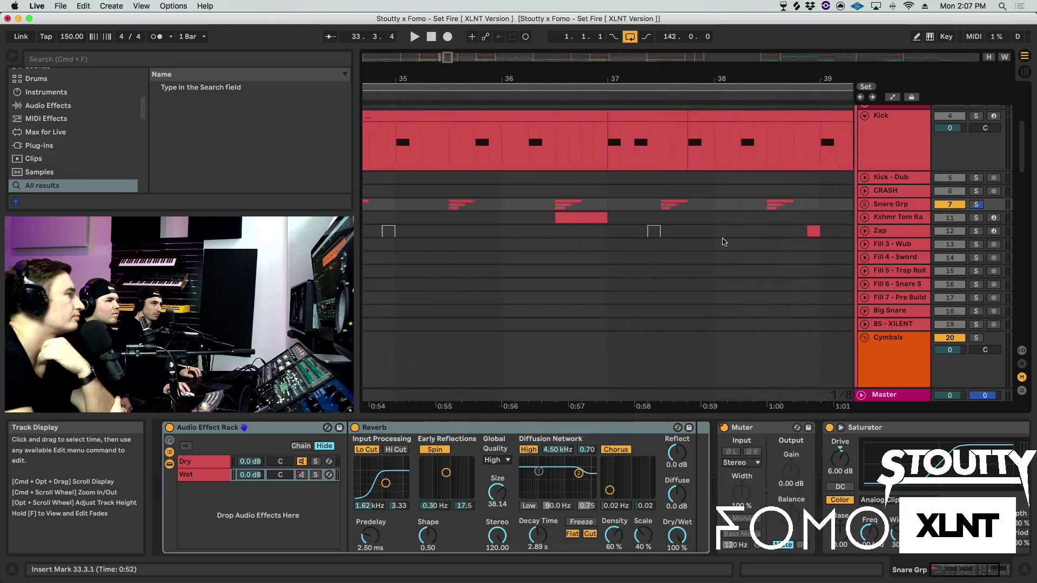
left_click(865, 233)
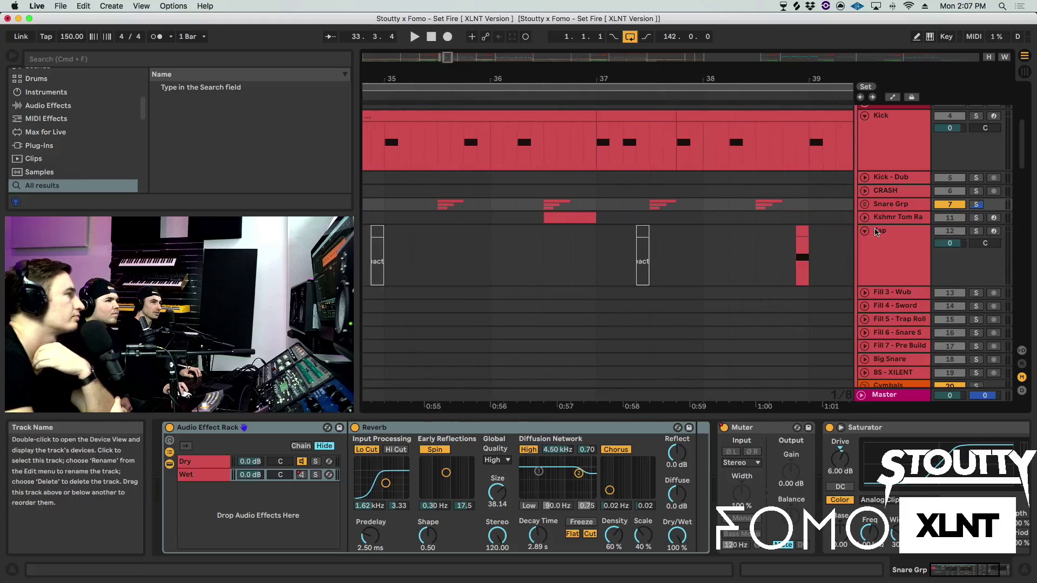
left_click(869, 231)
- Unfold and solo the Kshmr Tom Rack track and audition its tom fill from 36.3.1
left_click(866, 219)
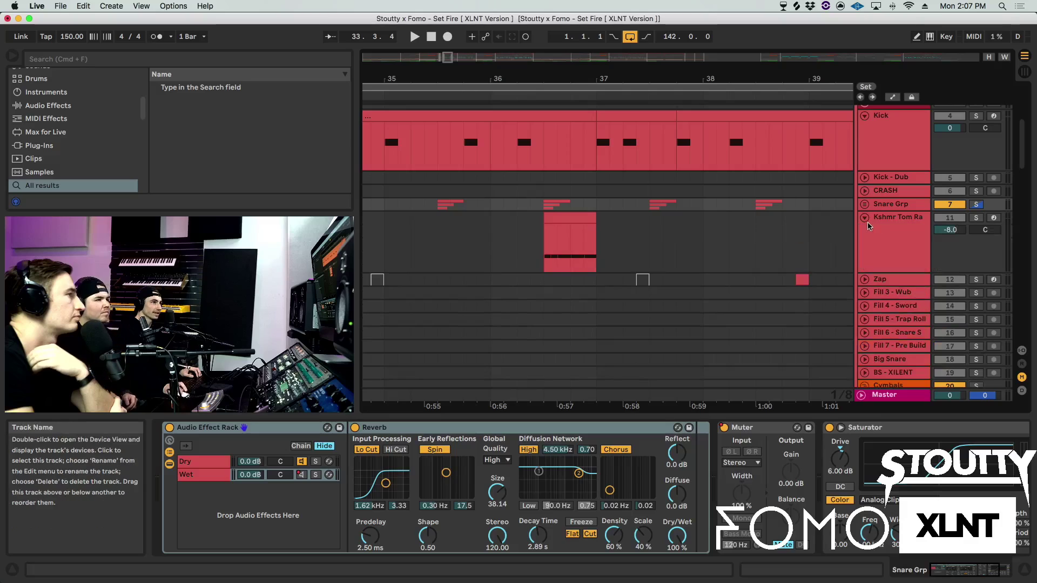
scroll(634, 119, "up", 2)
left_click_drag(582, 90, 585, 85)
left_click(562, 285)
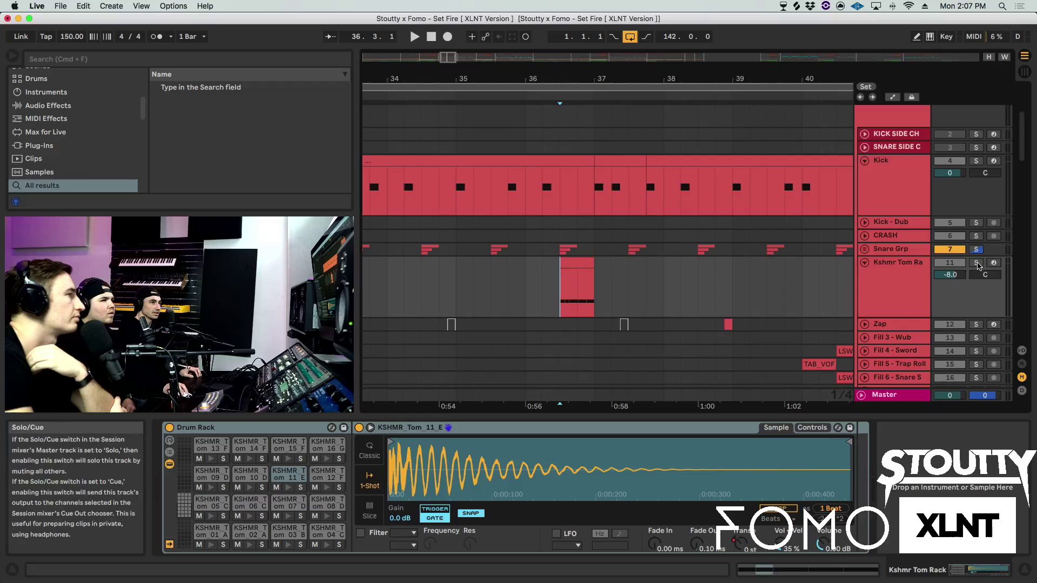
left_click(912, 281)
key("space")
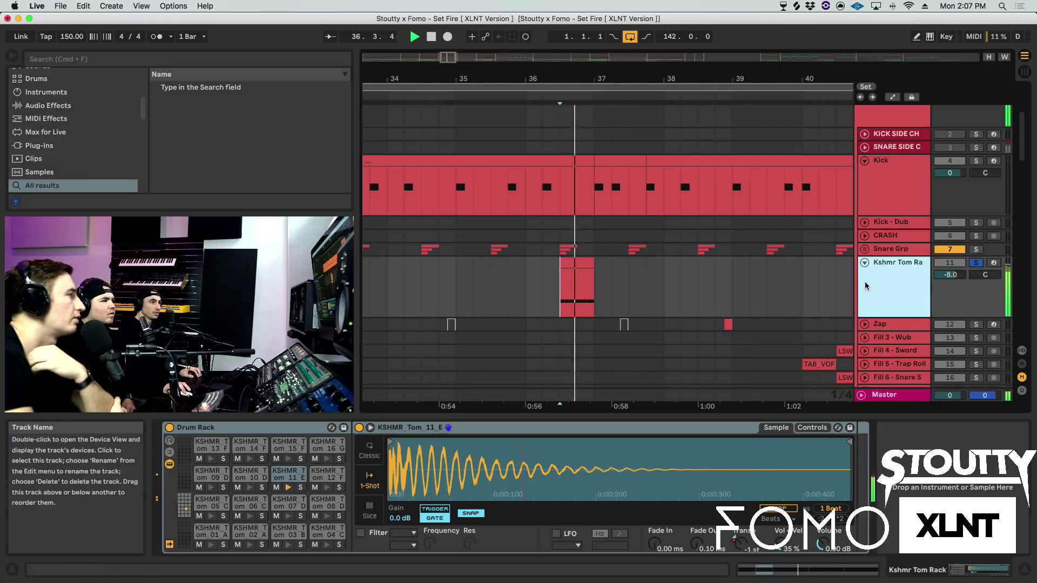
key("space")
- Inspect the tom fill clip between 36.3.1 and 37.1.1 up close and open its MIDI notes
left_click_drag(596, 81, 596, 108)
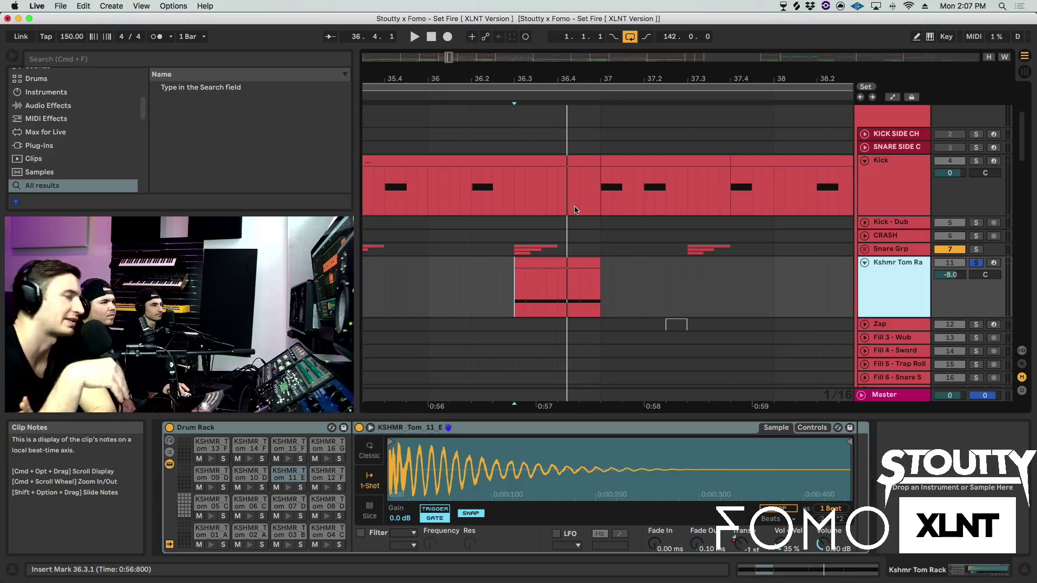
left_click(567, 265)
left_click(537, 270)
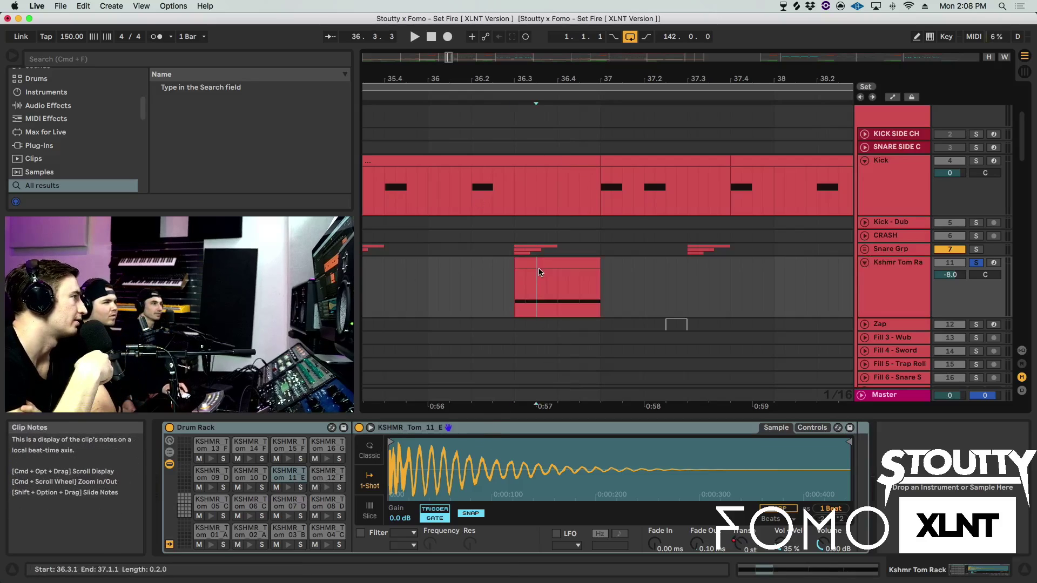
double_click(597, 265)
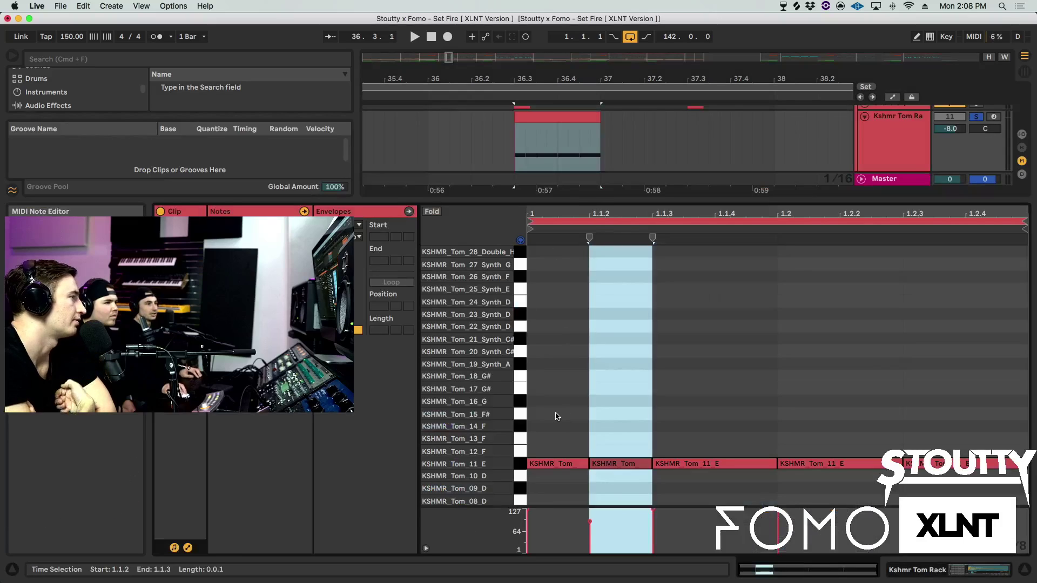
- Move all of the tom clip's notes up to KSHMR_Tom_15_F# and play the fill
key("super+a")
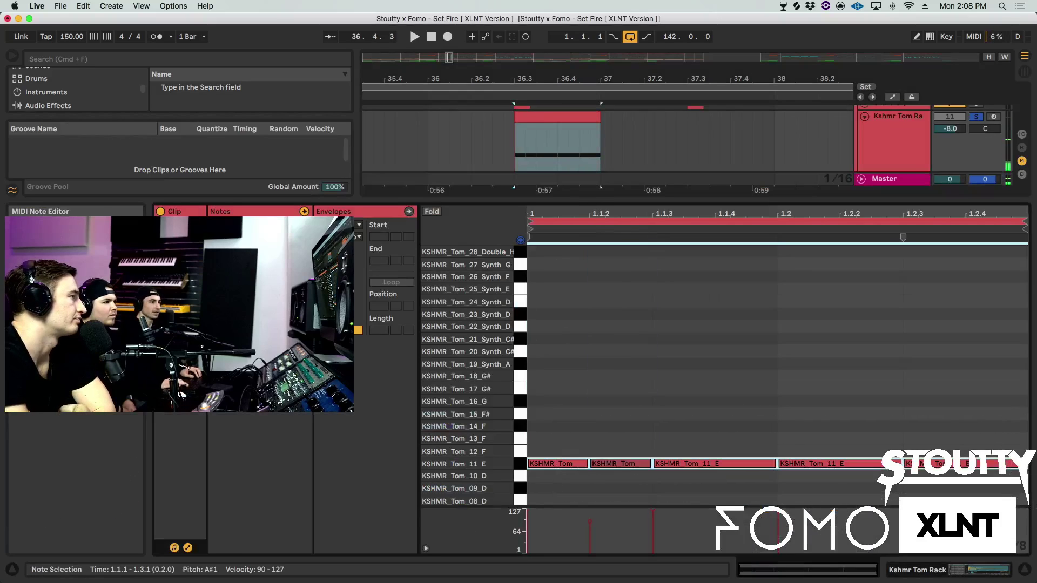
key("Up")
key("Up")
key("Up")
key("Up")
key("space")
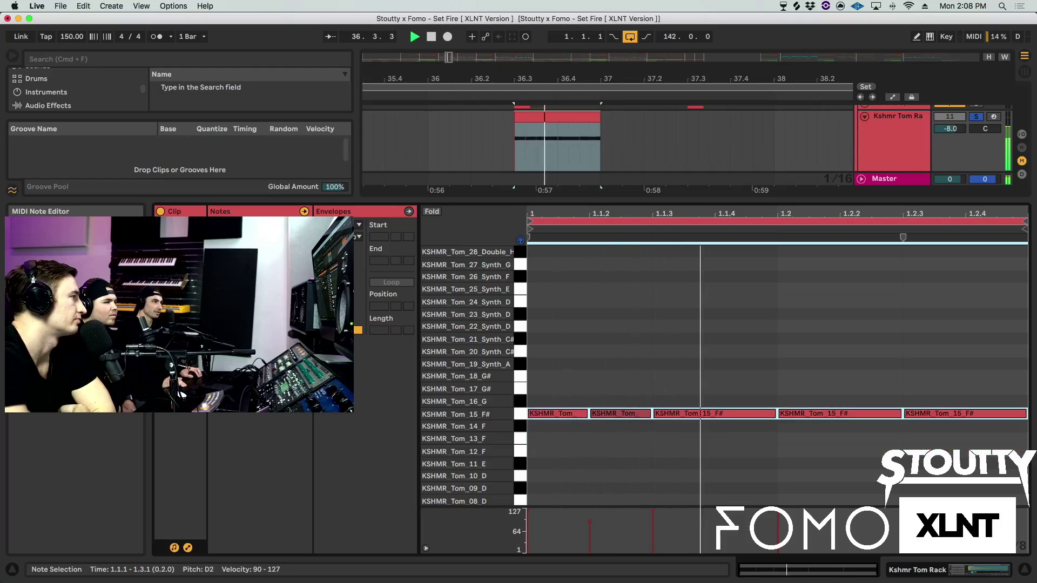
- Move all of the tom clip's notes down to KSHMR_Tom_10_D and play the fill
key("Down")
key("Down")
key("Down")
key("Down")
key("space")
key("Down")
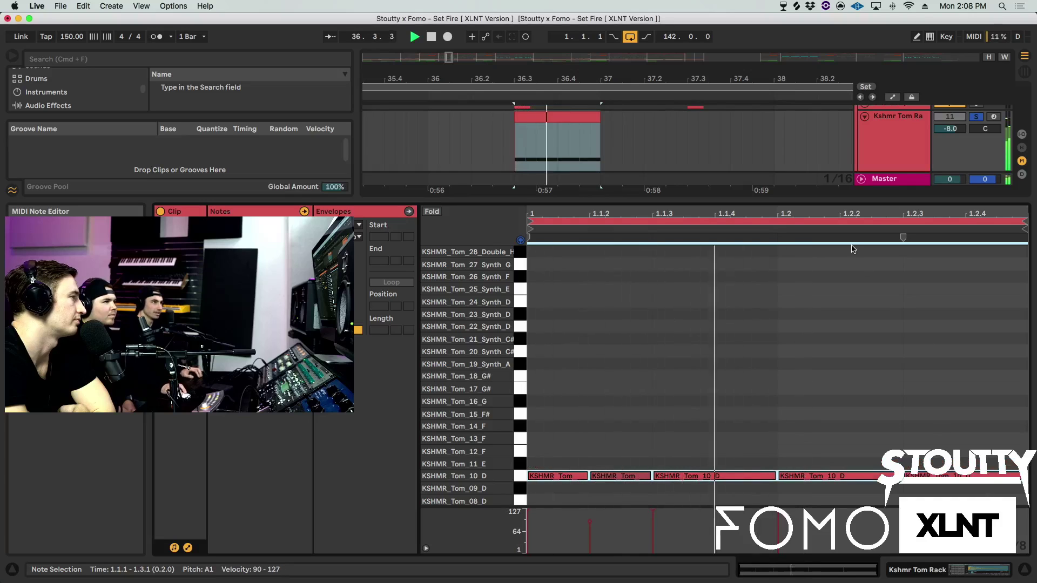
- Close the MIDI note editor, fold the Kshmr Tom Rack track and show the arrangement around Drop 1B
left_click_drag(749, 201, 697, 471)
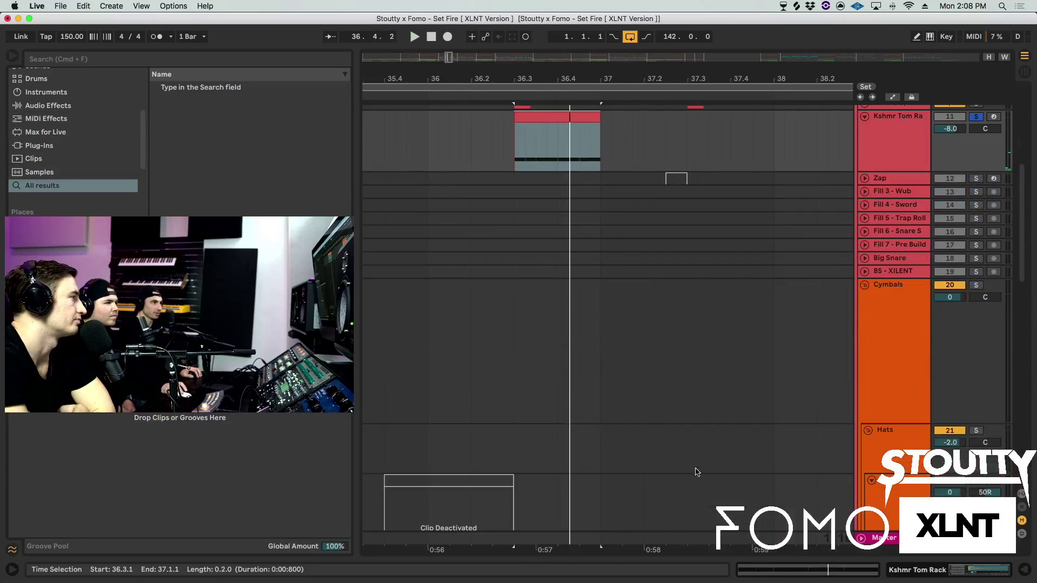
key("minus")
scroll(637, 302, "up", 3)
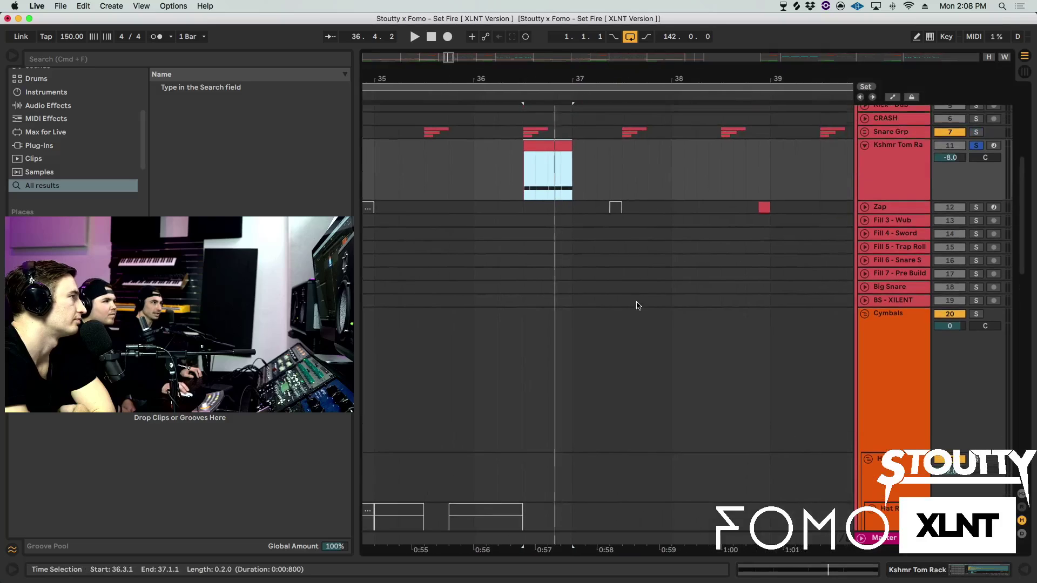
scroll(702, 296, "up", 3)
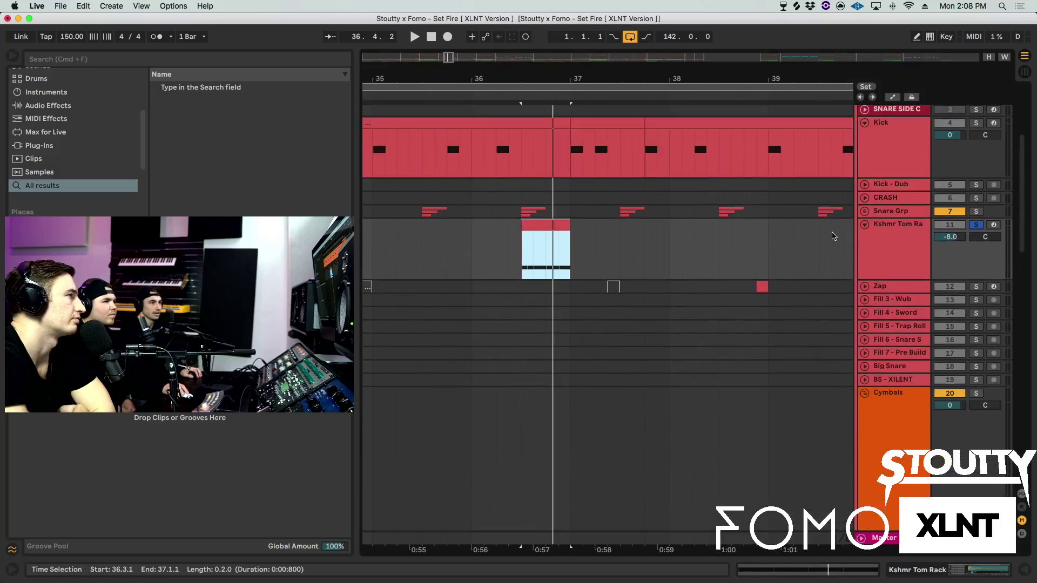
left_click(864, 224)
key("minus")
key("minus")
scroll(700, 282, "right", 5)
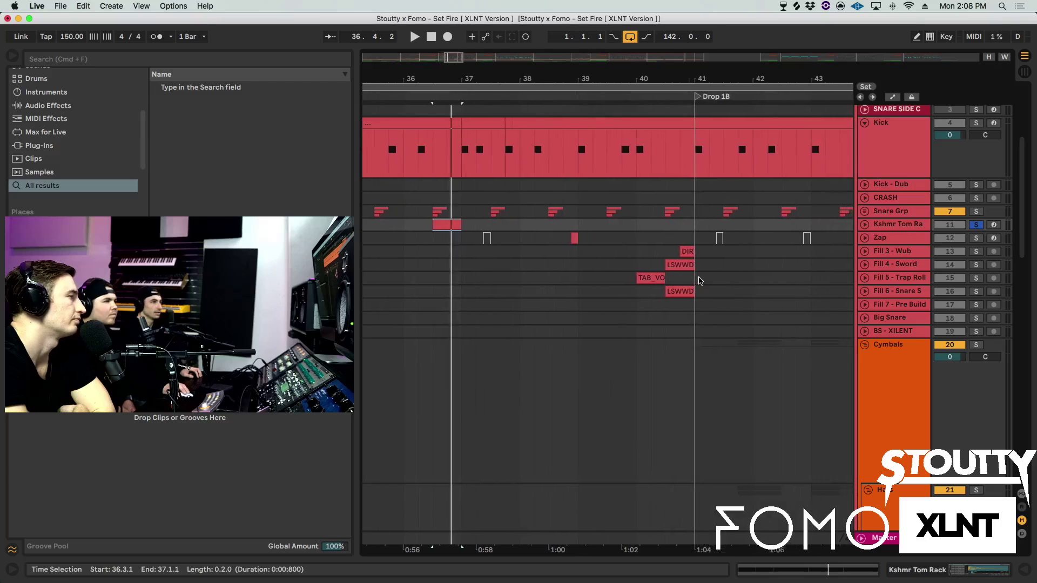
- Unsolo the Kshmr Tom Rack track and play the fills from 40.1.1 into Drop 1B
left_click(627, 251)
scroll(940, 218, "up", 1)
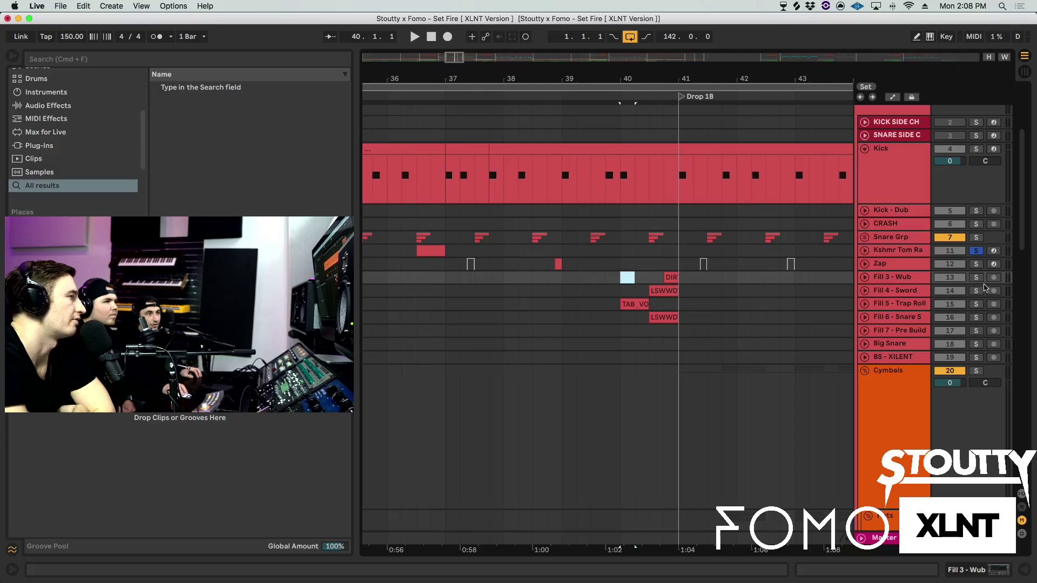
scroll(931, 256, "up", 6)
key("space")
left_click(977, 397)
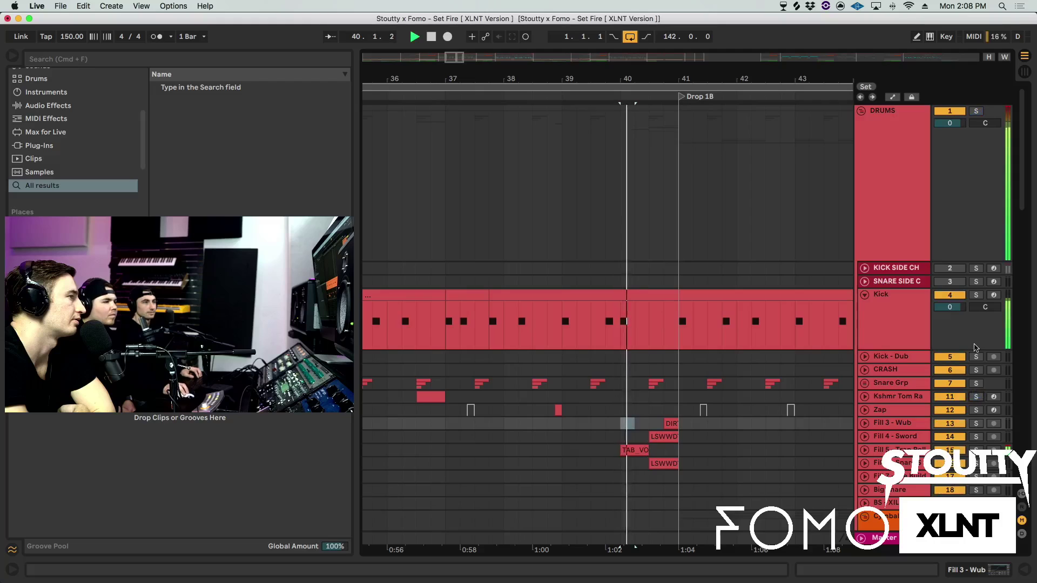
key("space")
scroll(610, 443, "down", 2)
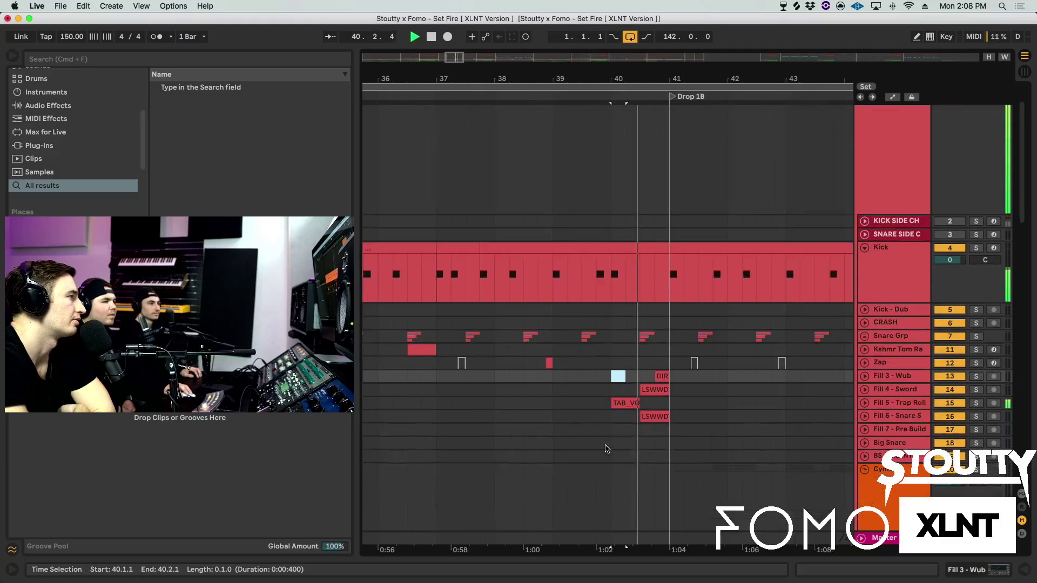
key("space")
- Unfold the Fill 3 - Wub, Fill 4 - Sword, Fill 5 - Trap Roll and Fill 6 - Snare tracks to show their waveforms
left_click(864, 373)
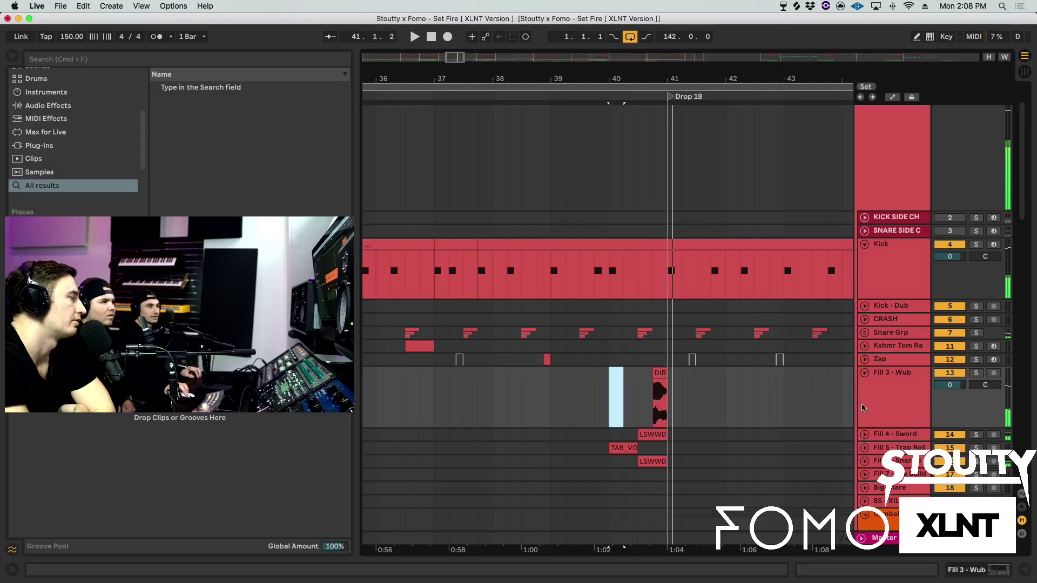
scroll(888, 394, "down", 2)
left_click(865, 384)
scroll(864, 400, "down", 3)
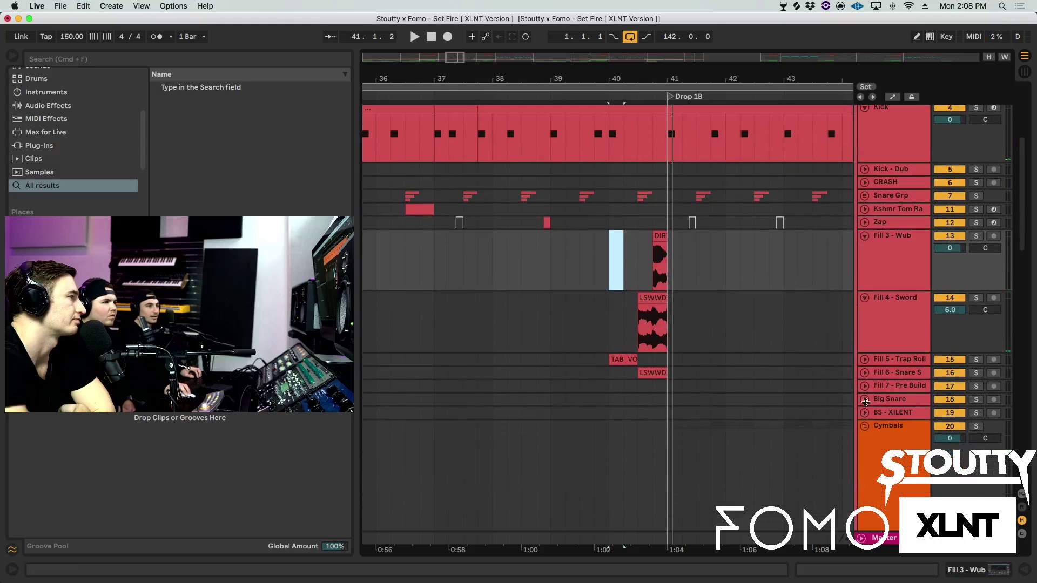
left_click(864, 359)
left_click(865, 422)
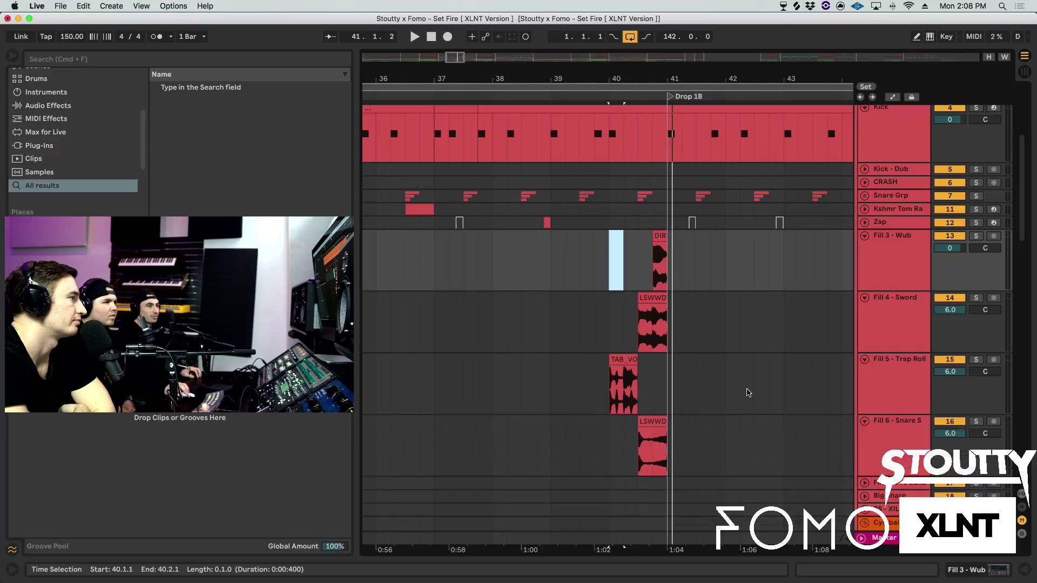
- Audition the Fill 3 - Wub and Fill 4 - Sword tracks in solo, one after the other, from 40.3.1 into Drop 1B
scroll(670, 334, "down", 2)
left_click(980, 172)
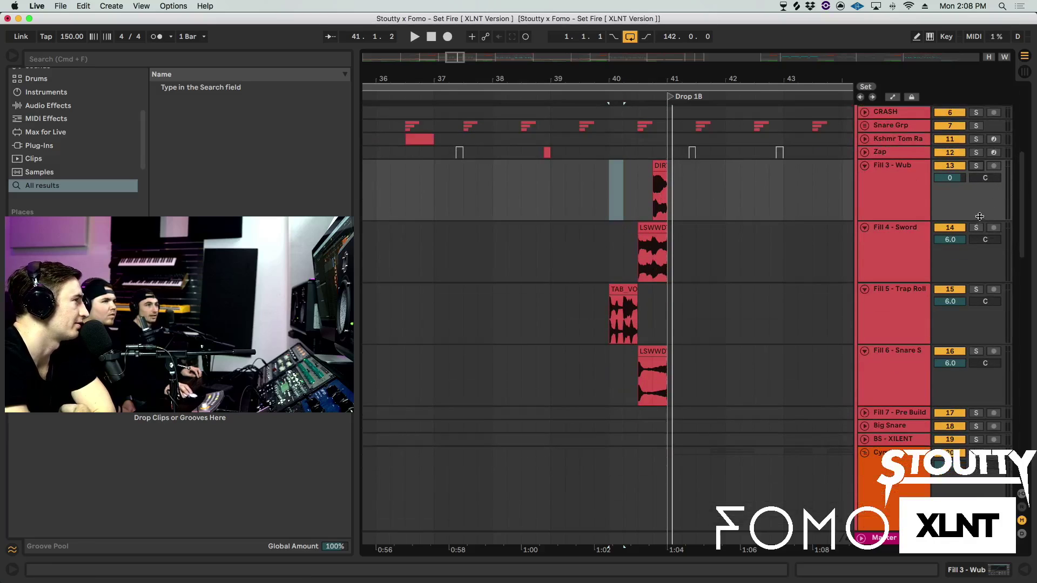
left_click(976, 167)
left_click(641, 210)
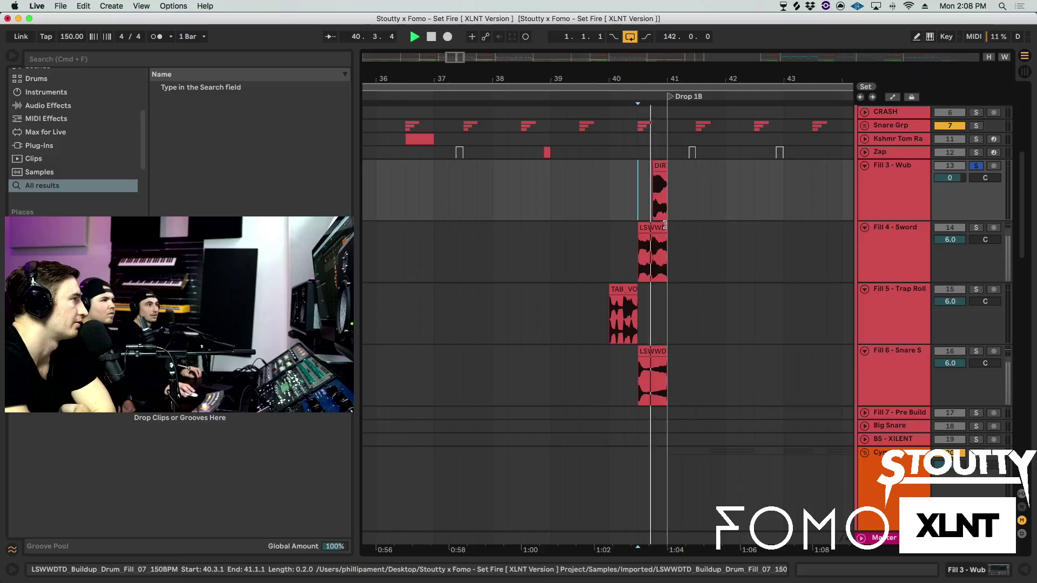
left_click(640, 263)
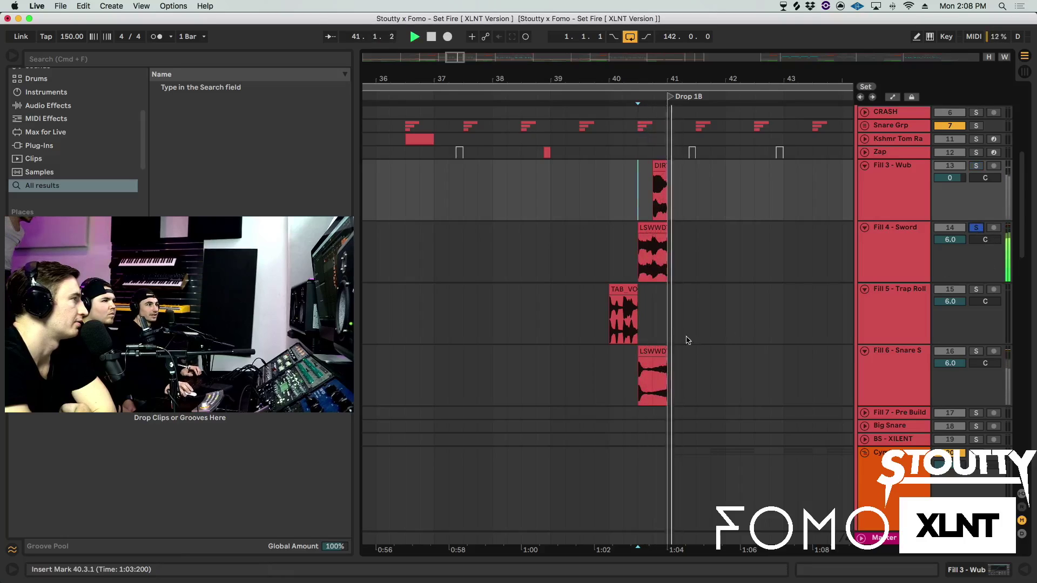
left_click(638, 243)
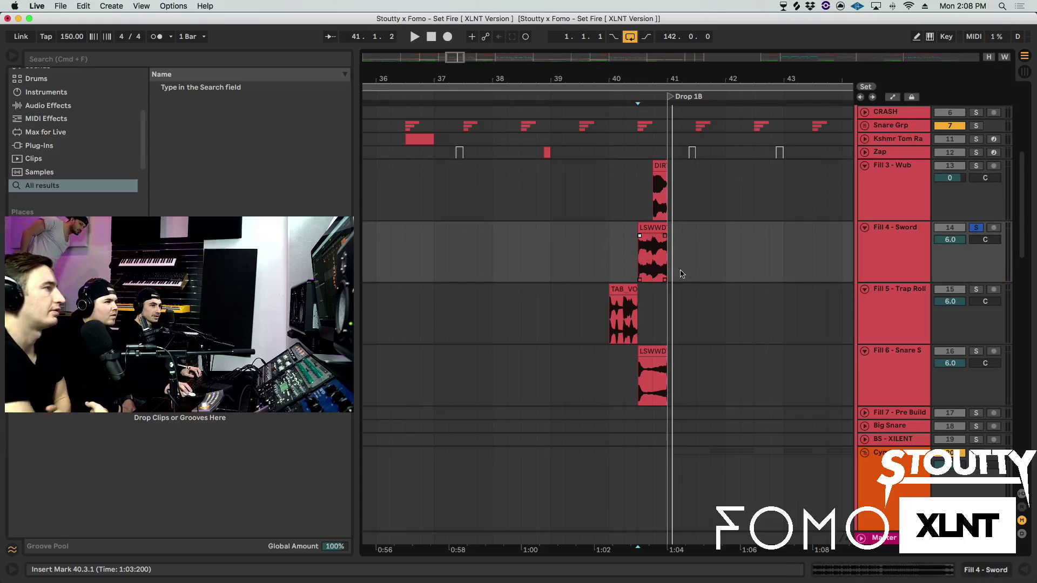
- Solo the Fill 5 - Trap Roll track and play from 40.1.1, switching the solo to Fill 6 - Snare
left_click(976, 289)
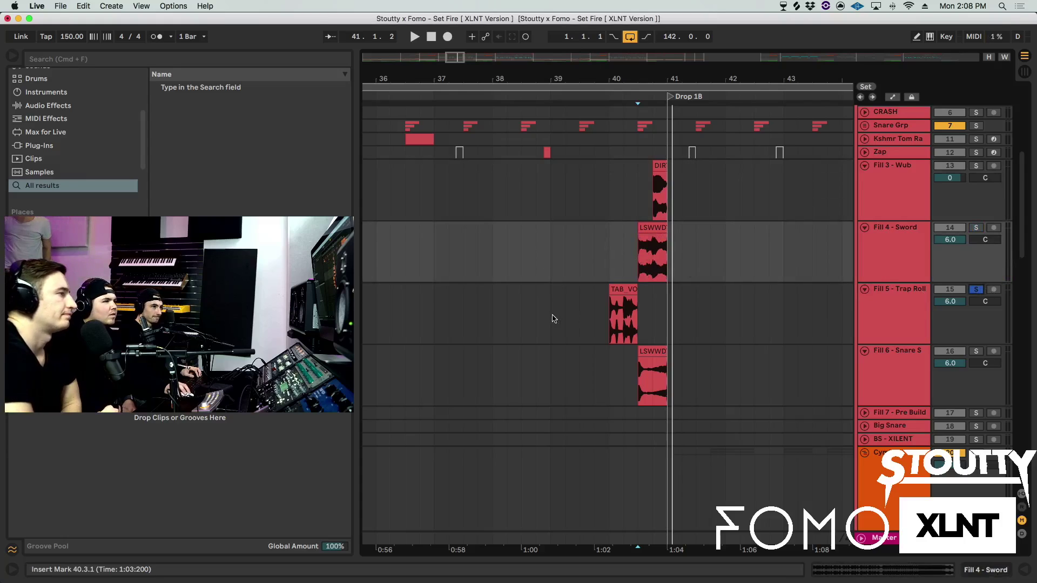
left_click(610, 317)
key("space")
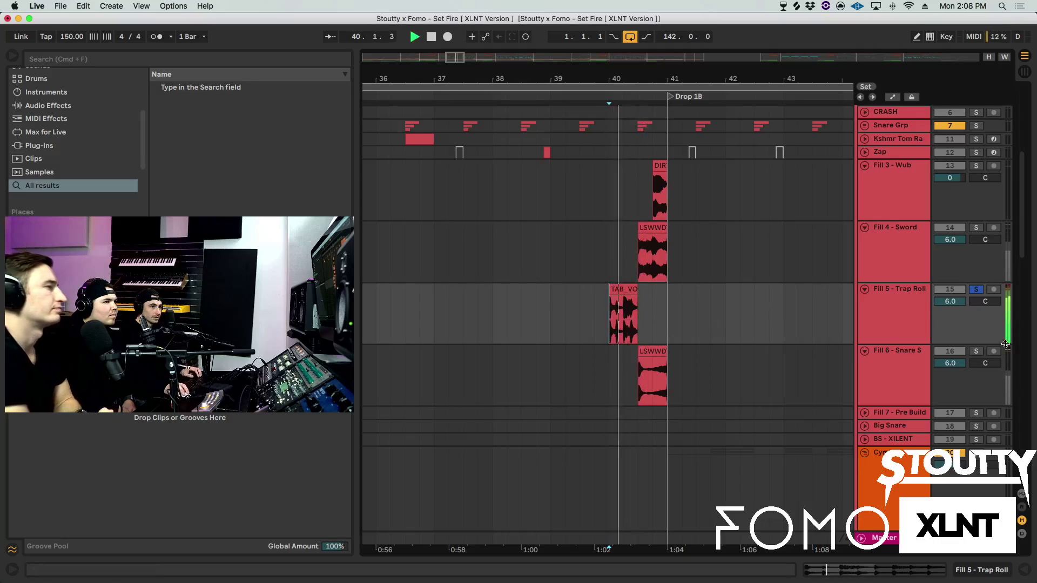
left_click(976, 351)
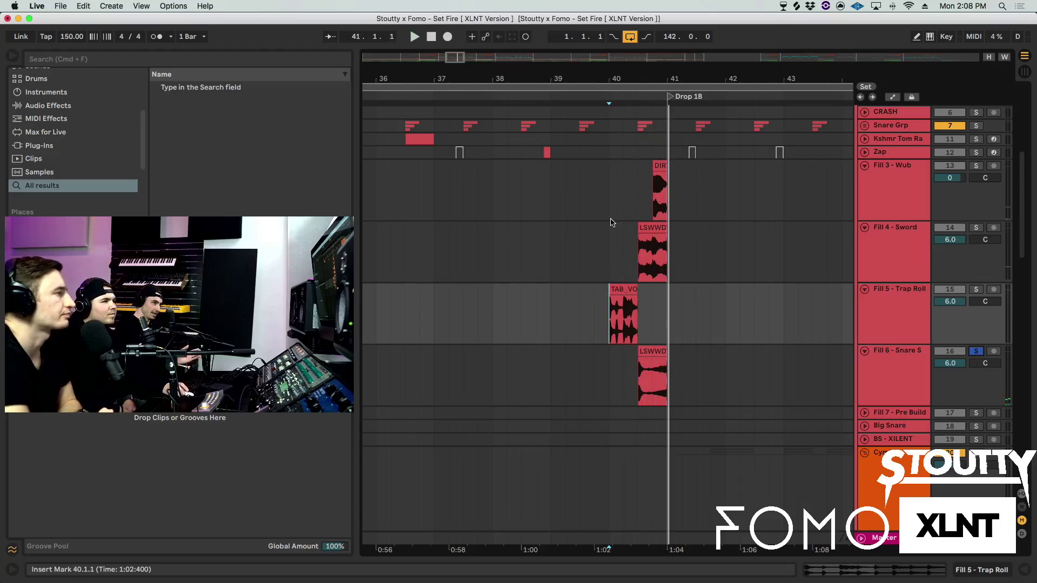
- Solo the Wub, Sword, Trap Roll and Snare fill tracks together and play them from 40.1.1 into Drop 1B
scroll(693, 268, "down", 10)
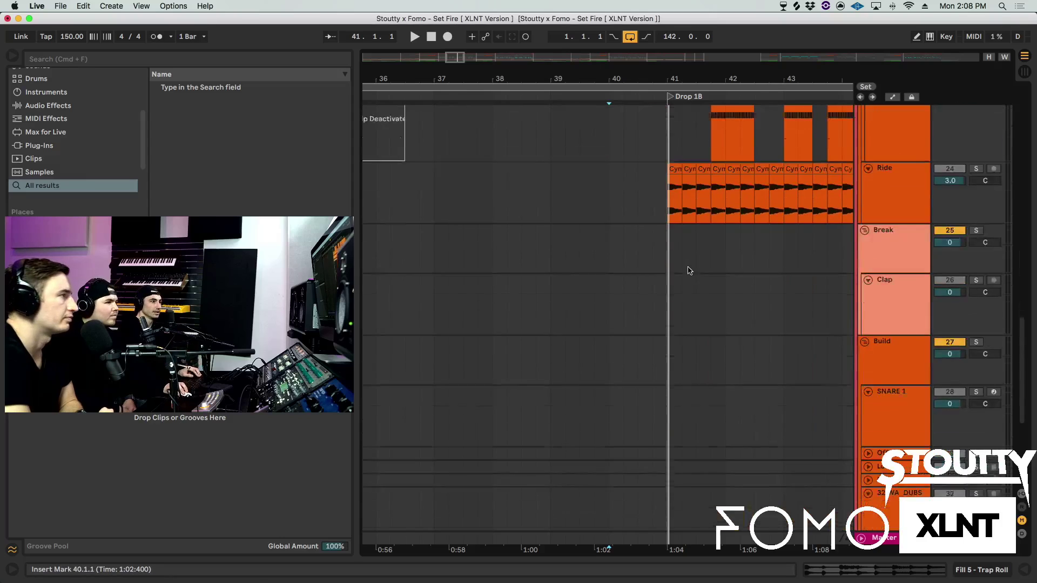
scroll(694, 287, "up", 10)
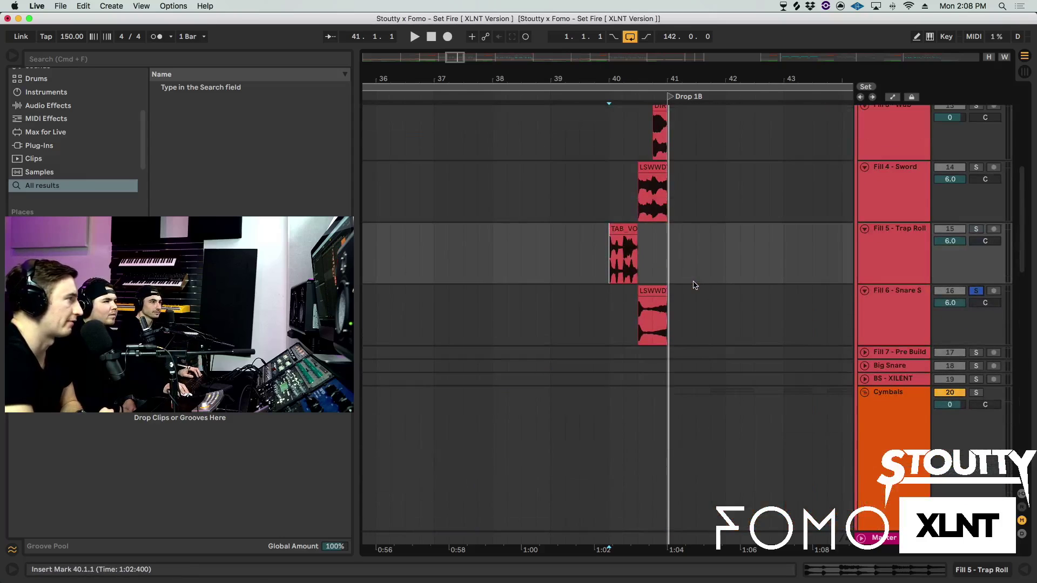
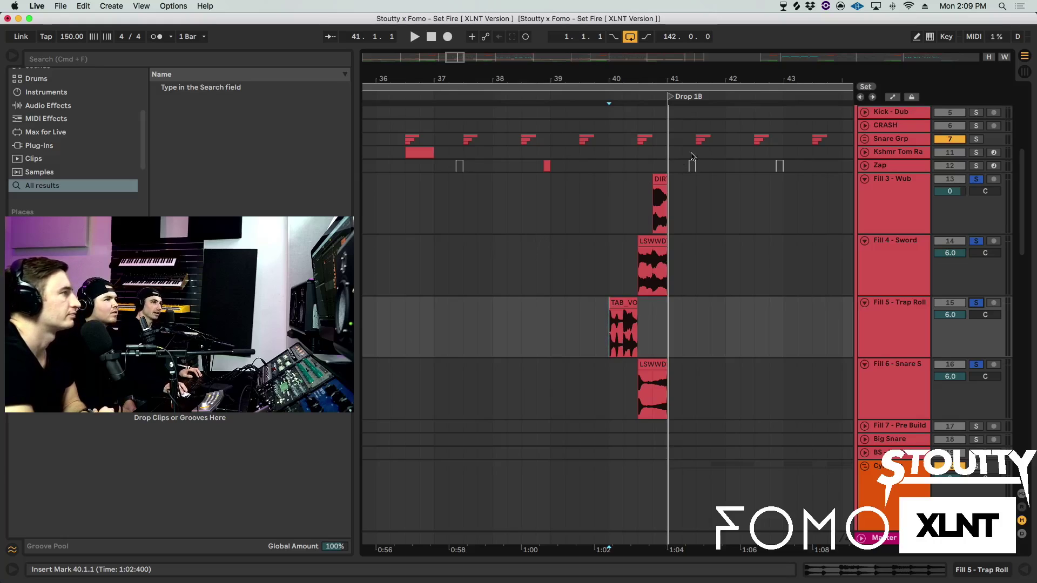
key("plus")
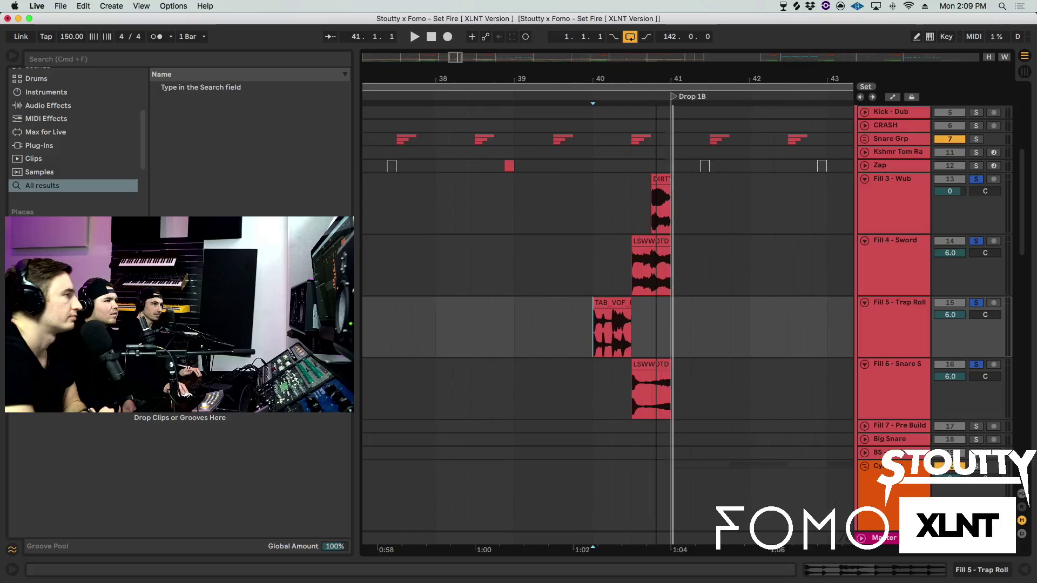
scroll(583, 254, "right", 3)
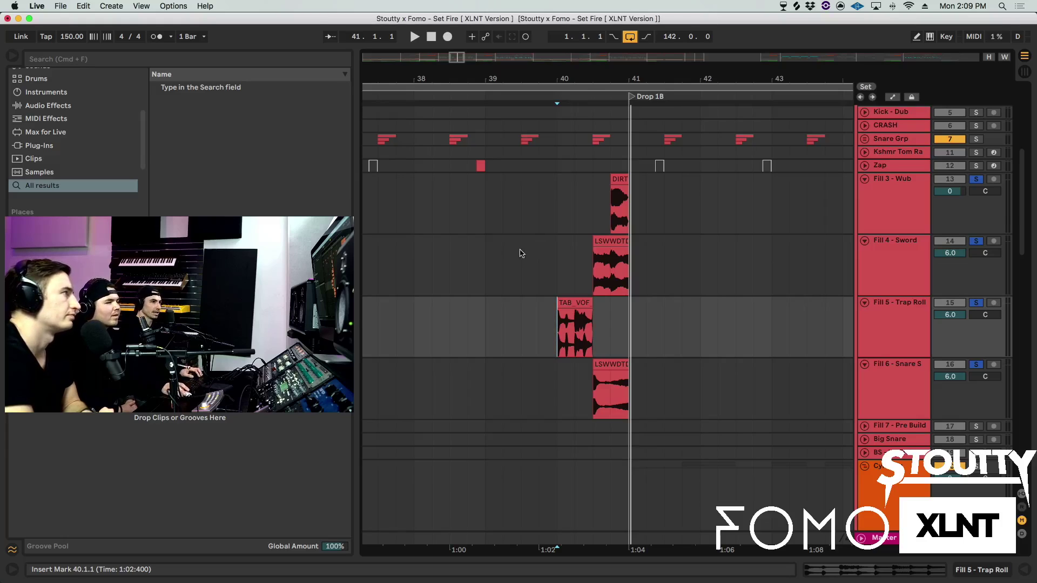
key("space")
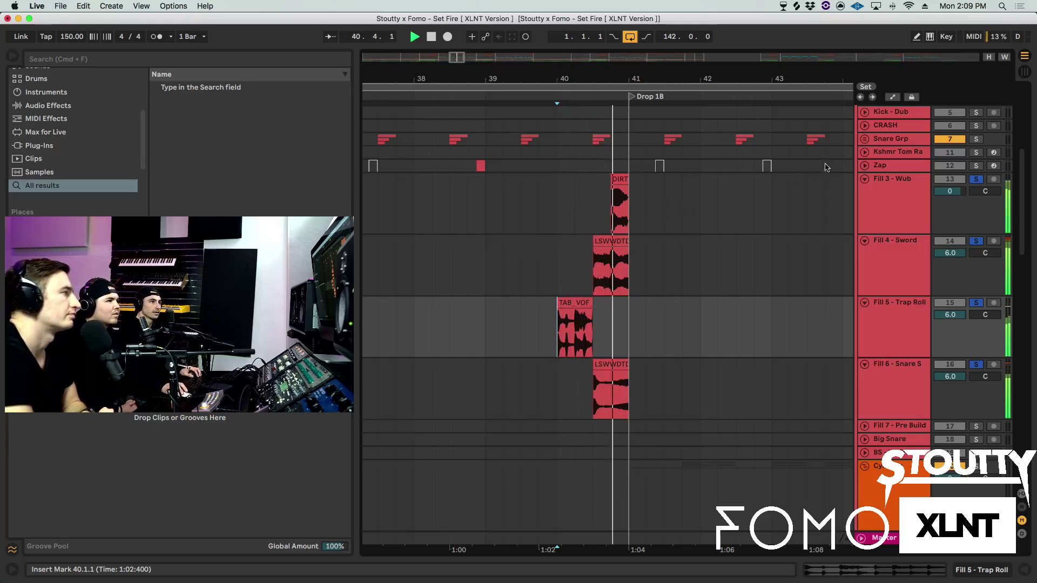
- Unsolo the four fill tracks and place the insert marker at 36.3.1 on the Zap track in Drop 1A
left_click_drag(675, 73, 675, 59)
left_click(976, 180)
scroll(671, 273, "right", 5)
scroll(671, 273, "up", 2)
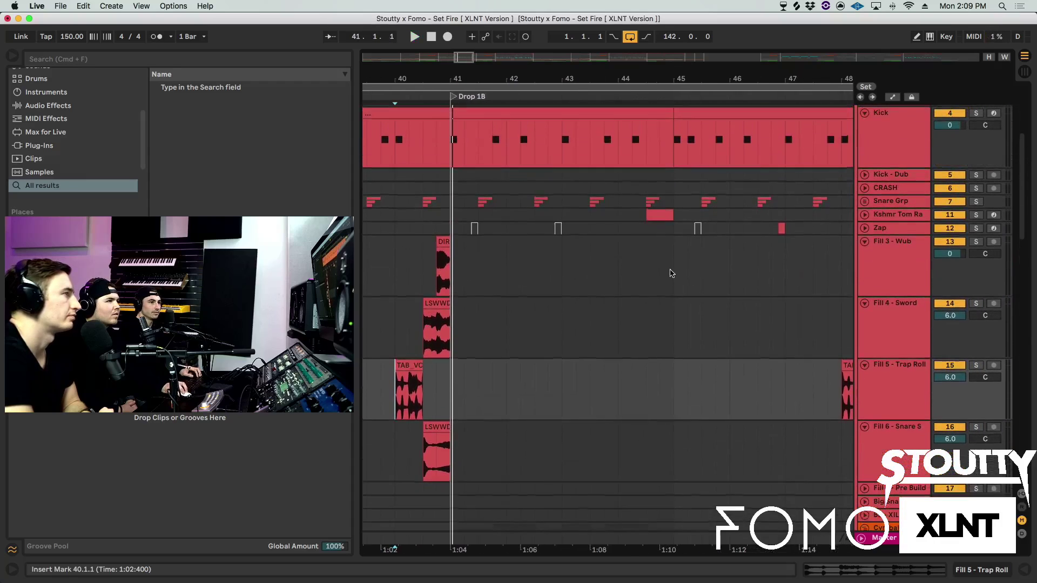
scroll(671, 272, "right", 3)
scroll(669, 272, "up", 1)
scroll(579, 328, "left", 8)
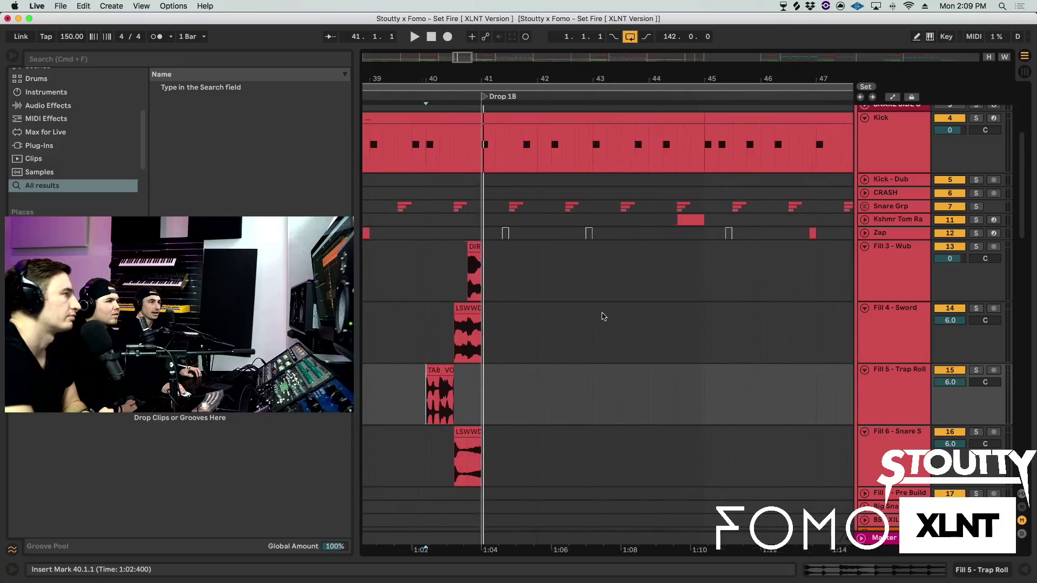
left_click(484, 239)
scroll(482, 243, "left", 5)
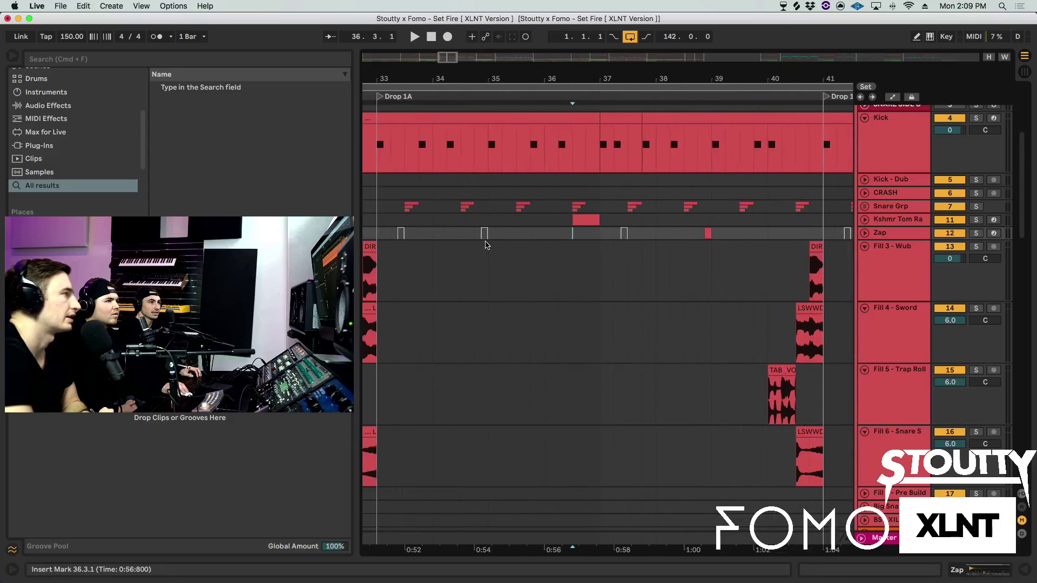
- Examine where the fill clips repeat at the section boundaries across the whole arrangement
scroll(651, 70, "down", 5)
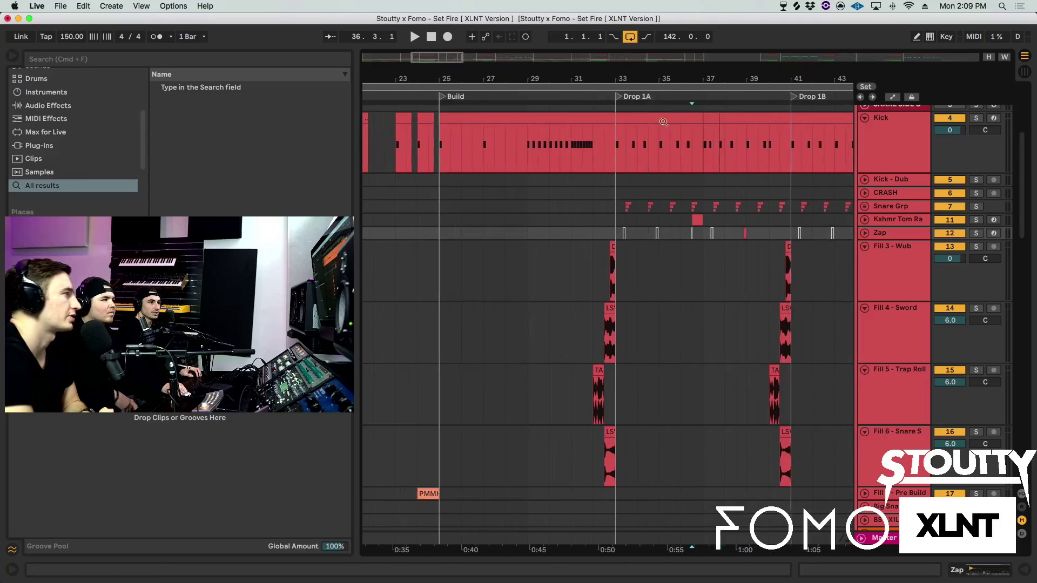
scroll(607, 308, "down", 3)
scroll(607, 309, "right", 15)
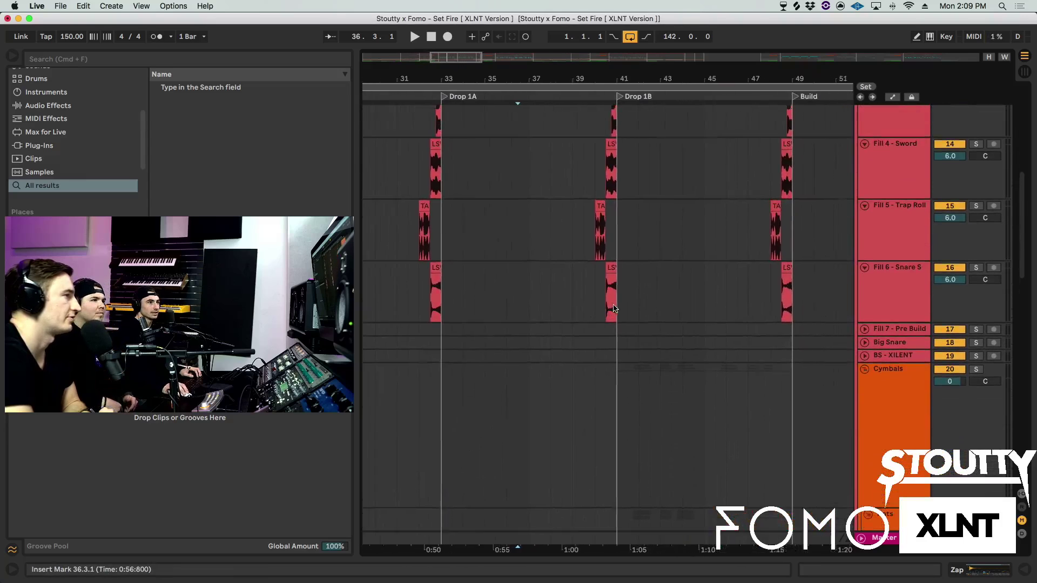
scroll(594, 79, "down", 5)
scroll(634, 301, "right", 15)
scroll(669, 283, "left", 2)
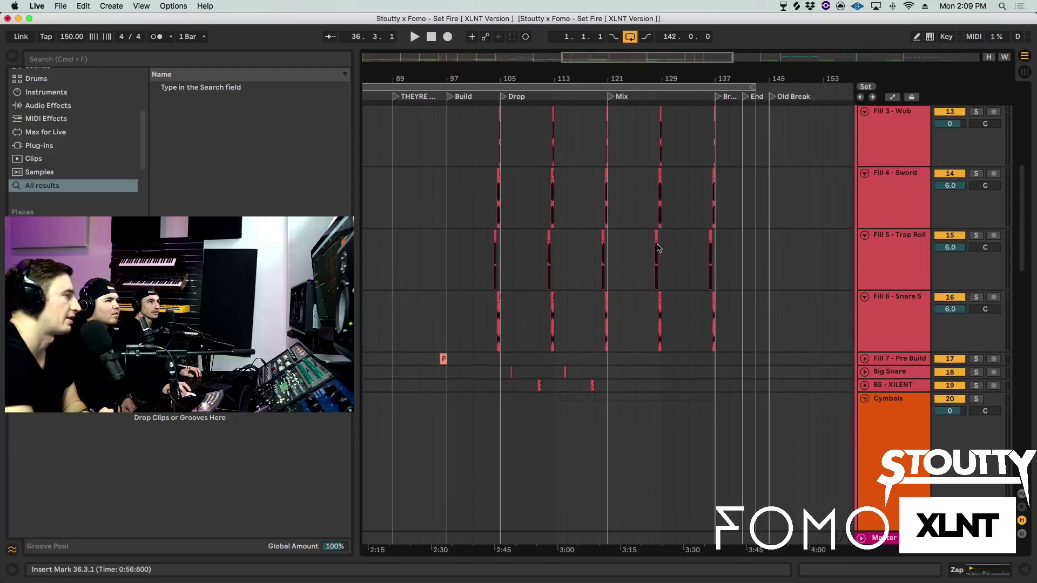
scroll(598, 78, "down", 8)
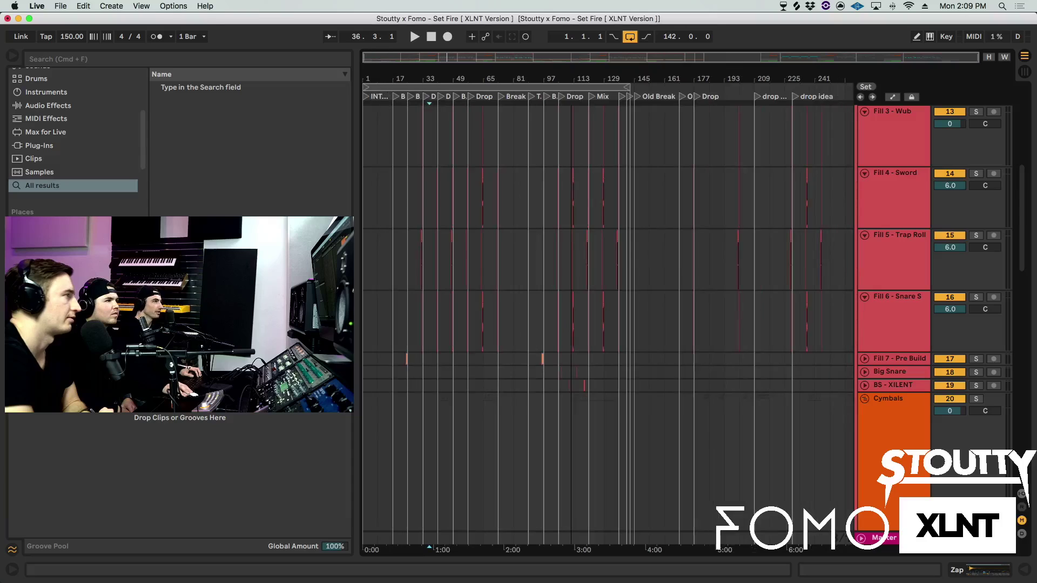
scroll(551, 273, "up", 6)
scroll(553, 273, "up", 5)
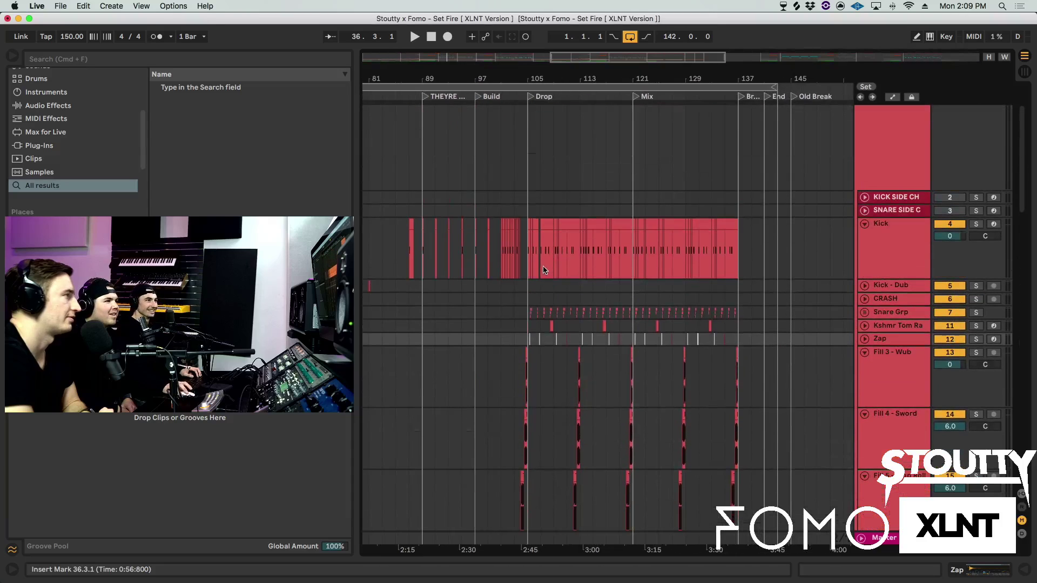
scroll(572, 277, "up", 3)
scroll(573, 278, "down", 5)
scroll(641, 340, "left", 8)
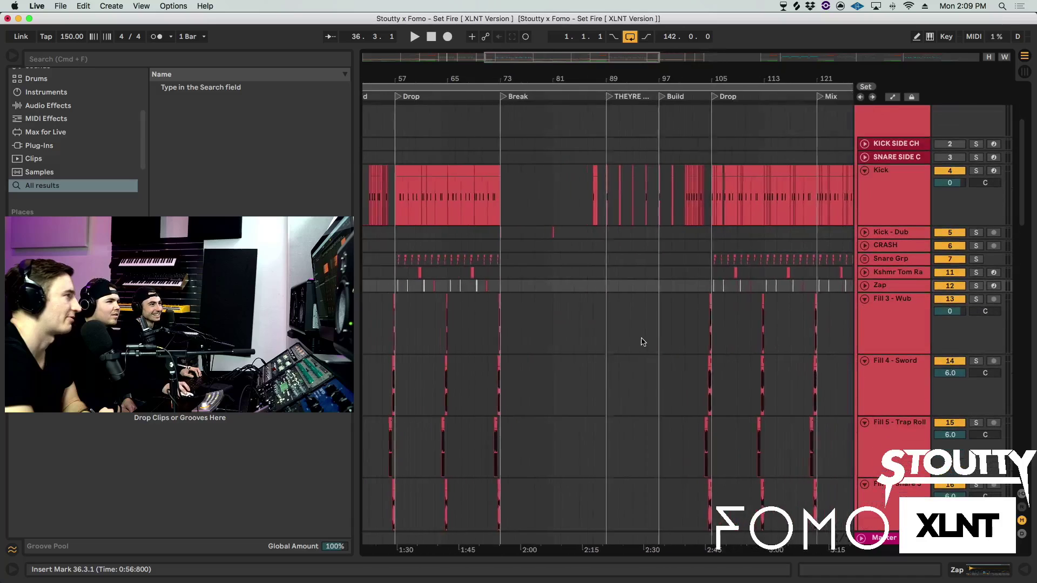
scroll(605, 233, "left", 3)
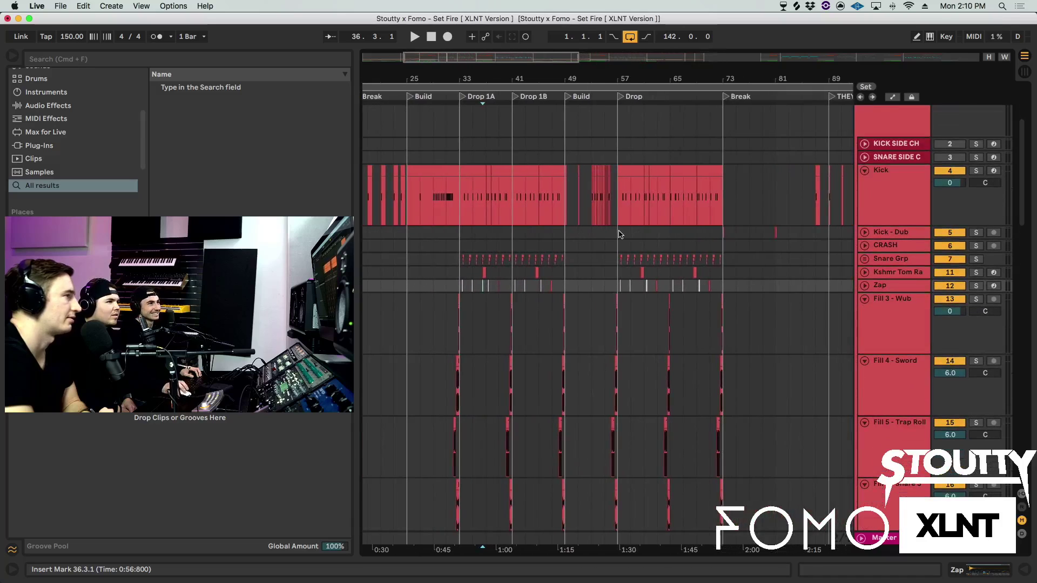
- Show the Drop section at bar 57 and fold all the tracks and subgroups inside the DRUMS group
left_click_drag(560, 75, 624, 292)
scroll(556, 302, "down", 10)
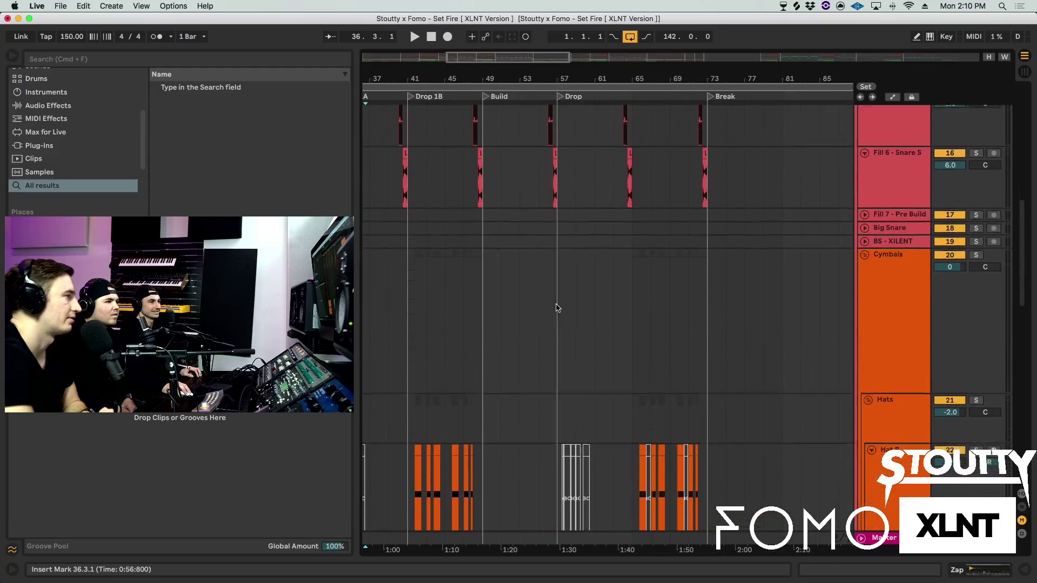
left_click(865, 205)
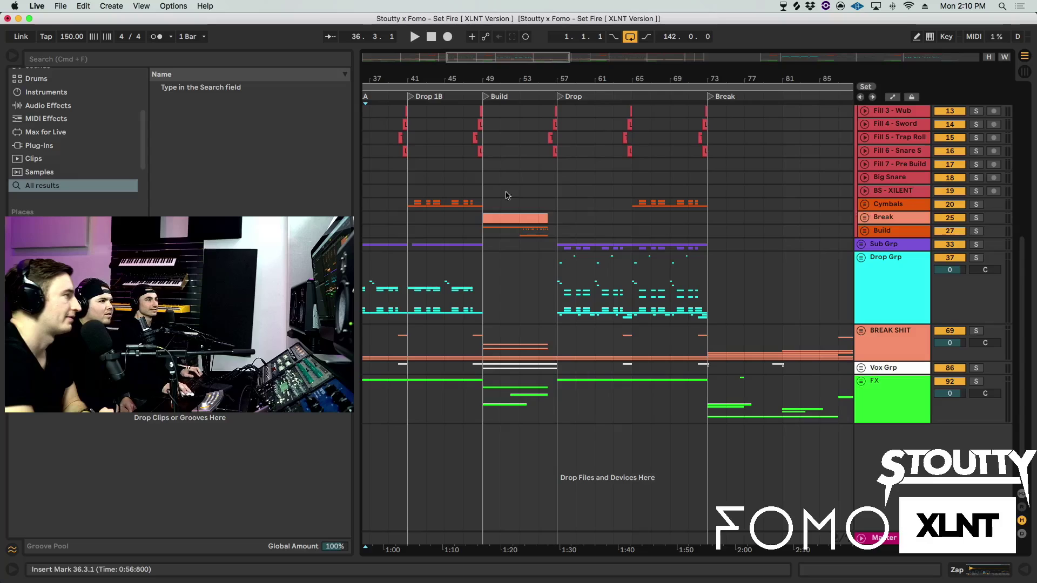
- Solo the DRUMS group and play the Drop from 57.1.1, then from 65.1.1
left_click(552, 177)
scroll(967, 124, "up", 7)
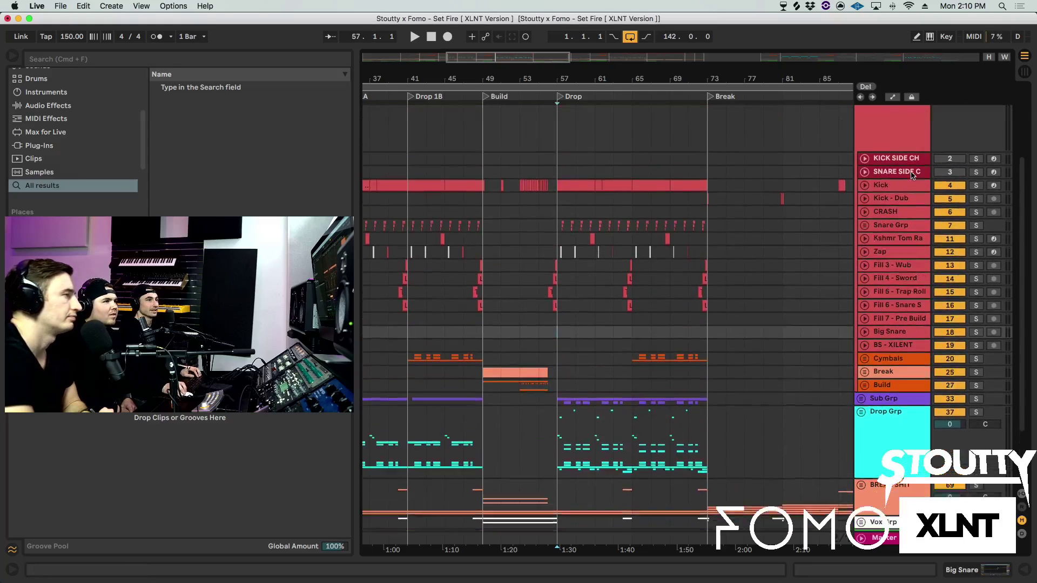
scroll(968, 129, "up", 1)
left_click(976, 111)
key("space")
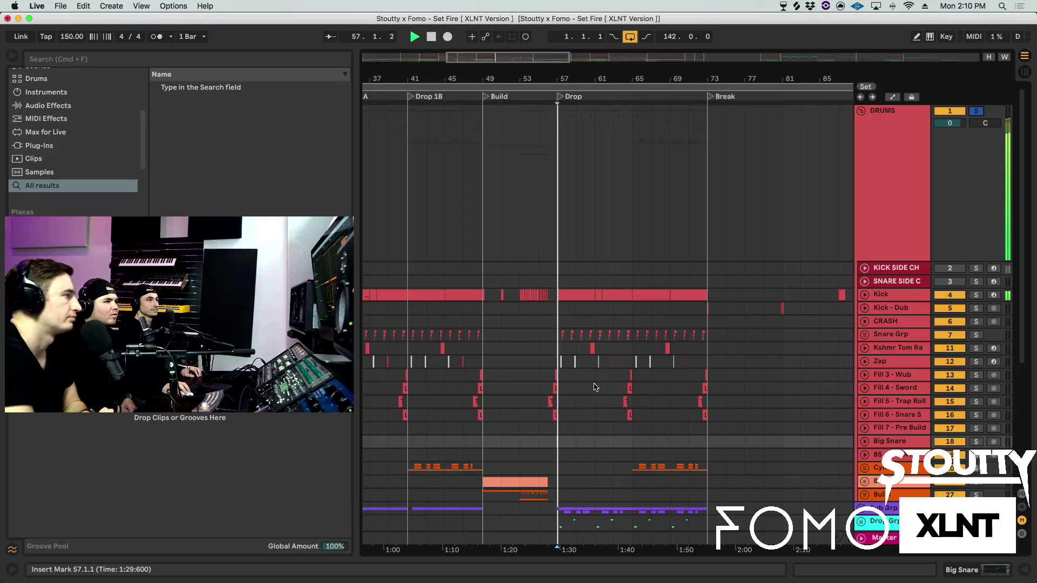
left_click(632, 434)
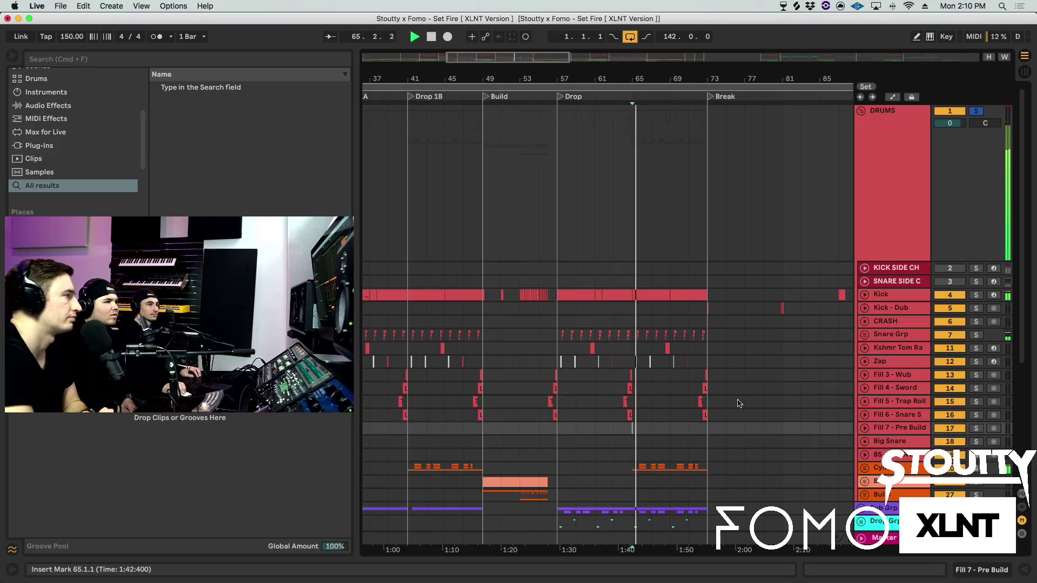
- Unfold the Cymbals group and examine the hat and ride clips between bar 65 and the Break during playback
scroll(747, 394, "down", 10)
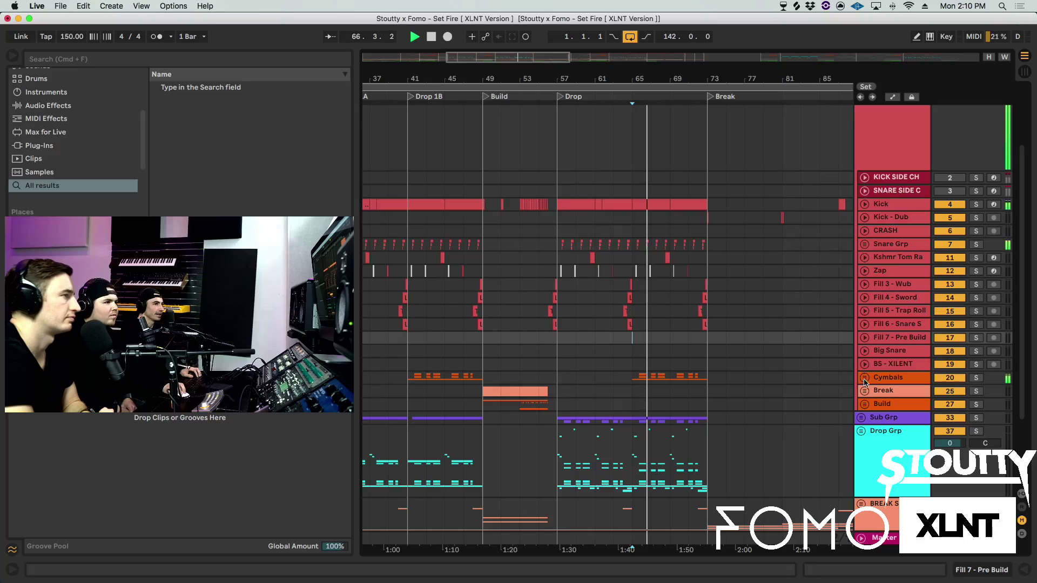
scroll(816, 384, "down", 5)
scroll(745, 360, "down", 10)
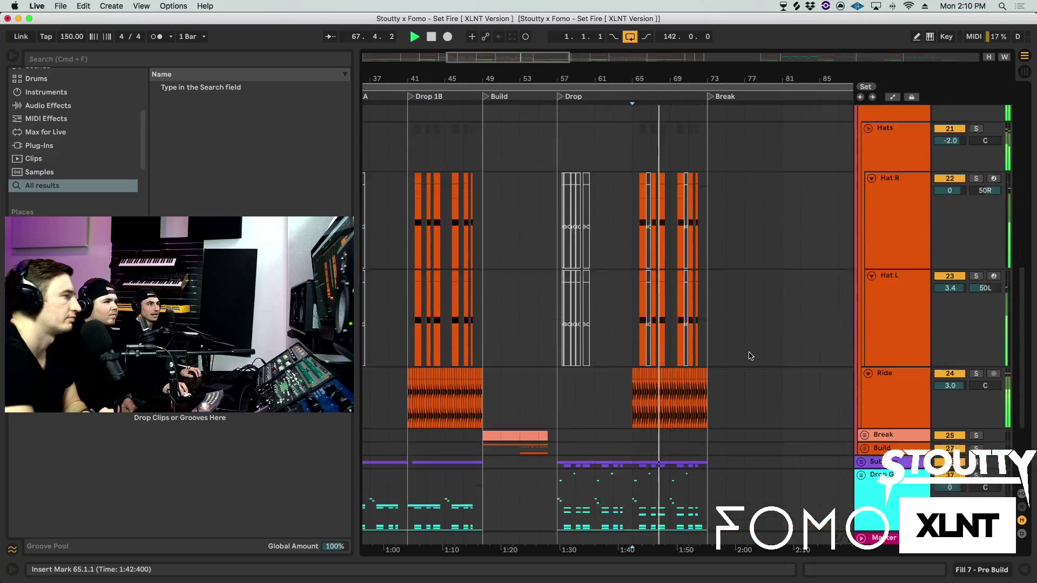
key("plus")
key("plus")
key("plus")
key("plus")
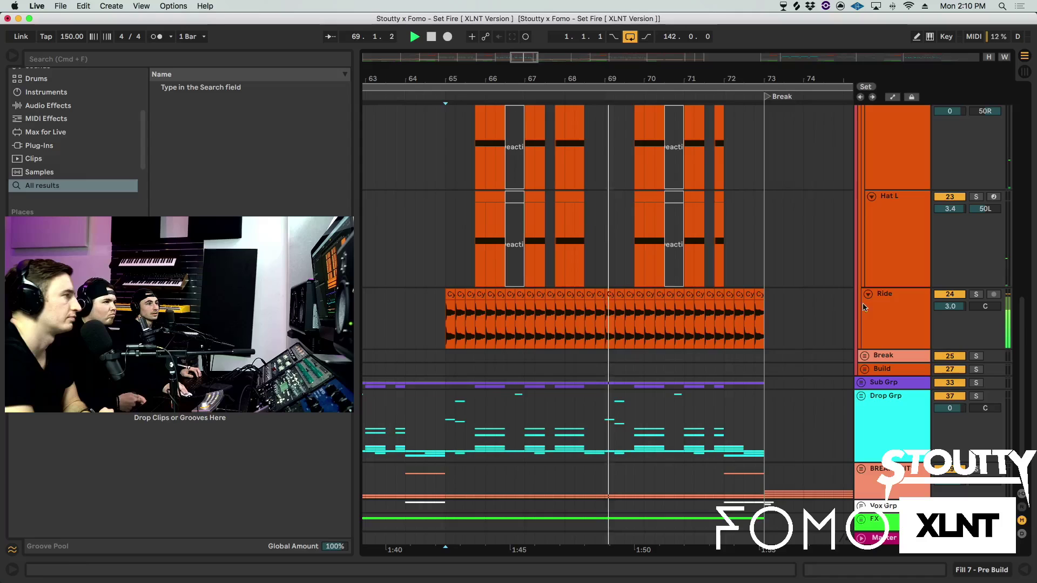
scroll(593, 219, "up", 2)
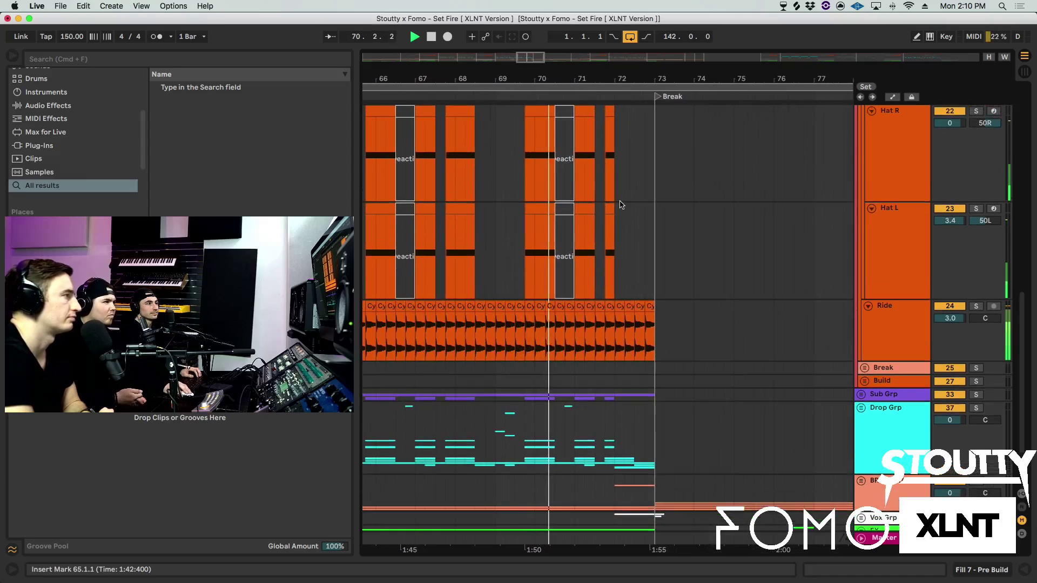
- Open the Hat R track's device chain and its SerumFX plug-in window, dismiss the version error and close the plug-in
scroll(618, 203, "right", 2)
left_click(769, 279)
left_click(899, 192)
double_click(899, 196)
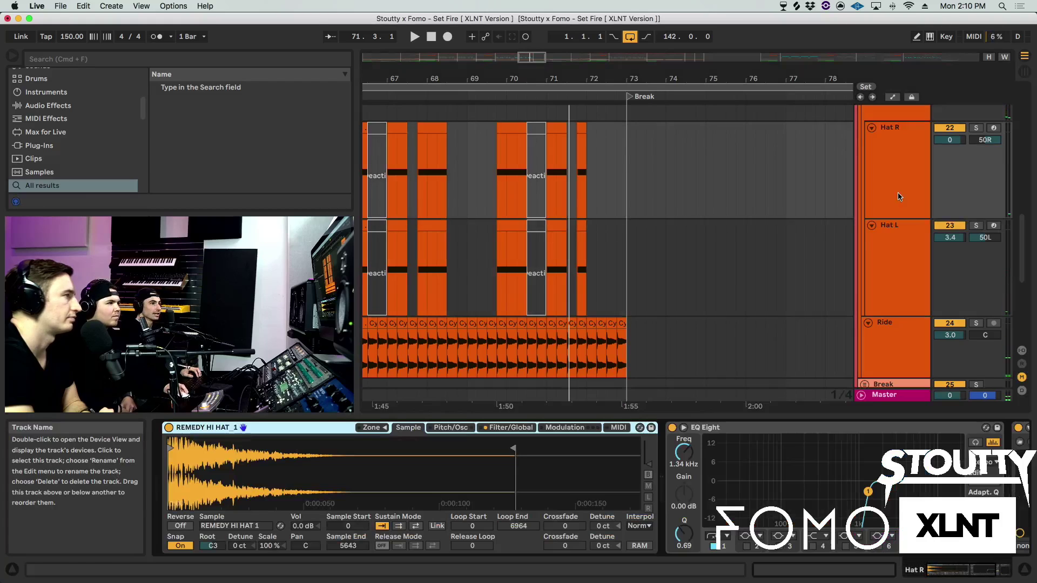
scroll(780, 270, "up", 1)
scroll(794, 551, "right", 5)
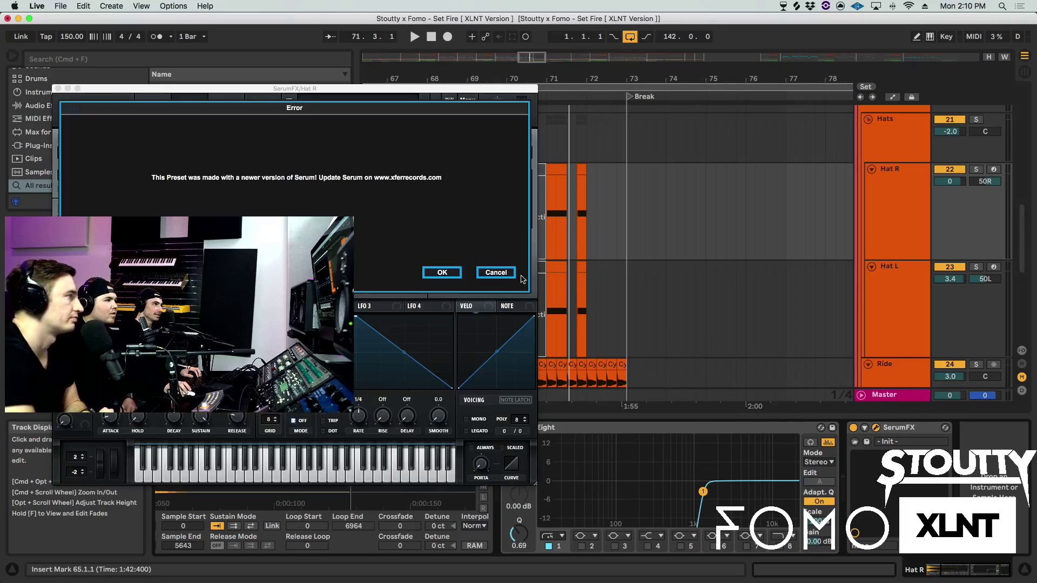
left_click(441, 272)
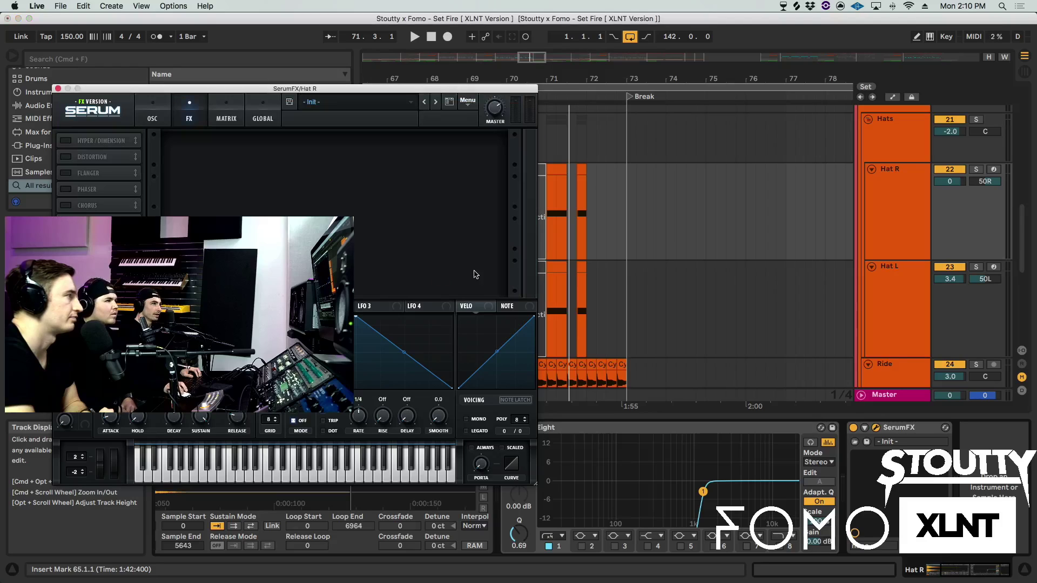
left_click(57, 88)
scroll(539, 259, "left", 2)
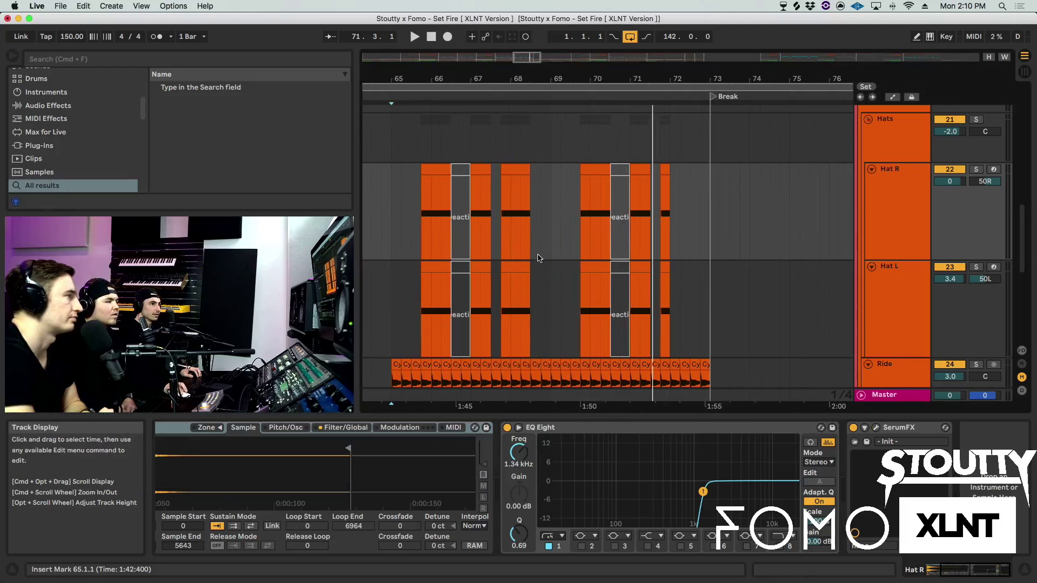
- Solo the Hats group with its Hat R and Hat L tracks unfolded, and play it from 65.1.1
left_click(868, 119)
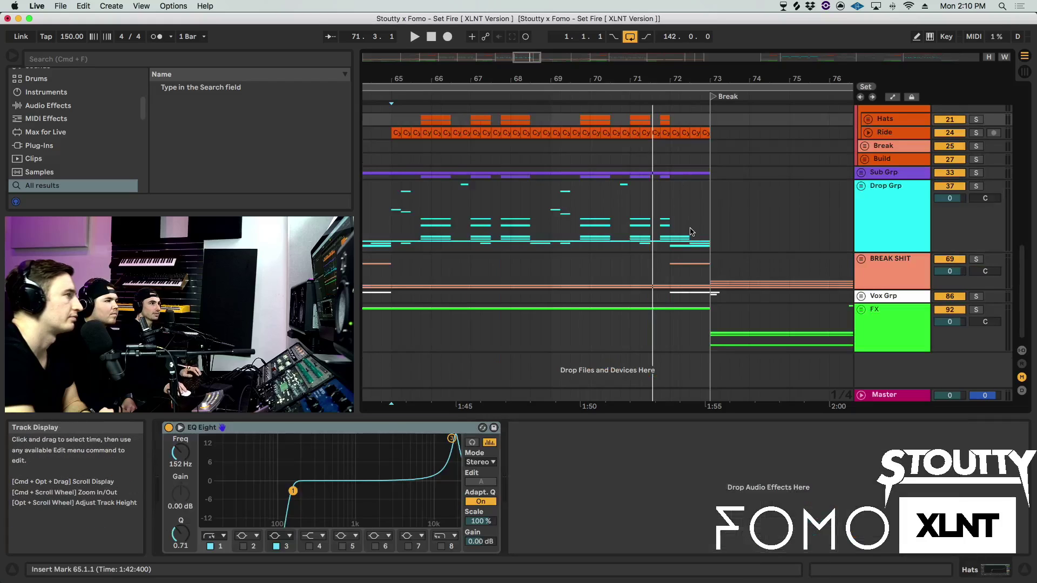
scroll(643, 223, "down", 5)
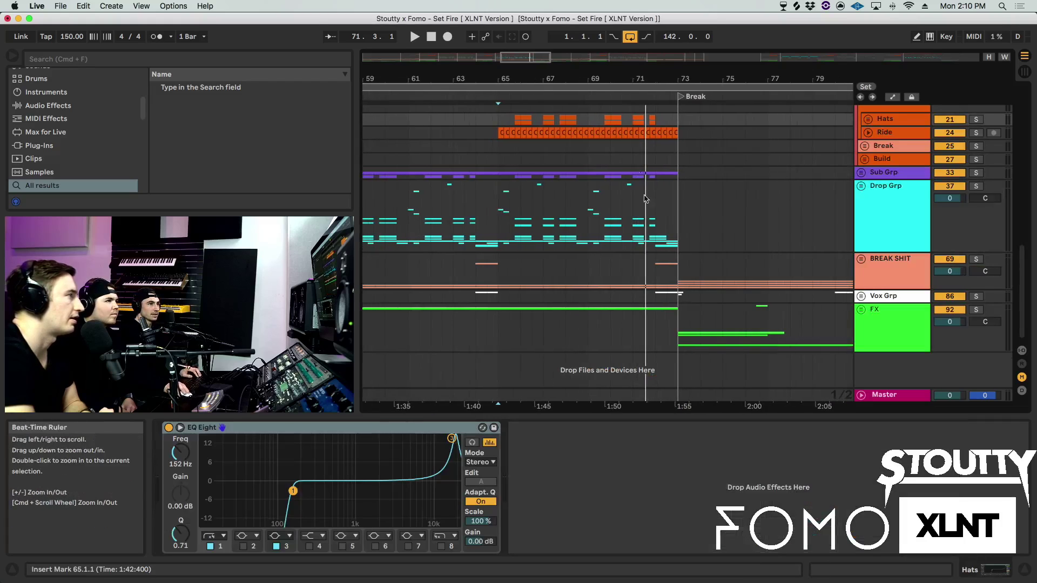
scroll(642, 223, "up", 5)
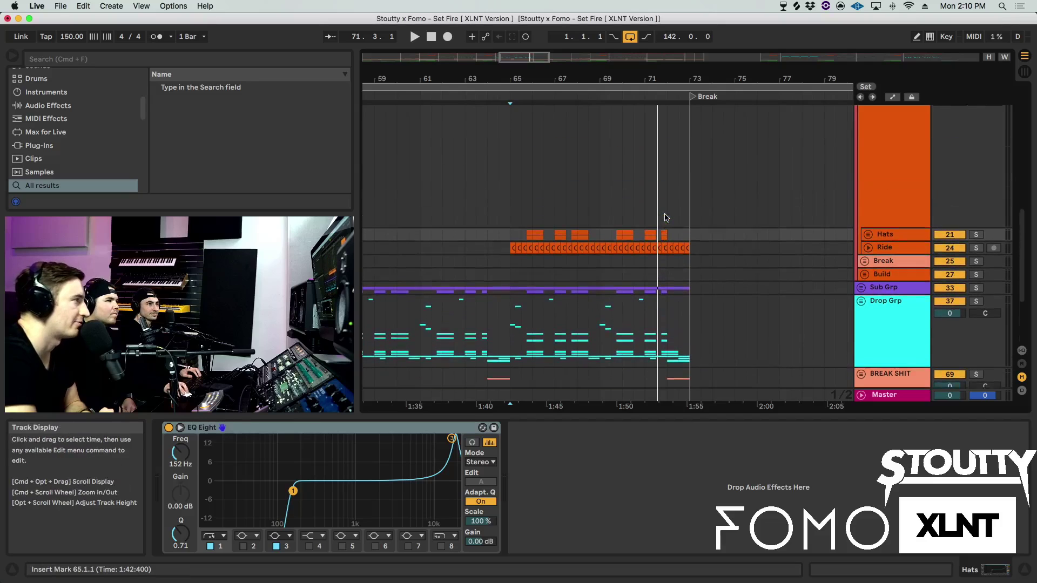
left_click(868, 239)
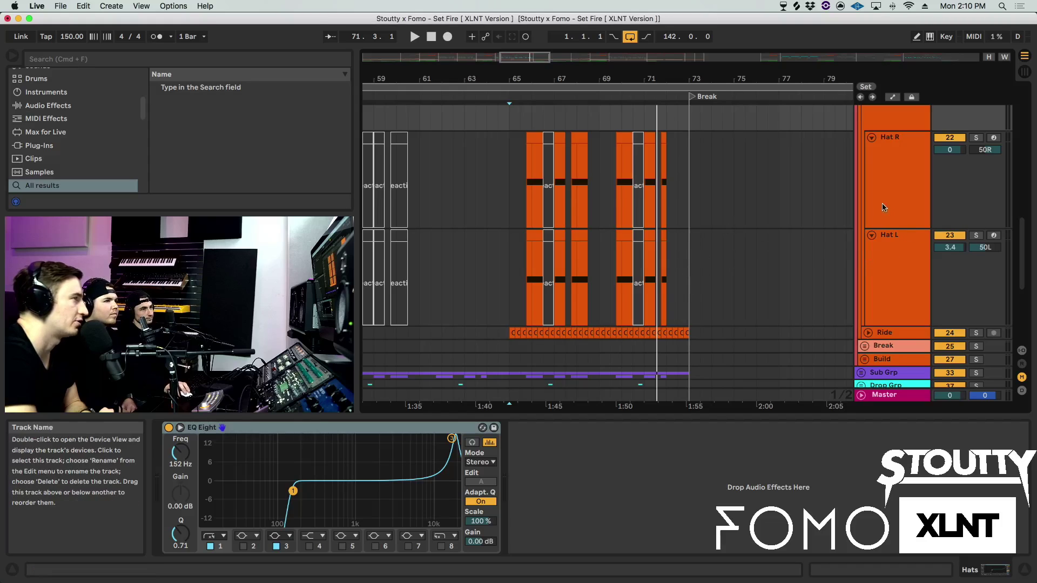
scroll(890, 213, "up", 2)
key("space")
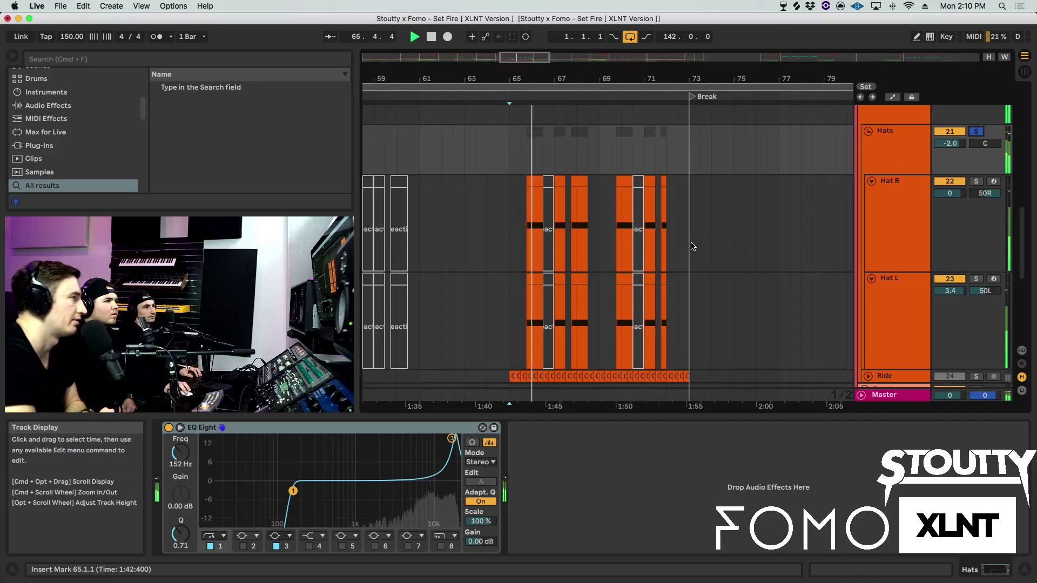
scroll(755, 255, "down", 3)
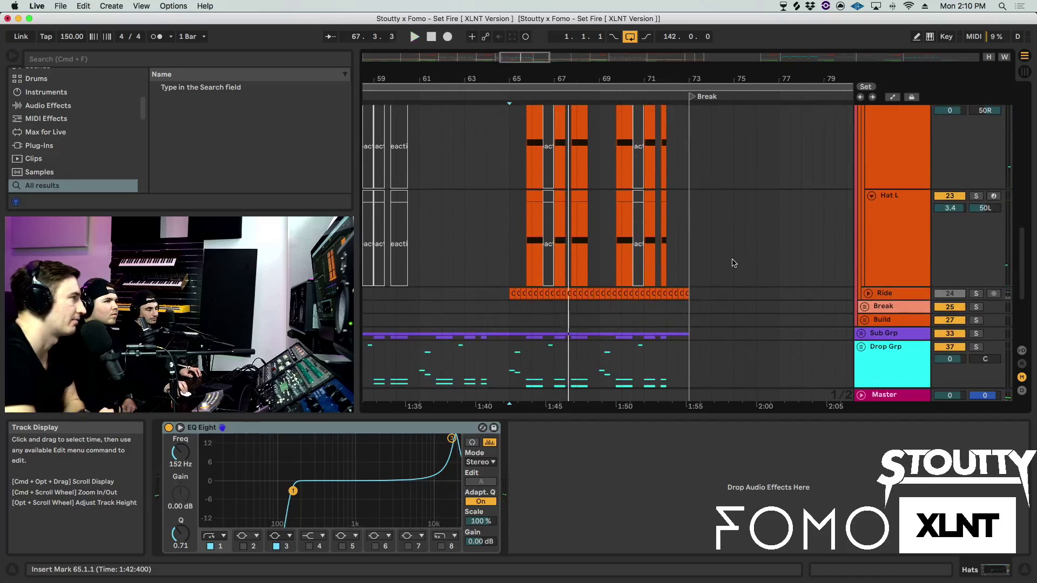
- Fold the whole DRUMS group and unfold the Sub Grp to show its tracks over the Drop section
scroll(737, 255, "down", 3)
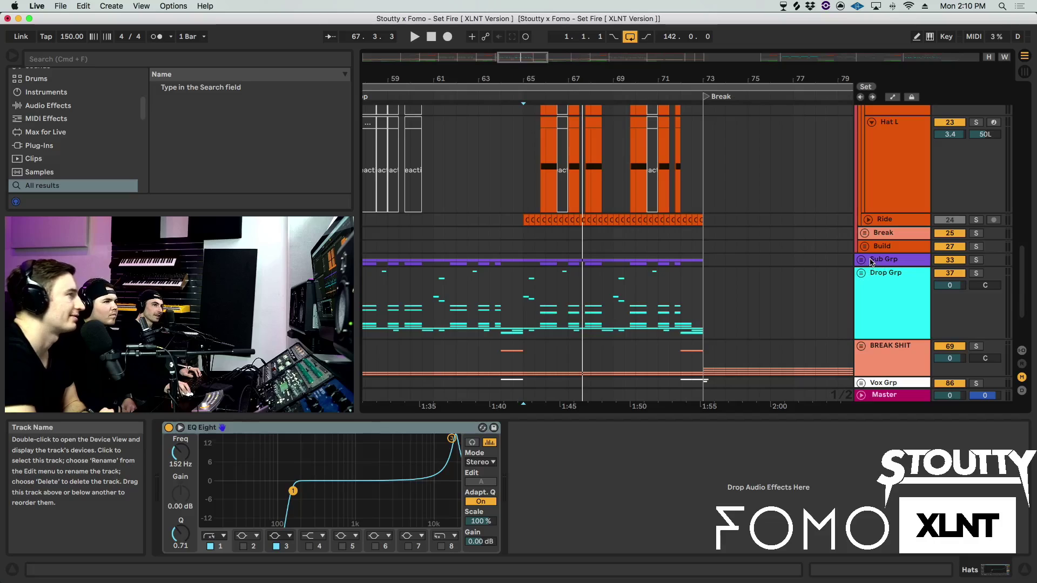
scroll(867, 189, "up", 10)
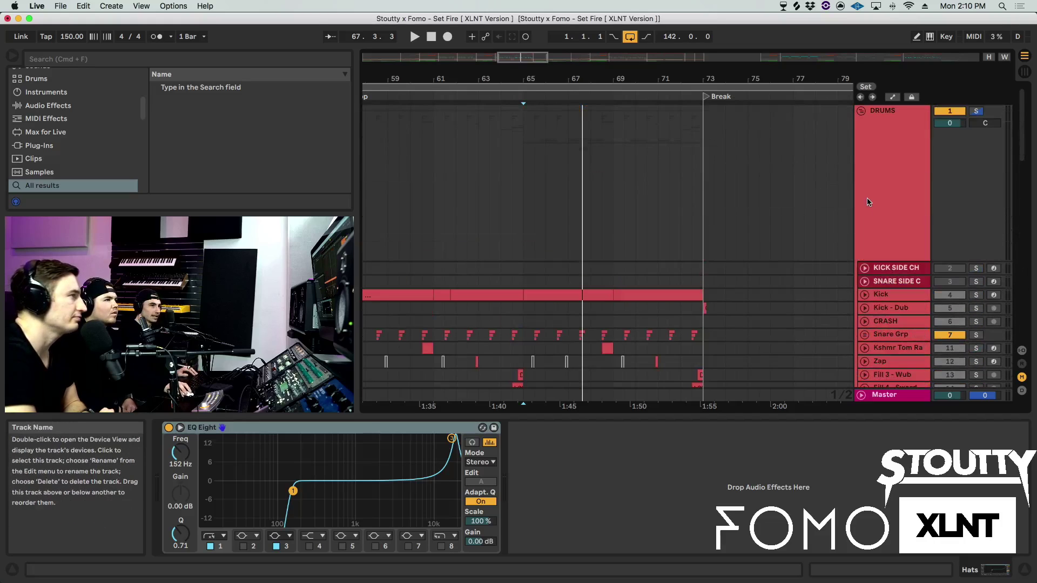
left_click(861, 111)
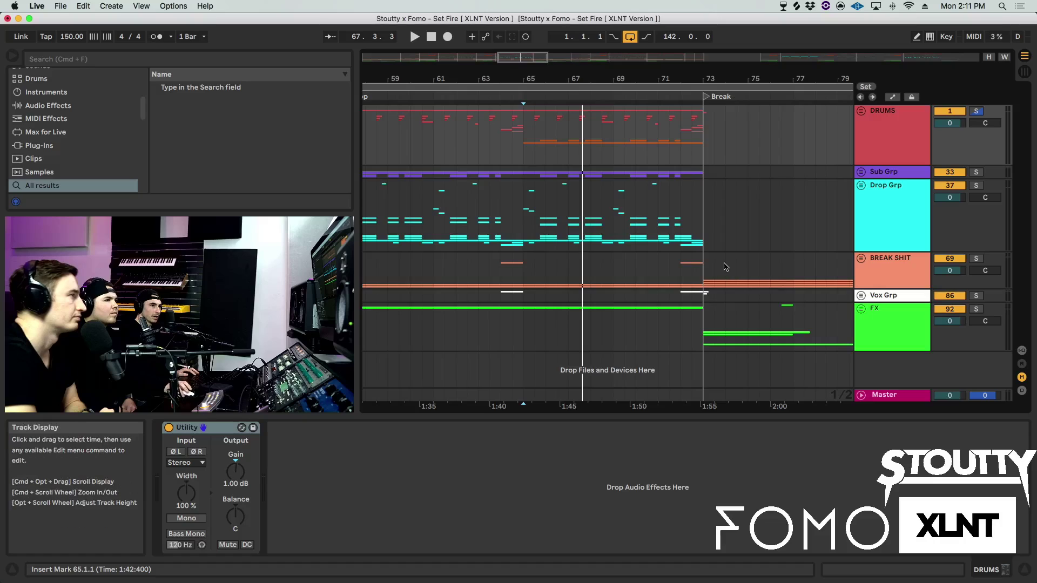
scroll(787, 232, "left", 2)
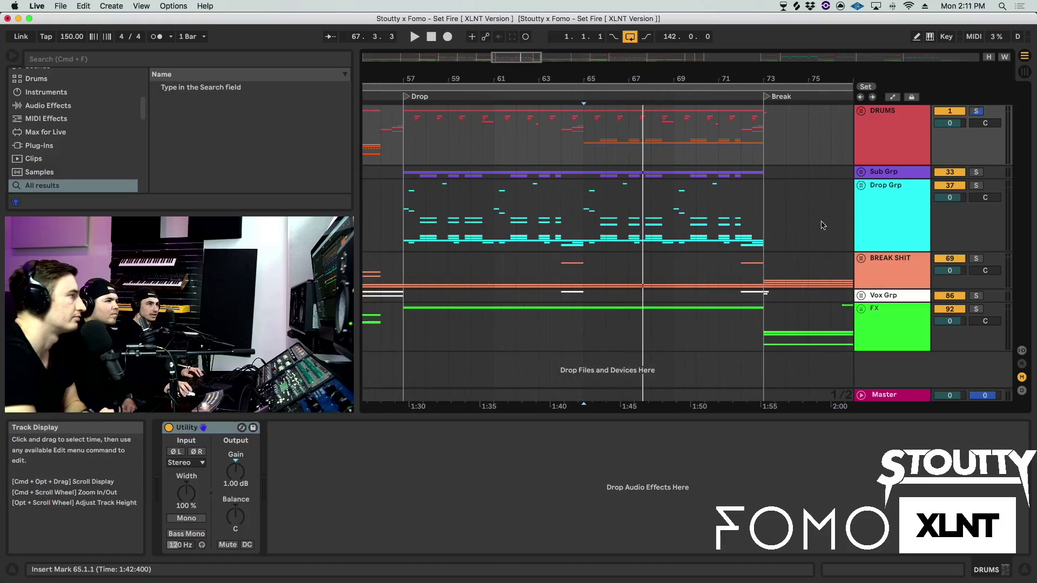
left_click(861, 172)
scroll(810, 205, "left", 2)
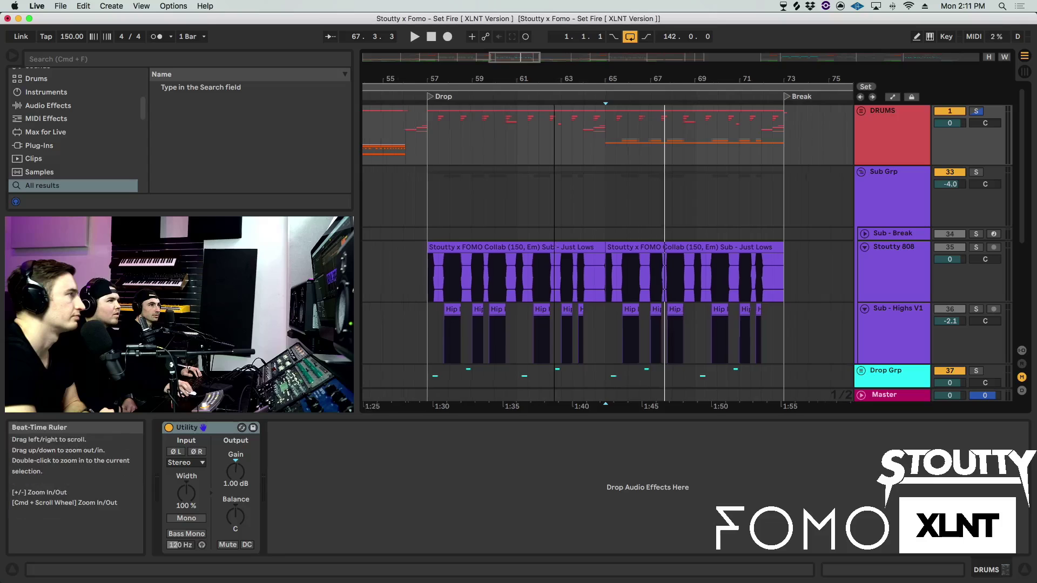
- Solo the Stoutty 808 track and play Drop 1A from 33.1.1, then from 33.3.1
left_click_drag(540, 82, 559, 77)
scroll(536, 238, "left", 6)
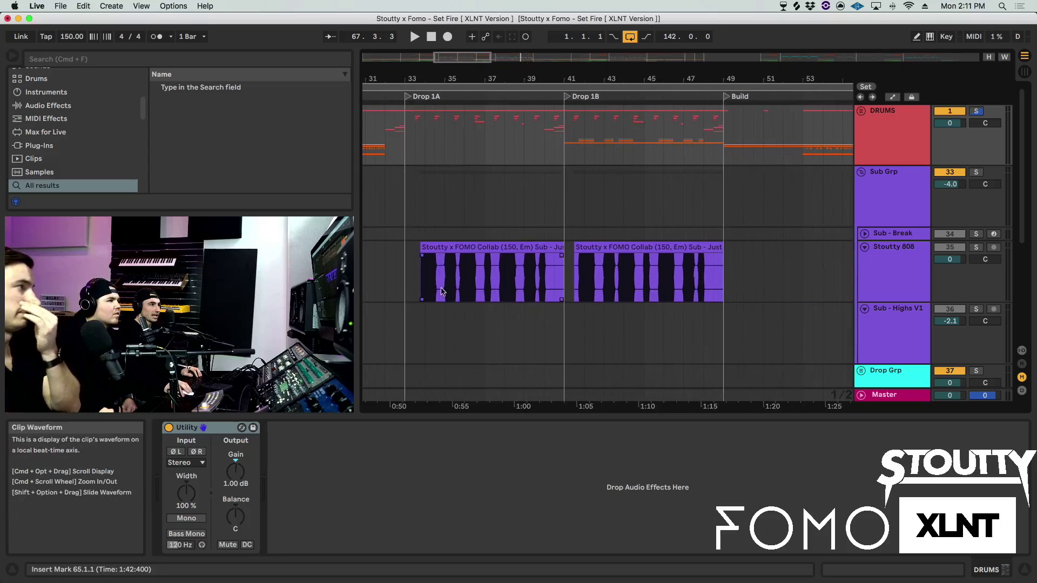
left_click(422, 290)
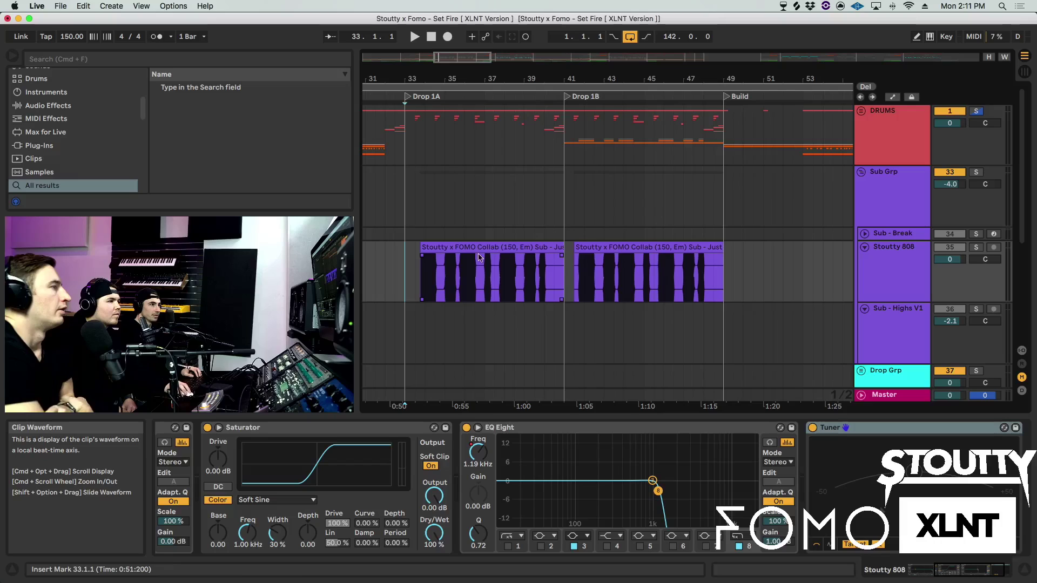
left_click(976, 247)
left_click_drag(429, 81, 427, 100)
scroll(357, 513, "left", 6)
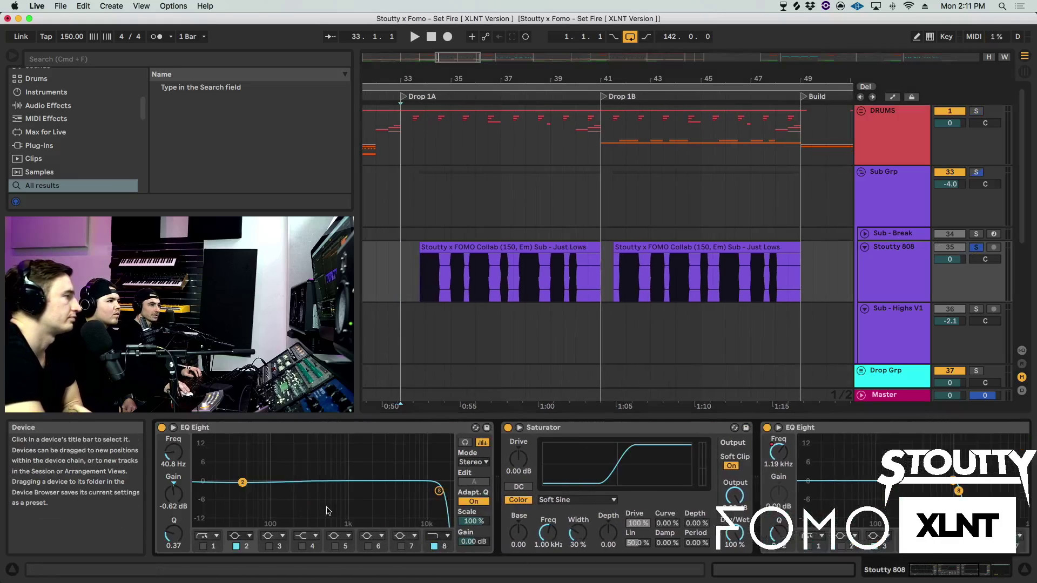
scroll(557, 505, "right", 3)
key("space")
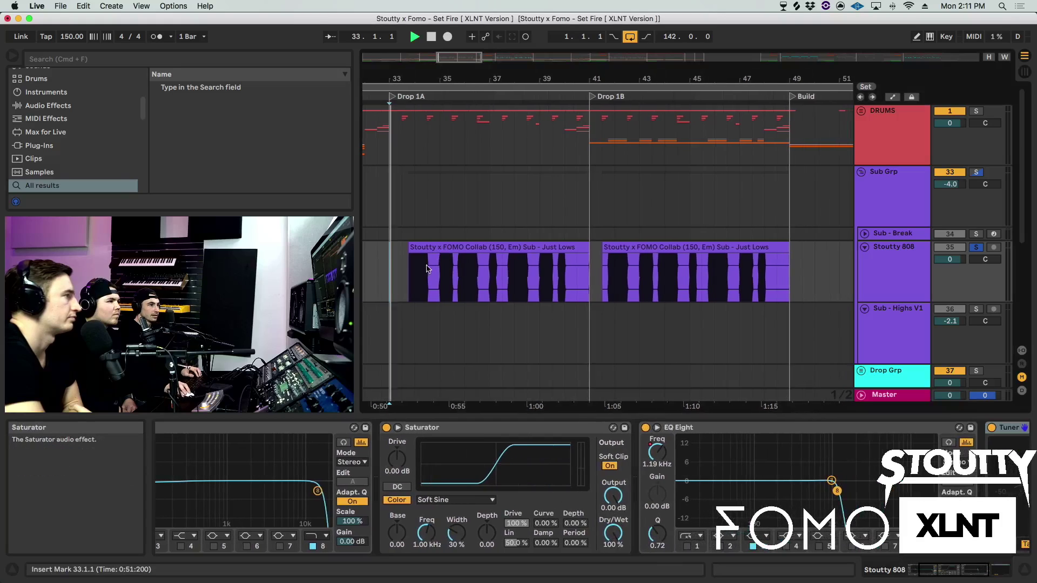
left_click(413, 286)
left_click(403, 273)
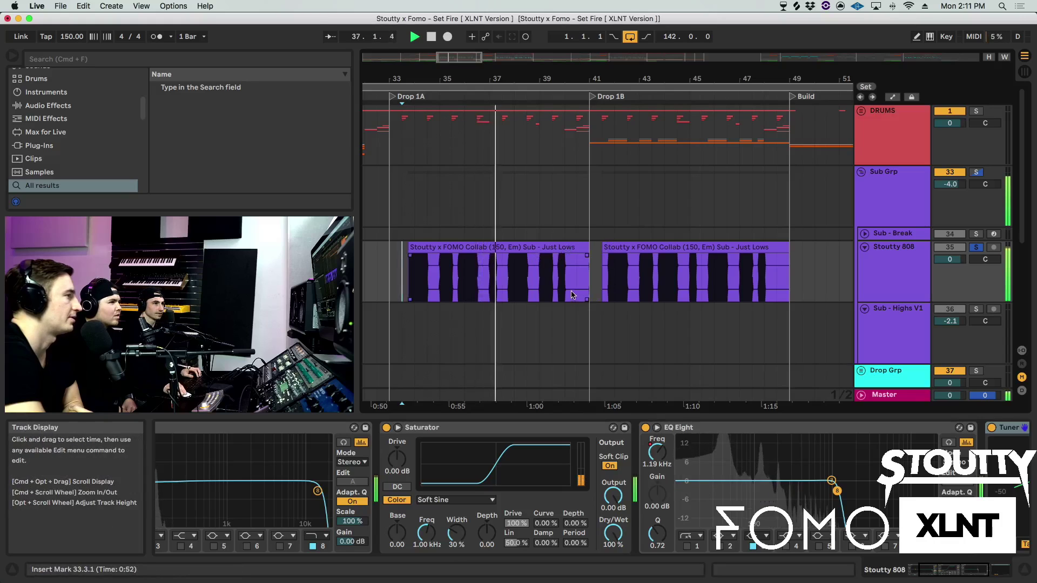
- Play the soloed Stoutty 808 track through Drop 1B from 41.1.1
scroll(567, 270, "right", 3)
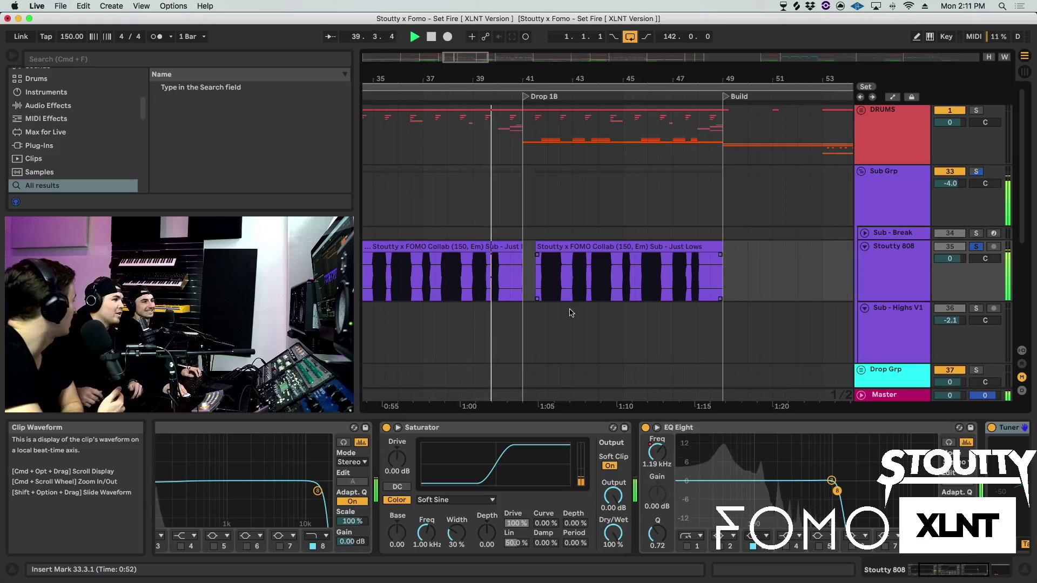
scroll(572, 302, "right", 3)
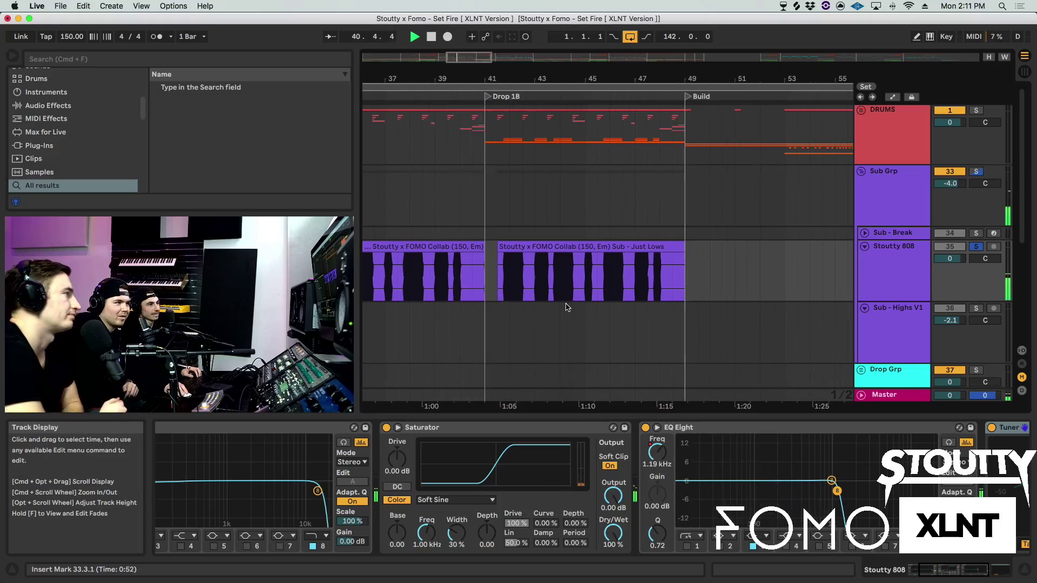
left_click(534, 279)
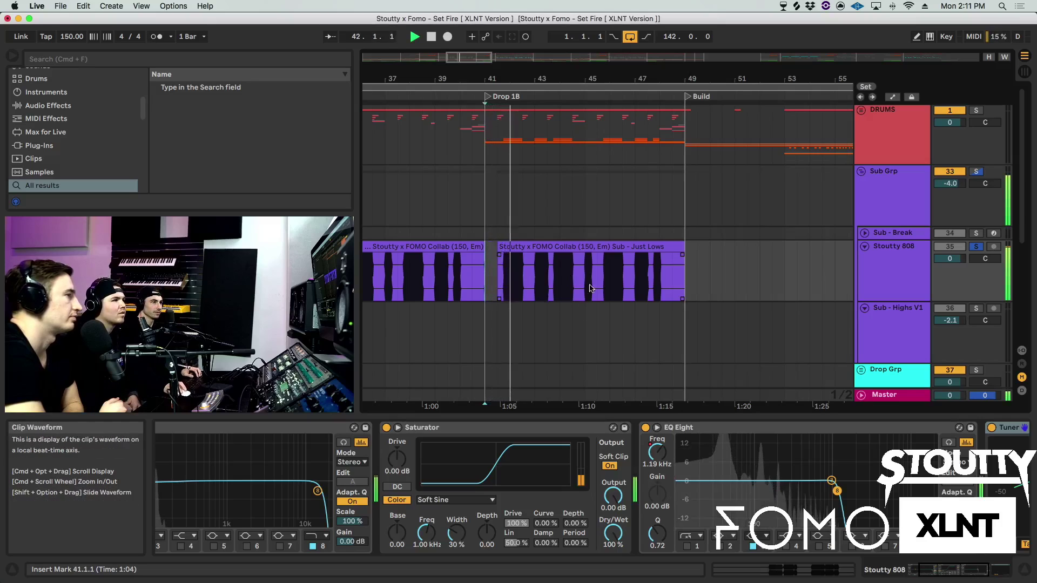
scroll(675, 280, "right", 3)
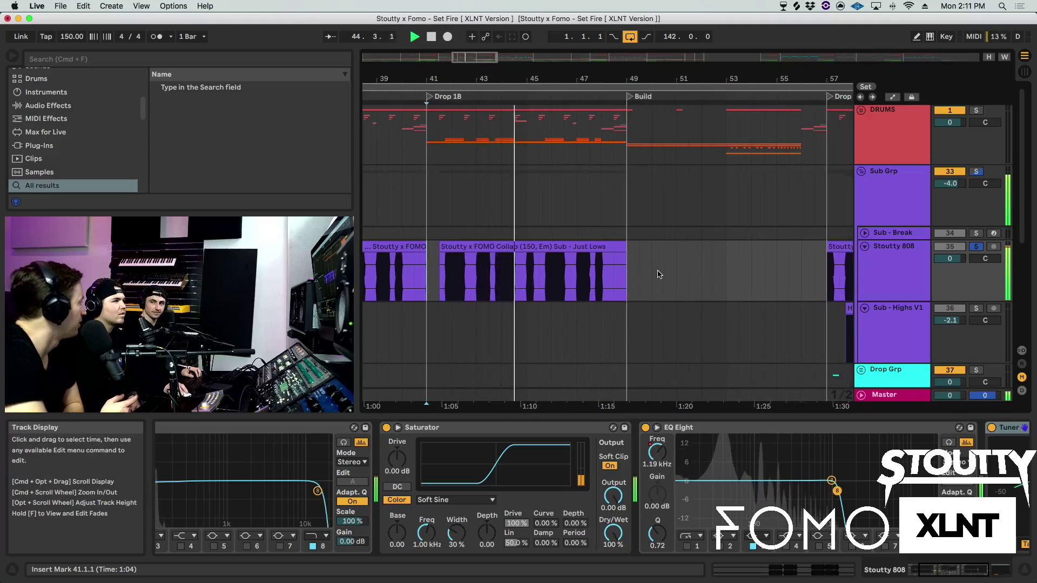
scroll(663, 273, "right", 3)
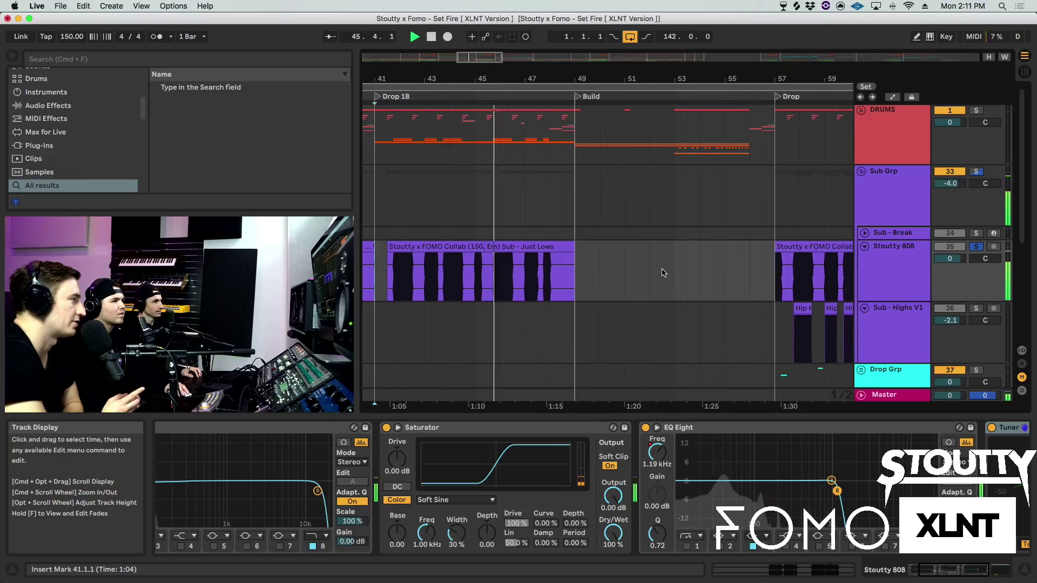
- Solo the Sub - Highs V1 track together with Stoutty 808 and play the Drop from 57.1.1
scroll(663, 273, "right", 8)
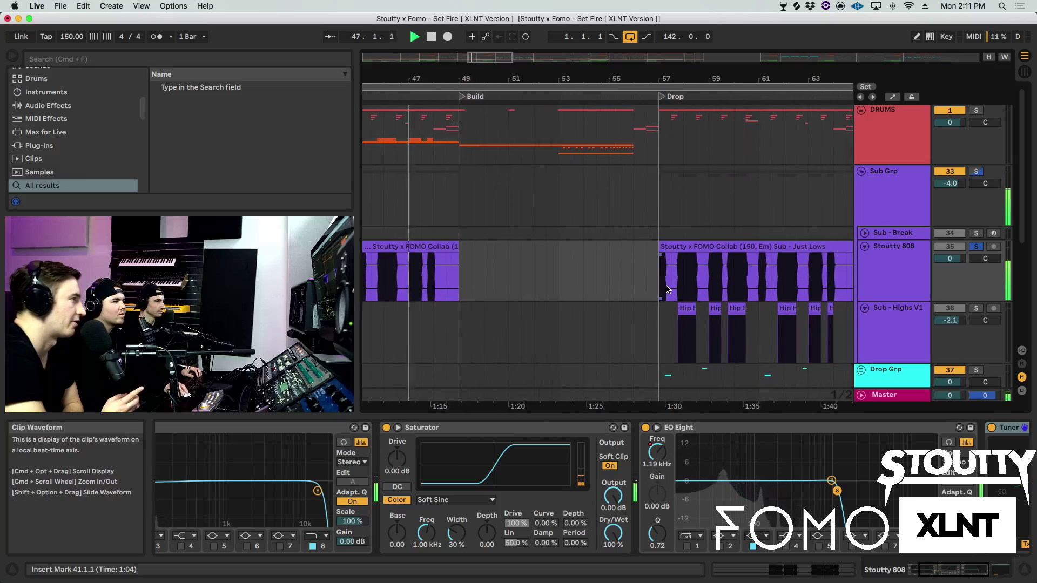
scroll(641, 289, "right", 3)
key("space")
left_click(656, 97)
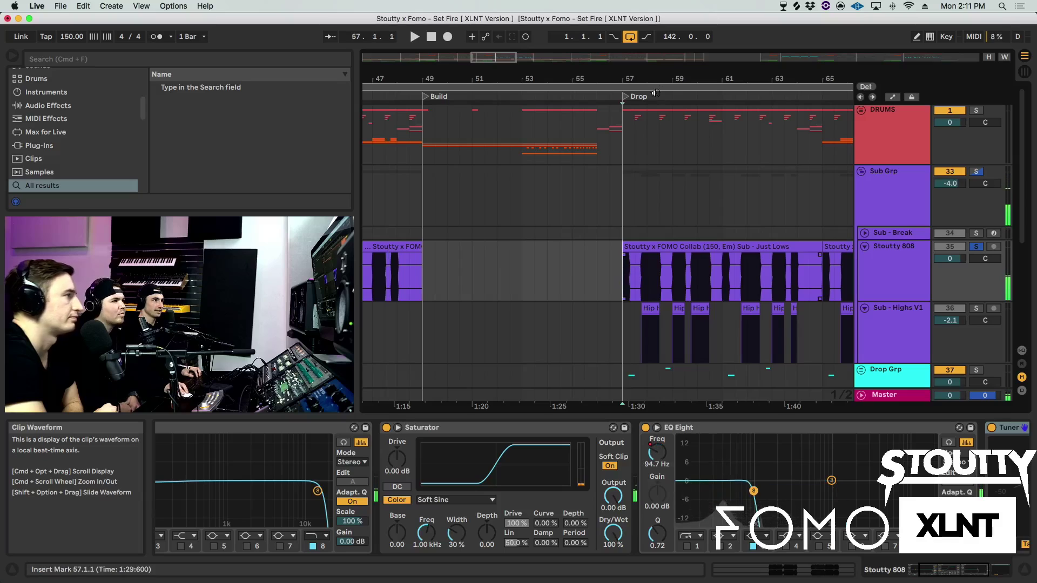
scroll(686, 162, "up", 2)
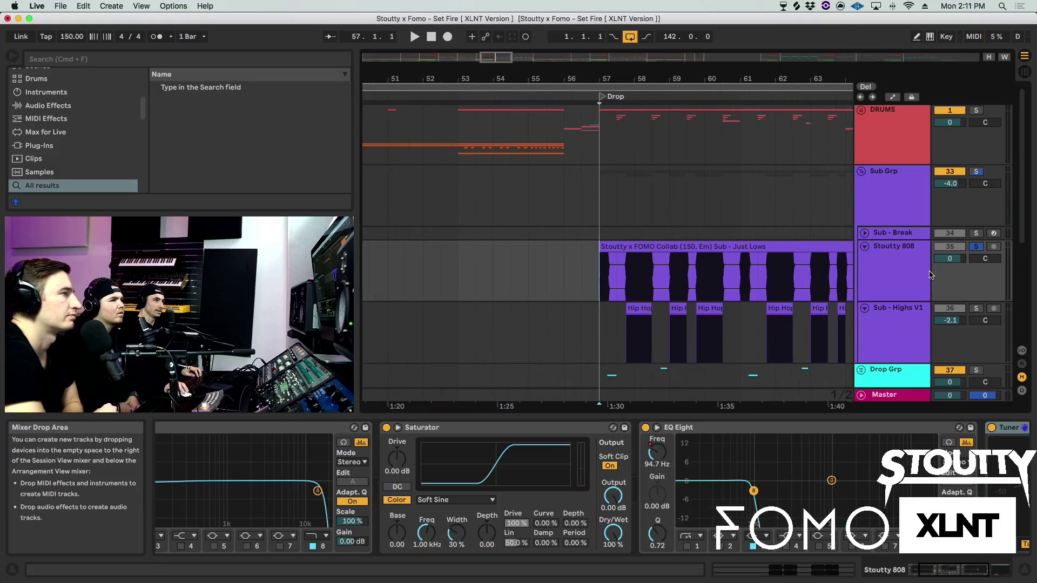
scroll(634, 293, "right", 3)
key("space")
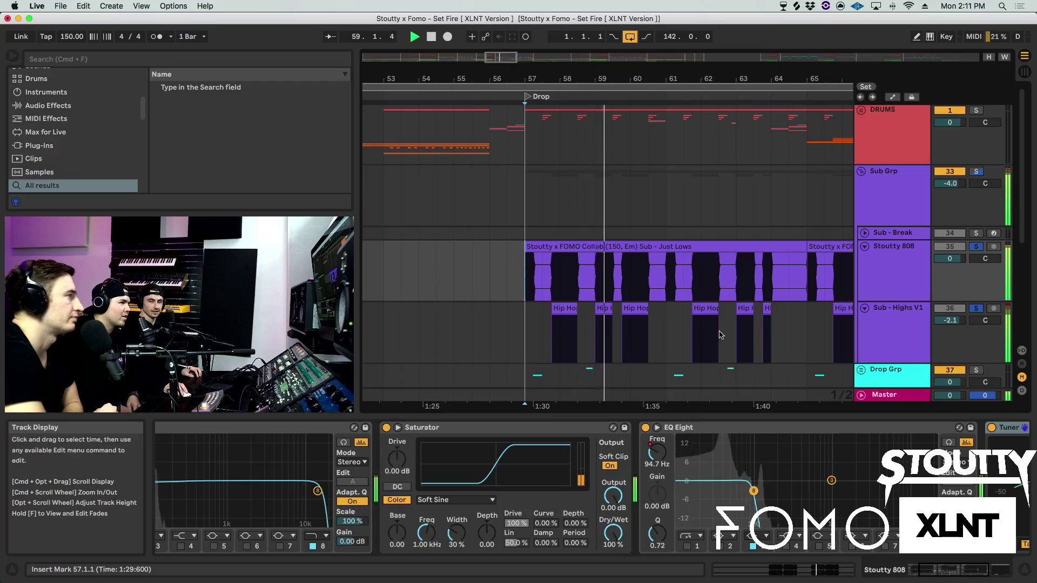
- Show the Sub - Highs V1 device chain, clear the solos, and play the full mix of the Drop from 56.1.1
left_click(896, 330)
left_click(975, 246)
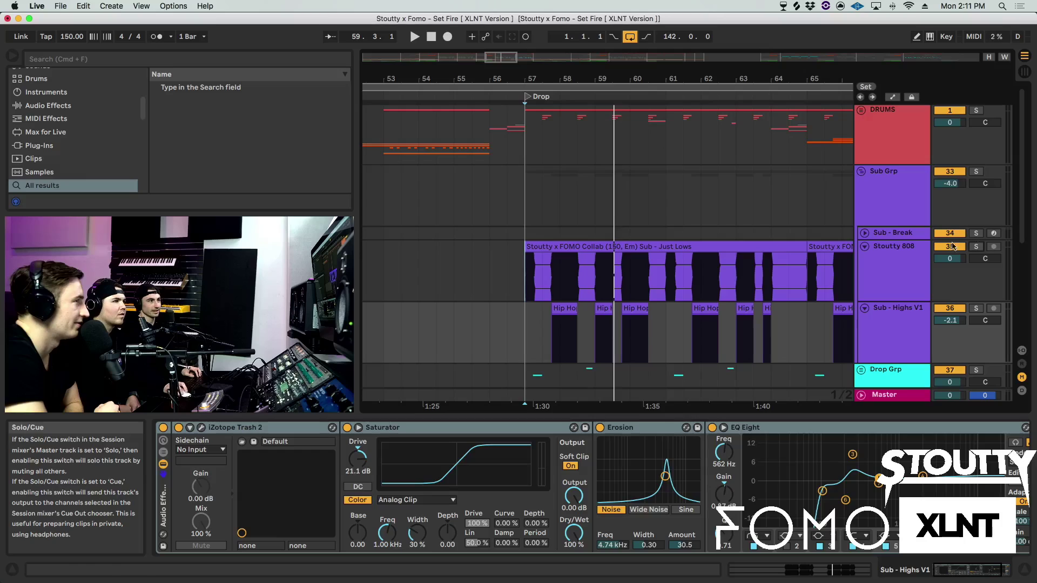
left_click(490, 194)
key("space")
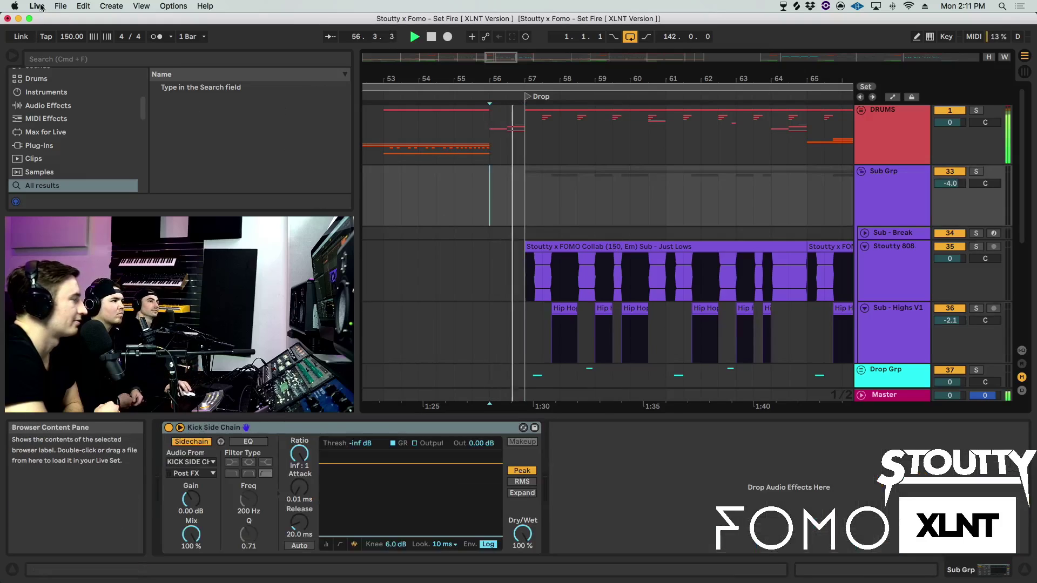
left_click_drag(535, 79, 535, 70)
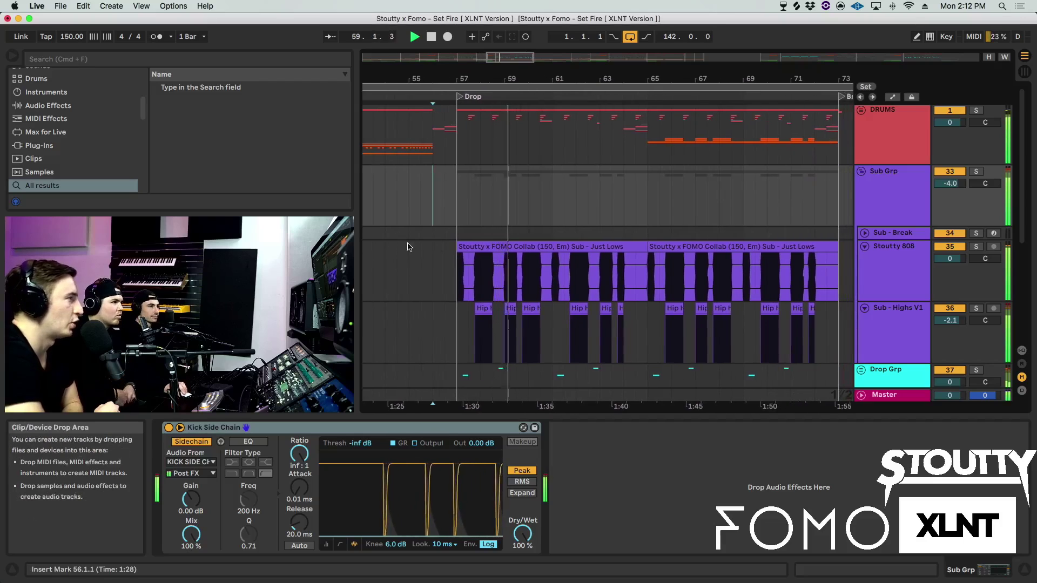
scroll(407, 254, "down", 3)
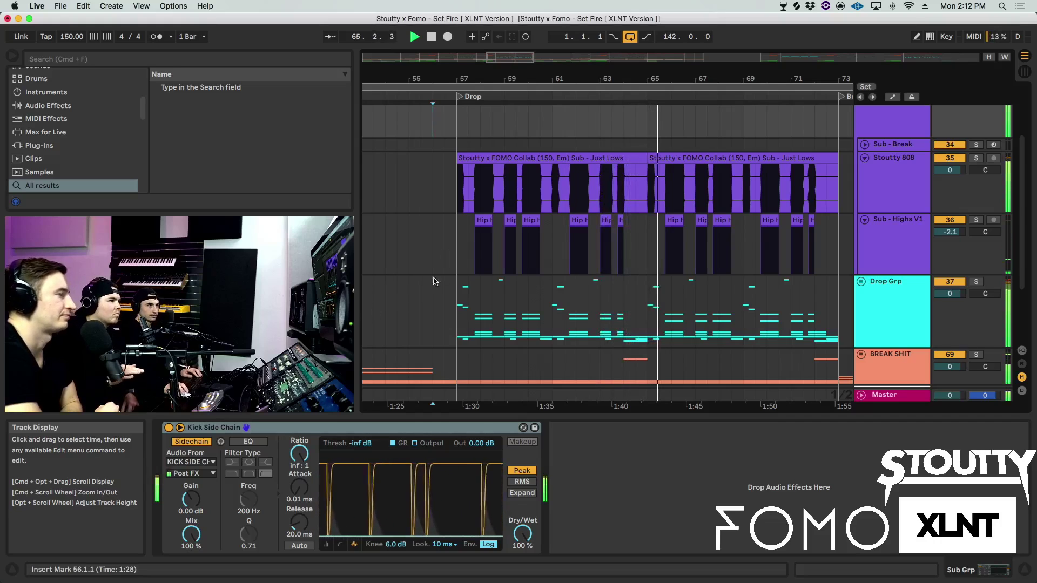
scroll(529, 270, "right", 3)
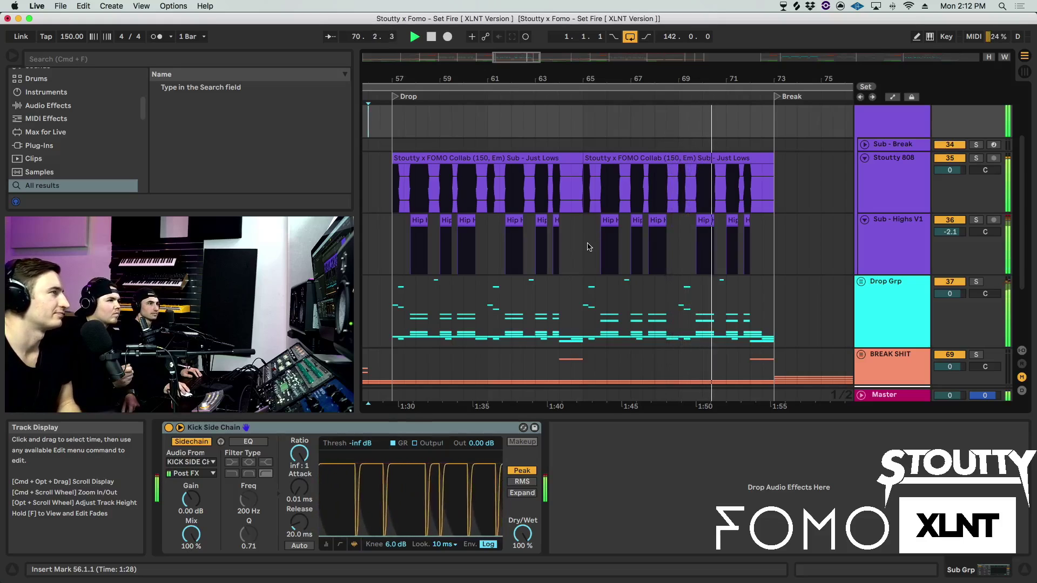
left_click_drag(564, 78, 569, 70)
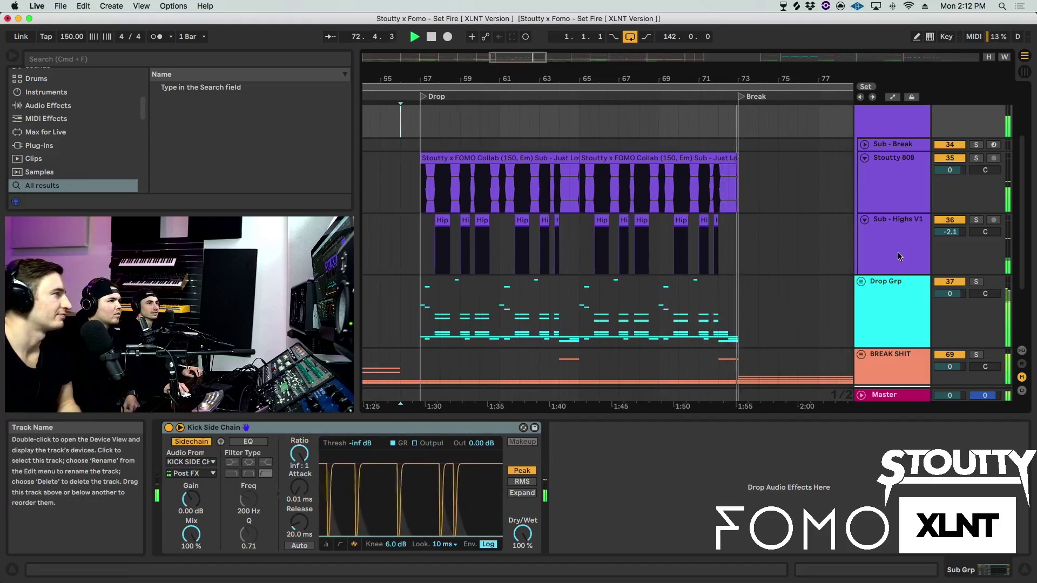
- Compare the Sub - Highs V1 and Stoutty 808 tracks, viewing the 808's device chain from Saturator through EQ Eight to Tuner
left_click(892, 229)
left_click(903, 187)
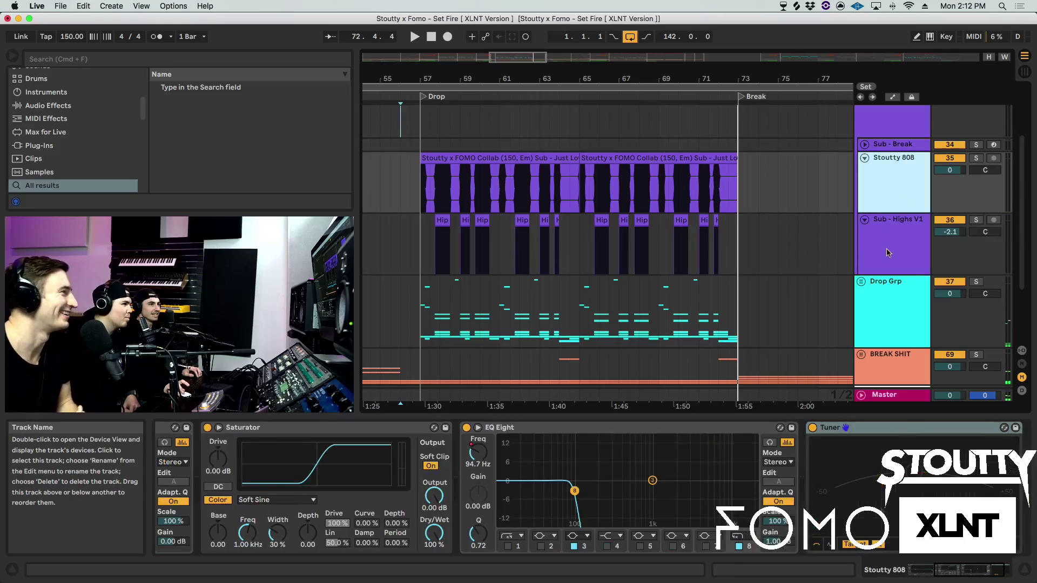
left_click(889, 249)
left_click(887, 186)
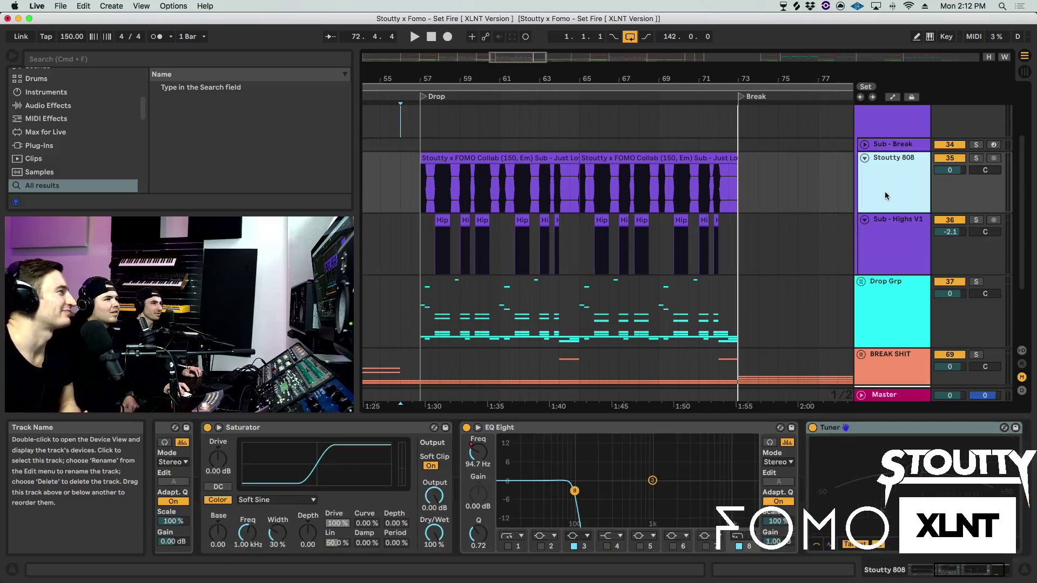
scroll(598, 532, "right", 3)
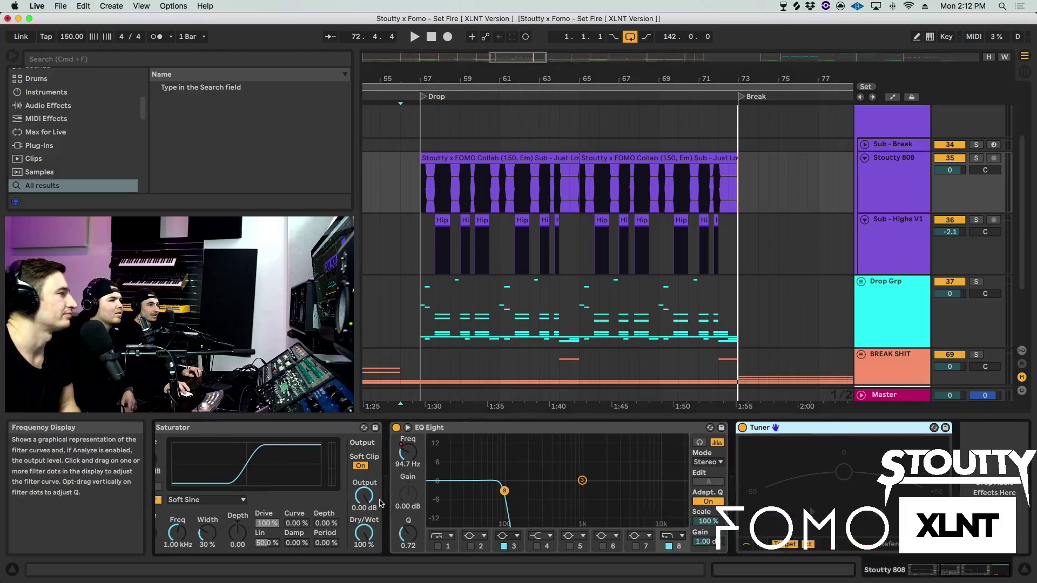
key("space")
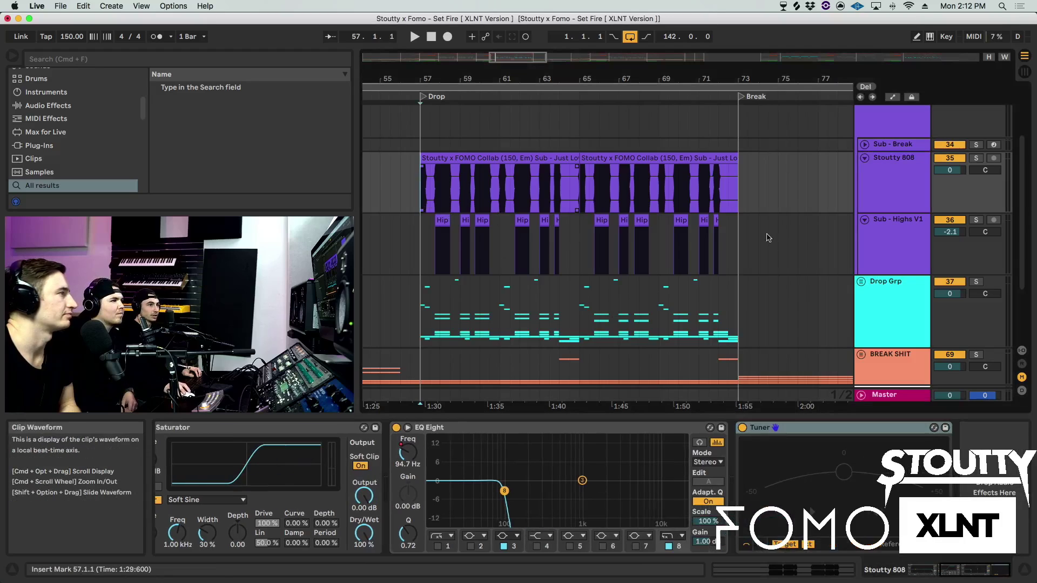
- Solo Sub - Highs V1 and play the Drop with its Audio Effect Rack switched off, turning the rack back on after stopping
left_click(883, 251)
scroll(483, 377, "up", 2)
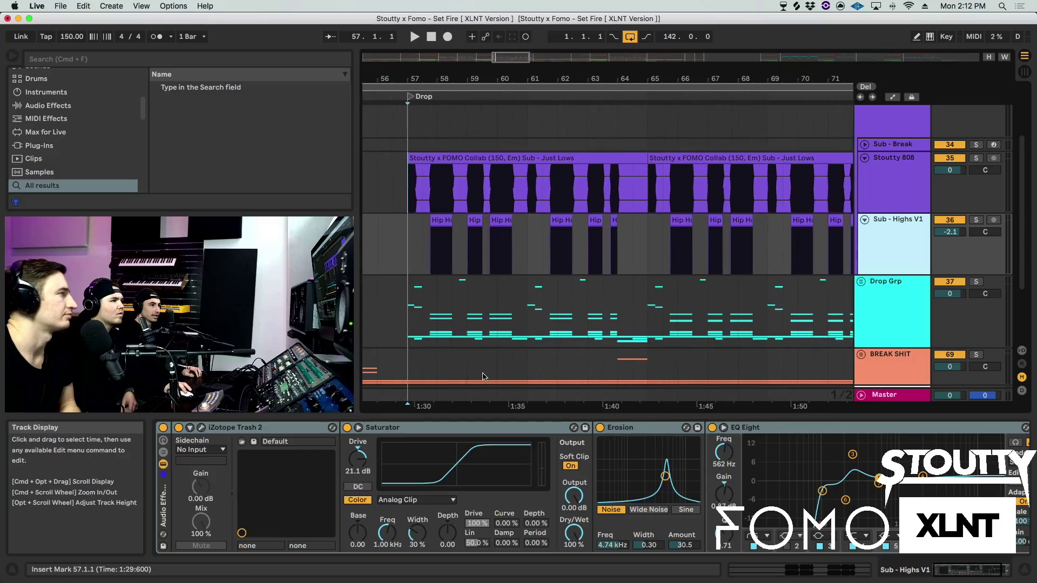
left_click(975, 220)
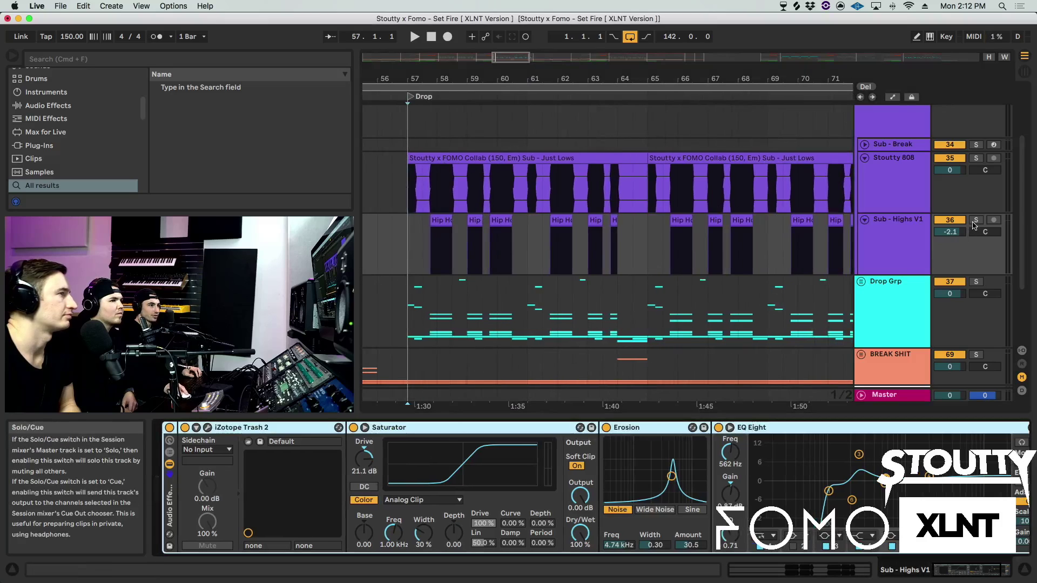
left_click_drag(433, 84, 433, 95)
left_click(169, 427)
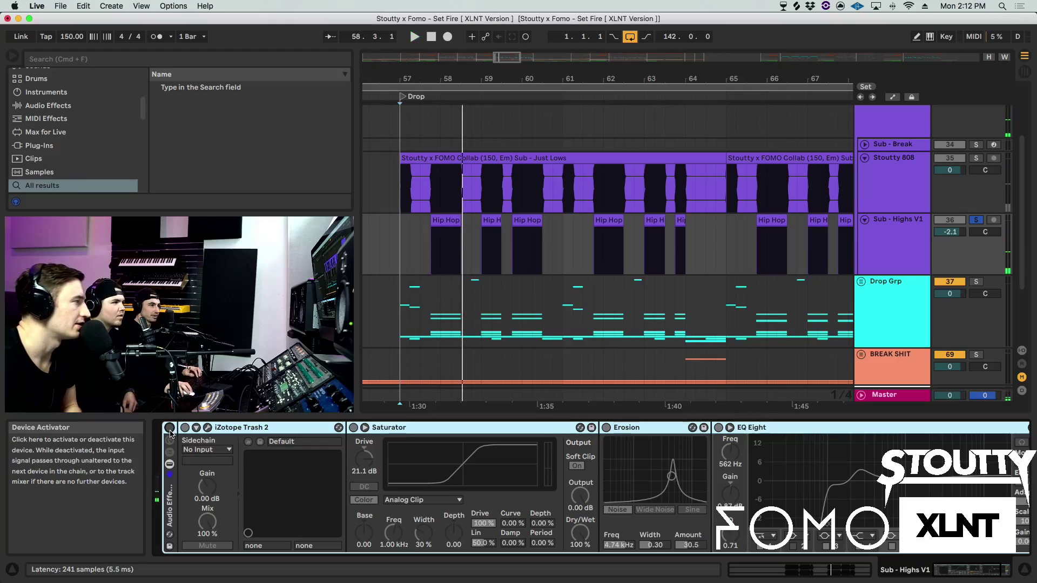
left_click(169, 428)
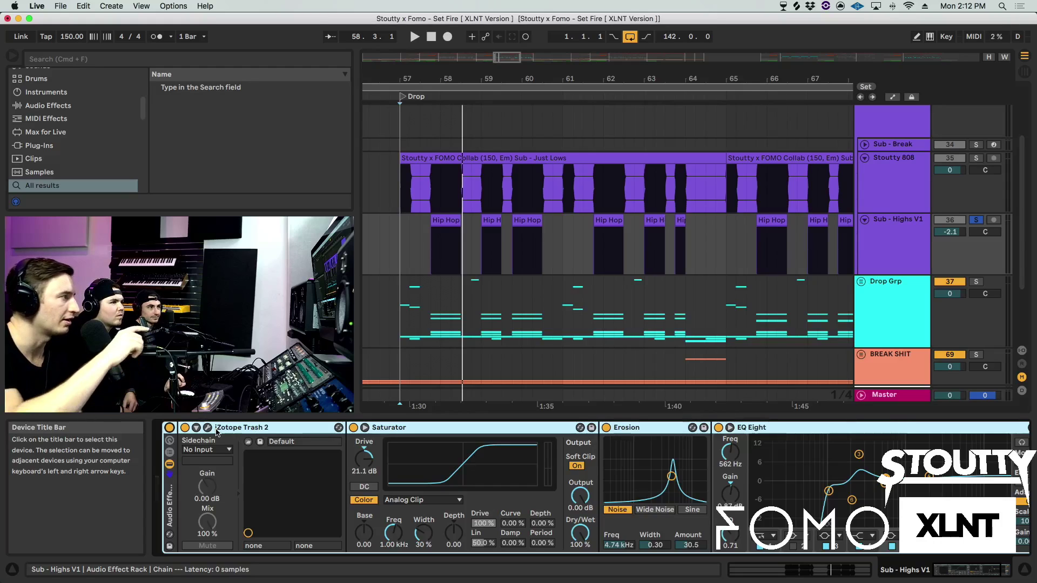
- Switch off Saturator and Erosion on Sub - Highs V1 and bring up iZotope Trash 2's interface with the preset manager closed
mouse_move(462, 78)
left_mouse_down()
mouse_move(462, 130)
mouse_move(448, 121)
mouse_move(451, 88)
left_mouse_up()
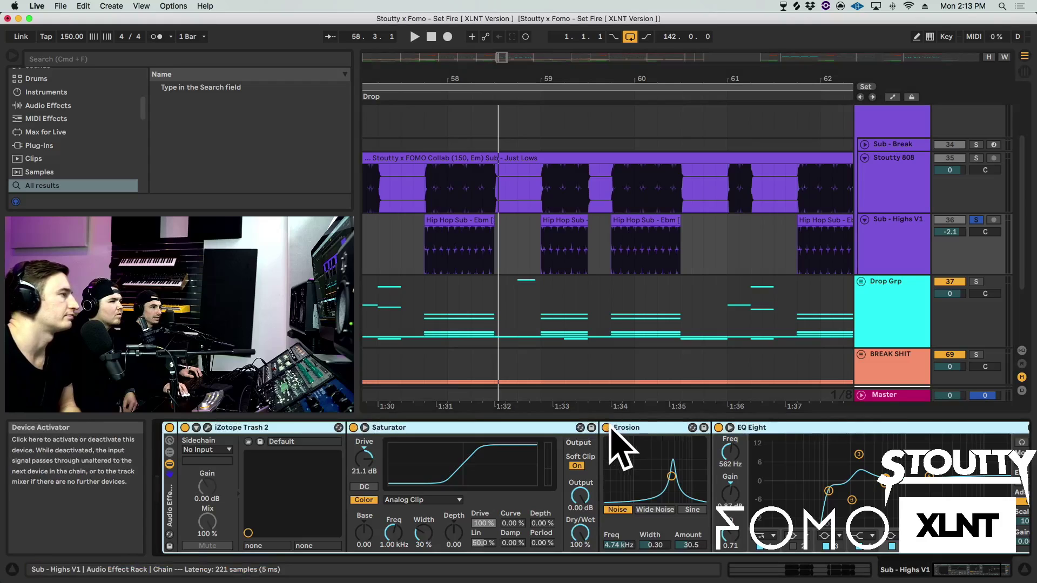
left_click(353, 427)
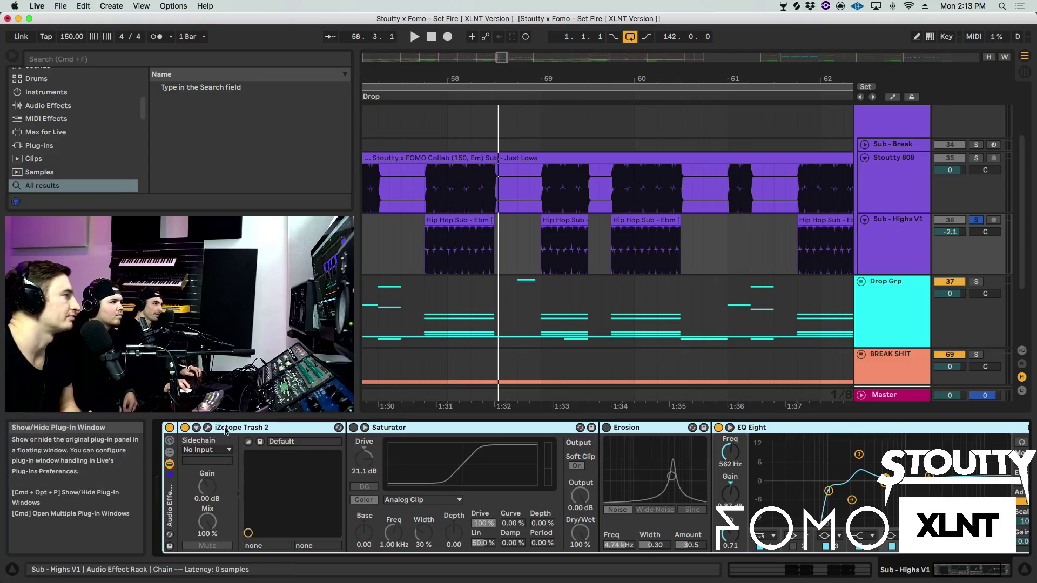
left_click(207, 427)
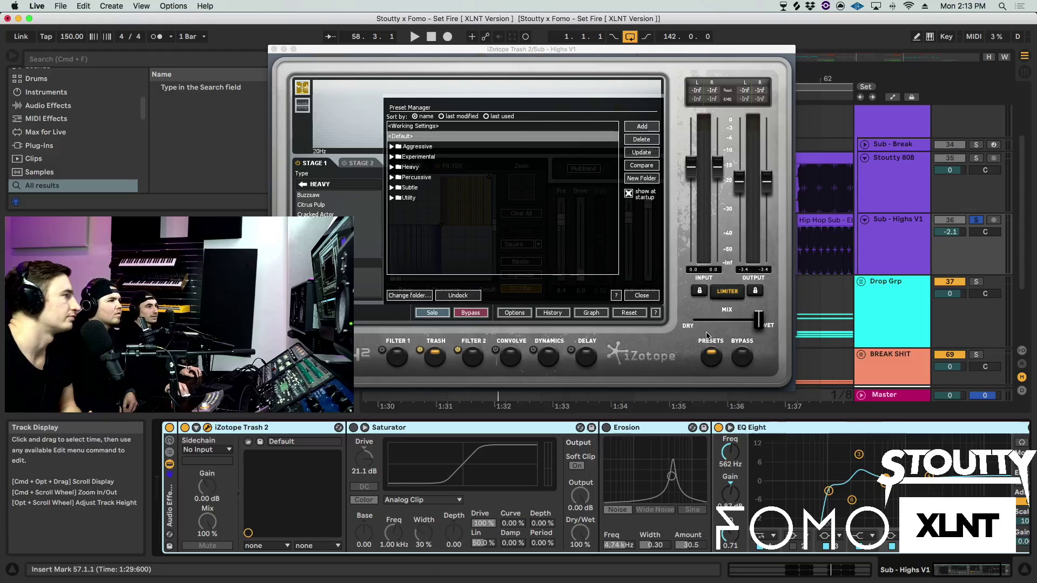
left_click(640, 295)
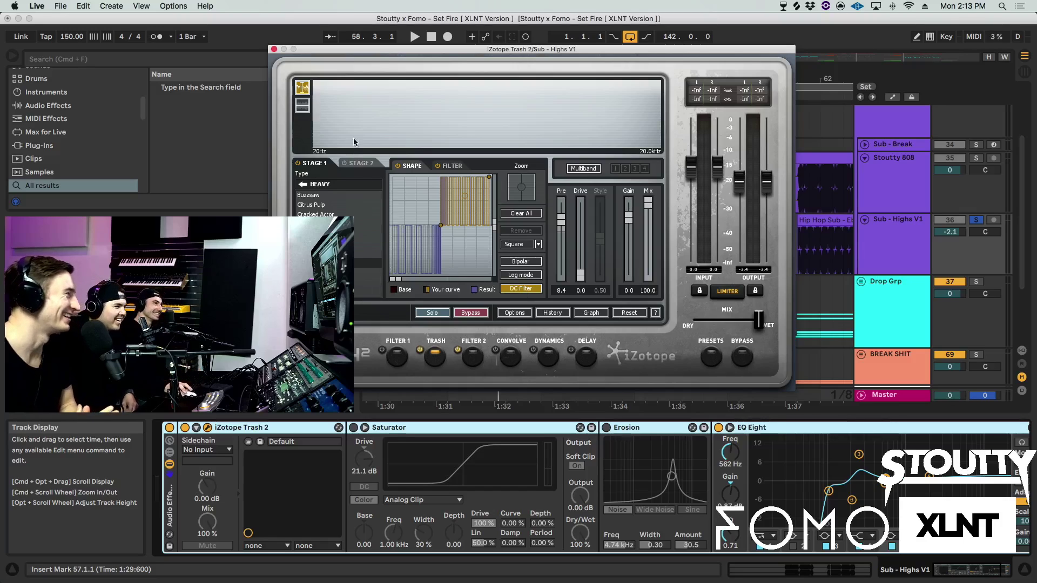
left_click_drag(503, 52, 471, 53)
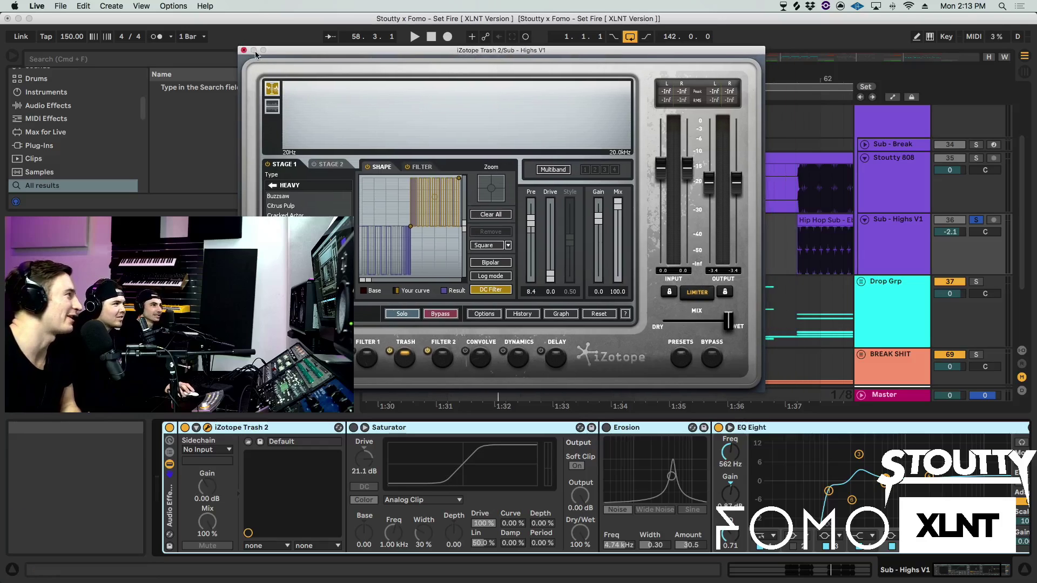
left_click_drag(424, 56, 541, 58)
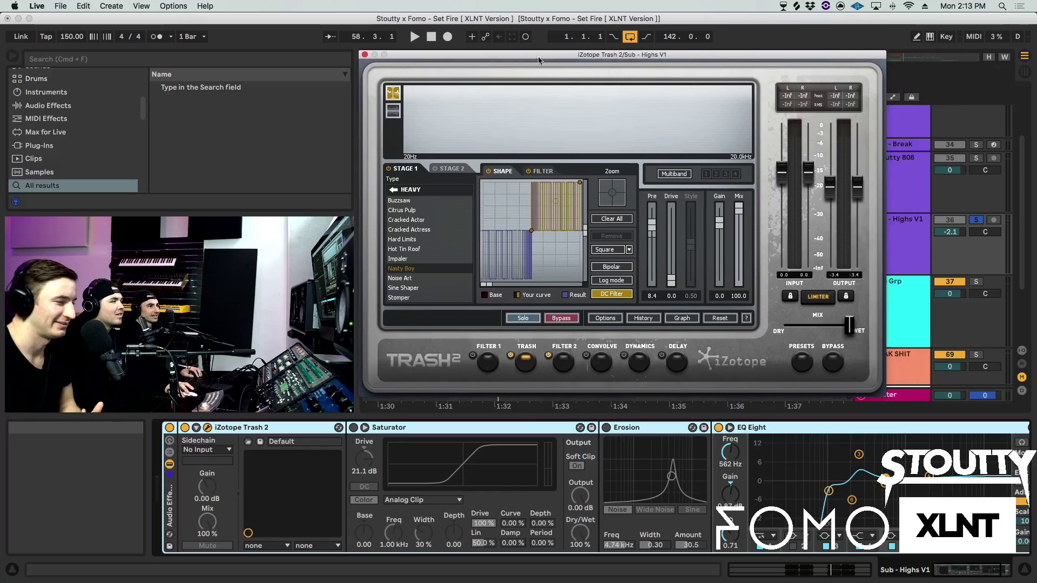
- Play the soloed Sub - Highs V1 from 57.4.1 while re-enabling Saturator and Erosion, and close the Trash 2 window
key("space")
left_click_drag(535, 59, 581, 60)
left_click(424, 252)
key("space")
key("space")
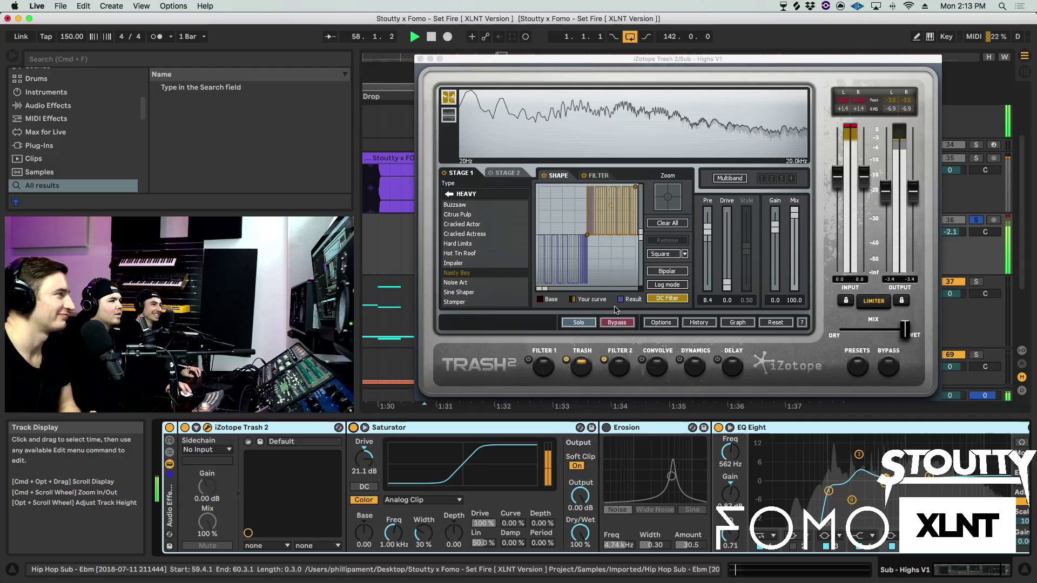
left_click(607, 428)
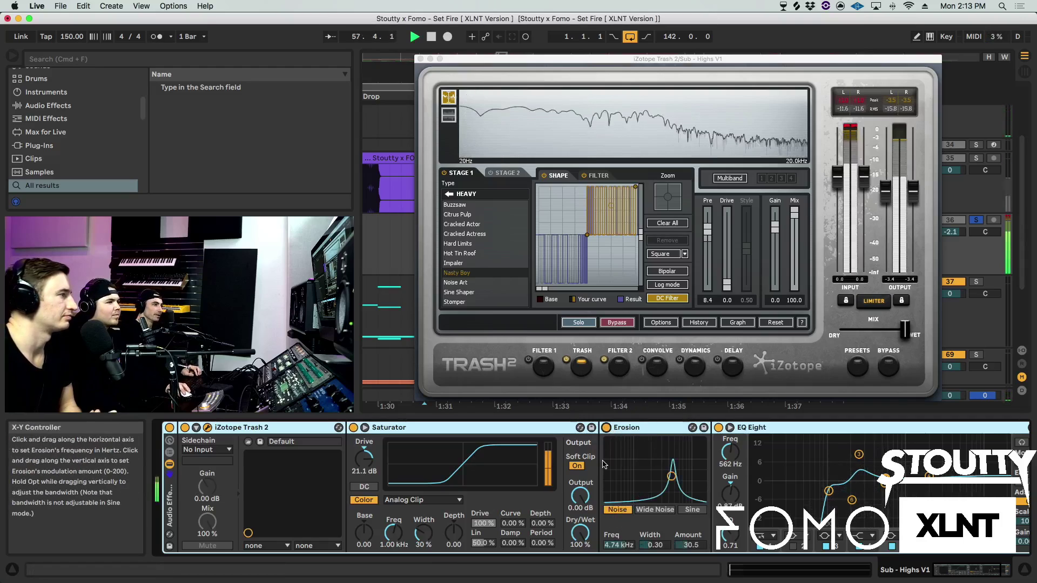
left_click(420, 59)
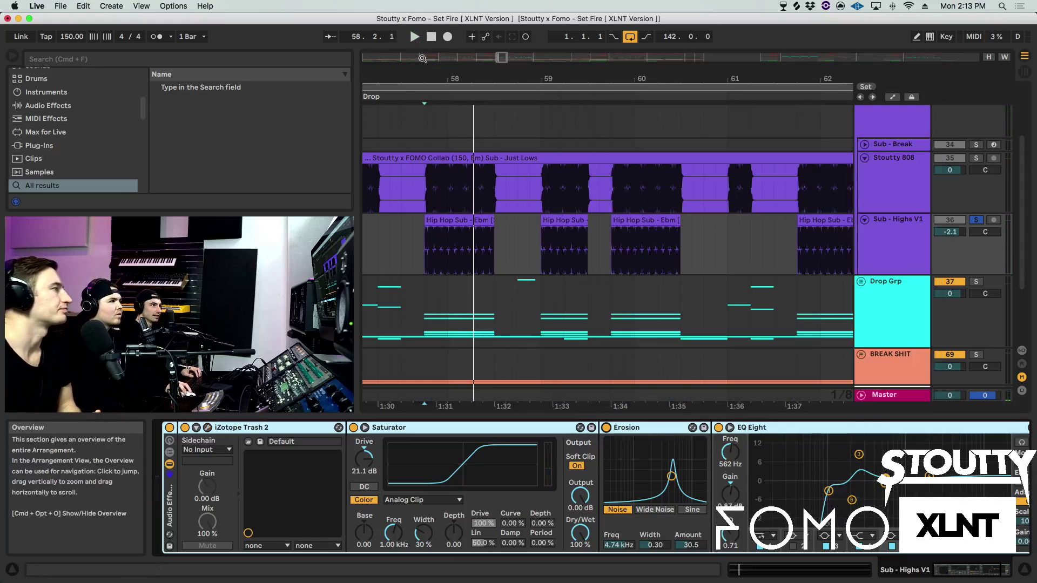
- Clear the solo on Sub - Highs V1 and show the EQ Eight in its chain before hiding the device view
left_click_drag(522, 75, 522, 60)
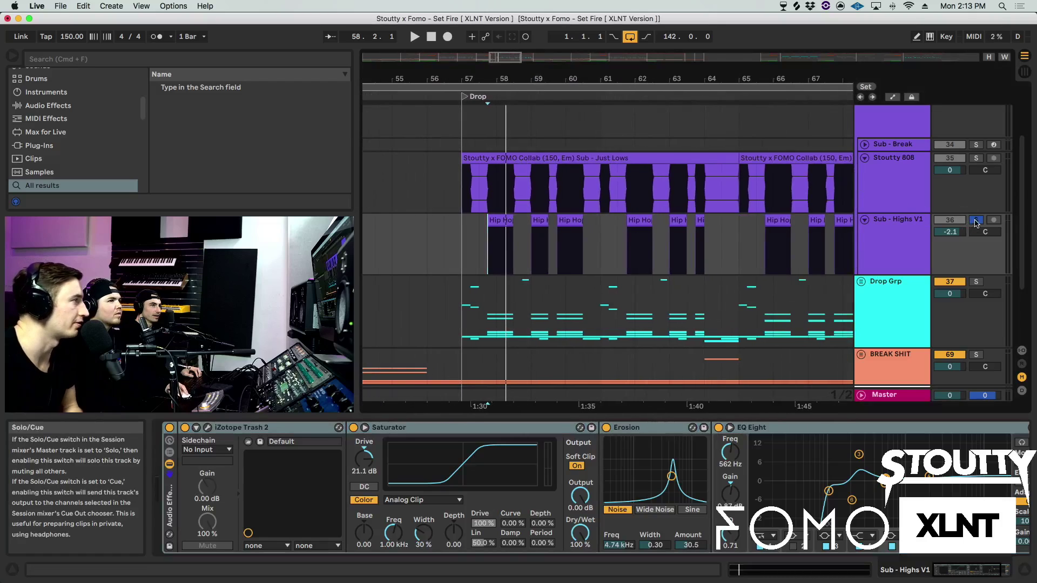
scroll(810, 486, "right", 3)
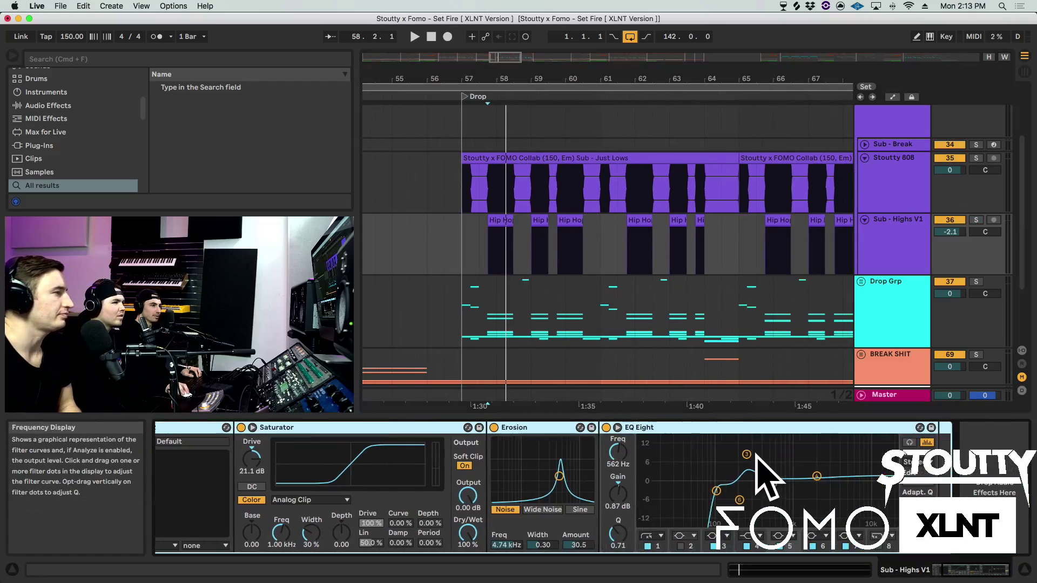
double_click(734, 414)
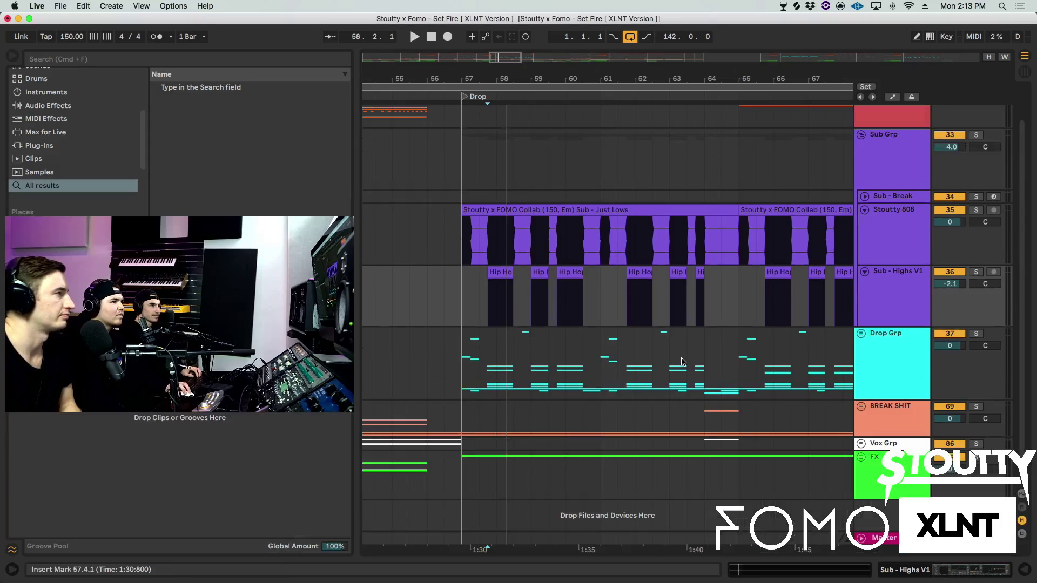
- Go to Drop 1A, fold the Sub Grp, and unfold the Drop Grp to show its bass, lead and misc tracks
scroll(681, 362, "left", 15)
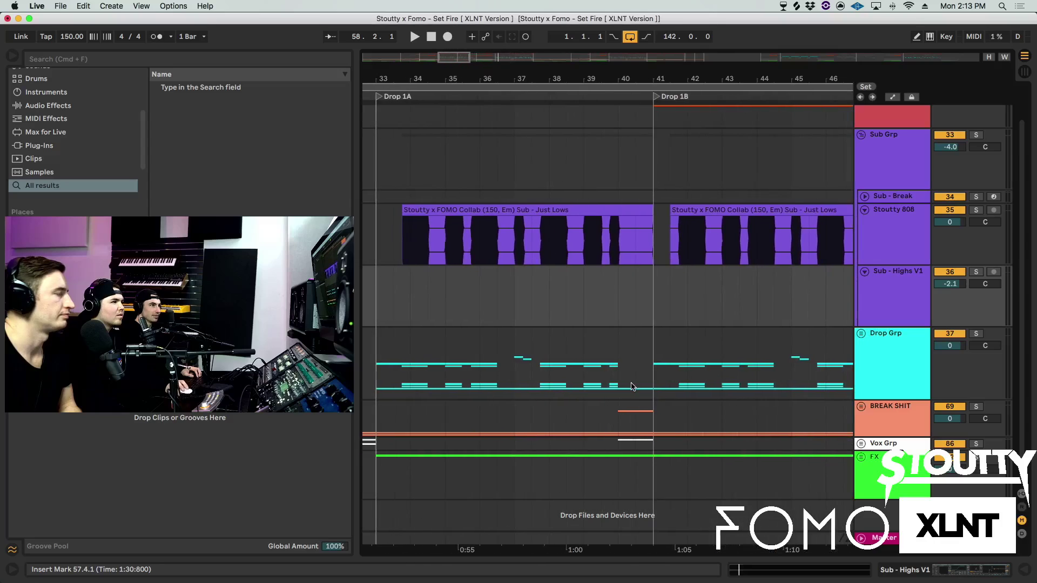
scroll(467, 77, "down", 3)
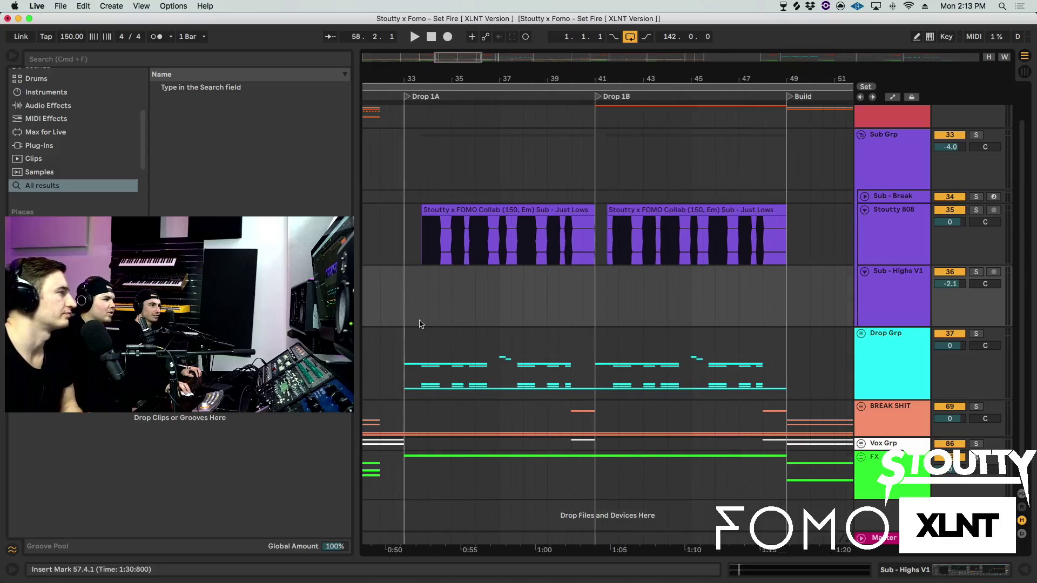
left_click(406, 333)
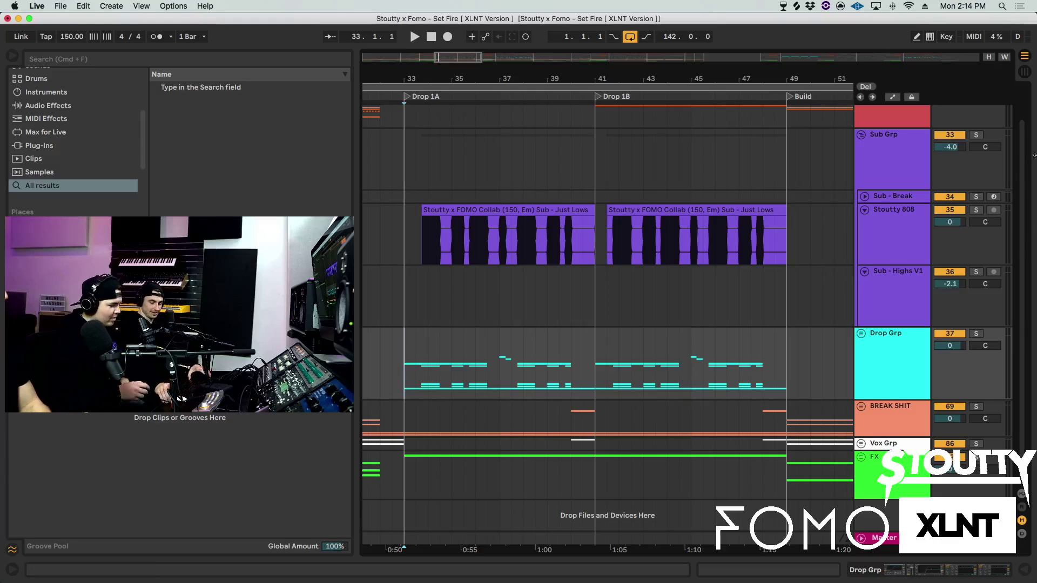
mouse_move(540, 582)
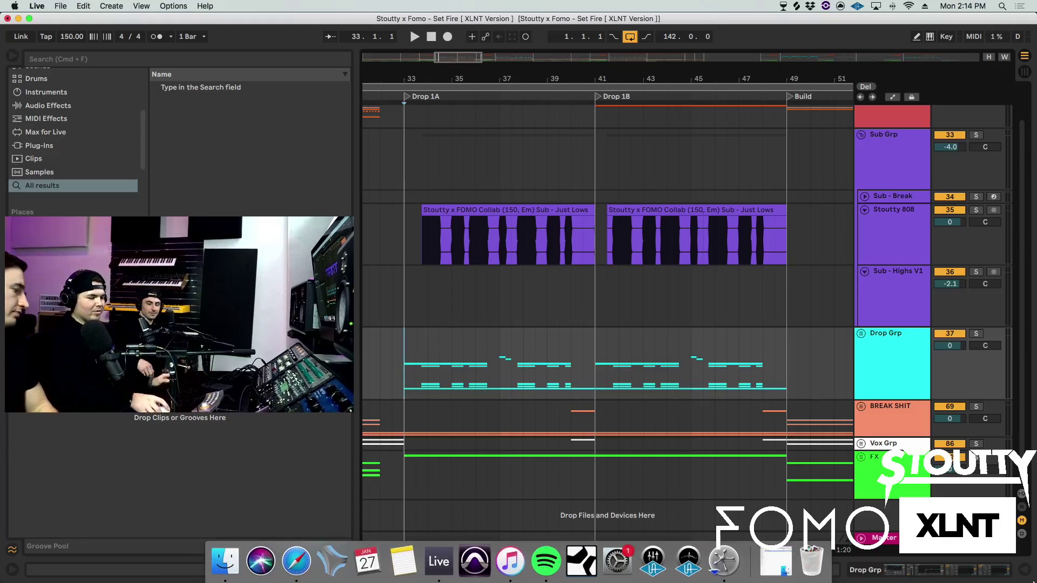
left_click(862, 136)
left_click(867, 188)
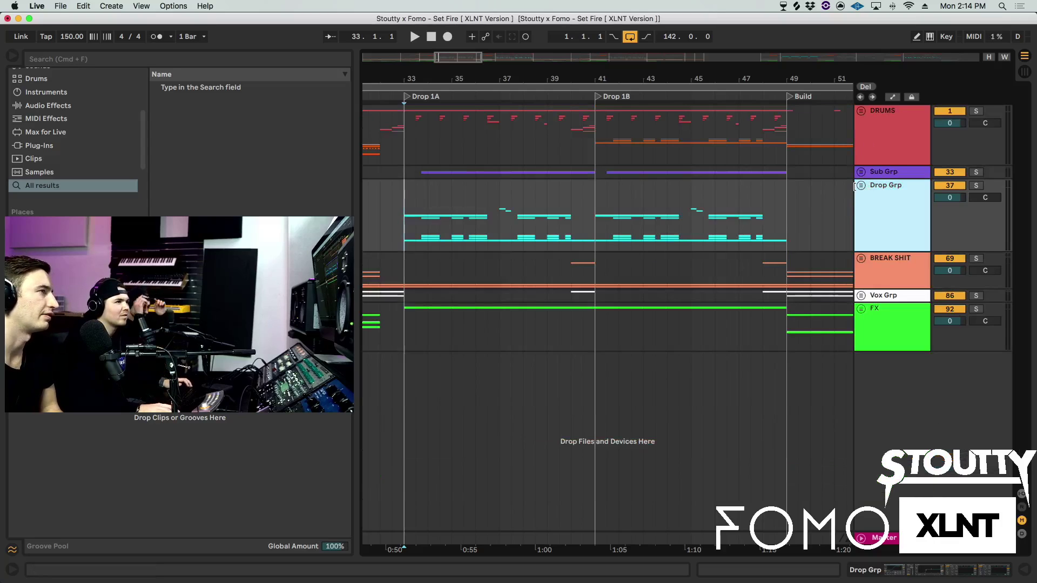
left_click(861, 185)
scroll(718, 222, "down", 5)
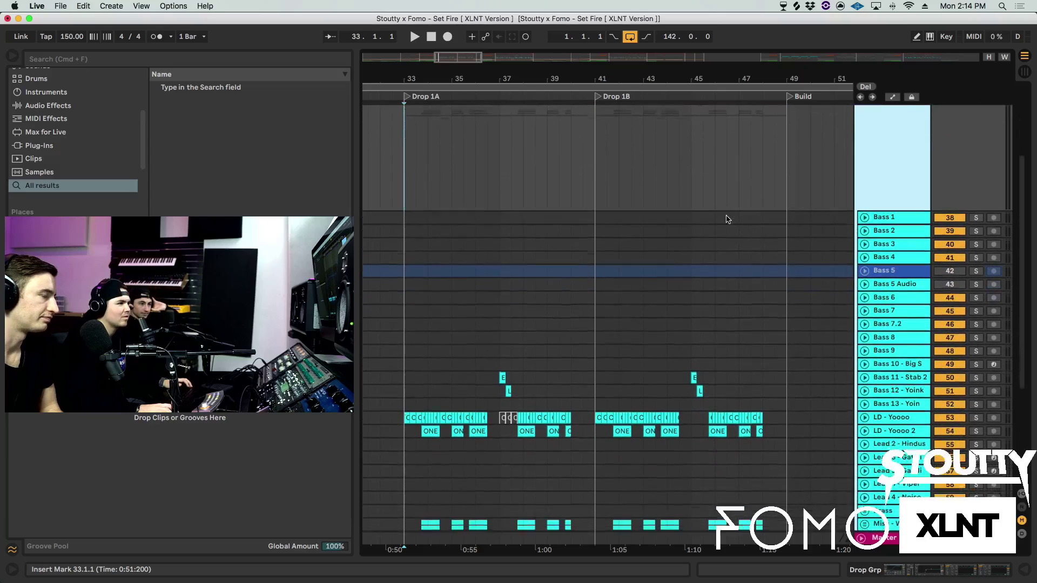
scroll(726, 219, "down", 5)
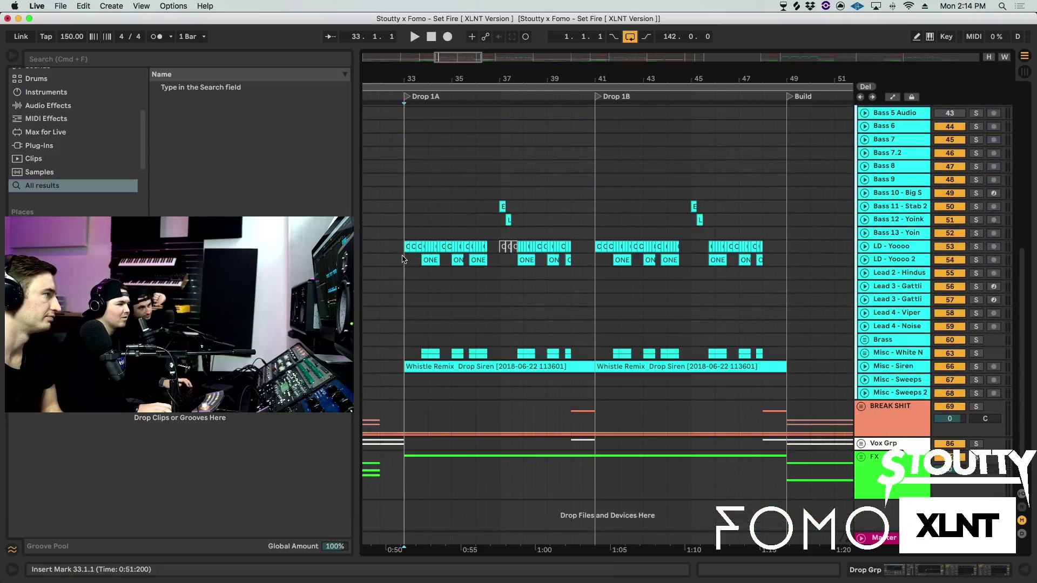
- Play the full mix into Drop 1A from 32.3.1 with the Drop Grp tracks in view
left_click(388, 258)
left_click_drag(469, 60, 454, 188)
scroll(449, 190, "left", 15)
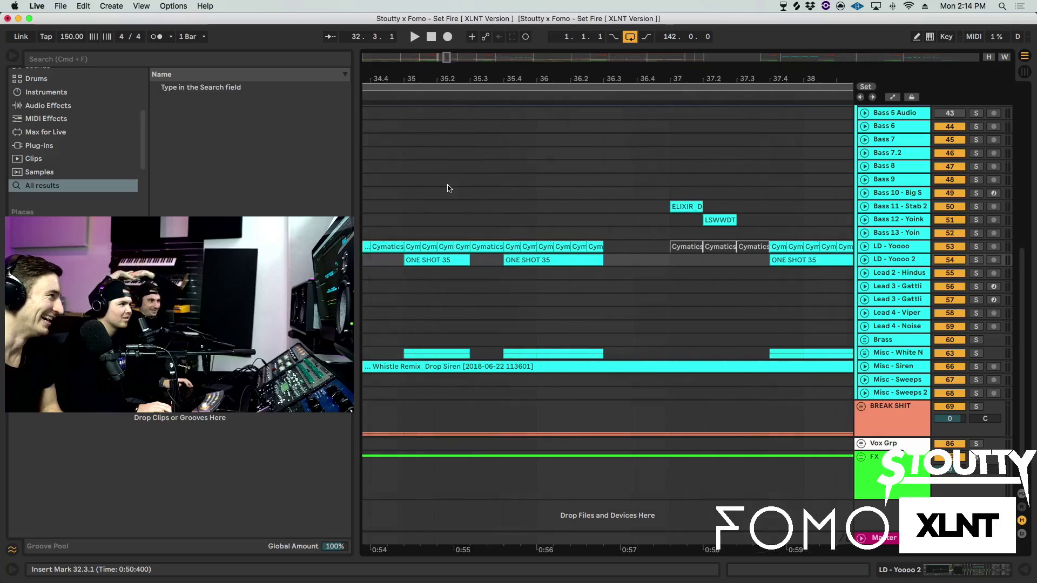
left_click(641, 230)
key("space")
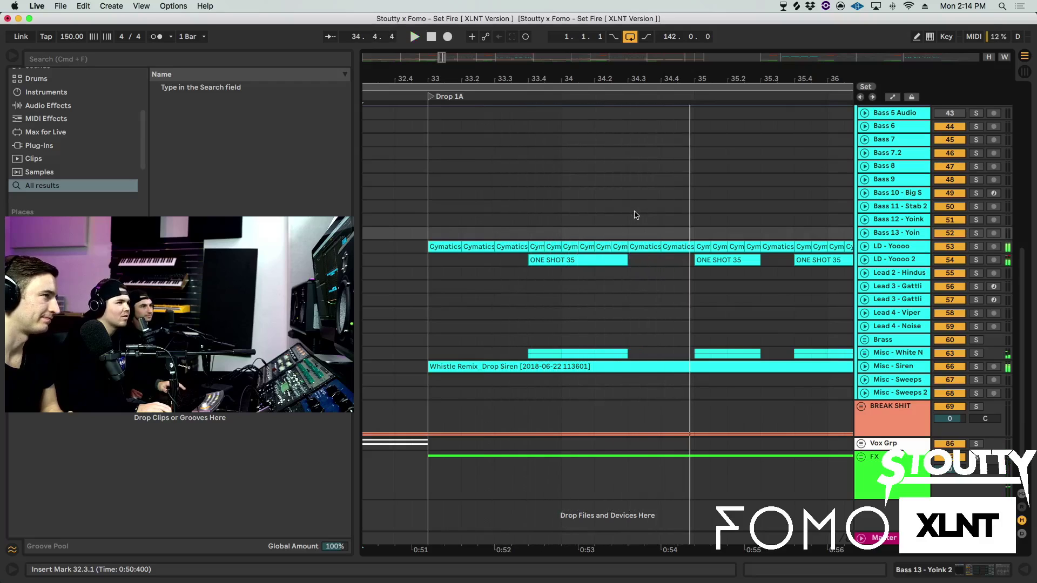
key("space")
- Solo the Drop Grp and return to its lead tracks at the start of Drop 1A
scroll(621, 226, "up", 10)
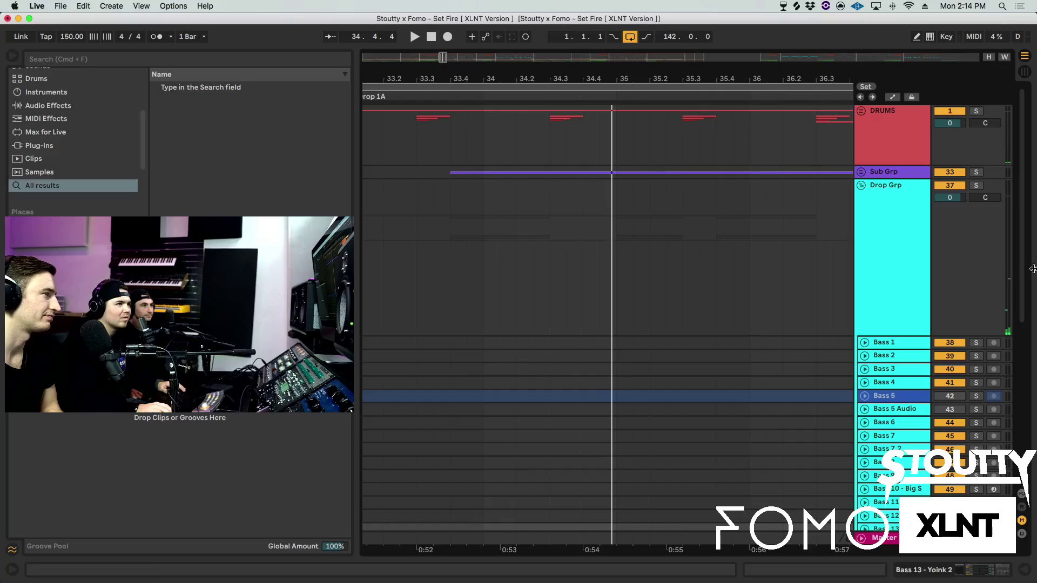
scroll(505, 291, "down", 15)
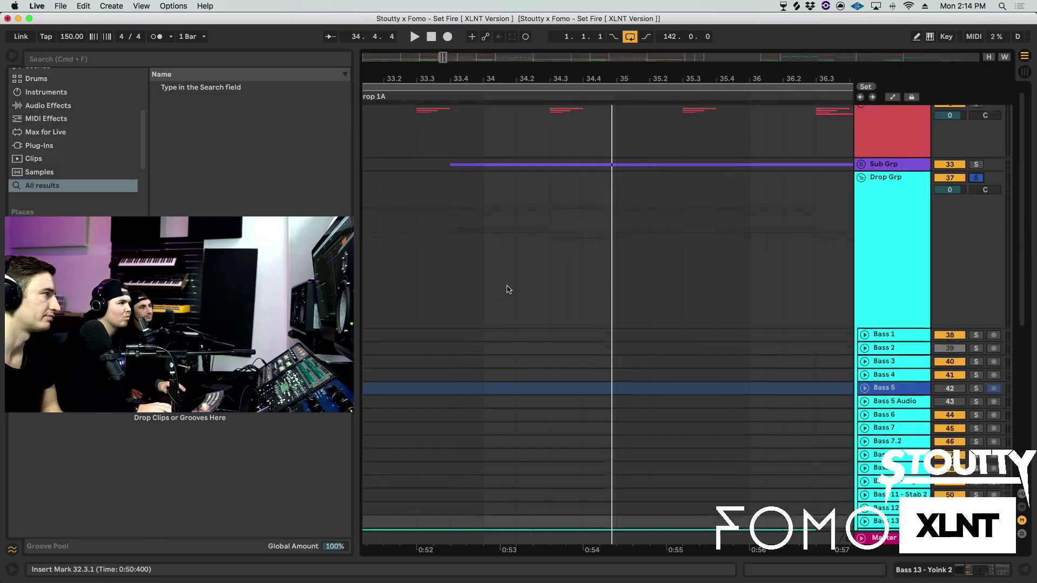
scroll(499, 313, "left", 5)
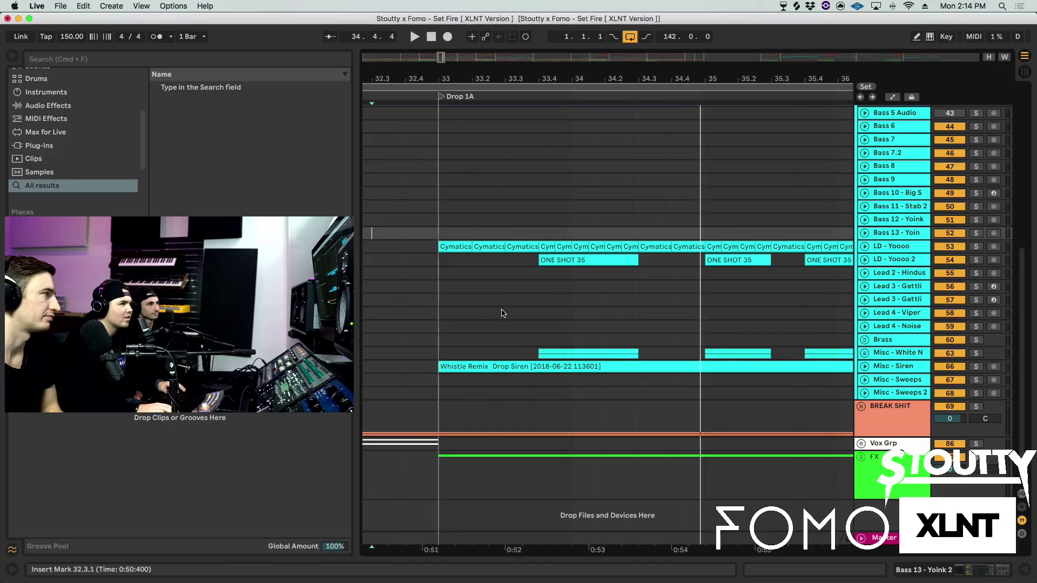
- Unfold the LD - Yoooo track, show its device chain, and play Drop 1A from 33.1.1 with the LD Yoo Rack switched off
left_click(865, 247)
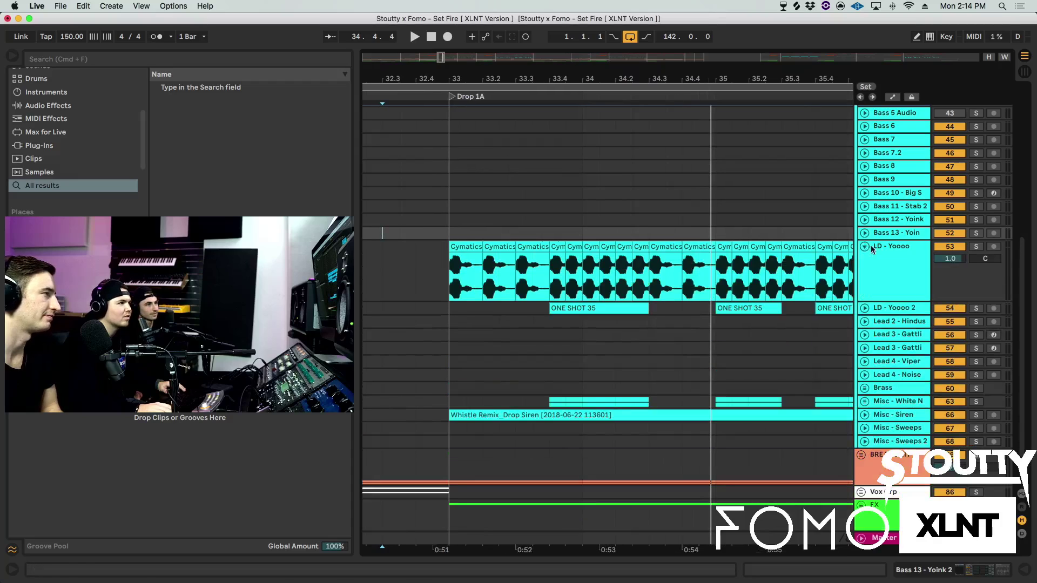
double_click(896, 261)
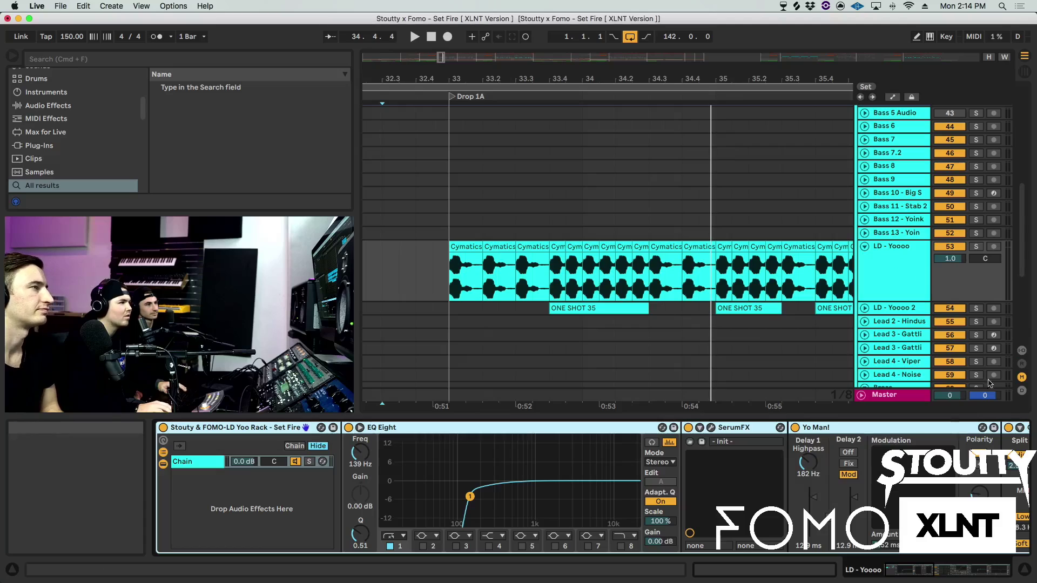
left_click(162, 427)
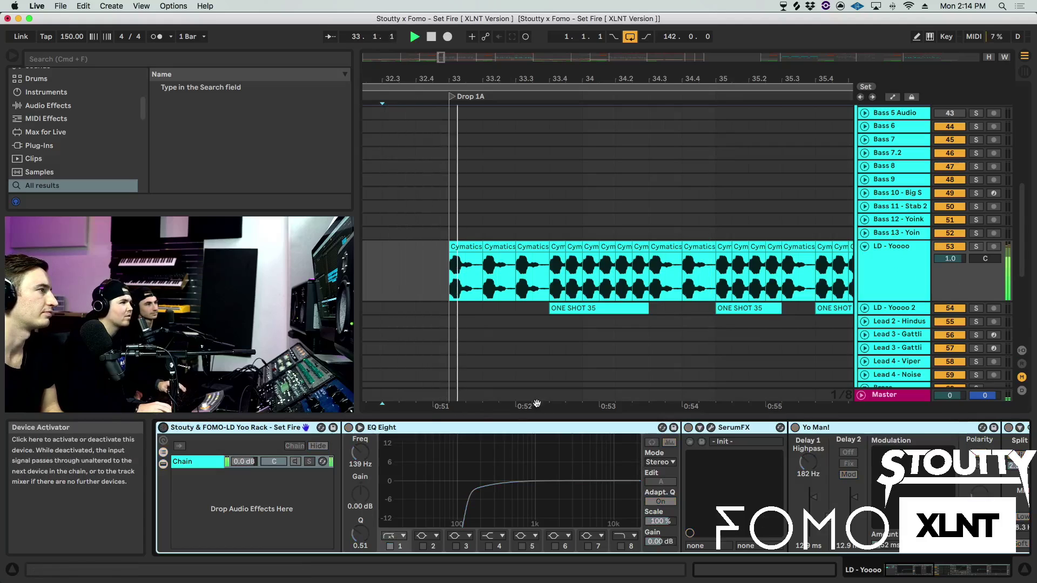
- Solo the LD - Yoooo track and play Drop 1A from 33.1.1 with its rack still bypassed
left_click(450, 292)
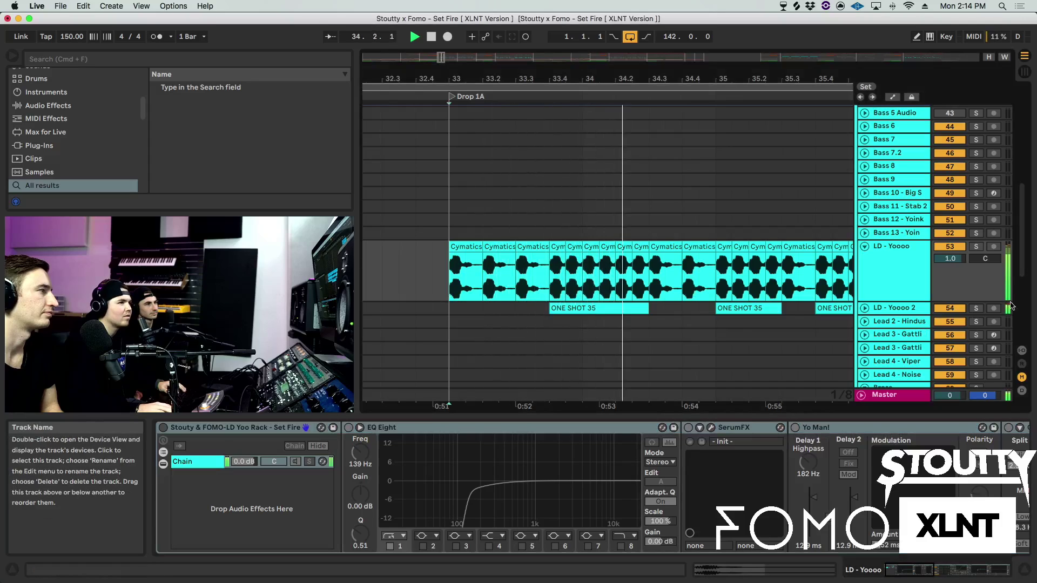
left_click(976, 246)
key("space")
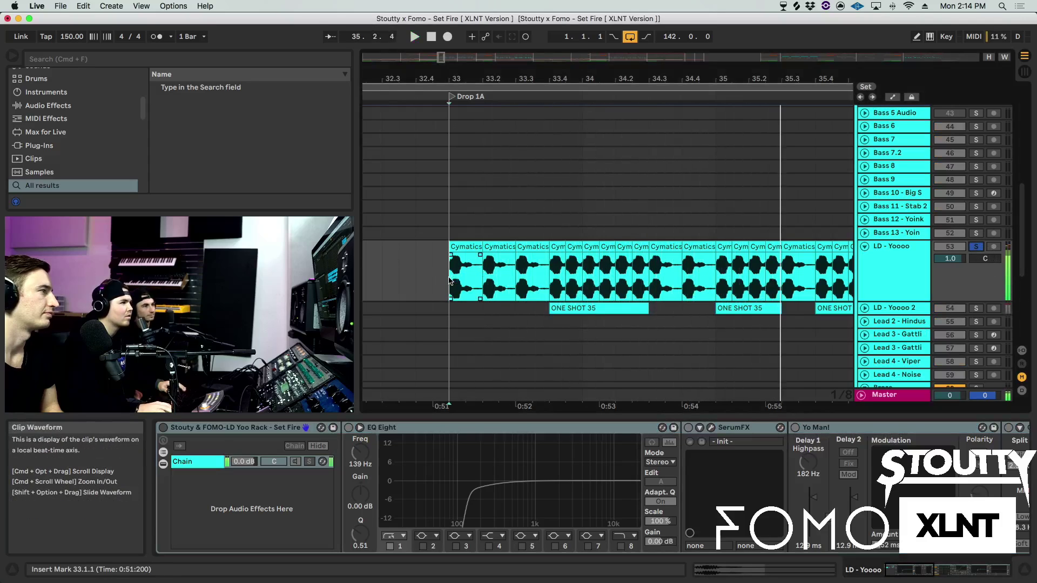
key("space")
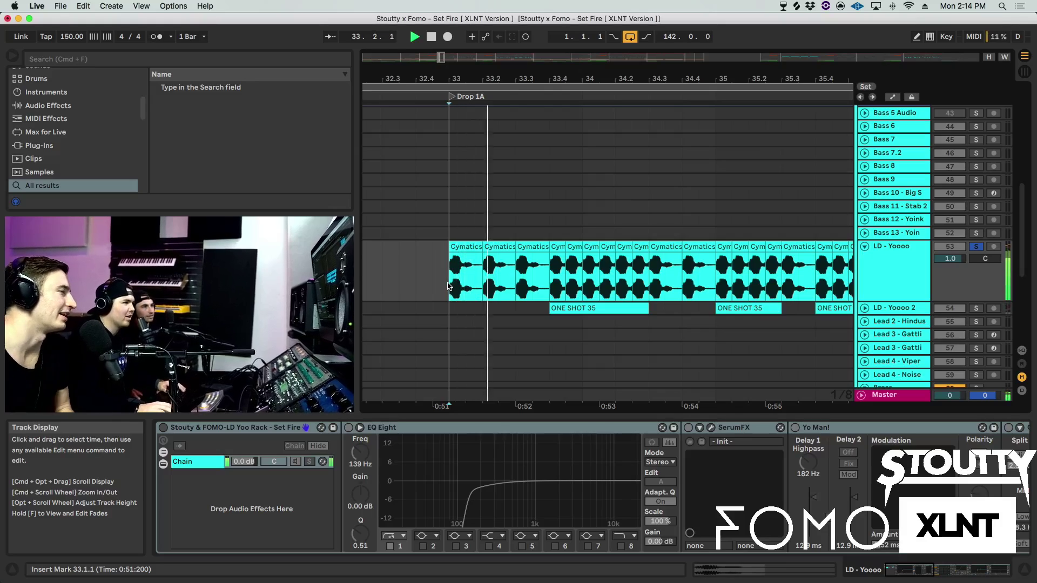
- Switch the LD Yoo Rack back on and bring its EQ Eight, SerumFX, Yo Man! and OTT devices into view
left_click(226, 427)
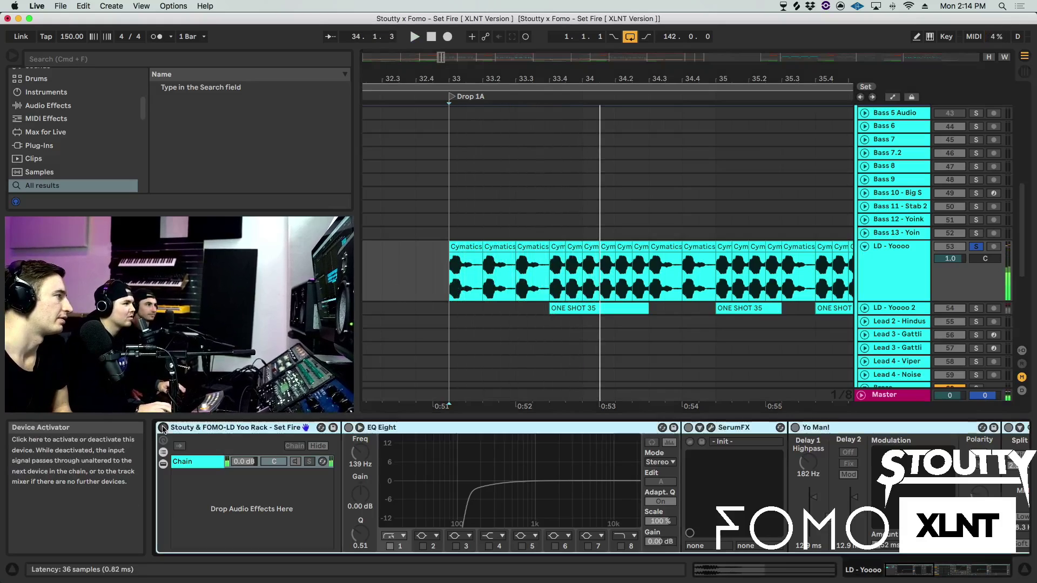
scroll(755, 432, "right", 3)
scroll(755, 432, "right", 3)
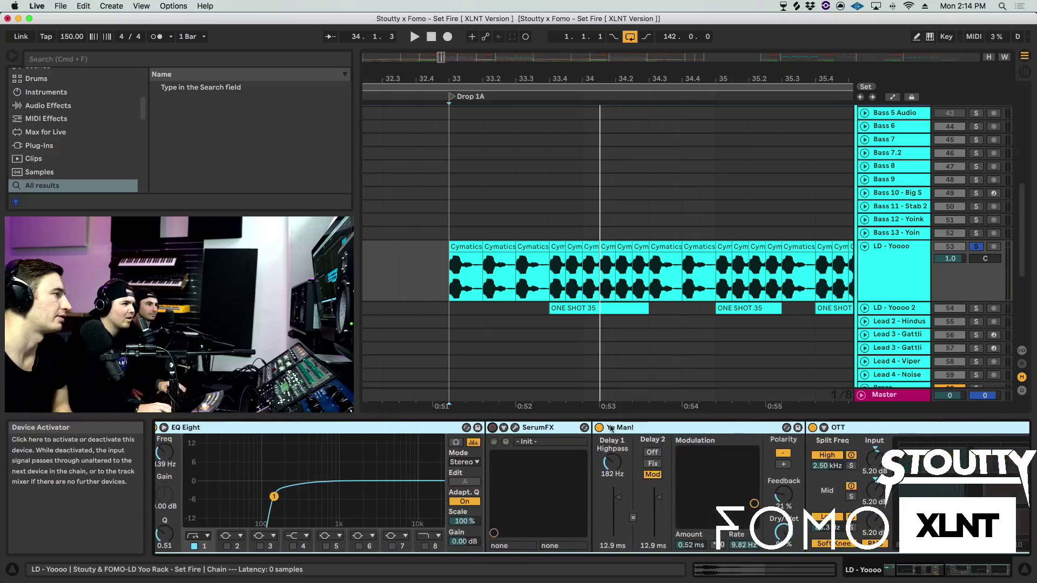
- Audition the Yo Man! chorus, trying a modulation amount of 6.50 ms and feedback of 79%
key("space")
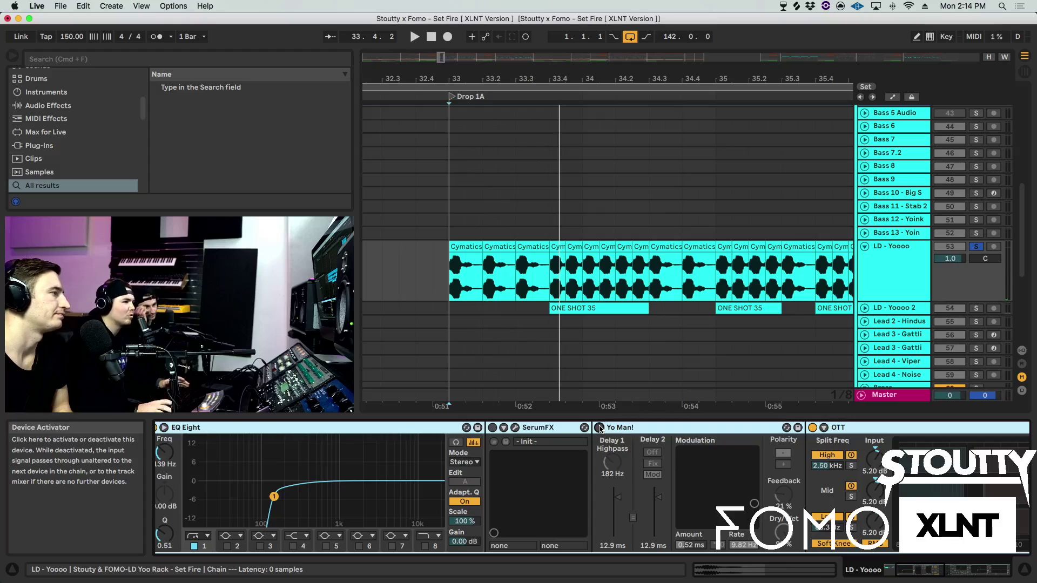
left_click_drag(783, 494, 755, 450)
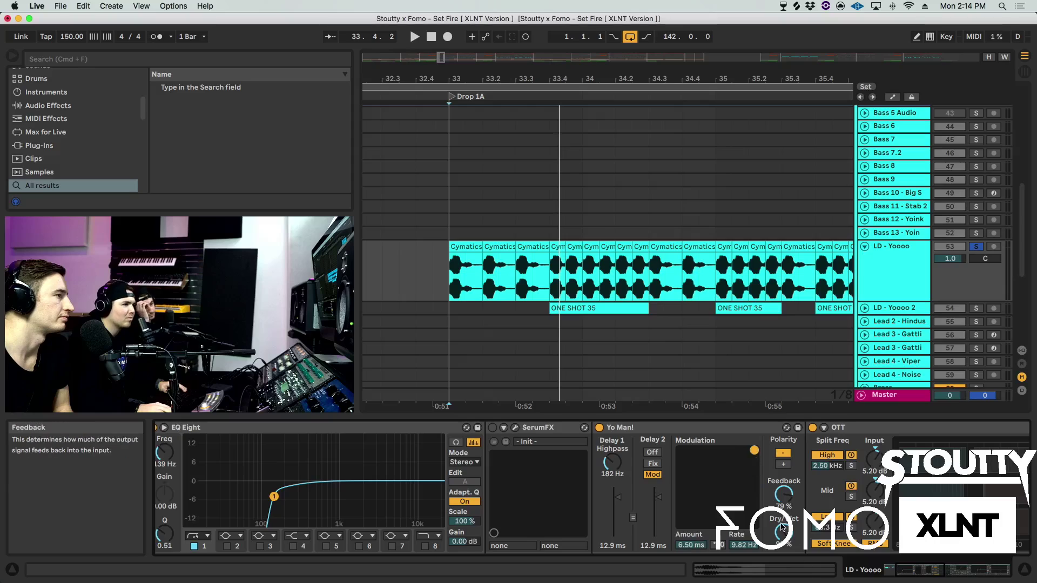
key("space")
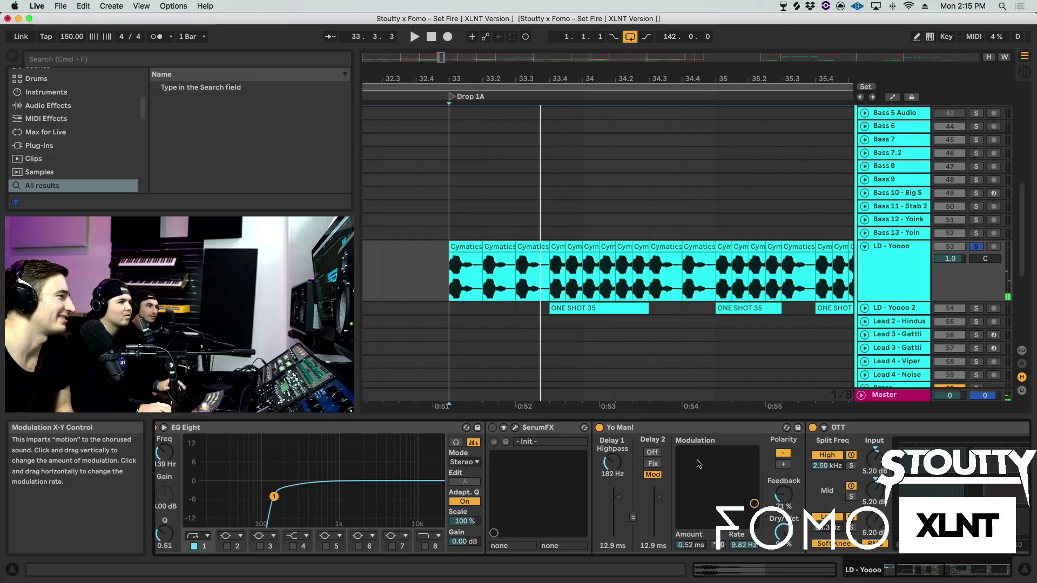
- Switch on SerumFX in the LD - Yoooo chain, open its plug-in window without updating, and position it fully in view
left_click(494, 428)
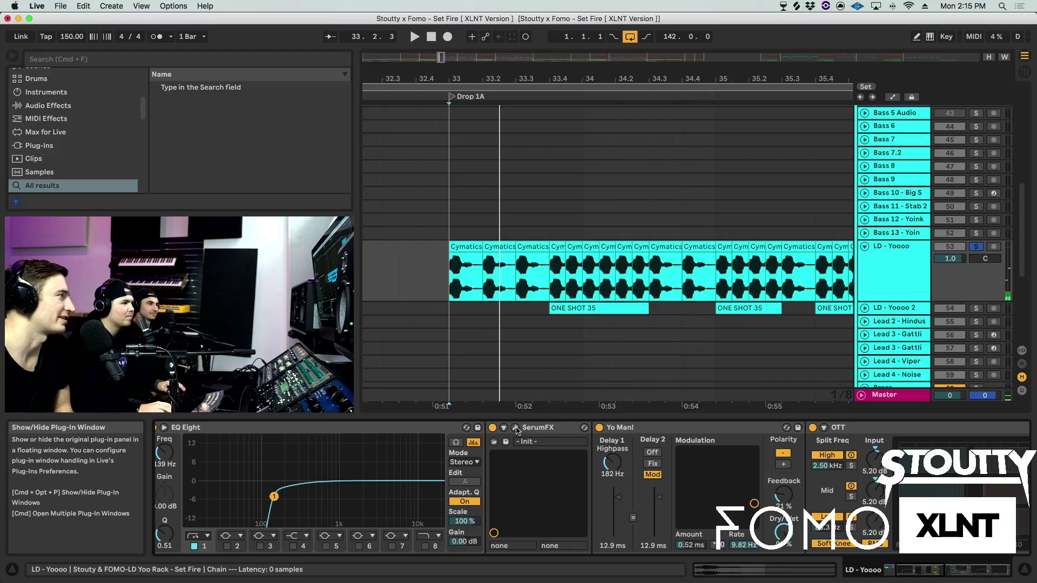
left_click(516, 428)
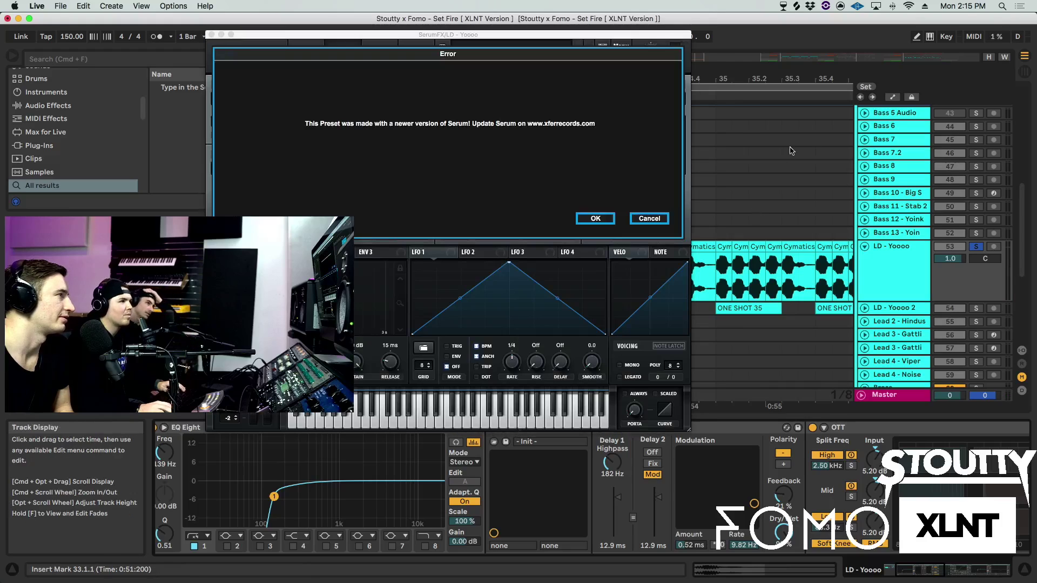
left_click(658, 222)
left_click(658, 222)
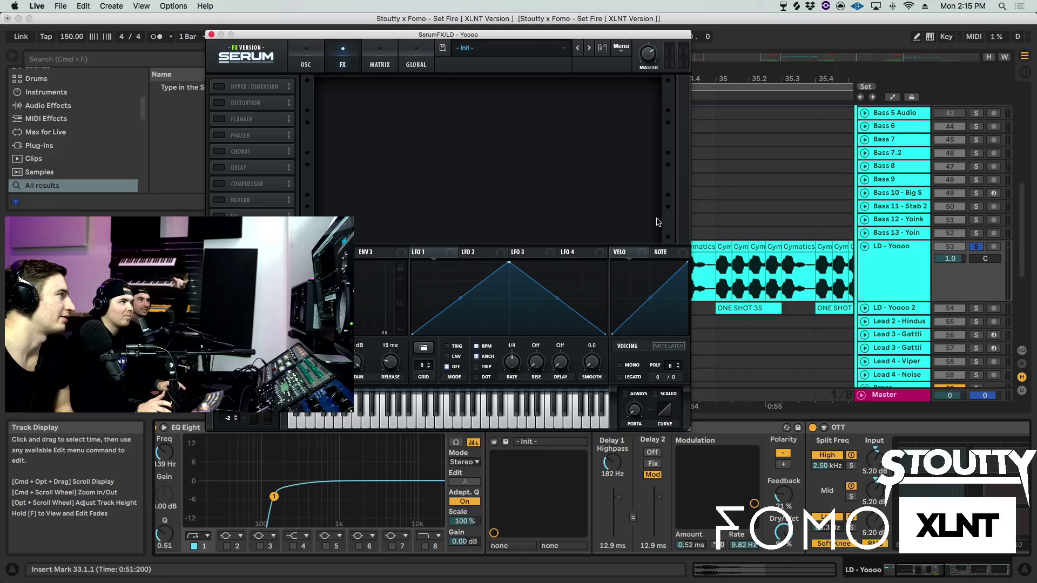
left_click_drag(463, 37, 648, 39)
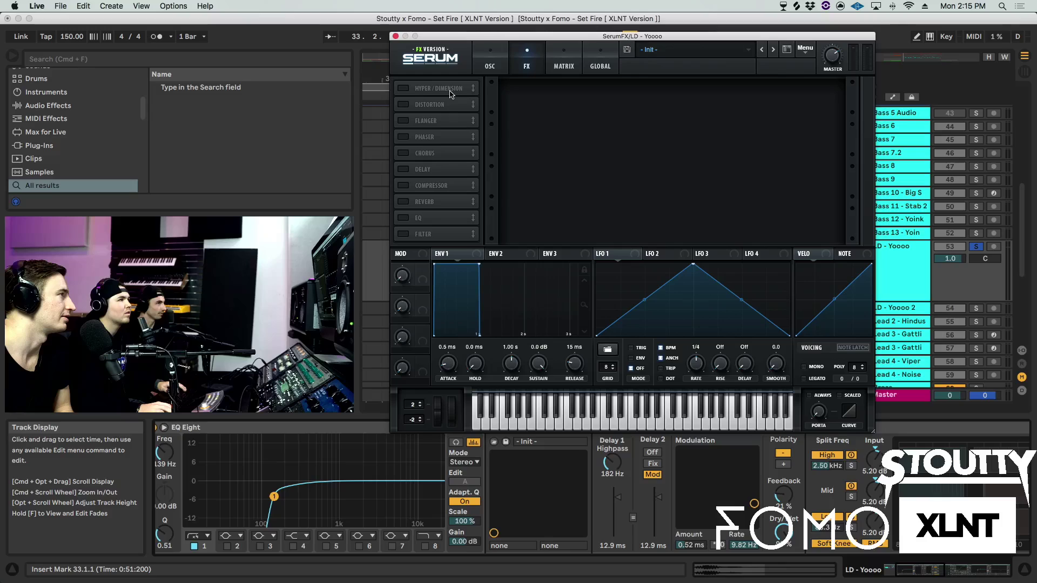
- Try the Distortion module in the SerumFX effects rack, switching it on and off again
left_click(403, 105)
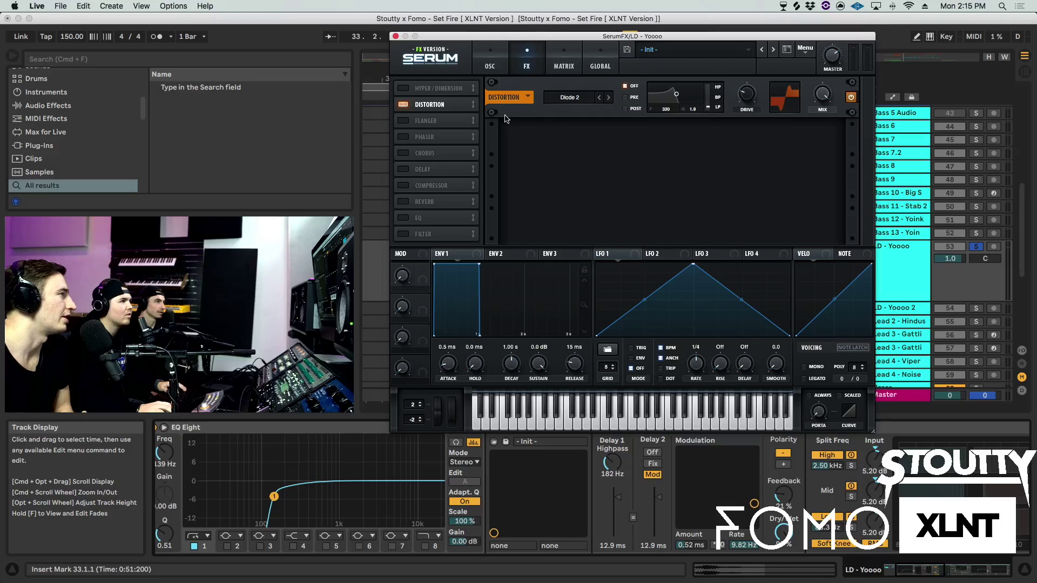
left_click(402, 104)
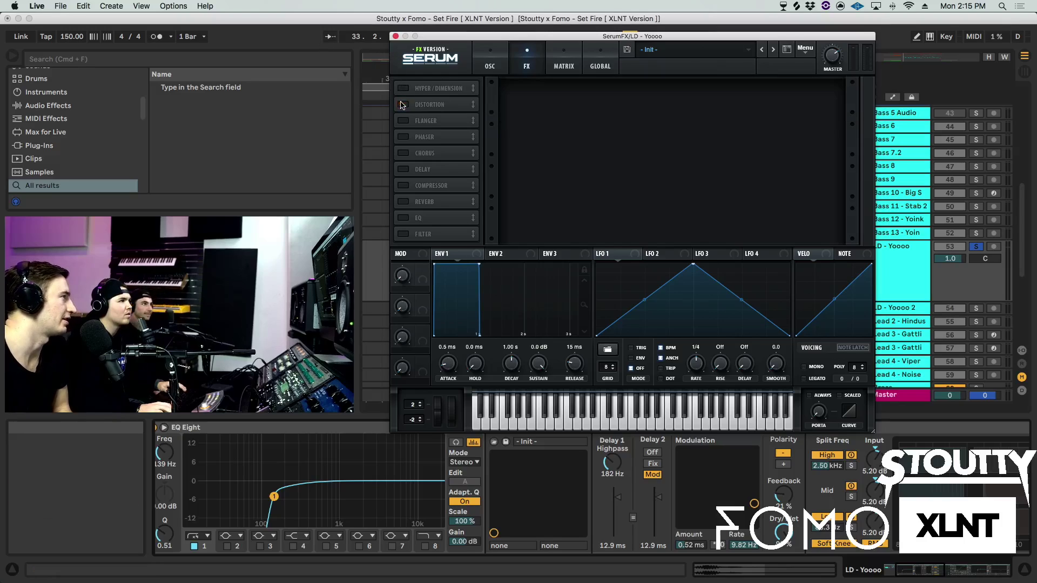
- Turn on the Compressor effect in SerumFX on the LD - Yoooo track and close the plug-in window
left_click(403, 186)
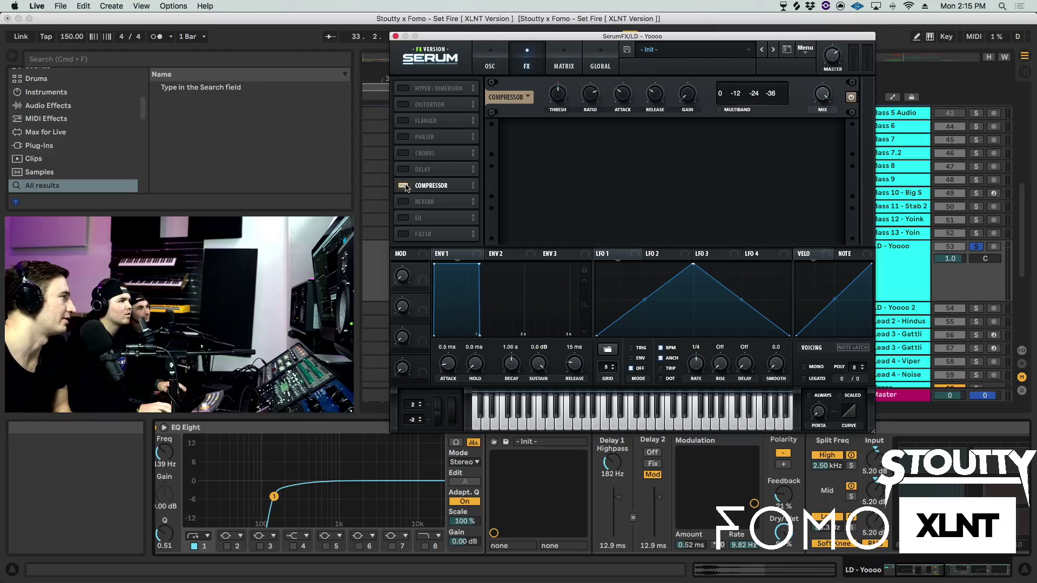
left_click(400, 45)
left_click(396, 35)
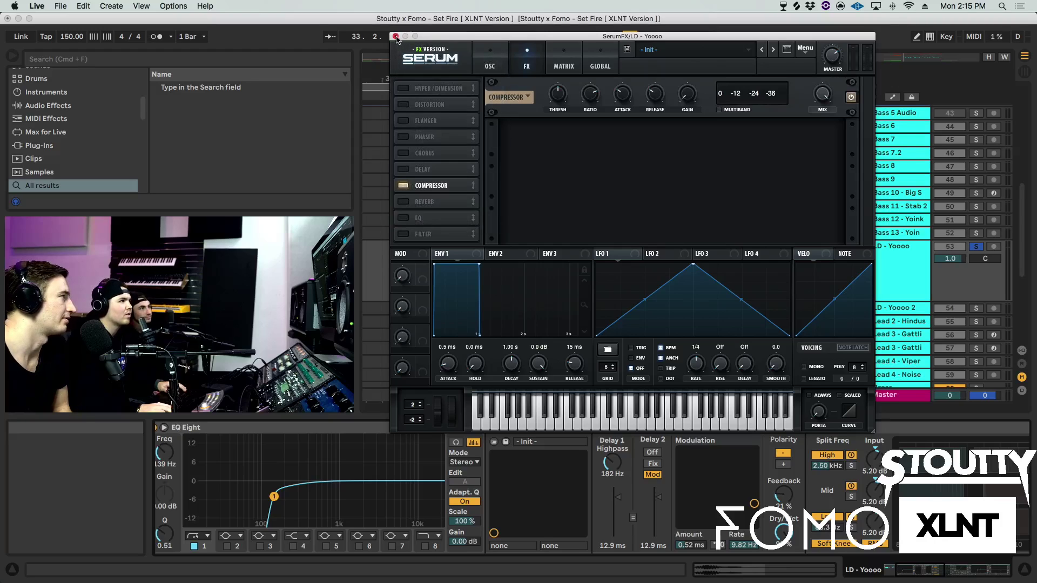
left_click(395, 36)
- Play Drop 1A with SerumFX bypassed, unfold the device's parameter area, and re-enable it to compare the sound
key("space")
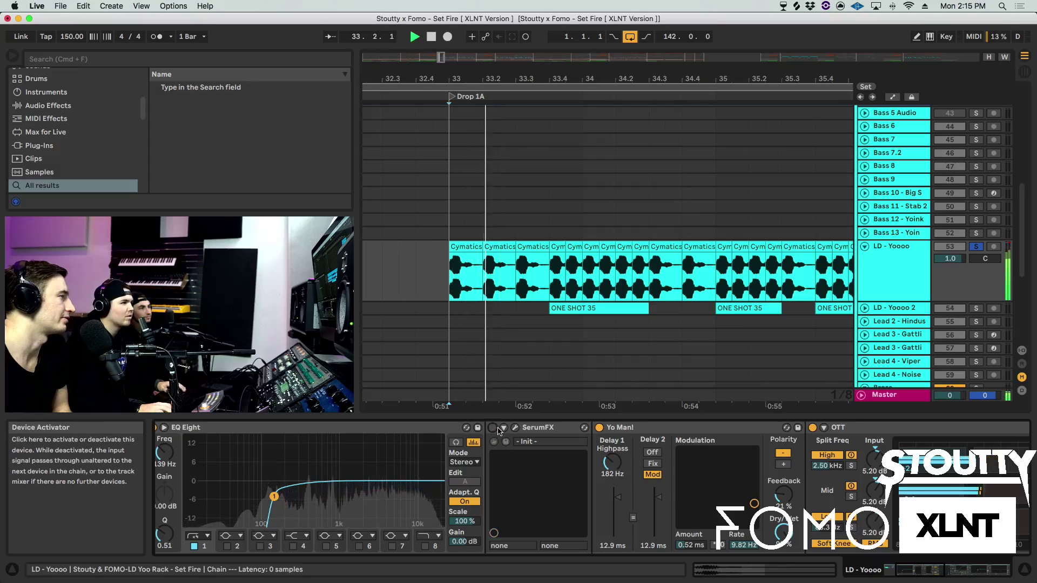
left_click(503, 428)
left_click(493, 428)
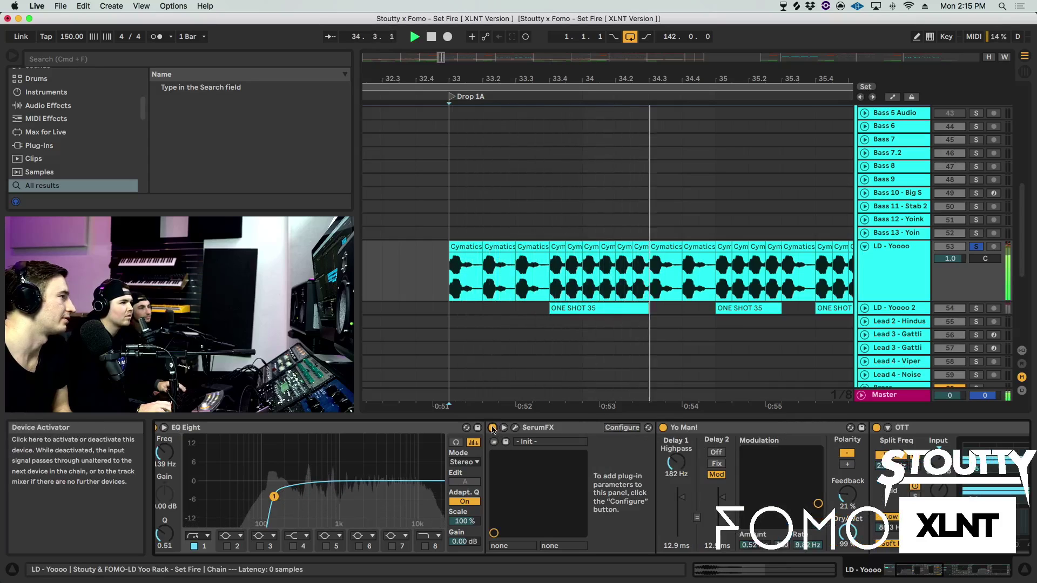
- Examine the OTT, Saturator, EQ Eight and Lead Cut settings on LD - Yoooo, and audition the drop from bar 33
scroll(639, 454, "right", 10)
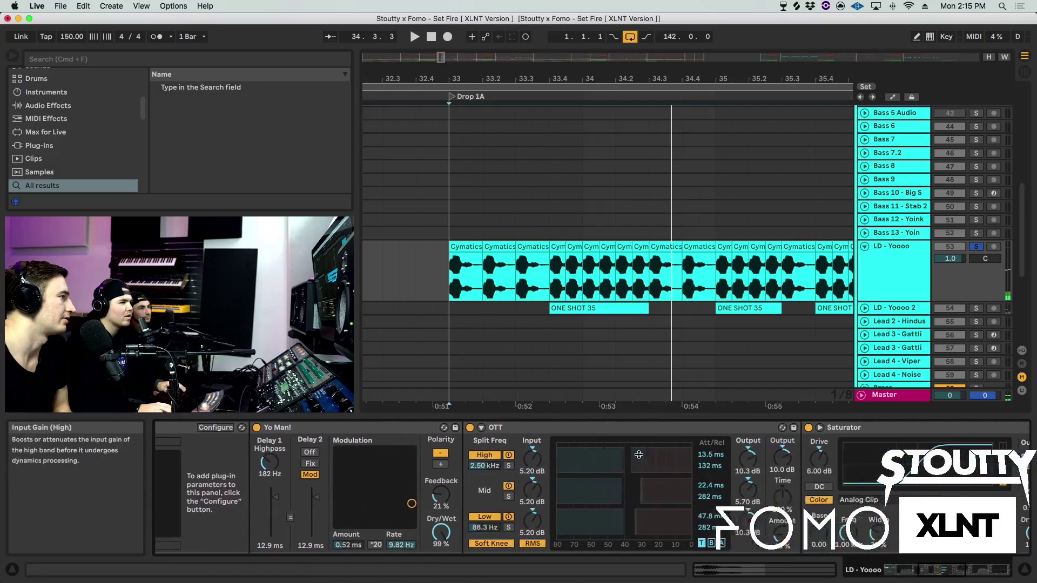
scroll(639, 455, "right", 6)
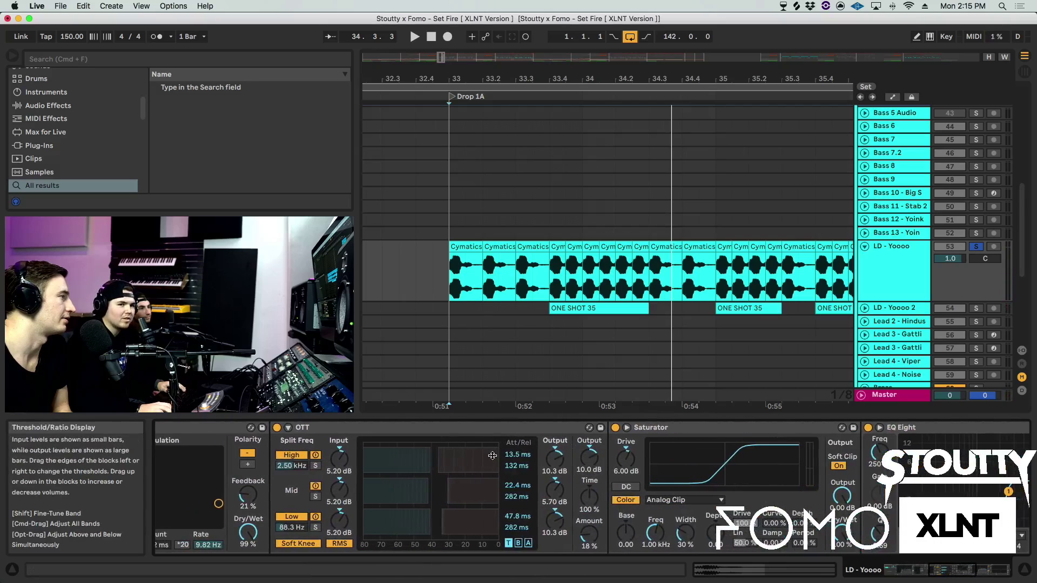
scroll(518, 467, "right", 2)
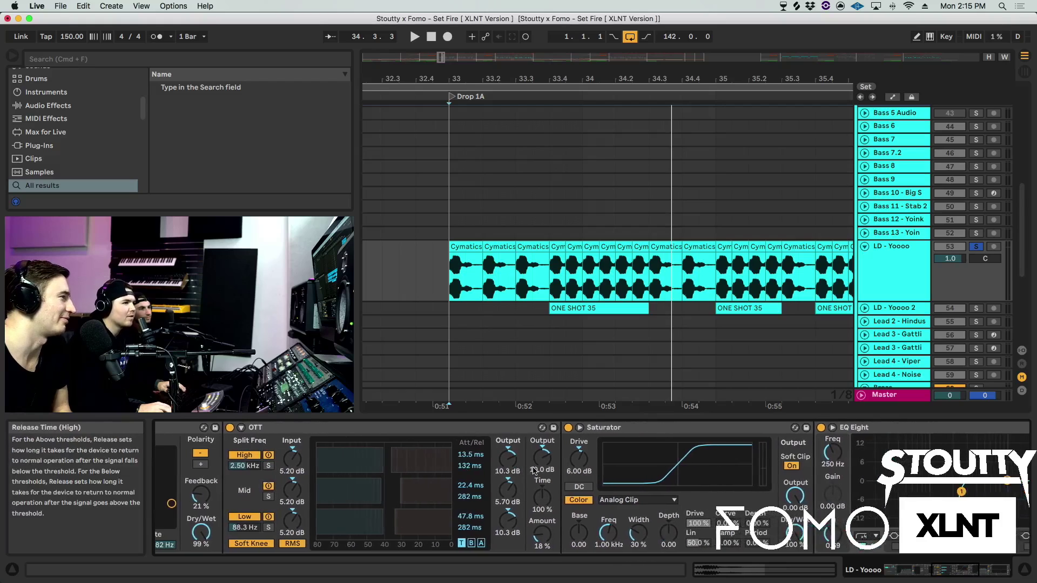
scroll(534, 471, "left", 2)
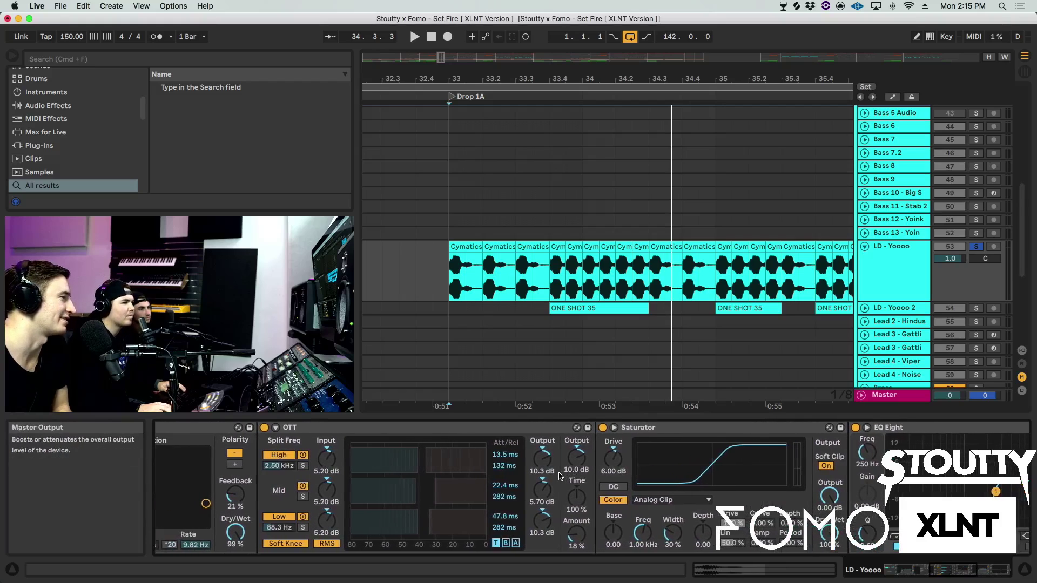
scroll(545, 467, "right", 5)
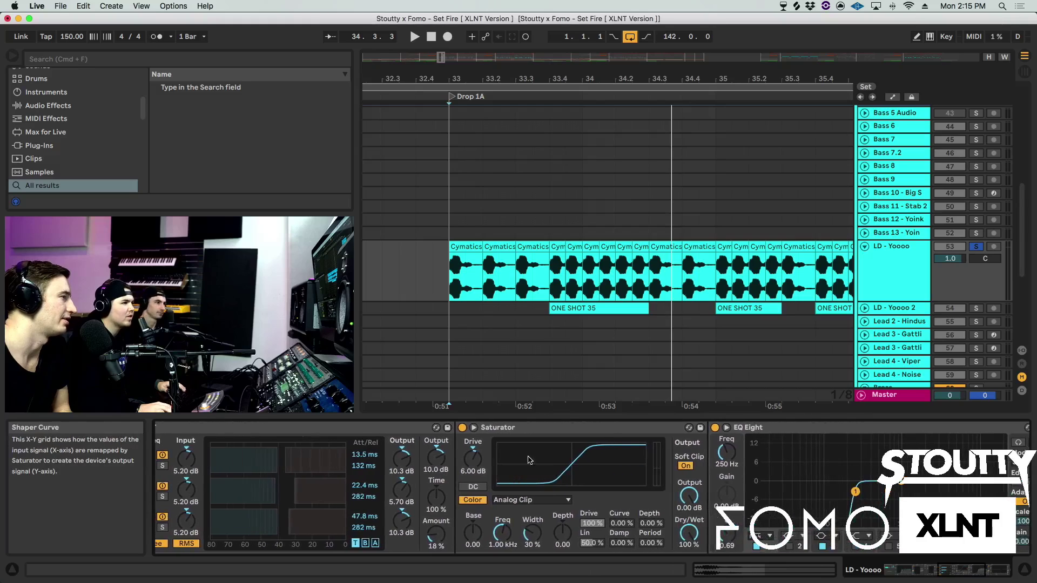
scroll(544, 469, "right", 15)
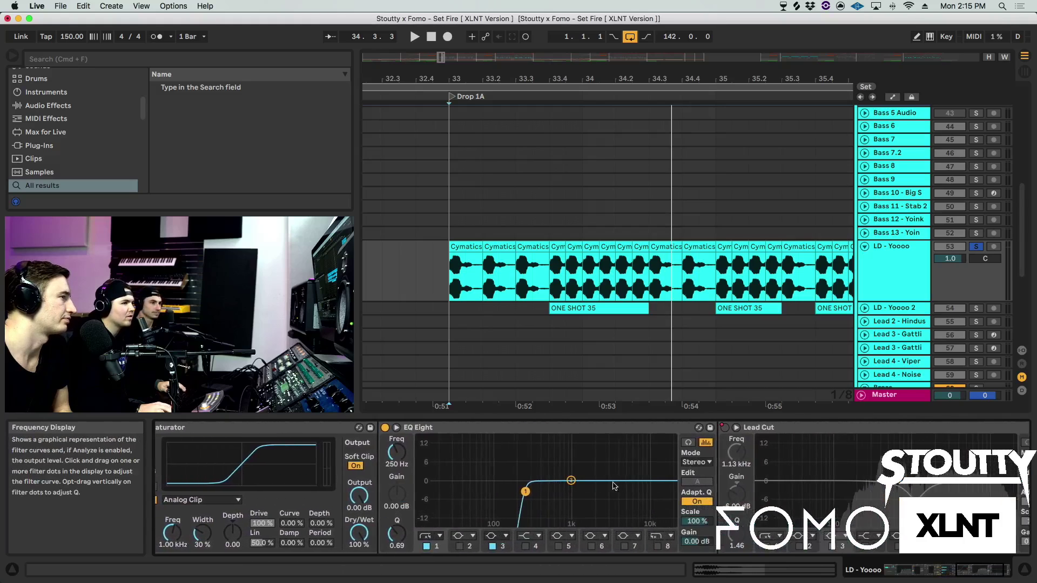
scroll(490, 347, "right", 2)
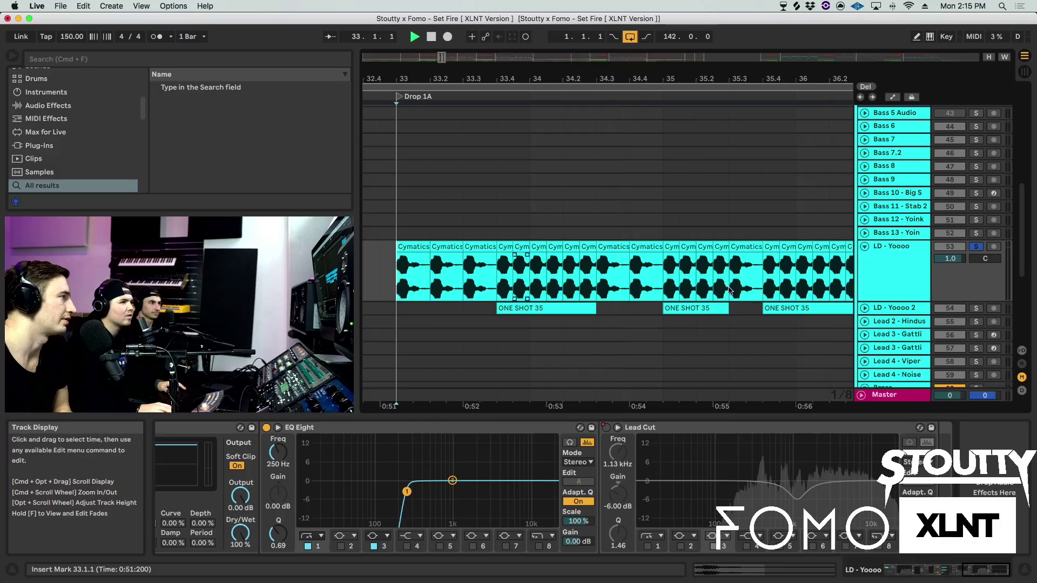
key("space")
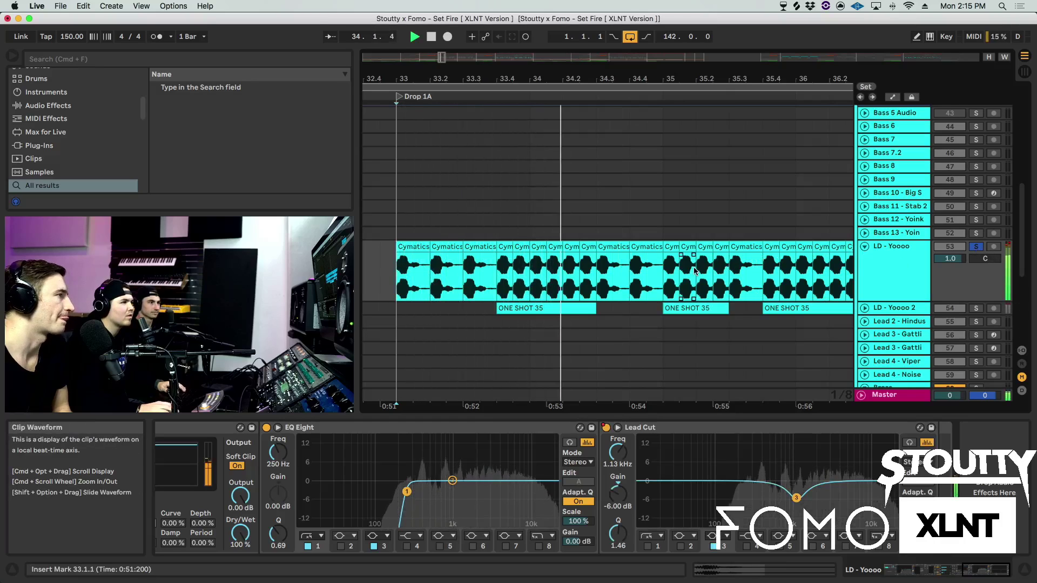
key("space")
- Review the LD - Yoooo effects between SerumFX and the final EQ, comparing Yo Man!, OTT and Saturator
scroll(600, 486, "left", 15)
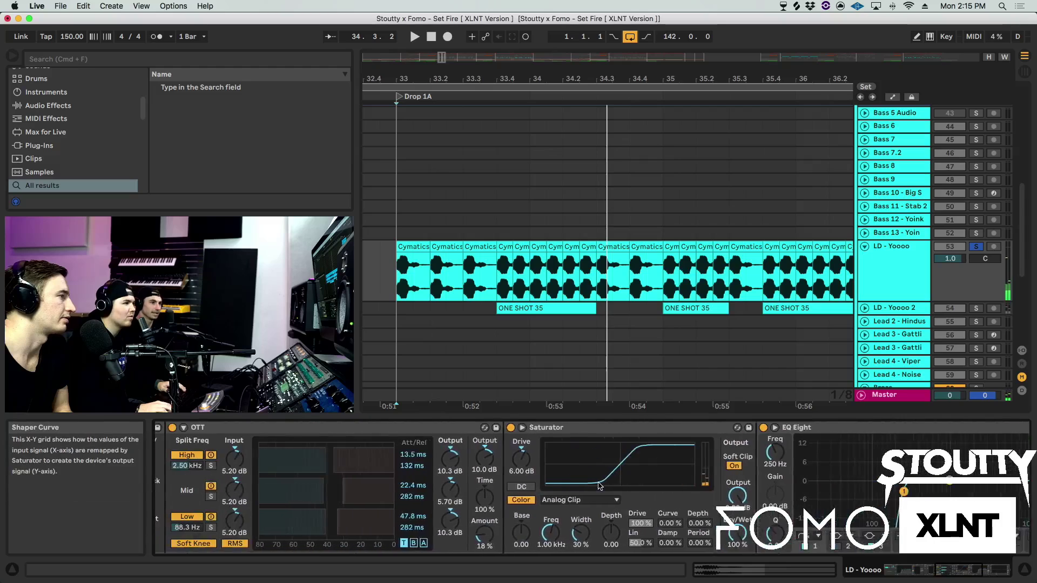
scroll(600, 486, "left", 10)
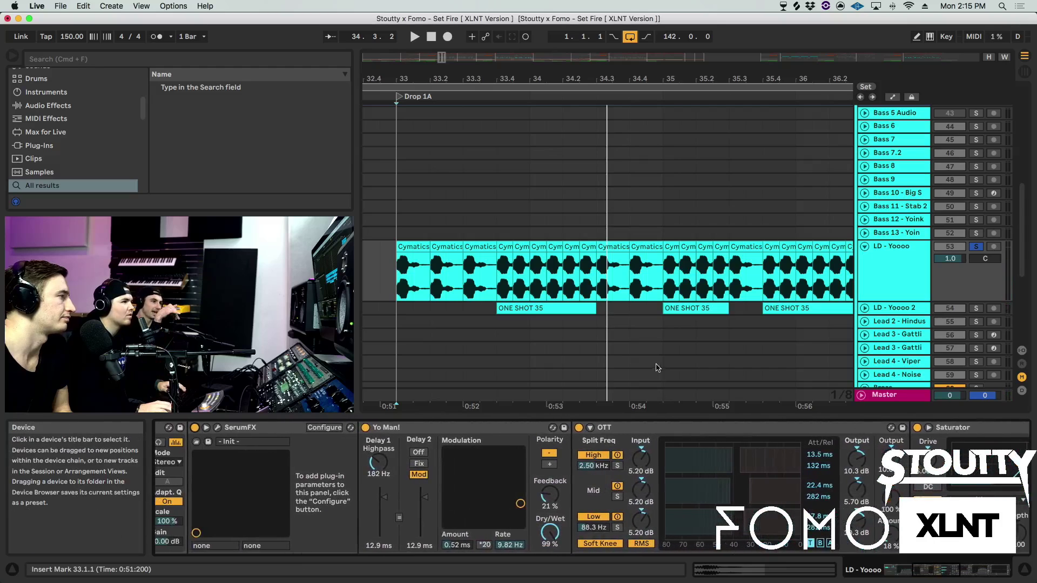
scroll(550, 212, "down", 5)
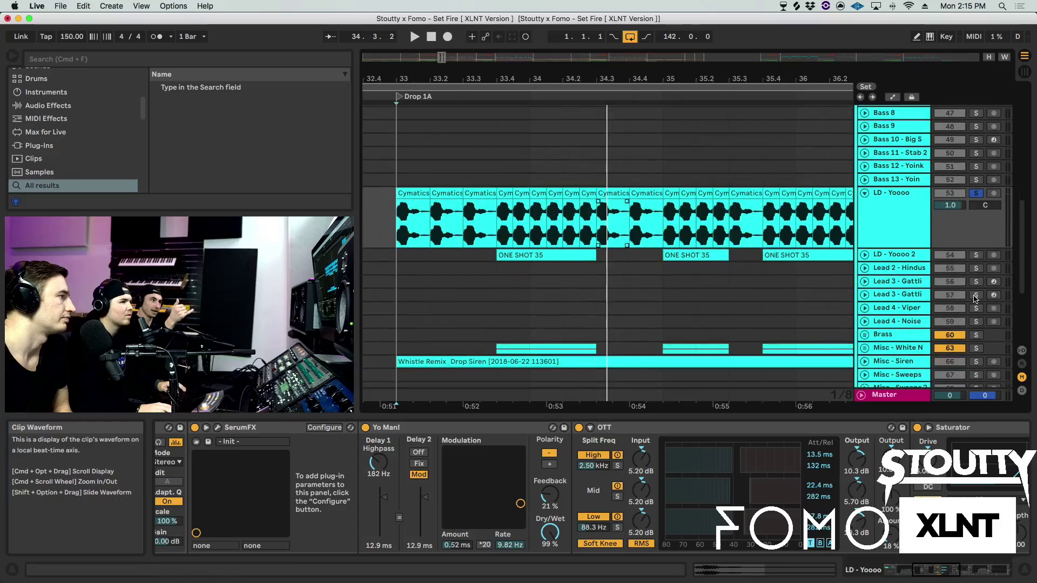
scroll(796, 447, "right", 15)
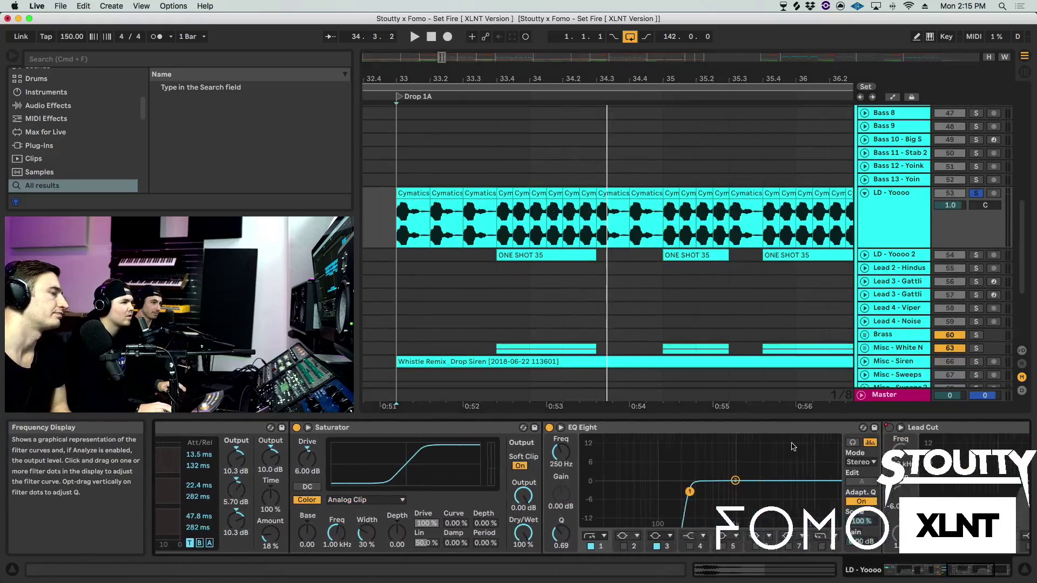
scroll(790, 446, "left", 15)
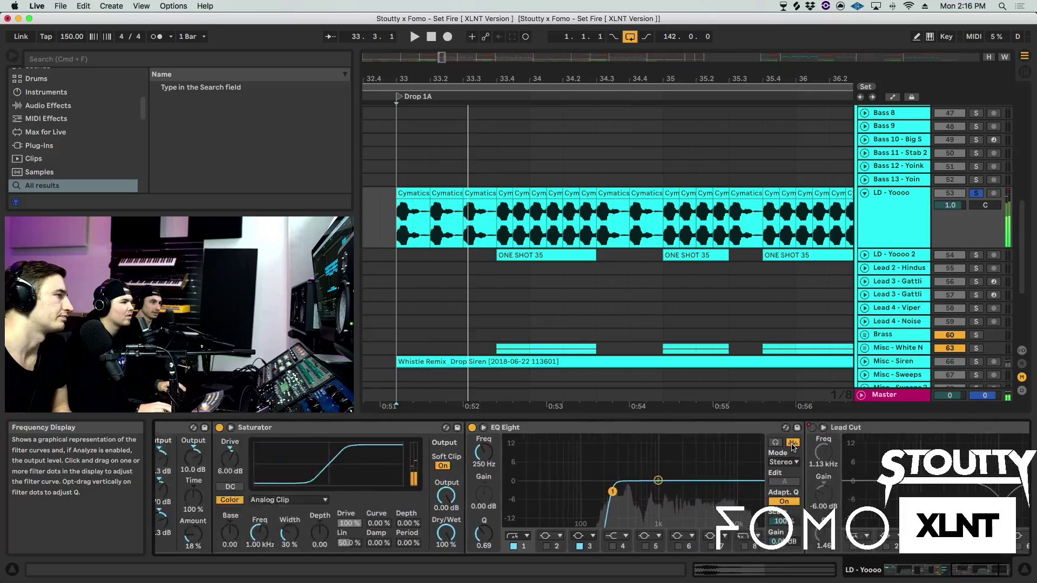
scroll(540, 443, "left", 5)
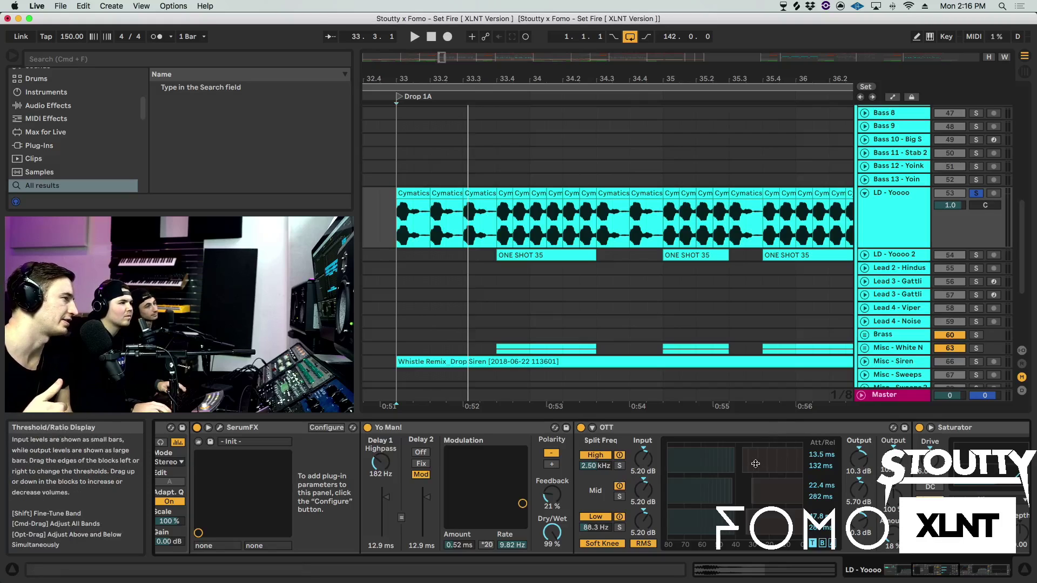
scroll(755, 463, "left", 2)
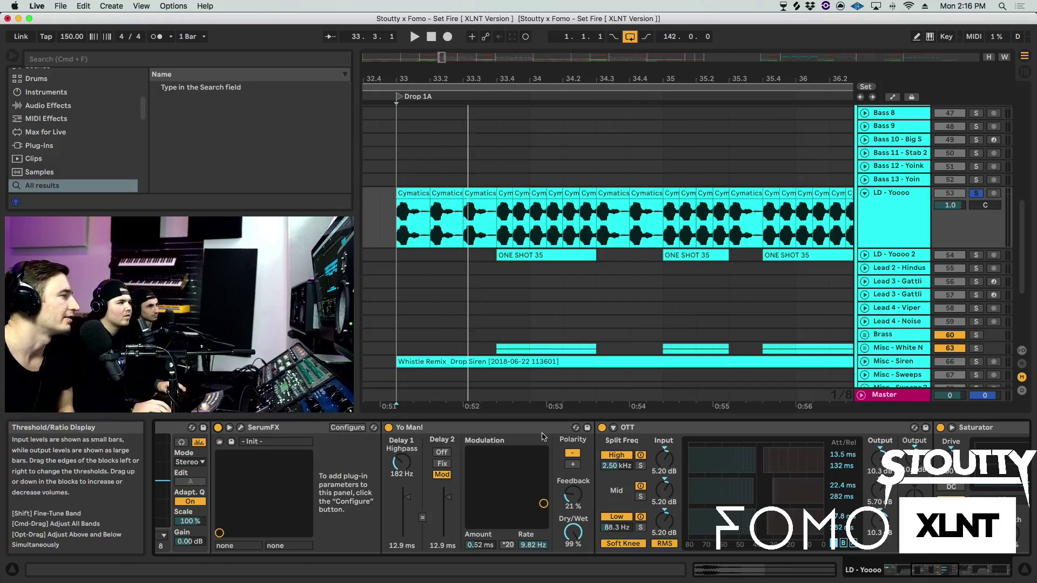
- Compare the drop with the entire LD Yoo Rack bypassed and re-enabled on LD - Yoooo
scroll(410, 475, "left", 20)
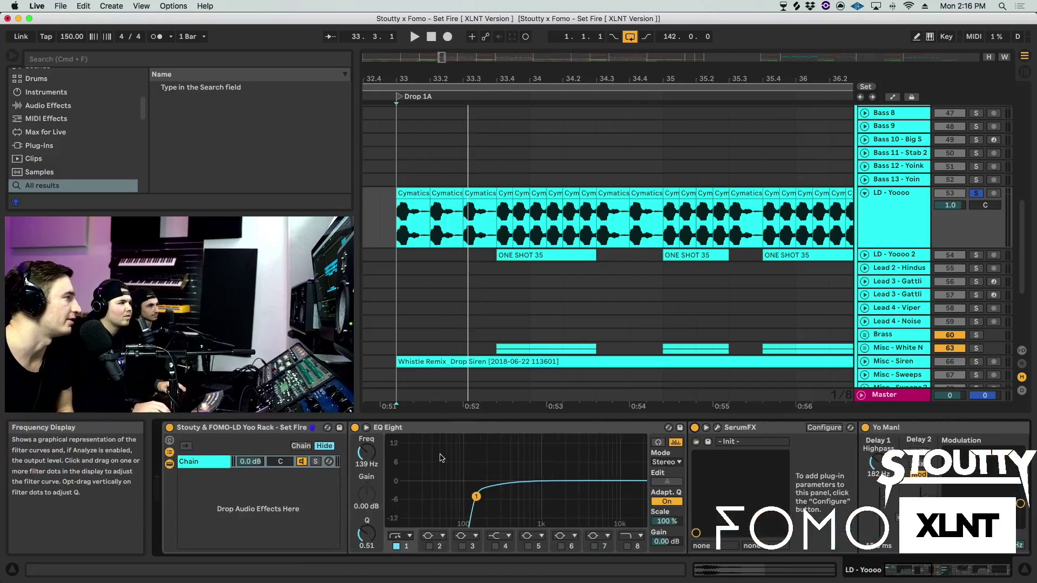
left_click(168, 428)
key("space")
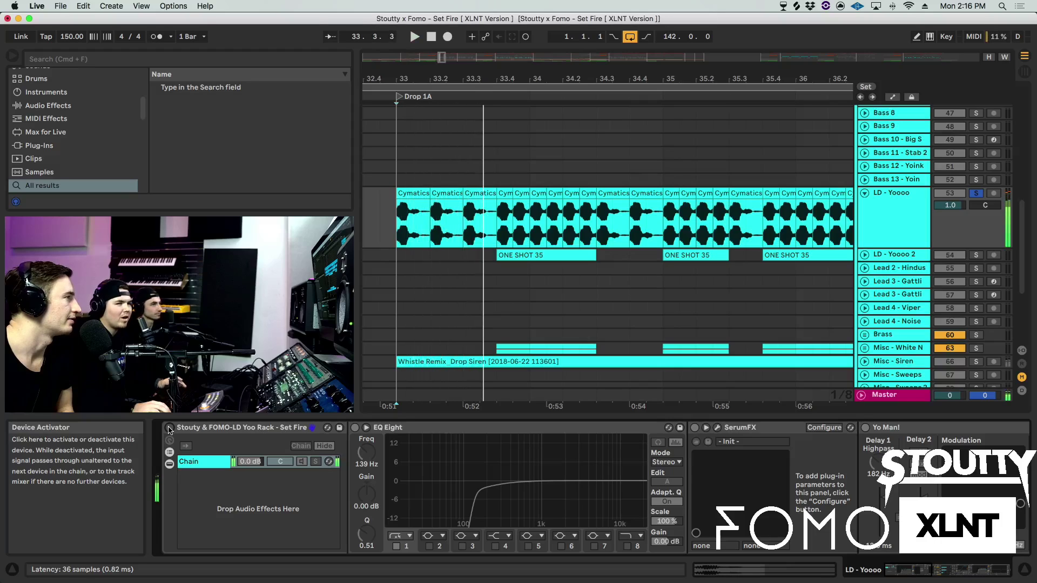
key("space")
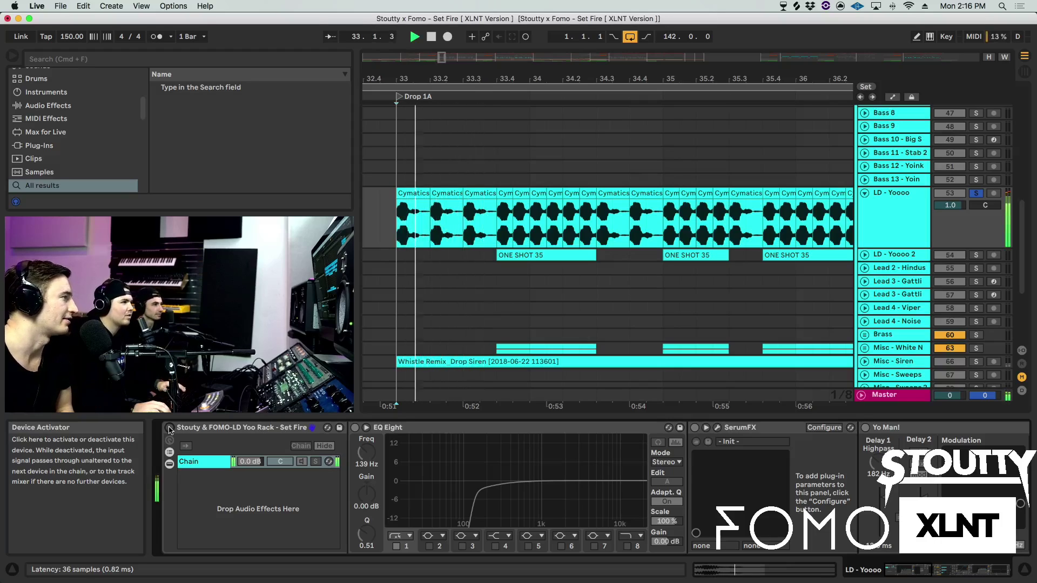
left_click(169, 428)
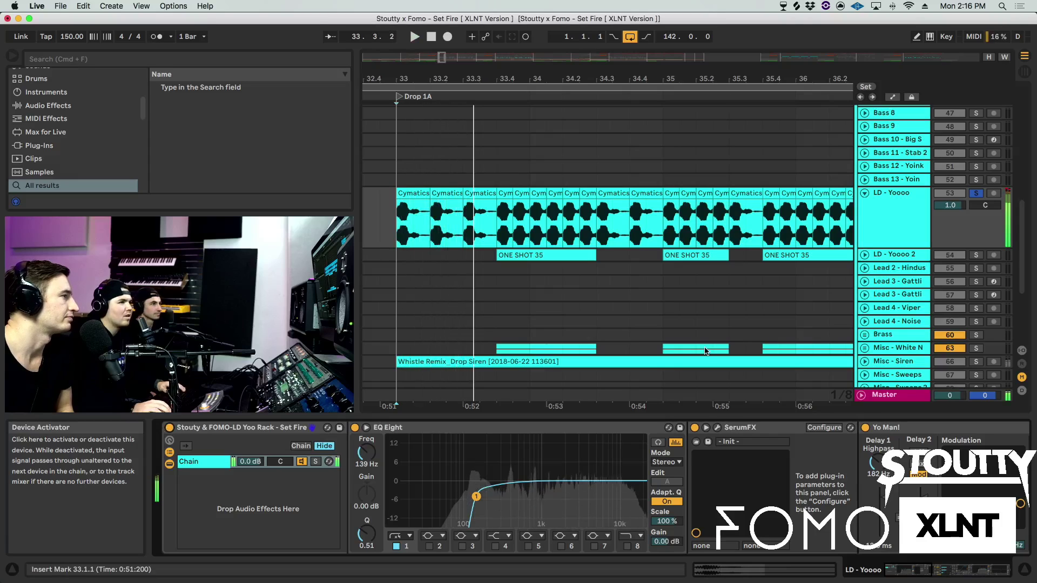
- Unfold the LD - Yoooo 2 track and play it soloed from its first ONE SHOT 35 clip
left_click(864, 254)
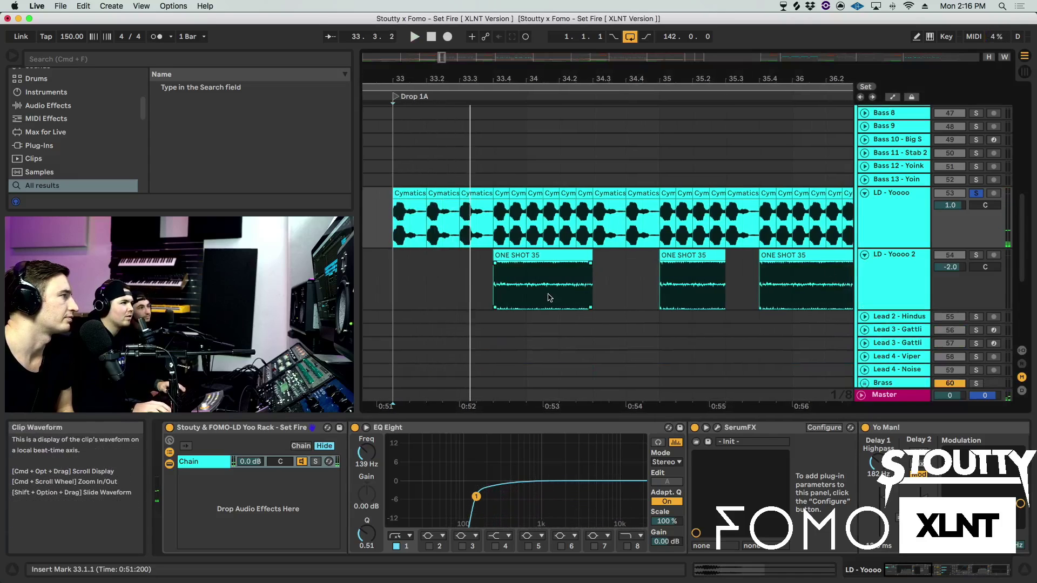
left_click(489, 287)
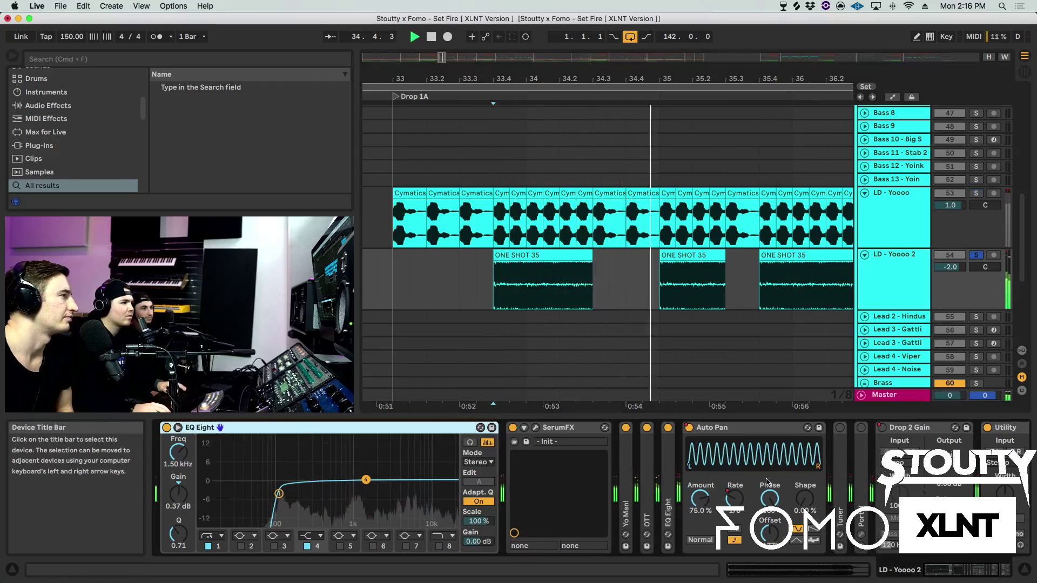
- Open SerumFX on LD - Yoooo 2, dismiss the preset version error, and close the plug-in window
left_click(536, 428)
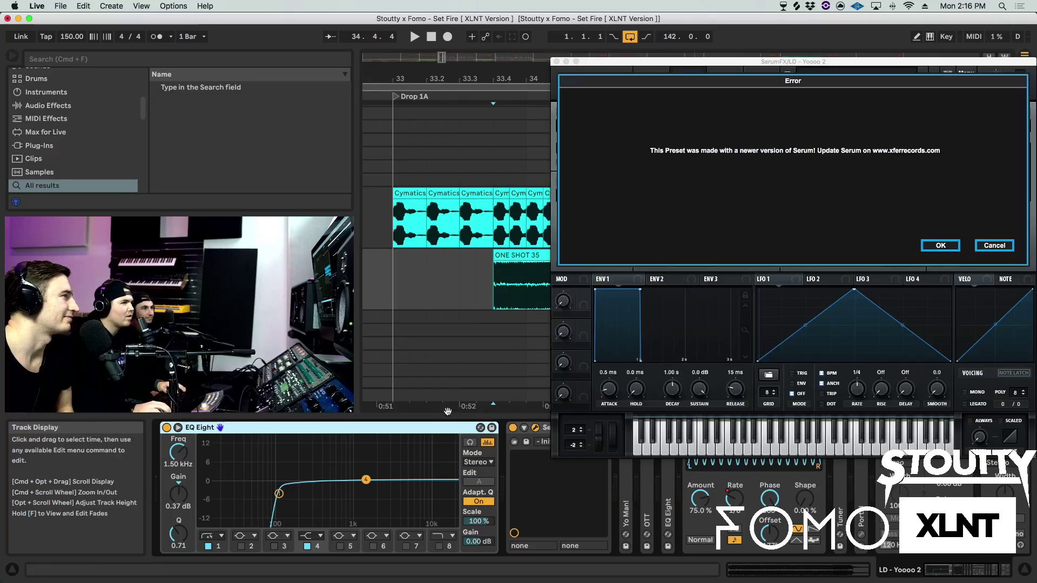
left_click(1002, 249)
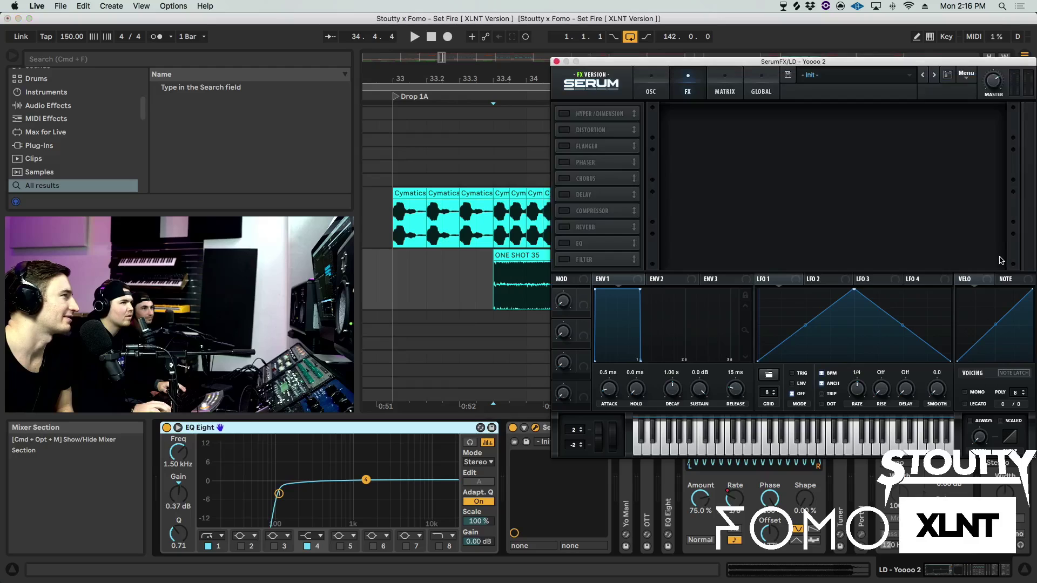
left_click(556, 61)
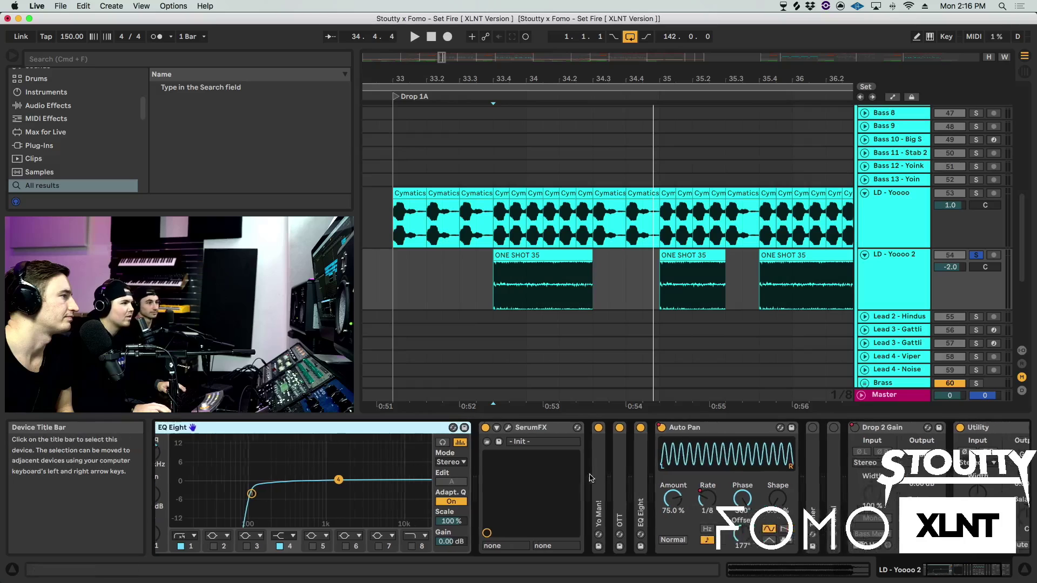
- Unfold the Yo Man! device on LD - Yoooo 2 and compare the ONE SHOT 35 clip with it bypassed and enabled
scroll(633, 479, "right", 5)
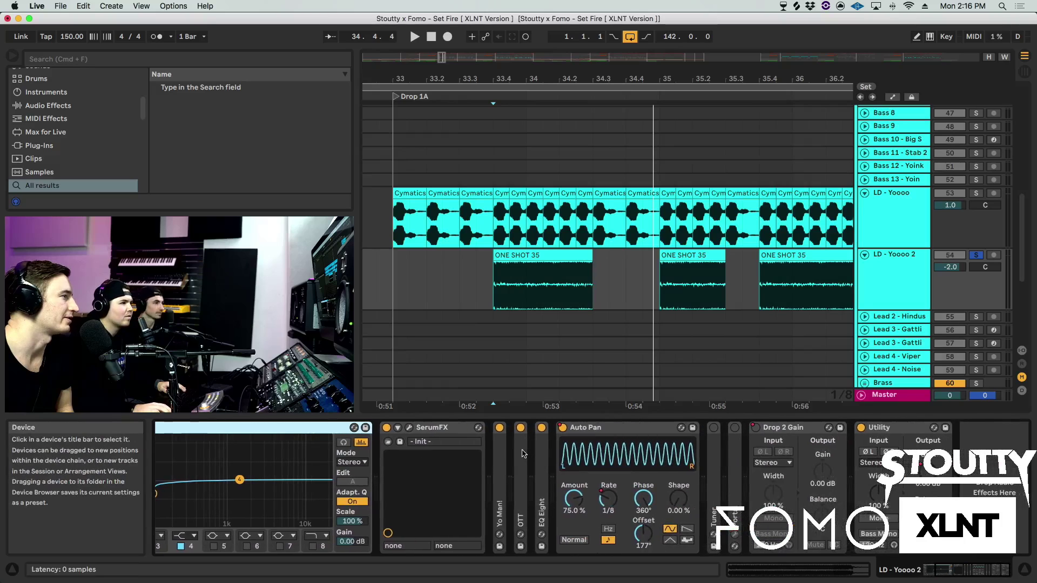
double_click(500, 471)
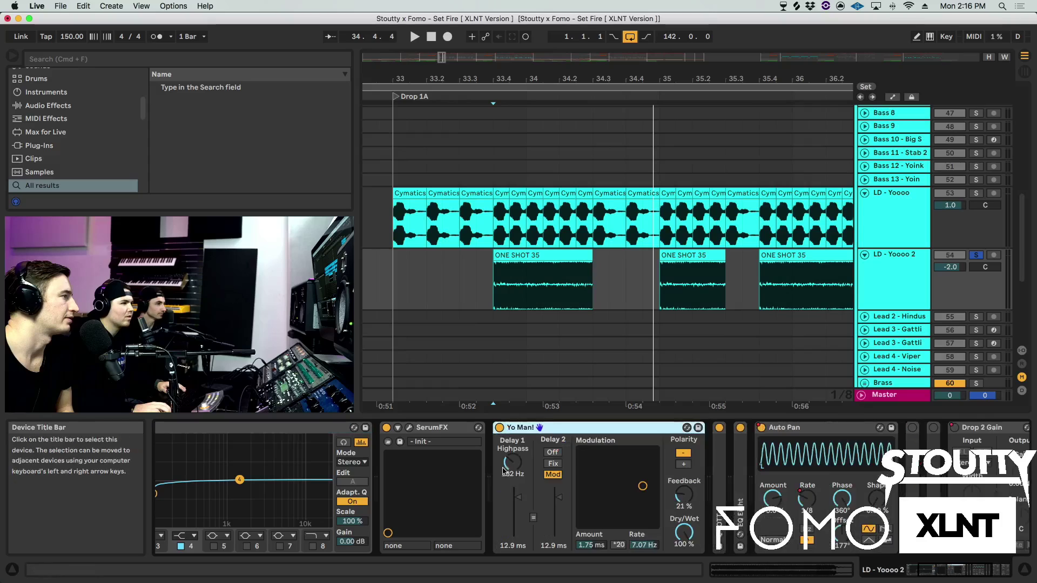
key("space")
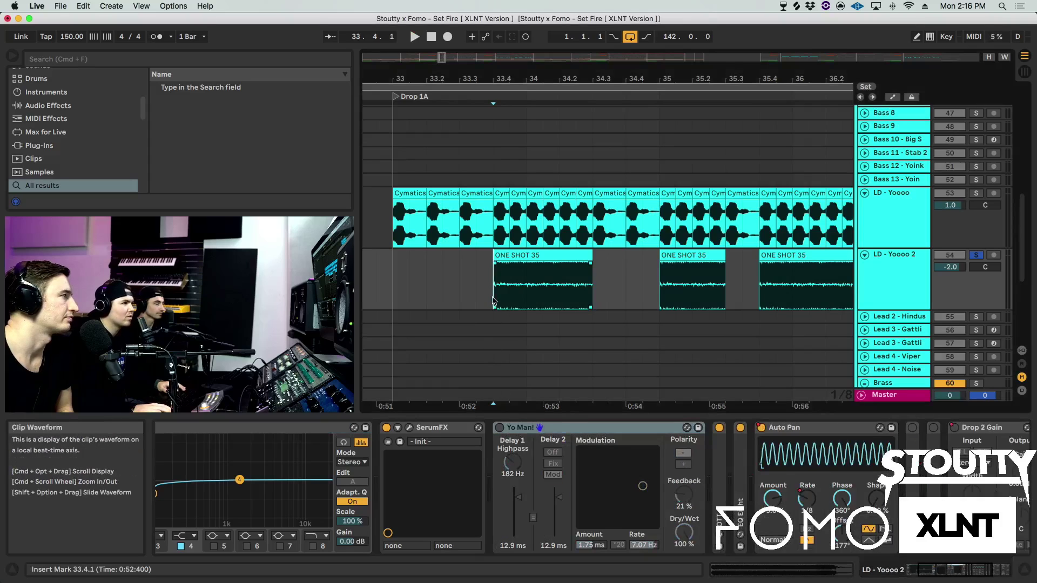
key("space")
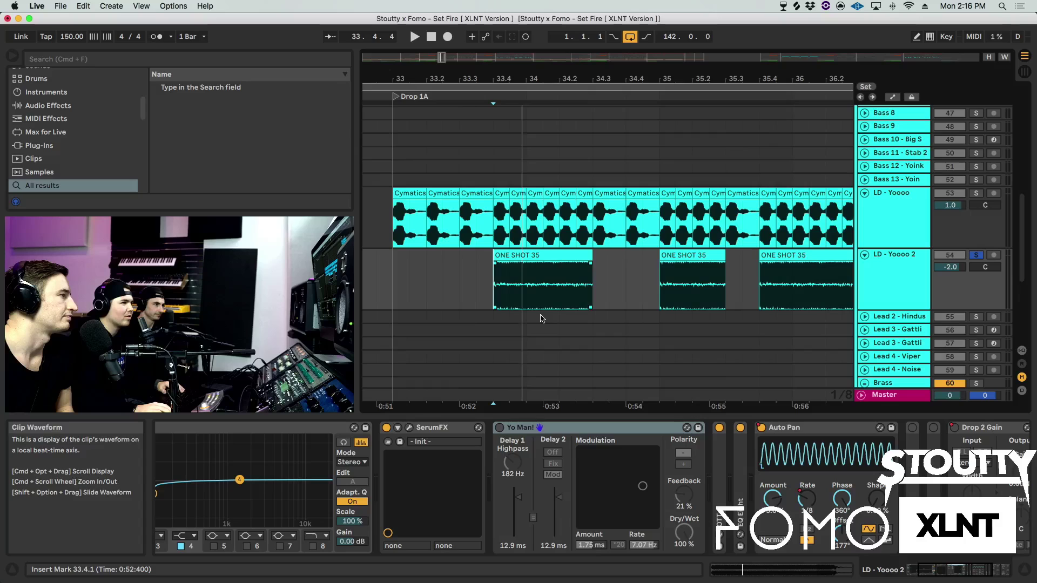
left_click(499, 427)
key("space")
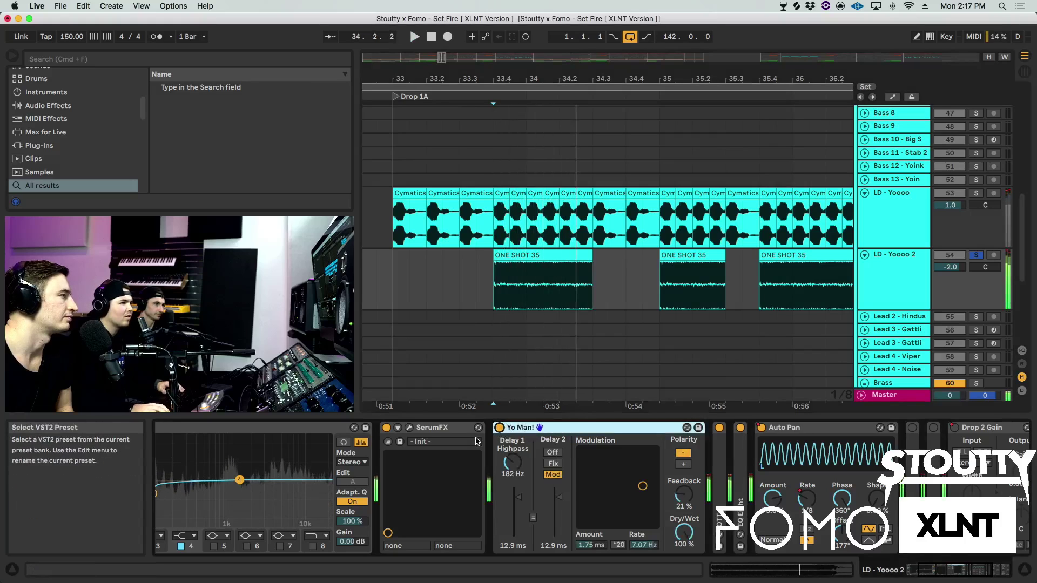
- Compare LD - Yoooo 2 during playback with Auto Pan bypassed and re-enabled
scroll(572, 451, "right", 5)
left_click(572, 428)
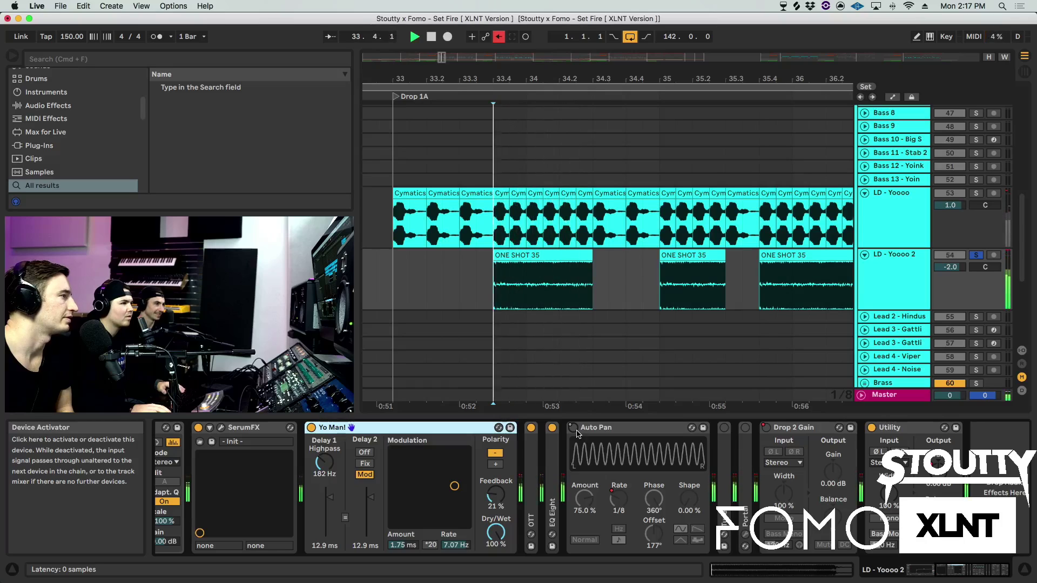
left_click(573, 428)
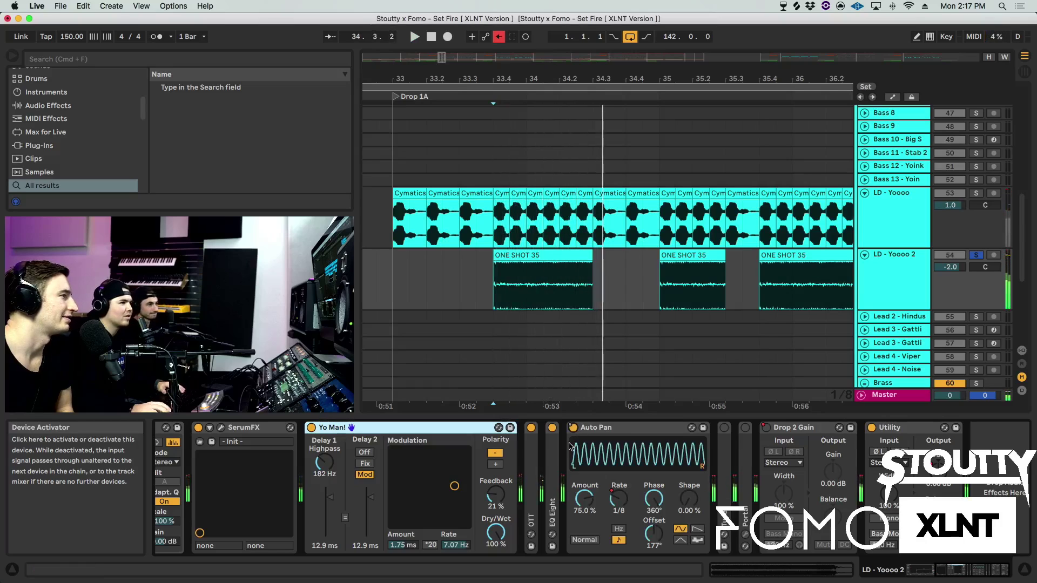
- Show the automation lanes and examine the Auto Pan, Utility and Drop 2 Gain envelopes on LD - Yoooo 2
left_click(883, 276)
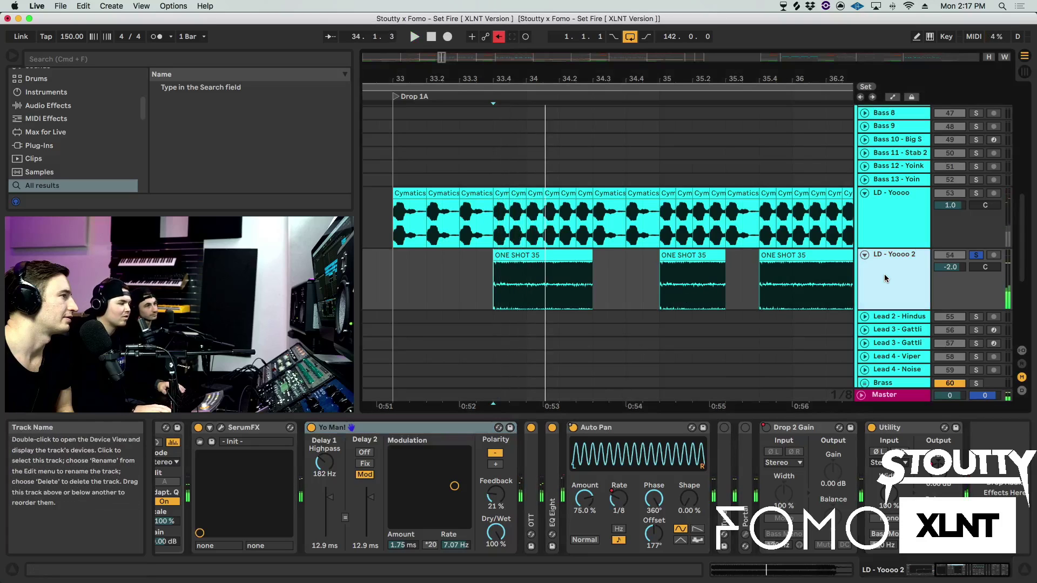
key("a")
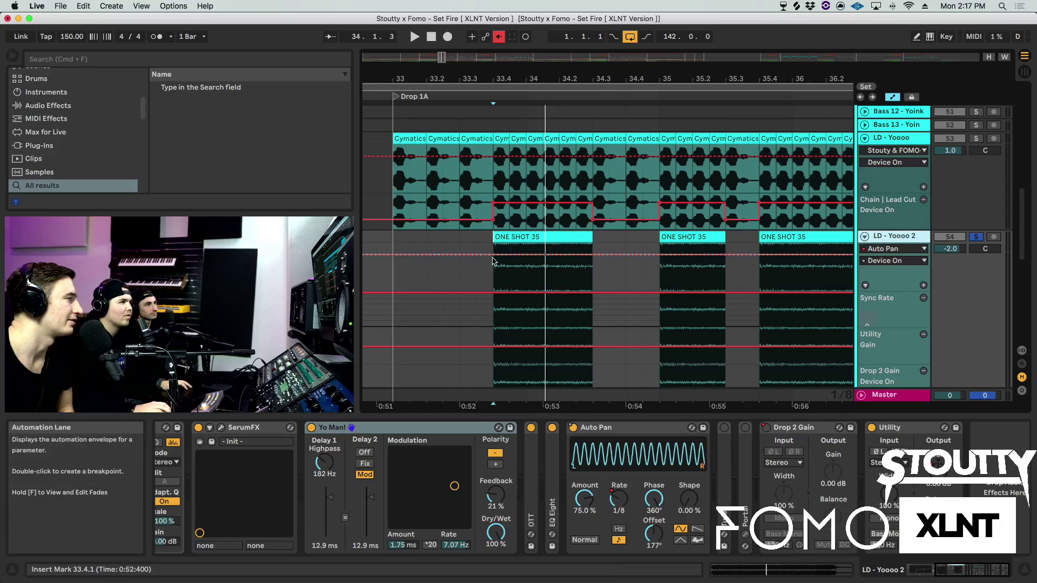
scroll(496, 255, "down", 6)
scroll(497, 274, "up", 3)
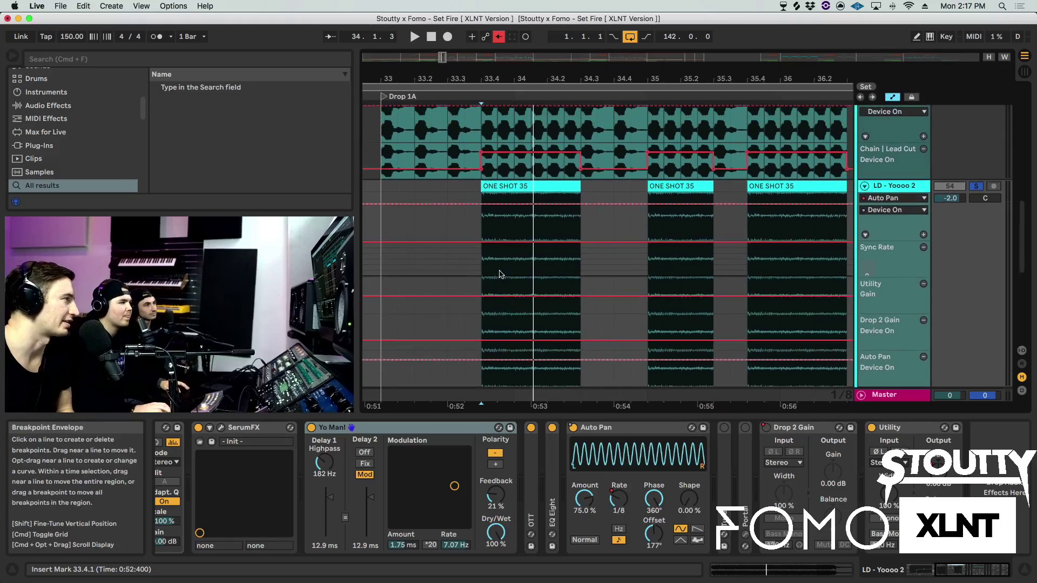
scroll(499, 273, "up", 4)
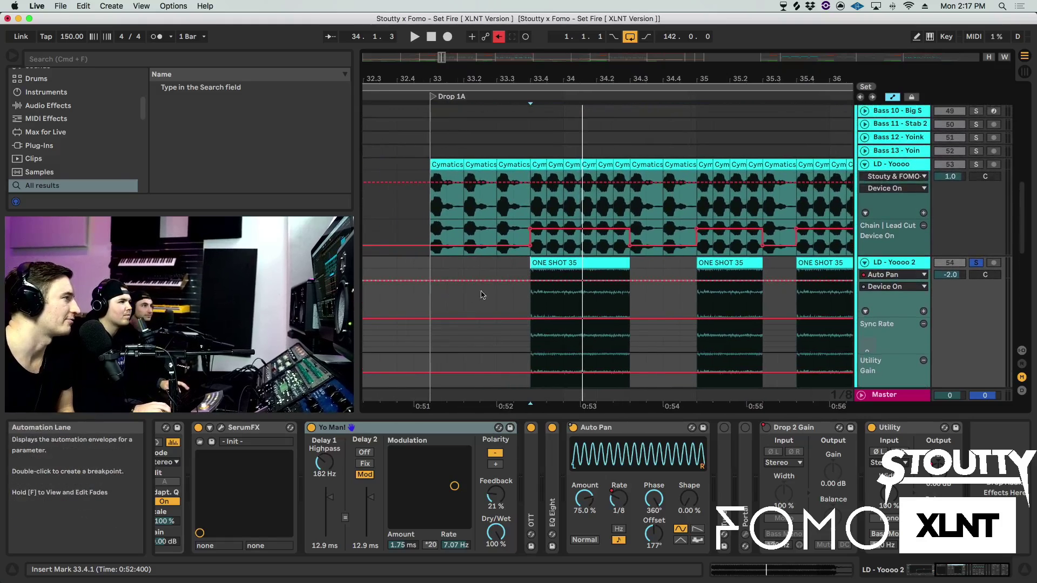
- Solo LD - Yoooo together with LD - Yoooo 2 and play both from the start of Drop 1A
left_click(415, 293)
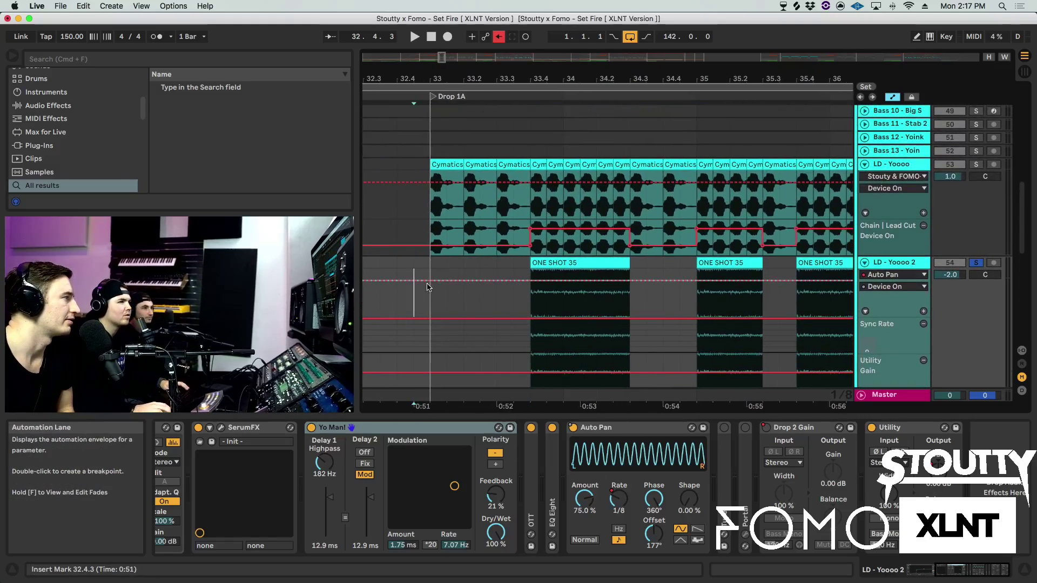
left_click(975, 262)
left_click(976, 165)
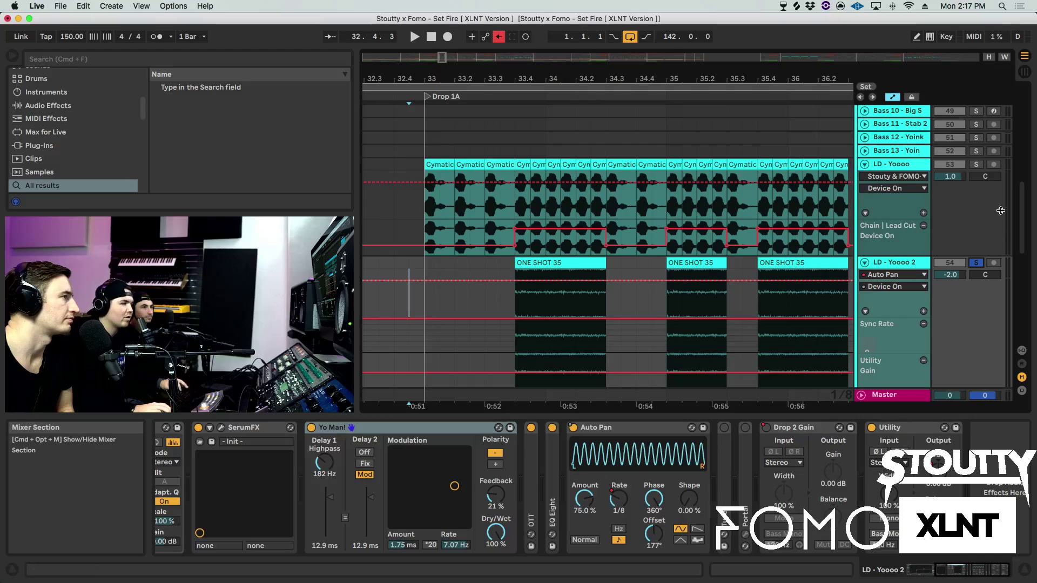
left_click(976, 164)
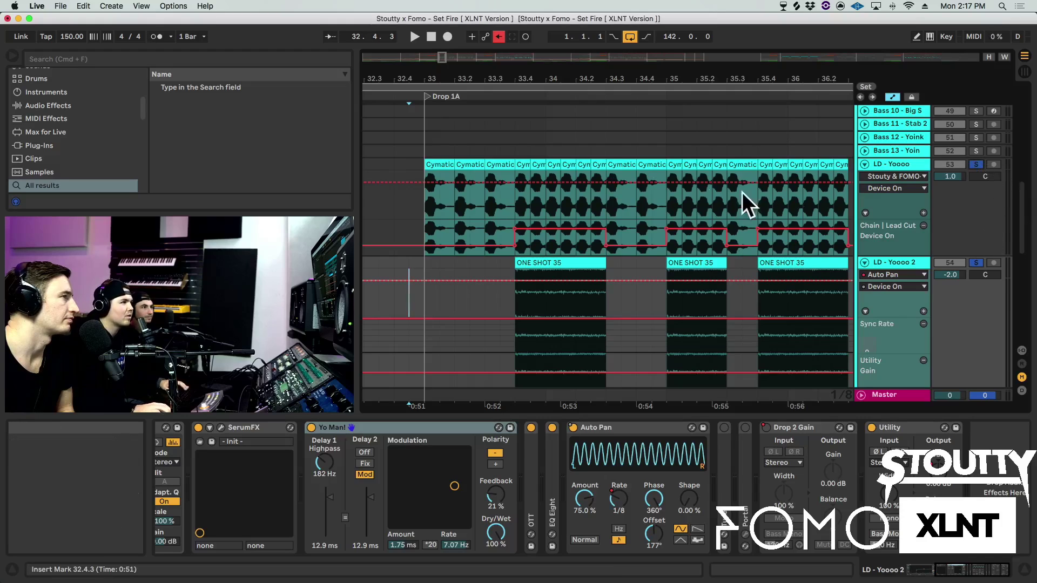
left_click(421, 224)
key("space")
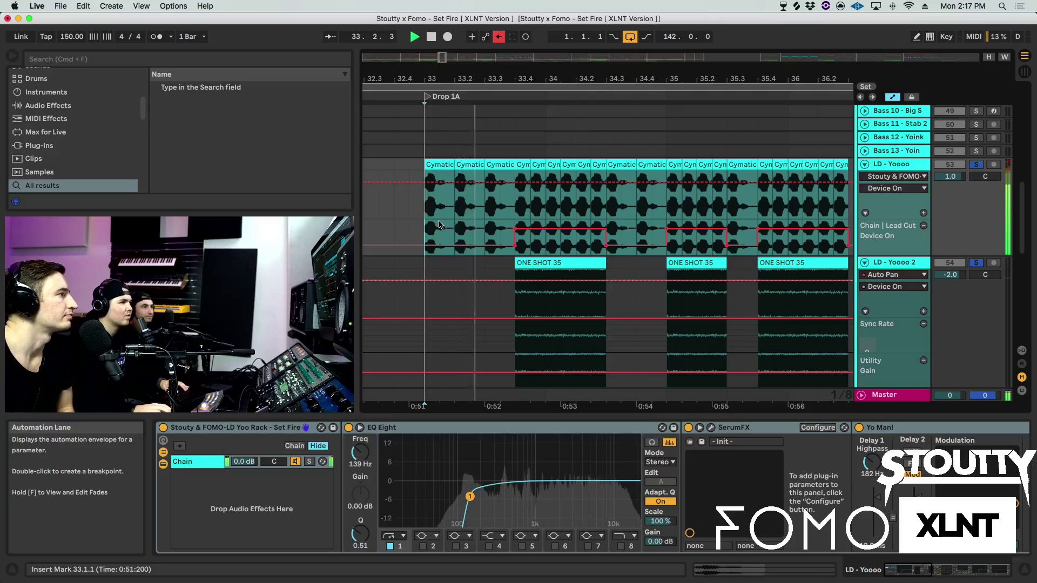
scroll(520, 236, "down", 1)
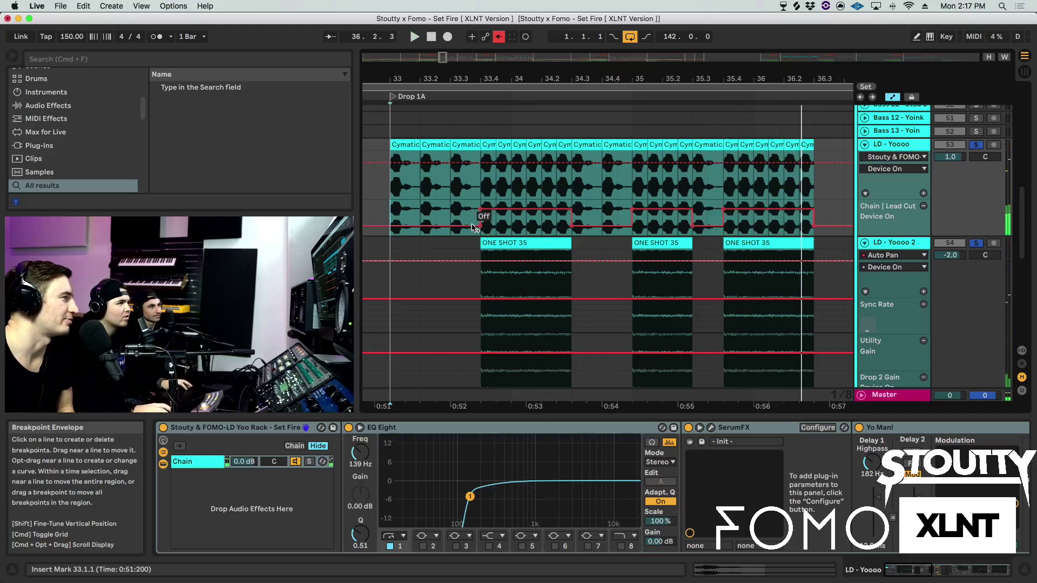
- Hide the automation lanes and examine the LD - Yoooo 2 device chain from EQ Eight through Auto Pan
key("a")
left_click(484, 239)
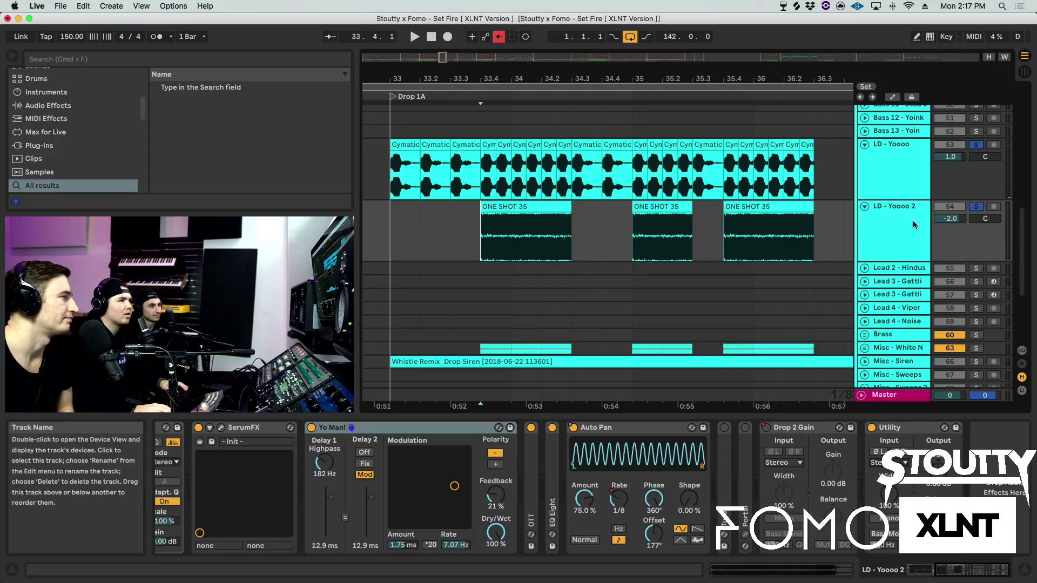
left_click(895, 222)
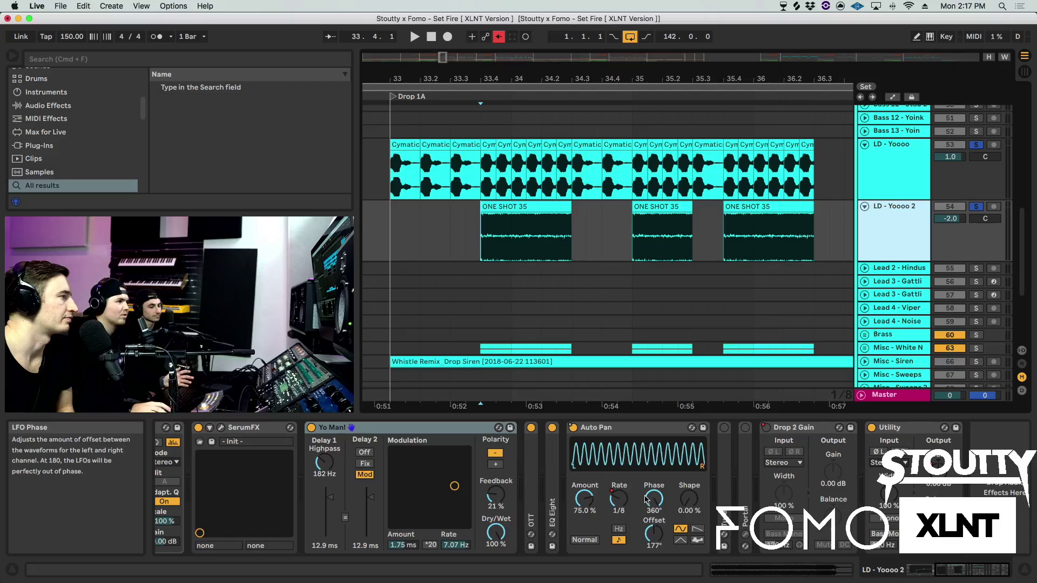
scroll(653, 500, "left", 5)
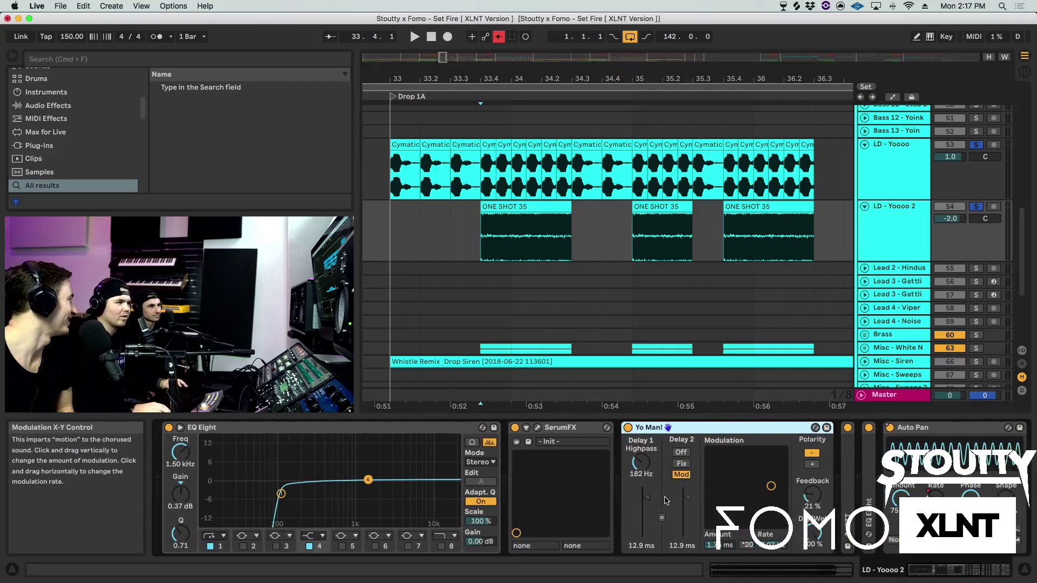
scroll(668, 501, "right", 2)
scroll(670, 501, "left", 2)
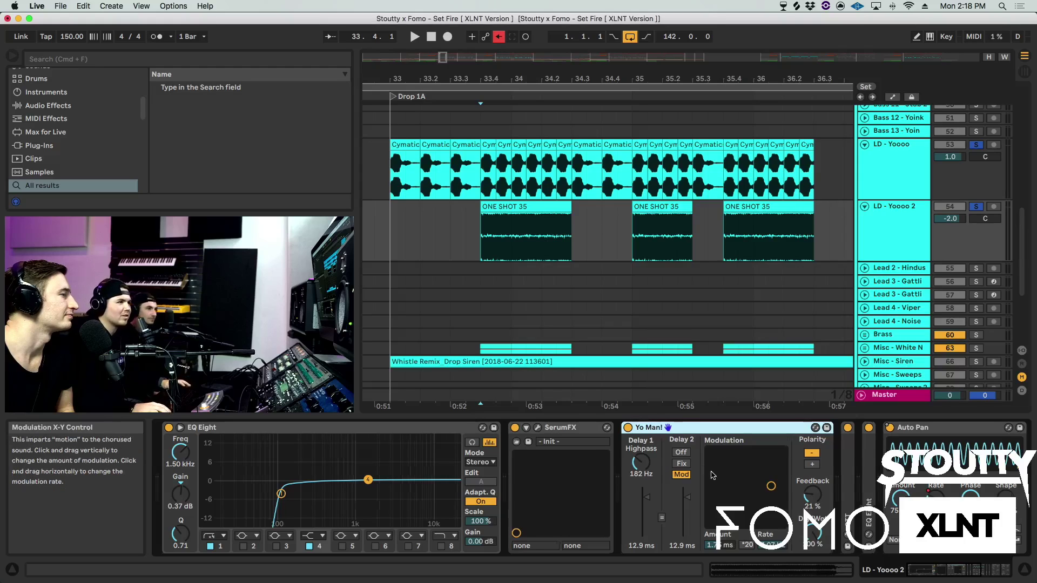
scroll(695, 467, "right", 2)
scroll(621, 270, "right", 2)
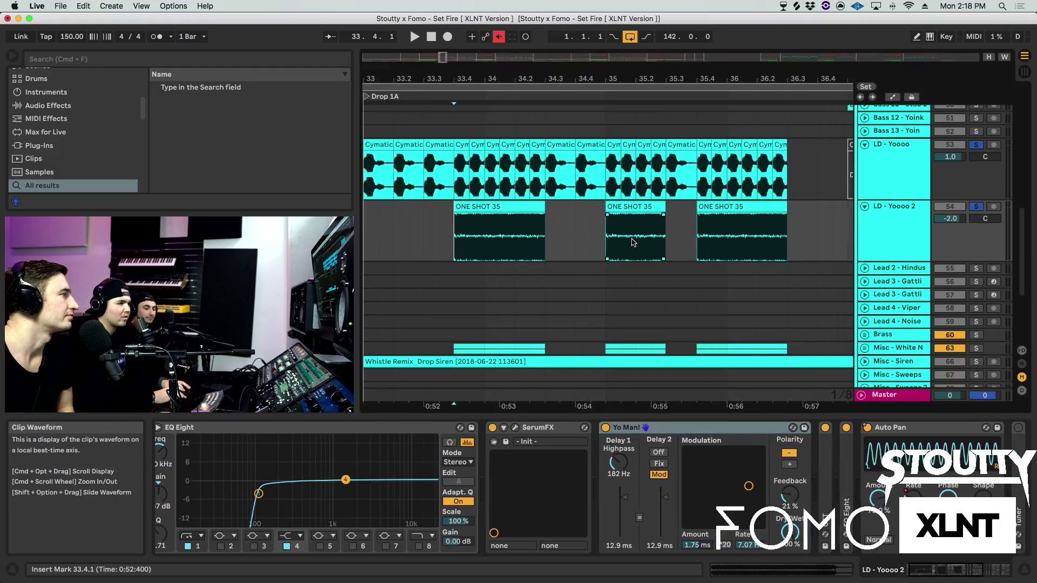
- Examine the automation envelopes of the LD - Yoooo tracks across all of Drop 1A, and hide the lanes again
key("minus")
scroll(471, 307, "down", 3)
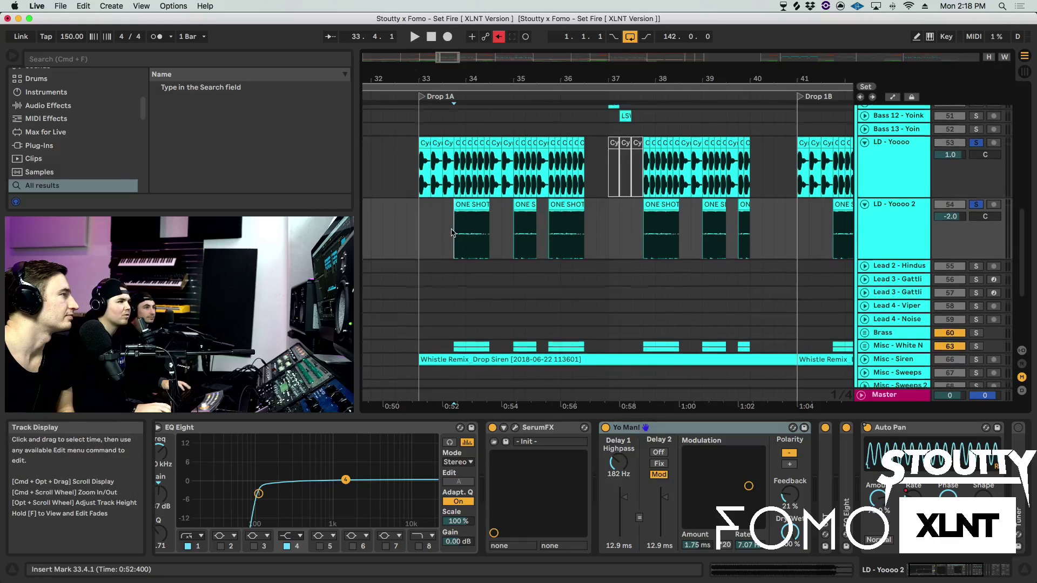
scroll(471, 307, "down", 3)
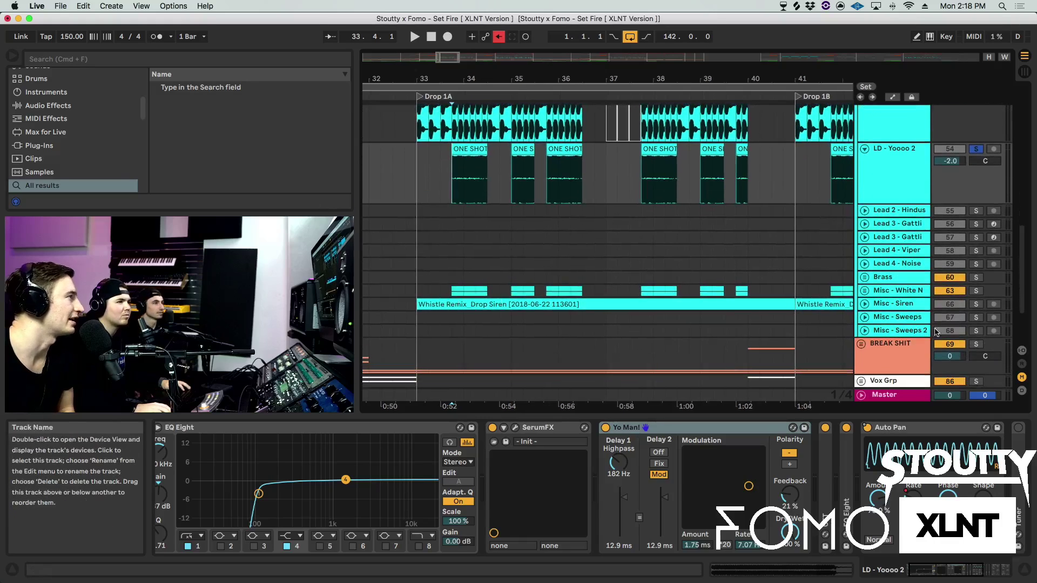
key("a")
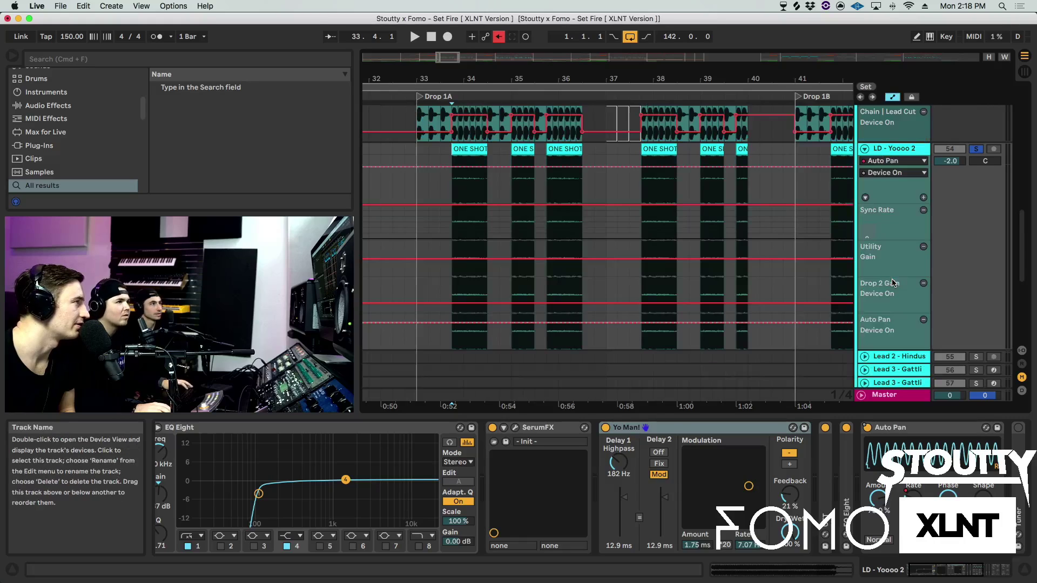
scroll(892, 281, "up", 4)
key("a")
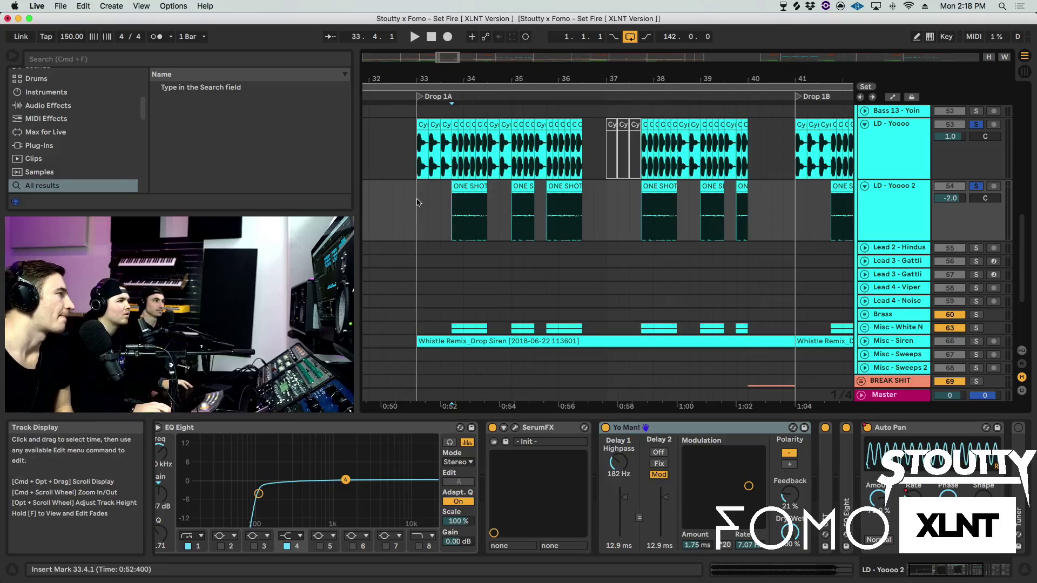
- Unfold and solo the Misc - Siren track, and play its Whistle Remix_Drop Siren clip from bar 33
scroll(416, 202, "down", 3)
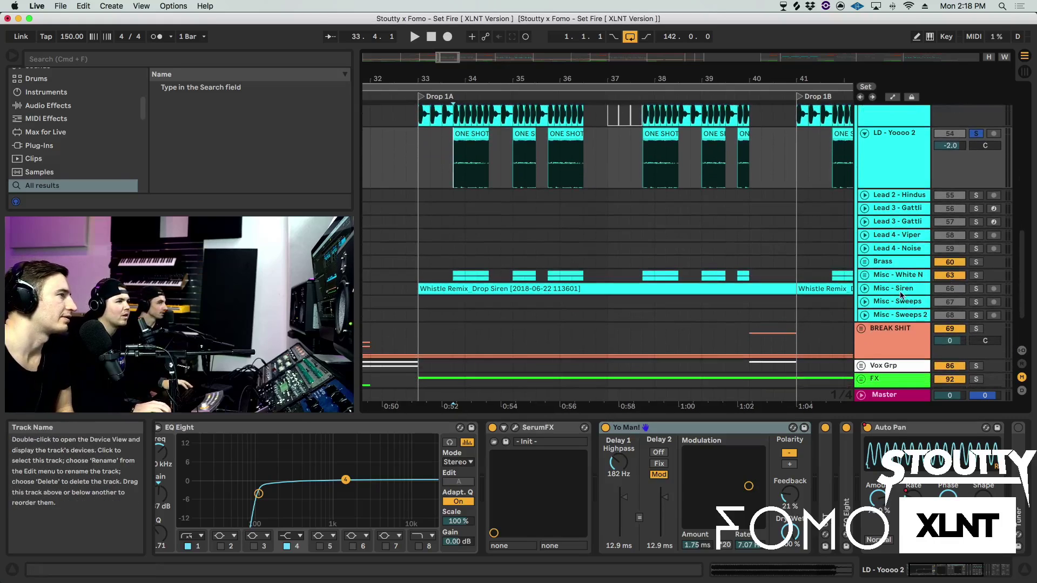
left_click(865, 288)
left_click(977, 289)
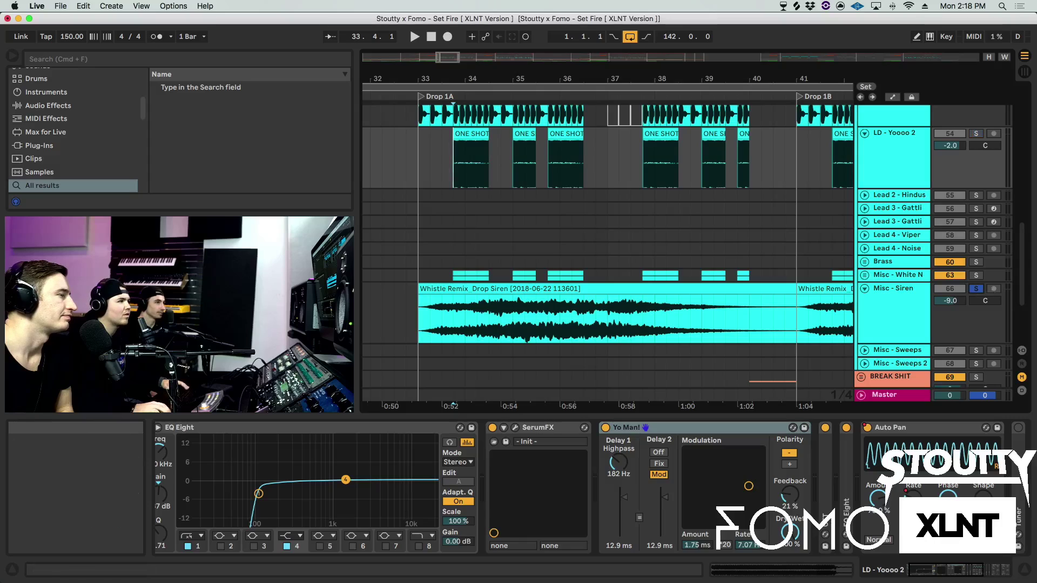
left_click(420, 303)
key("space")
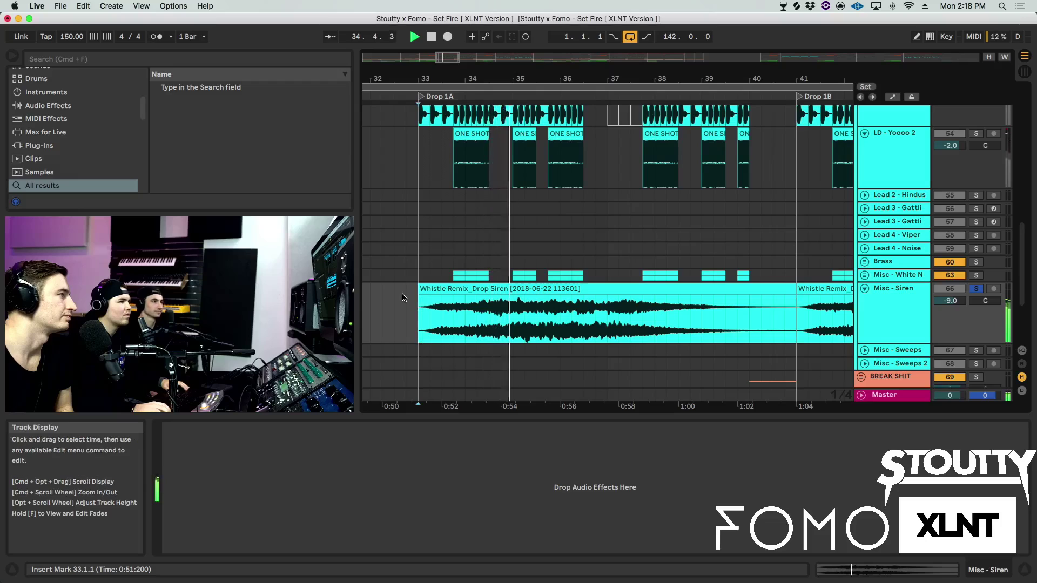
- Select the Misc - Siren track, replay its clip from the start of Drop 1A, and clear the track's solo
left_click(893, 318)
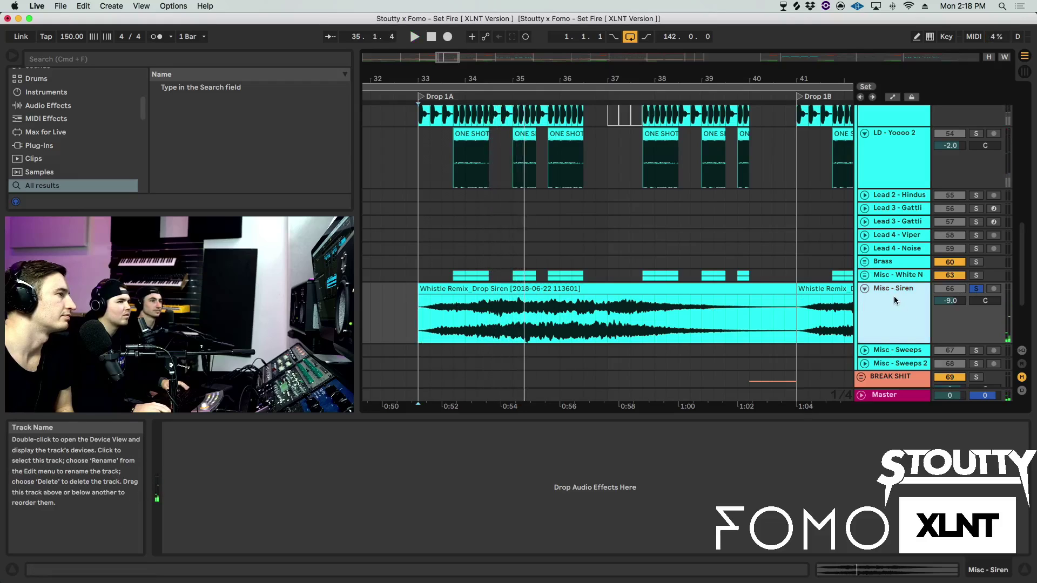
left_click(422, 311)
key("space")
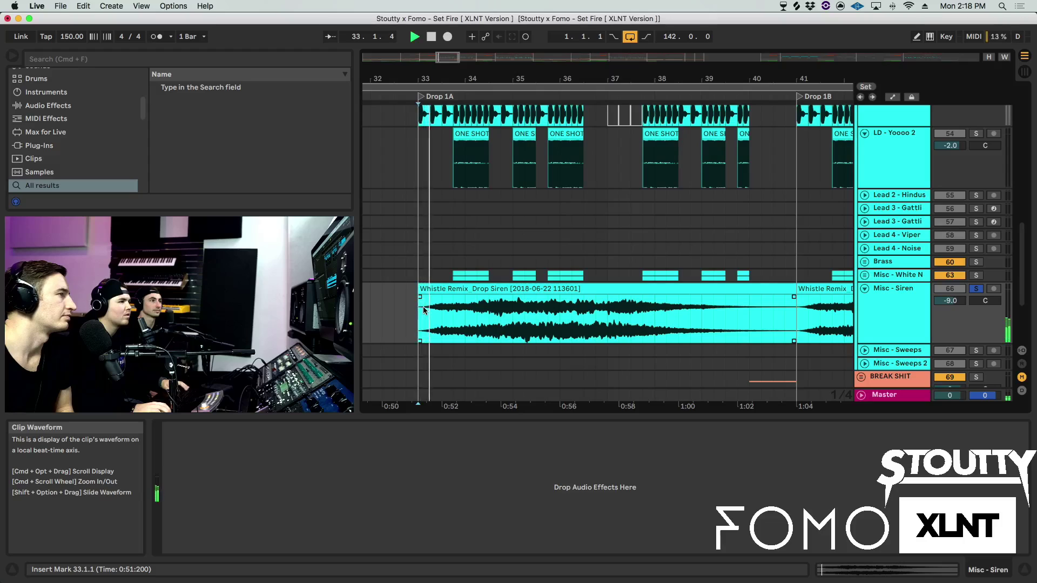
left_click(976, 289)
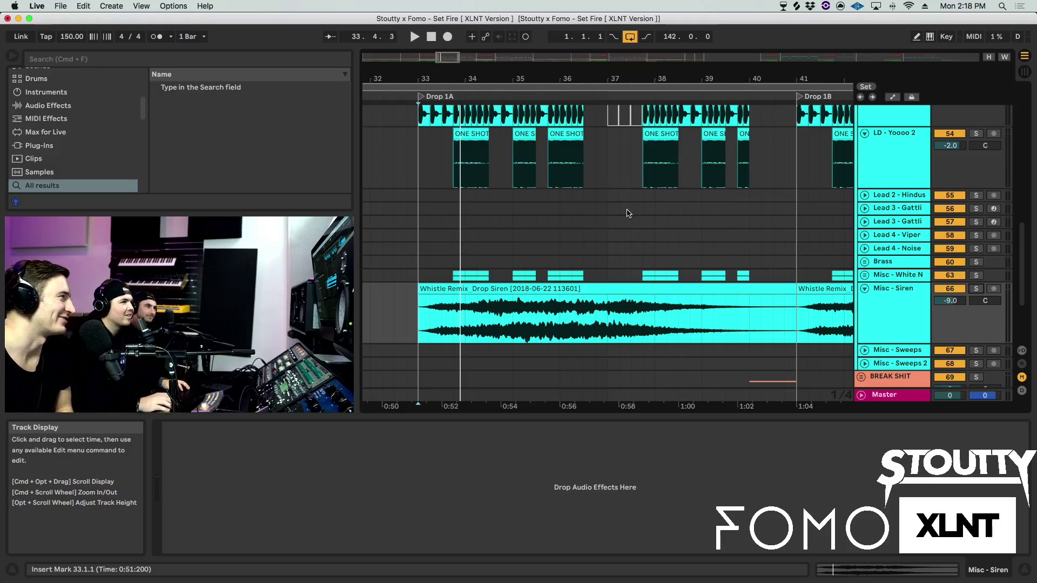
- Unfold the Misc - White N group and its Noise 1 track, with Drop 1A and Drop 1B both in view
left_click(560, 222)
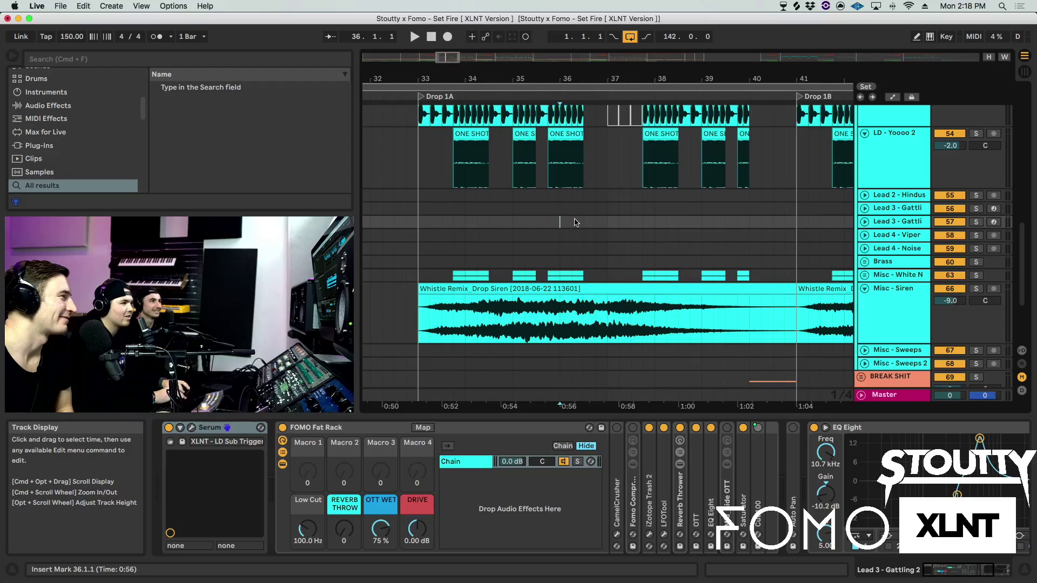
key("minus")
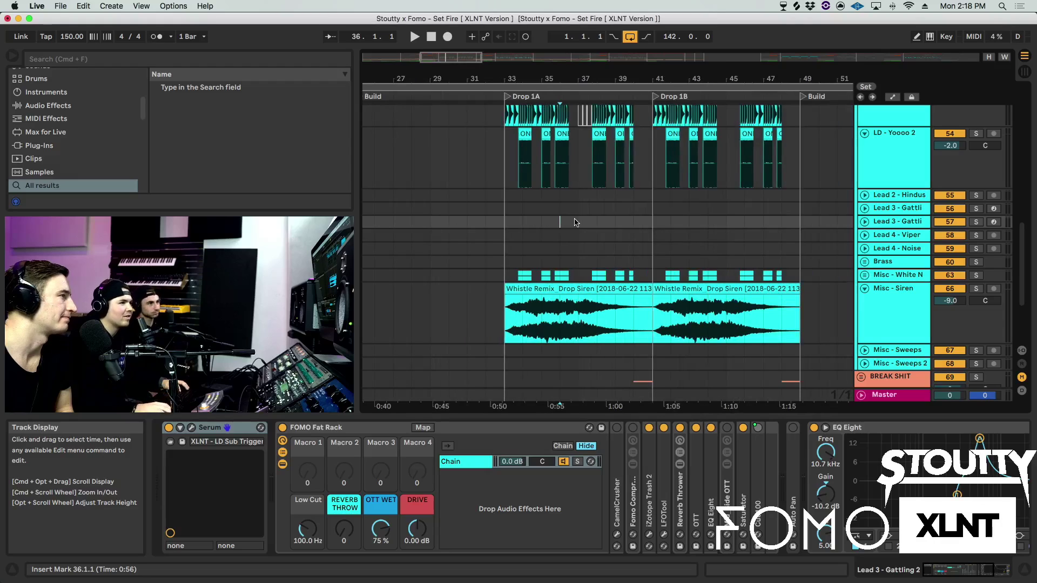
left_click(864, 275)
left_click(868, 325)
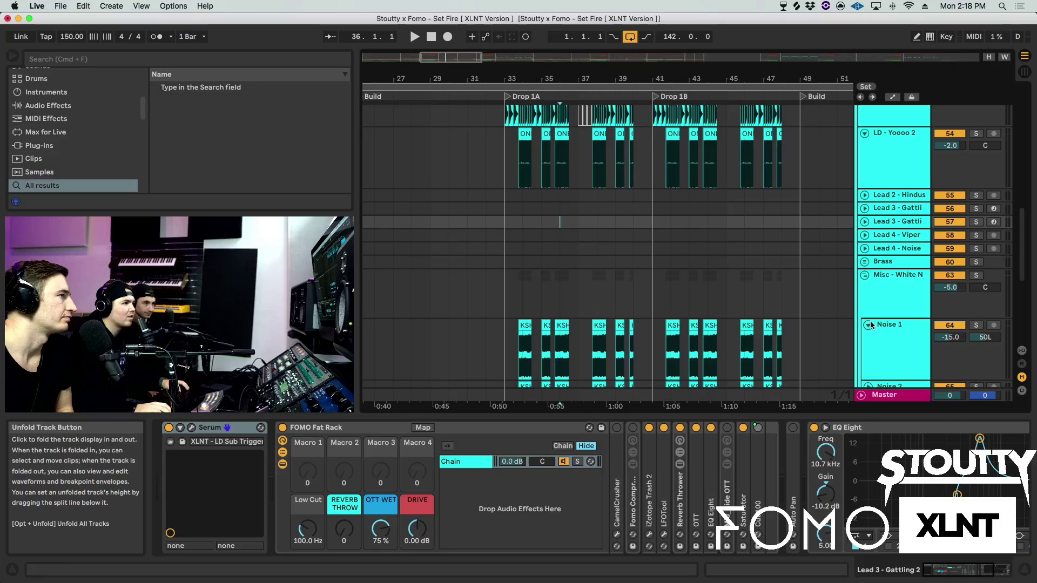
scroll(706, 271, "down", 3)
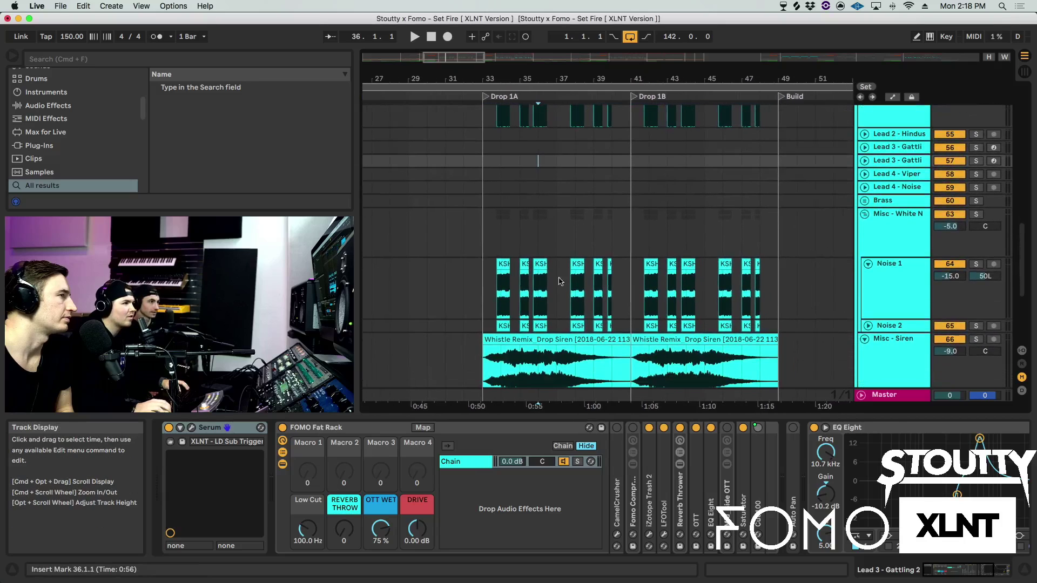
- Audition Noise 1 and Noise 2 soloed from their first clips at 33.4.1, and solo the whole Misc - White N group
left_click(498, 288)
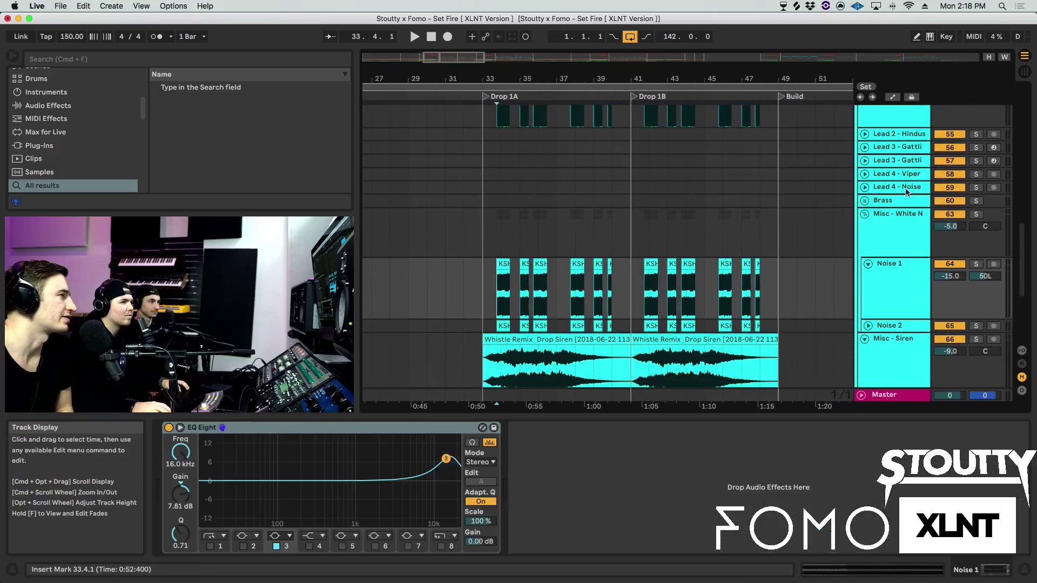
left_click(975, 263)
key("space")
left_click(976, 325)
key("space")
key("space")
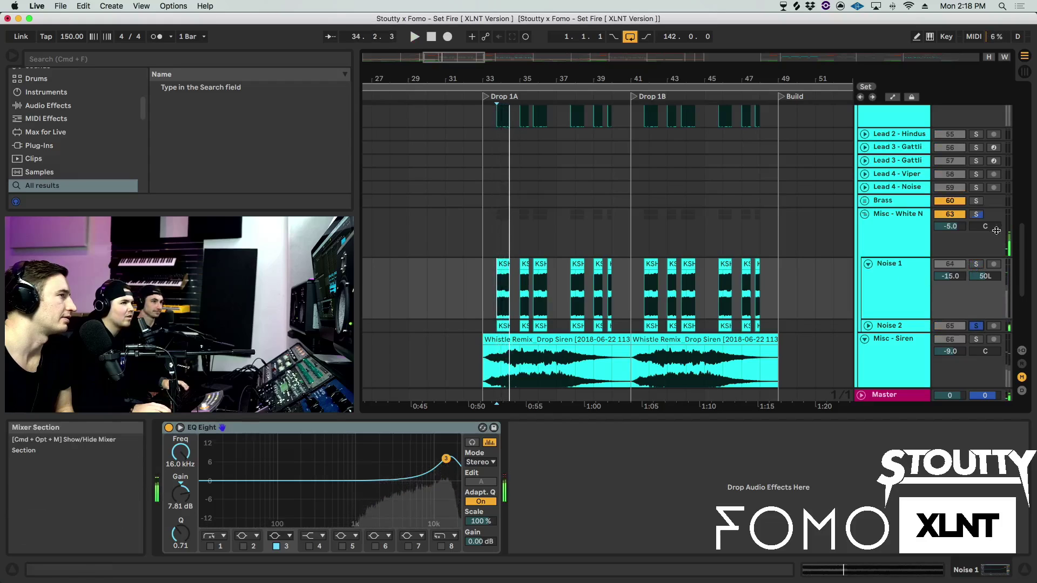
key("space")
- Clear the remaining solo and play the full mix from the start of Drop 1A at bar 33
scroll(456, 213, "up", 6)
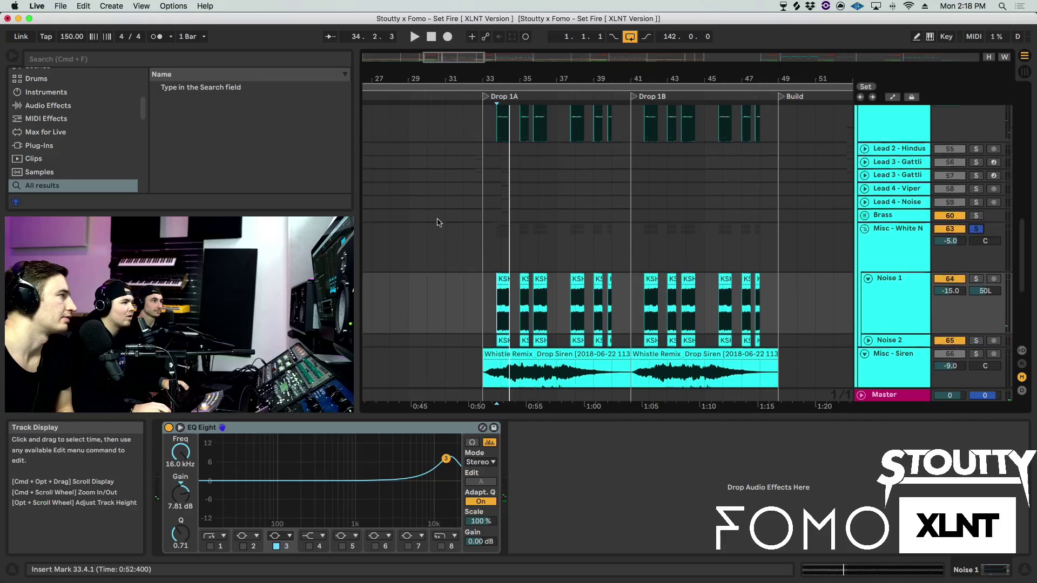
scroll(435, 232, "up", 1)
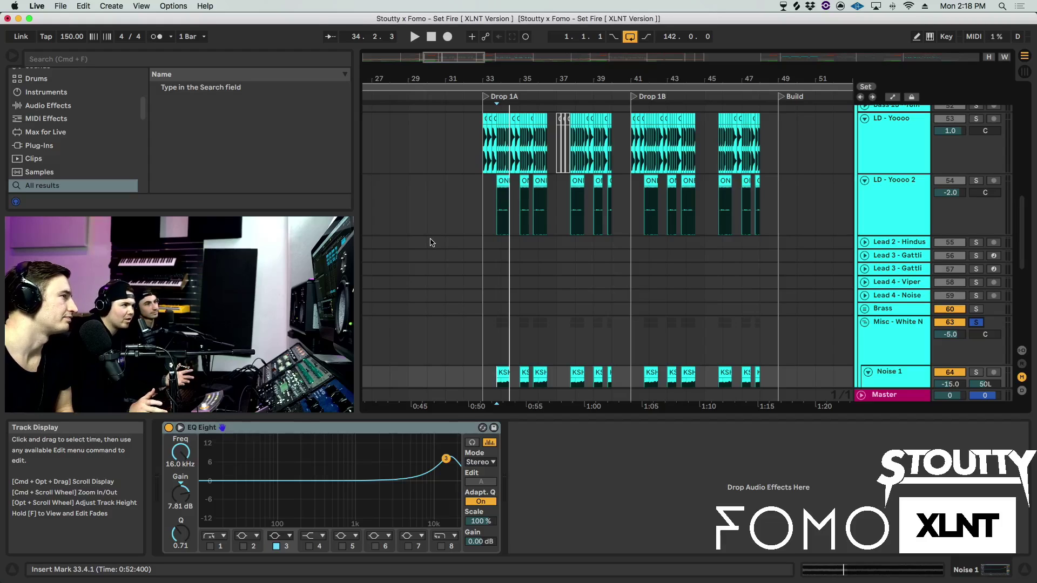
scroll(456, 267, "up", 2)
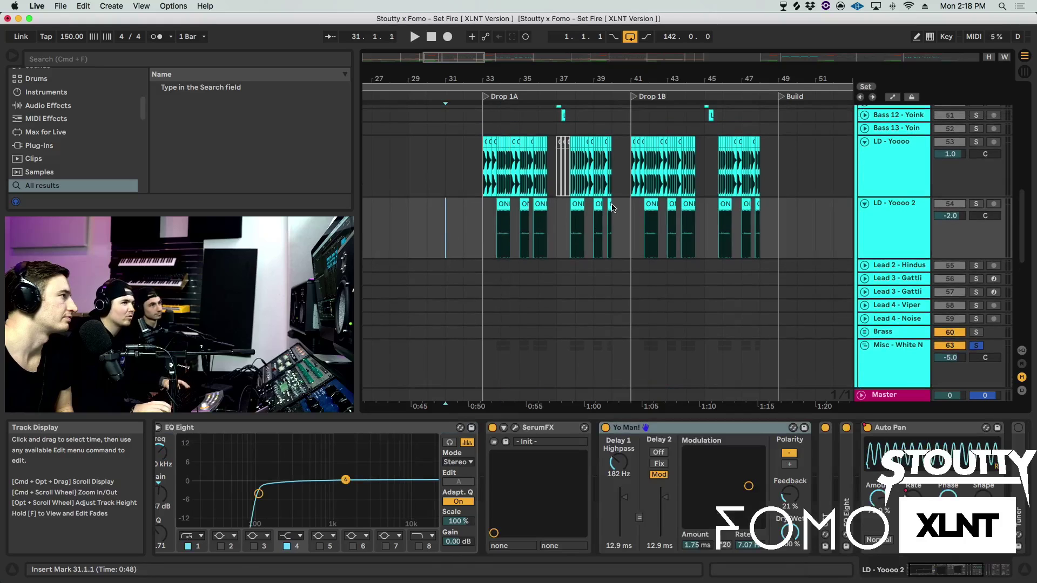
left_click(452, 247)
left_click(977, 205)
left_click(489, 216)
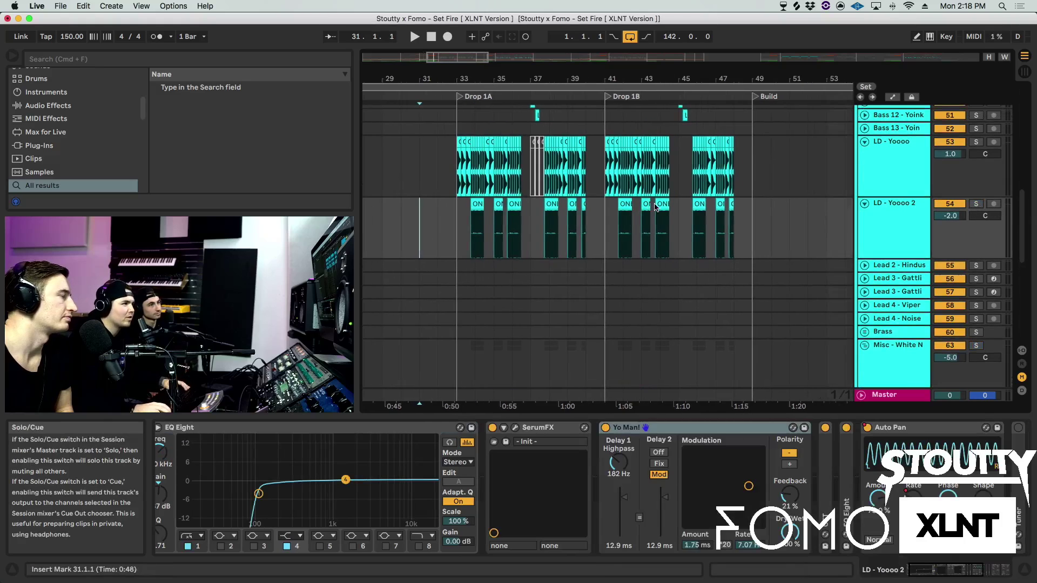
key("space")
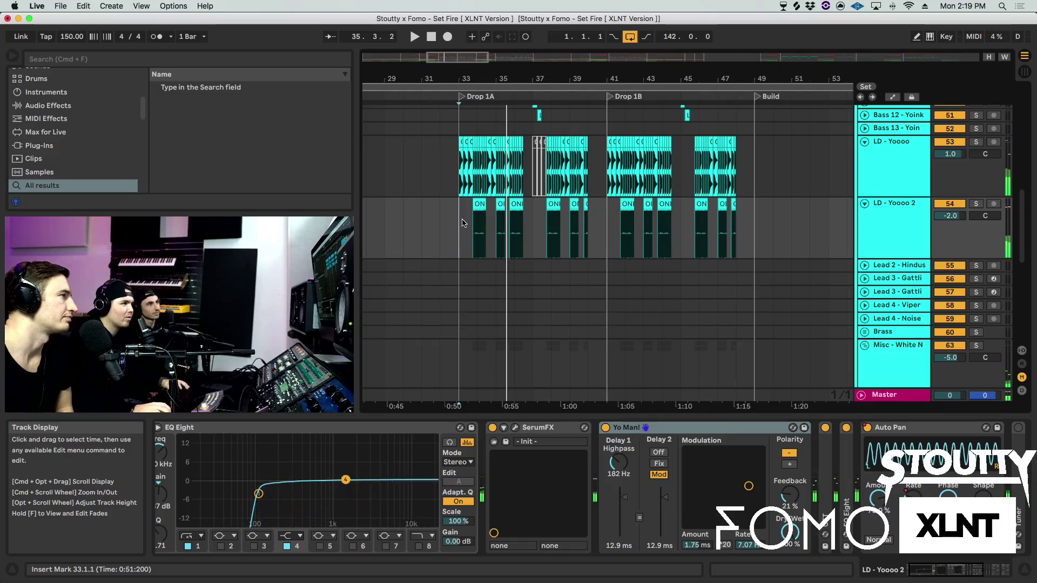
- Look through the bass, lead, white noise and siren tracks from Drop 1A to the second drop at bar 57
scroll(464, 226, "up", 15)
scroll(466, 246, "up", 2)
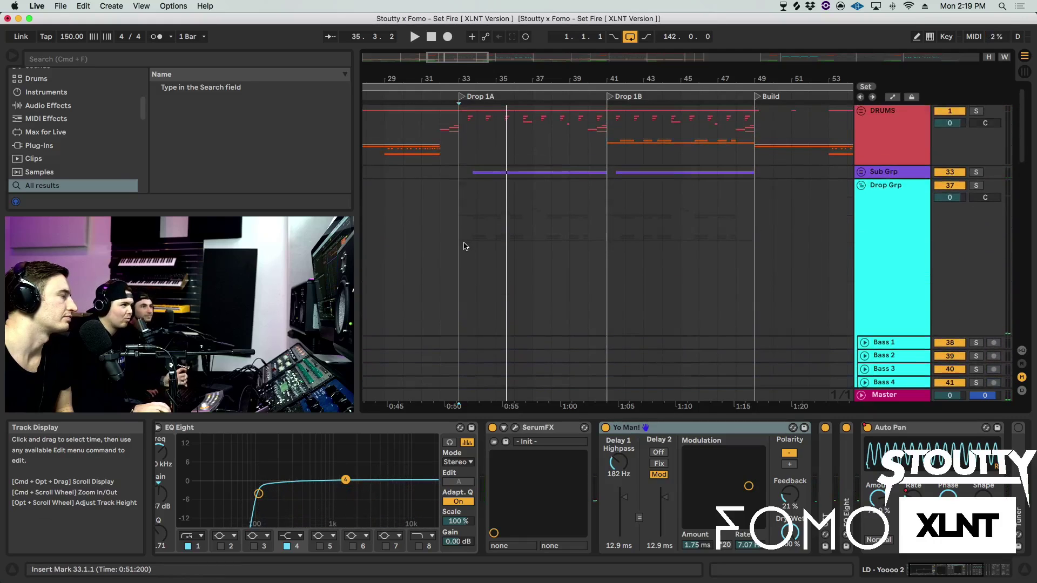
scroll(486, 232, "down", 8)
scroll(497, 223, "right", 10)
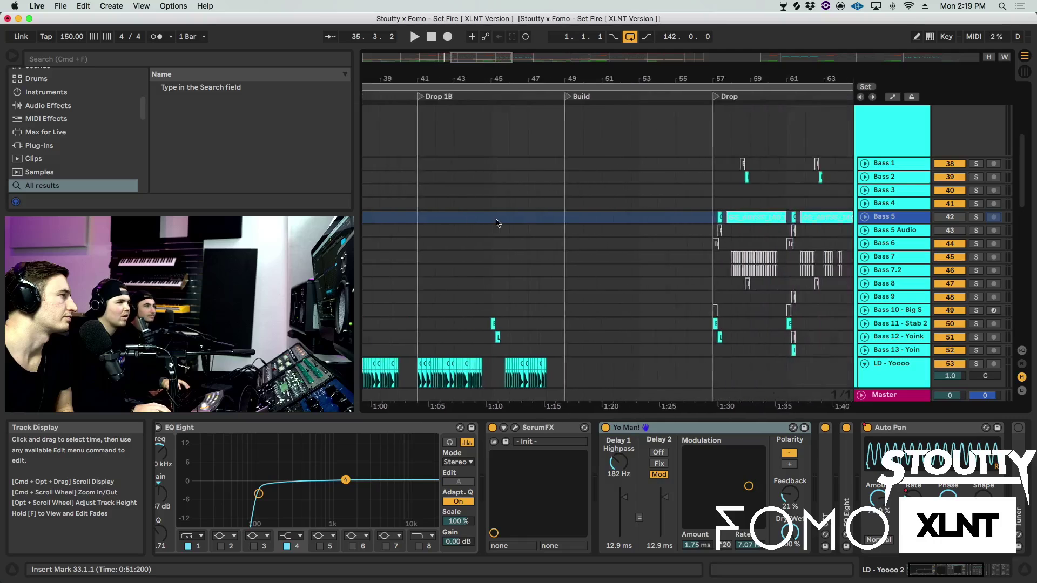
scroll(538, 240, "down", 3)
scroll(539, 237, "down", 12)
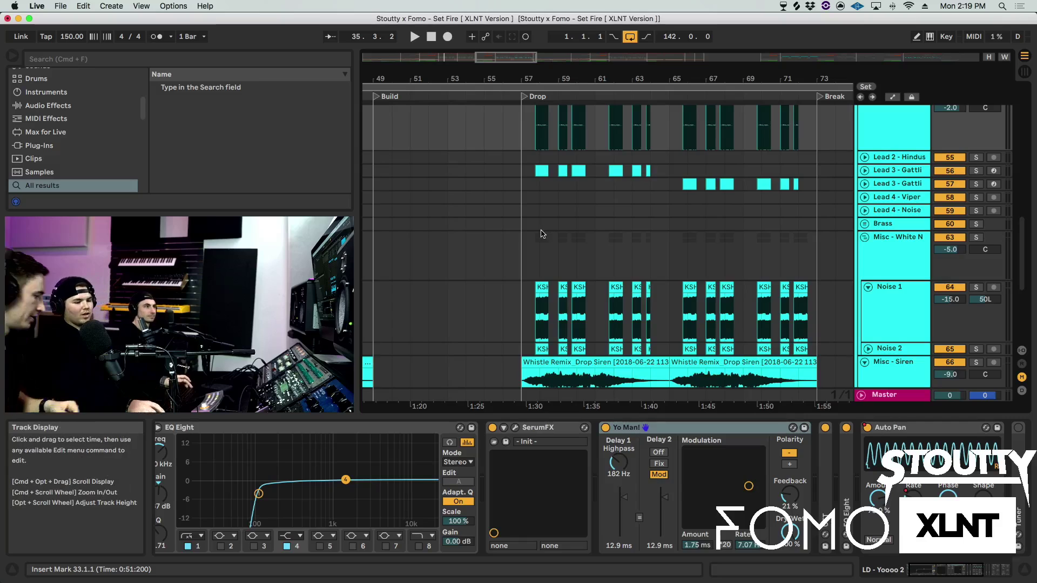
scroll(468, 241, "up", 10)
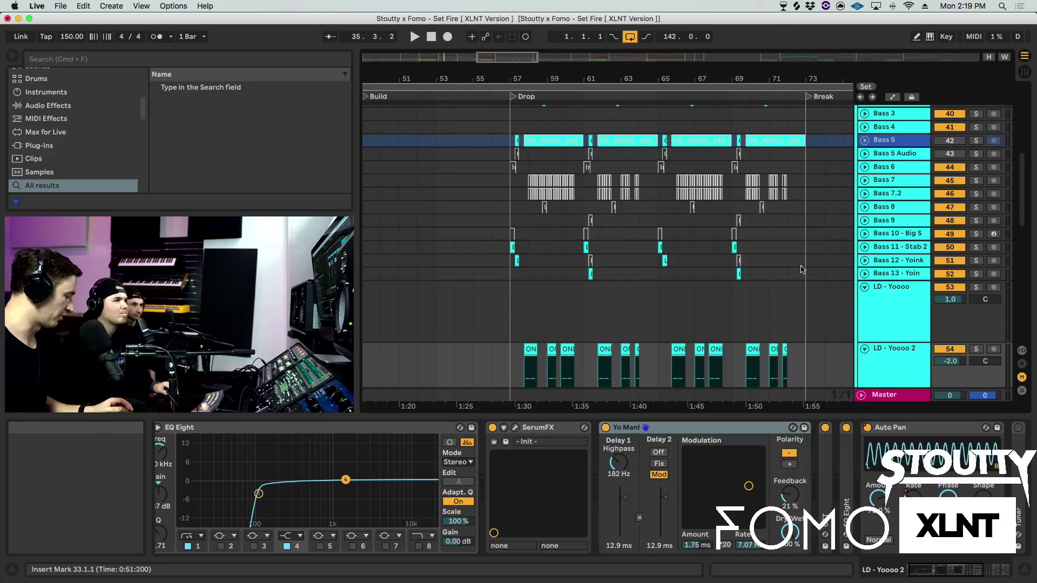
scroll(922, 191, "up", 5)
scroll(921, 191, "up", 4)
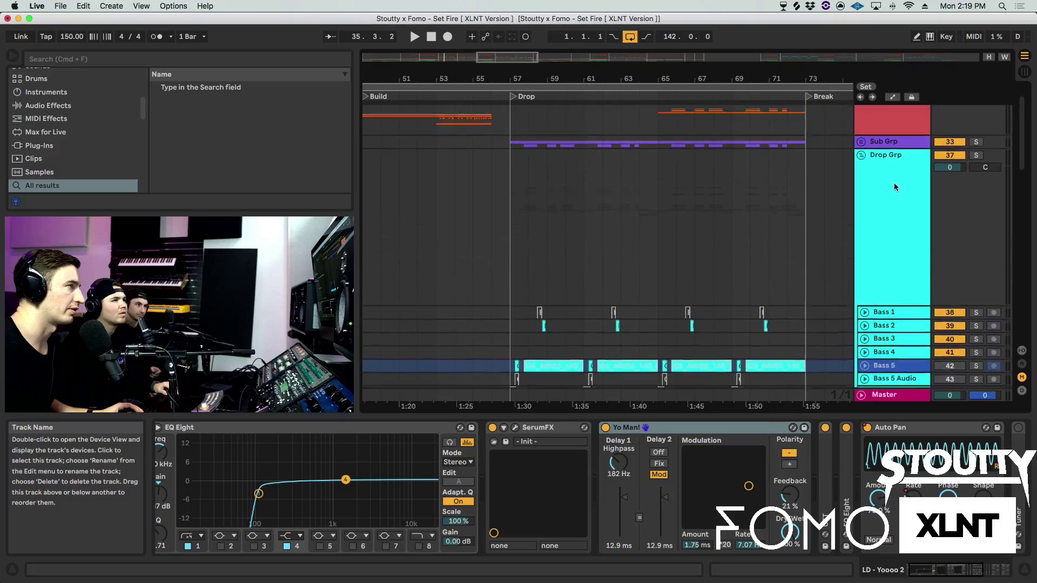
- Fold the LD - Yoooo and LD - Yoooo 2 tracks inside the Drop Grp group, showing a wider stretch of the timeline
left_click(858, 157)
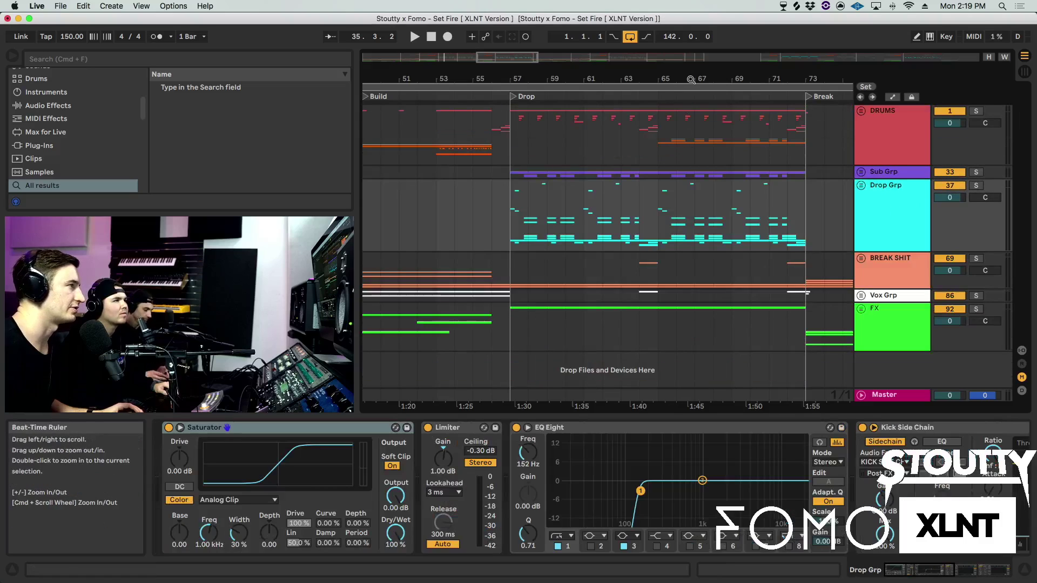
key("minus")
key("minus")
left_click(871, 188)
left_click(861, 185)
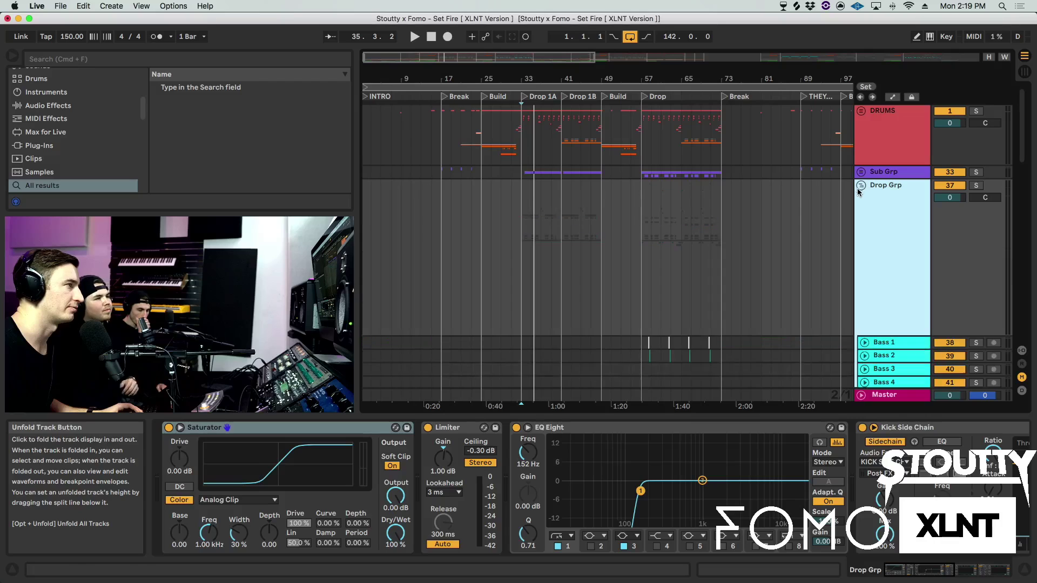
scroll(871, 227, "down", 8)
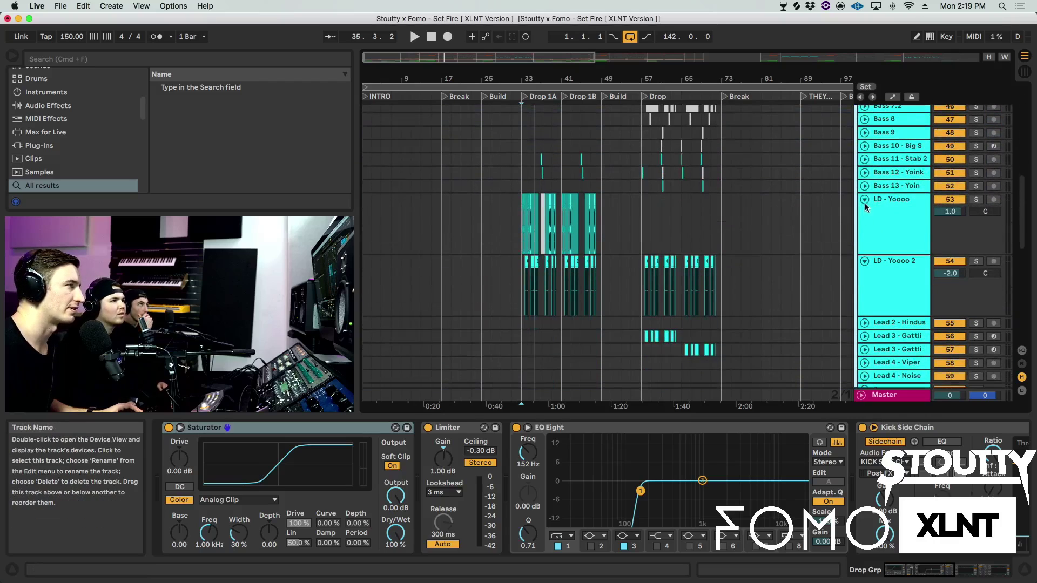
scroll(831, 233, "down", 5)
scroll(801, 236, "up", 5)
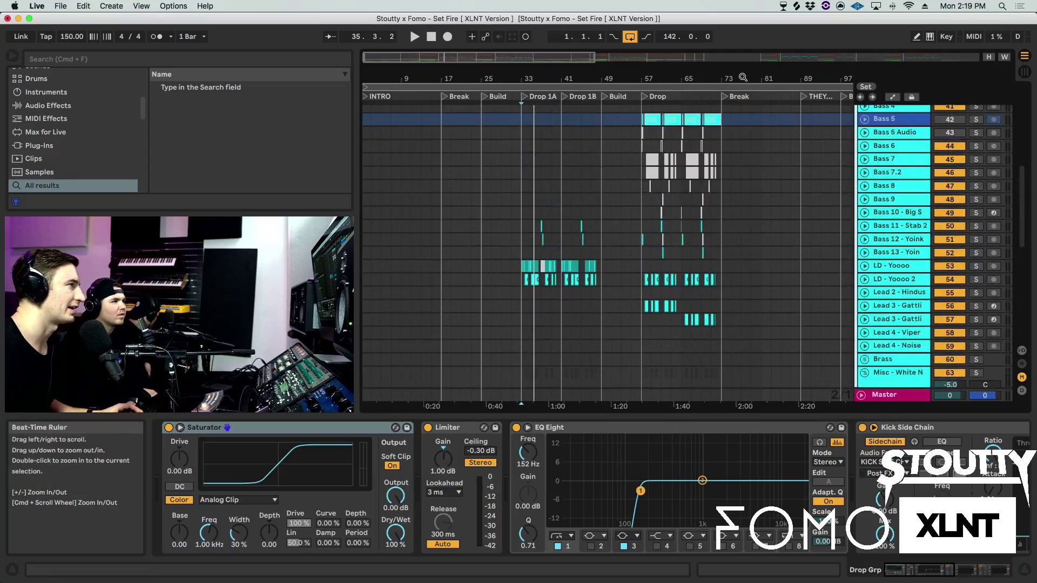
- Fold the Drop Grp group and bring the old drop ideas at the end of the arrangement into view
key("minus")
scroll(876, 163, "up", 4)
scroll(876, 163, "up", 3)
left_click(861, 184)
left_click_drag(697, 71, 702, 108)
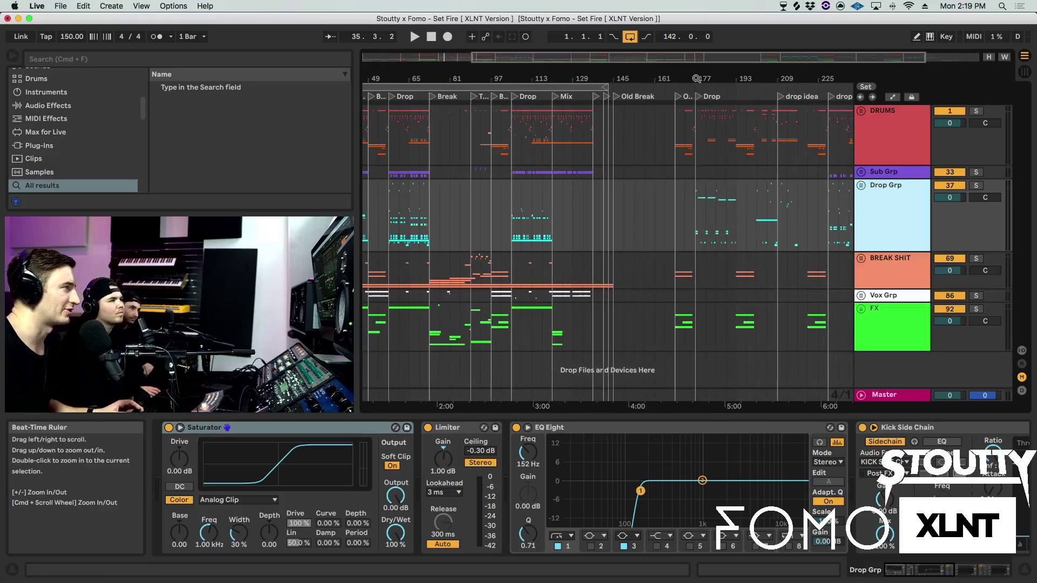
- Highlight Drop Grp from 169.1.1 to 185.1.1 and place the insert marker at 169.1.1
left_click(708, 177)
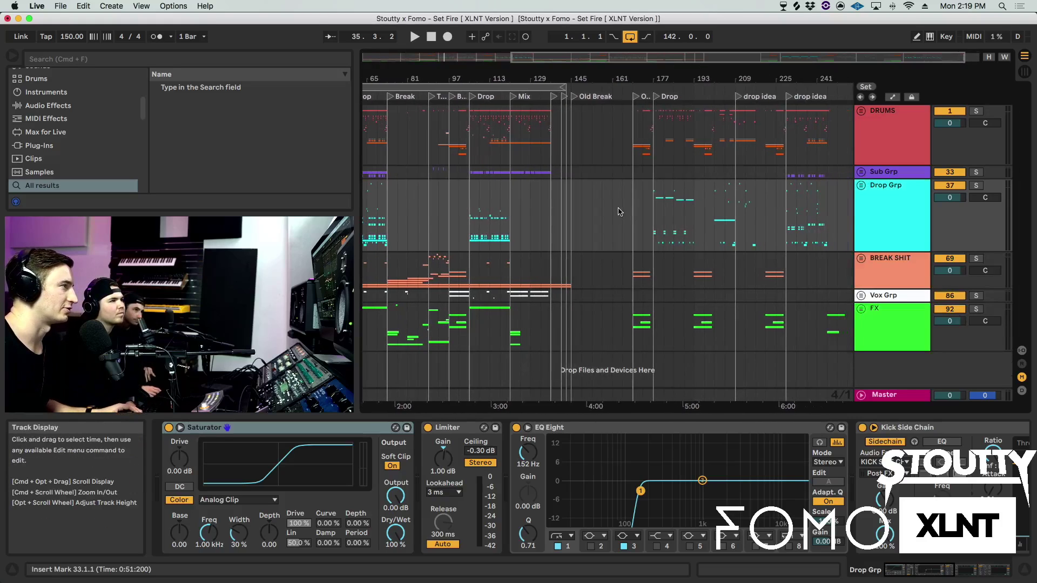
left_click_drag(637, 209, 672, 211)
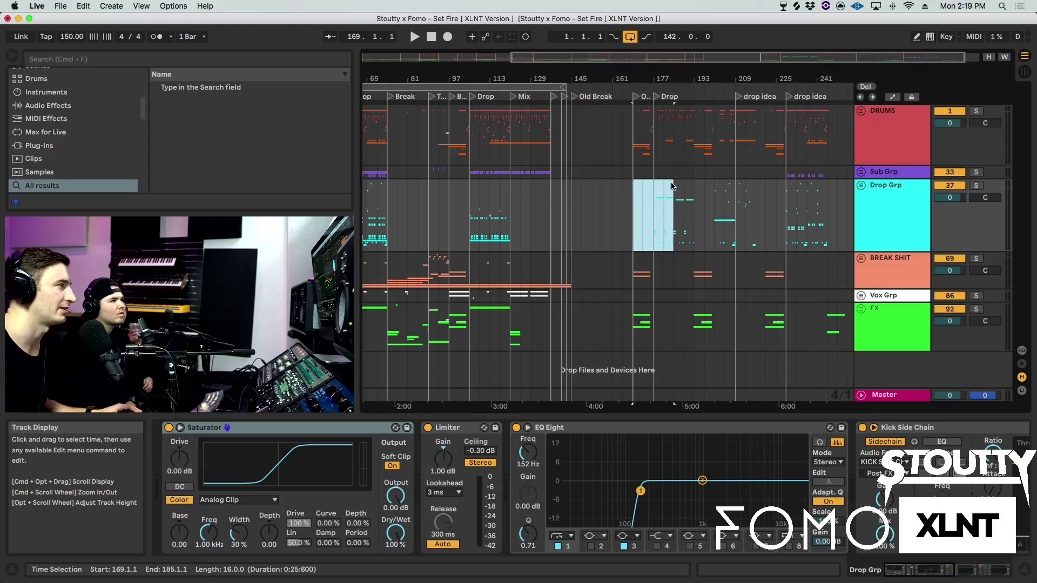
left_click(630, 216)
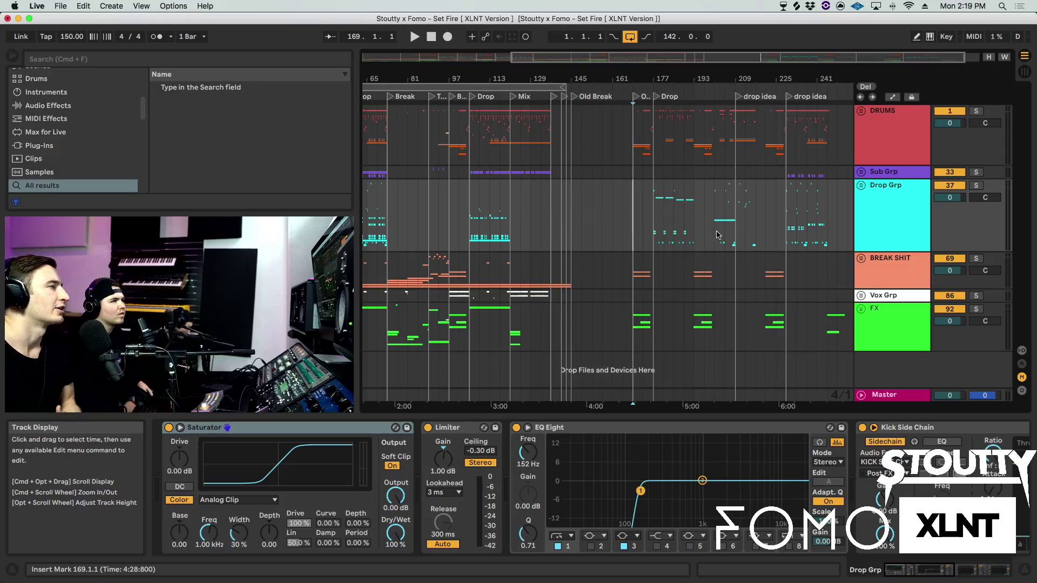
- Audition the last drop idea from bar 229 and bring the whole arrangement into view
scroll(742, 158, "right", 2)
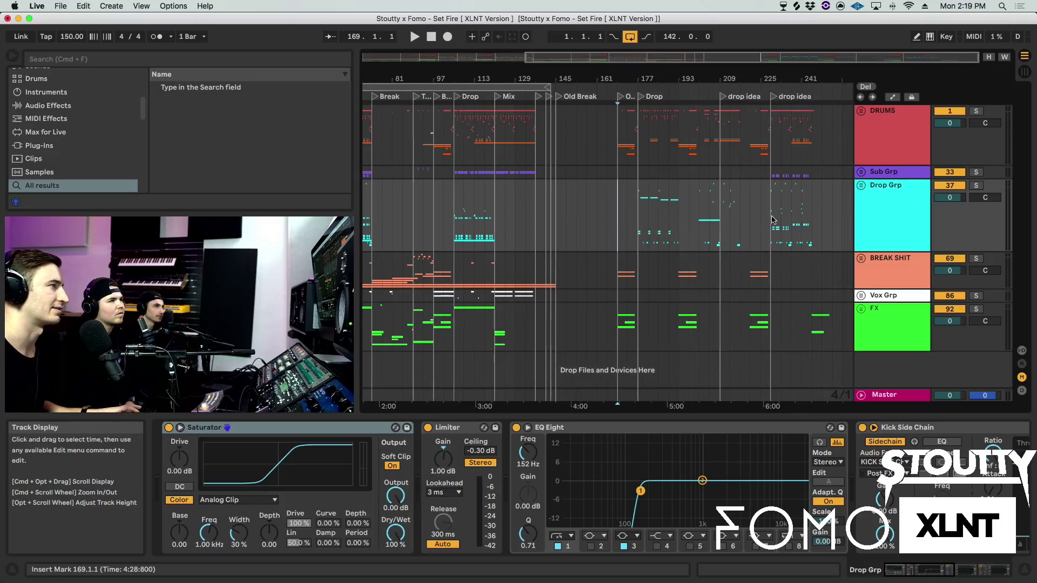
key("space")
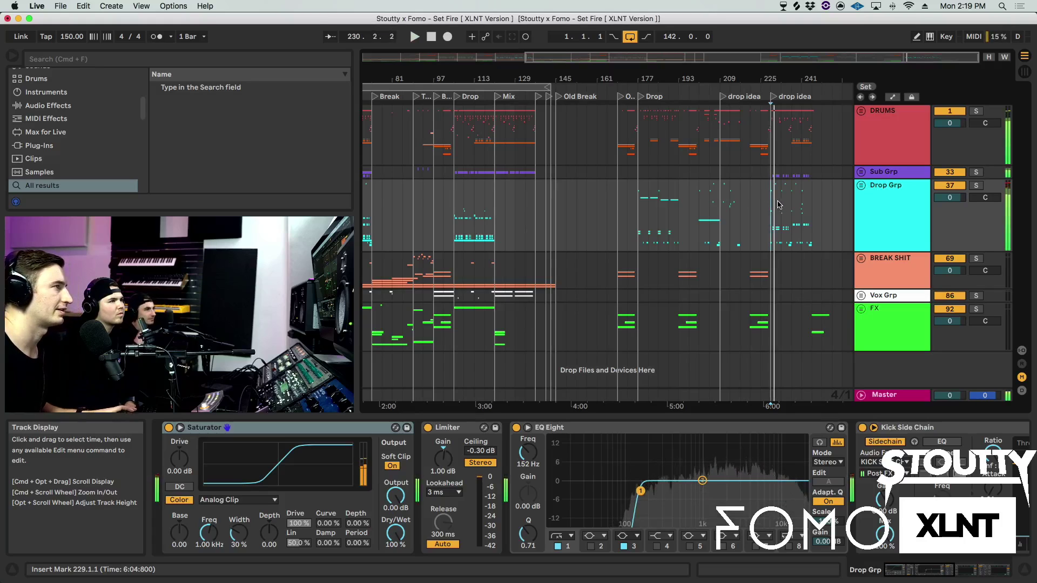
left_click_drag(773, 80, 770, 170)
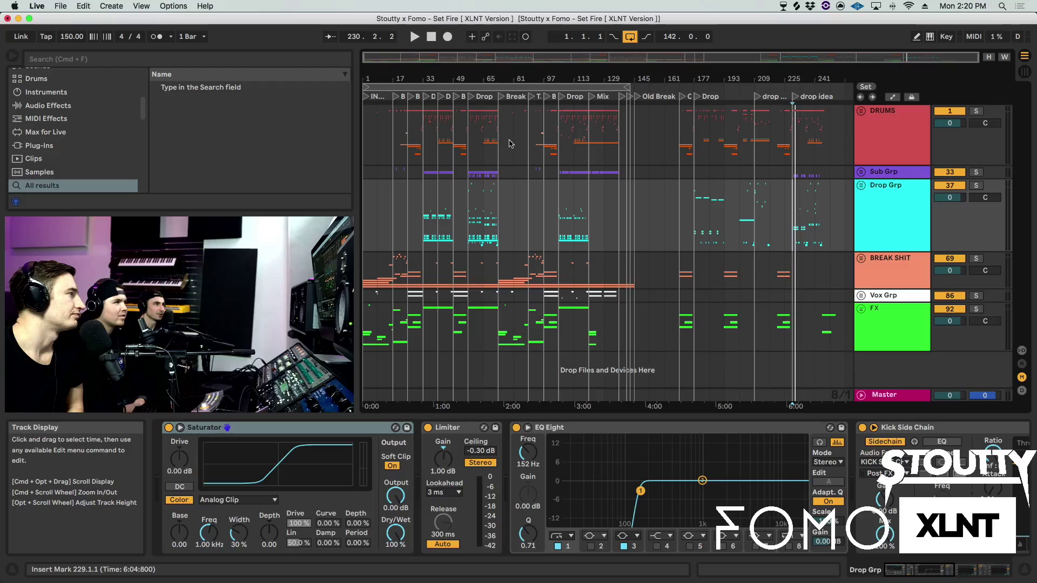
- Play the full mix from the start of the second Drop at bar 57
scroll(478, 151, "up", 3)
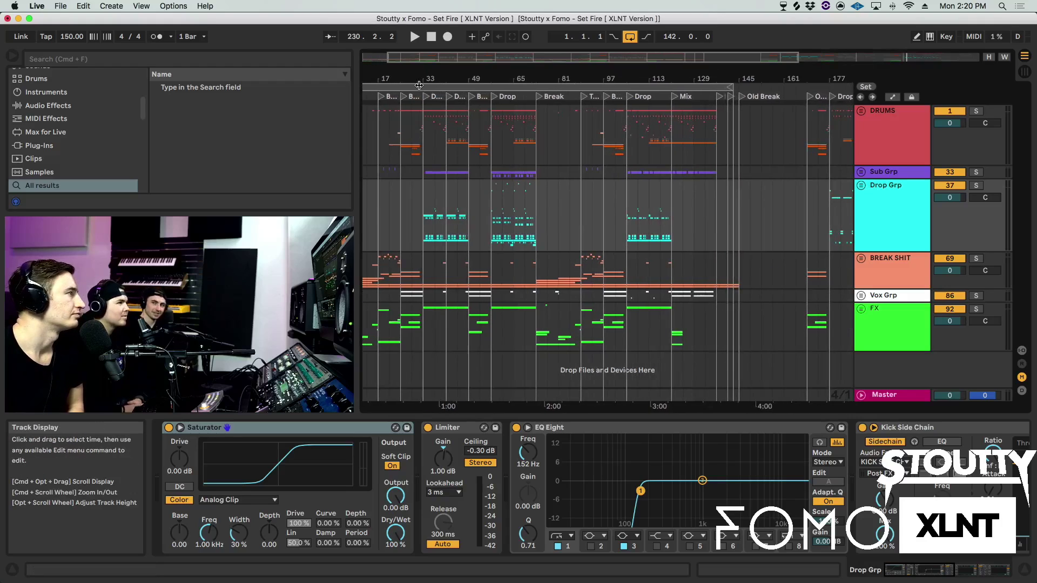
scroll(523, 86, "up", 3)
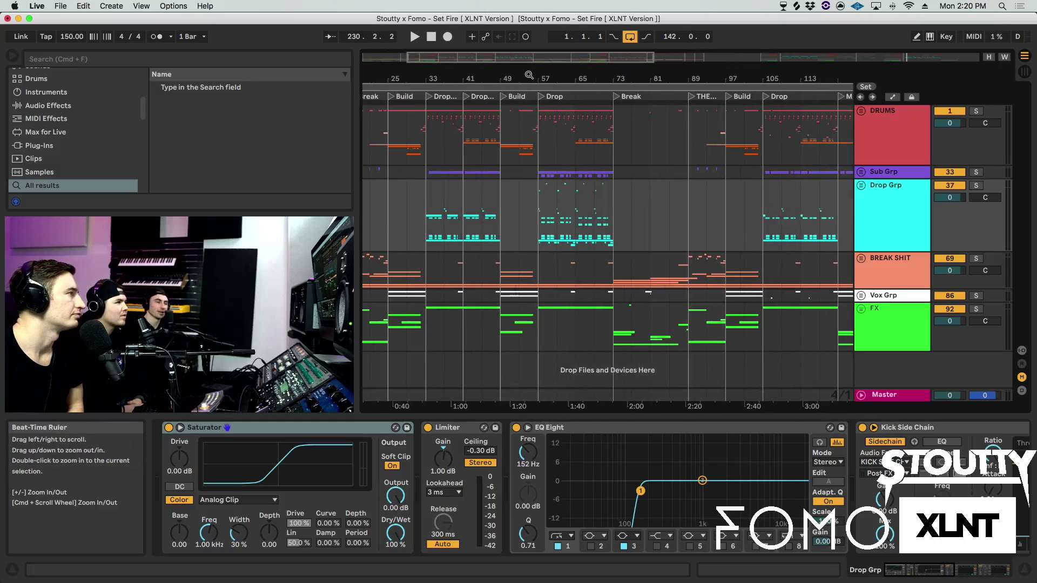
scroll(539, 77, "up", 5)
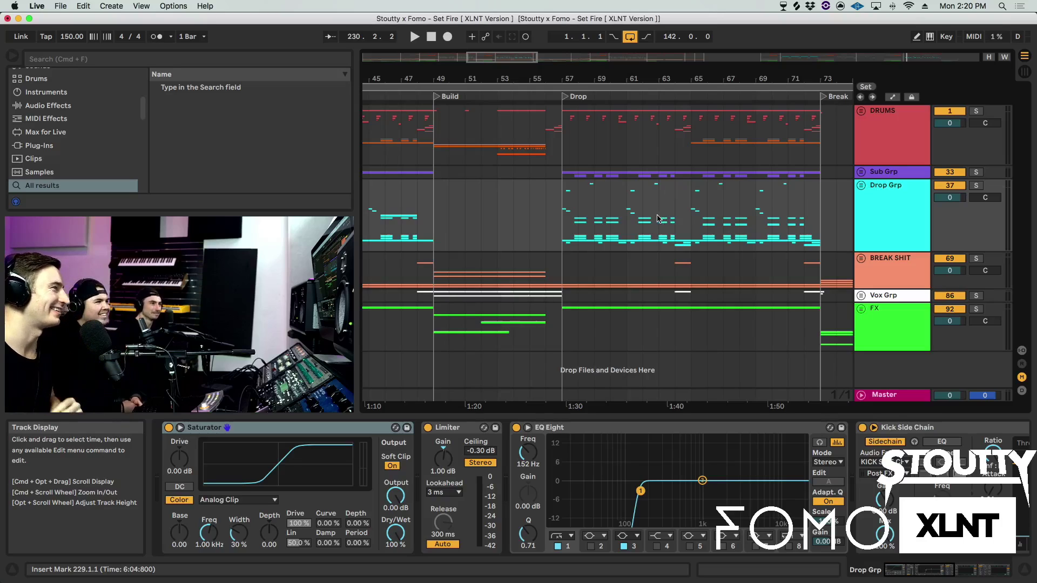
left_click(562, 247)
key("space")
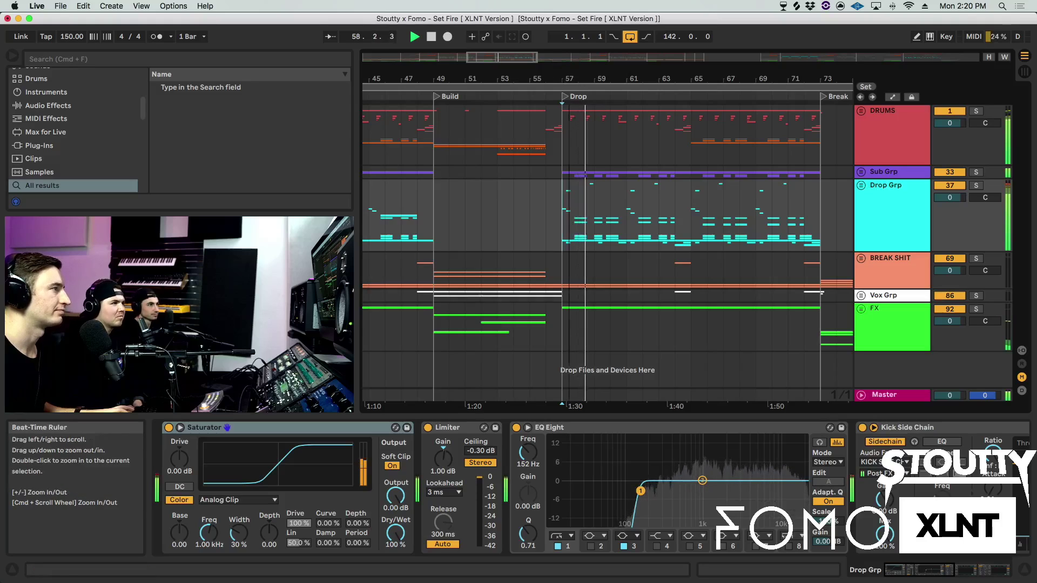
- Unfold the Drop Grp group and its LD - Yoooo 2 track, with the first bars of the second Drop in view
key("plus")
left_click(869, 213)
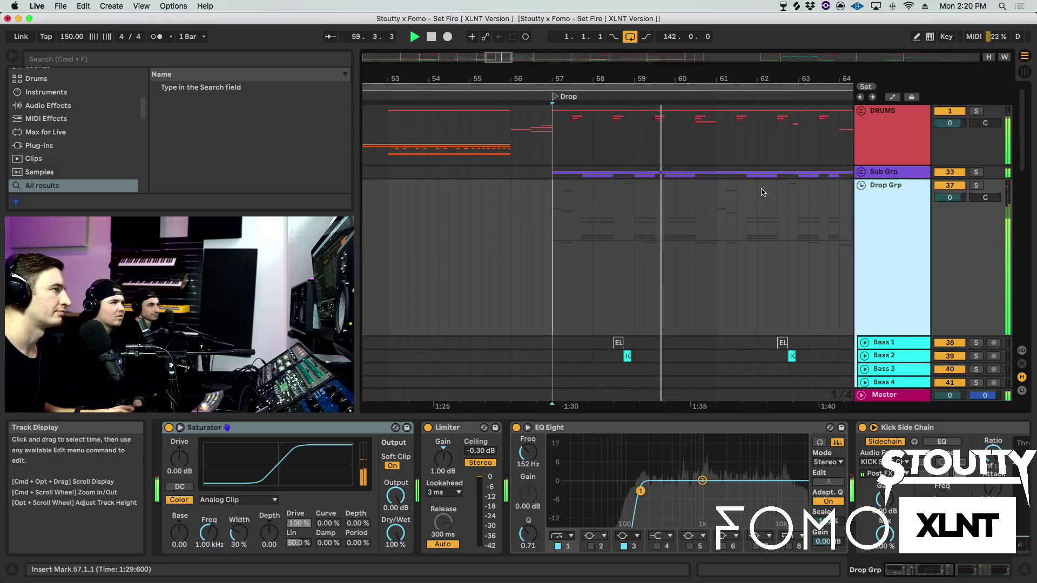
key("Right")
scroll(764, 192, "down", 10)
scroll(764, 193, "down", 1)
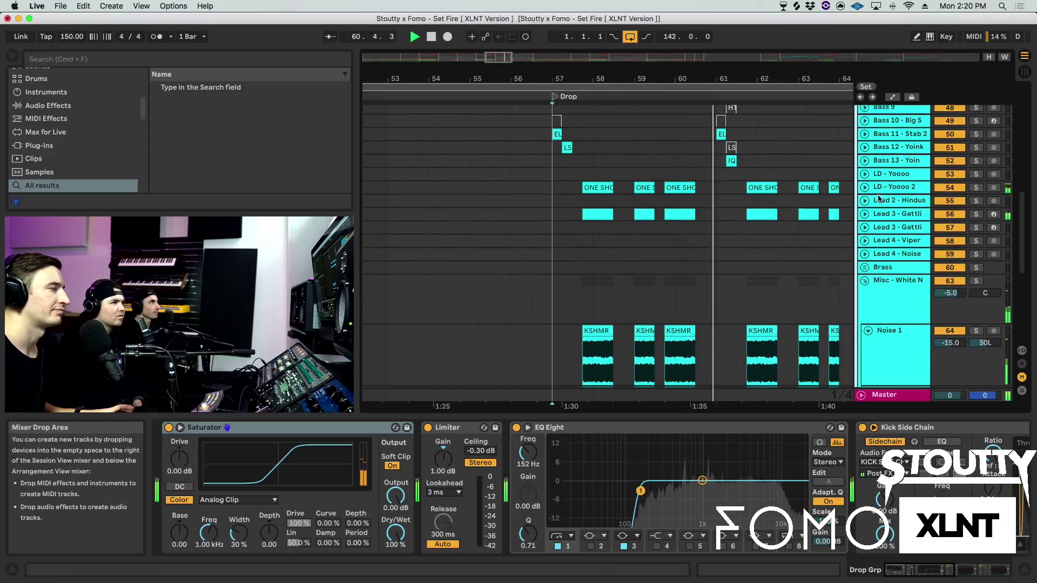
left_click(864, 191)
left_click(864, 189)
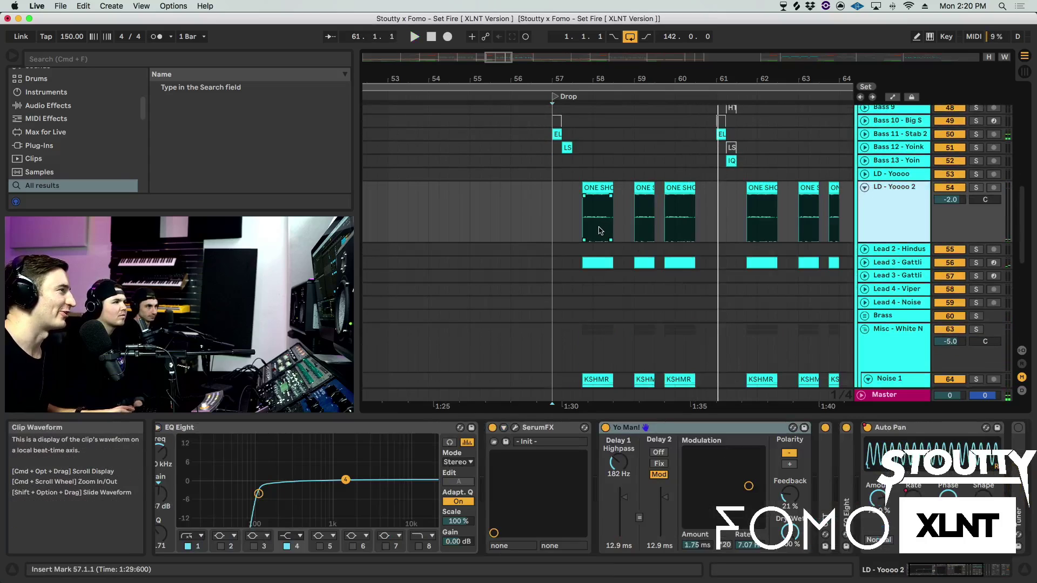
- Solo LD - Yoooo 2 and play it from its first clip in the Drop at 57.4.1
left_click(583, 231)
key("space")
left_click(976, 188)
key("space")
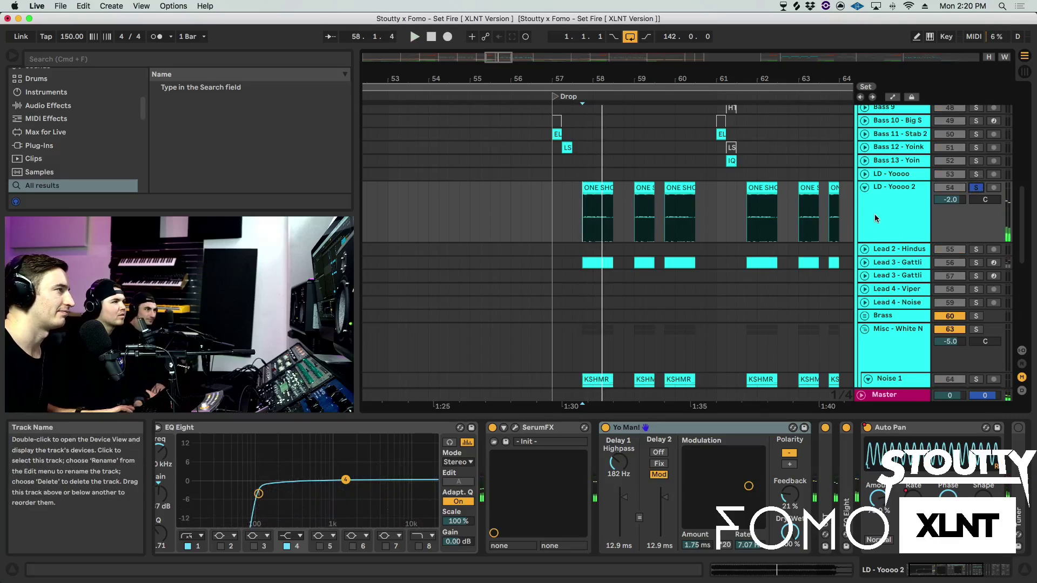
- Show the devices of the first Lead 3 - Gattling track and unfold the track
left_click(874, 214)
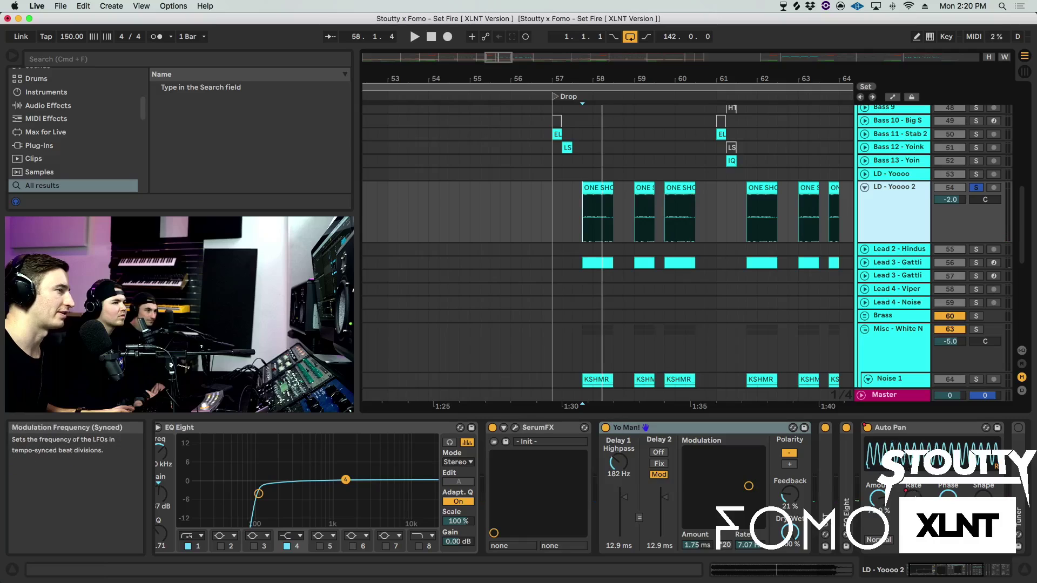
left_click(896, 263)
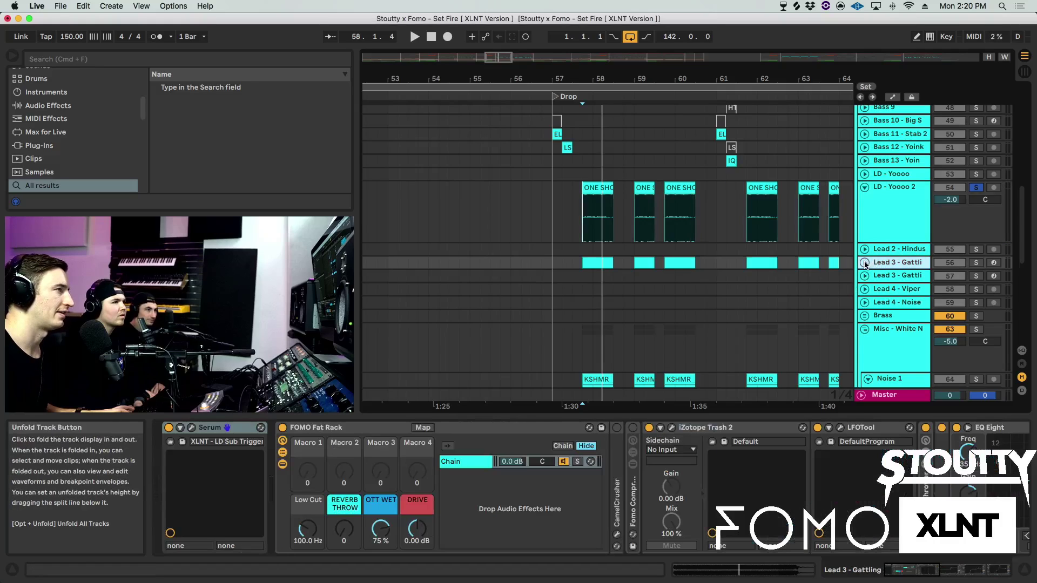
left_click(864, 262)
- Examine the LD - Yoooo 2 device chain, expanding and collapsing its EQ Eight, and replay the track from 57.4.1
left_click(899, 211)
left_click(757, 439)
scroll(754, 455, "right", 5)
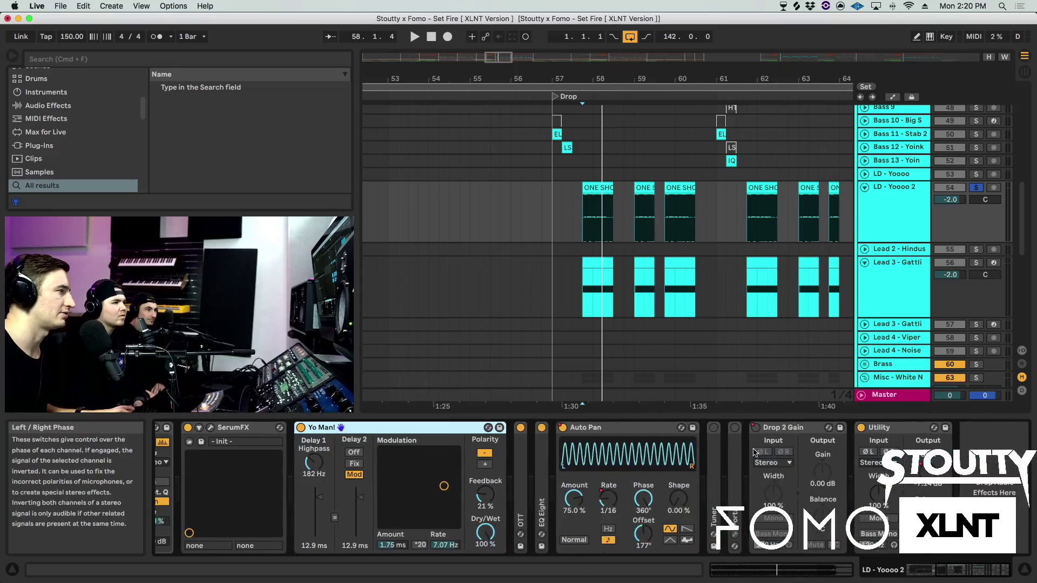
double_click(543, 512)
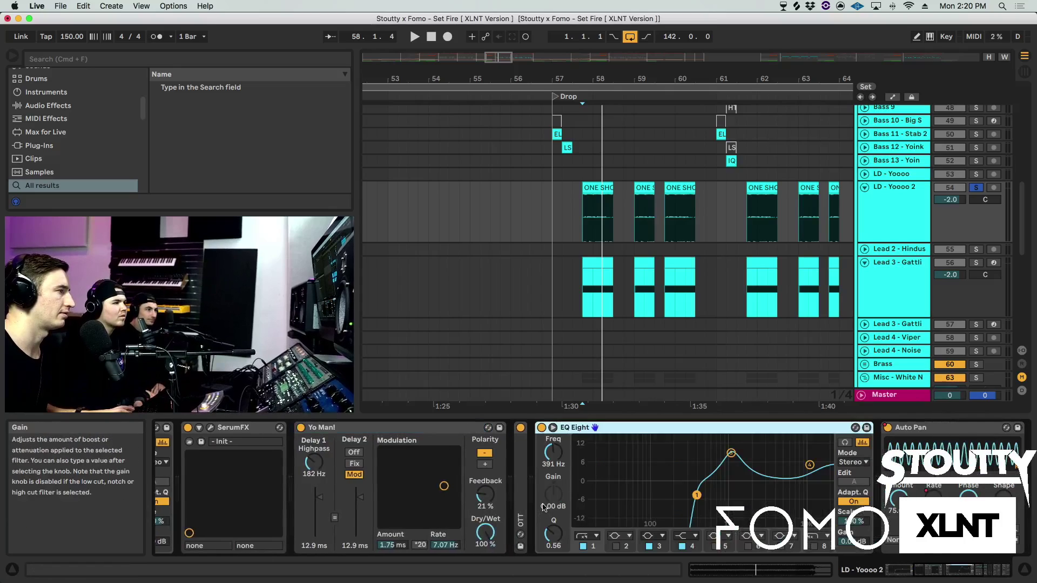
double_click(594, 428)
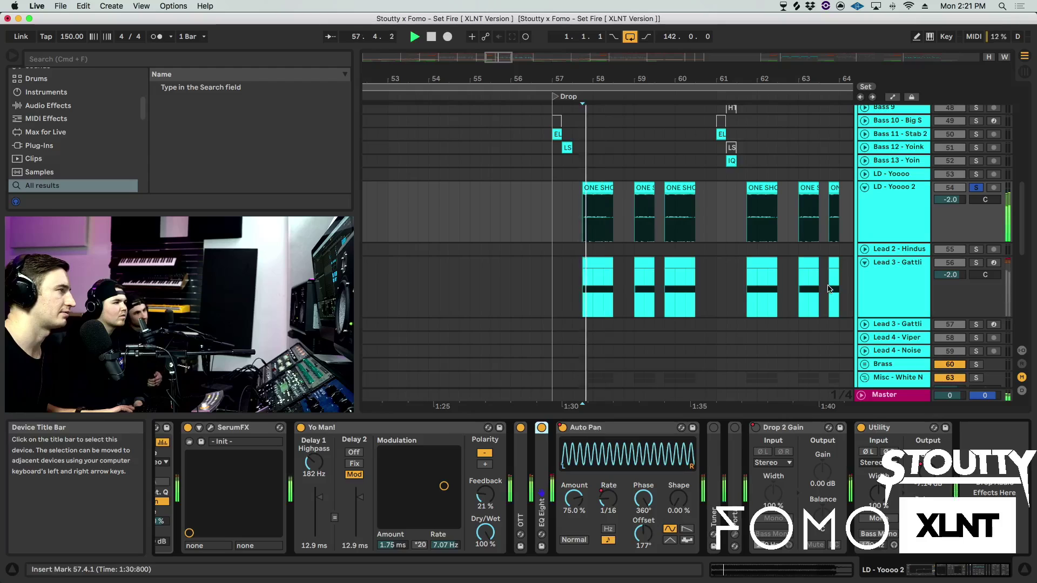
- Switch the solo to Lead 3 - Gattling, audition it from 57.4.1, and widen the track headers to show full names
left_click(887, 280)
scroll(887, 281, "down", 1)
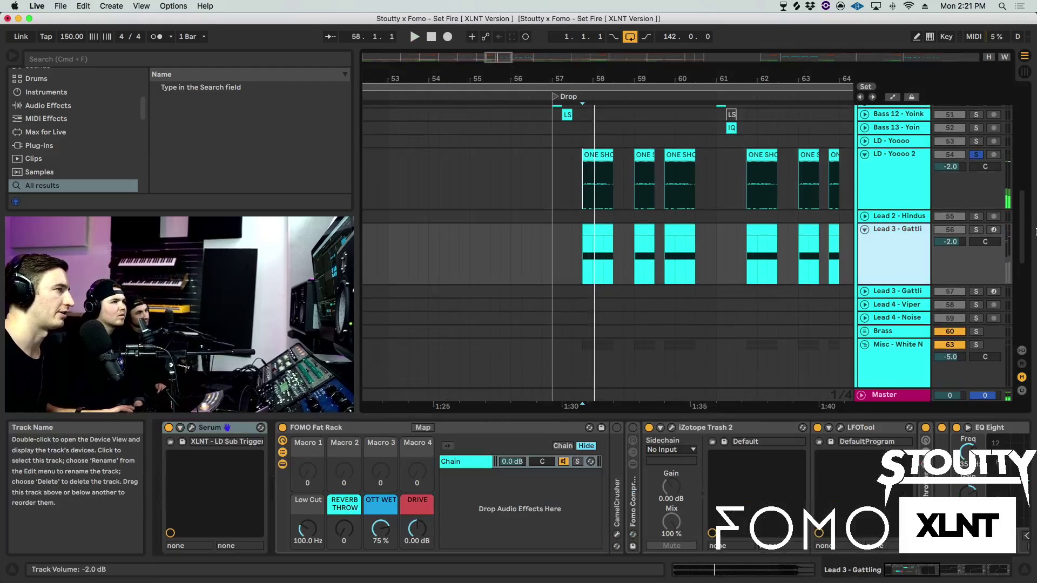
left_click(976, 229)
left_click_drag(855, 241, 820, 237)
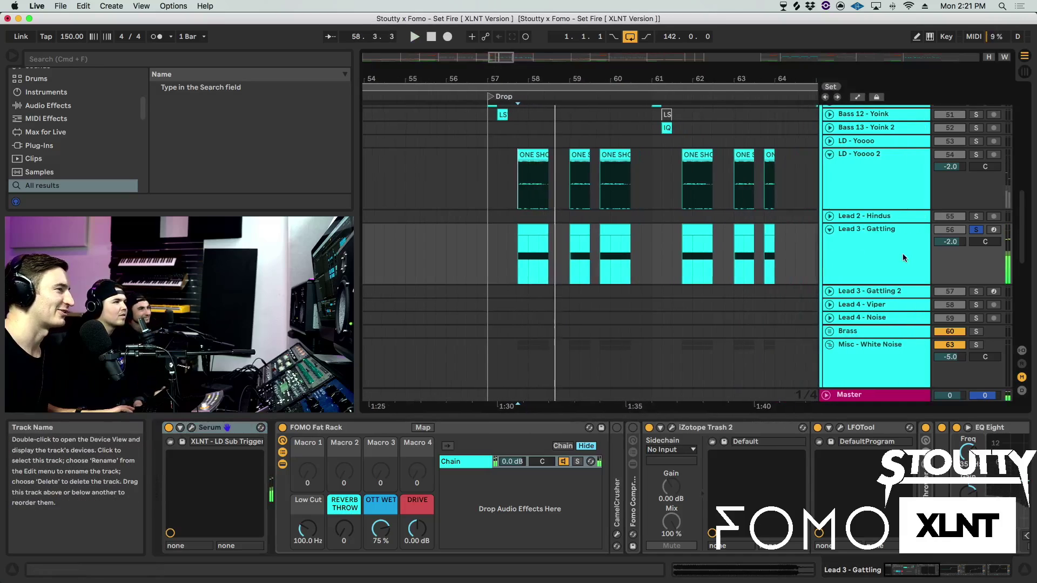
- Collapse iZotope Trash 2, LFOTool and the first EQ Eight on Lead 3 - Gattling, and examine its Cut 100 and final EQ Eight
double_click(708, 428)
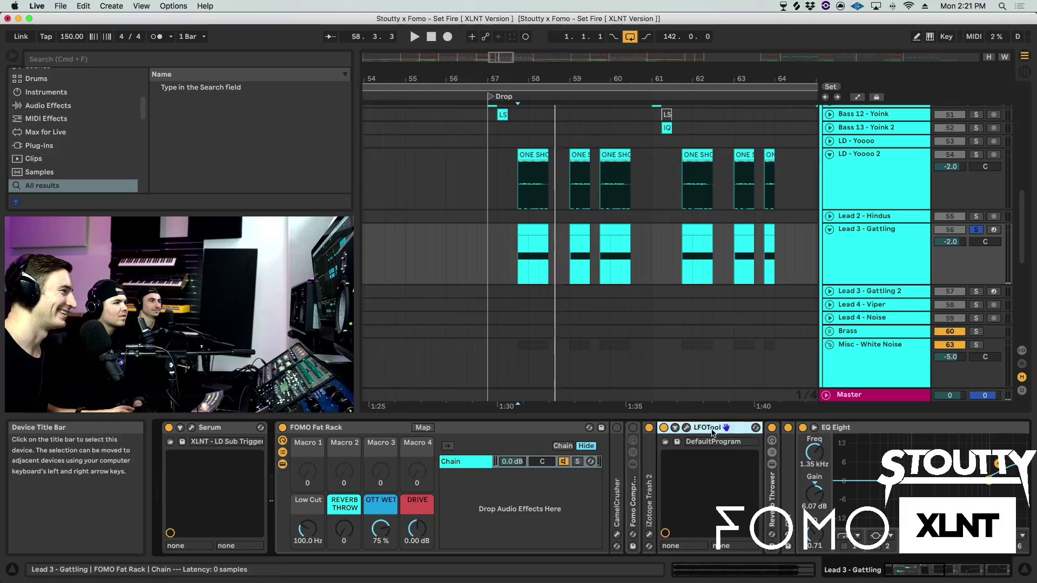
double_click(707, 428)
double_click(746, 427)
scroll(744, 447, "right", 5)
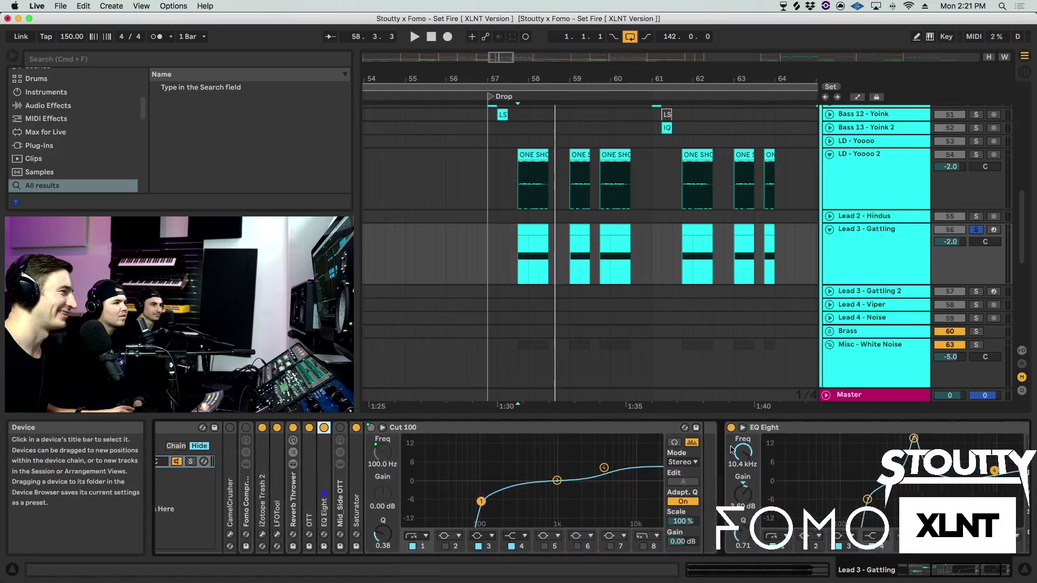
left_click(667, 428)
left_click_drag(594, 447, 593, 447)
scroll(599, 459, "left", 5)
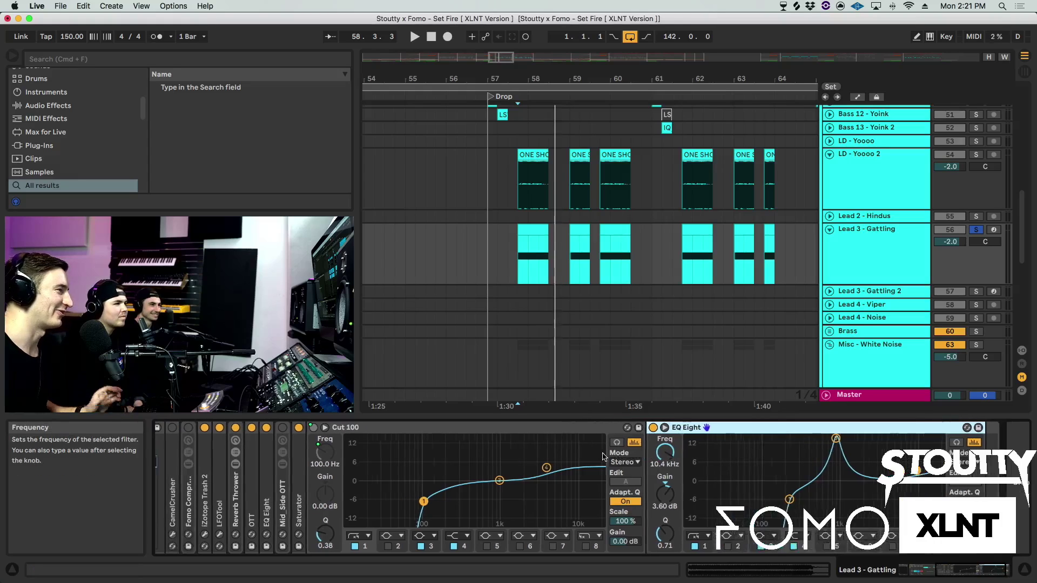
scroll(603, 463, "left", 2)
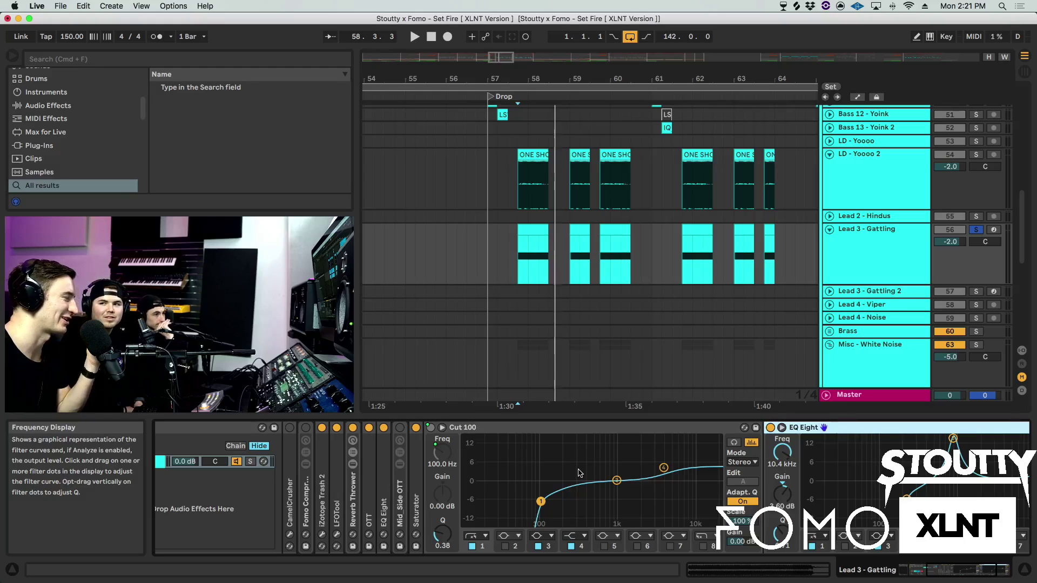
- Bypass the FOMO Fat Rack on Lead 3 - Gattling and audition the track without it
scroll(579, 473, "left", 10)
left_click(303, 428)
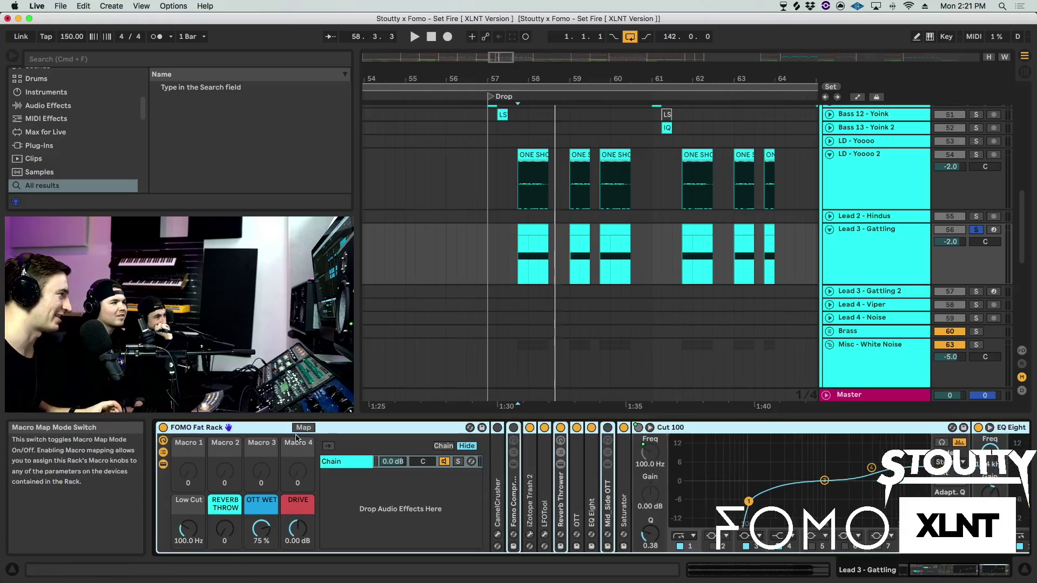
scroll(303, 427, "left", 3)
left_click(283, 428)
key("space")
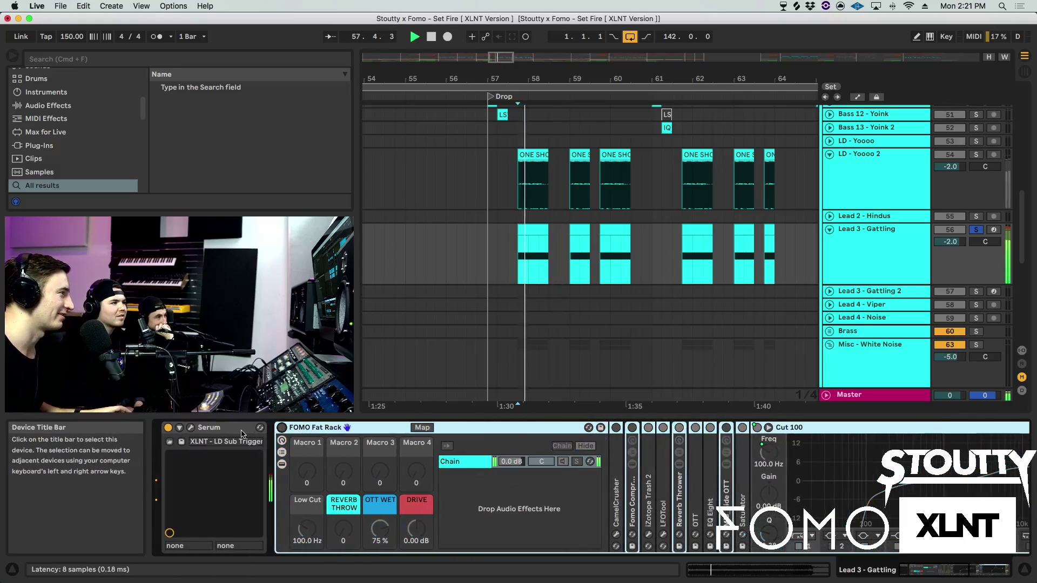
- Open the Serum instrument on Lead 3 - Gattling and examine its oscillators, effects, LFO 1 and LFO 2
left_click(191, 428)
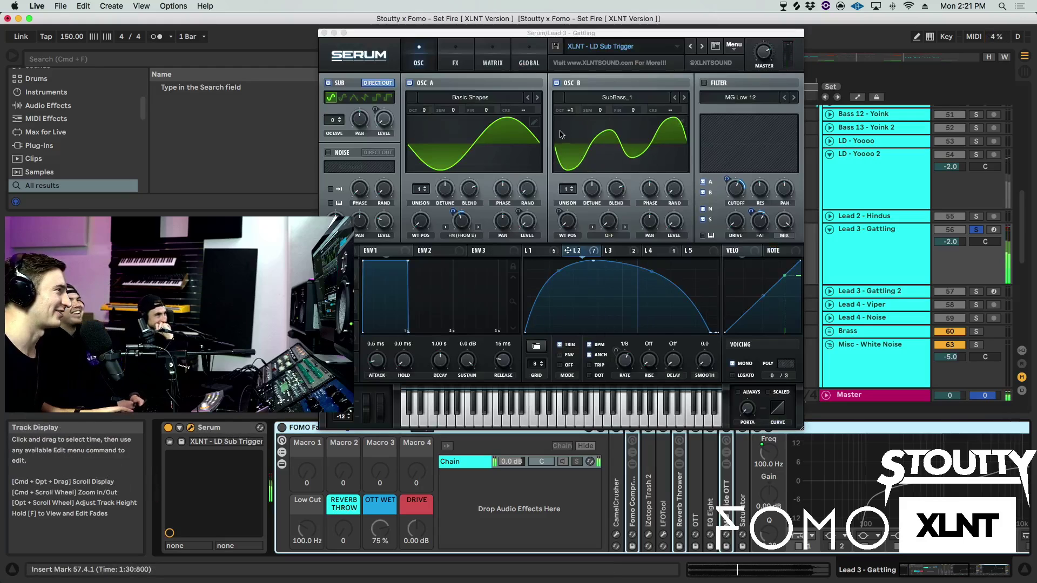
left_click(568, 83)
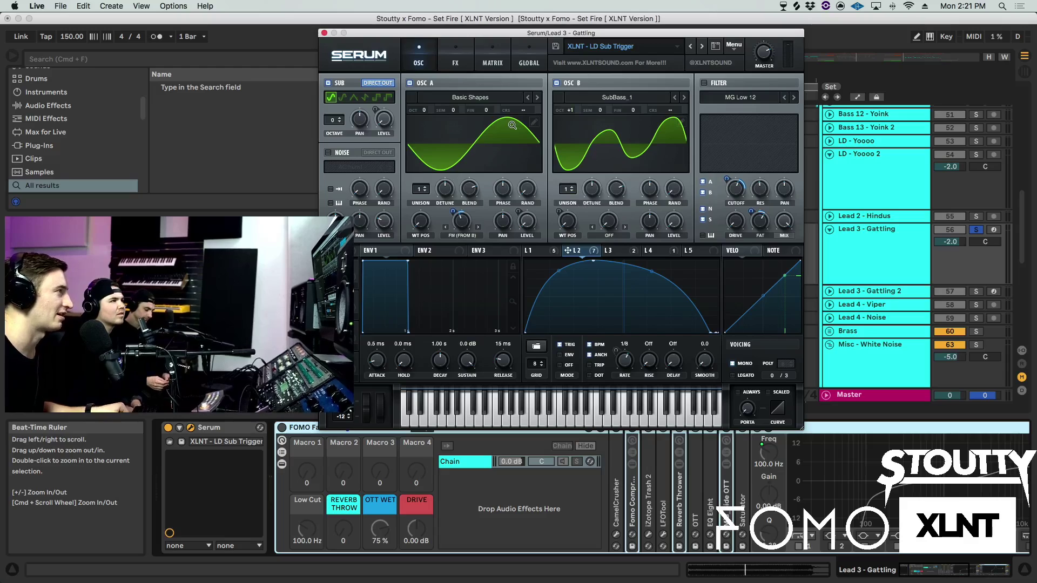
left_click(460, 59)
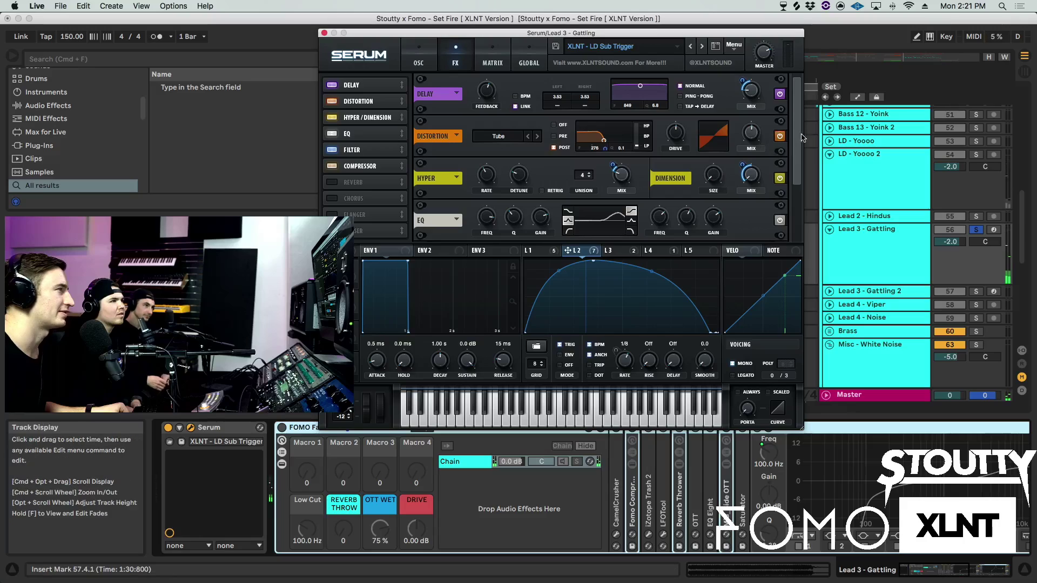
left_click(417, 59)
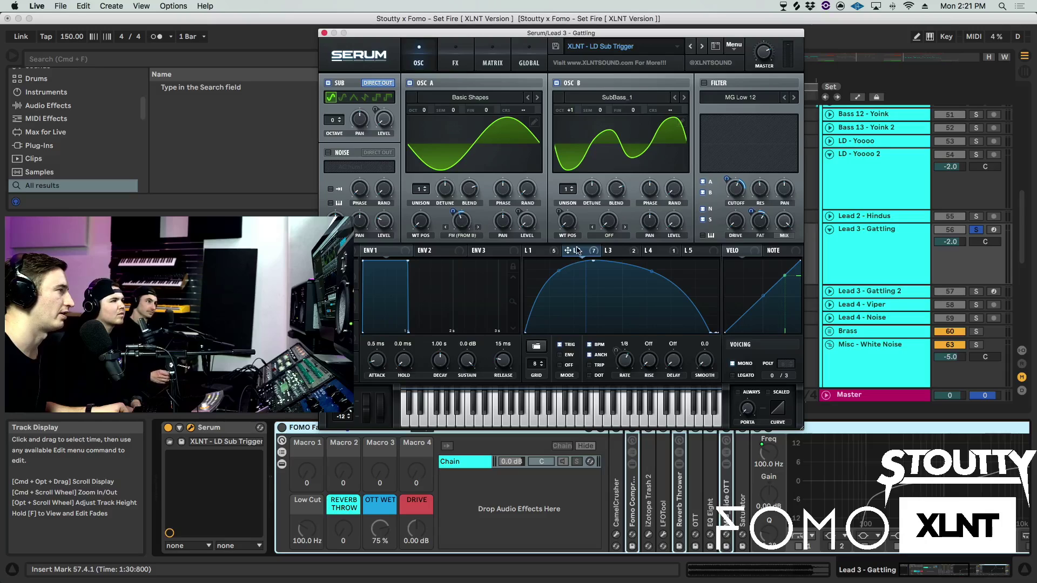
left_click(549, 252)
left_click(577, 252)
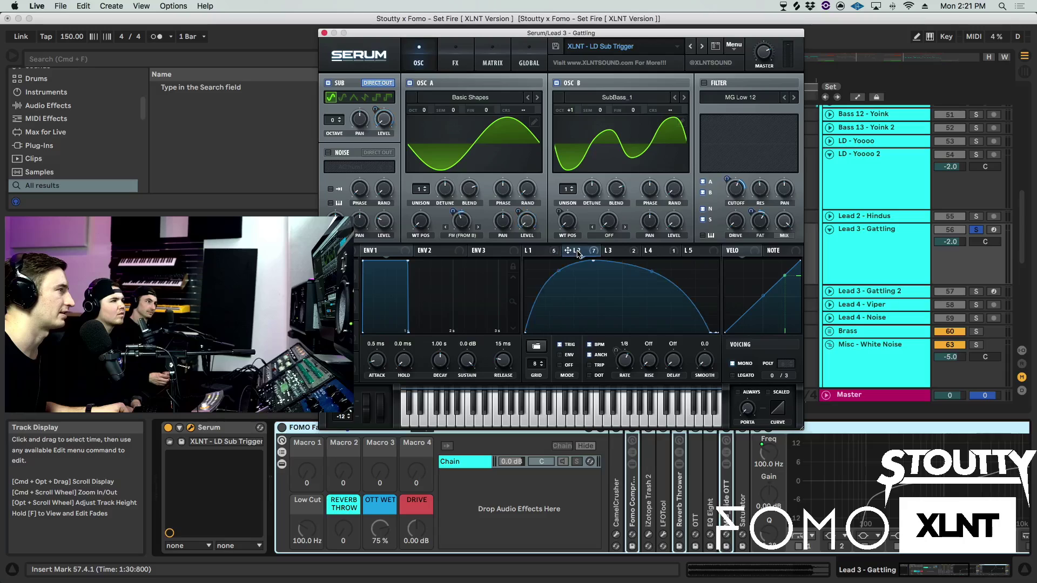
left_click(556, 251)
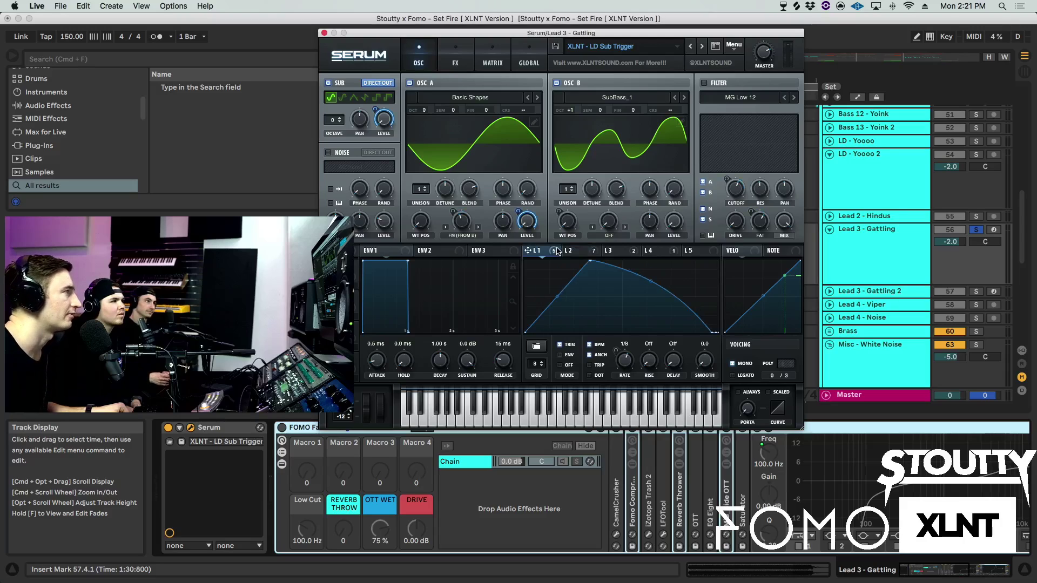
- Bypass Serum's filter, EQ, Hyper/Dimension, distortion and delay effects to hear the plain oscillator sound
left_click(452, 57)
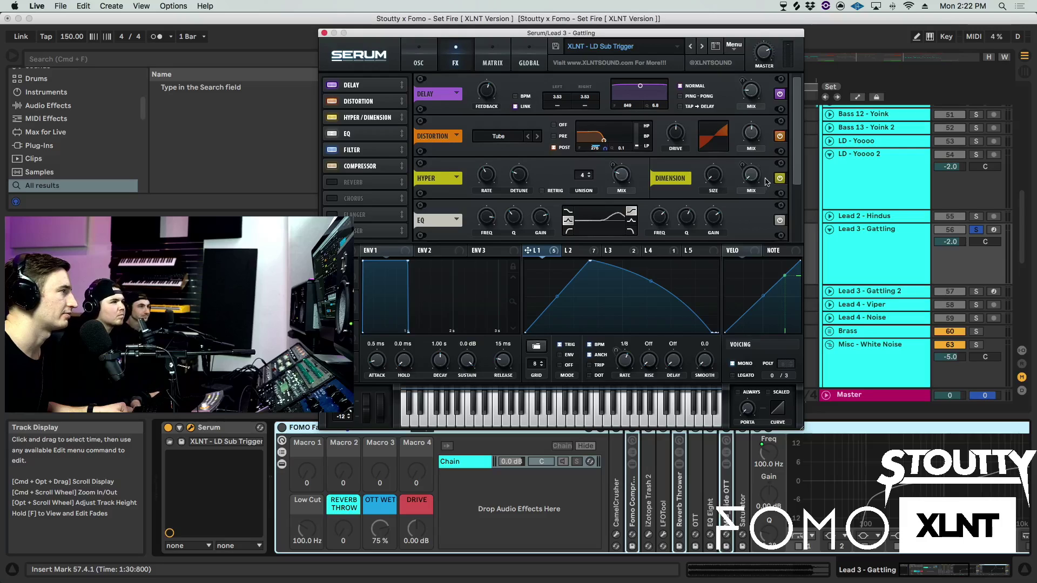
scroll(772, 181, "down", 2)
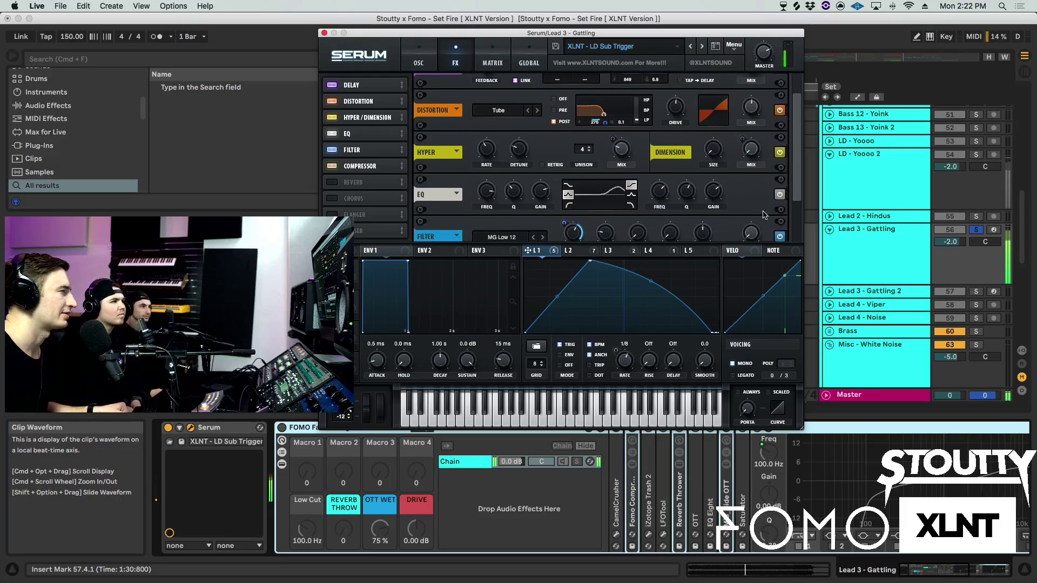
left_click(779, 233)
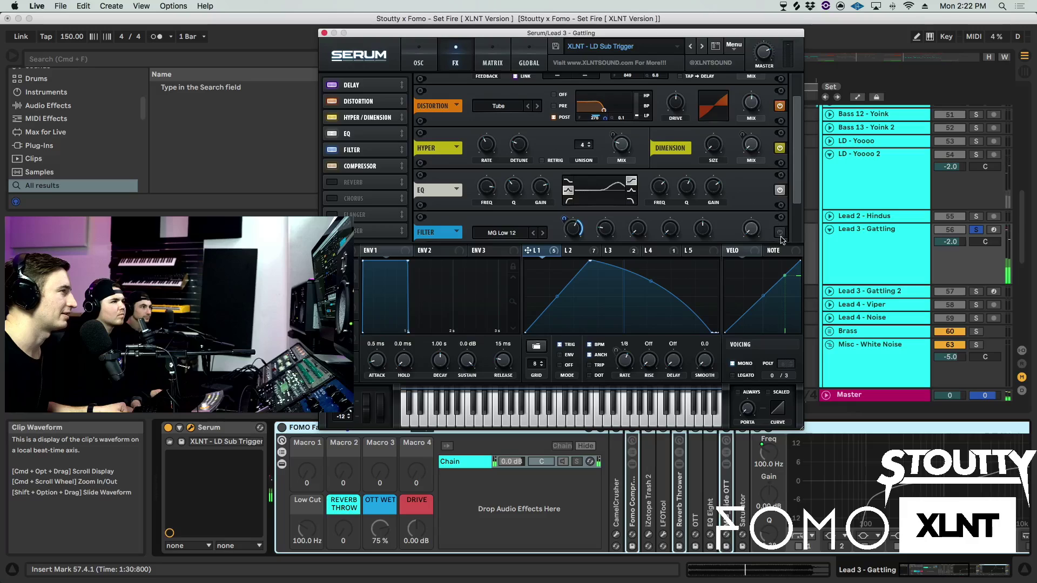
scroll(779, 149, "up", 2)
left_click(779, 136)
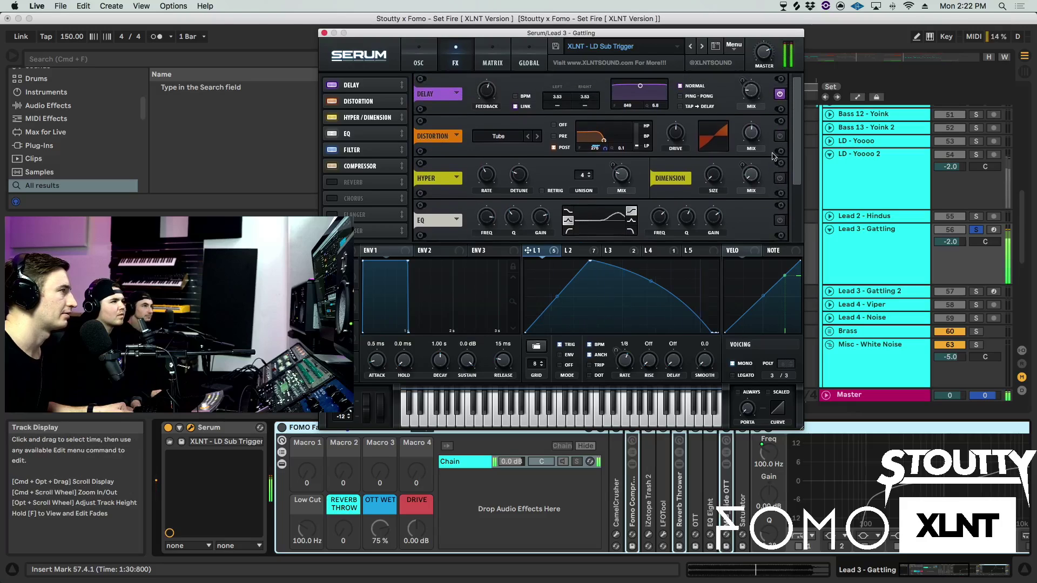
left_click(779, 95)
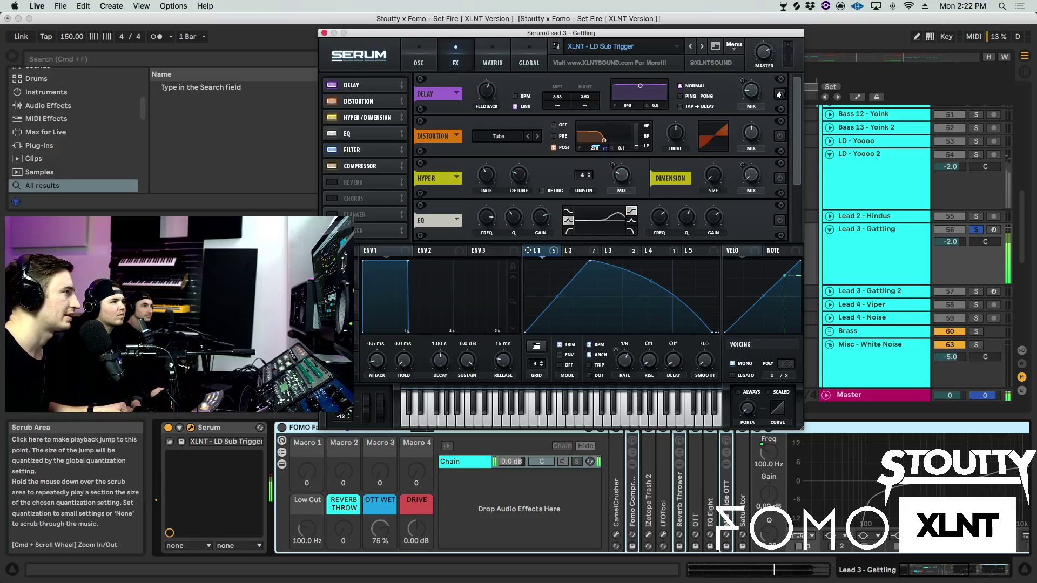
- Re-enable Serum's delay, distortion, Hyper/Dimension, EQ and filter while comparing which effects LFO 2 and LFO 1 modulate
left_click(779, 95)
left_click(780, 136)
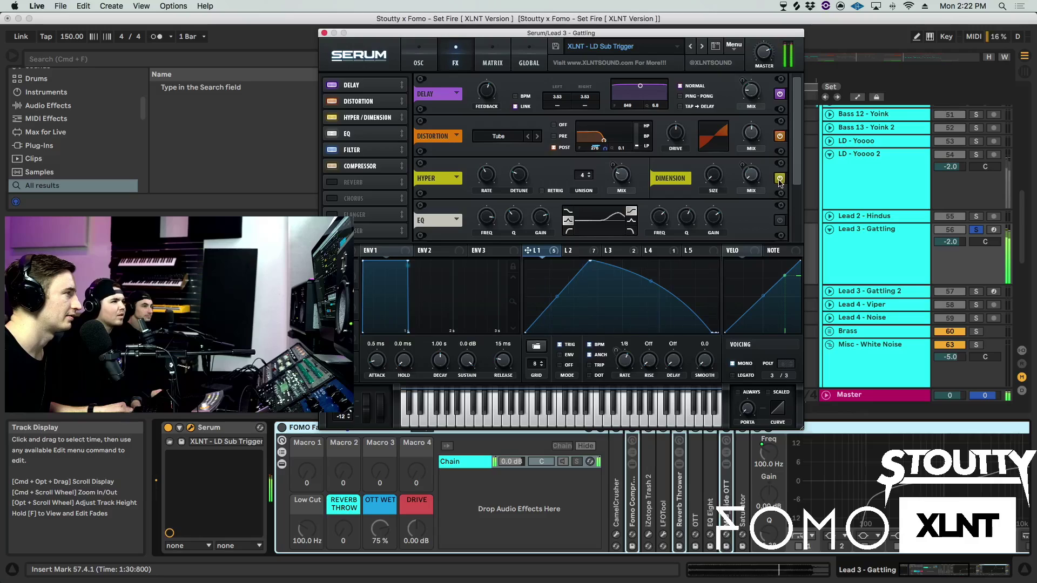
left_click(594, 251)
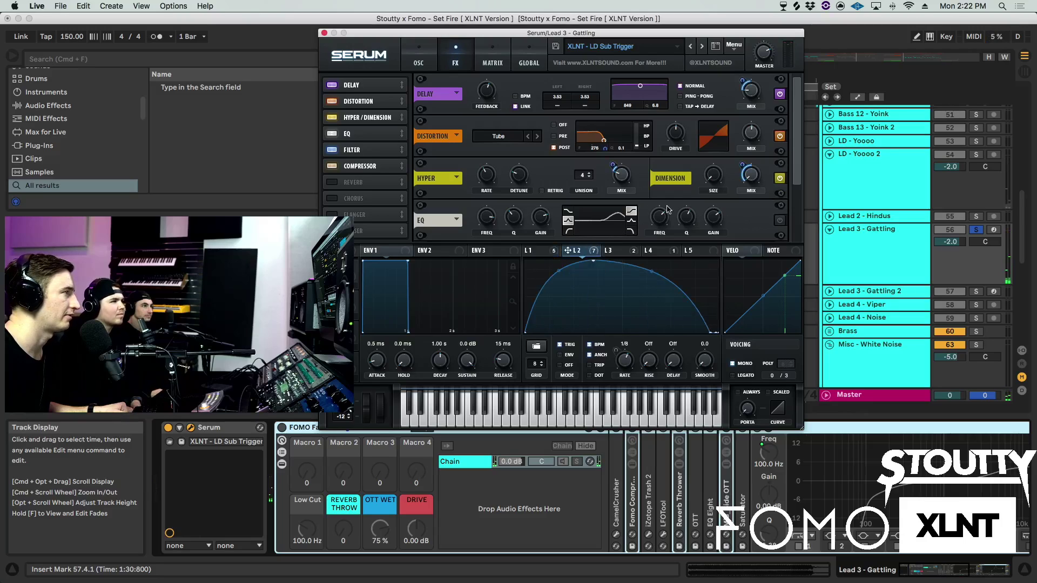
scroll(779, 222, "down", 1)
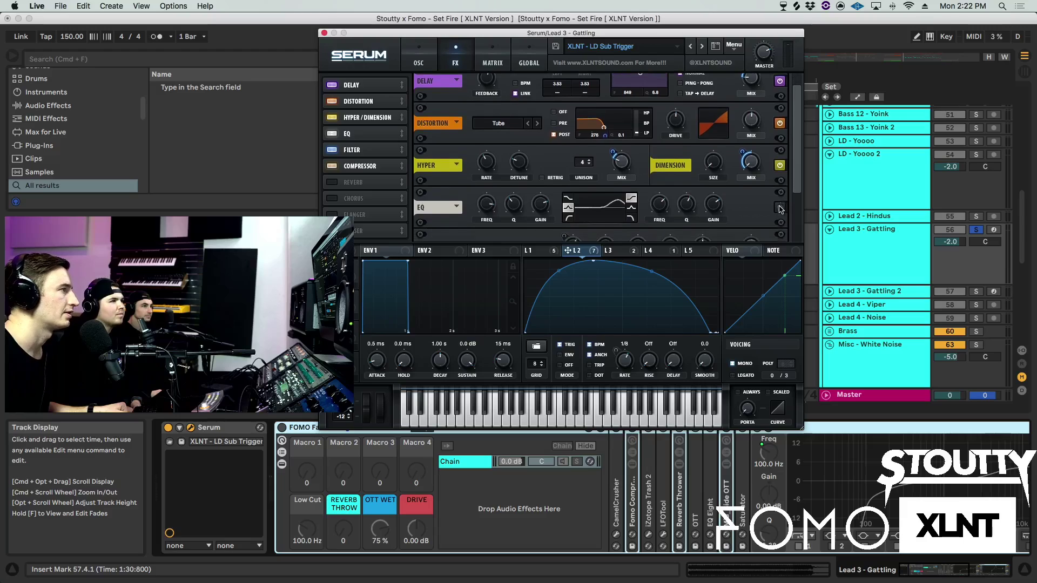
scroll(750, 210, "down", 1)
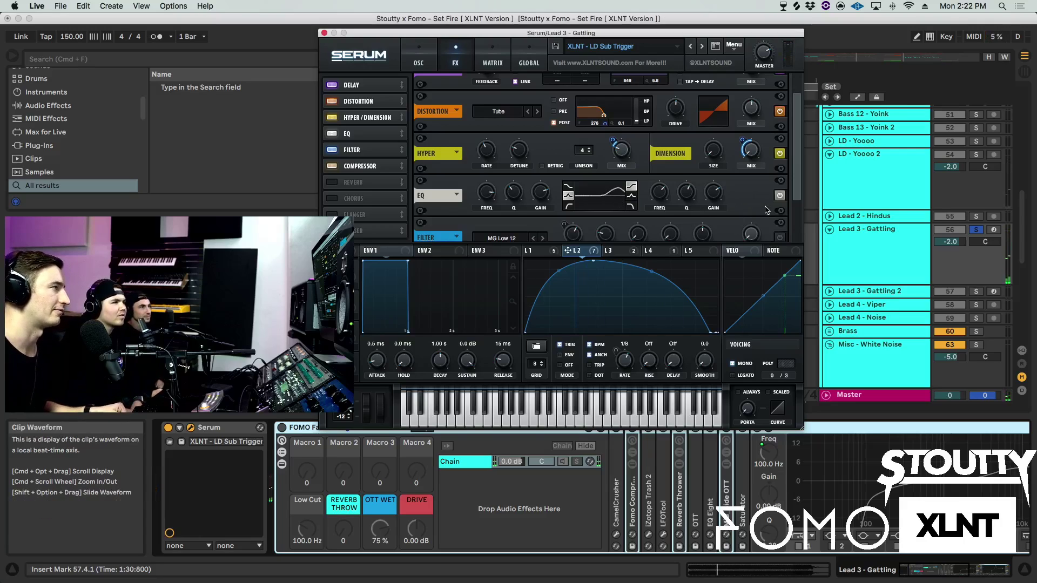
scroll(756, 216, "down", 2)
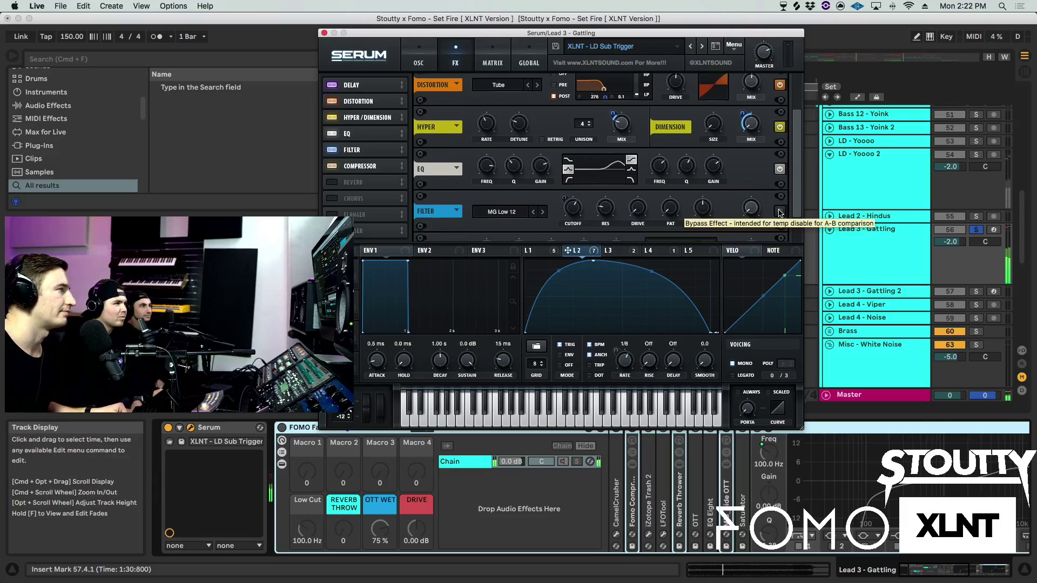
scroll(782, 194, "down", 2)
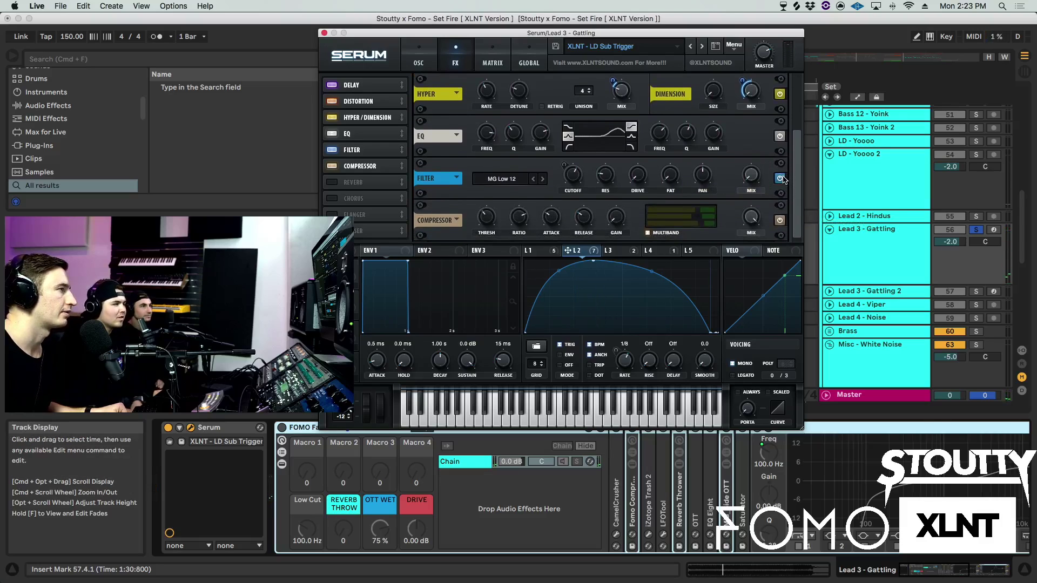
left_click(556, 251)
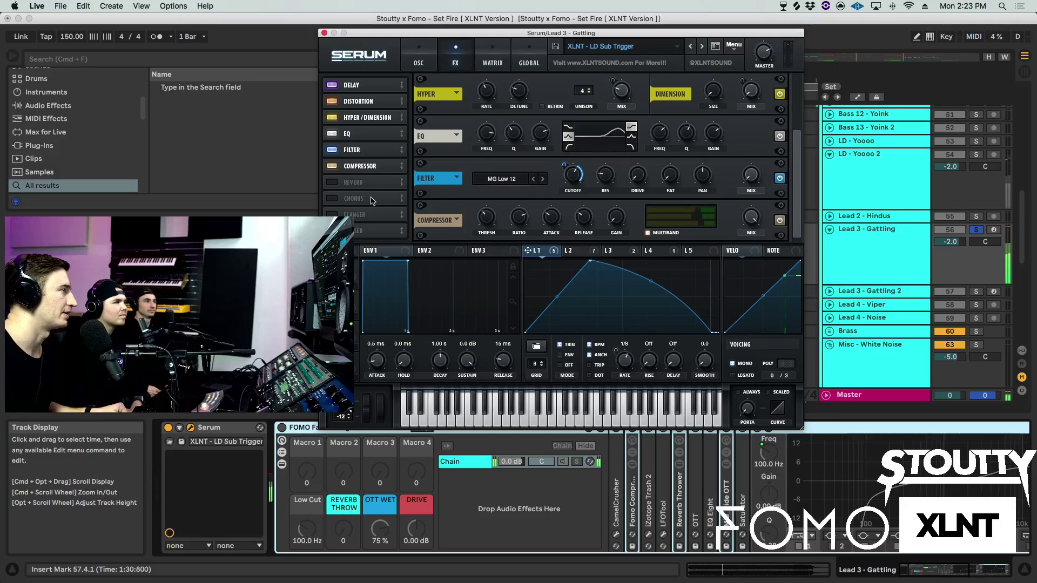
- Close Serum, switch the FOMO Fat Rack back on and delete CamelCrusher from the rack
left_click(324, 33)
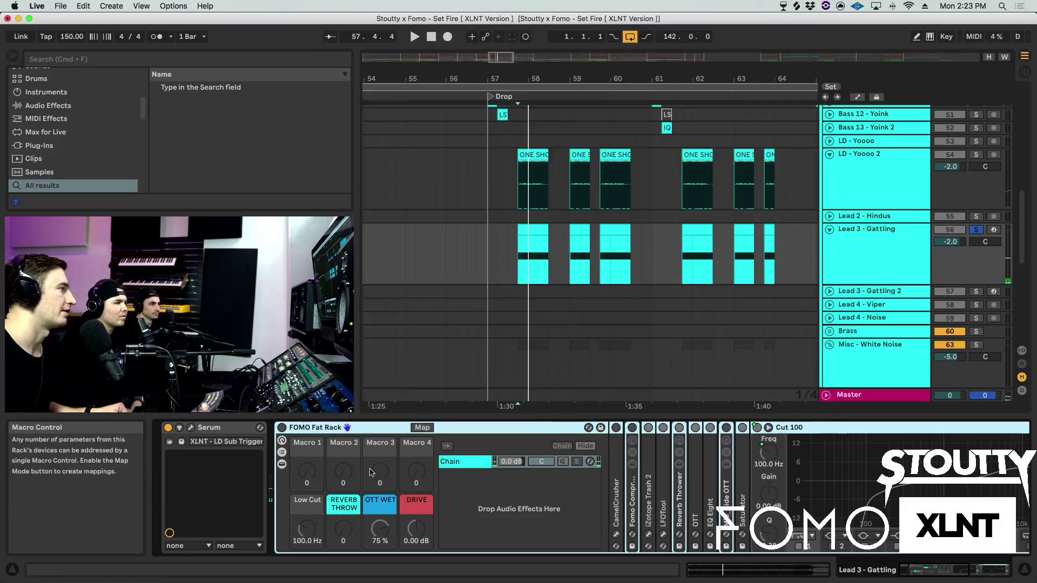
left_click(282, 427)
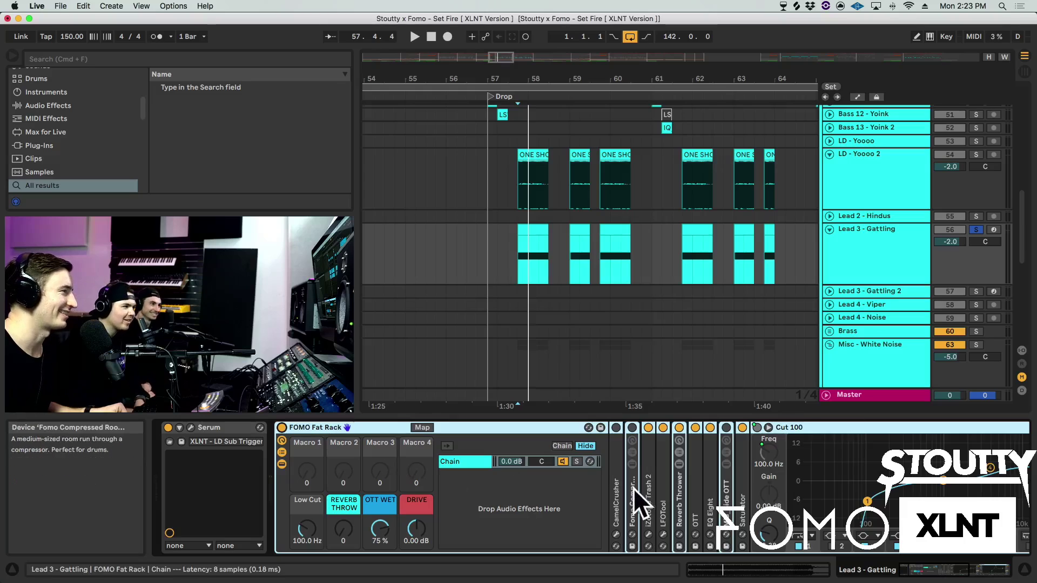
left_click(615, 492)
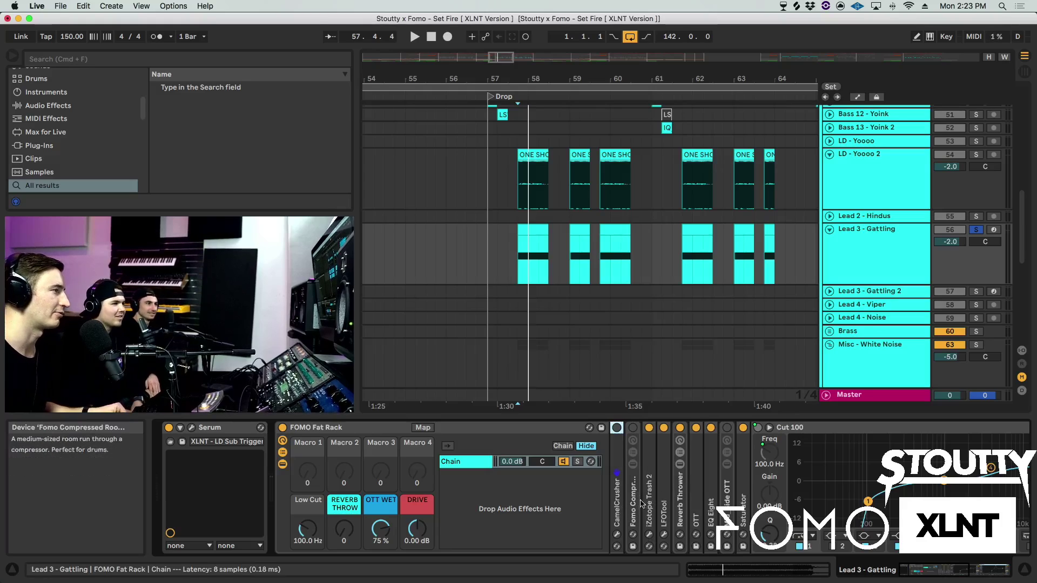
double_click(616, 486)
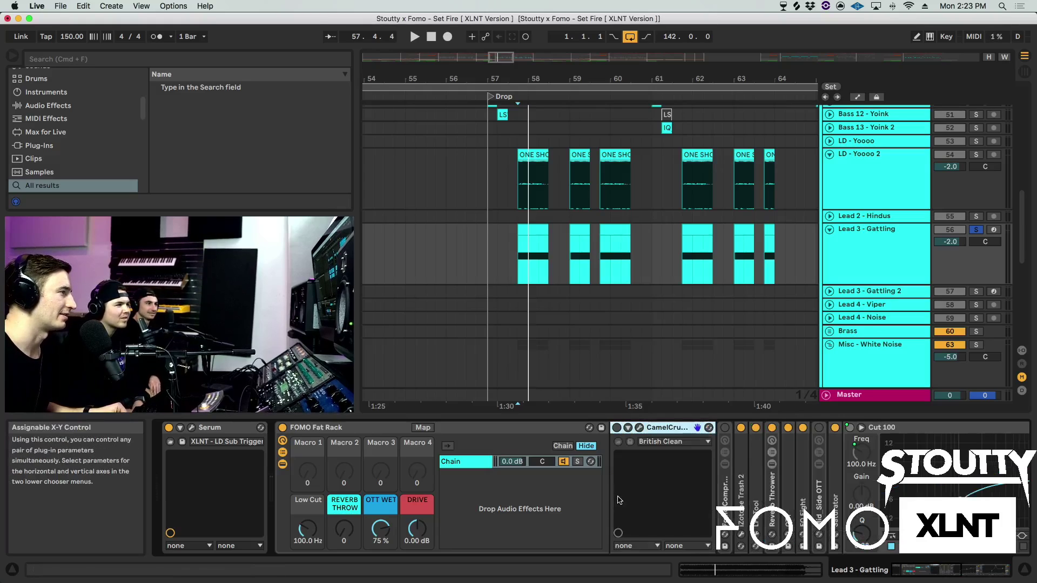
double_click(655, 433)
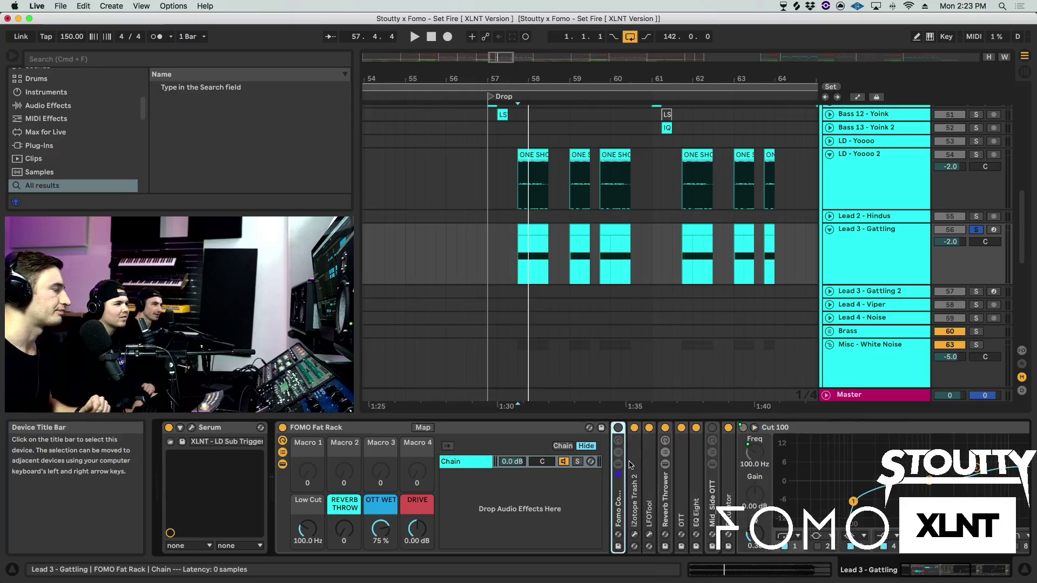
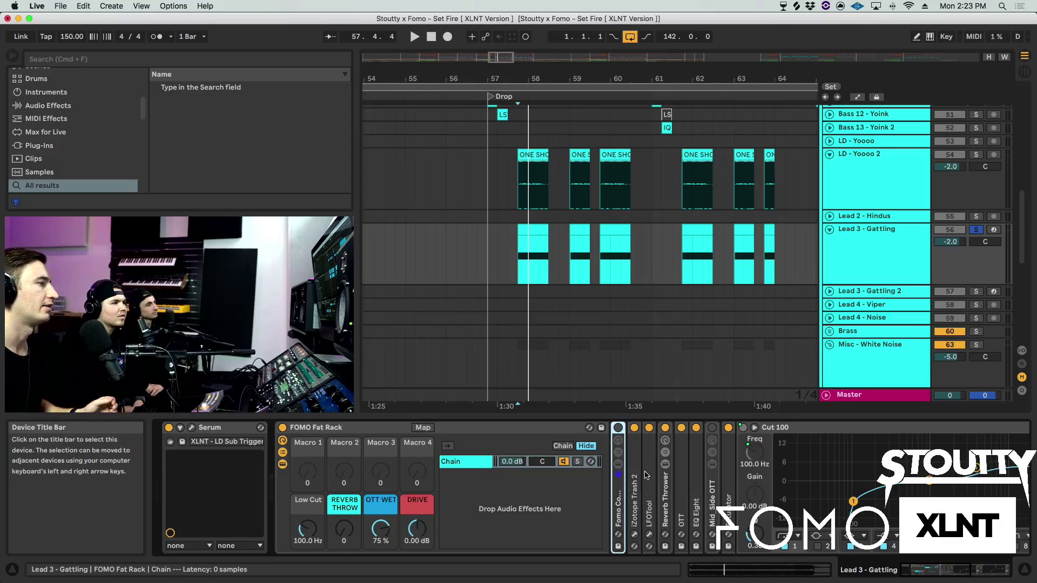
- Expand the Fomo Compressed Room Reverb in the FOMO Fat Rack to inspect it, and delete it
double_click(618, 437)
double_click(643, 427)
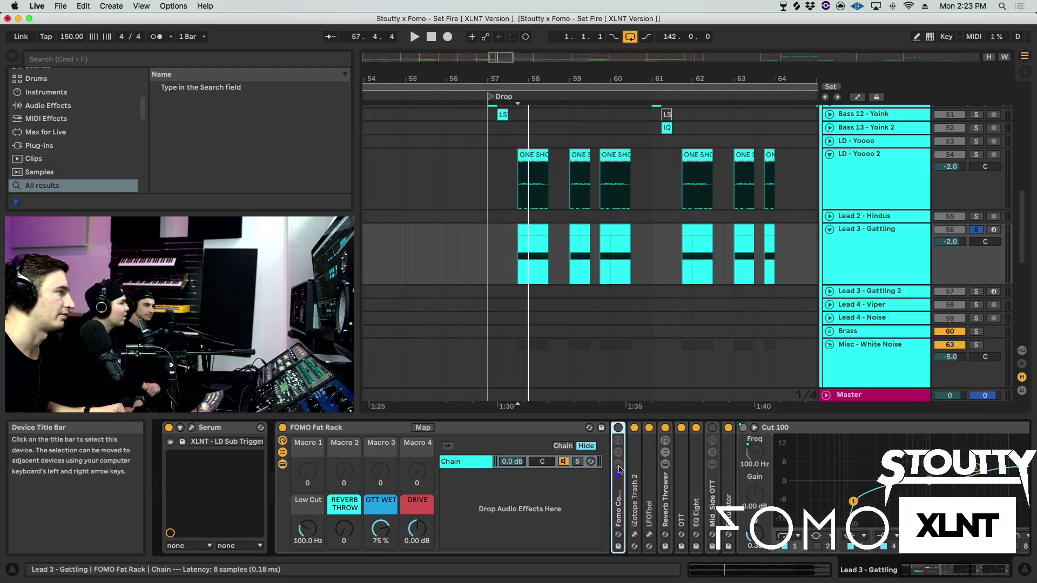
double_click(643, 426)
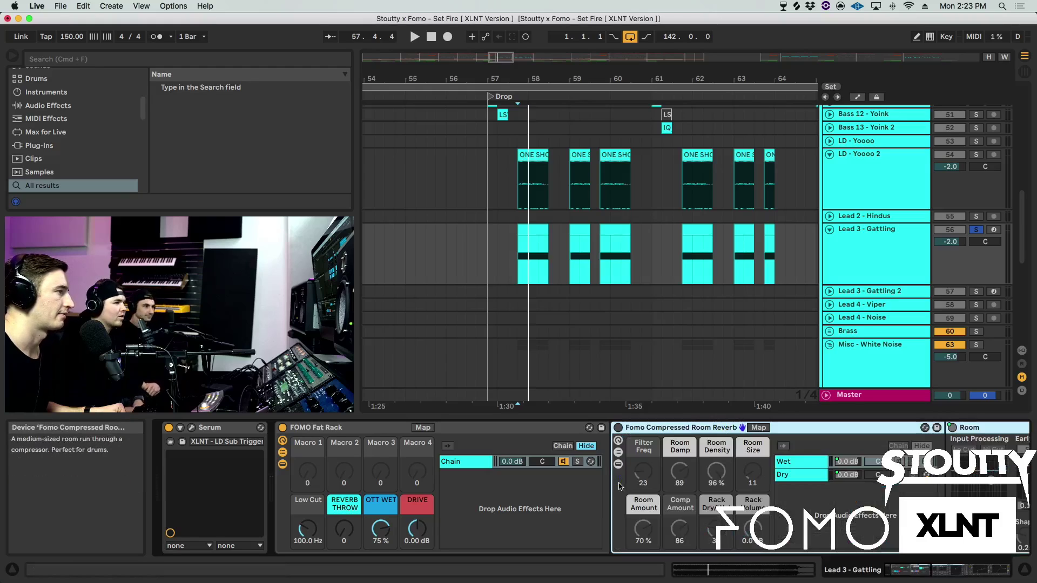
double_click(646, 428)
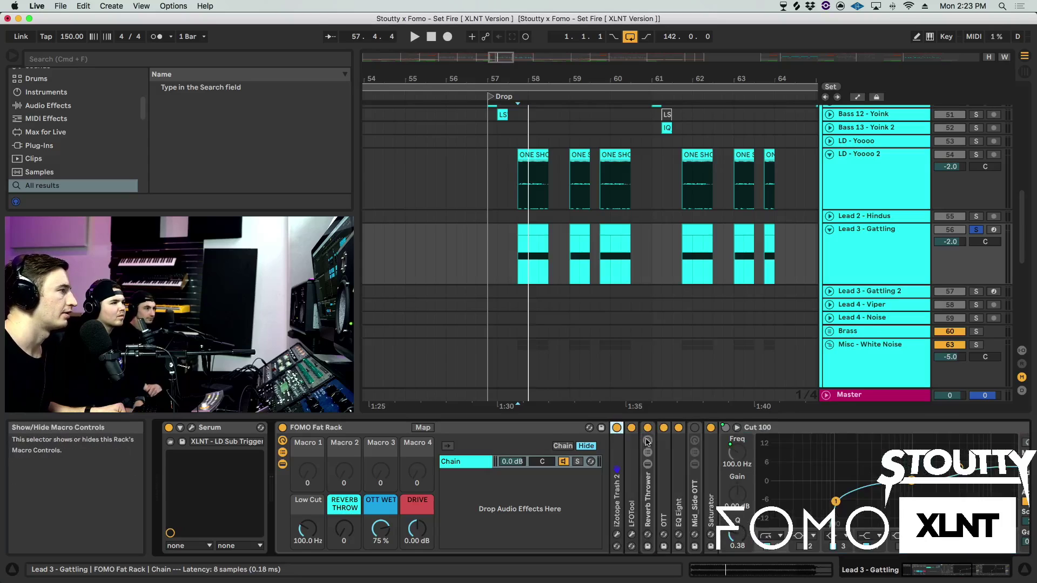
- Expand iZotope Trash 2 and switch off LFOTool, Reverb Thrower, OTT and EQ Eight in the rack
double_click(620, 481)
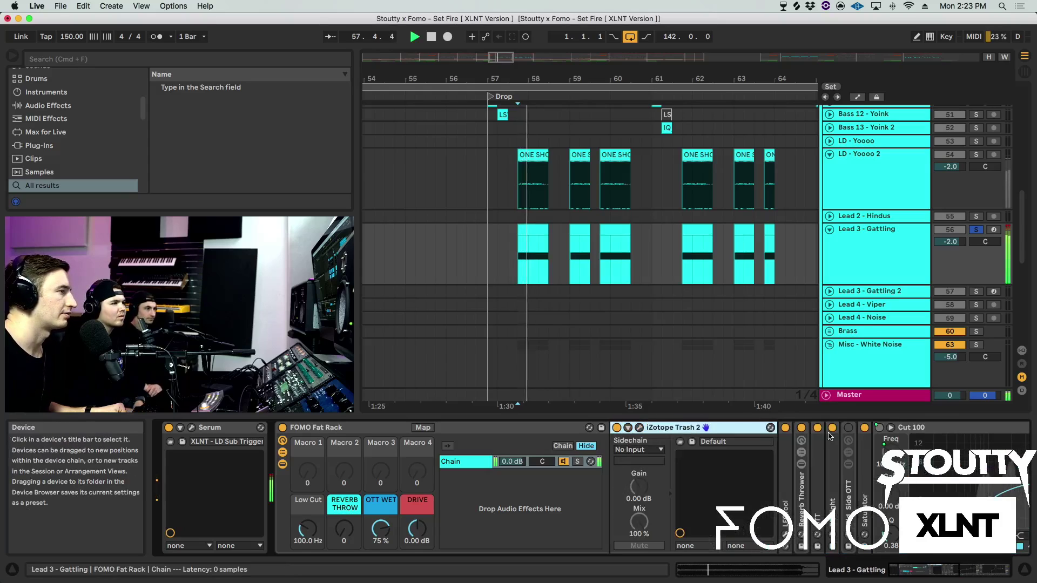
left_click(802, 427)
left_click(818, 427)
left_click(832, 428)
- Delete Mid_Side OTT from the FOMO Fat Rack and audition Lead 3 - Gattling
left_click(849, 480)
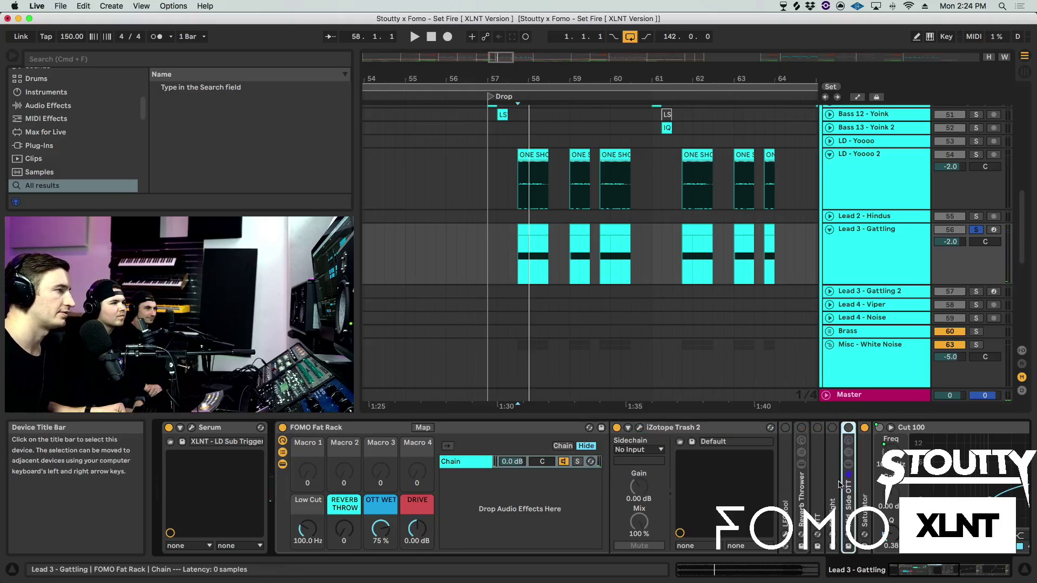
key("Delete")
scroll(864, 470, "right", 5)
key("space")
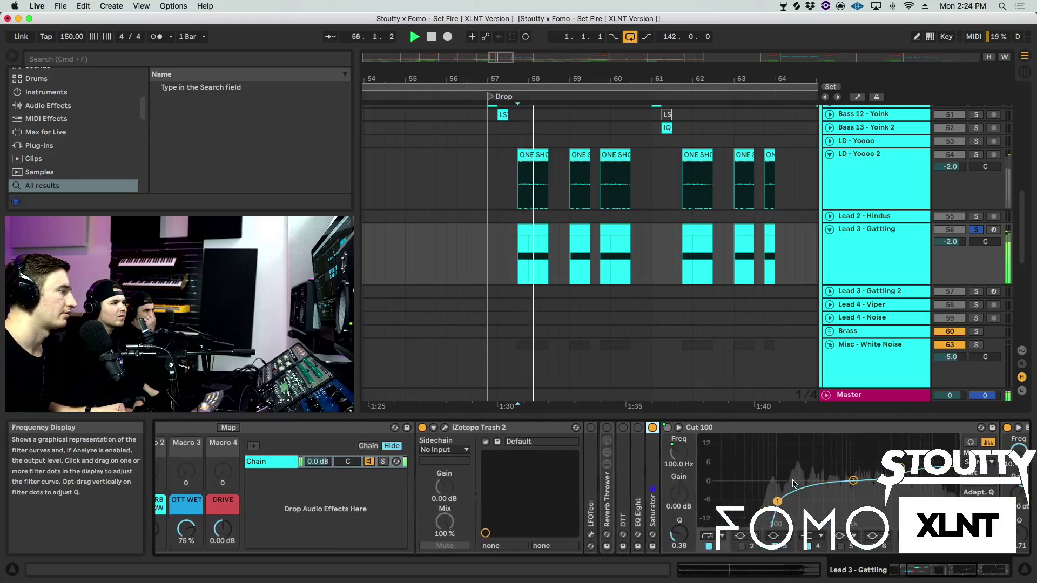
- Open the iZotope Trash 2 plug-in window and close its Preset Manager to show the Convolve settings
scroll(785, 483, "left", 5)
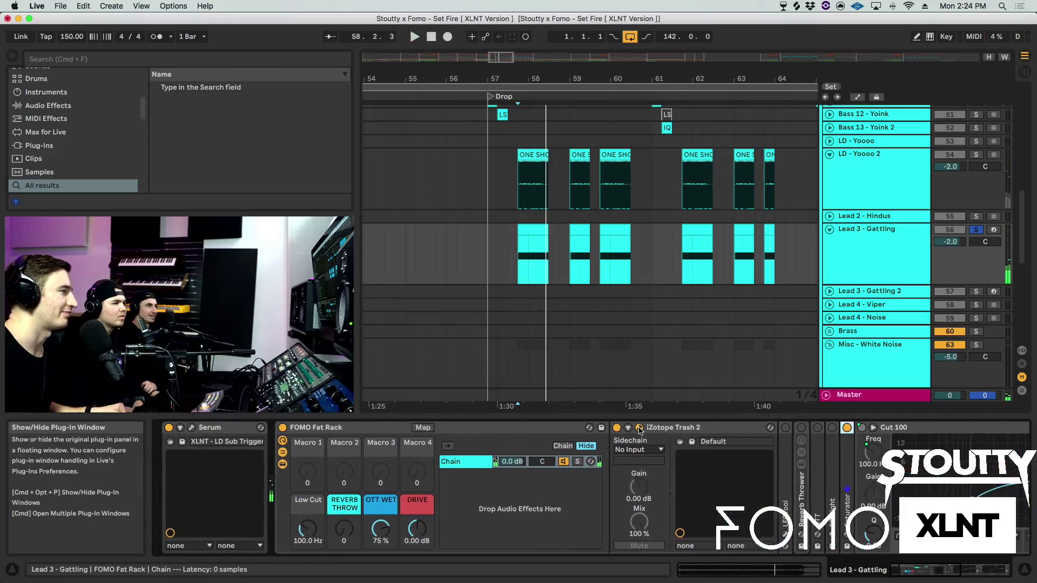
left_click(640, 428)
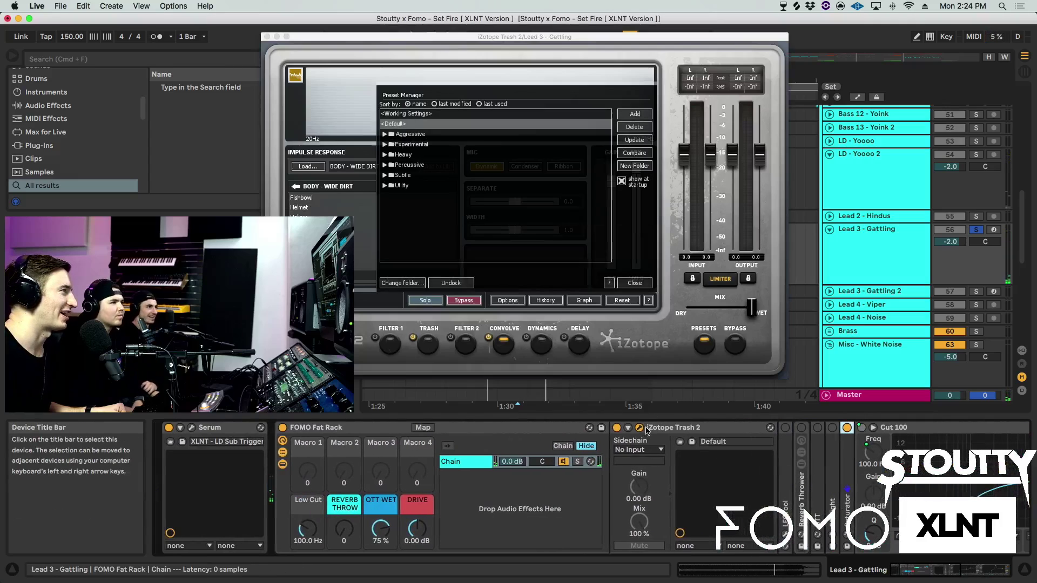
left_click(635, 283)
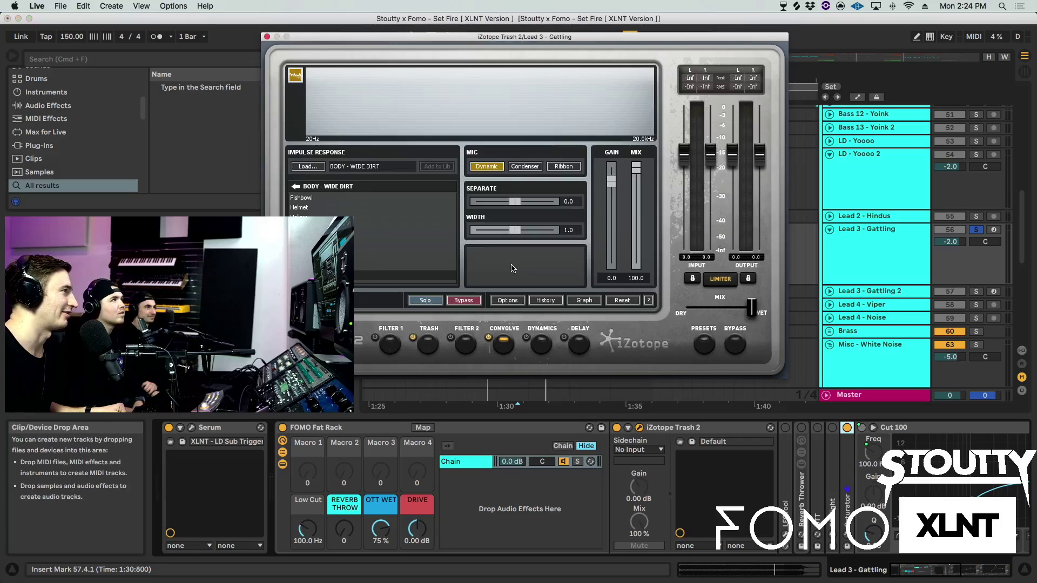
- Examine the Trash stage's shape settings in iZotope Trash 2 and return to its Convolve settings
left_click(428, 343)
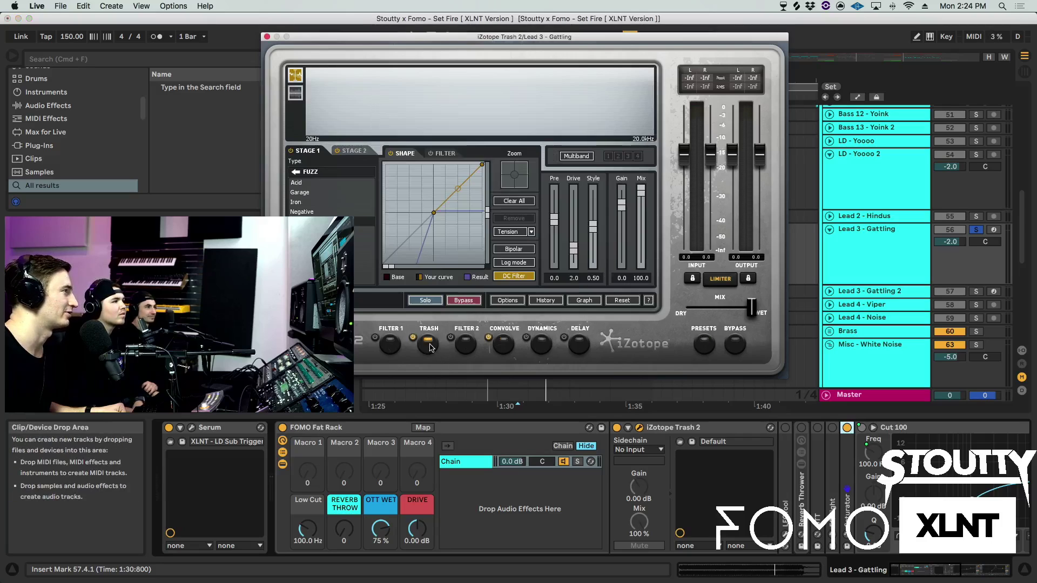
left_click(505, 346)
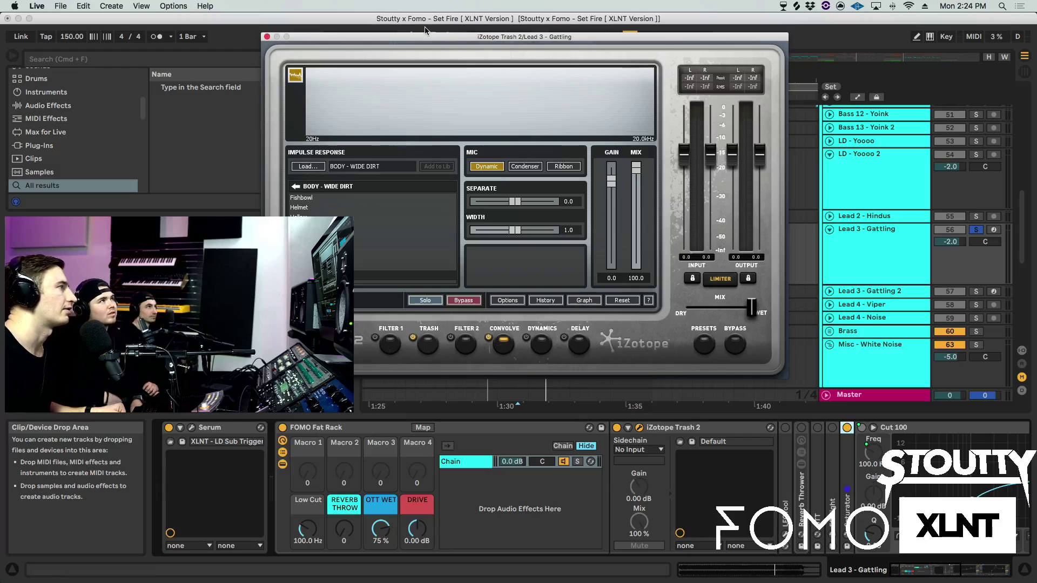
left_click_drag(425, 37, 517, 43)
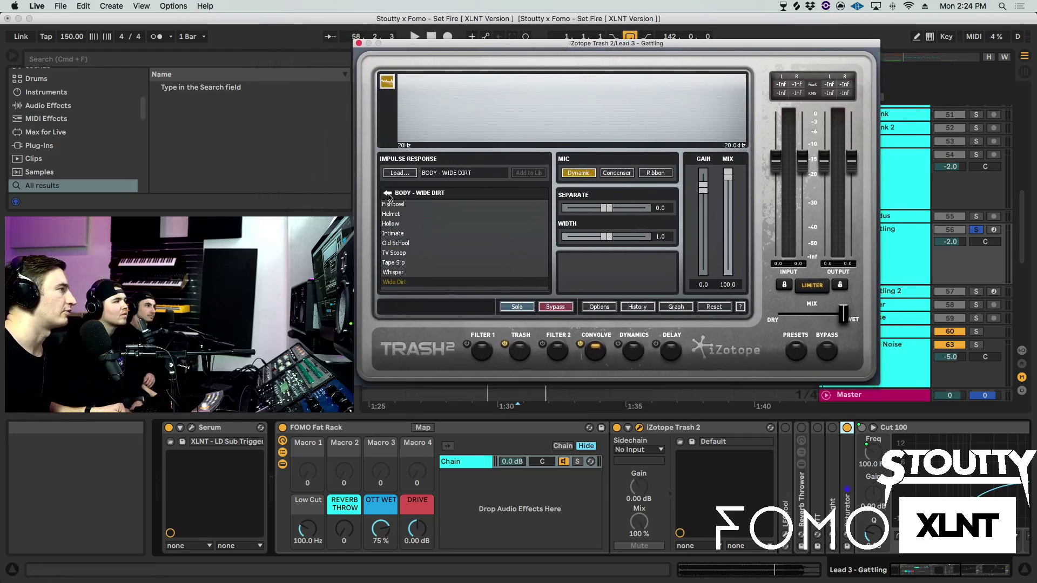
- Browse the Convolve impulse response categories, return to the Body list, audition the lead and close the Trash 2 window
left_click(388, 194)
scroll(463, 270, "down", 1)
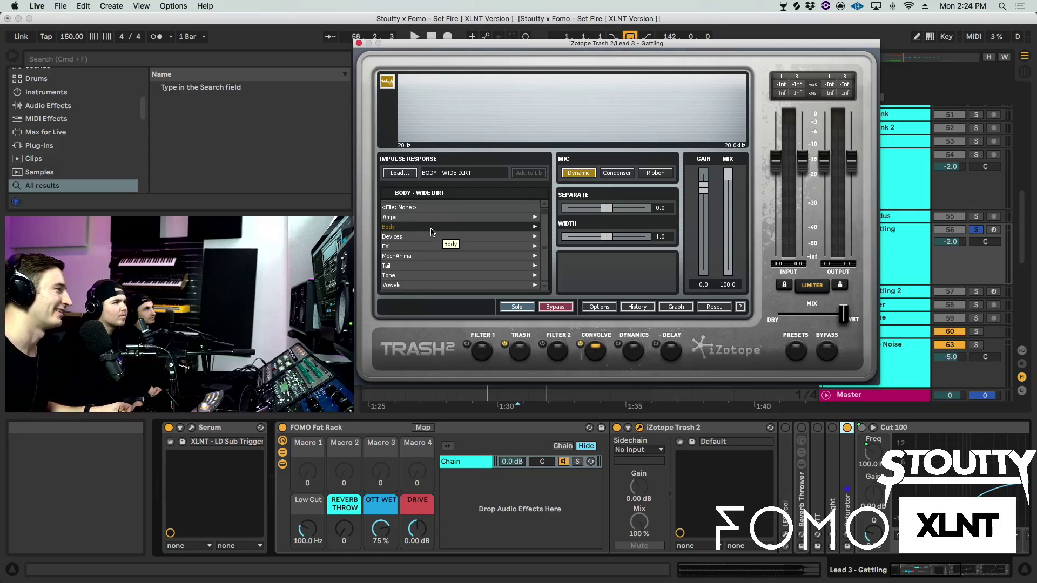
left_click(432, 231)
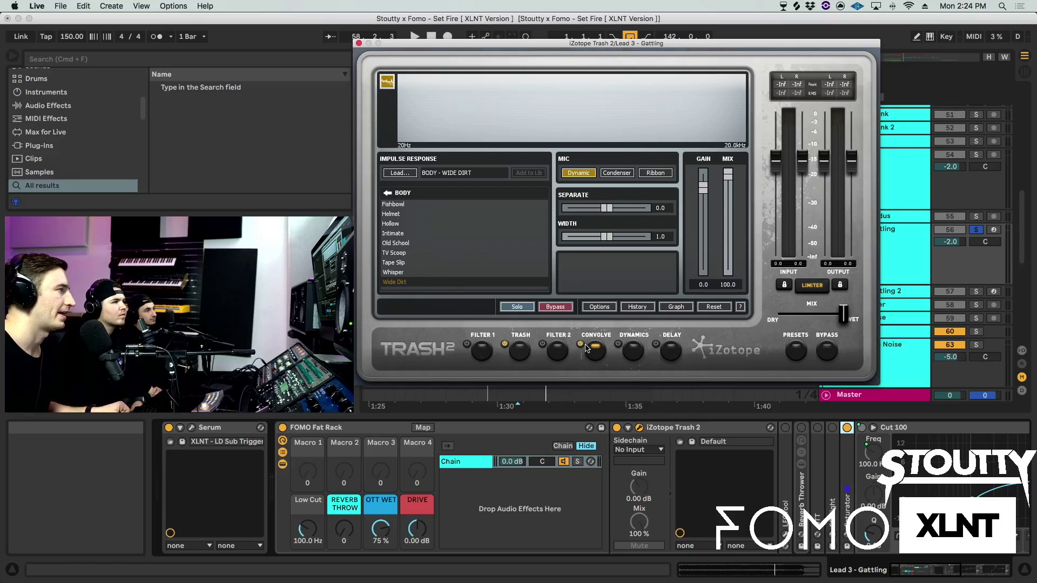
key("space")
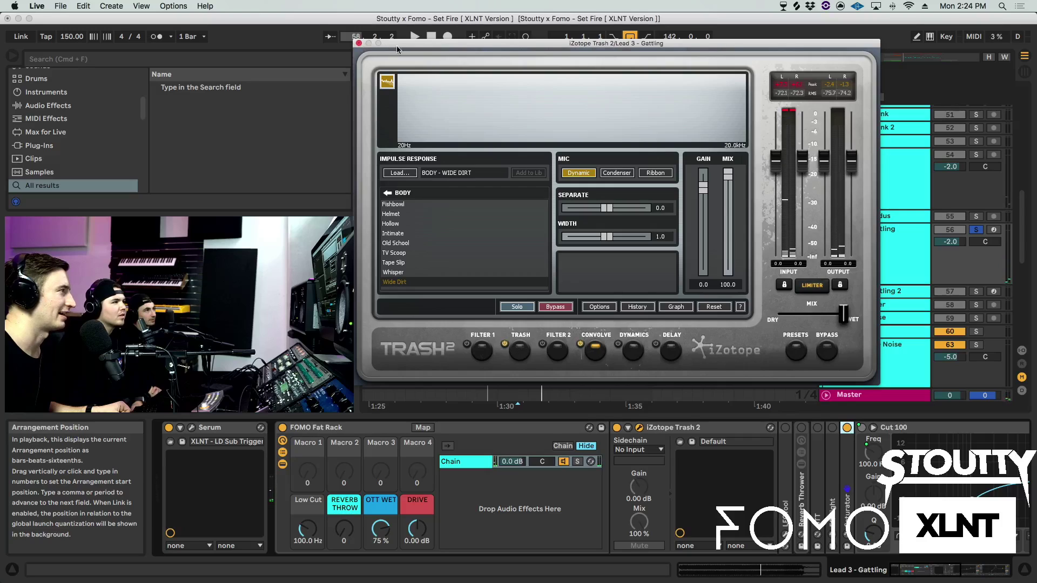
left_click(359, 43)
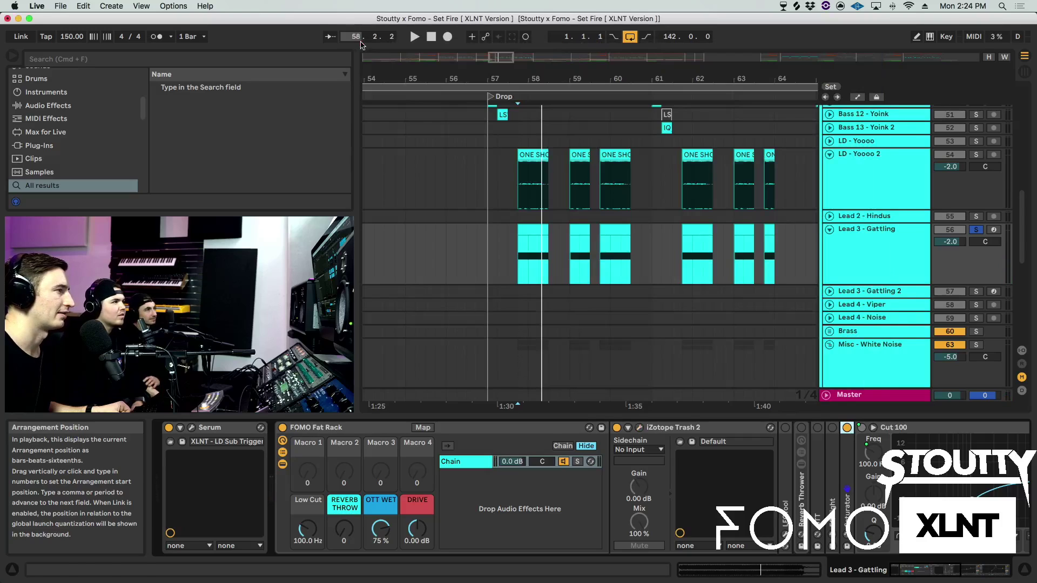
- Switch OTT and EQ Eight back on in the FOMO Fat Rack and expand both to examine their settings
scroll(618, 446, "right", 3)
scroll(618, 446, "right", 3)
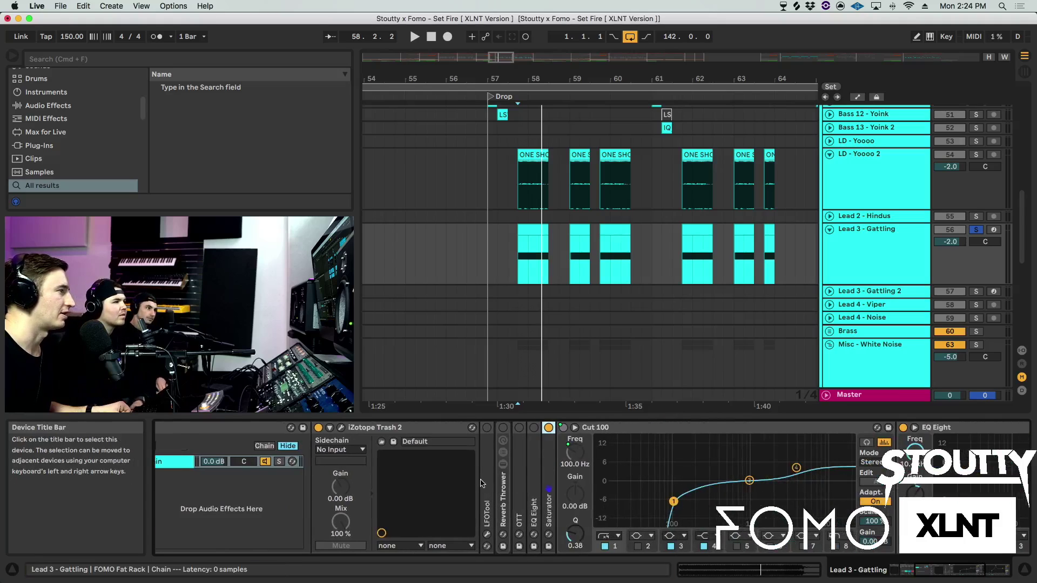
double_click(521, 443)
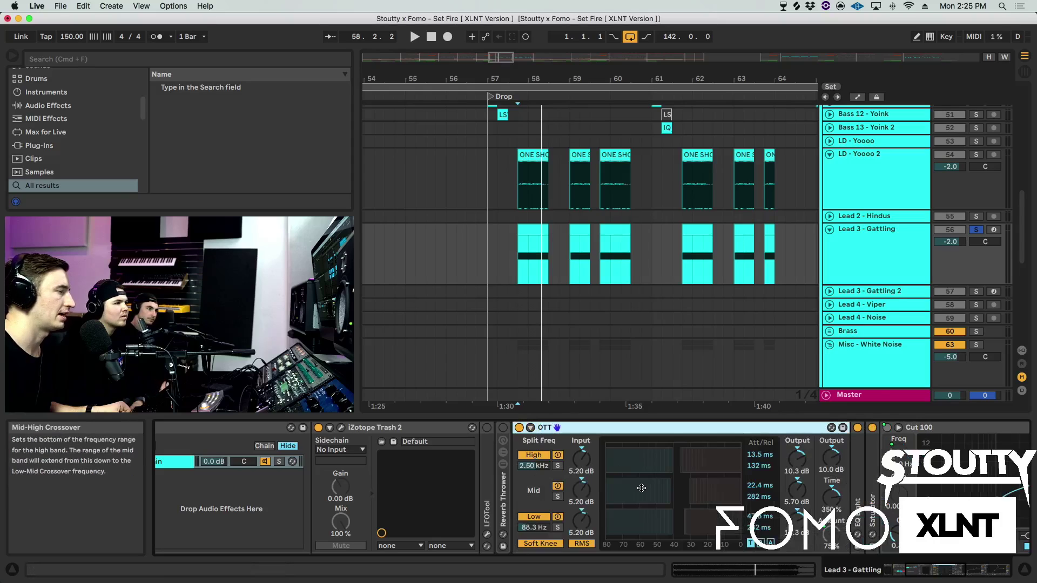
scroll(855, 488, "right", 5)
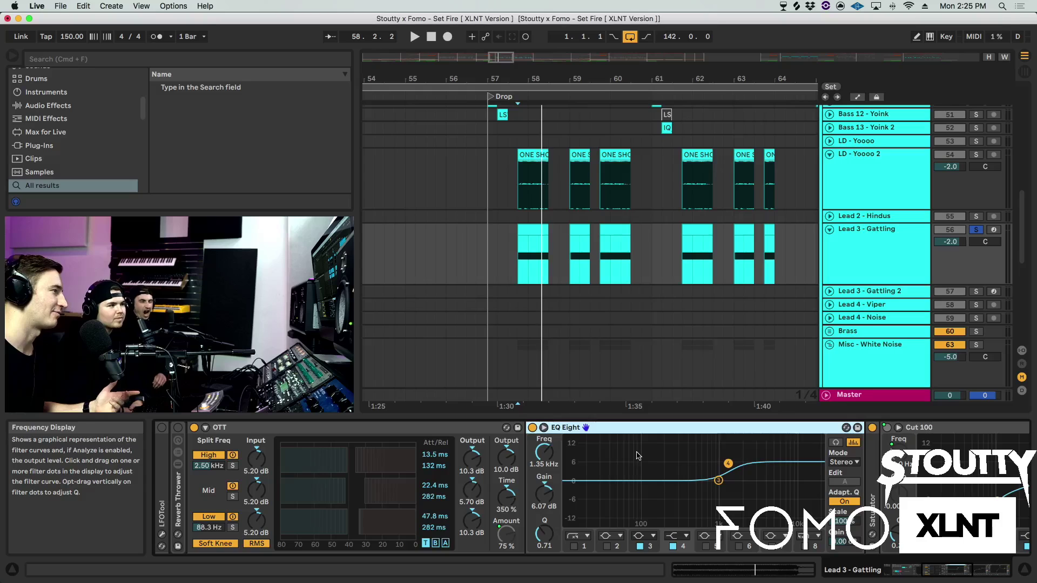
scroll(545, 471, "left", 5)
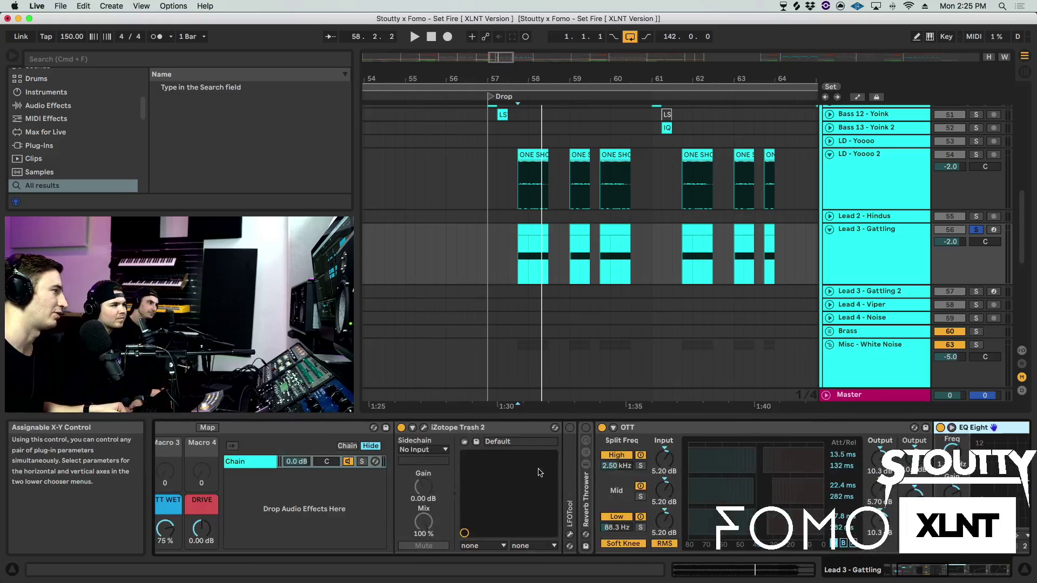
scroll(532, 469, "right", 5)
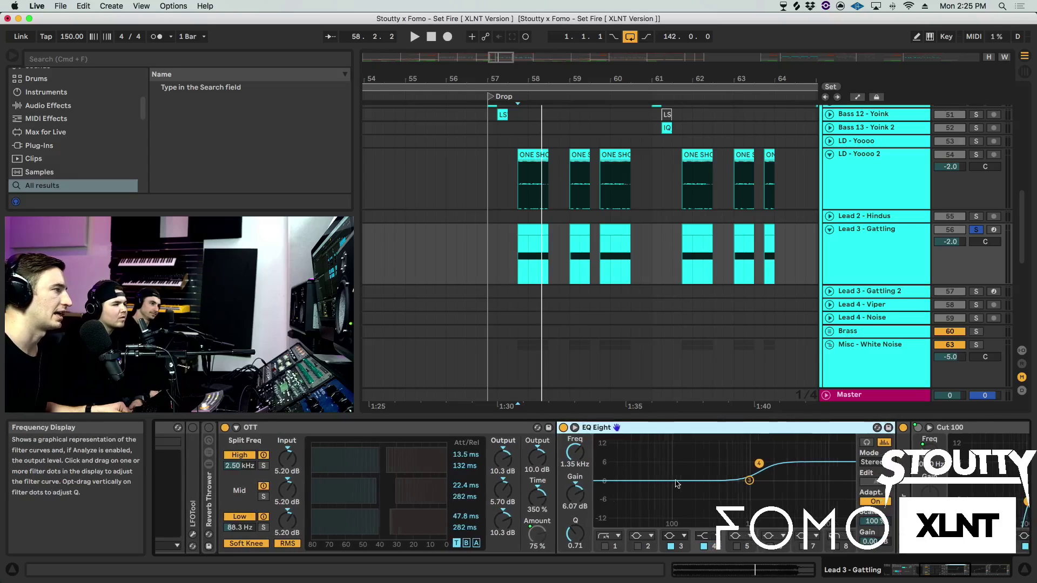
- Audition Lead 3 - Gattling and examine Cut 100 and the last EQ Eight in its device chain
scroll(676, 484, "right", 8)
key("space")
scroll(644, 481, "right", 5)
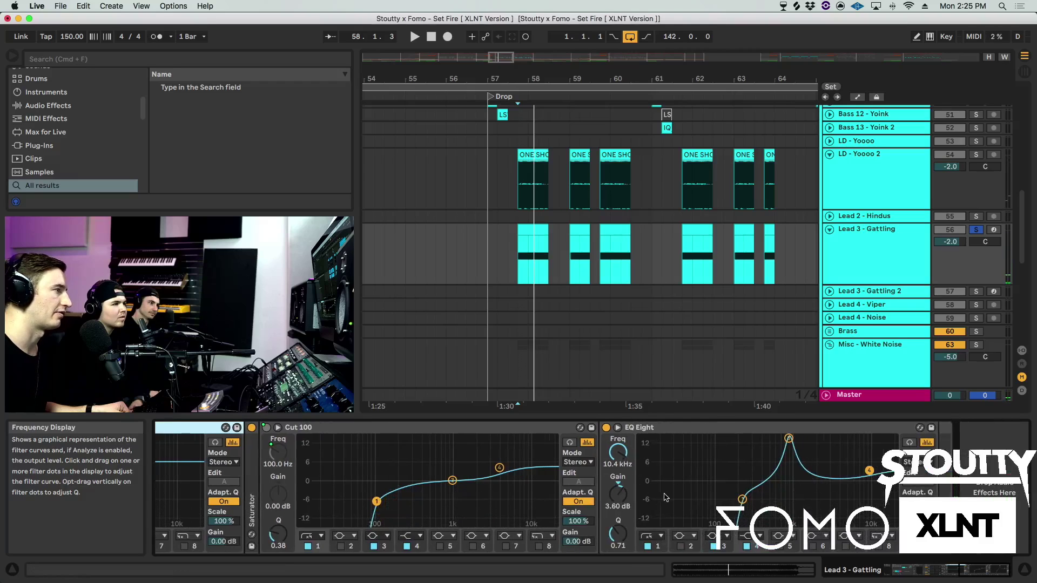
- Audition Lead 3 - Gattling with iZotope Trash 2 switched off and with it switched back on
scroll(614, 489, "left", 3)
scroll(639, 488, "left", 8)
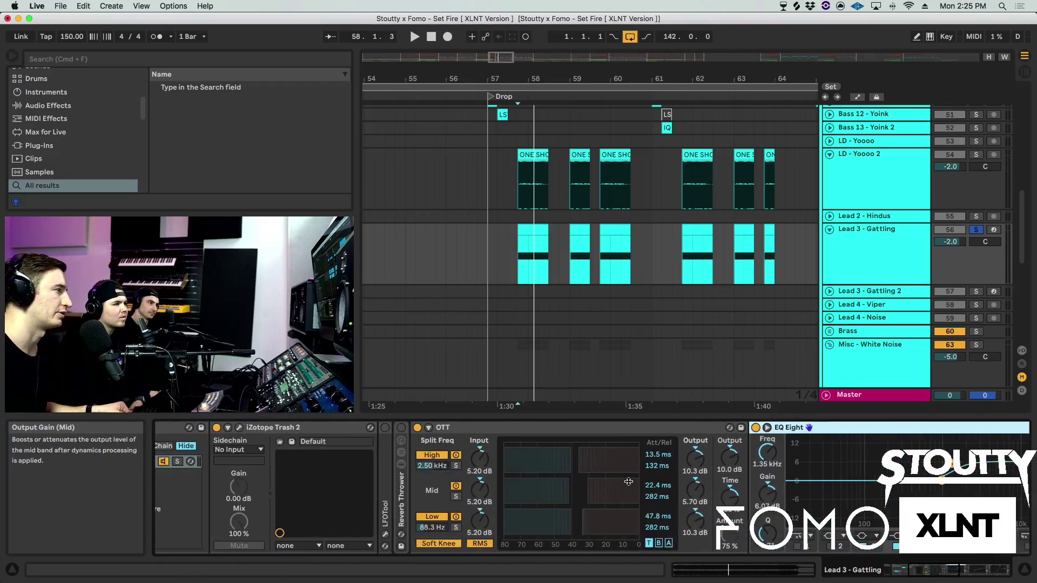
scroll(366, 446, "left", 5)
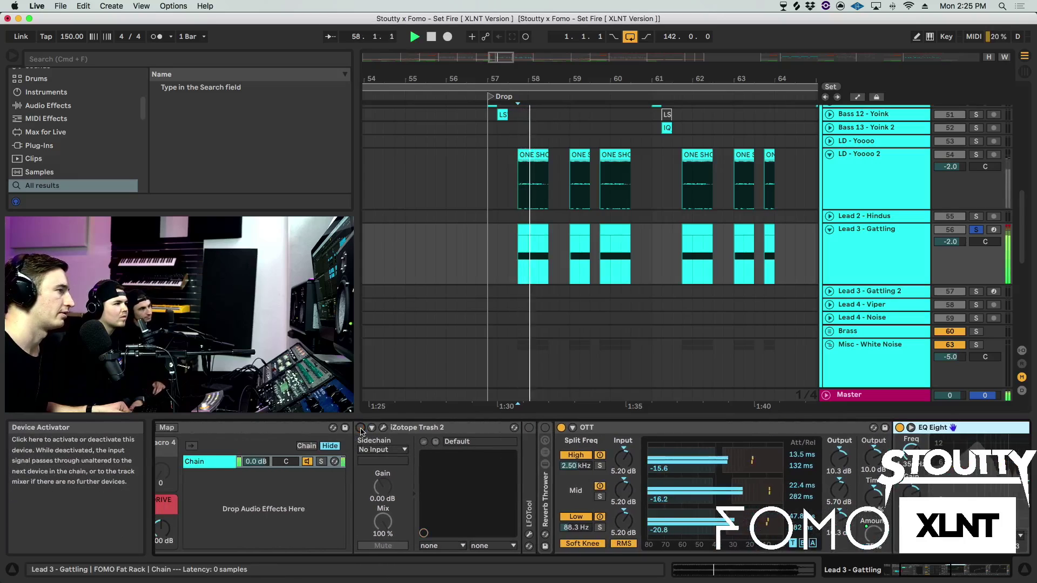
key("space")
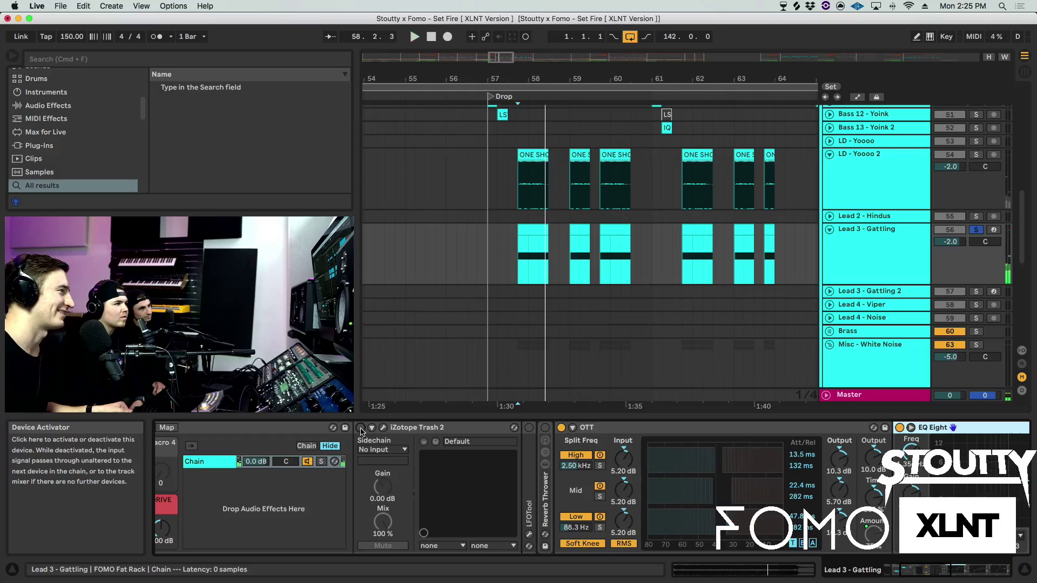
left_click(361, 431)
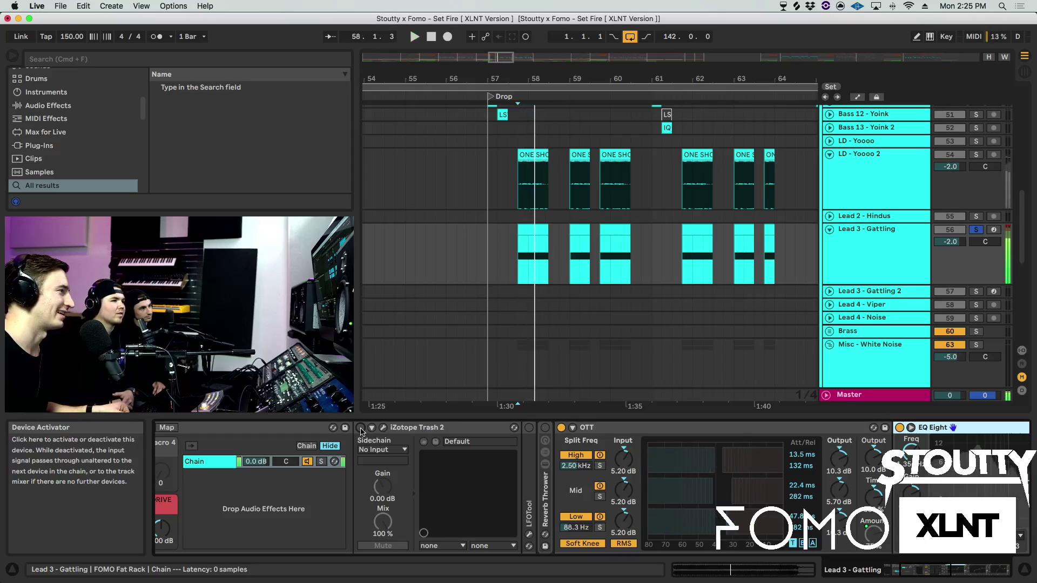
key("space")
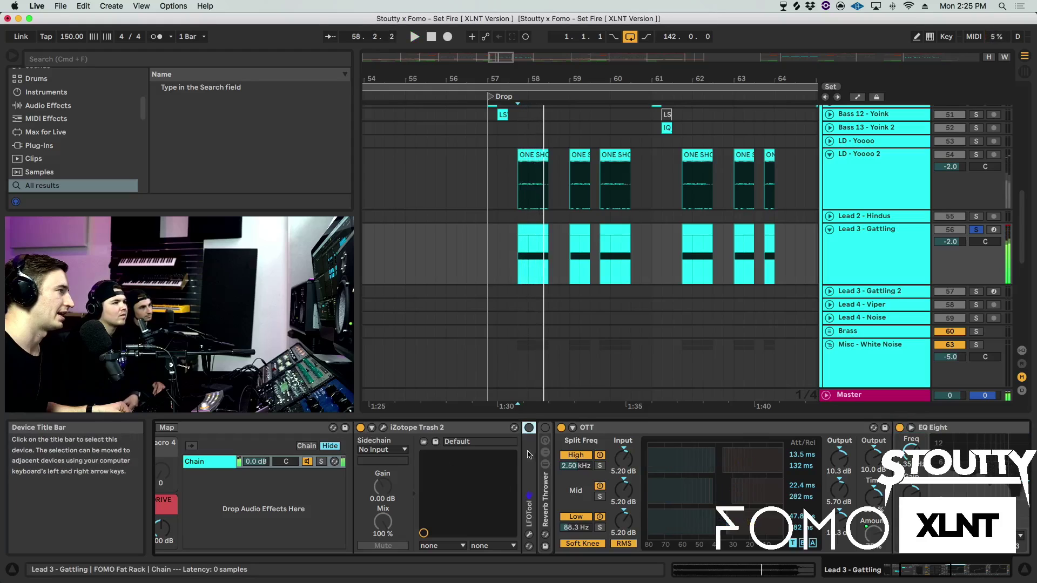
- Expand LFOTool in the rack, switch it on, audition the lead and open the LFOTool plug-in window
double_click(529, 456)
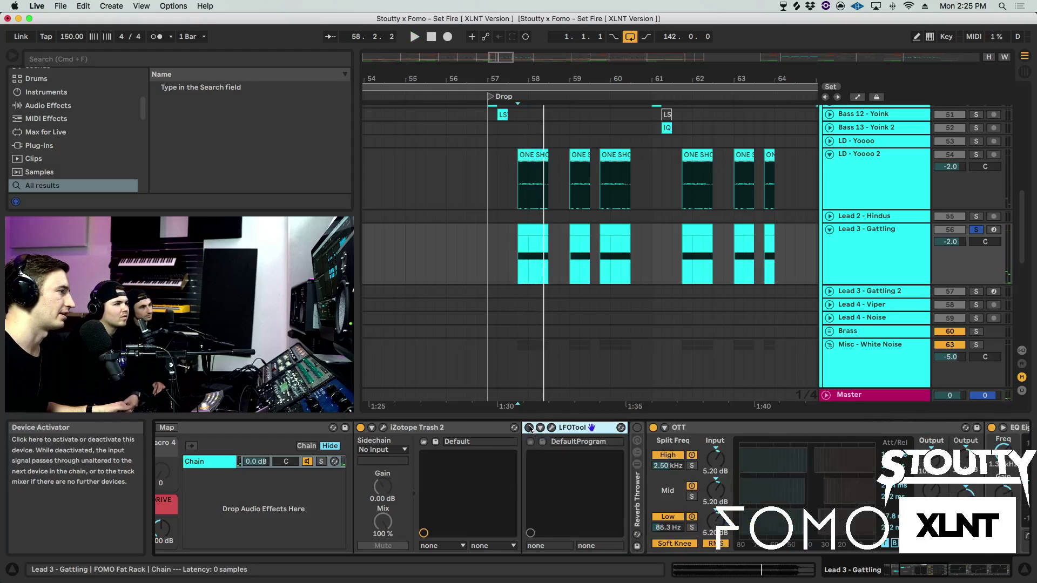
left_click(529, 428)
key("space")
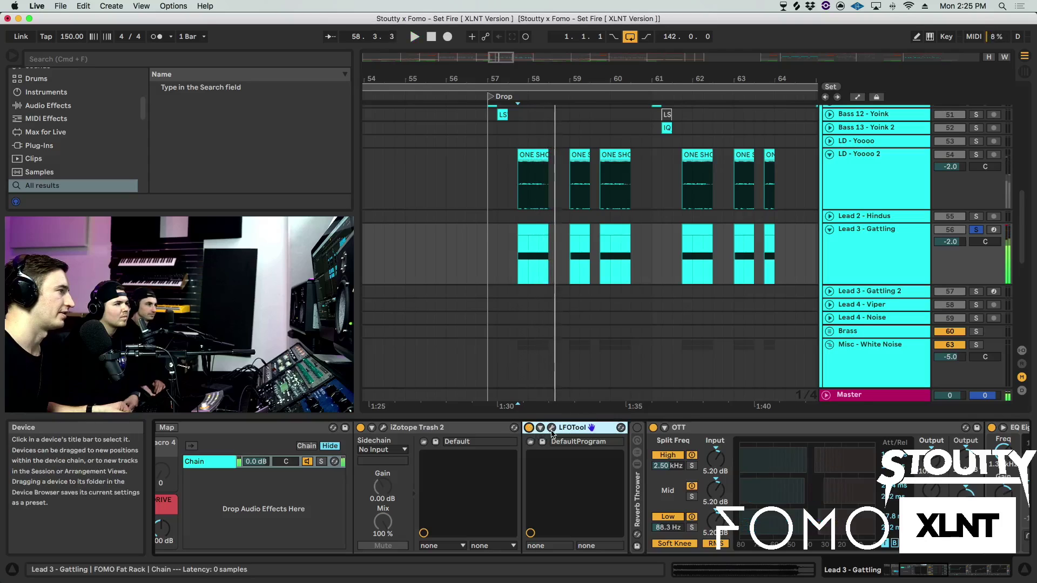
left_click(551, 428)
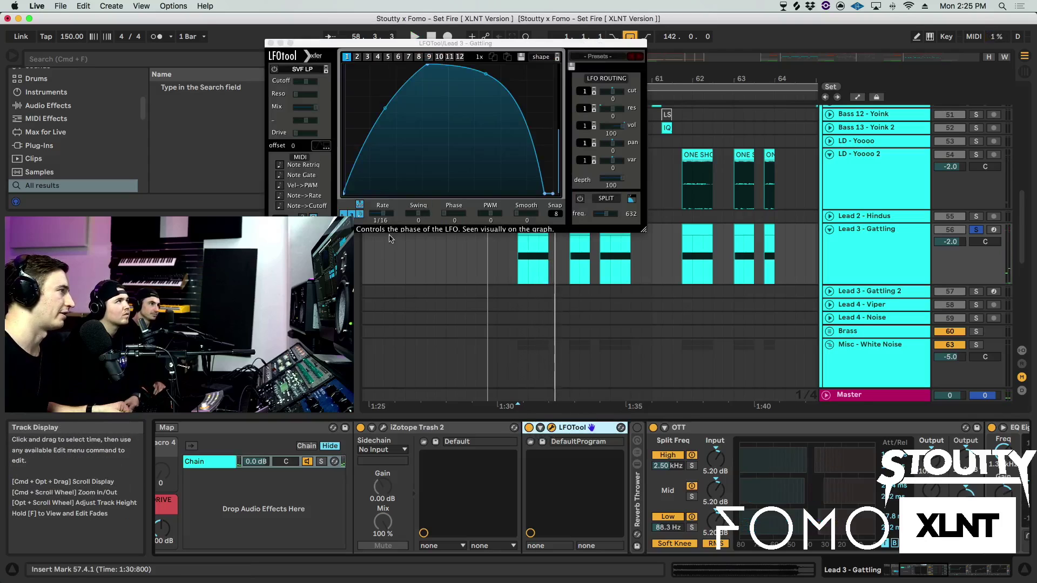
- Switch LFOTool off and back on, audition the lead with it active, and hide the plug-in window
left_click(529, 427)
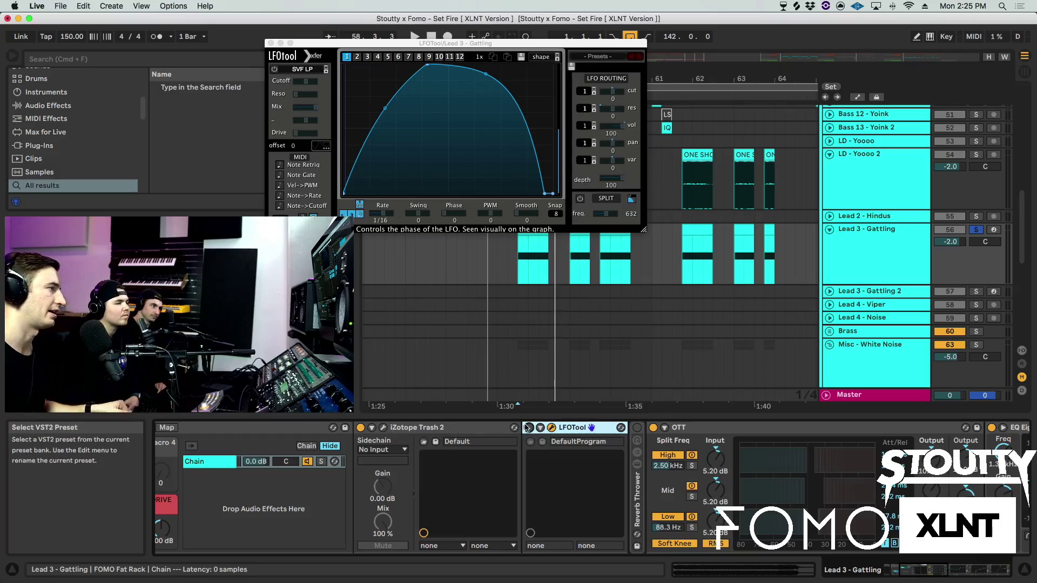
left_click(518, 324)
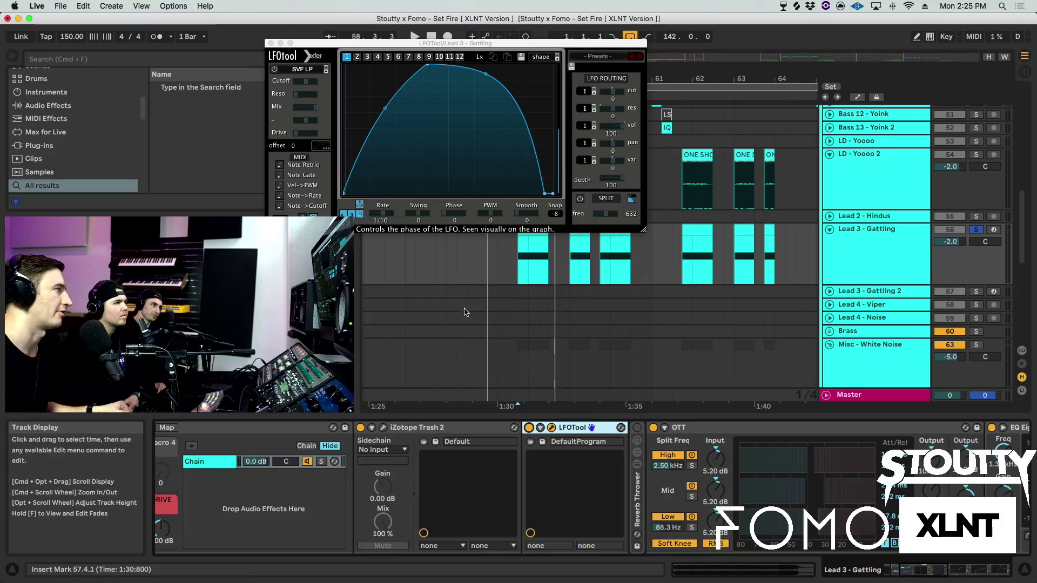
key("space")
key("space")
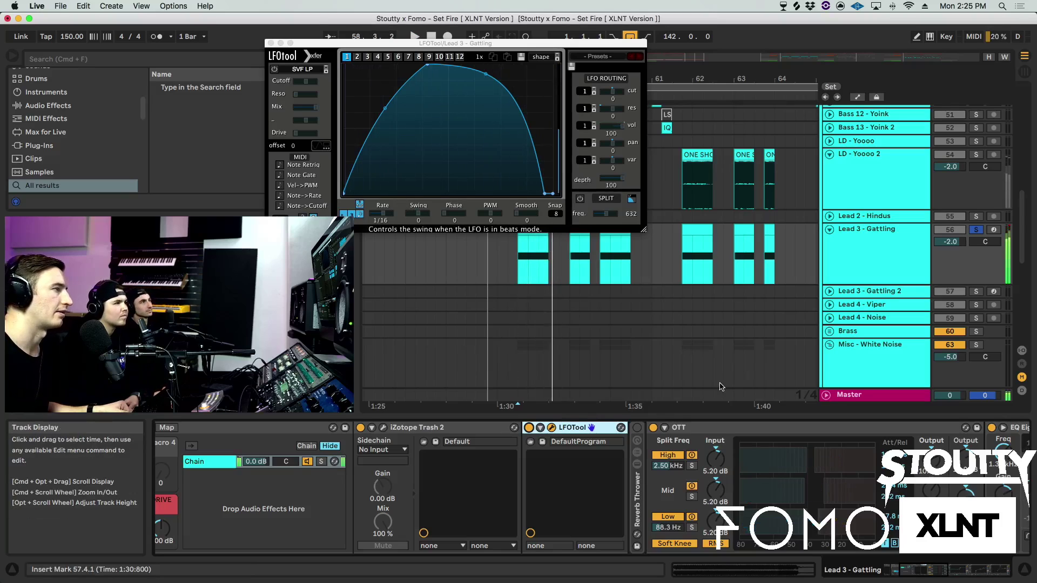
key("super+alt+p")
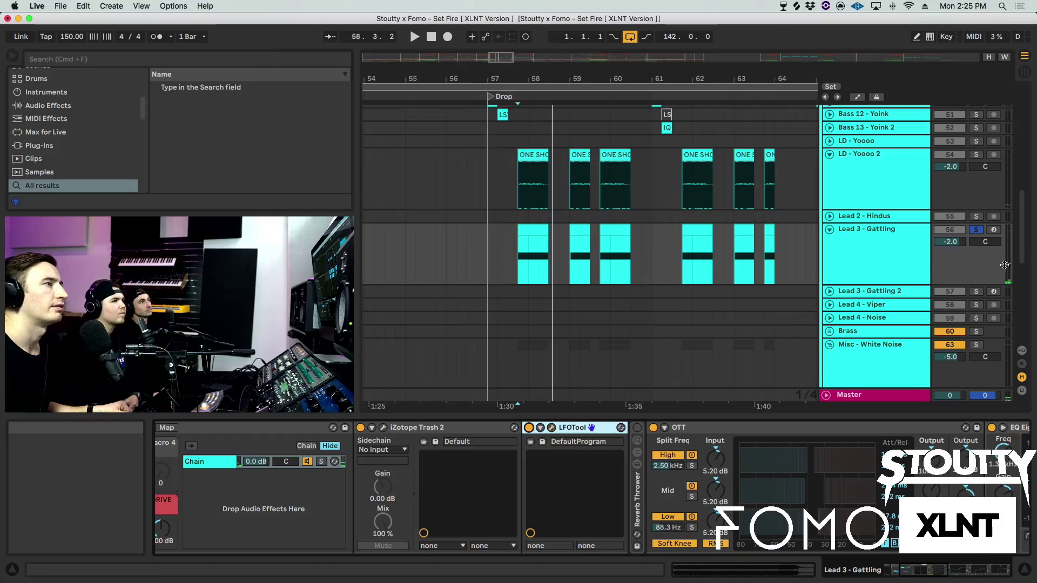
- Unsolo Lead 3 - Gattling, audition the full drop and widen the visible range of the arrangement
left_click(980, 234)
key("space")
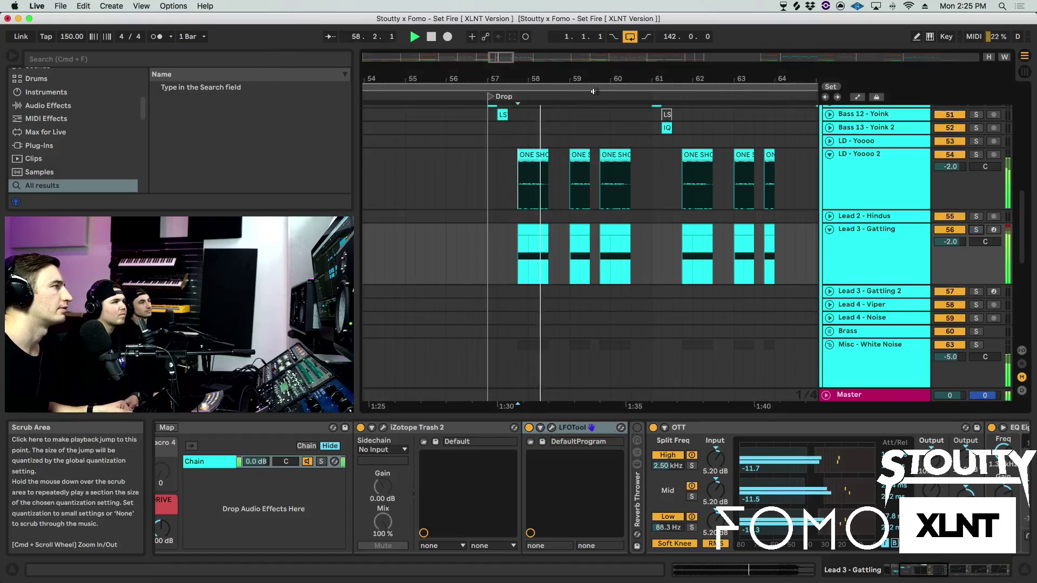
key("space")
left_click_drag(594, 77, 594, 65)
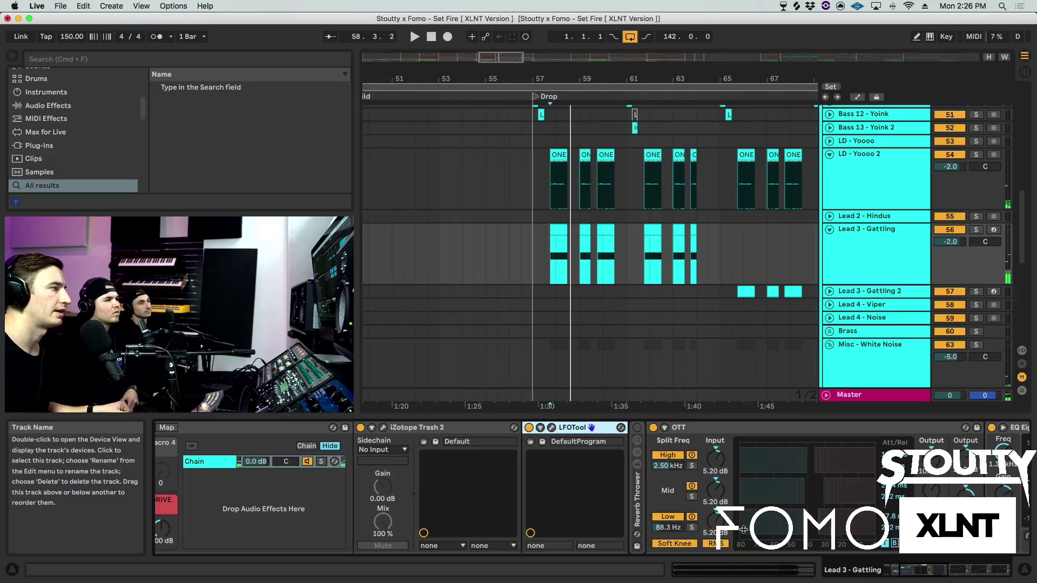
- Review the remaining devices on Lead 3 - Gattling and unfold the Noise 2 track in the Misc - White Noise group
scroll(713, 498, "right", 3)
scroll(713, 498, "right", 3)
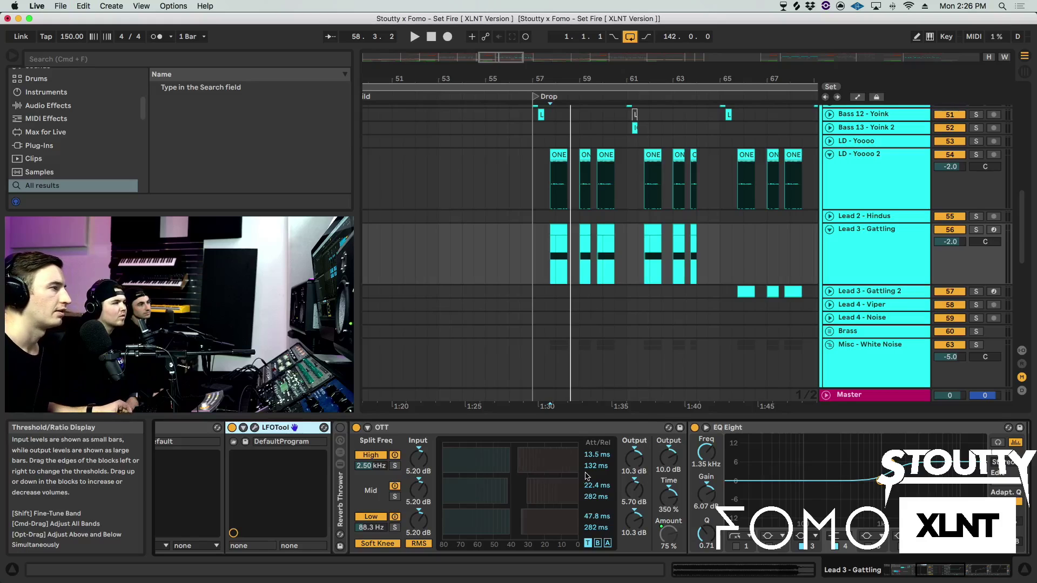
scroll(588, 475, "right", 10)
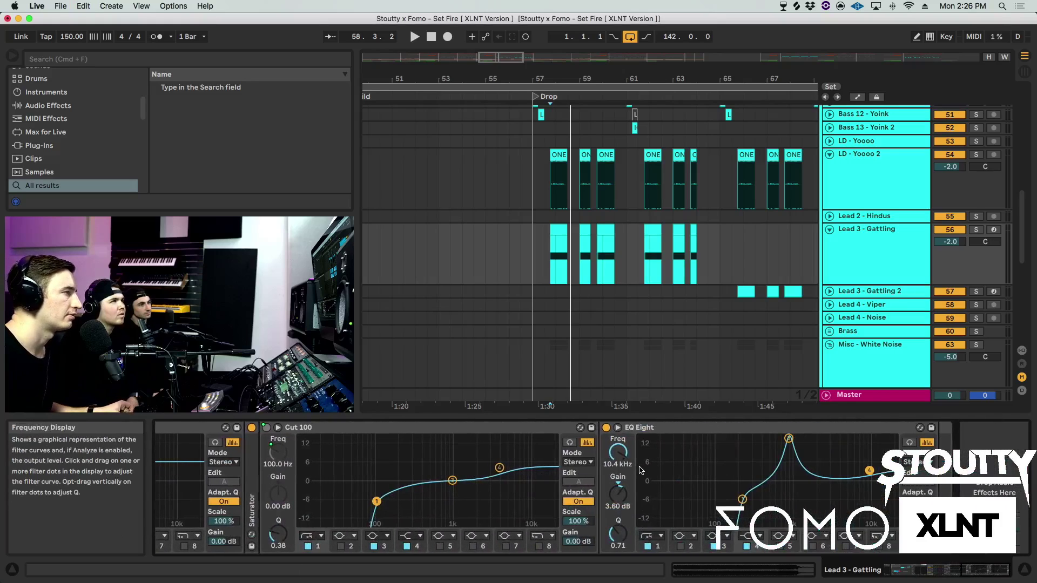
scroll(860, 223, "down", 8)
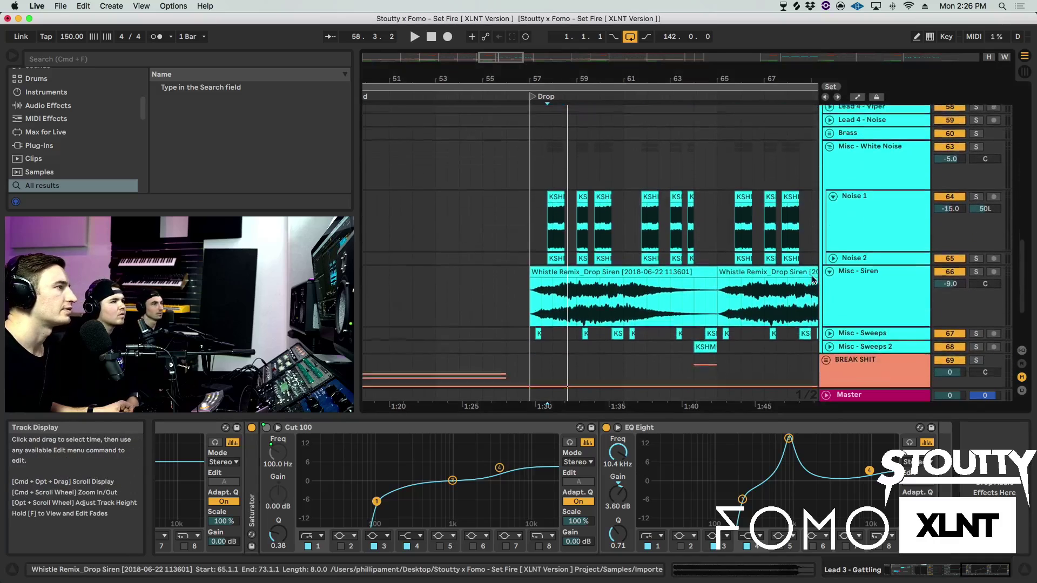
left_click(860, 223)
left_click(856, 249)
left_click(833, 247)
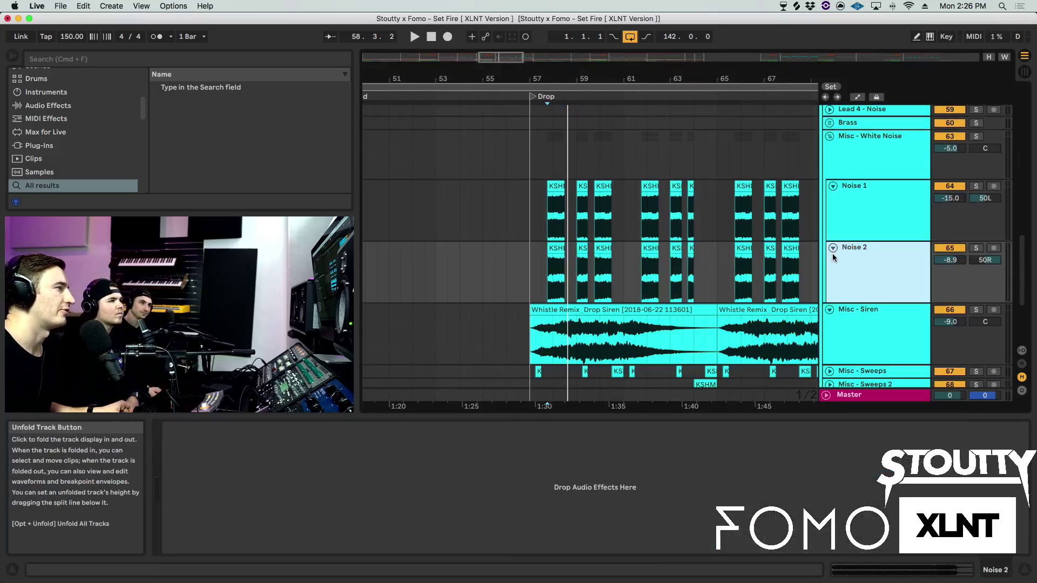
- Audition the soloed Misc - White Noise group, followed by the Noise 1 and Noise 2 tracks soloed one at a time
left_click(977, 137)
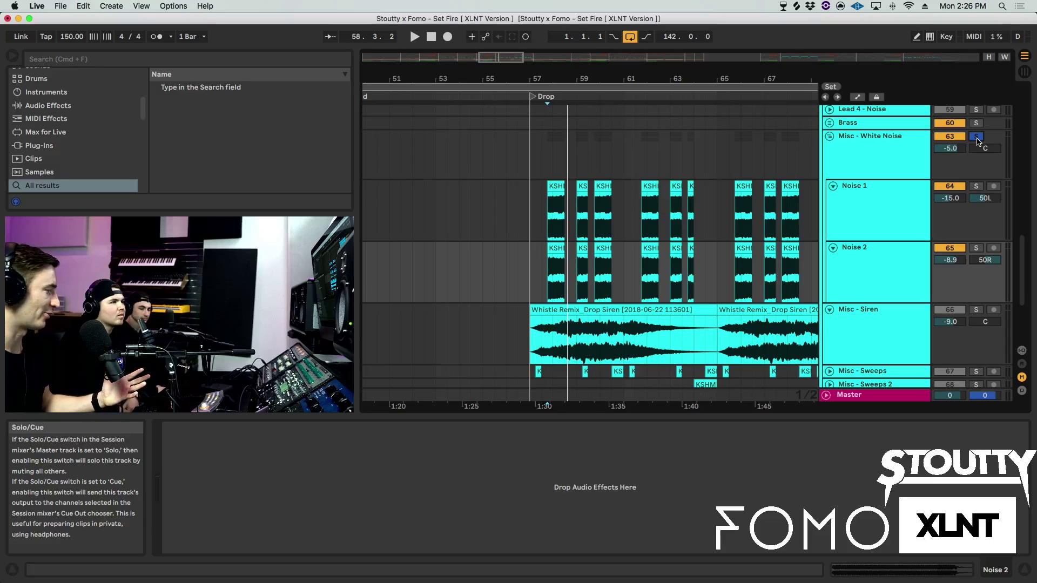
key("space")
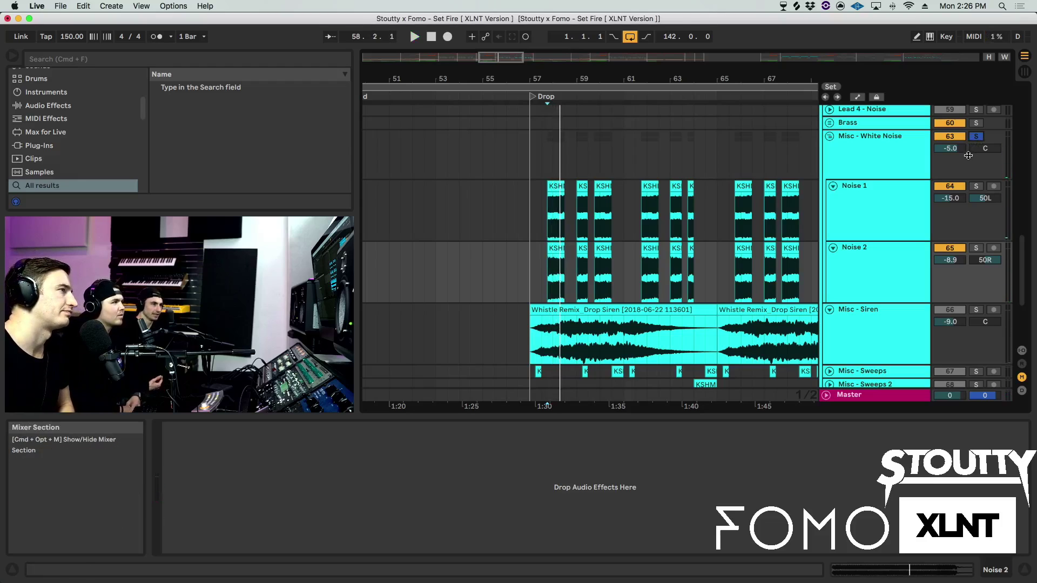
left_click(978, 186)
key("space")
key("space")
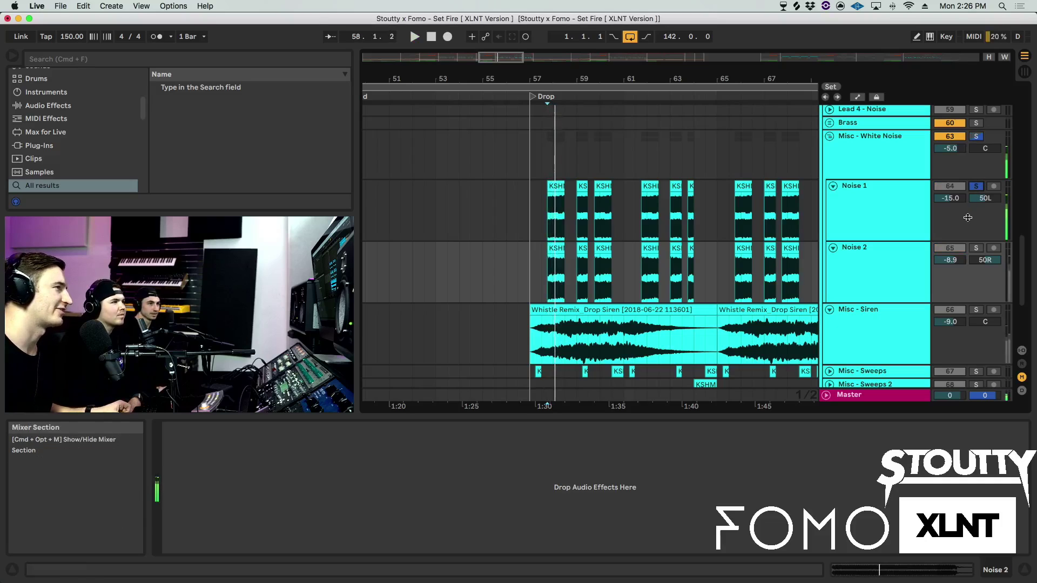
key("space")
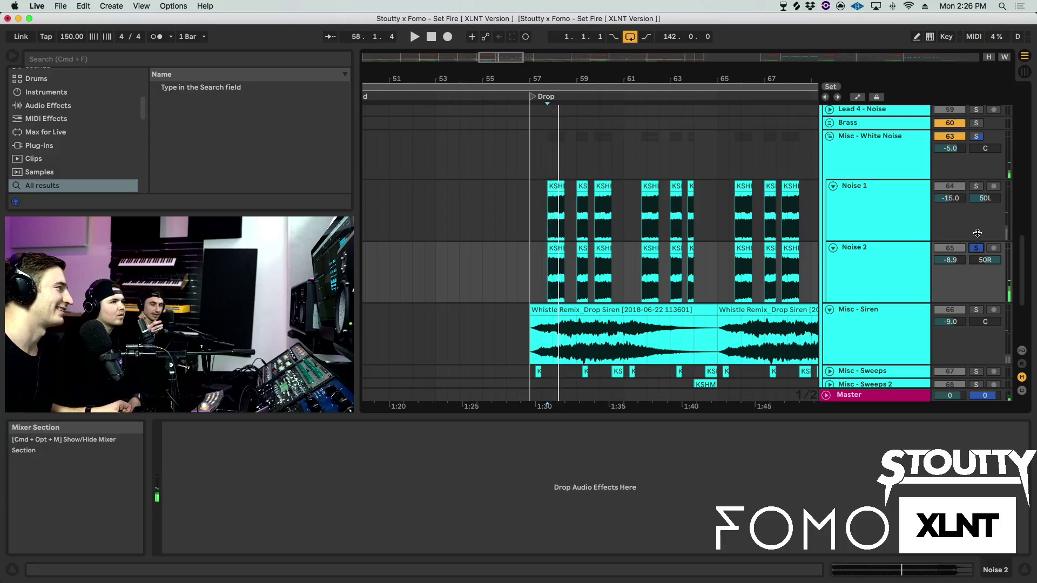
- Unsolo Noise 2 and review the device chains of the Noise 2 and Noise 1 tracks
left_click(976, 248)
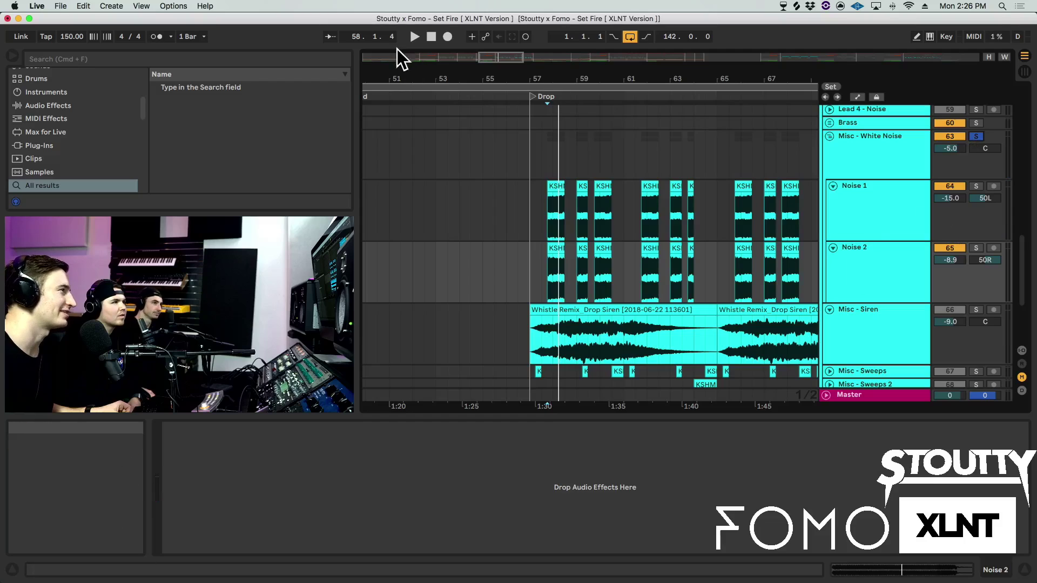
left_click_drag(547, 81, 870, 250)
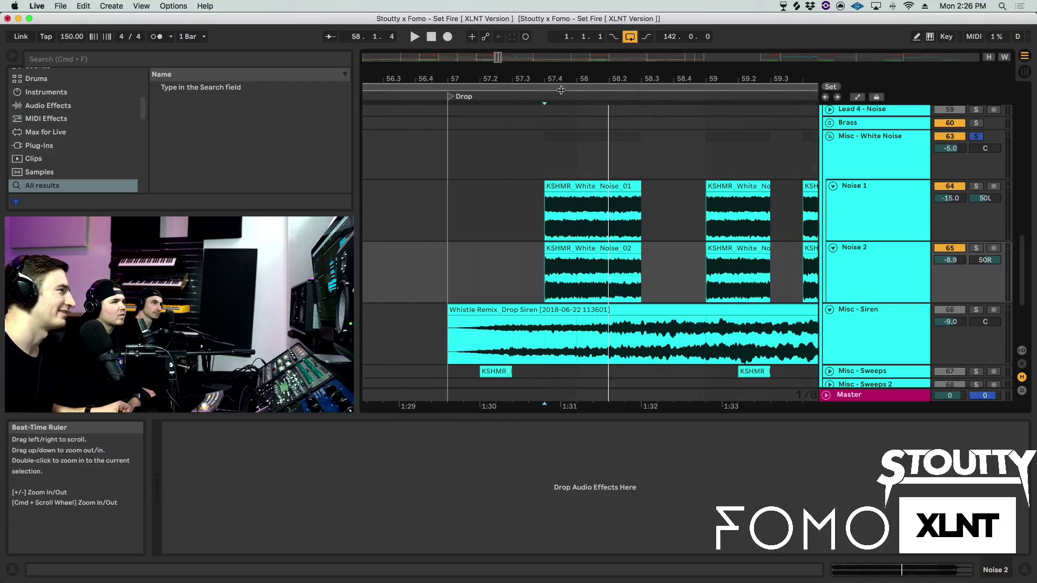
left_click(861, 238)
left_click(861, 265)
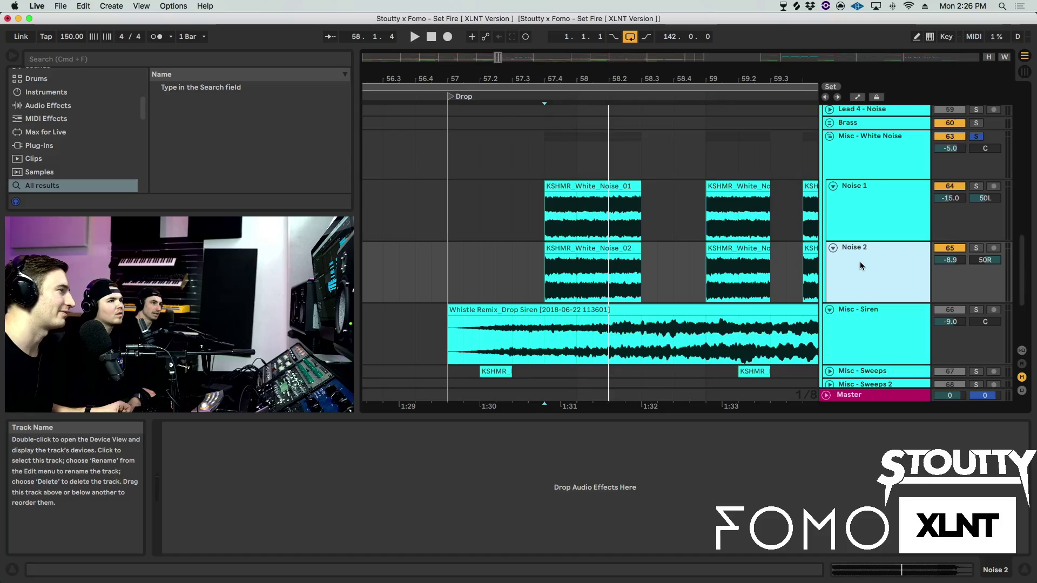
left_click(869, 216)
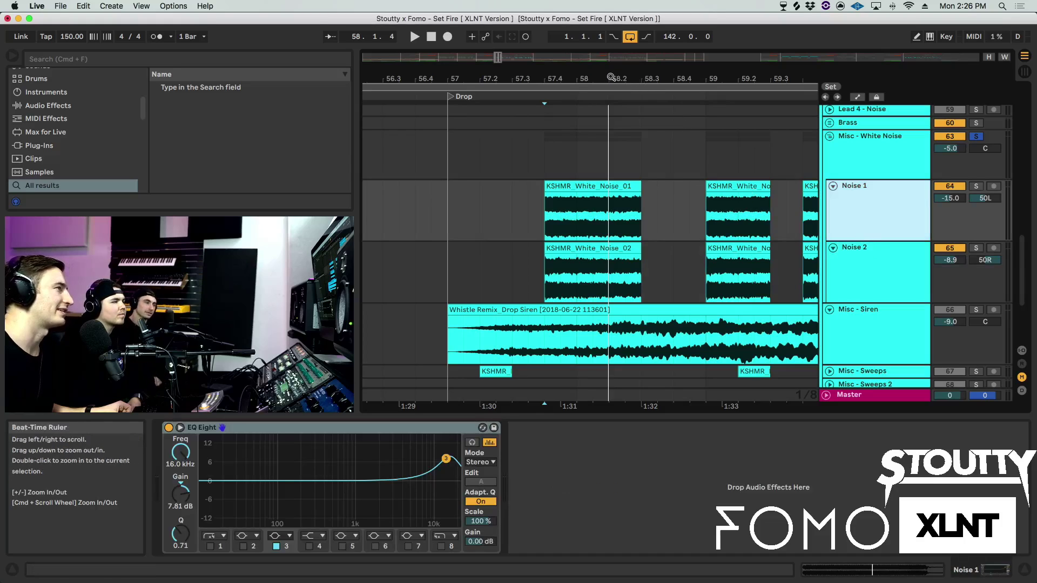
- Examine the paired white noise clips on Noise 1 and Noise 2, and display the effects on the Misc - White Noise group
scroll(604, 112, "up", 5, "super")
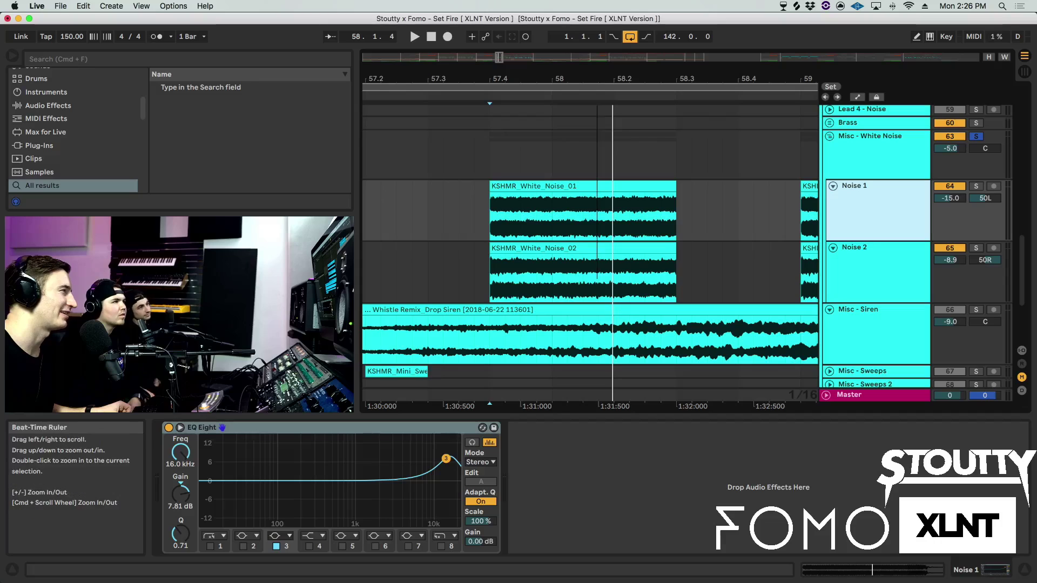
scroll(609, 79, "down", 4, "super")
scroll(610, 79, "down", 2, "super")
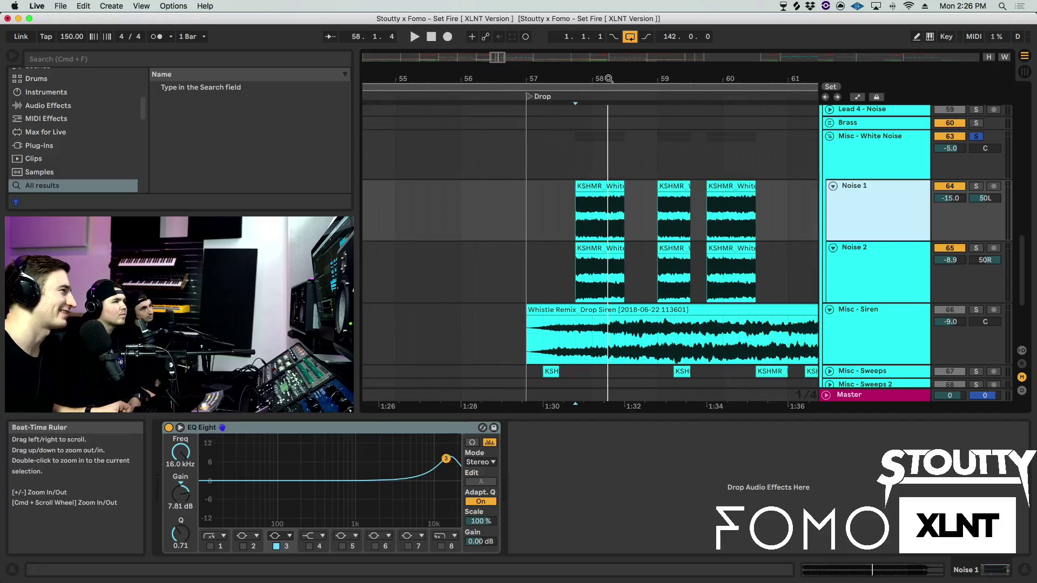
scroll(609, 79, "up", 4, "super")
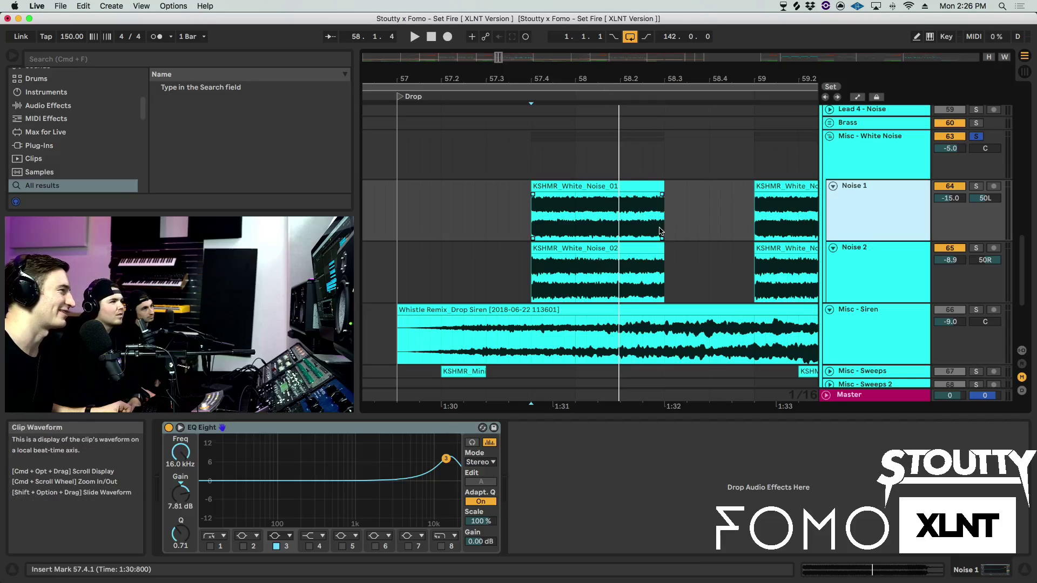
left_click(836, 276)
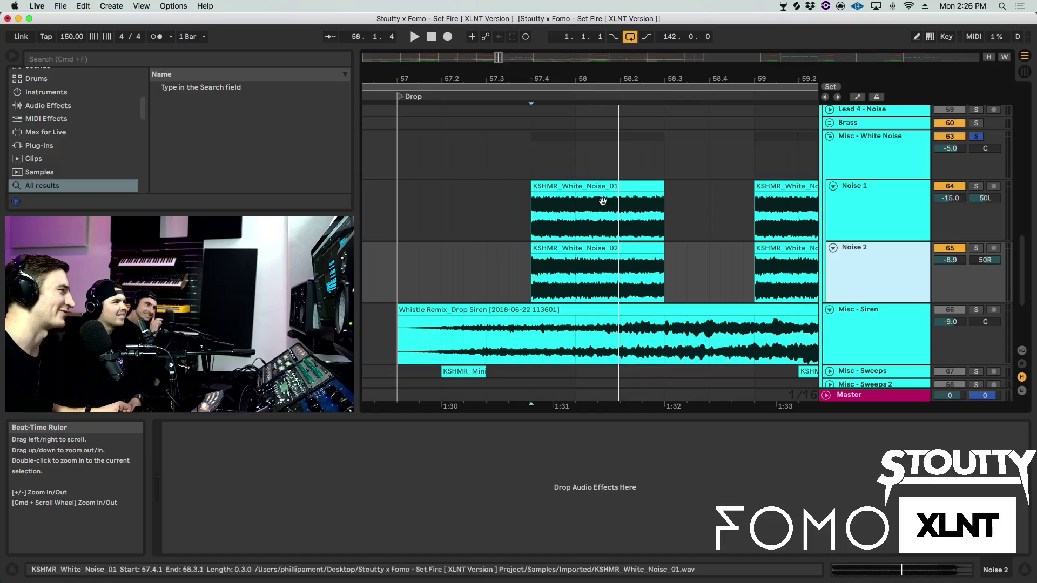
left_click(894, 163)
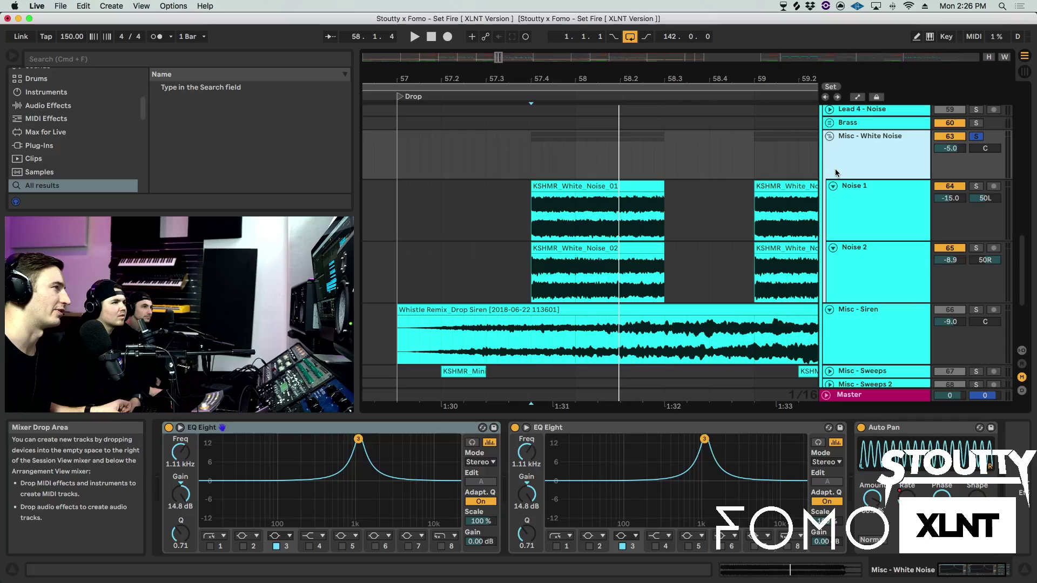
- Audition the soloed Misc - White Noise group again from 57.4.1
key("space")
key("space")
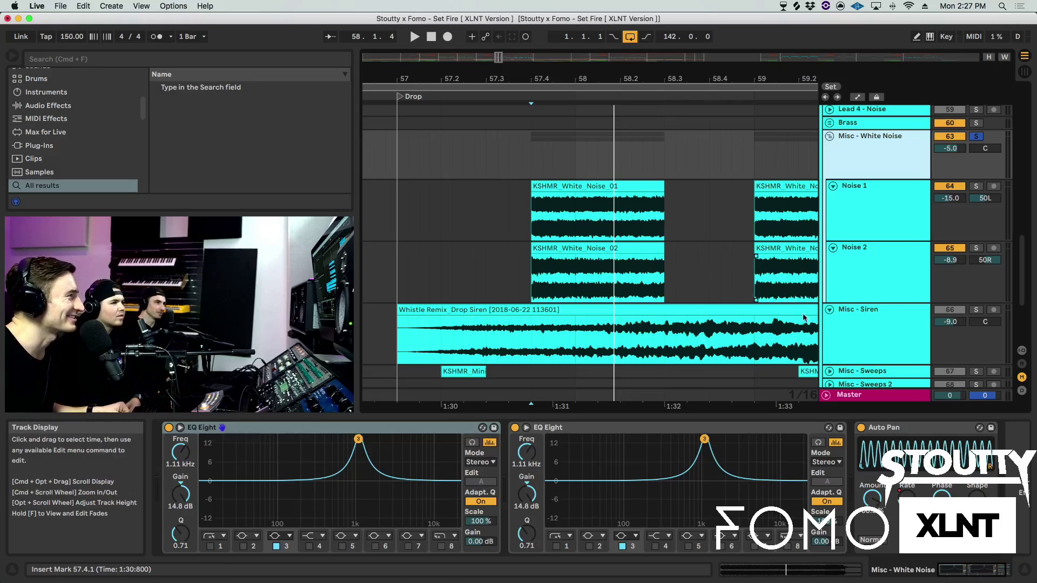
key("space")
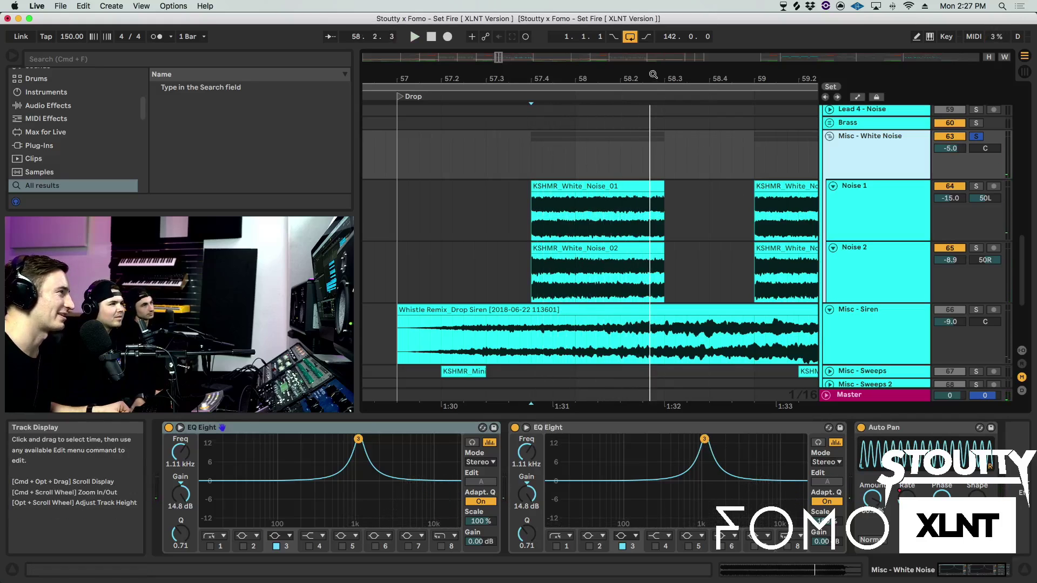
- Unsolo the Misc - White Noise group, fold it, and audition the full drop across a wider range of the arrangement
left_click_drag(653, 78, 653, 65)
left_click(976, 136)
key("space")
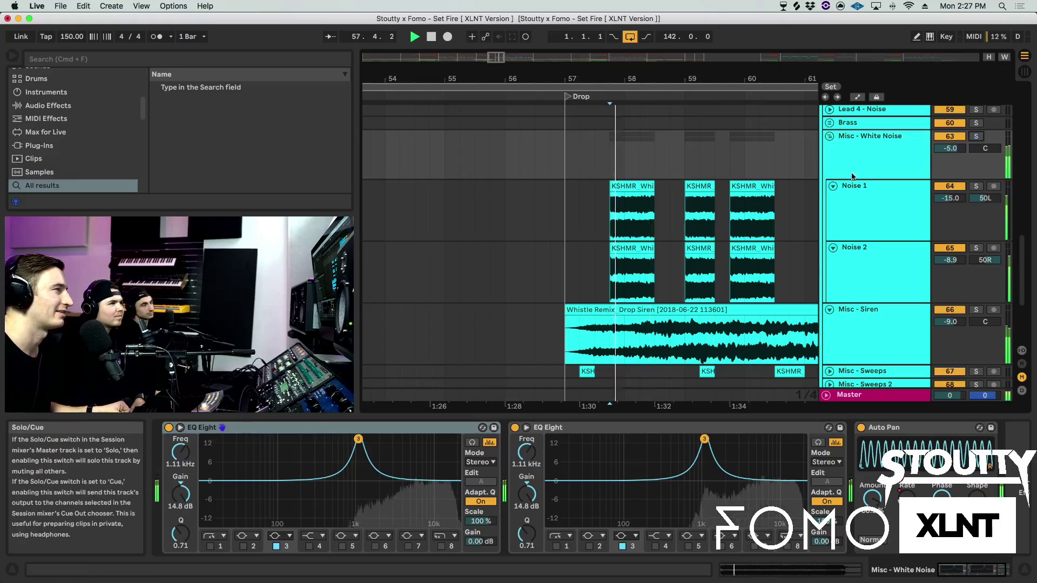
left_click(830, 137)
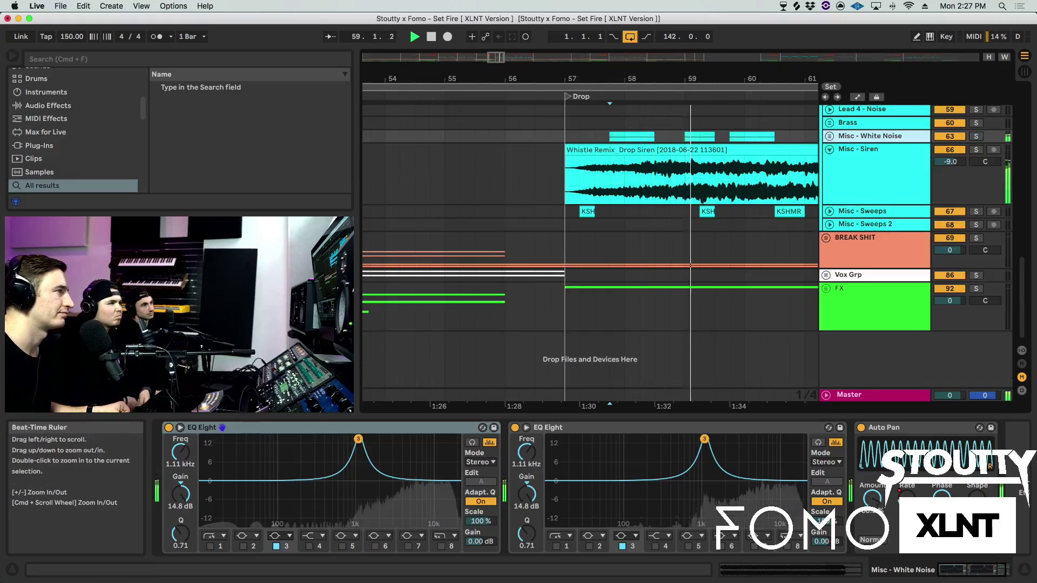
left_click_drag(693, 78, 693, 68)
scroll(778, 219, "right", 5)
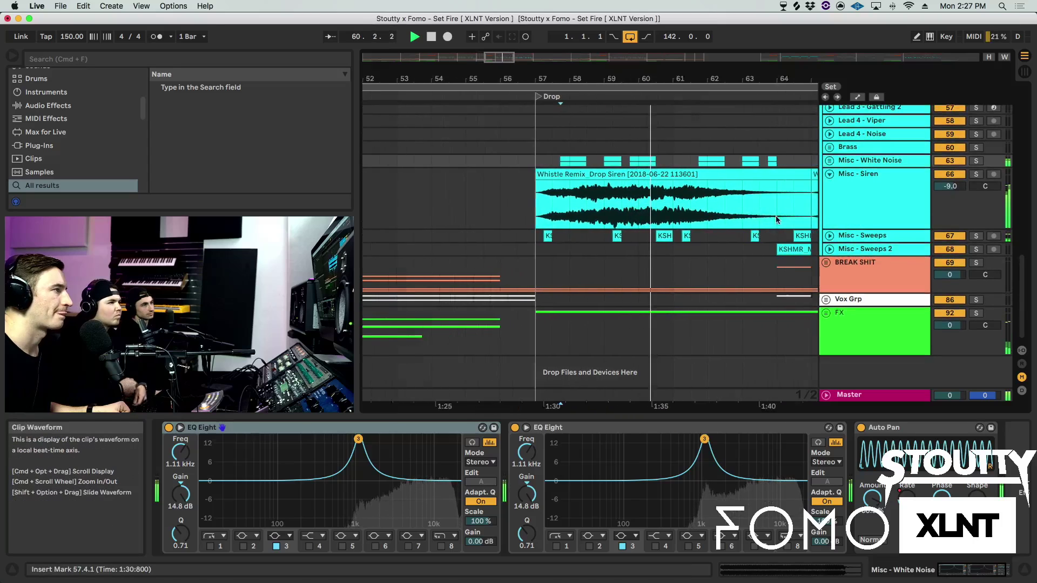
left_click_drag(720, 79, 720, 68)
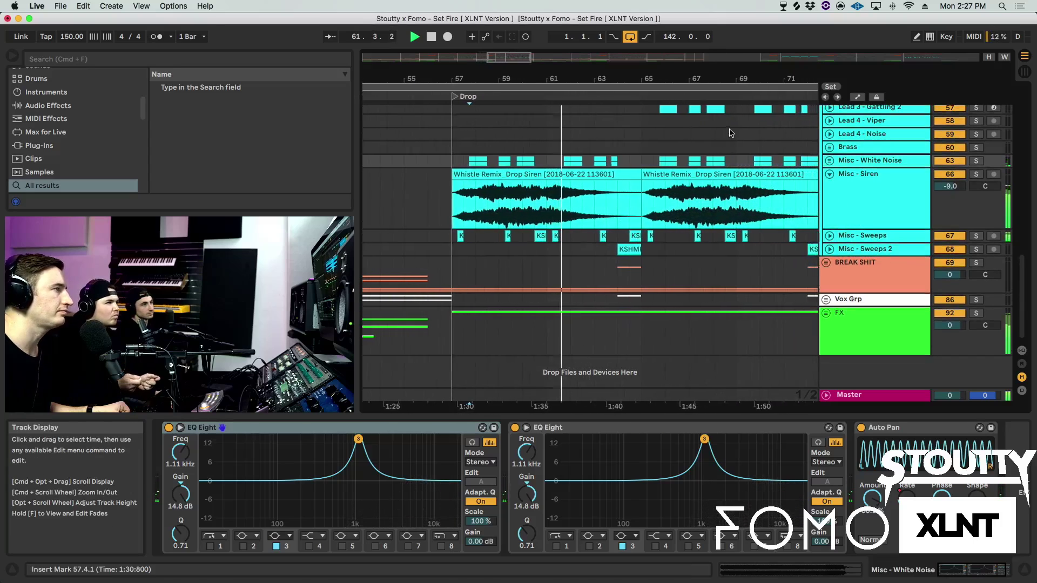
- Unfold the Misc - Sweeps track, solo it and audition its first sweep at the start of the drop
left_click(840, 236)
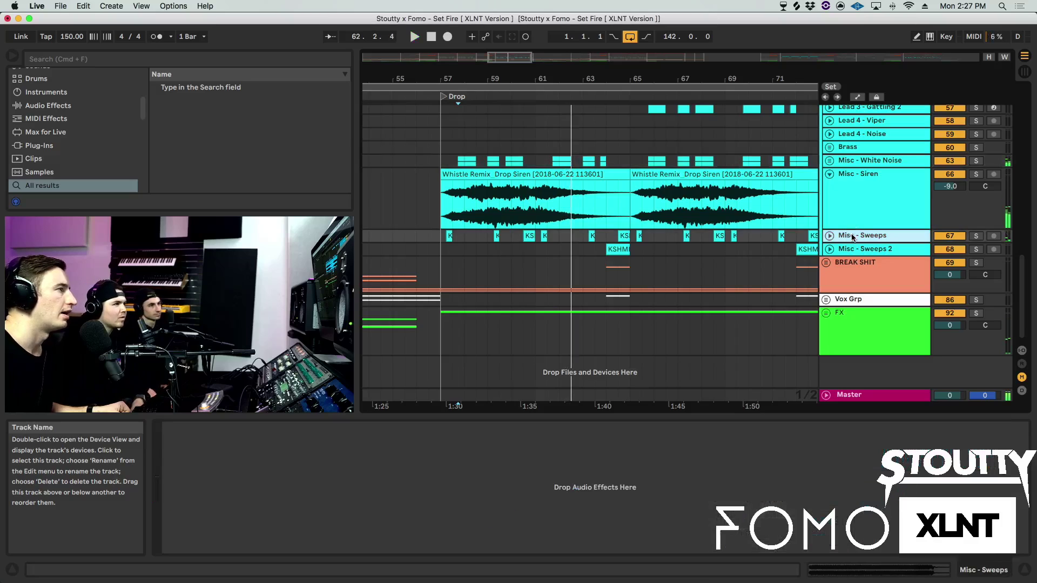
left_click(828, 236)
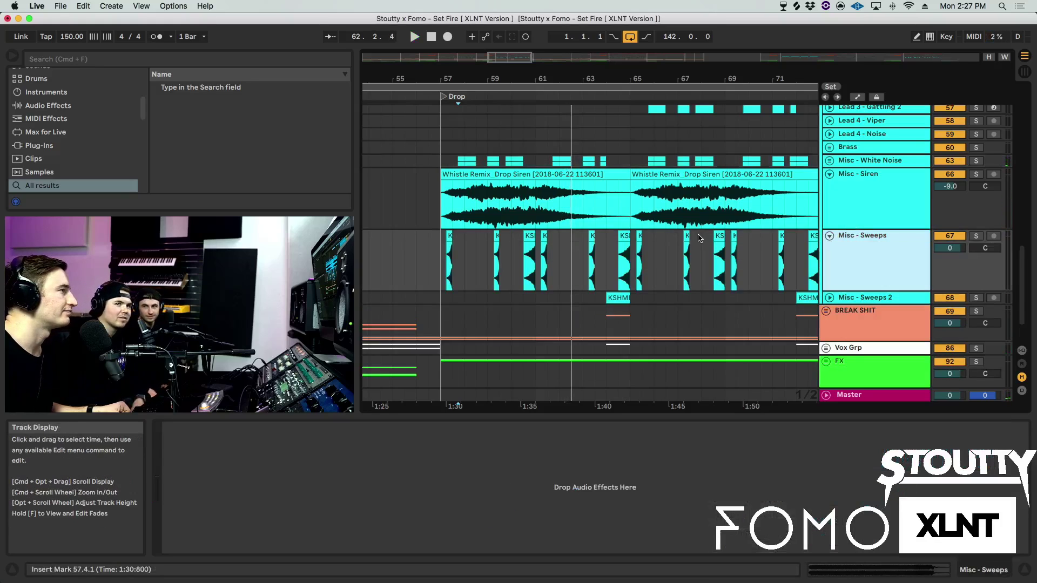
scroll(619, 200, "down", 2)
scroll(594, 194, "left", 4)
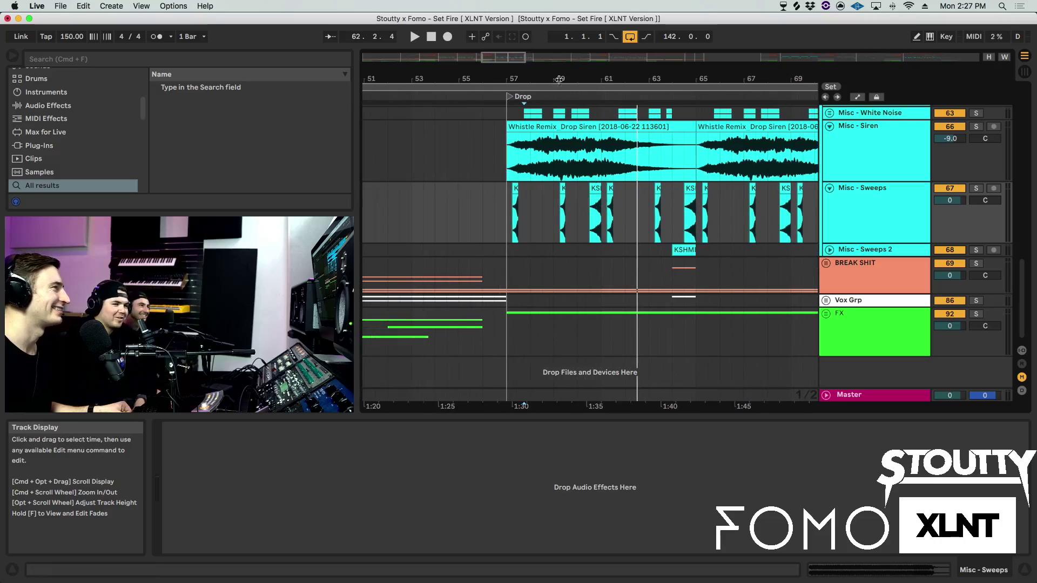
key("space")
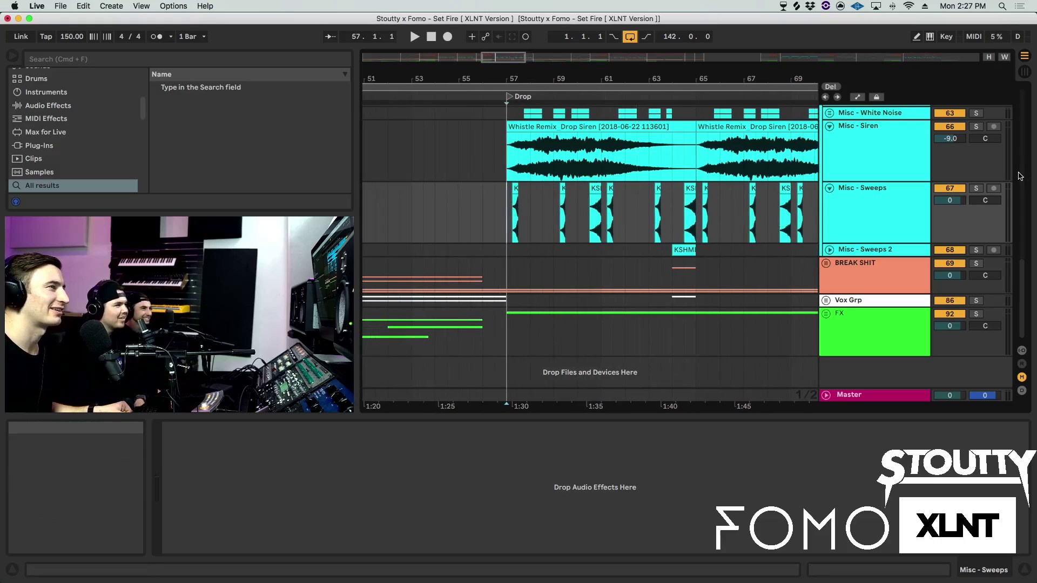
left_click(976, 188)
left_click(520, 194)
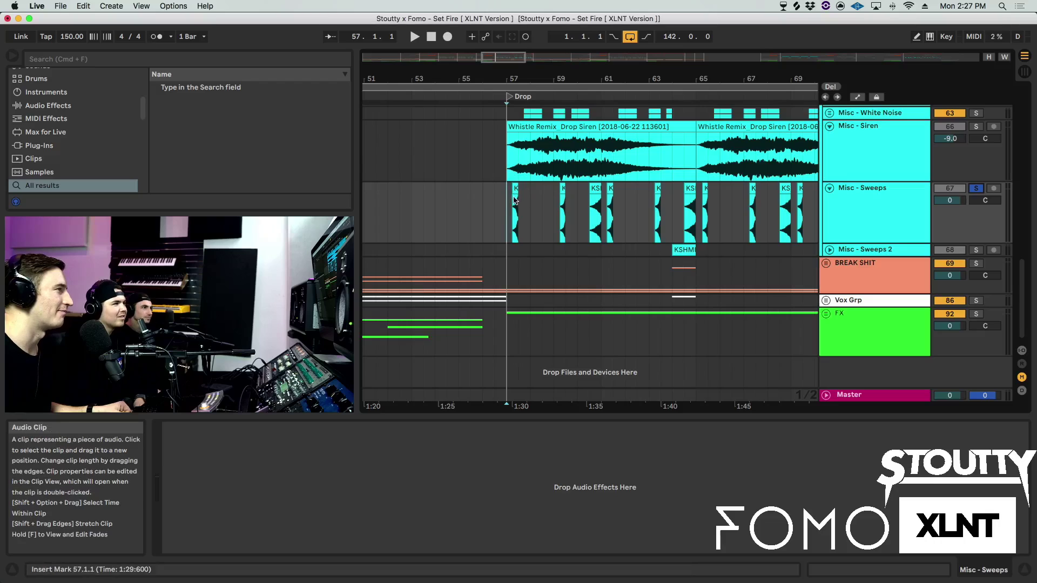
key("plus")
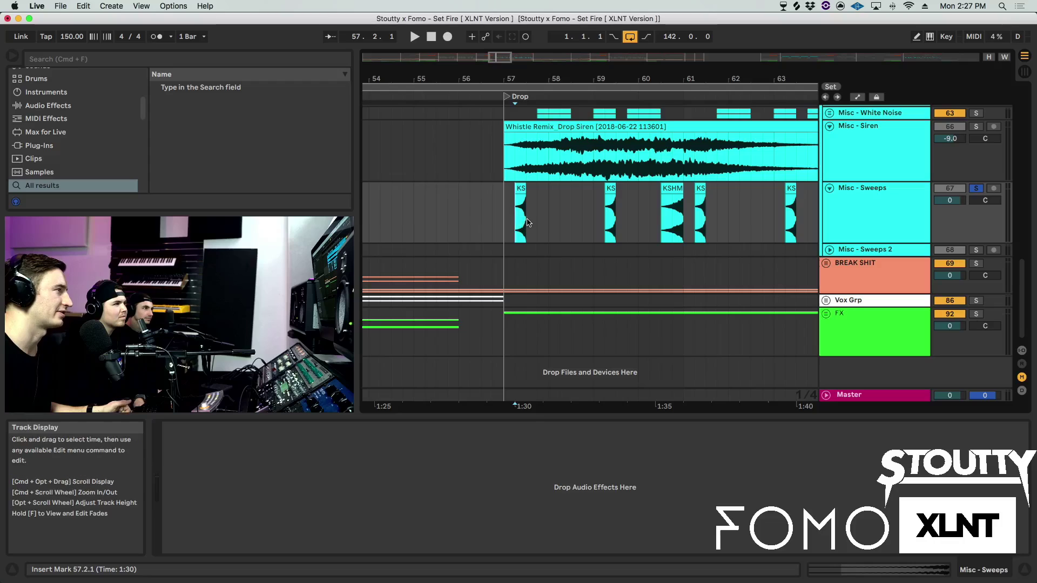
- Unsolo Misc - Sweeps and audition its sweeps within the full mix from 57.2.1, 59.2.1 and 60.3.1
left_click(975, 191)
key("space")
left_click(959, 192)
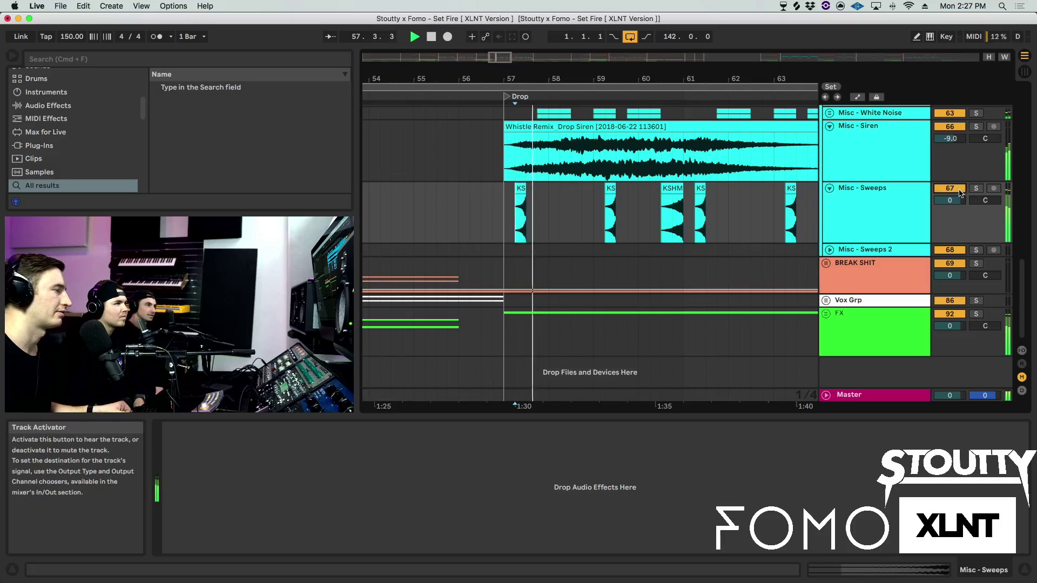
key("space")
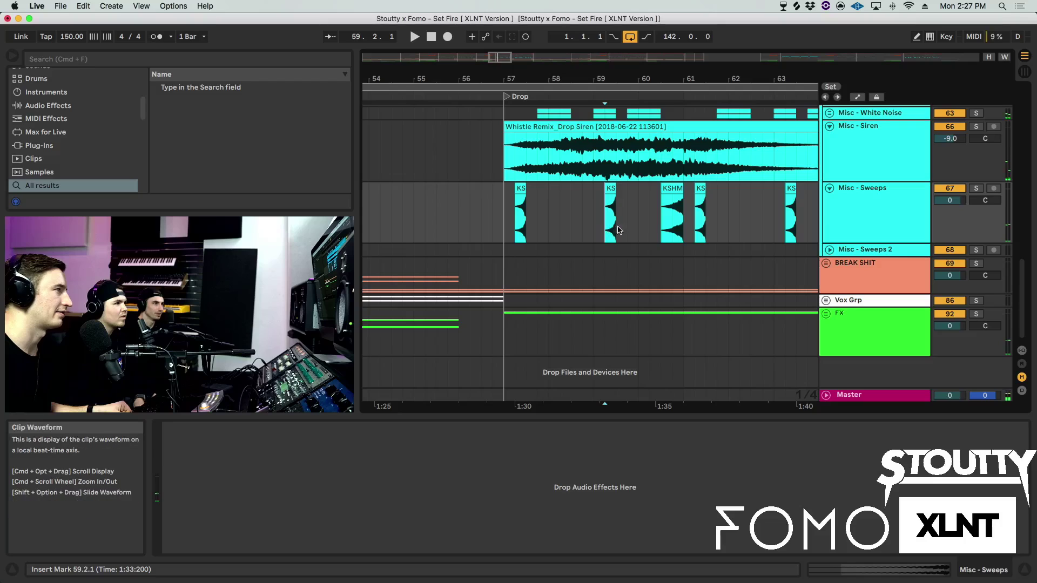
scroll(643, 224, "right", 2)
scroll(626, 223, "up", 3)
left_click(625, 223)
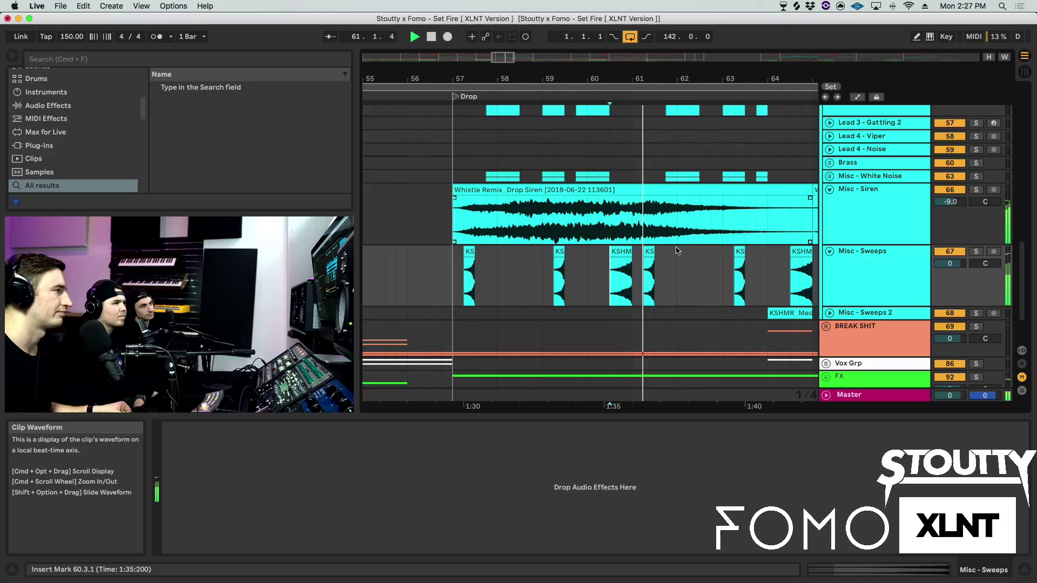
- Unfold the Misc - Sweeps 2 track and the FX group to show their clips
scroll(667, 66, "down", 5)
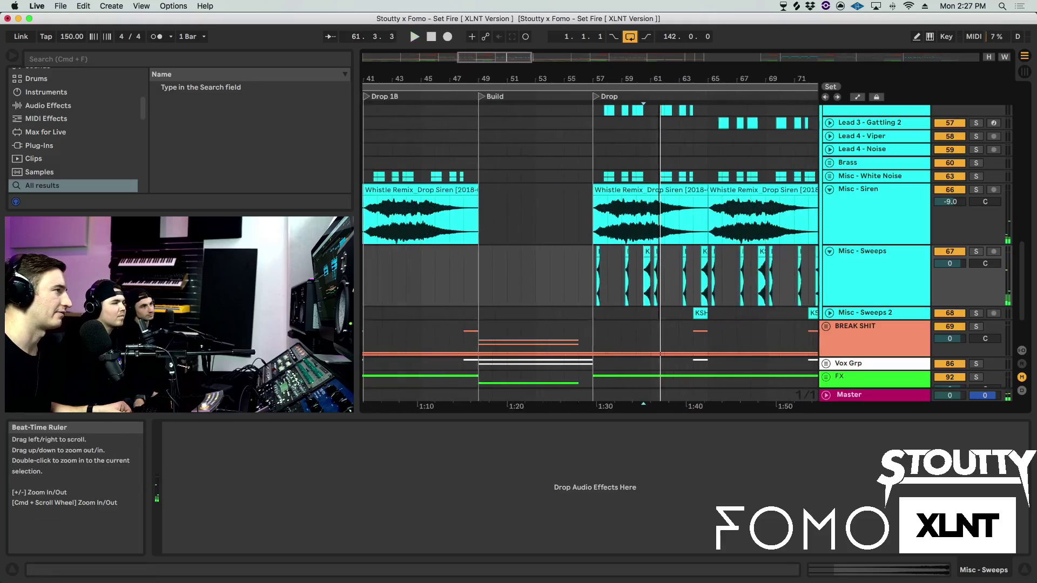
left_click(847, 315)
left_click(829, 313)
scroll(724, 290, "down", 3)
left_click(870, 328)
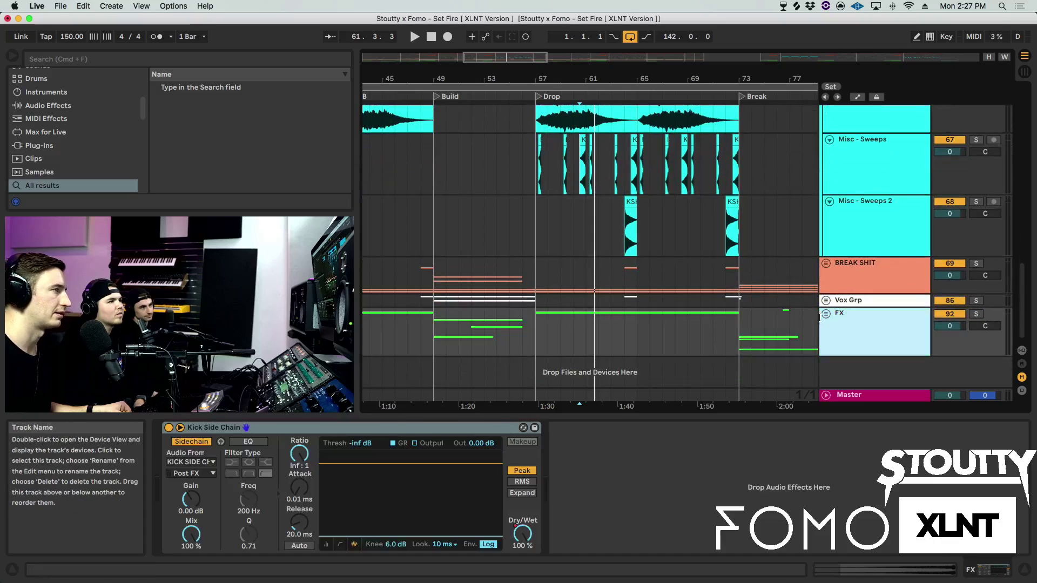
left_click(826, 313)
scroll(799, 306, "up", 2)
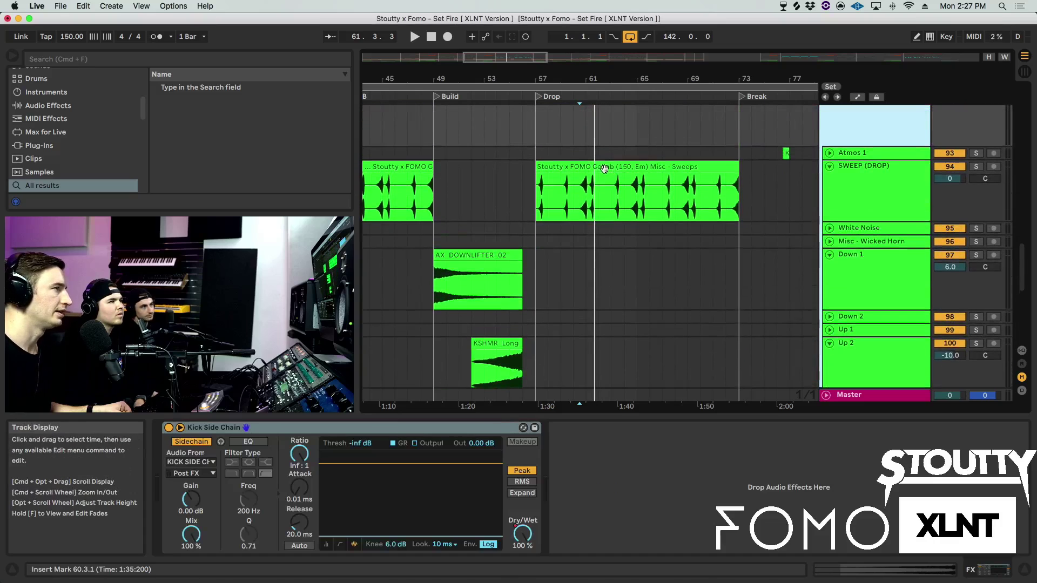
- Audition the drop from the start of the SWEEP (DROP) clip at 57.1.1, and fold the FX group
left_click(539, 210)
key("space")
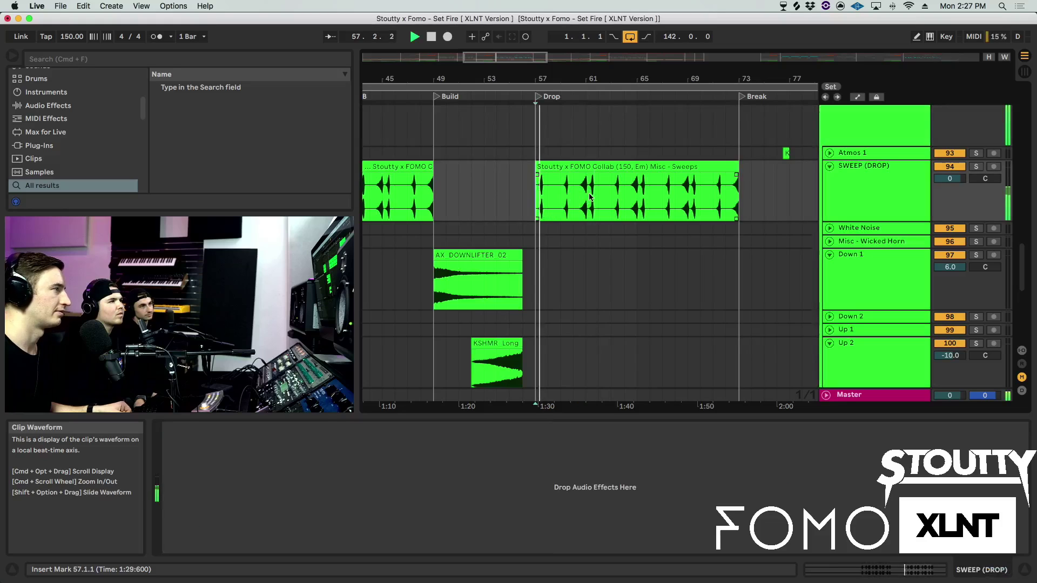
scroll(648, 189, "up", 3)
scroll(783, 210, "up", 3)
key("space")
left_click(864, 303)
left_click(826, 301)
- Unfold the Bass 11 - Stab 2 track and show its clip at bar 65 in close-up
scroll(755, 197, "up", 10)
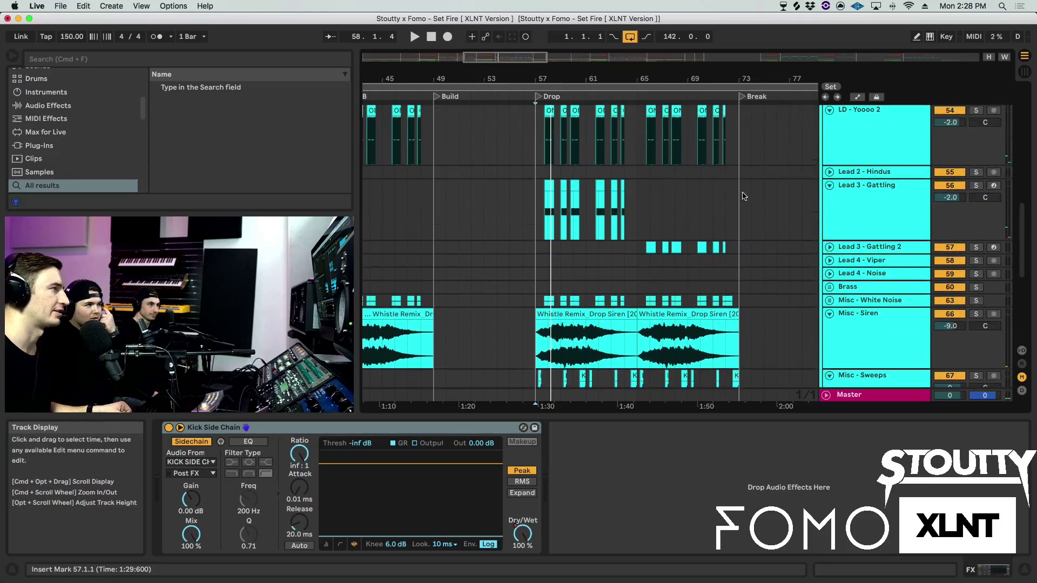
scroll(694, 240, "up", 5)
left_click_drag(663, 89, 670, 124)
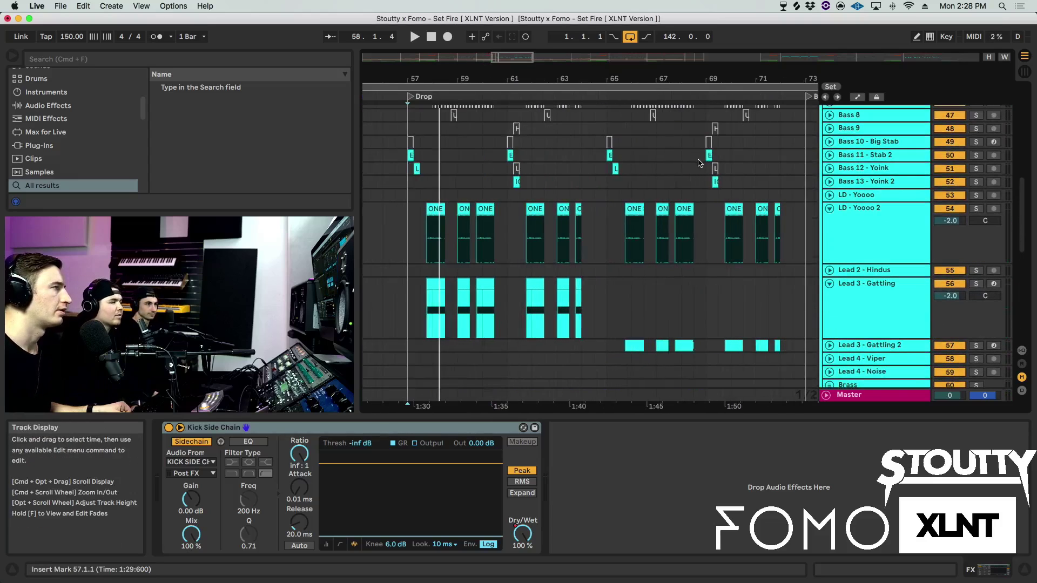
scroll(698, 160, "up", 5)
left_click(843, 236)
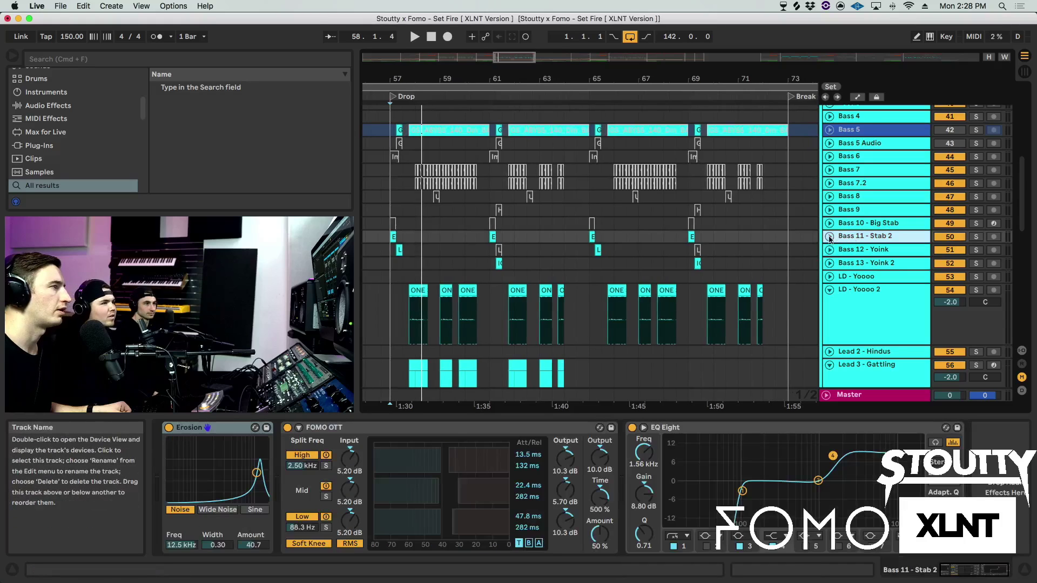
left_click(829, 236)
left_click(592, 109)
key("plus")
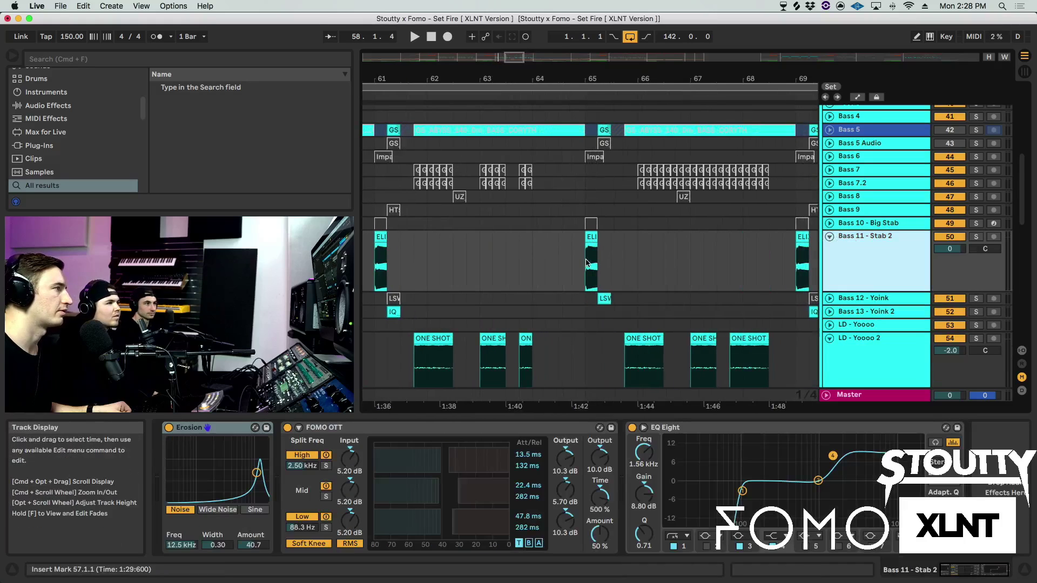
- Solo Bass 11 - Stab 2 and audition its clip from 65.1.1
left_click(977, 237)
key("space")
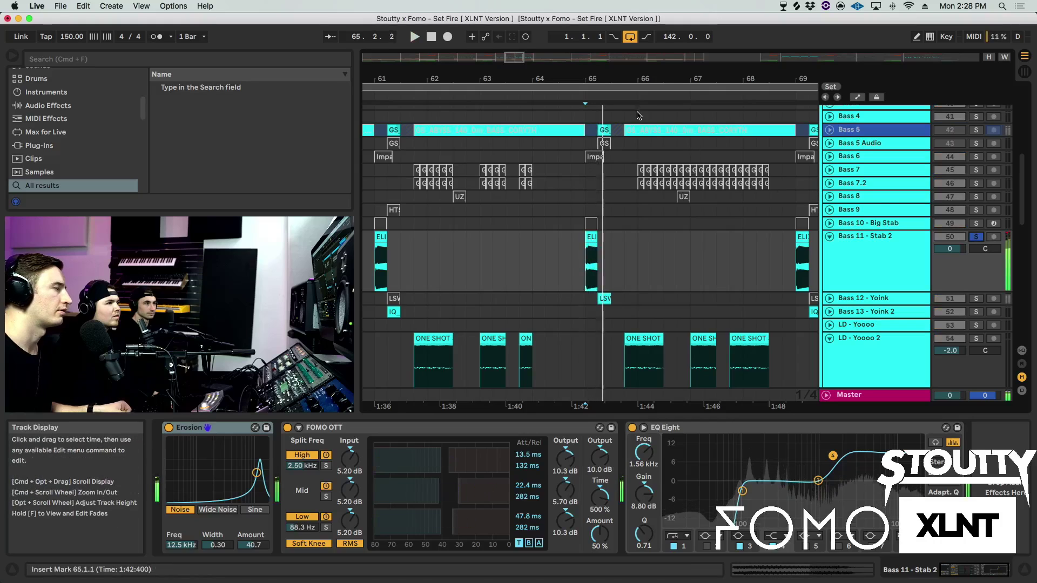
key("plus")
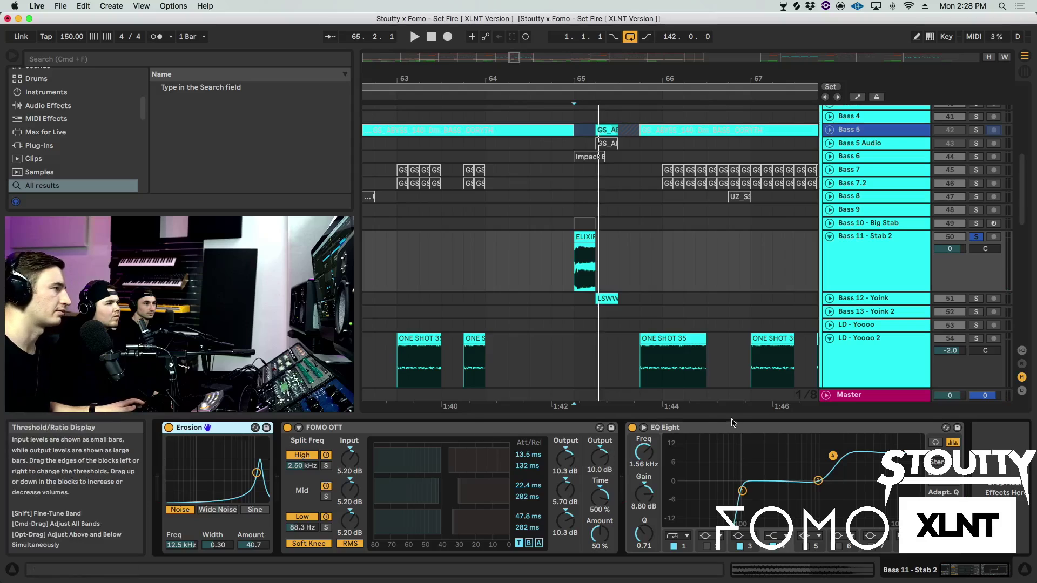
- Group the Erosion, FOMO OTT and EQ Eight devices of Bass 11 - Stab 2 into an Audio Effect Rack, undoing the stray audio track
left_click(705, 429)
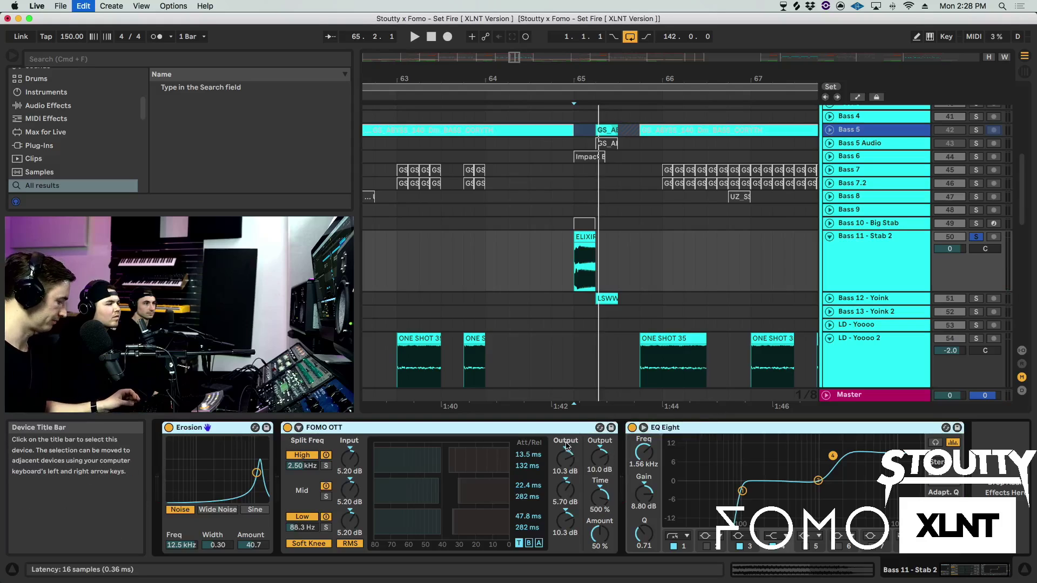
key("super+g")
key("super+t")
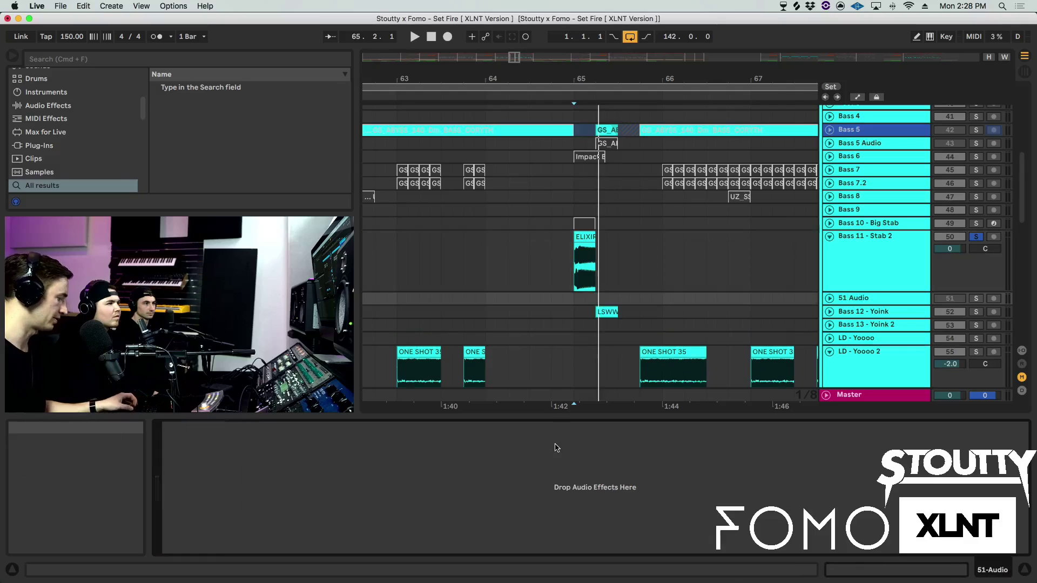
key("super+z")
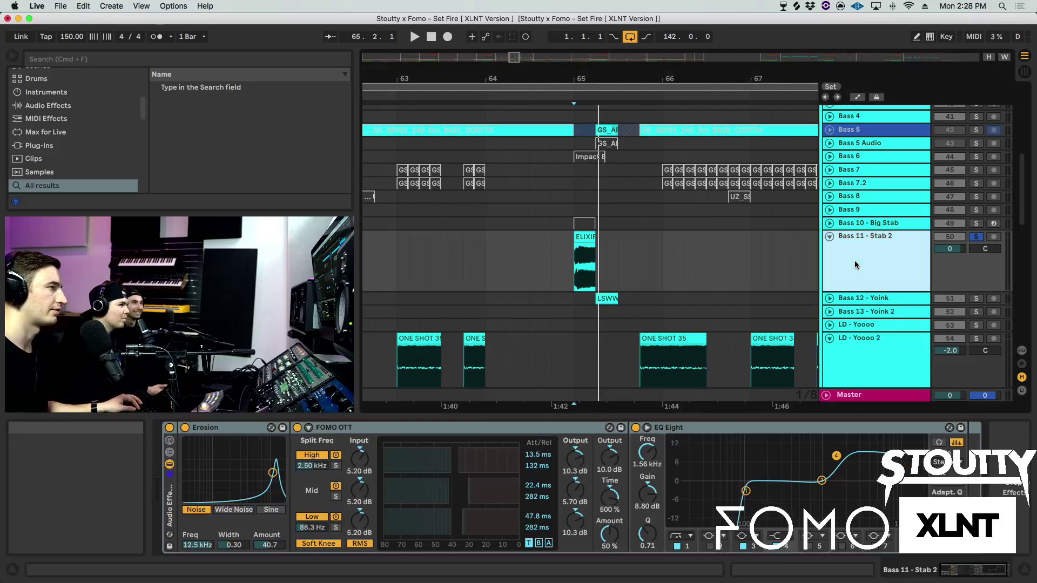
- Audition the soloed Bass 11 - Stab 2 from 65.1.1 with its effect rack switched off and back on for comparison
left_click(168, 428)
key("space")
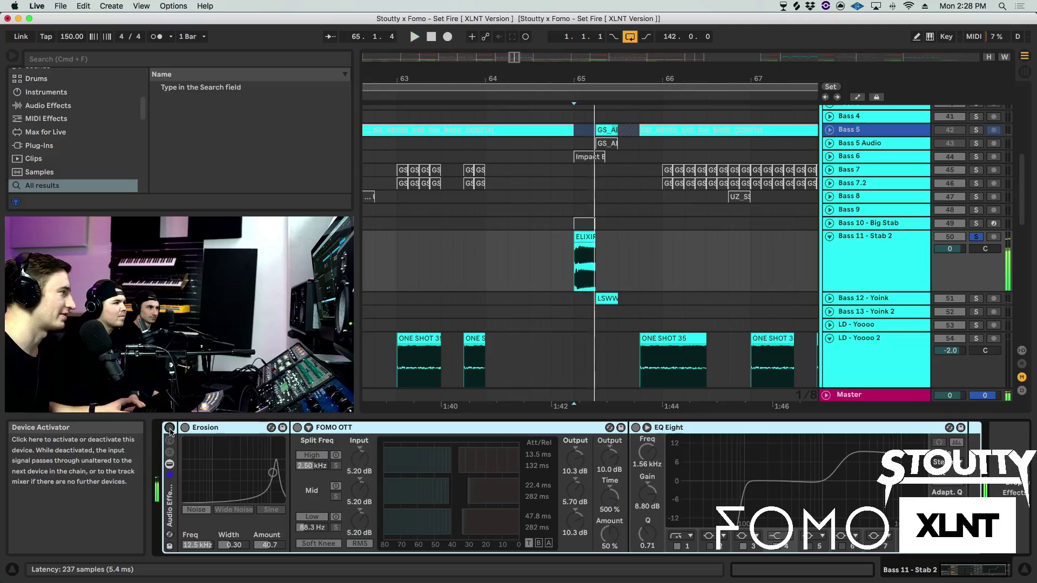
left_click(169, 427)
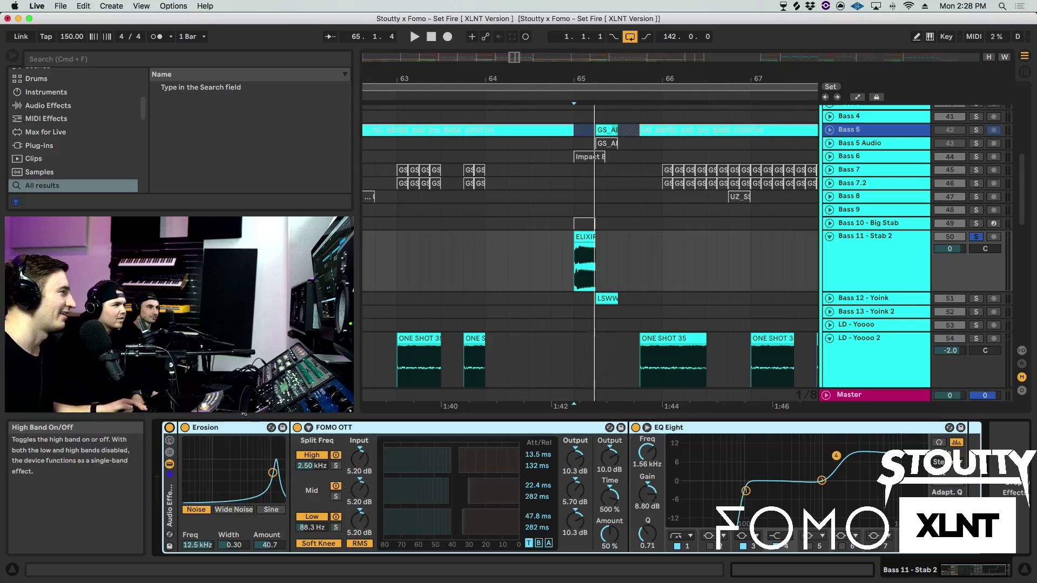
key("space")
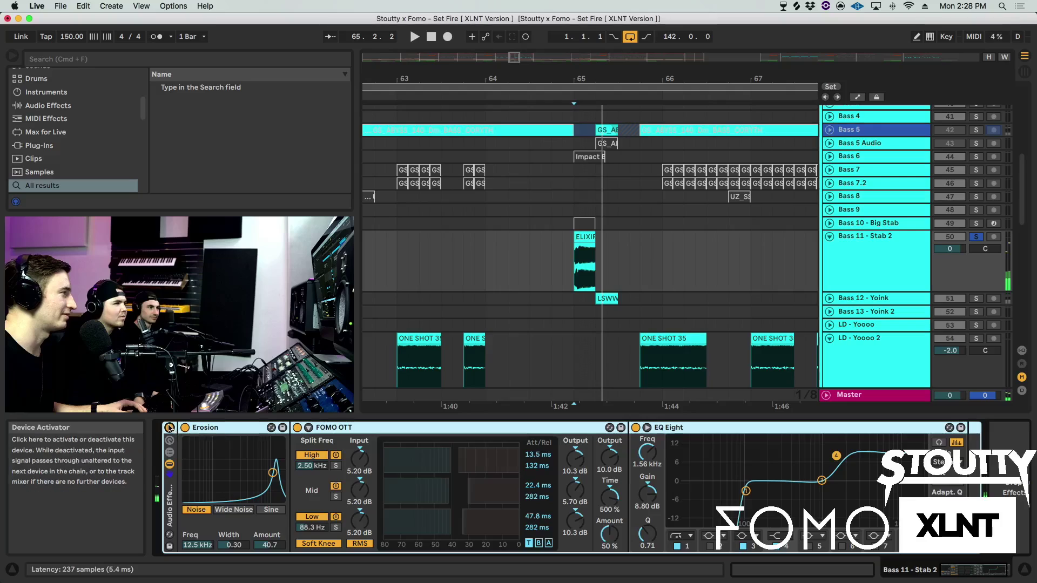
left_click(169, 428)
left_click(169, 427)
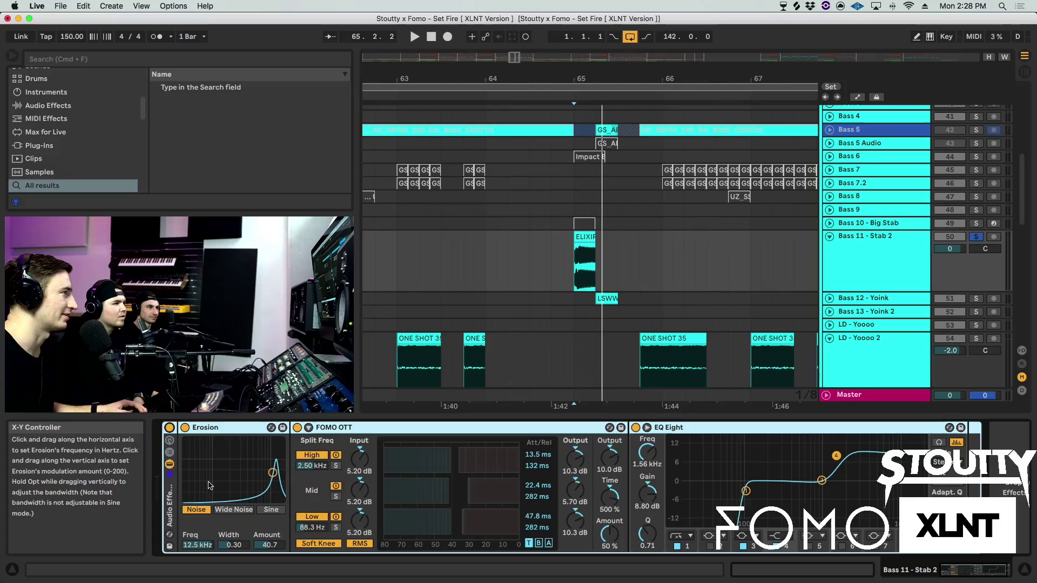
- Replay Bass 11 - Stab 2 with its rack enabled, and unsolo it to hear the stab within the full mix
key("space")
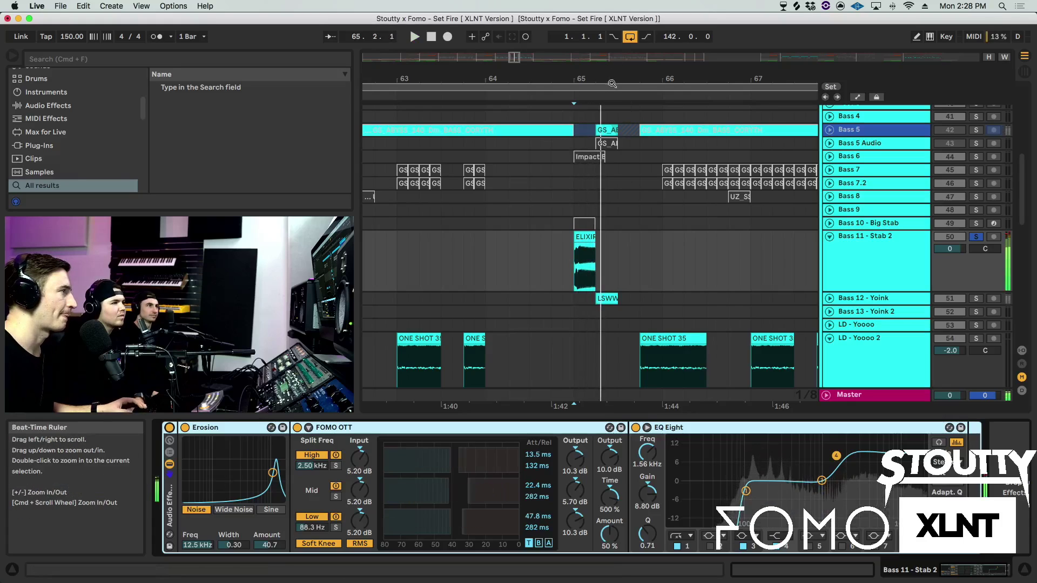
left_click_drag(610, 83, 610, 65)
left_click(976, 237)
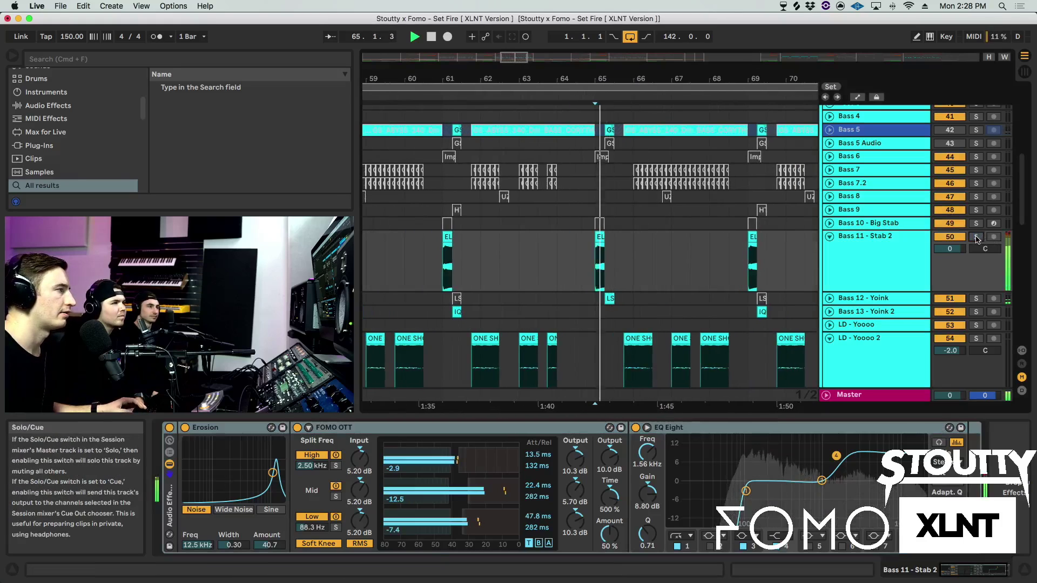
- Unfold Bass 12 - Yoink, solo it and audition its clip at 65.2.1 in close-up
left_click(858, 298)
left_click(829, 298)
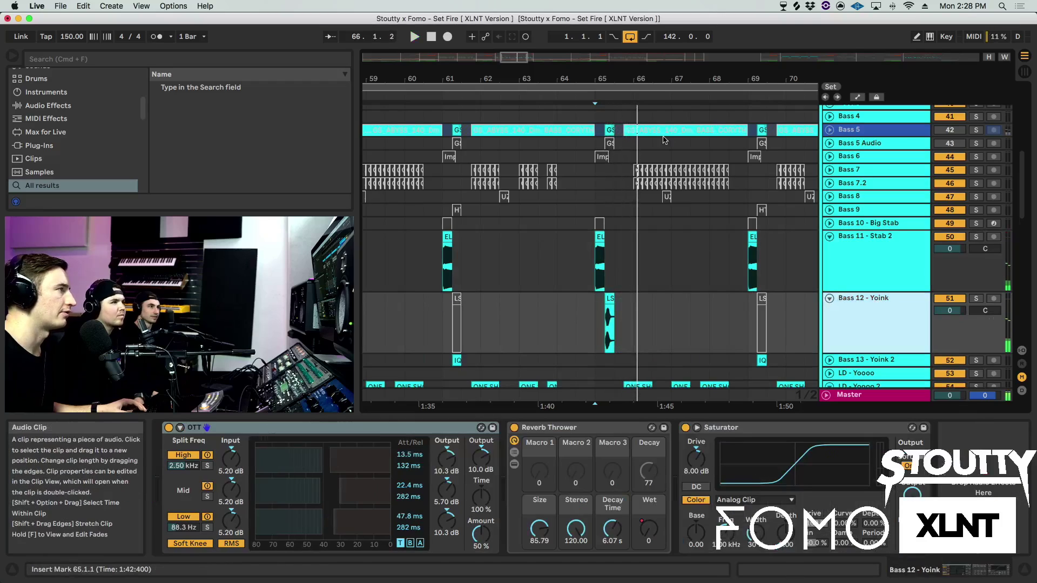
scroll(610, 299, "up", 4)
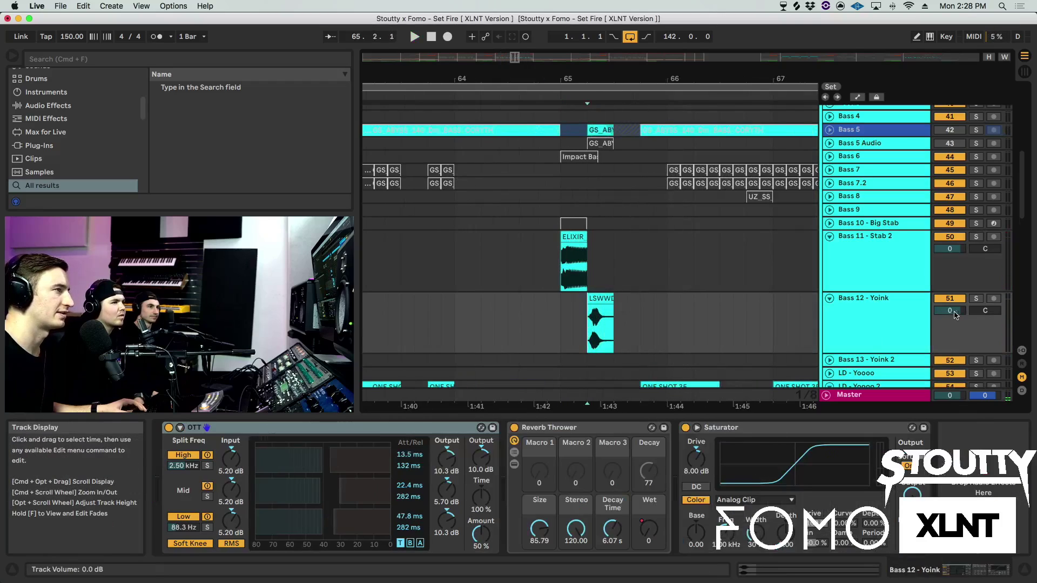
left_click(976, 298)
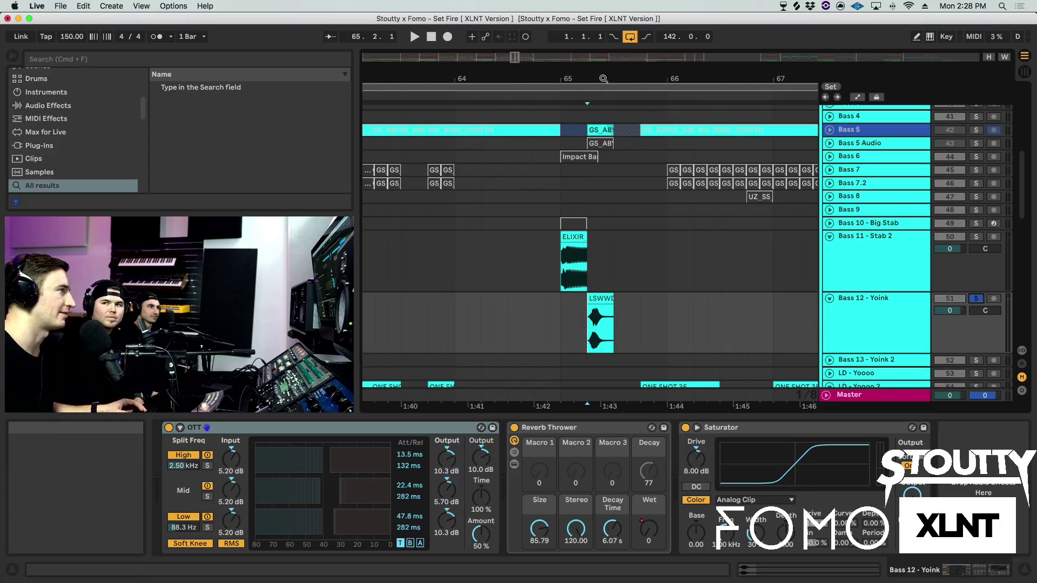
left_click_drag(603, 78, 603, 95)
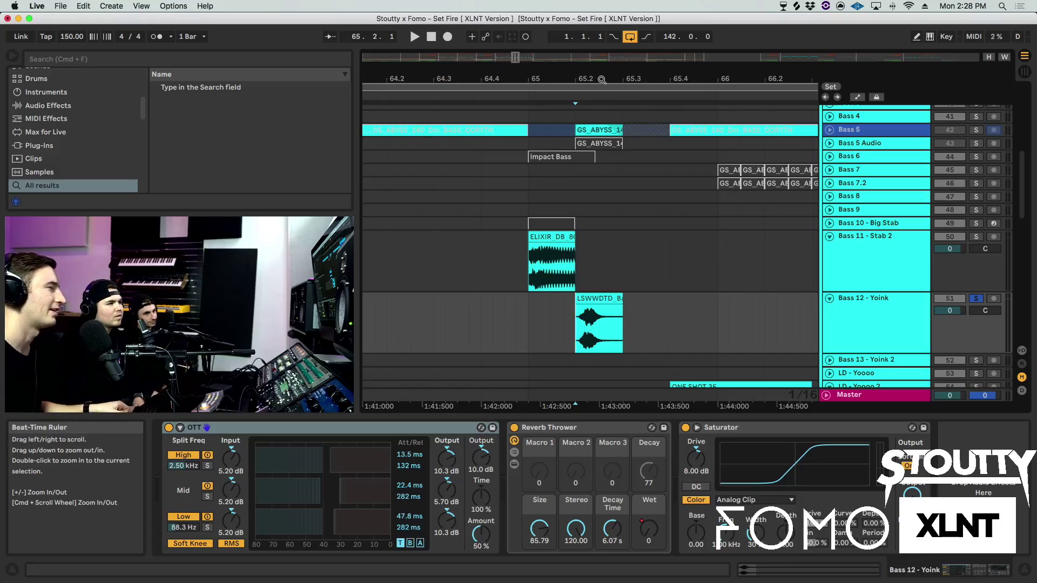
left_click_drag(602, 79, 602, 65)
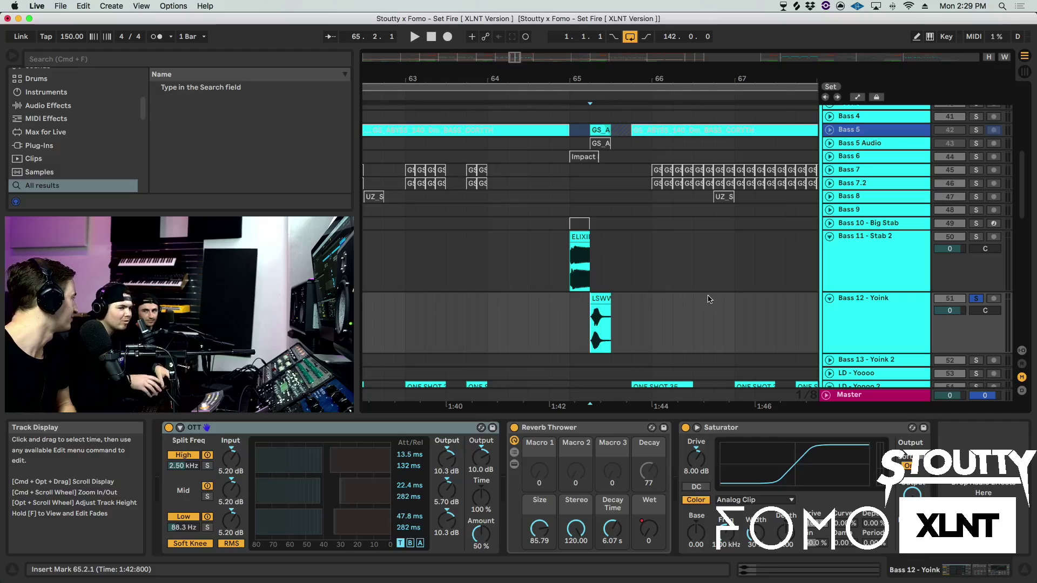
- Compare Bass 11 - Stab 2 from 65.1.1 with its effect rack bypassed and re-enabled, first soloed and also within the full mix
left_click(869, 273)
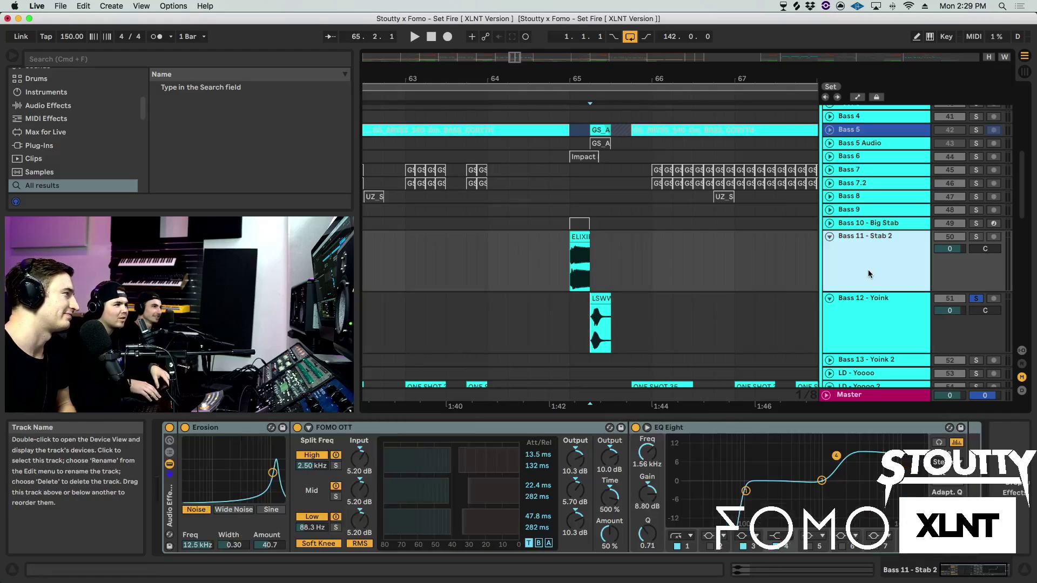
left_click(976, 237)
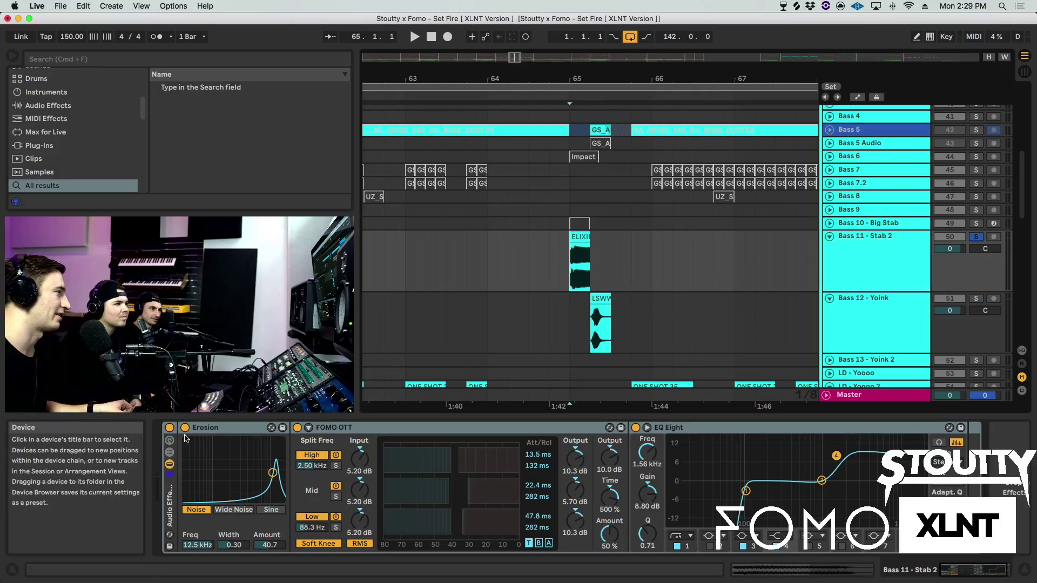
left_click(169, 428)
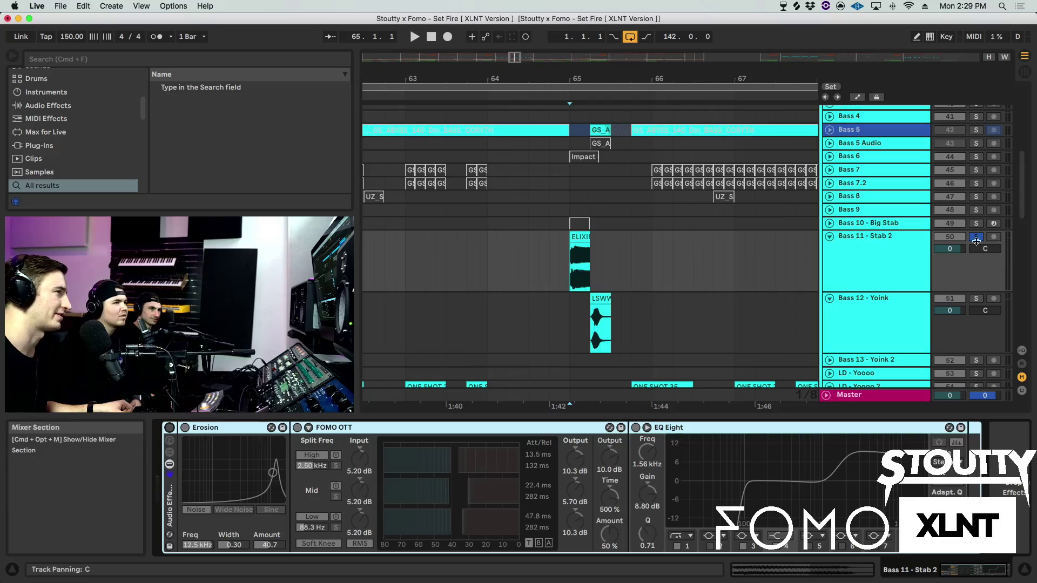
key("space")
key("space")
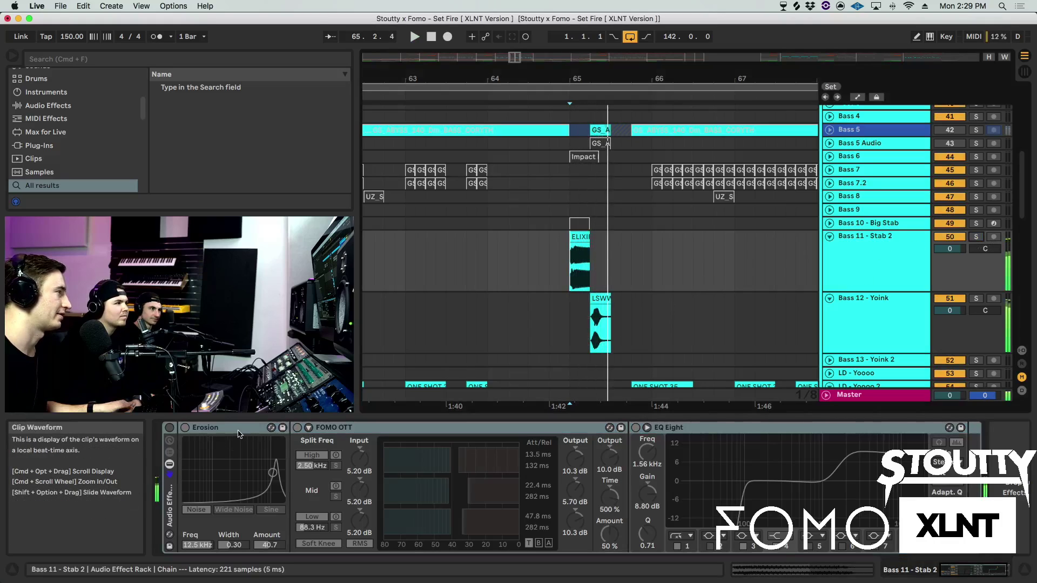
left_click(169, 428)
key("space")
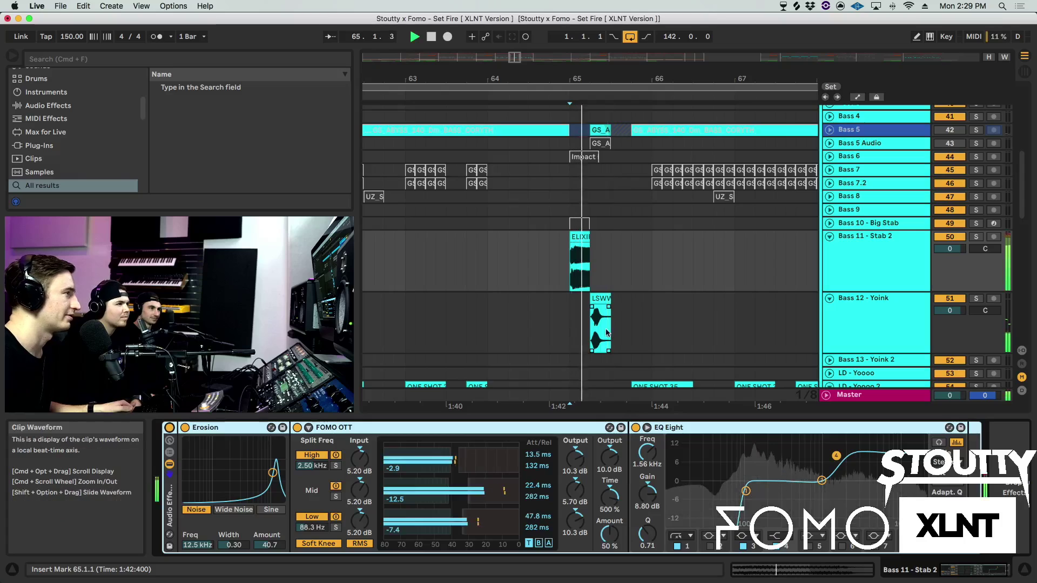
key("space")
- Solo Bass 12 - Yoink again and audition its clip from 65.2.1
left_click_drag(629, 75, 628, 62)
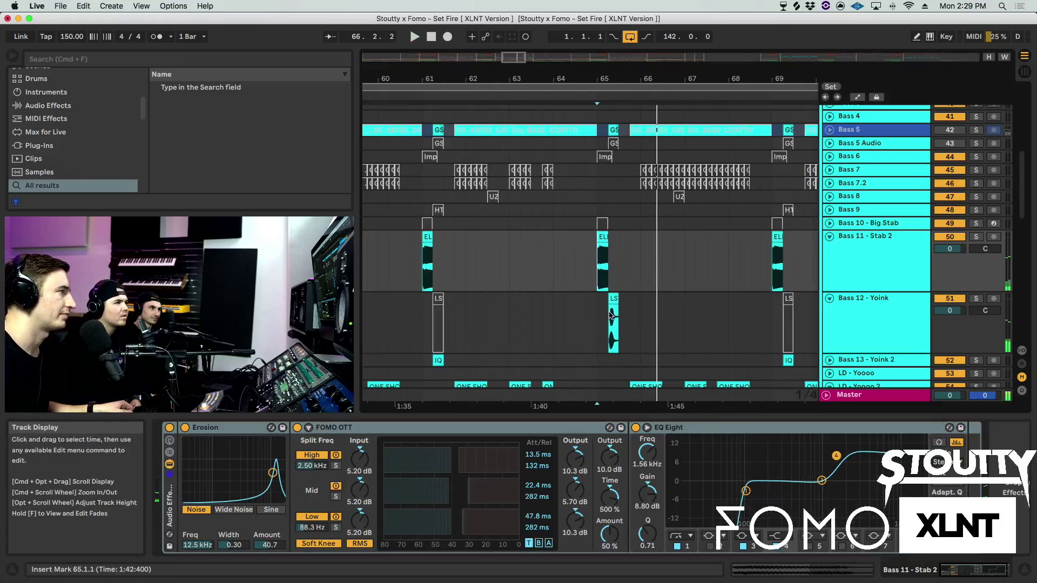
left_click(837, 329)
key("s")
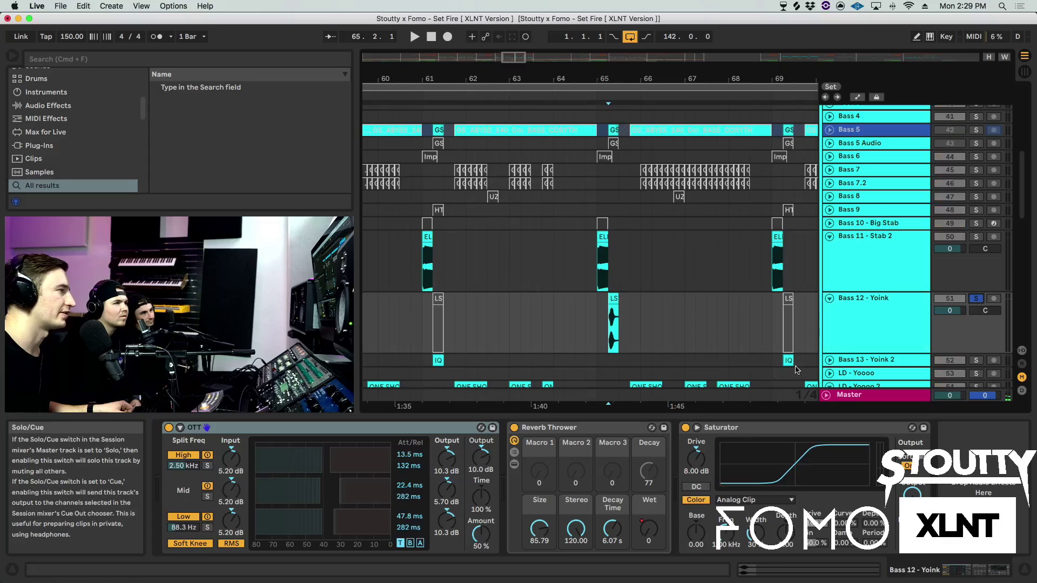
- Show the Reverb Thrower's chain list on Bass 12 - Yoink and inspect the devices in its Dry and Wet chains
left_click(513, 453)
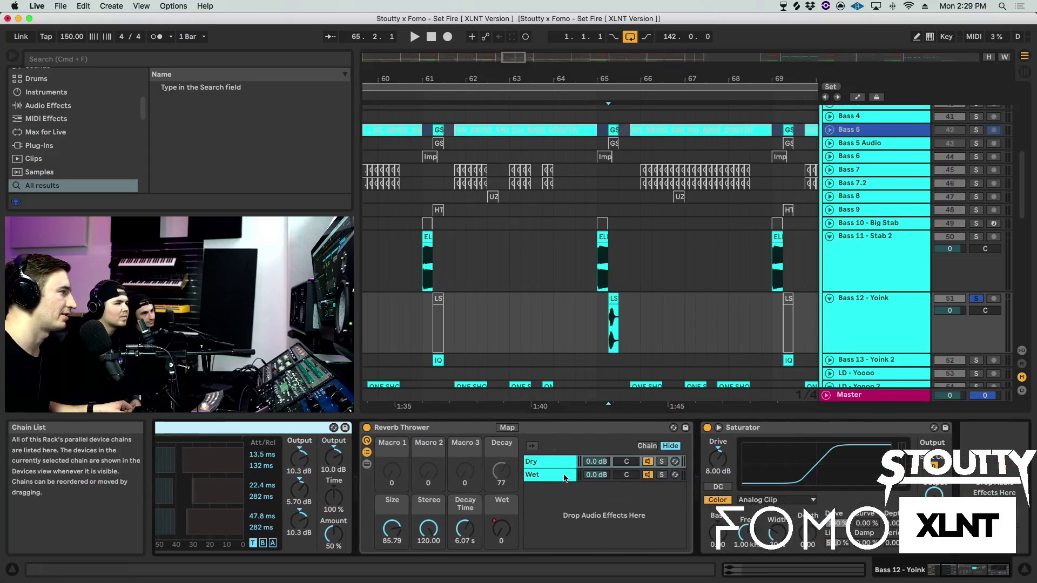
double_click(712, 514)
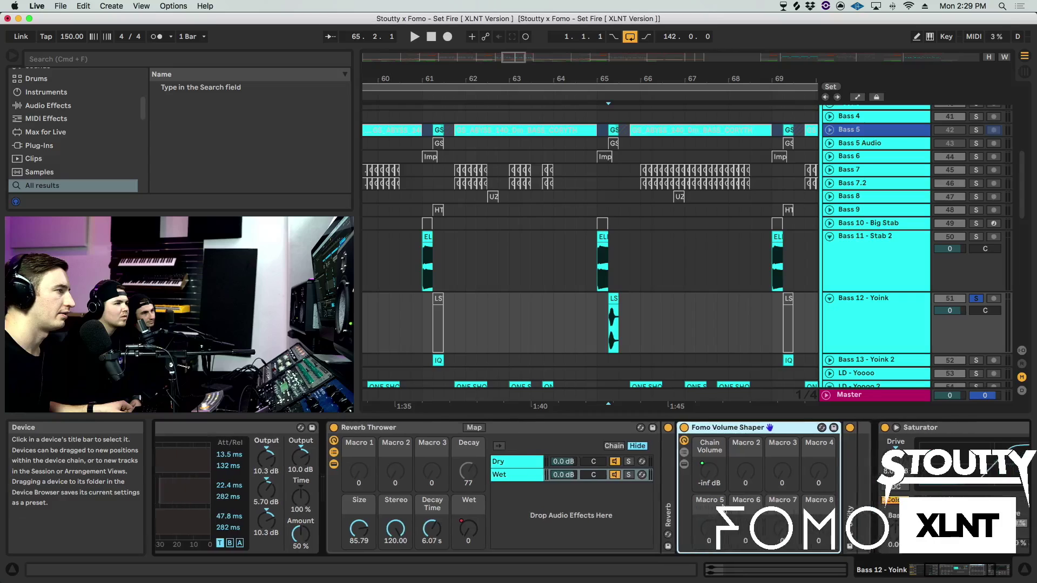
double_click(660, 515)
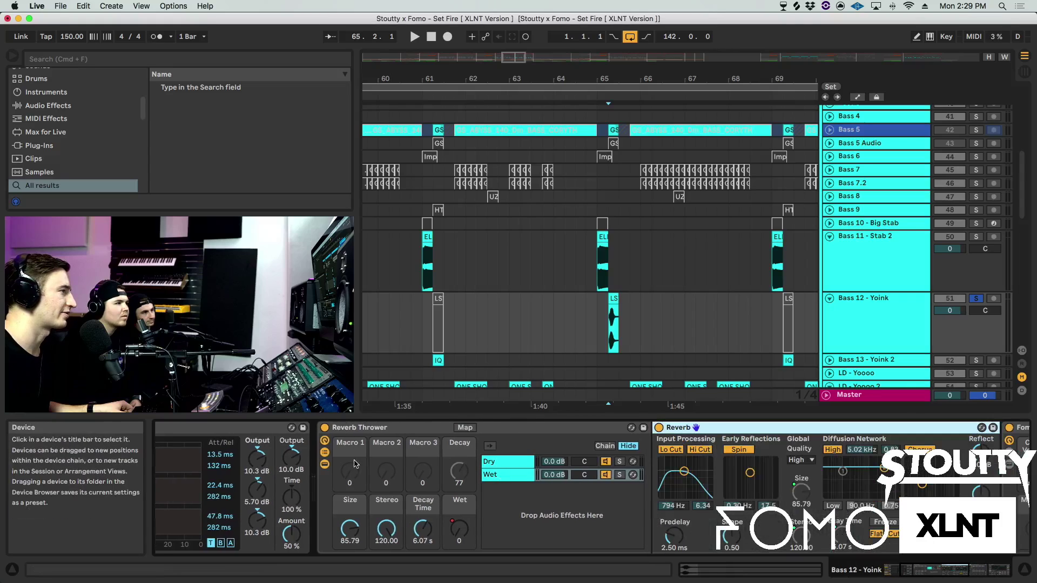
left_click(497, 463)
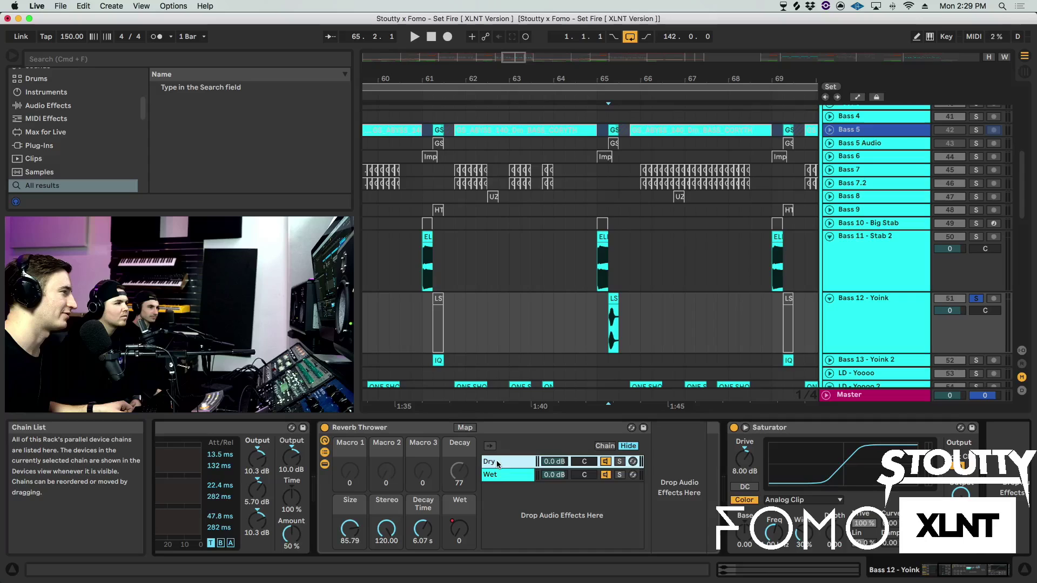
left_click(508, 462)
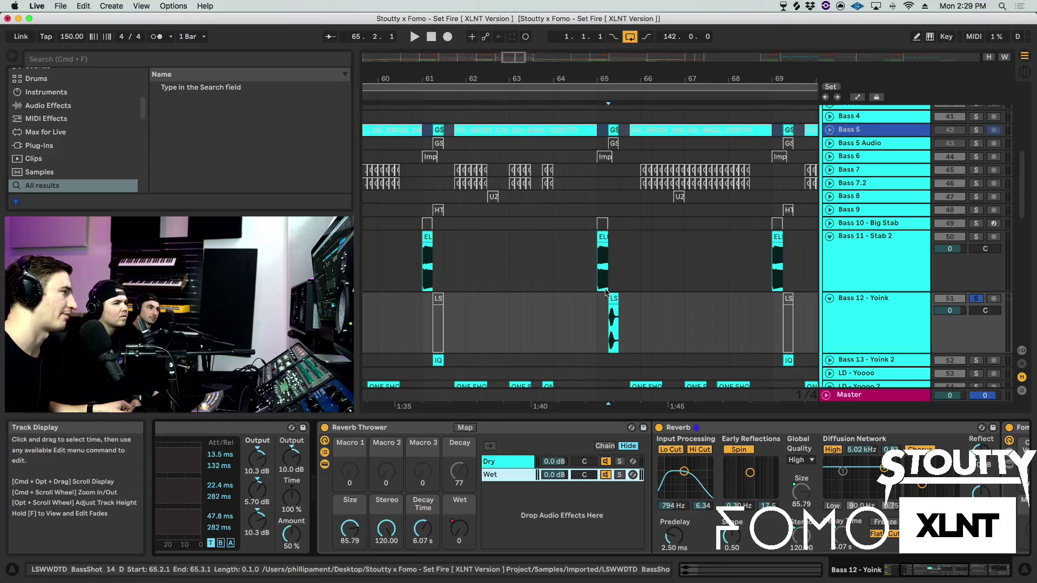
- Display automation in the arrangement and show the Reverb Thrower's Wet envelope in its own lane under Bass 12 - Yoink
key("a")
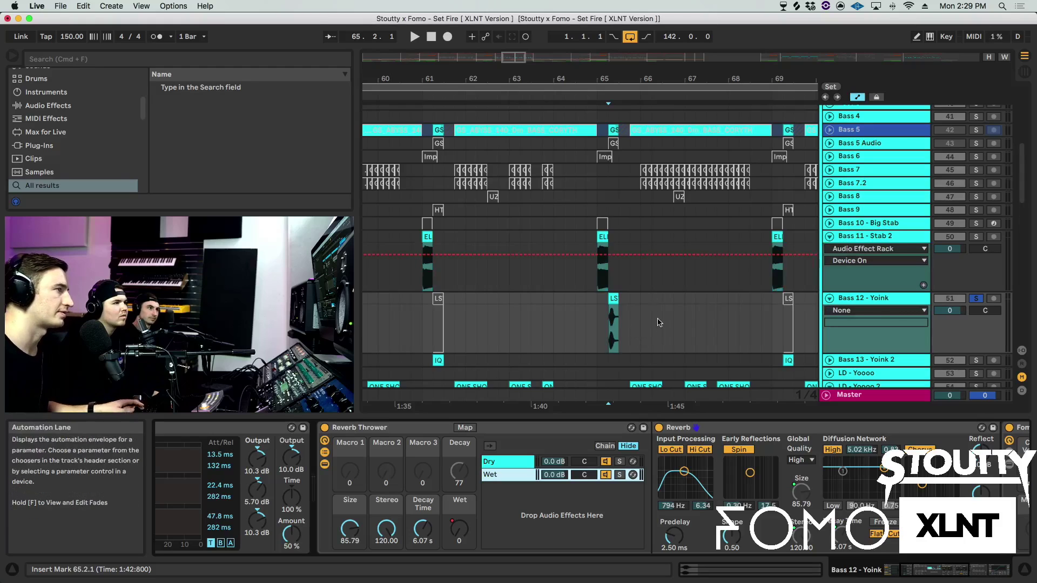
right_click(887, 351)
left_click(887, 363)
scroll(693, 286, "down", 4)
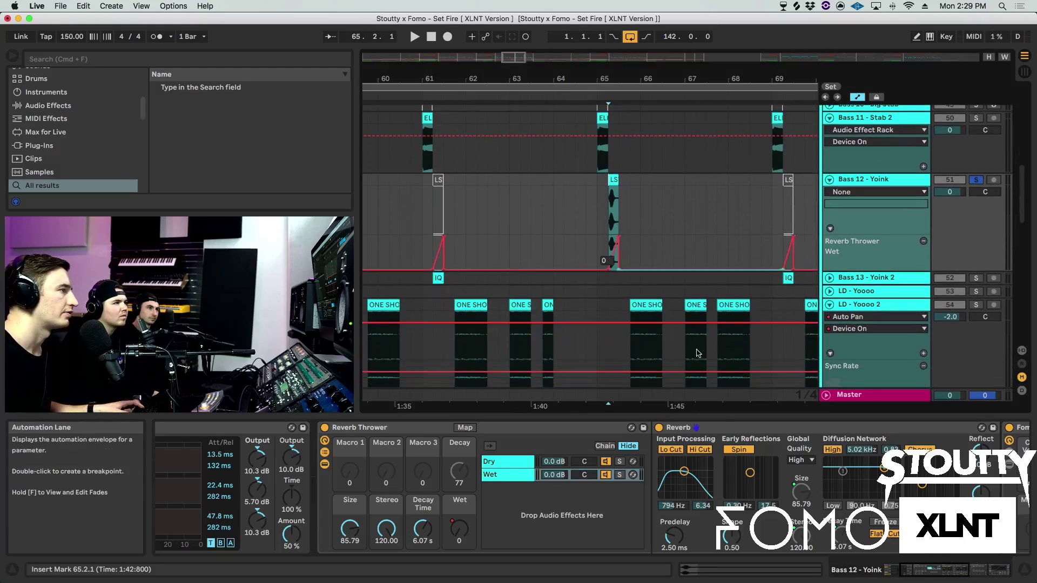
- Examine the Wet chain's Reverb and Fomo Volume Shaper, and audition the Yoink clip with its Wet automation from 65.2.1
scroll(776, 477, "right", 5)
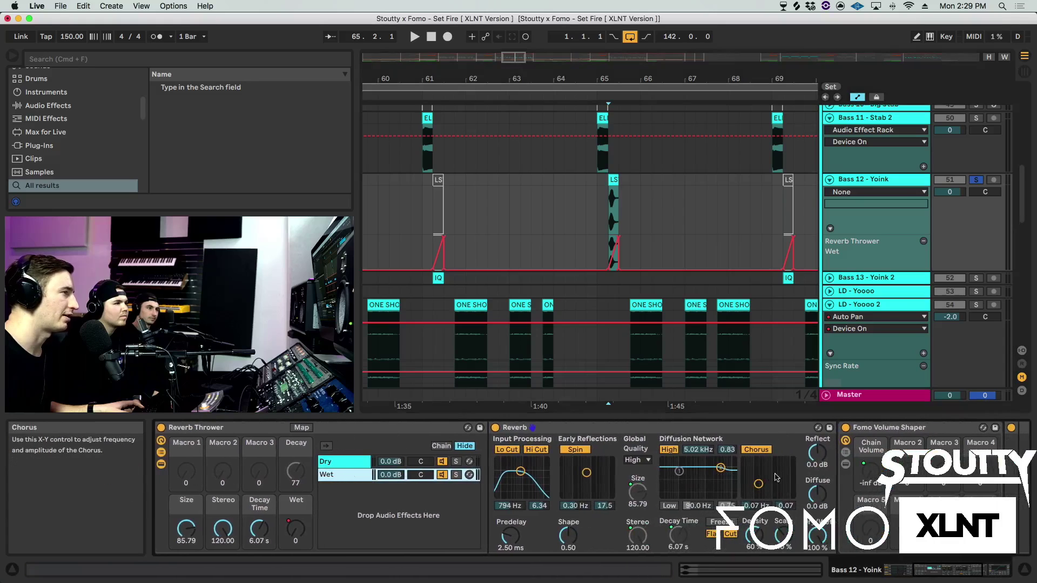
scroll(851, 456, "right", 3)
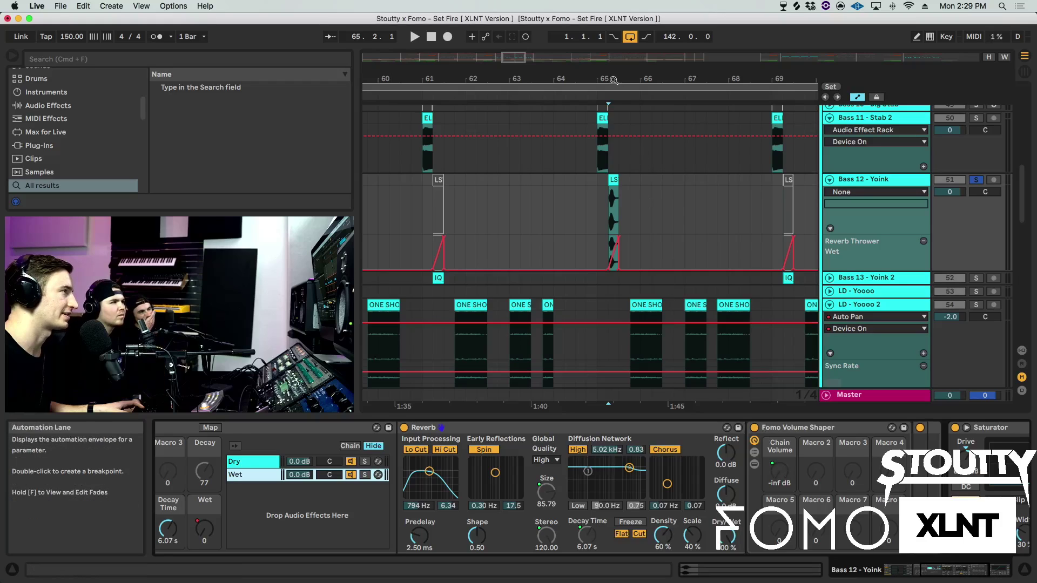
left_click_drag(616, 81, 621, 227)
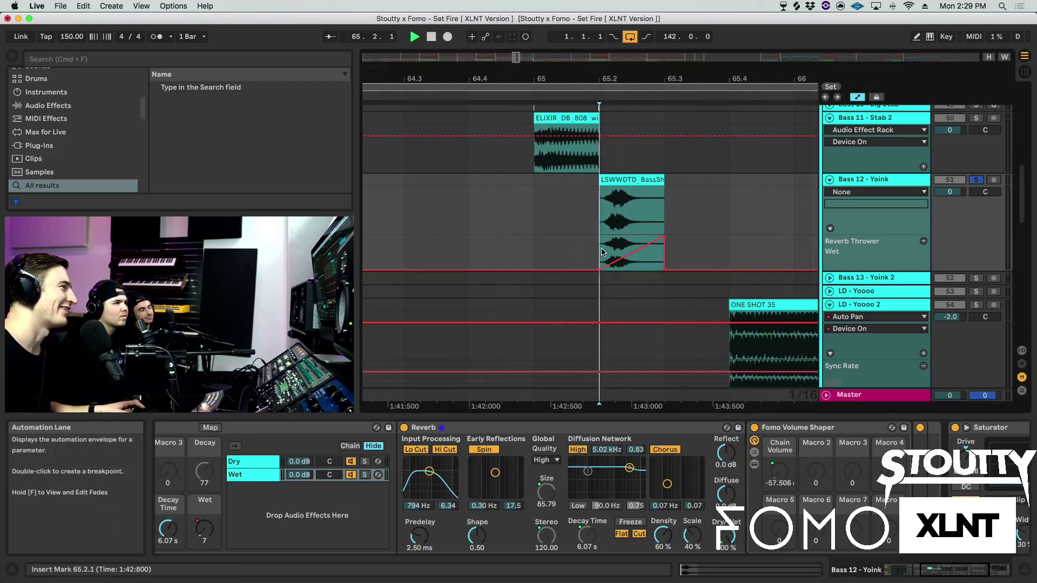
key("space")
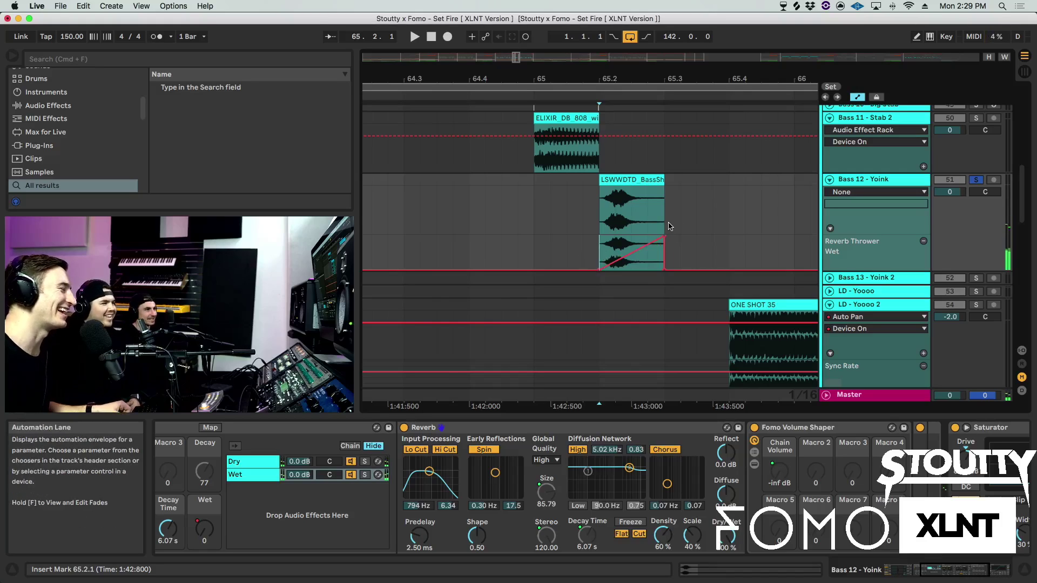
left_click_drag(618, 81, 616, 272)
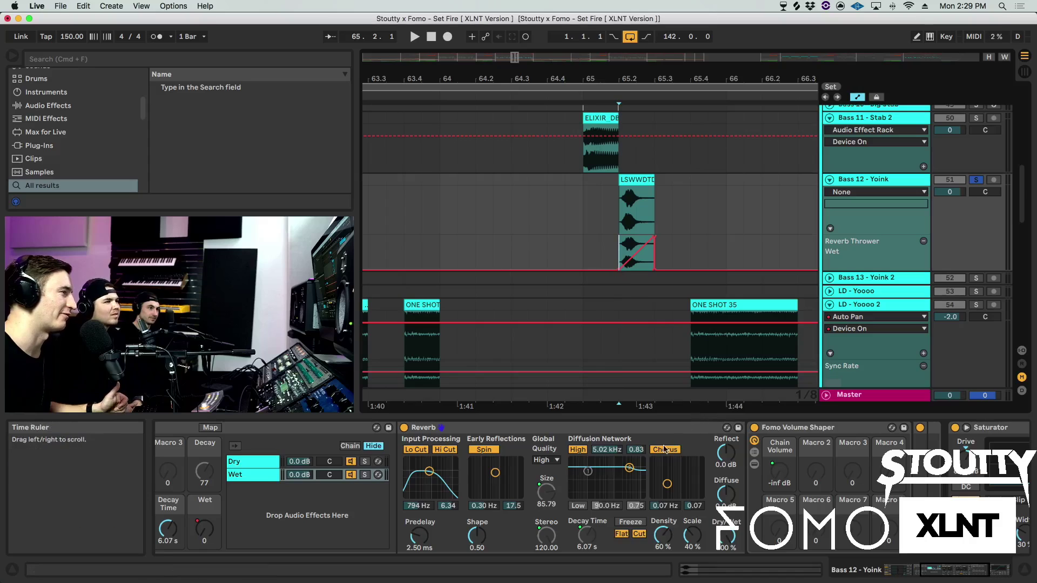
- Examine the Wet chain's Reverb Stereo setting and the preceding OTT, audition the Yoink clip again and unsolo Bass 12 - Yoink
left_click(551, 540)
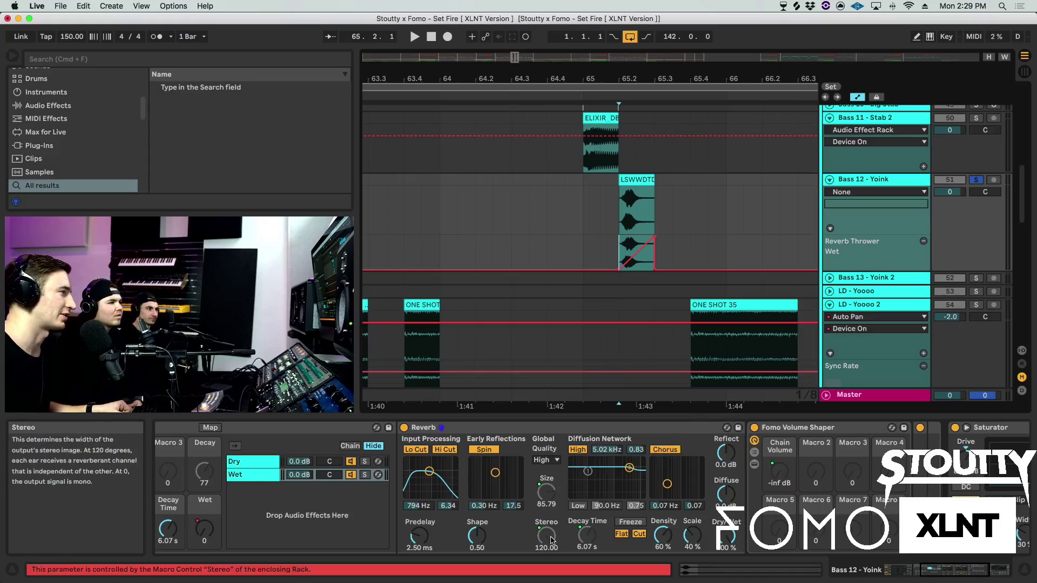
scroll(561, 532, "left", 5)
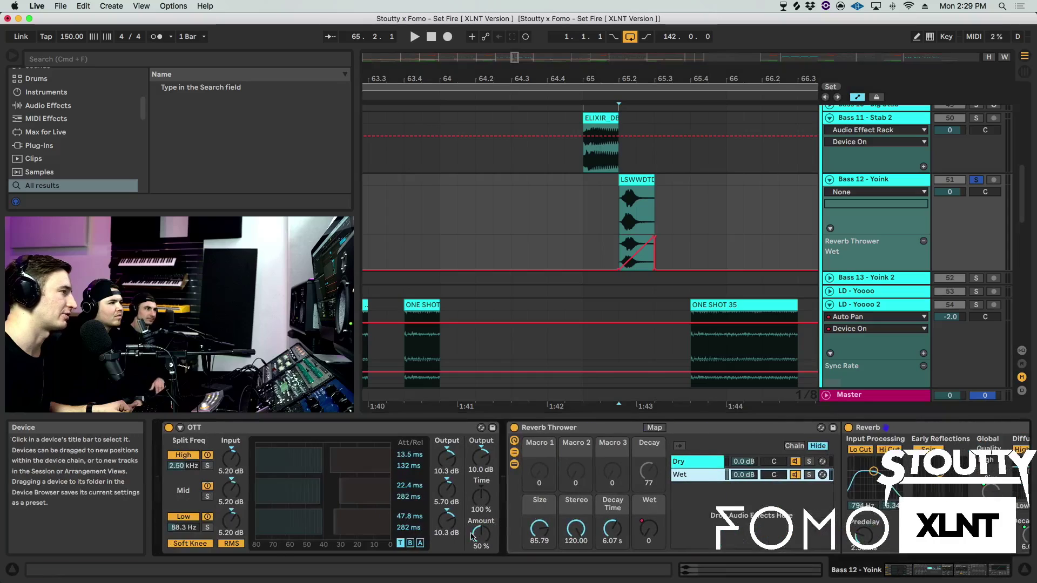
scroll(582, 538, "right", 3)
key("space")
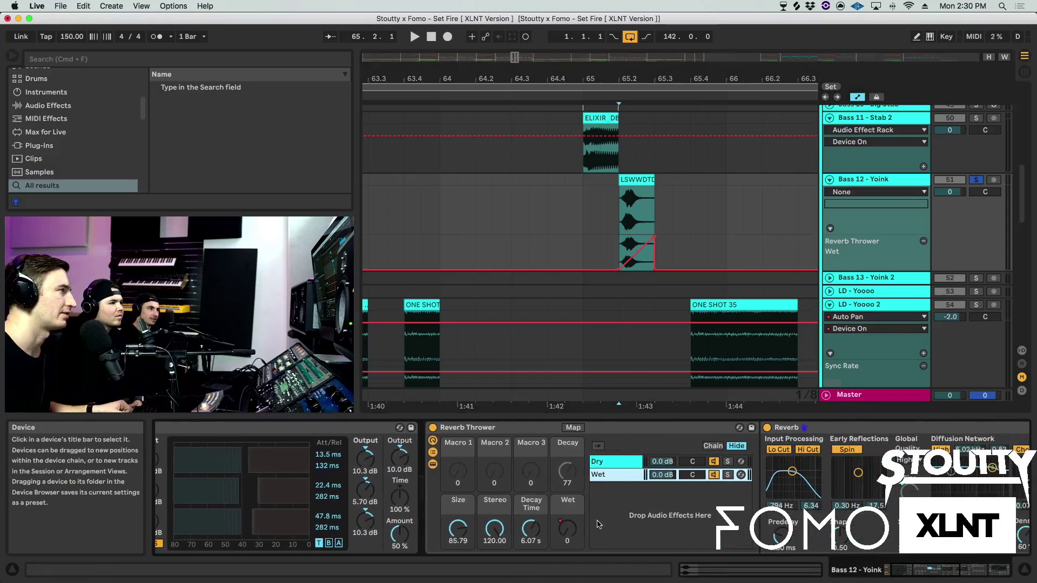
left_click(977, 180)
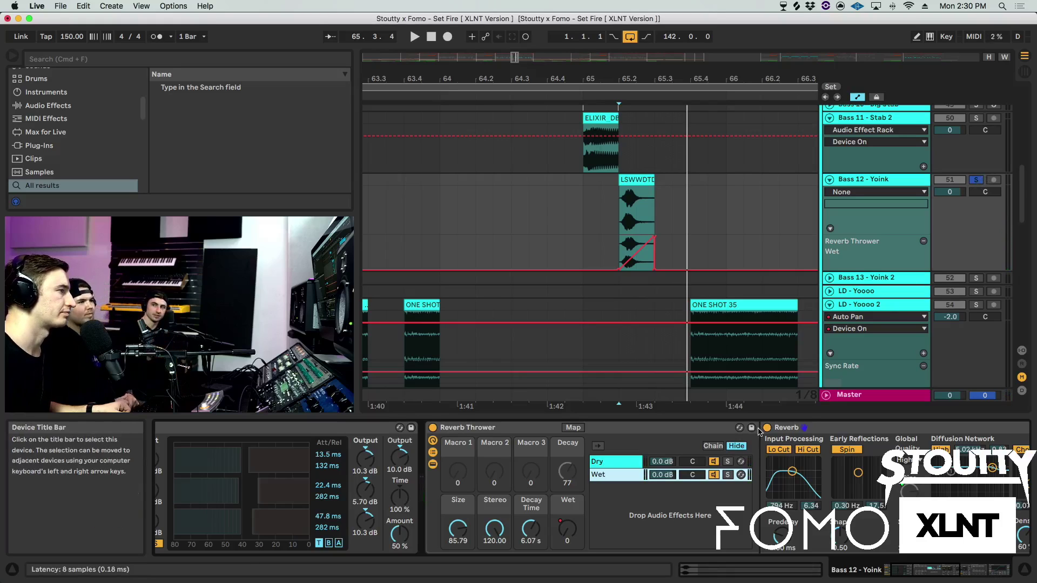
- Show the chain list of the Fomo Volume Shaper in the Wet chain and inspect its chain's volume mapping
scroll(513, 475, "right", 8)
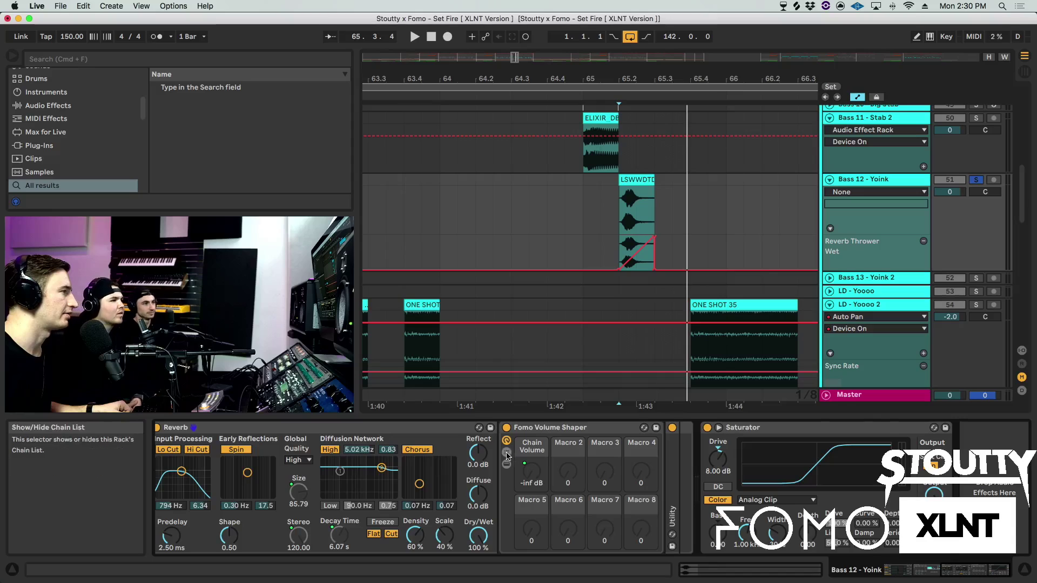
left_click(507, 452)
left_click(695, 469)
scroll(675, 473, "right", 3)
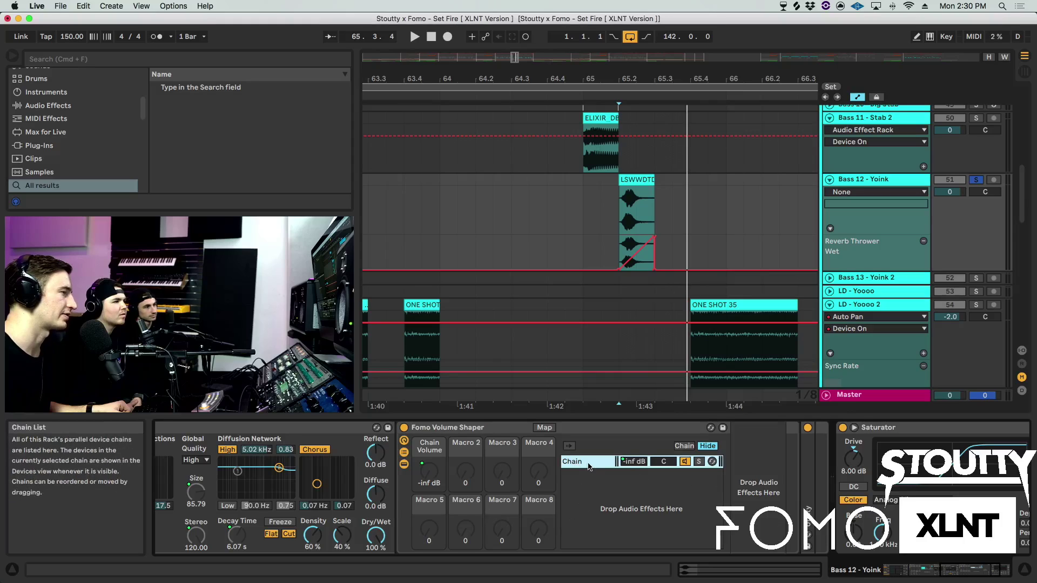
left_click(639, 465)
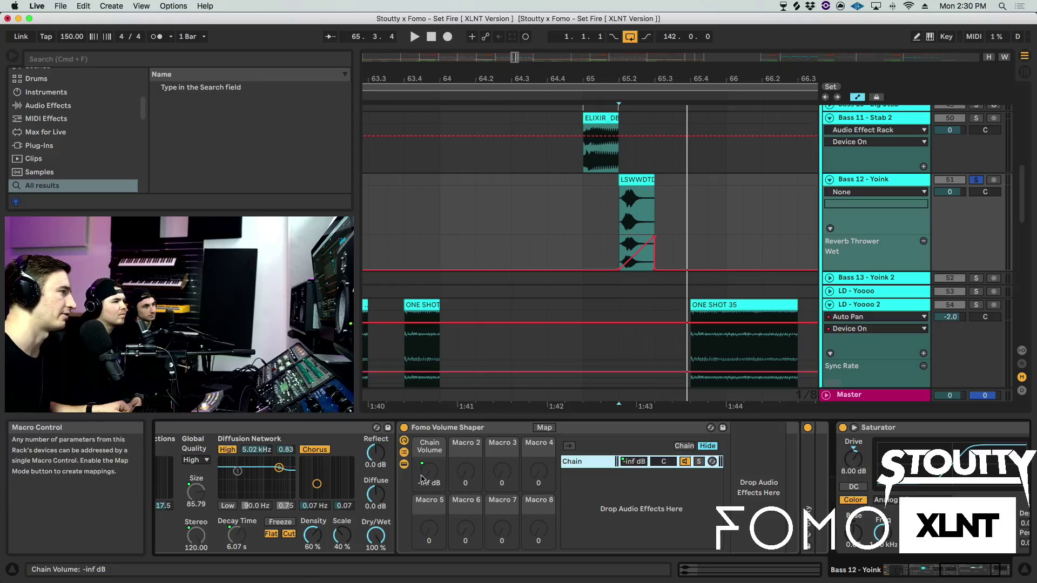
- Play the second half of the drop with all tracks, hide the automation lanes and select Lead 3 - Gattling 2
key("space")
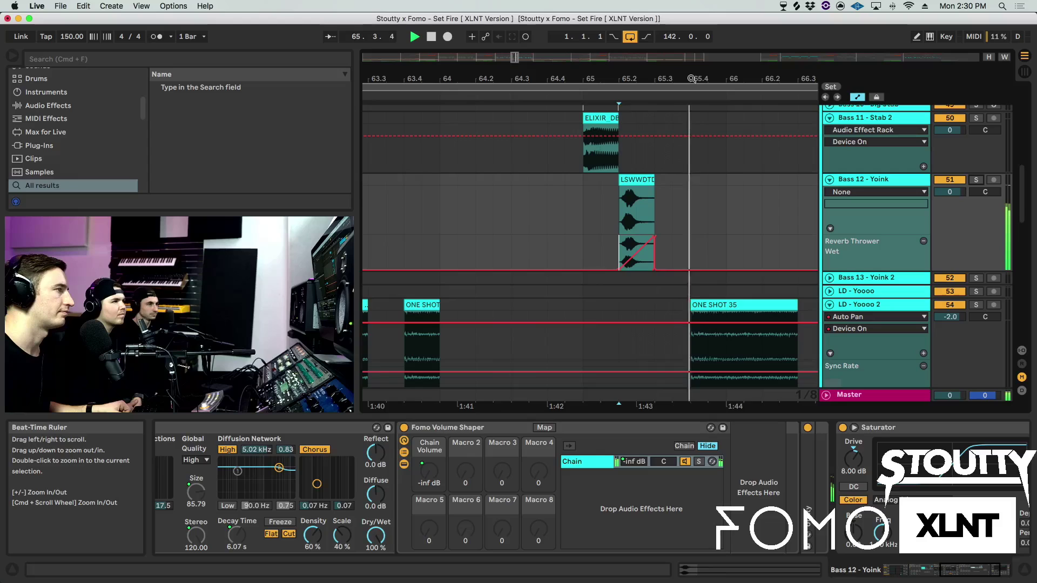
key("minus")
key("minus")
scroll(762, 239, "down", 10)
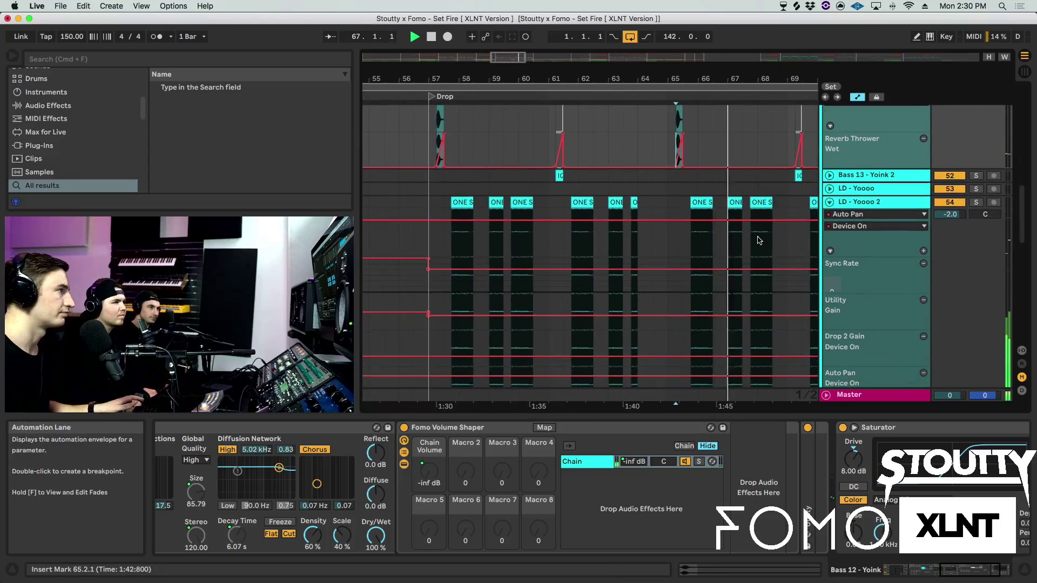
left_click(829, 264)
left_click(864, 231)
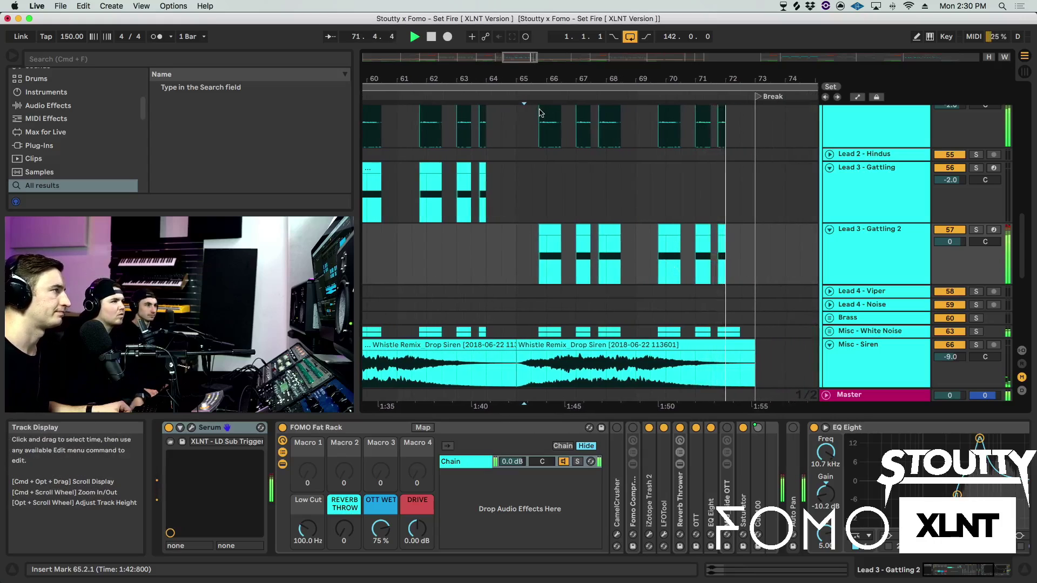
- Solo Lead 3 - Gattling 2 and audition its clips from 65.4.1
left_click_drag(567, 80, 573, 255)
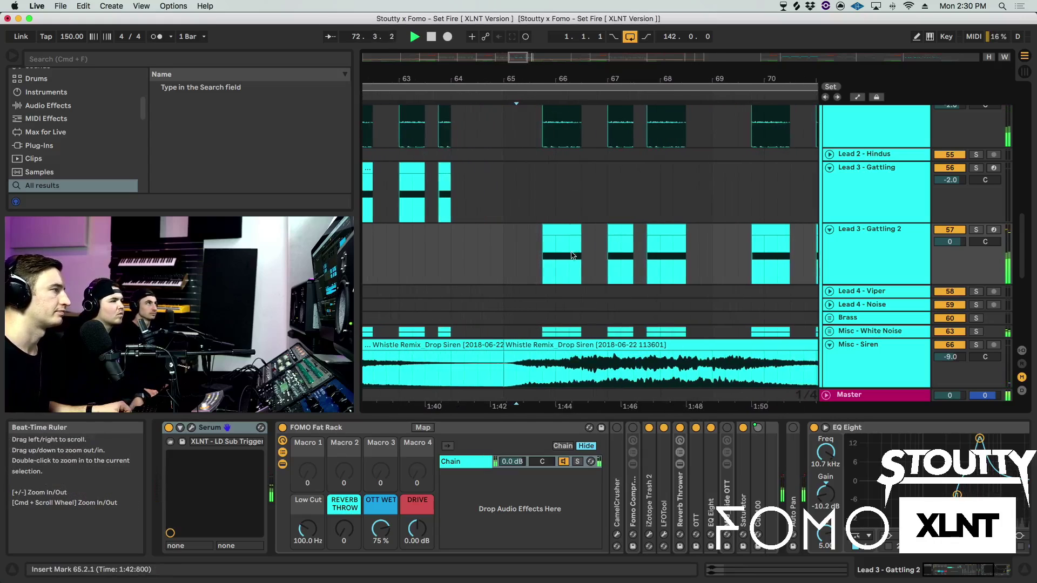
left_click(543, 266)
left_click(976, 229)
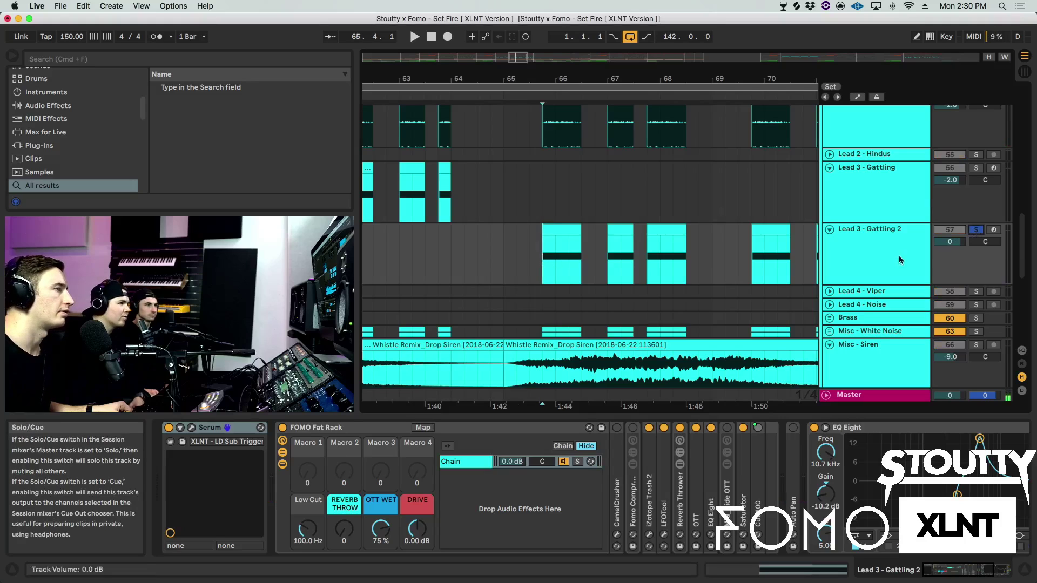
left_click(884, 259)
left_click_drag(594, 80, 599, 62)
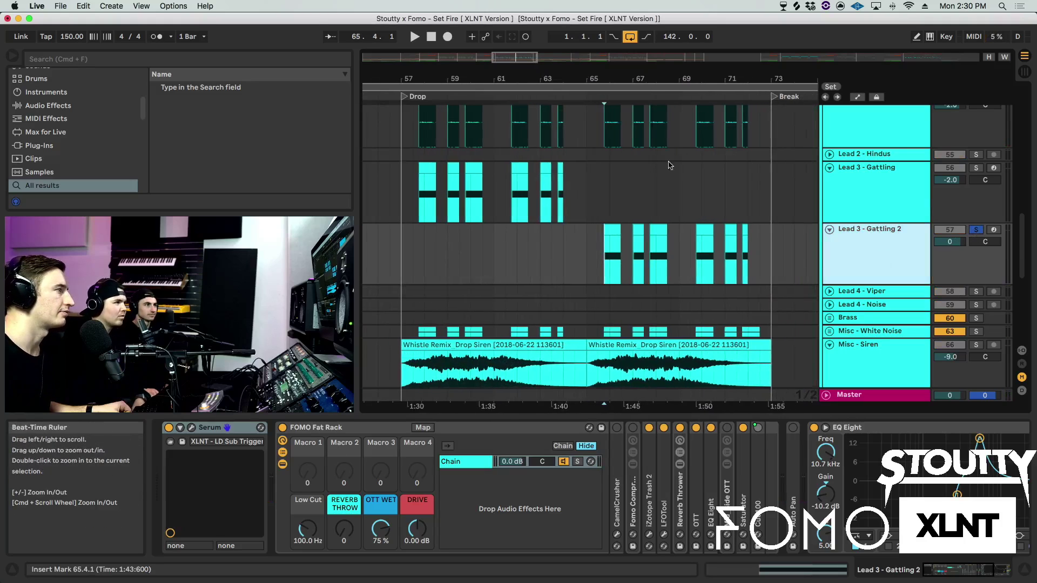
scroll(667, 171, "down", 2)
scroll(667, 170, "down", 1)
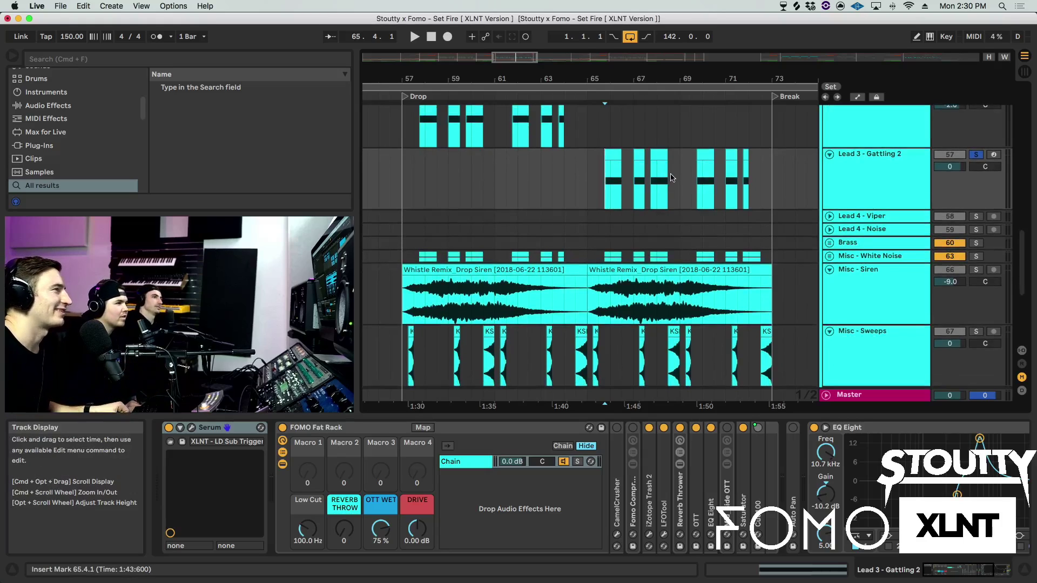
left_click(838, 179)
key("space")
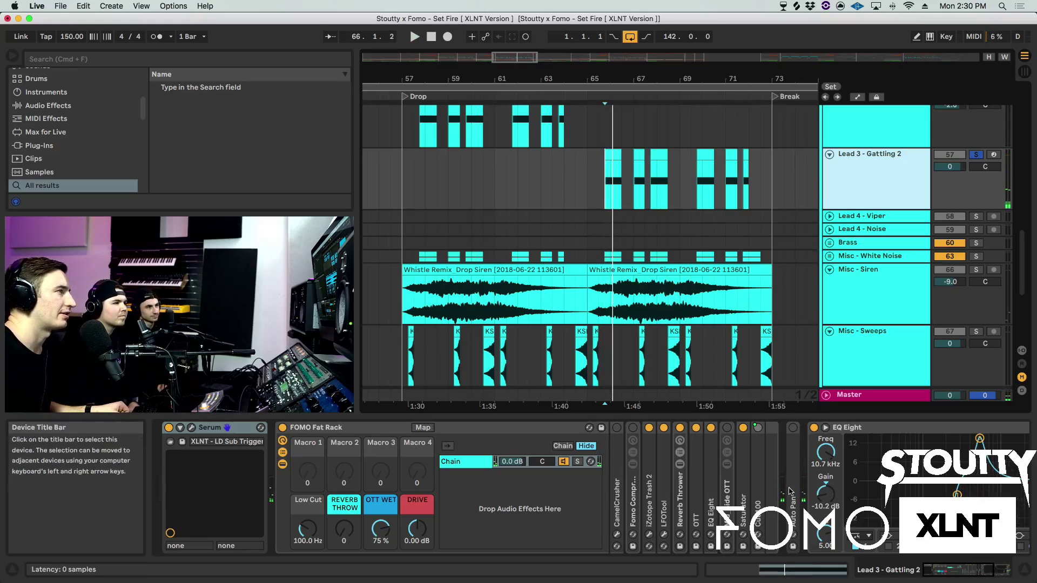
- Inspect the device chain of Lead 3 - Gattling 2, unsolo the track and play the full mix from 65.2.1 onward
scroll(789, 491, "right", 5)
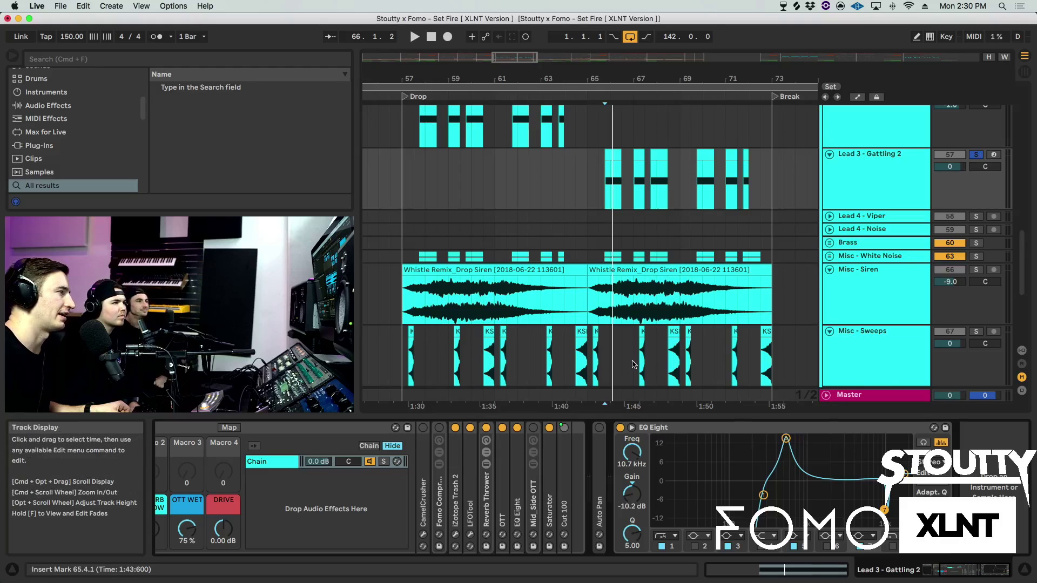
scroll(650, 525, "left", 5)
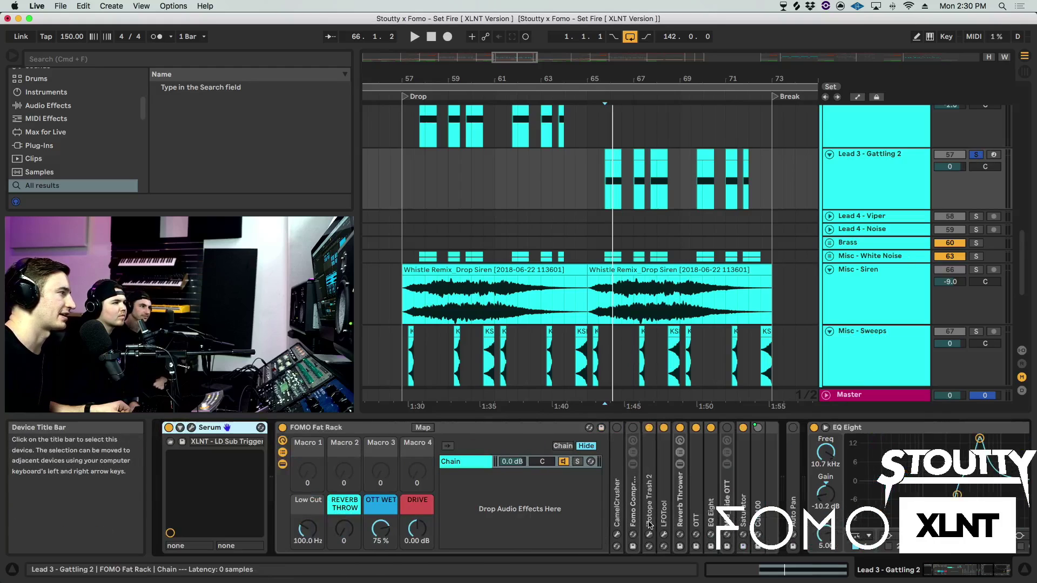
left_click(975, 154)
left_click(598, 198)
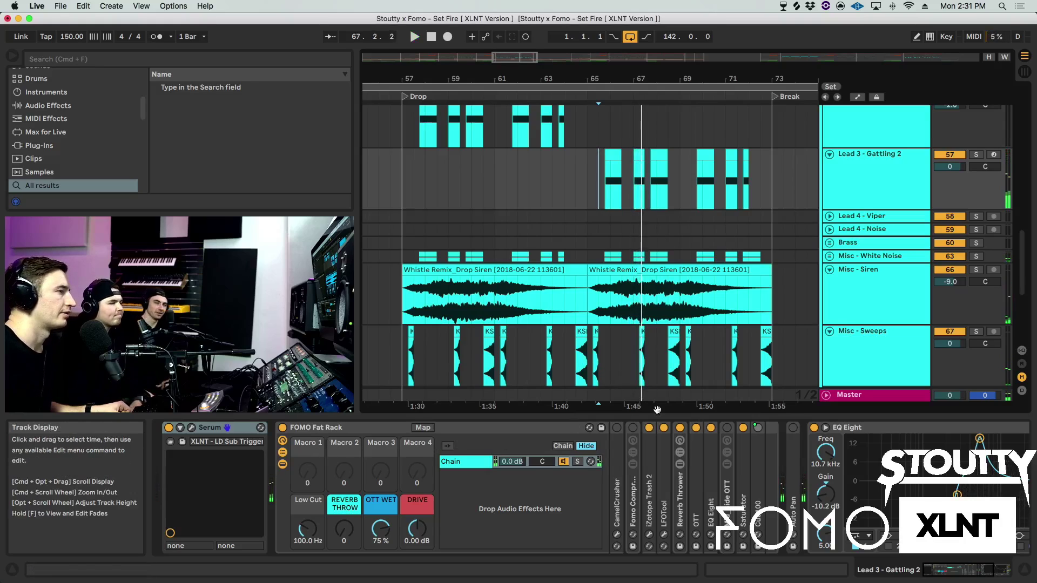
- Compare the EQ Eight and other devices on Lead 3 - Gattling with the chain on Lead 3 - Gattling 2
key("Up")
scroll(851, 432, "right", 5)
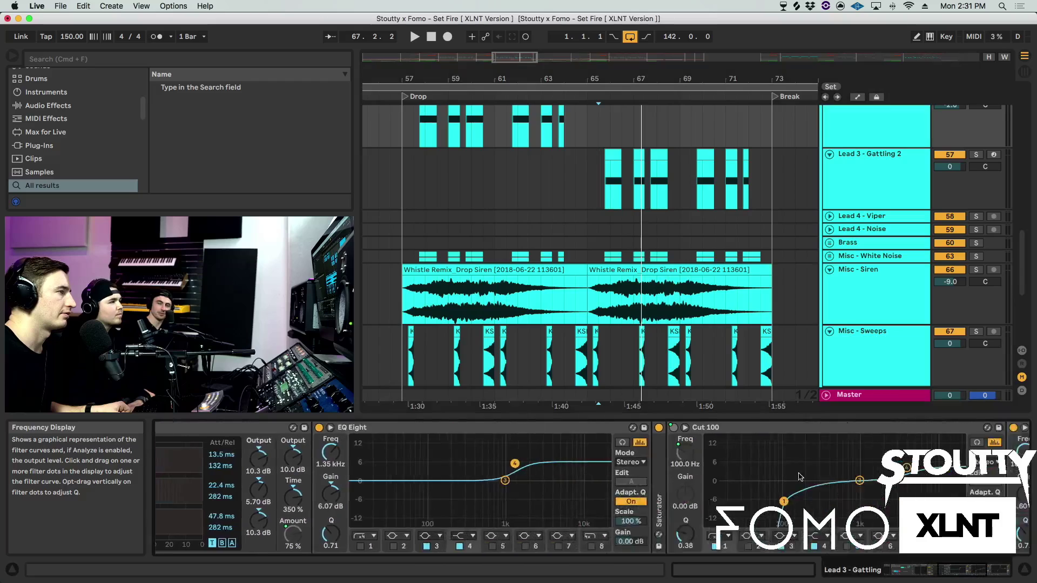
scroll(799, 511, "left", 4)
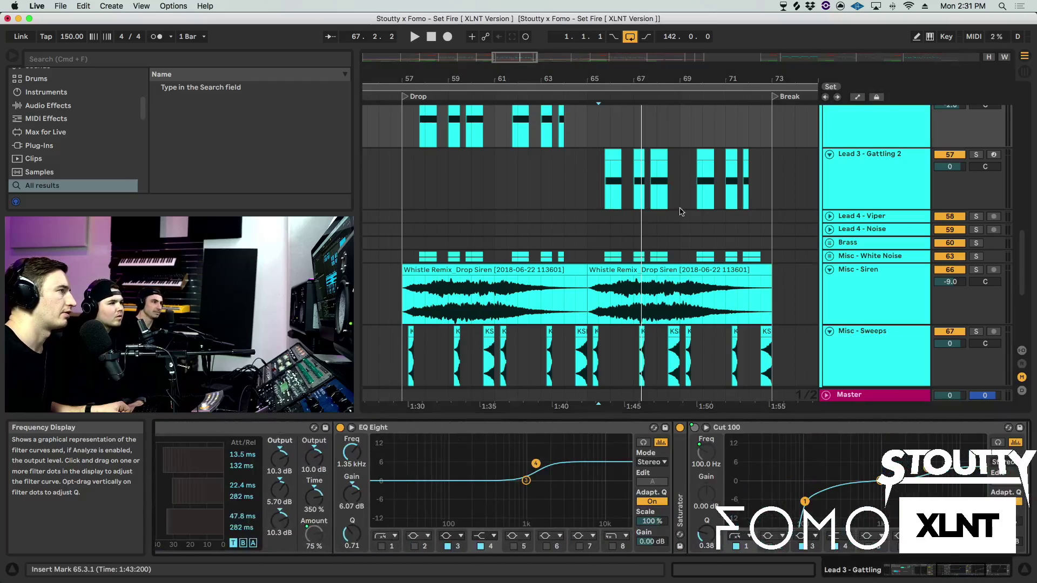
left_click(922, 207)
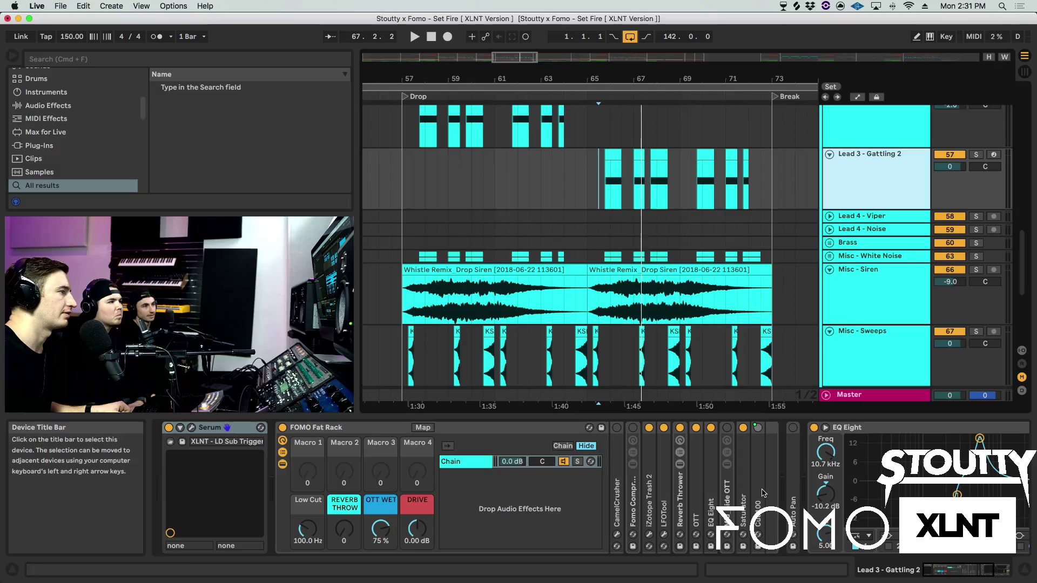
- Fold the Drop Grp to show all the group tracks in the arrangement
scroll(755, 224, "down", 5)
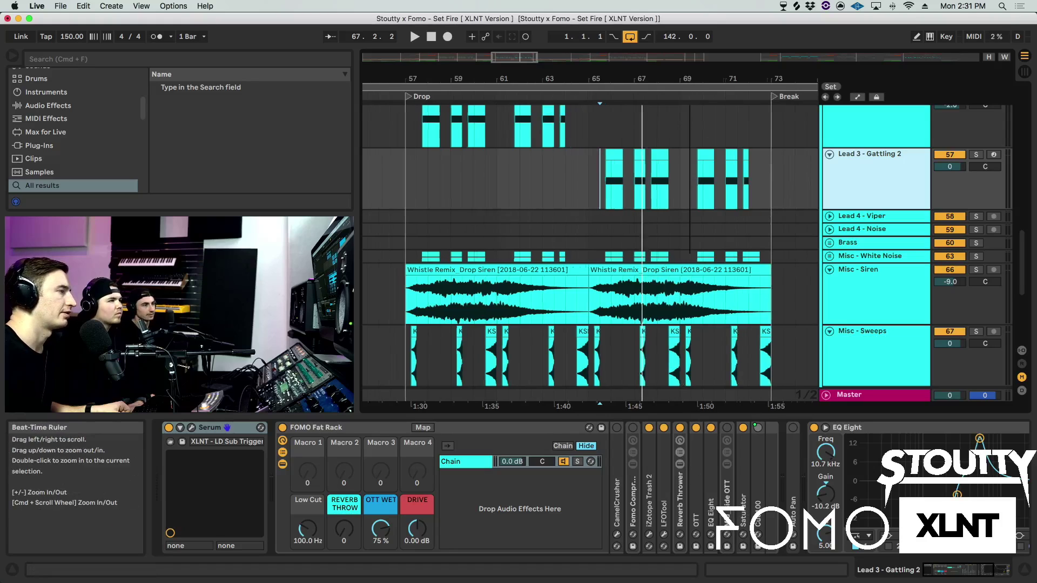
scroll(767, 226, "down", 5)
scroll(790, 208, "up", 6)
scroll(790, 208, "up", 10)
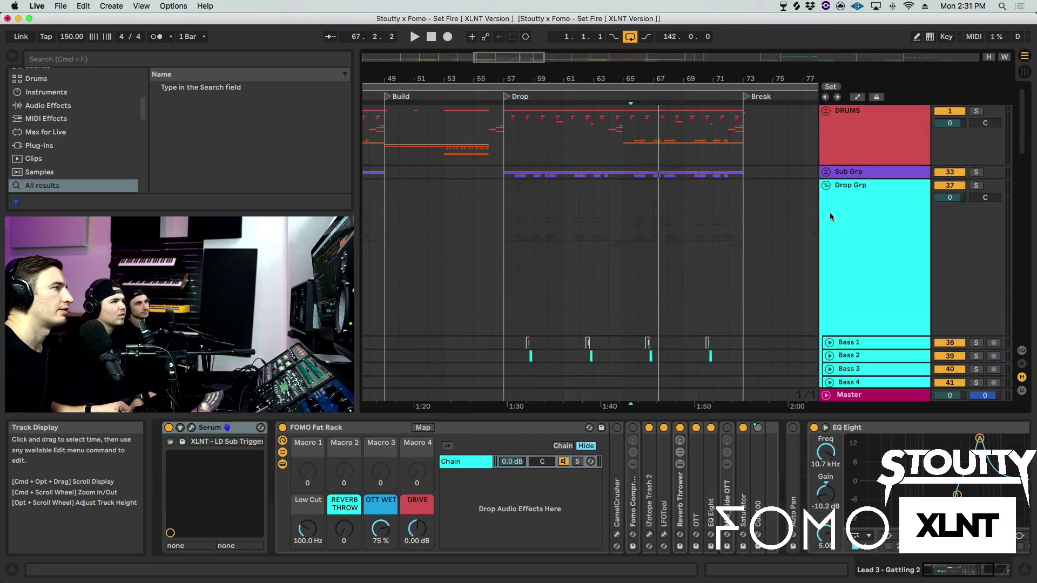
left_click(829, 211)
left_click(826, 185)
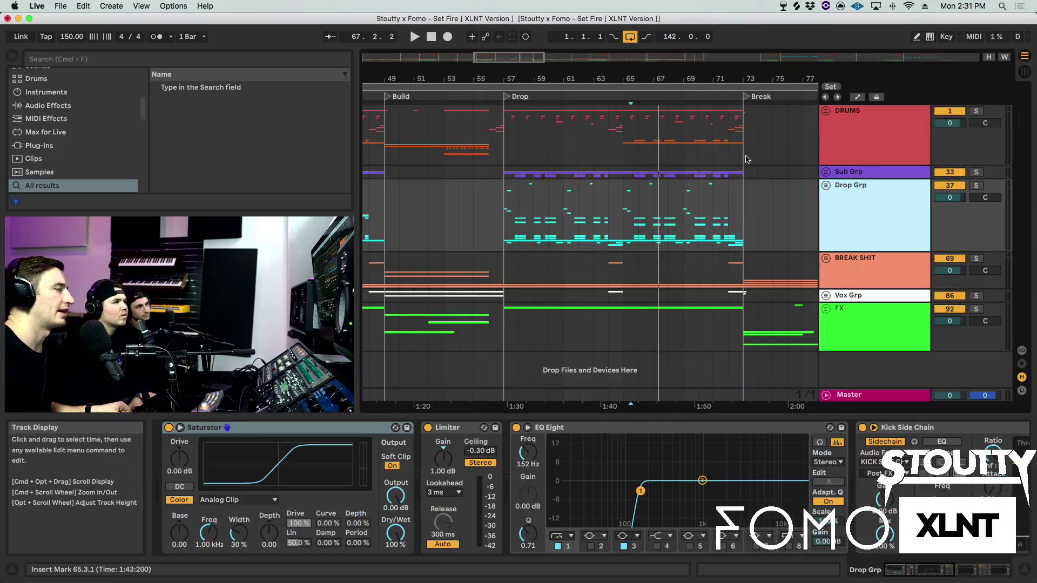
- Unfold the Vox Grp and its Pre Drop group to show the individual vocal tracks
left_click(727, 202)
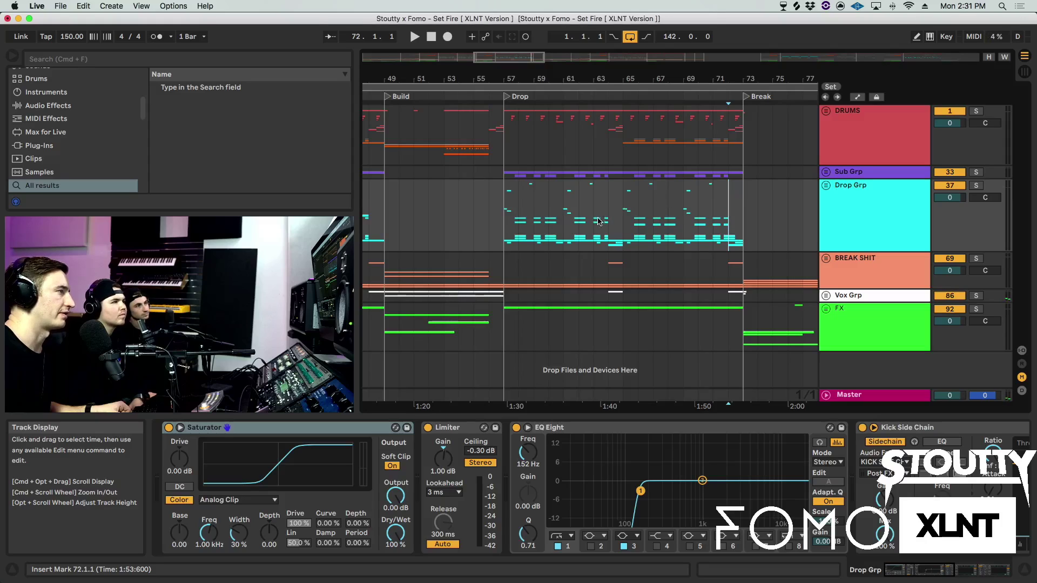
left_click(860, 296)
left_click(825, 295)
scroll(755, 282, "down", 2)
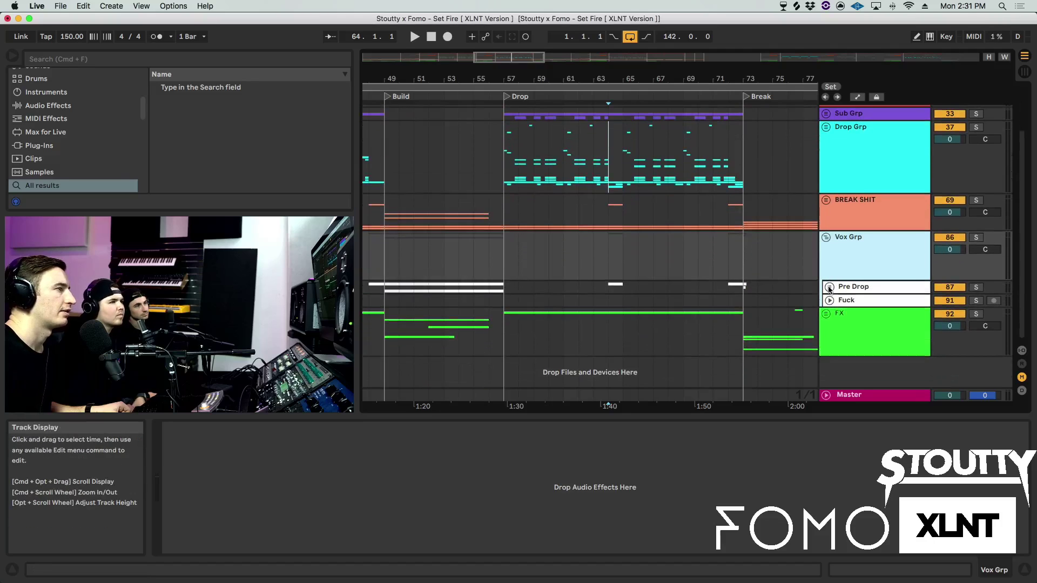
left_click(864, 282)
left_click(829, 282)
scroll(725, 285, "down", 2)
scroll(725, 285, "down", 2)
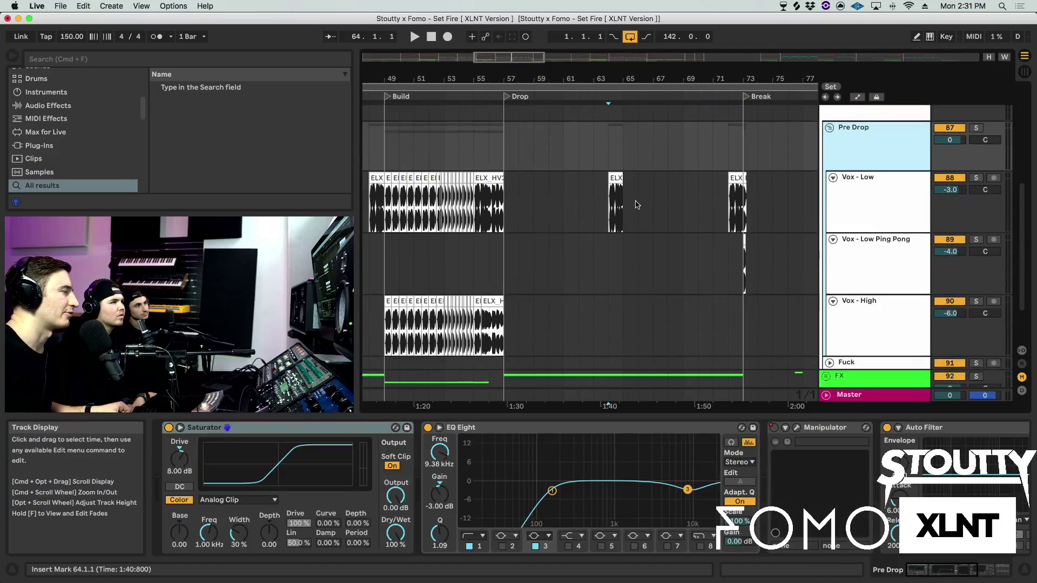
- Zoom in on the Vox - Low clip at 64.1.1 and solo the Vox - Low track
left_click(614, 211)
left_click_drag(615, 406, 615, 449)
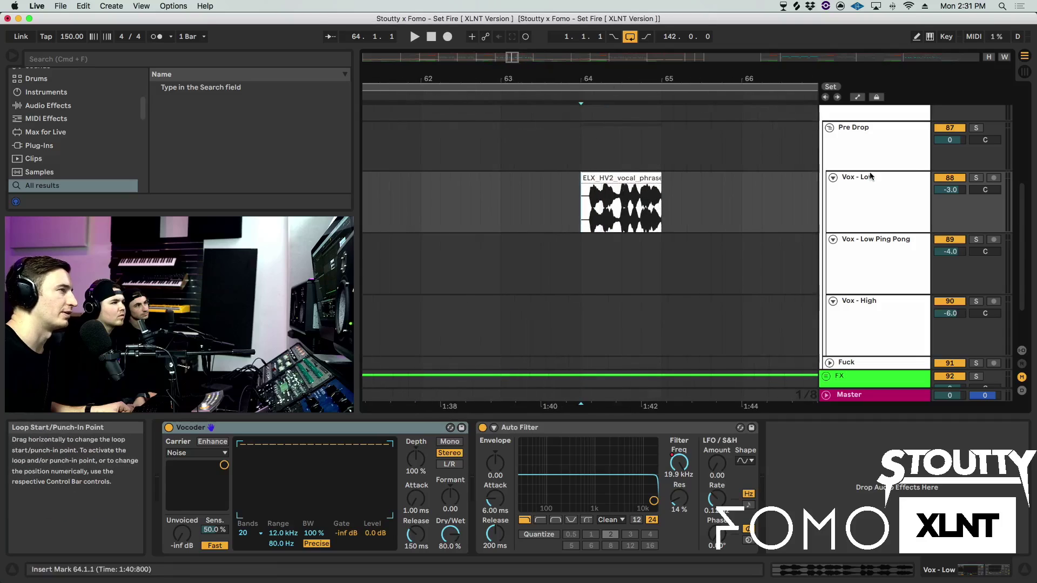
left_click(975, 178)
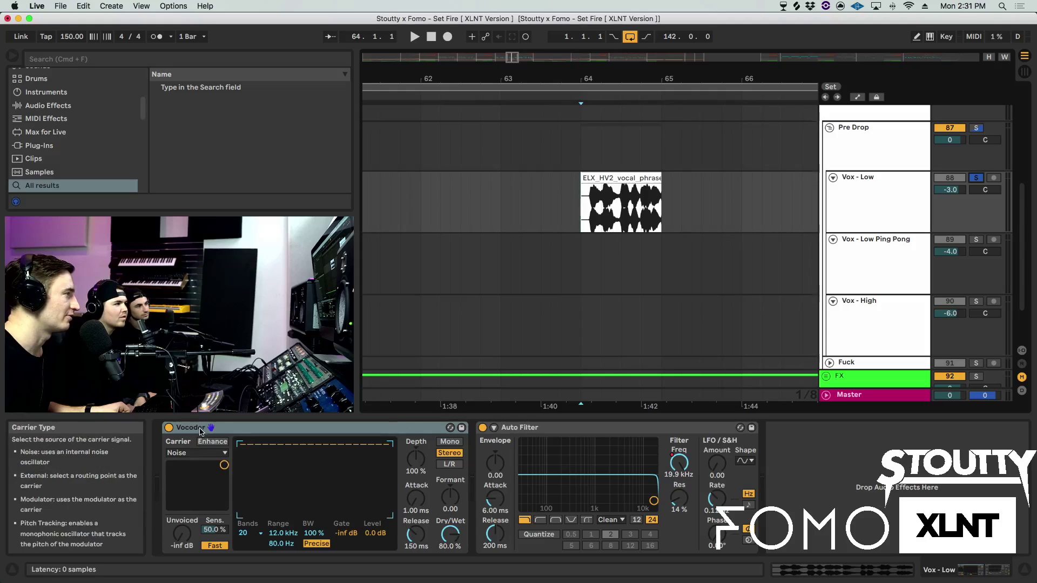
- View the carrier types of the Vocoder on Vox - Low, keep Noise and audition the vocal clip
left_click(195, 454)
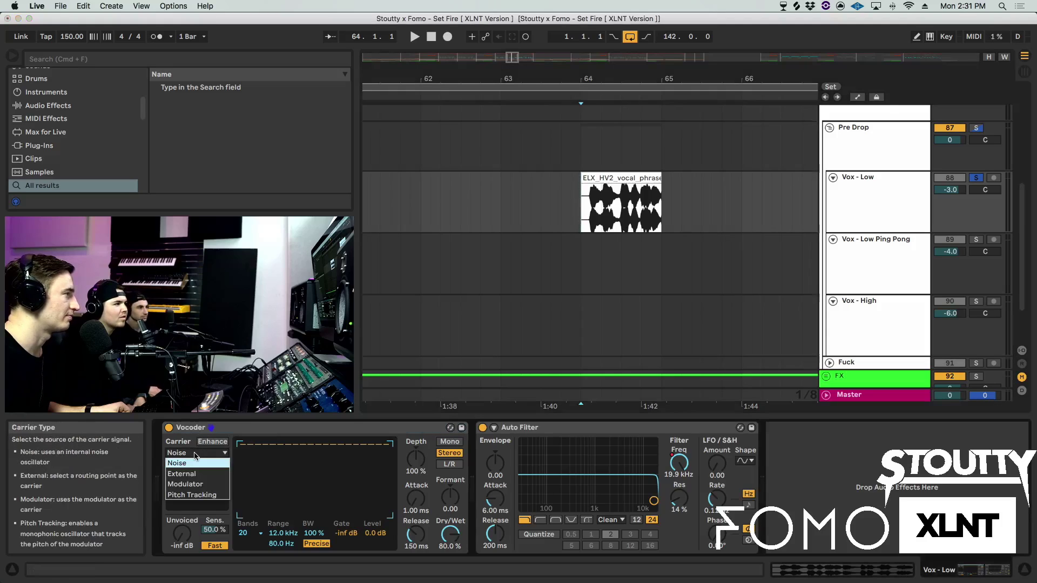
left_click(191, 464)
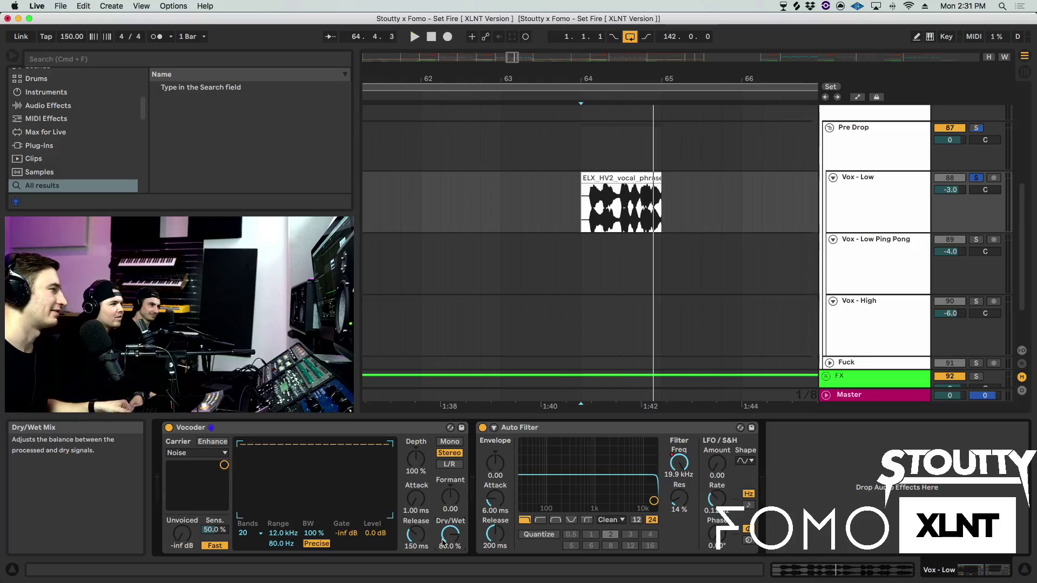
key("space")
key("space")
- Unsolo Vox - Low and play the full mix from 72.1.1 into the Break
mouse_move(635, 81)
left_mouse_down()
mouse_move(635, 65)
mouse_move(633, 93)
left_mouse_up()
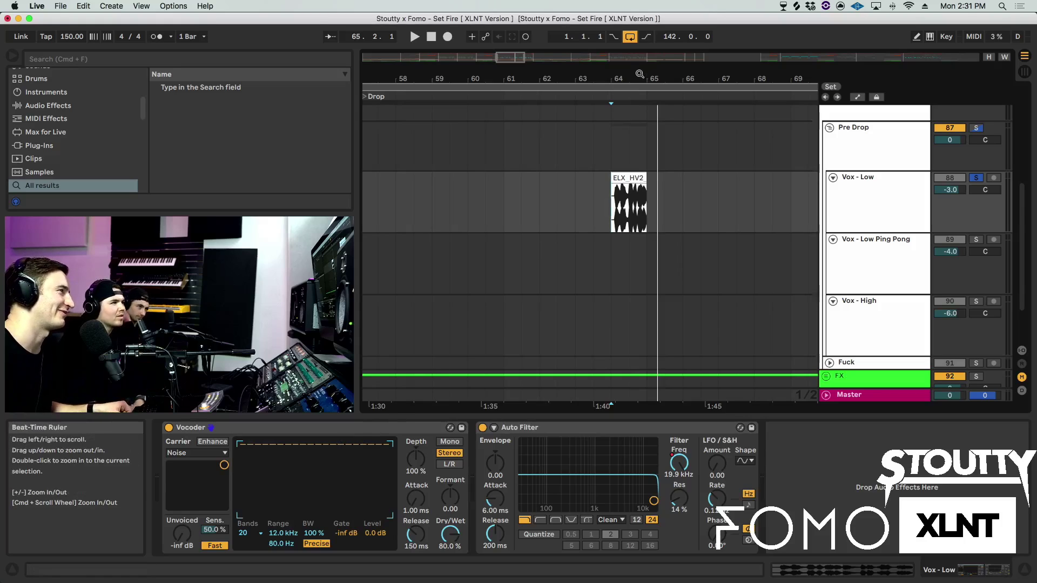
scroll(640, 145, "down", 3)
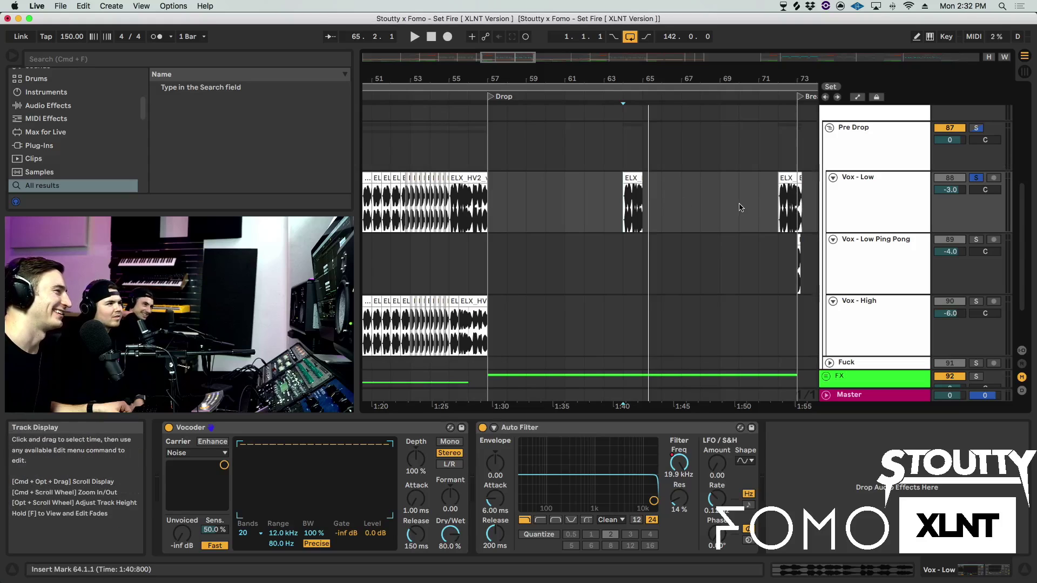
left_click(976, 177)
left_click_drag(725, 81, 725, 123)
scroll(725, 123, "right", 5)
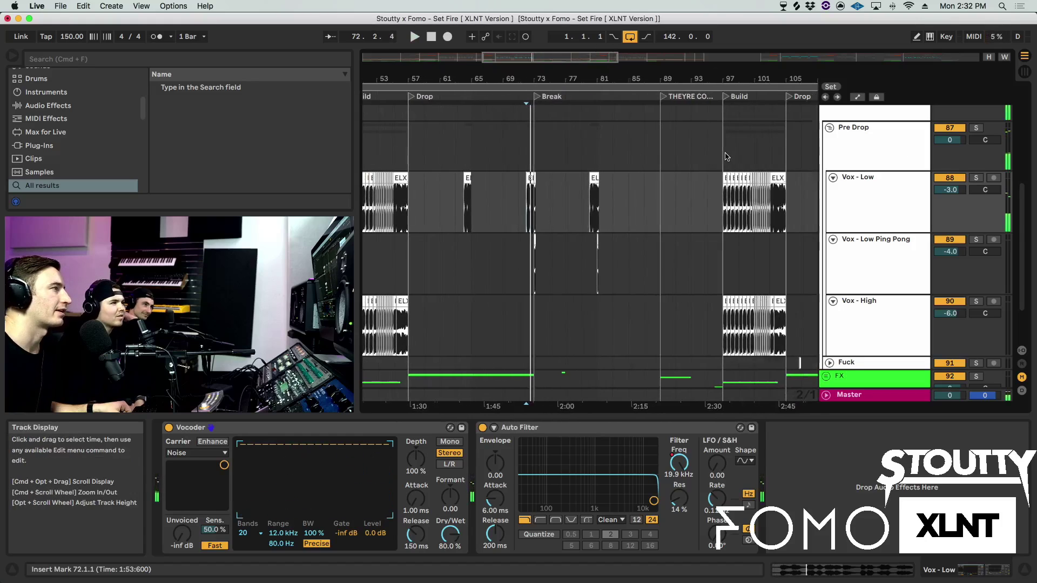
- Fold the Vox Grp and place the insert marker at 81.1.1 on the BREAK SHIT group
scroll(725, 162, "up", 5)
left_click(841, 252)
left_click(827, 243)
left_click(604, 270)
scroll(692, 239, "right", 2)
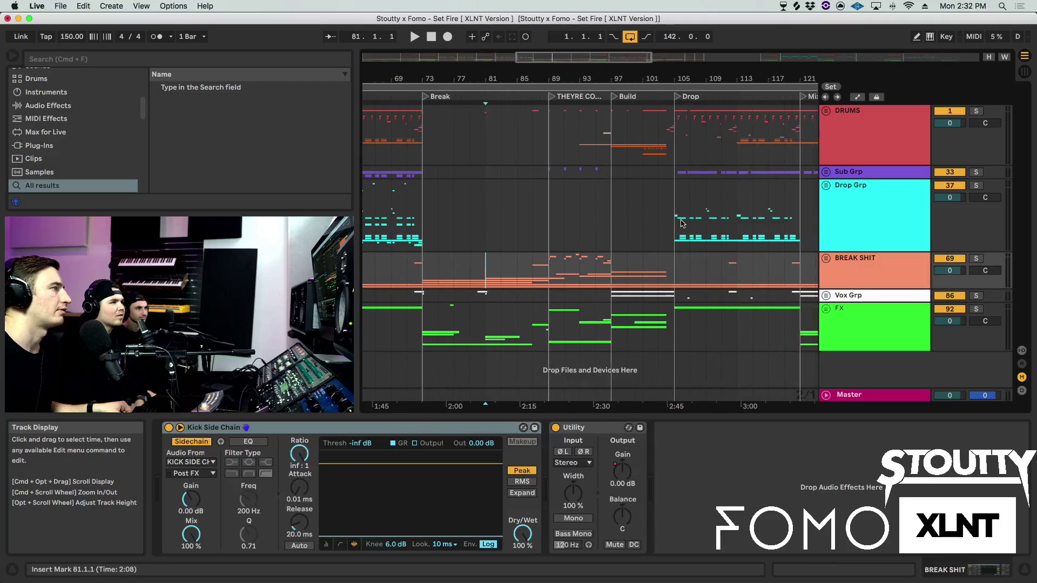
- Play the full mix from the second drop at 105.1.1
left_click(682, 223)
key("space")
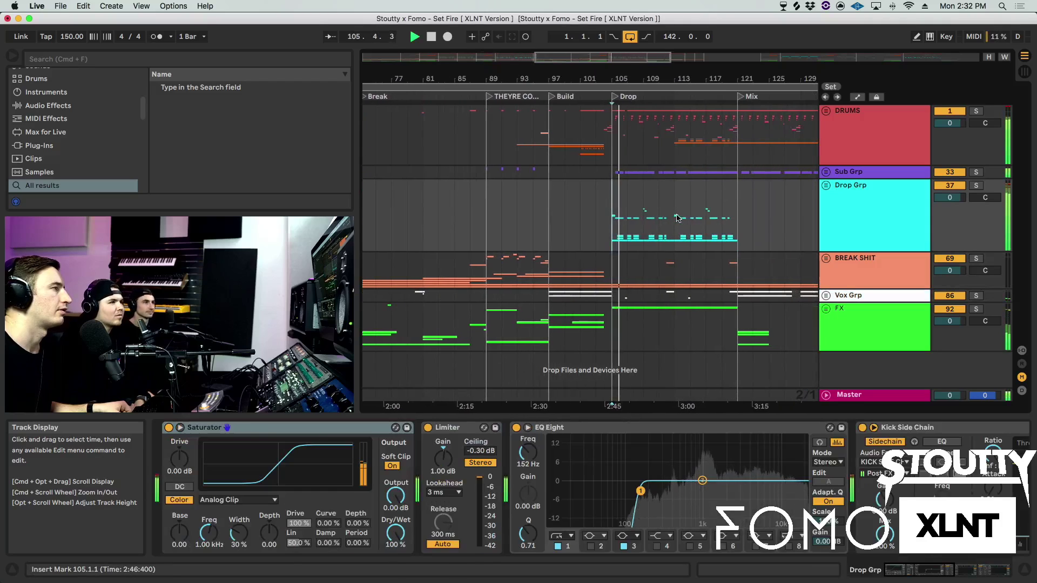
left_click_drag(621, 80, 620, 154)
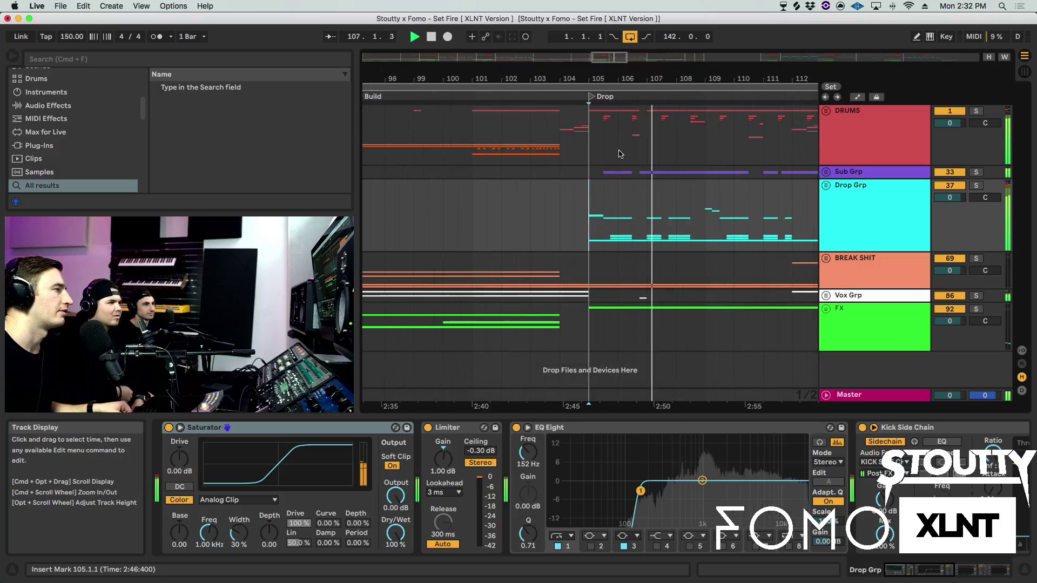
- Unfold the Drop Grp and collapse the Lead 3 - Gattling and Lead 3 - Gattling 2 tracks
left_click(823, 179)
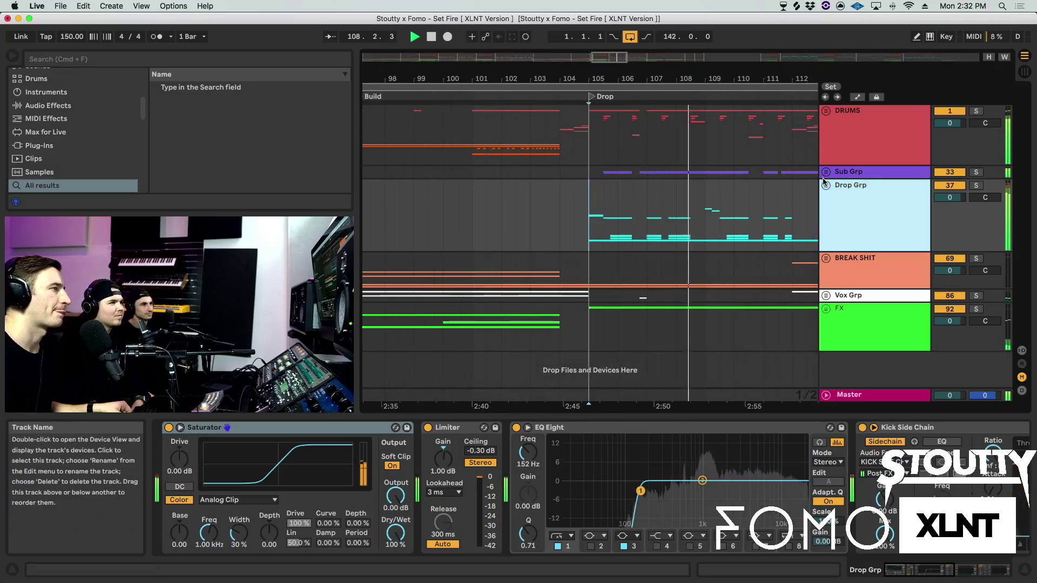
left_click(825, 184)
scroll(755, 204, "down", 10)
scroll(754, 203, "down", 5)
left_click(772, 205)
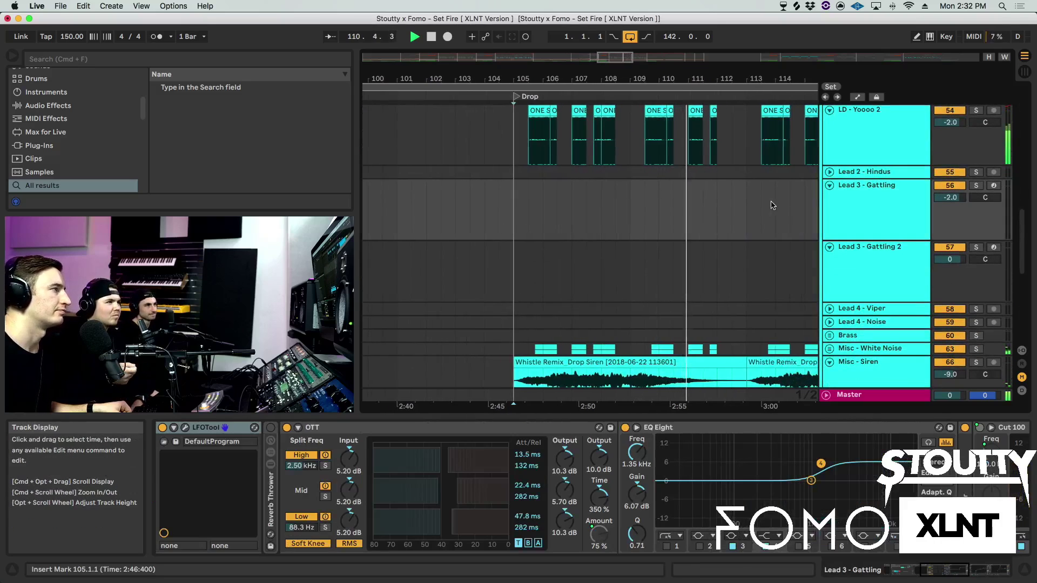
left_click(823, 192)
left_click(830, 185)
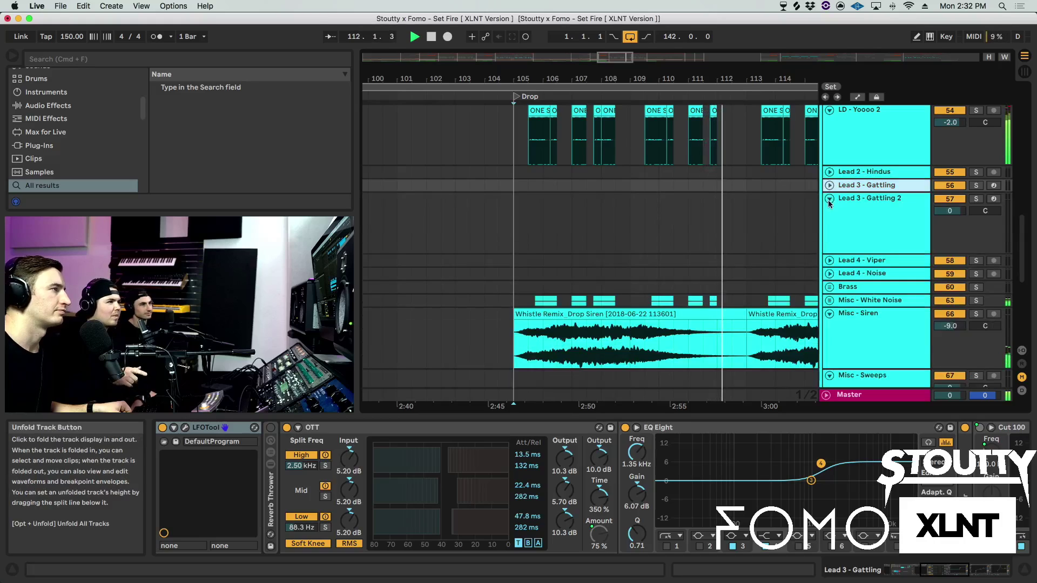
left_click(830, 200)
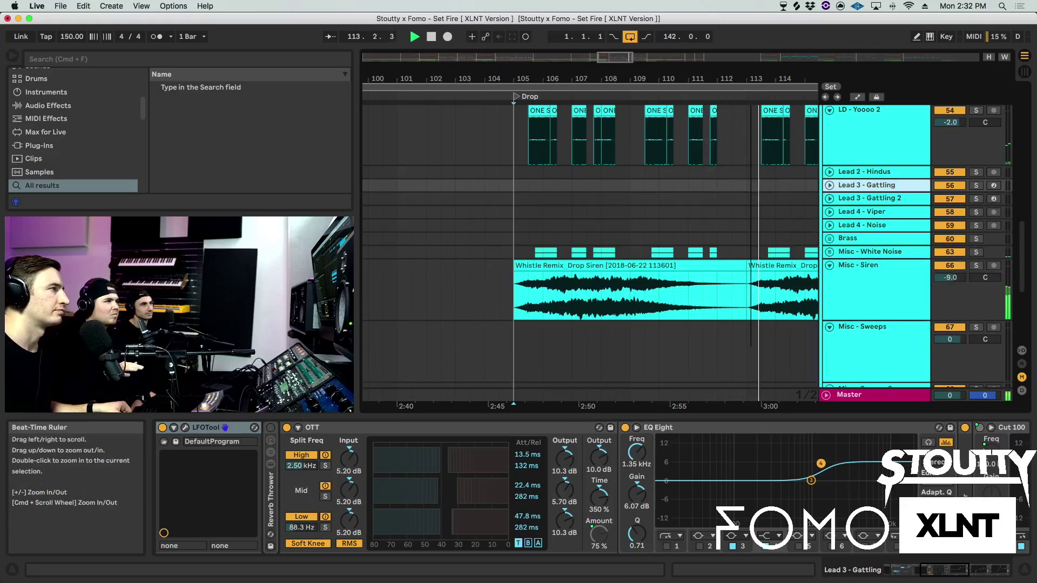
- Show the device chain of the LD - Yoooo 2 track while the second drop plays
scroll(750, 167, "down", 3)
scroll(751, 167, "right", 3)
scroll(745, 171, "up", 3)
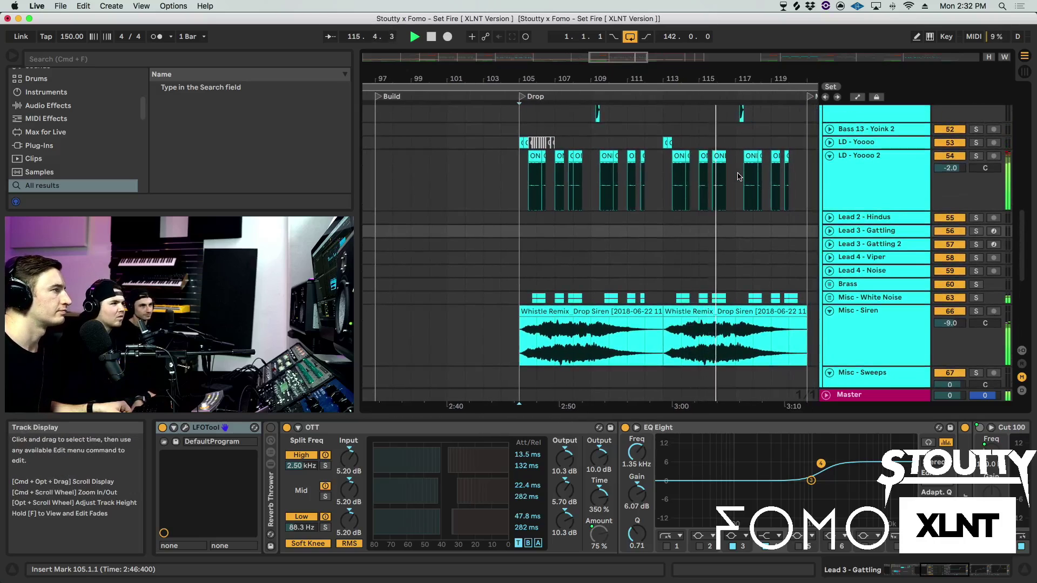
left_click(895, 179)
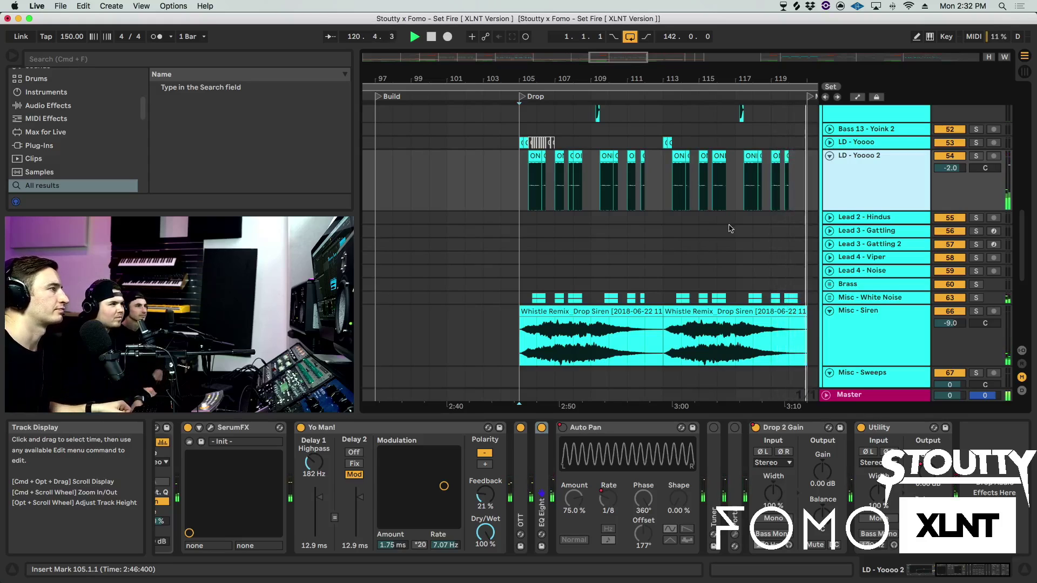
- Stop playback and zoom in on the first ONE SHOT 35 clips of LD - Yoooo 2 at bar 105
left_click_drag(519, 75, 521, 77)
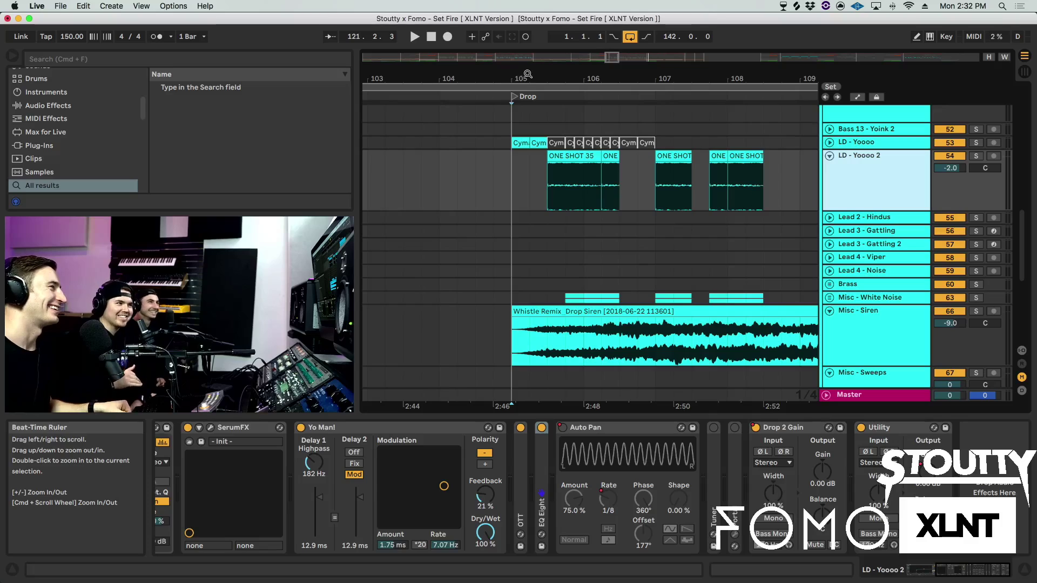
left_click_drag(604, 77, 605, 80)
scroll(621, 184, "left", 3)
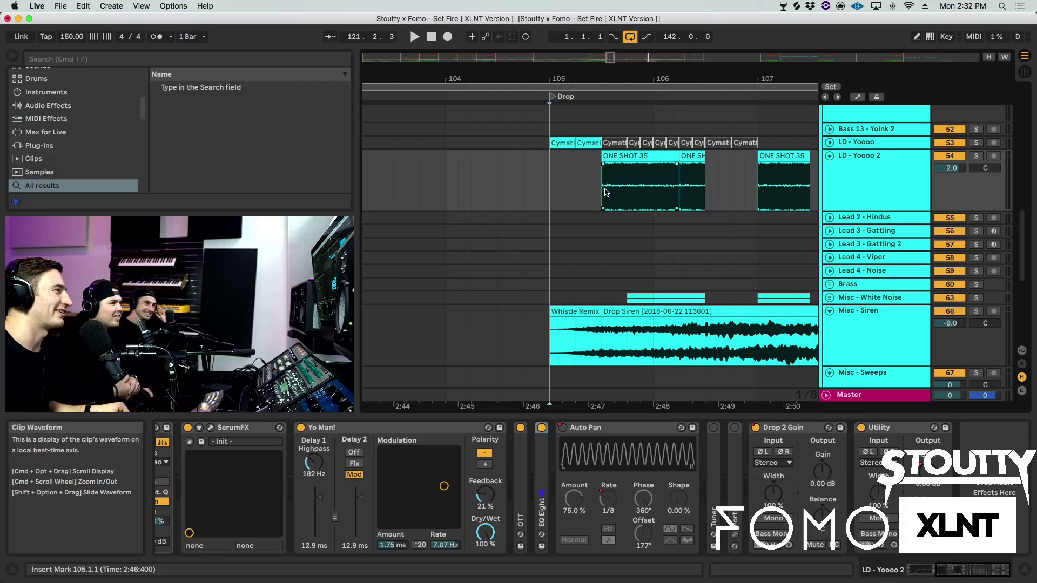
left_click(869, 171)
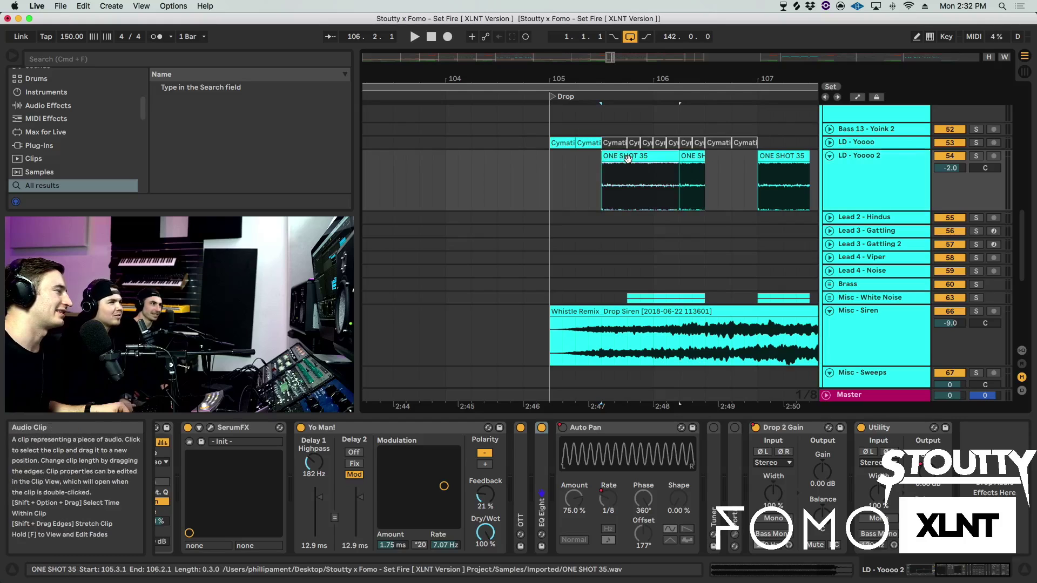
- Look through the bass tracks of the Drop Grp for clips at the start of the second drop
scroll(615, 162, "up", 4)
left_click(607, 167)
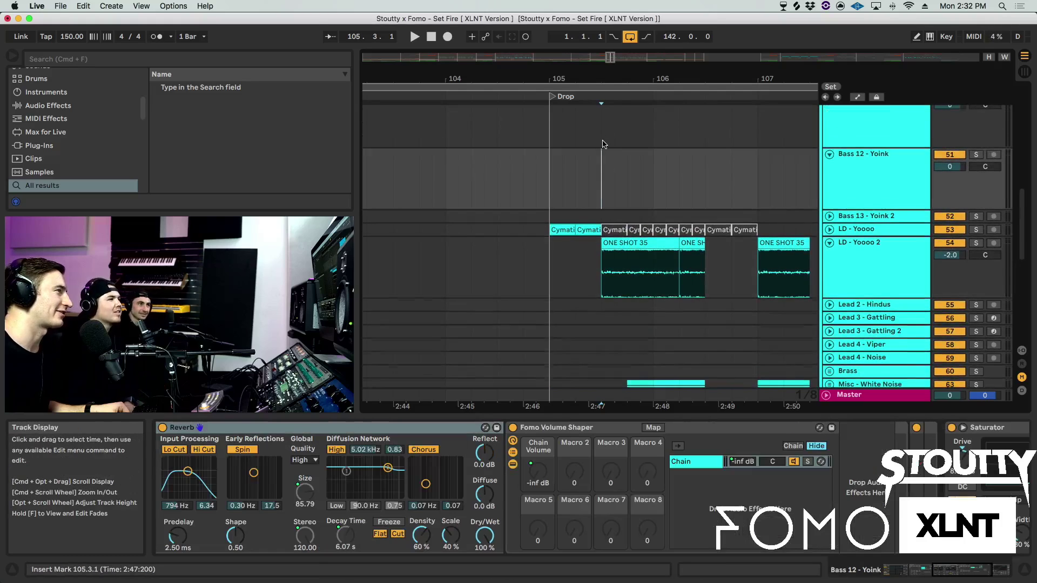
scroll(605, 145, "up", 6)
left_click(628, 189)
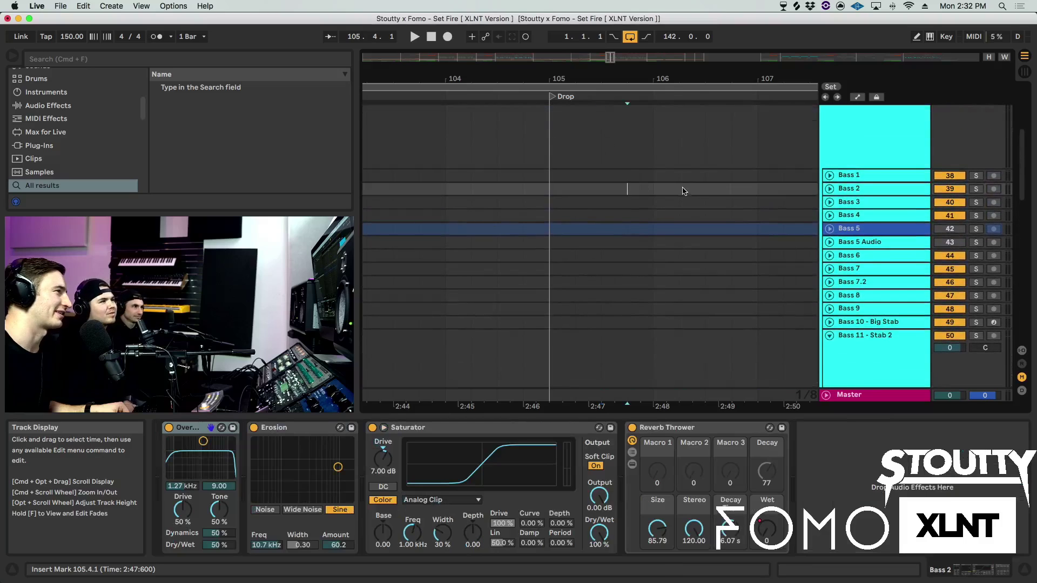
scroll(614, 172, "down", 8)
scroll(614, 173, "up", 10)
scroll(614, 172, "down", 12)
scroll(614, 172, "down", 1)
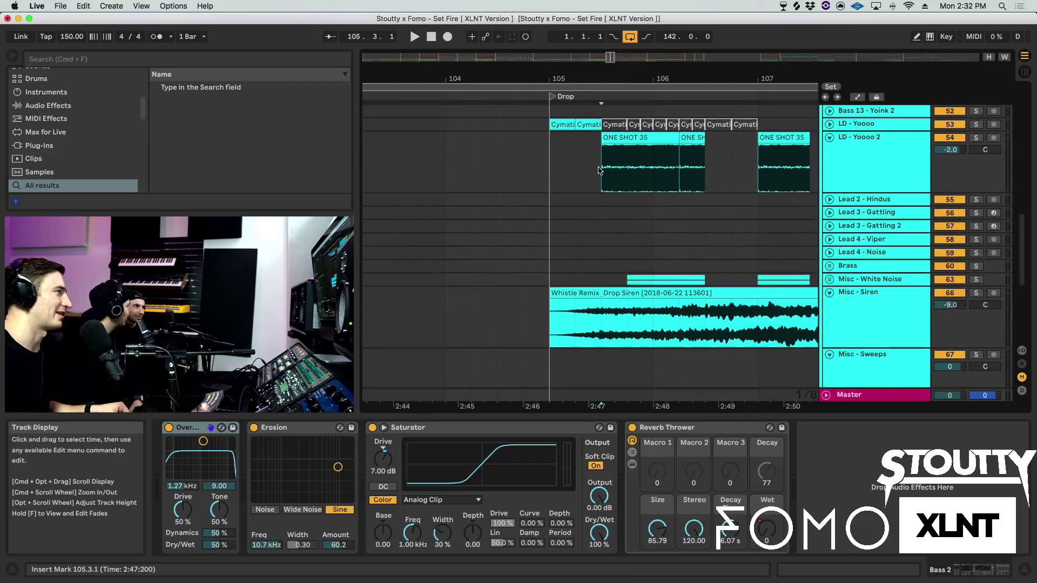
- Solo the LD - Yoooo 2 track and audition its one-shot from 105.3.1
left_click(616, 168)
left_click_drag(623, 71, 632, 54)
left_click(976, 137)
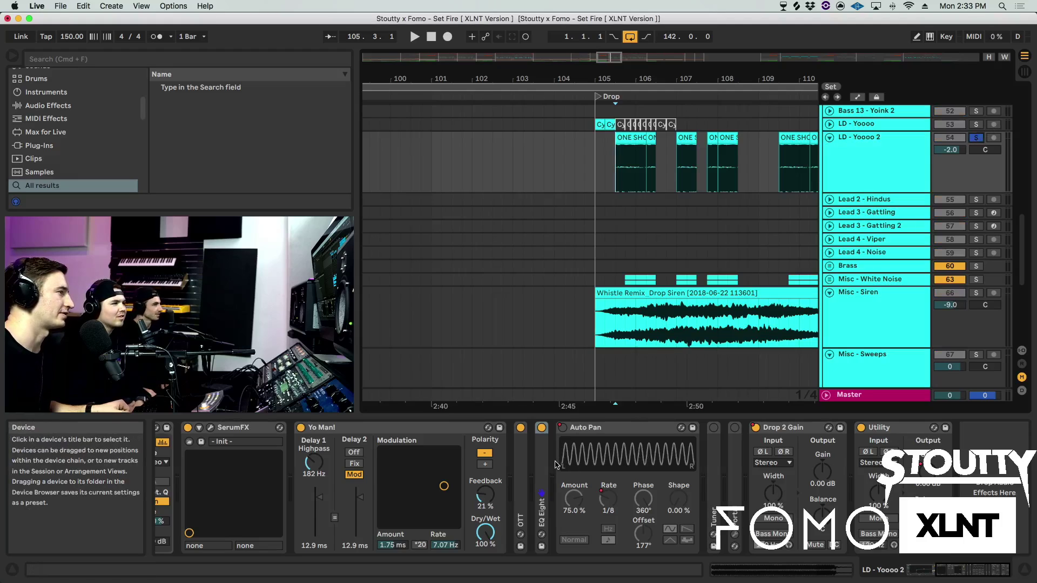
key("space")
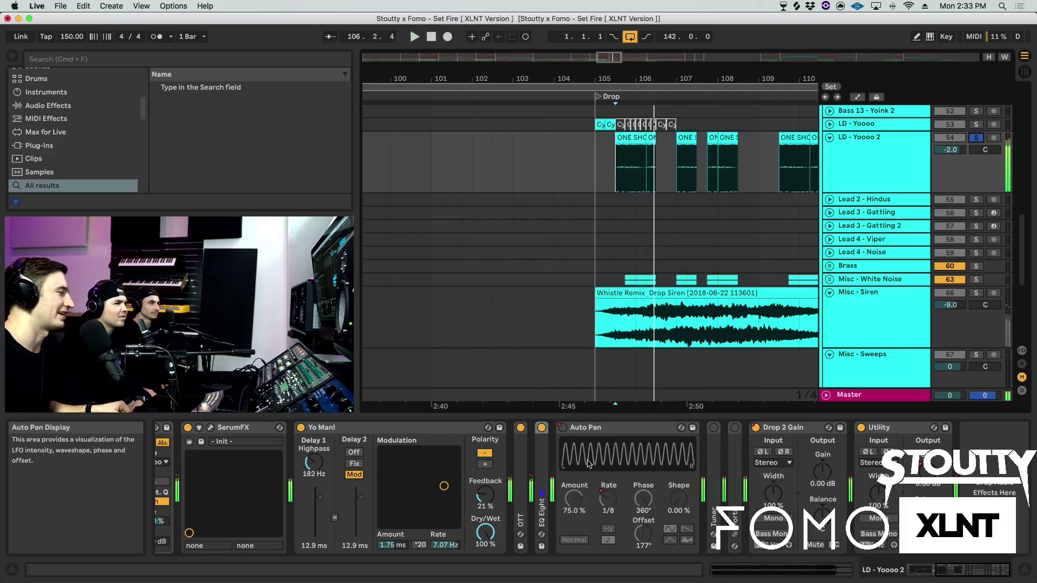
- Check the SerumFX and Yo Man! devices on LD - Yoooo 2, clear the solo and fold the Drop Grp
scroll(621, 468, "left", 5)
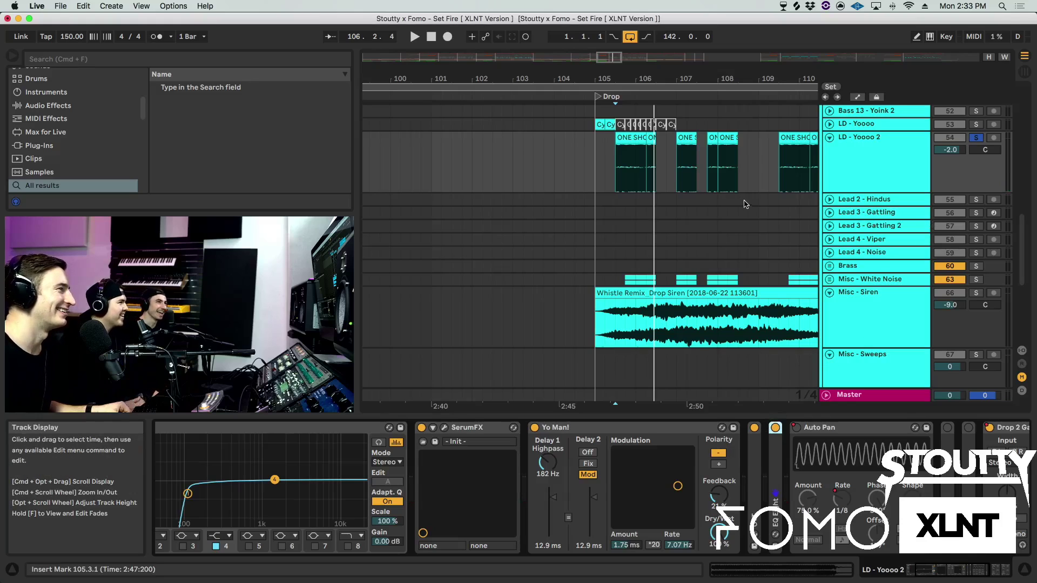
scroll(740, 199, "down", 3)
left_click_drag(715, 82, 715, 68)
scroll(900, 227, "up", 10)
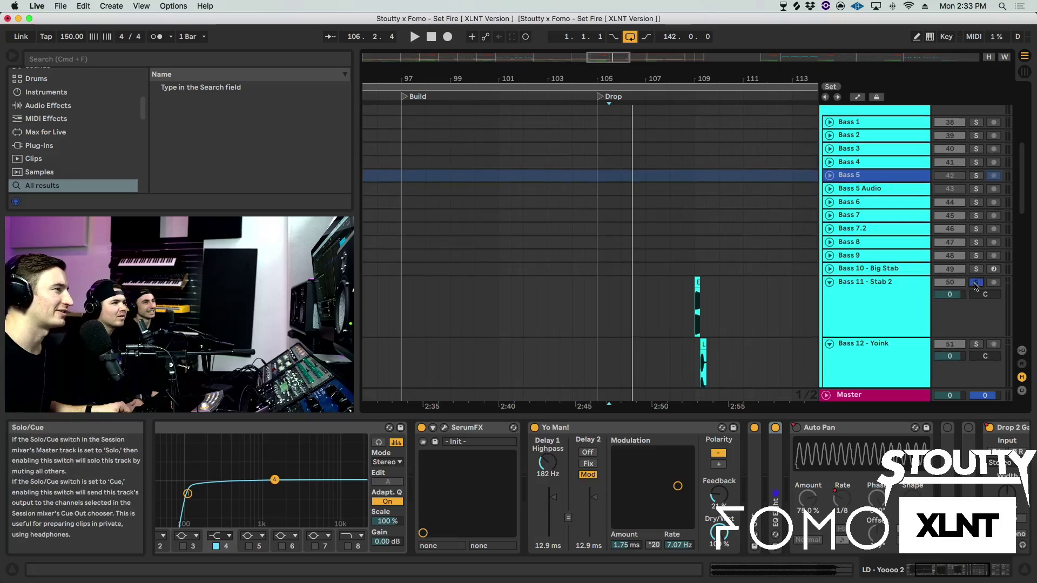
scroll(711, 210, "up", 5)
scroll(756, 213, "up", 4)
left_click(827, 186)
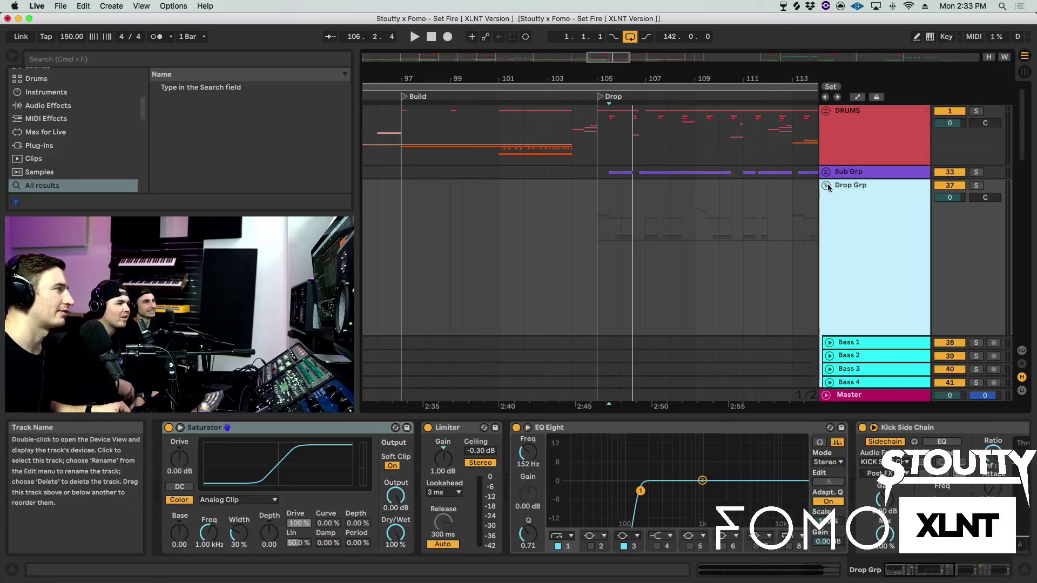
left_click(827, 183)
- Look over the arrangement around the second drop and place the insert marker at 87.1.1, just before THEYRE COMING
scroll(699, 129, "right", 6)
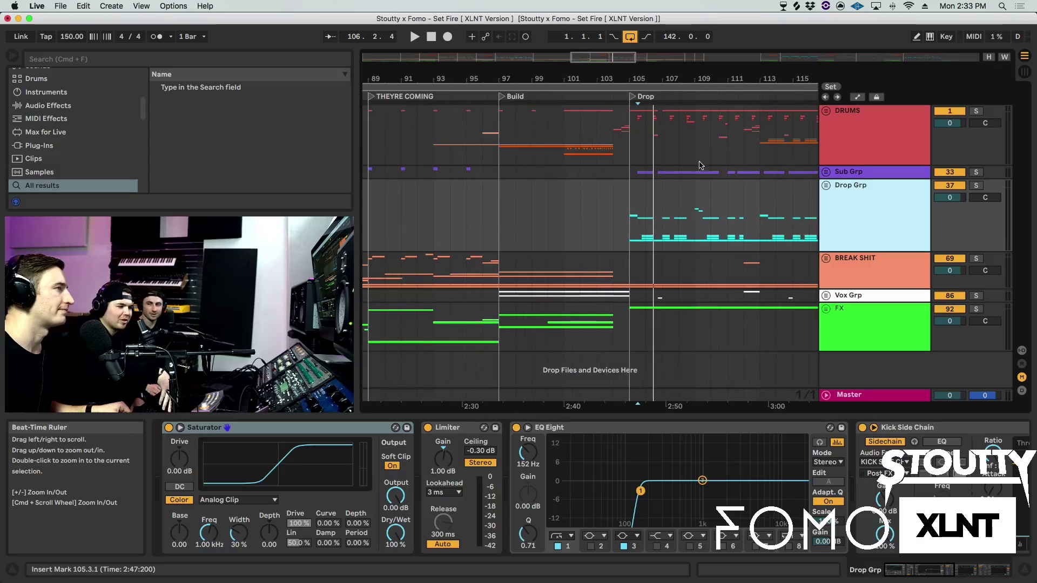
scroll(716, 160, "right", 4)
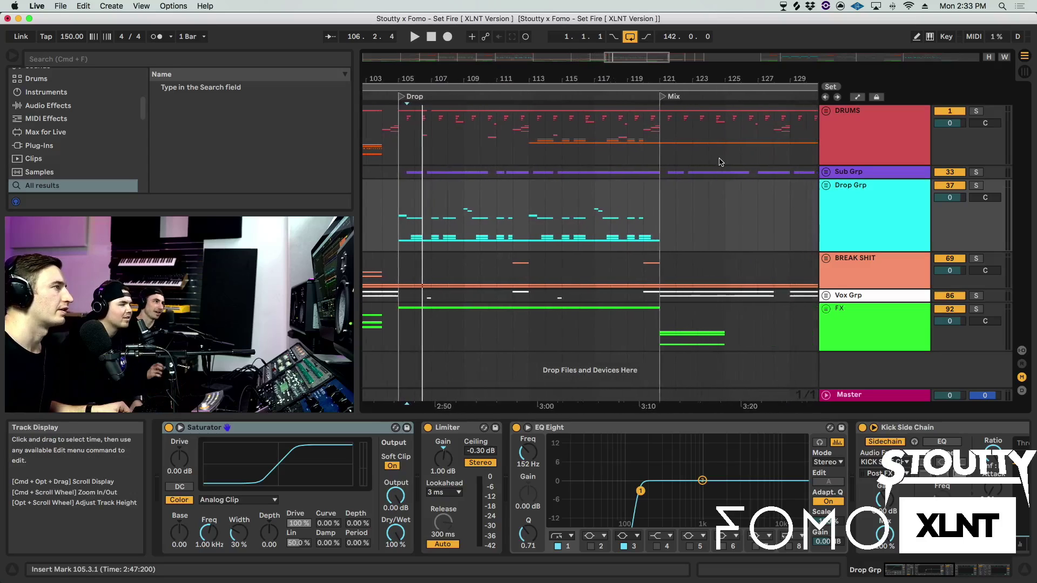
scroll(707, 79, "down", 5)
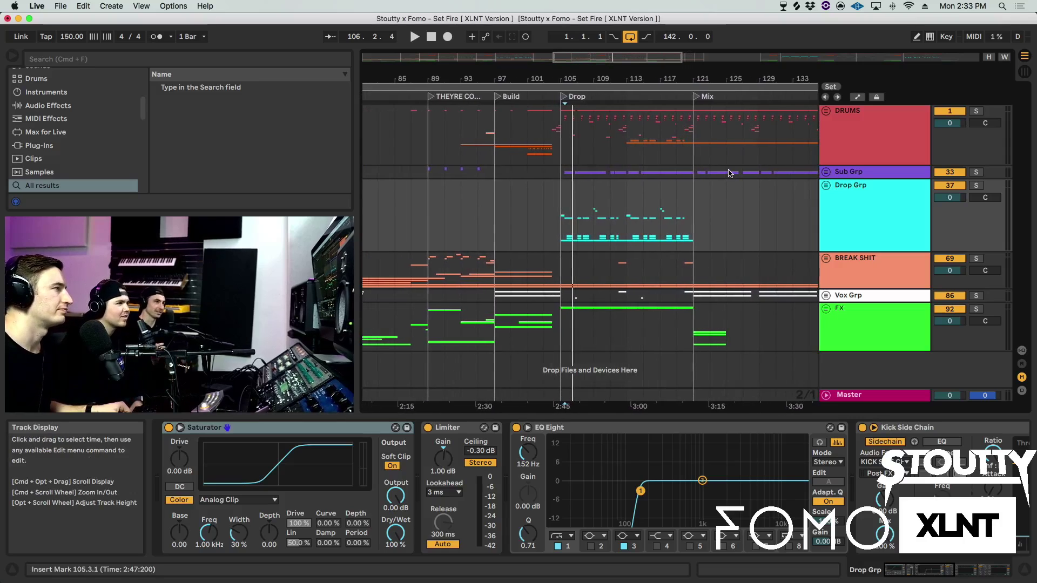
scroll(696, 248, "left", 6)
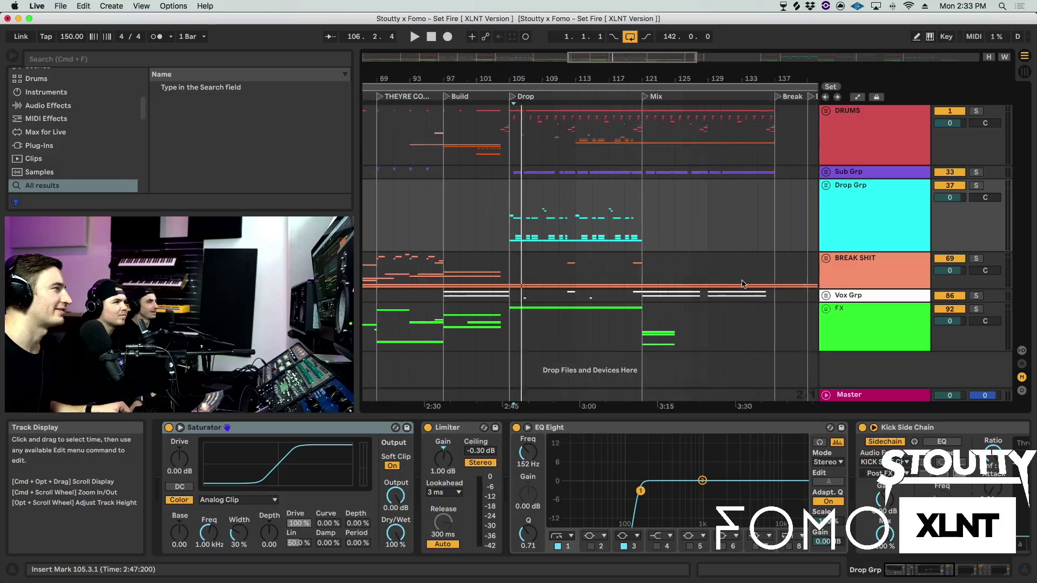
scroll(697, 248, "left", 5)
left_click(640, 97)
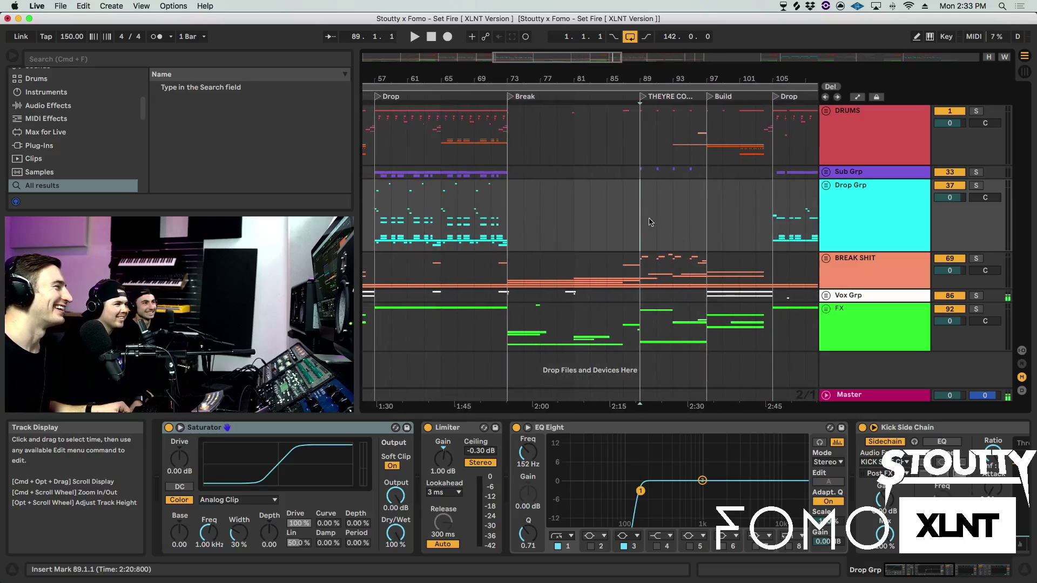
mouse_move(633, 69)
left_mouse_down()
mouse_move(629, 108)
mouse_move(645, 66)
left_mouse_up()
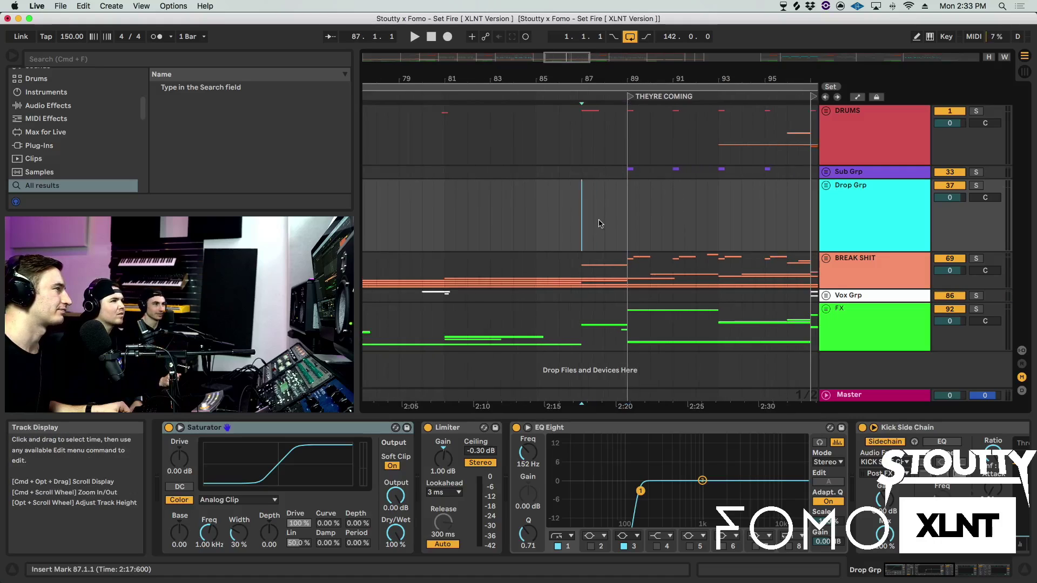
left_click_drag(618, 82, 617, 78)
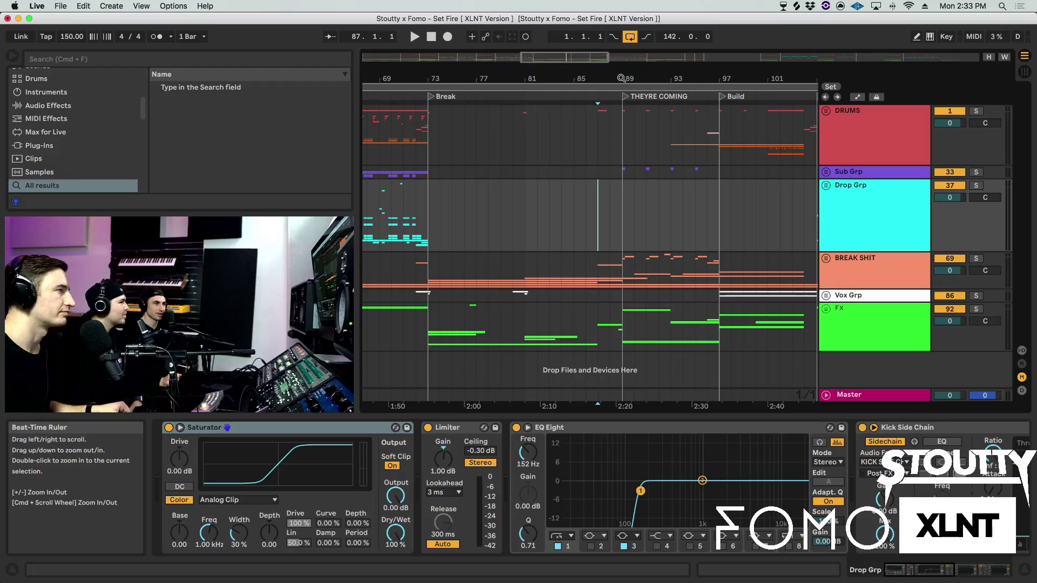
left_click_drag(721, 81, 721, 73)
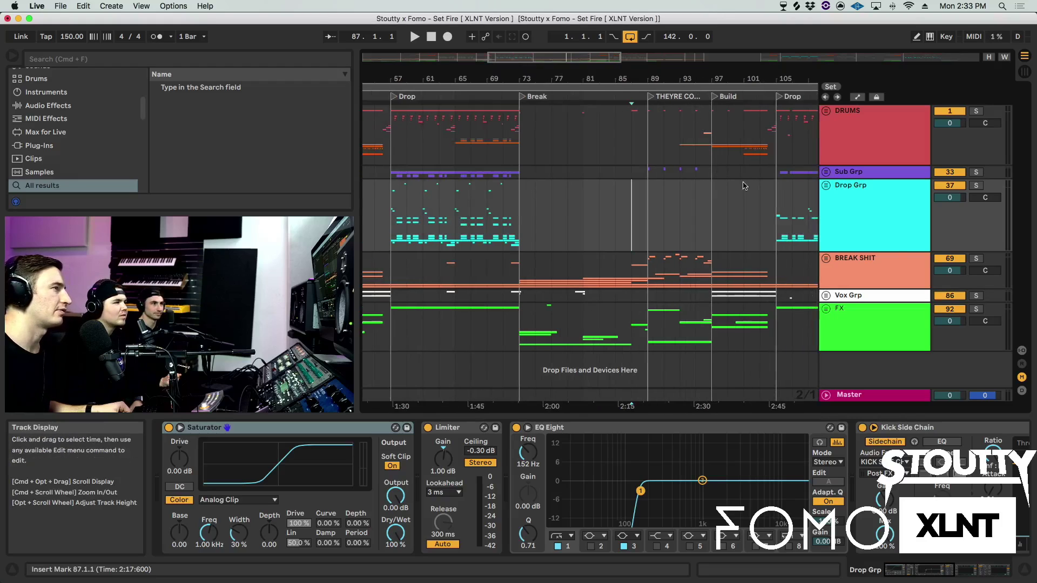
- Show the device chain on the Master track with its EQ Eight, Utility, Saturator and Limiter
left_click(866, 236)
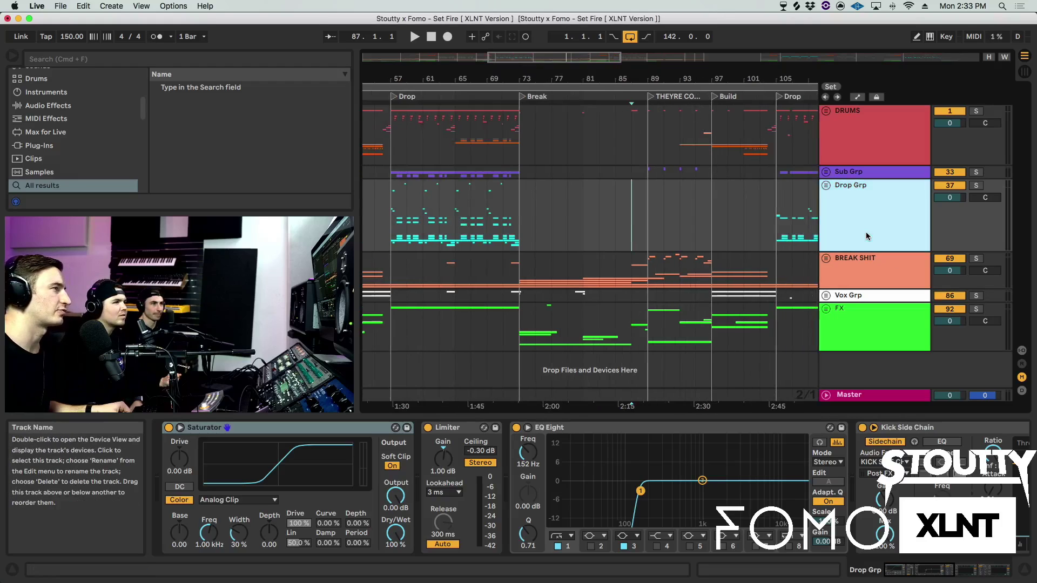
left_click(859, 396)
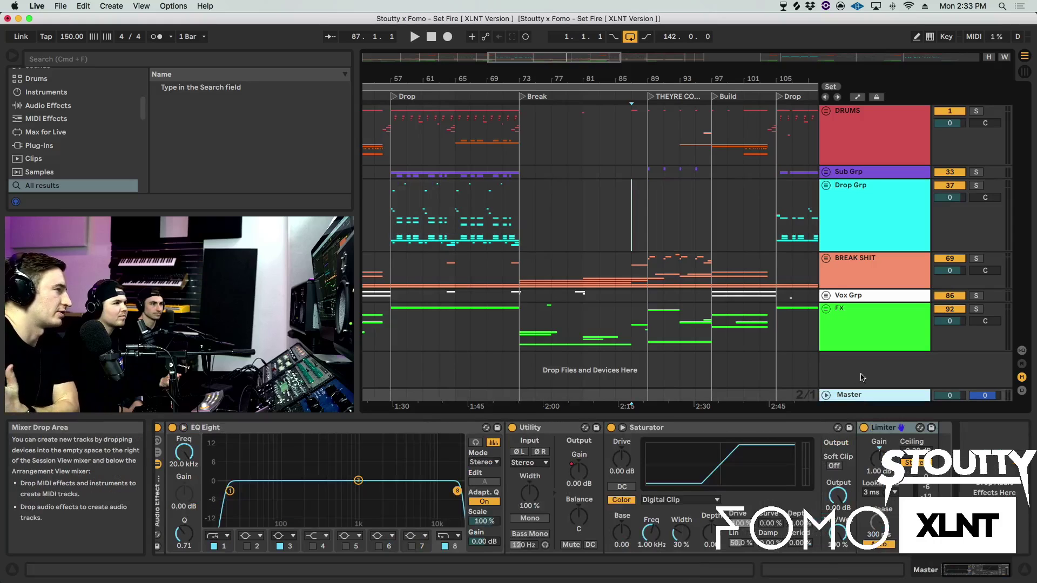
scroll(724, 188, "right", 5)
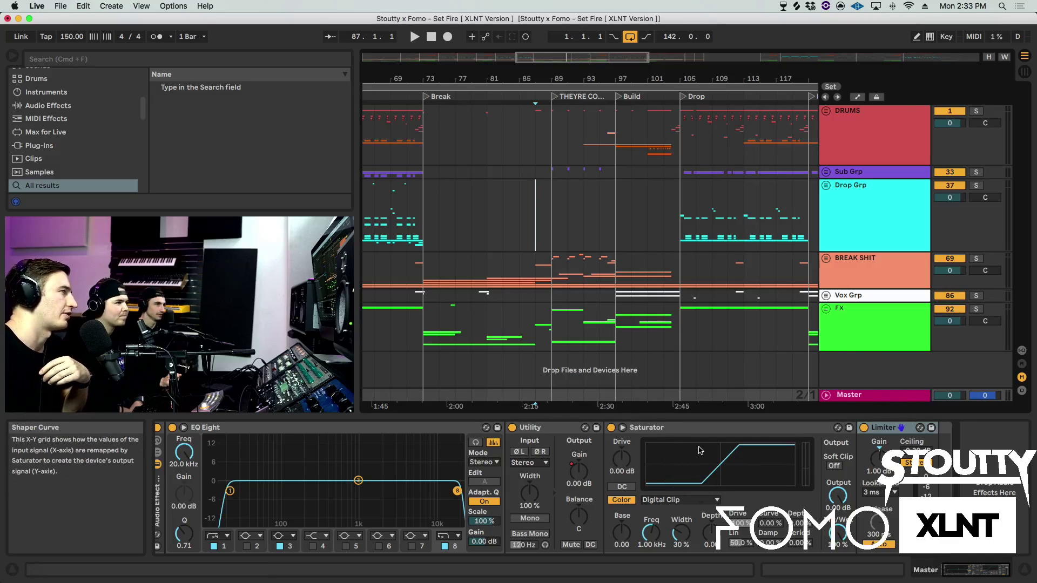
scroll(672, 281, "right", 1)
- Unfold the Drop Grp and examine the Auto Pan in the LD - Yoooo 2 device chain
left_click(836, 206)
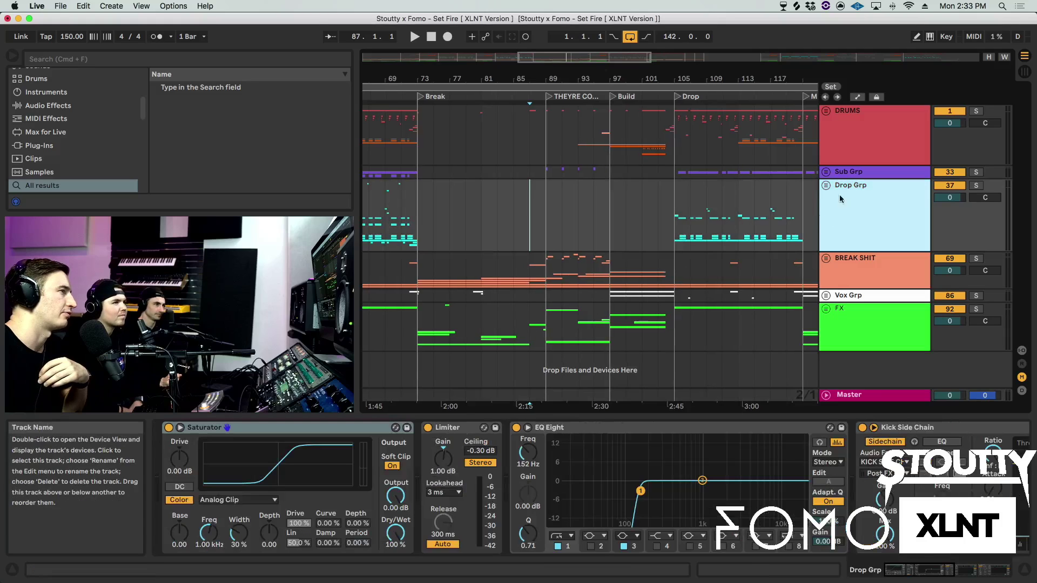
left_click(826, 186)
scroll(780, 215, "down", 6)
scroll(780, 216, "right", 3)
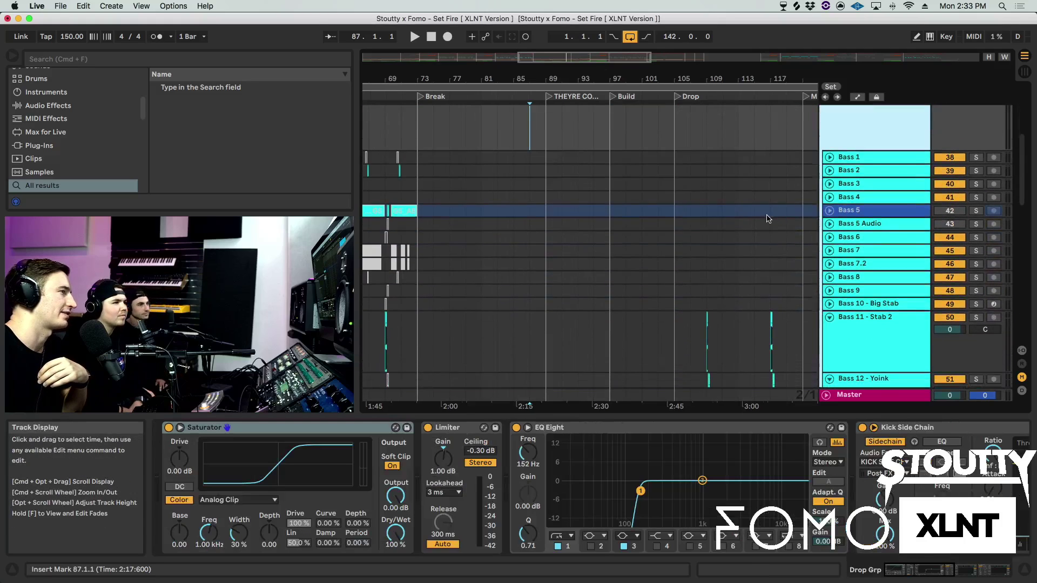
scroll(759, 219, "down", 5)
left_click(875, 281)
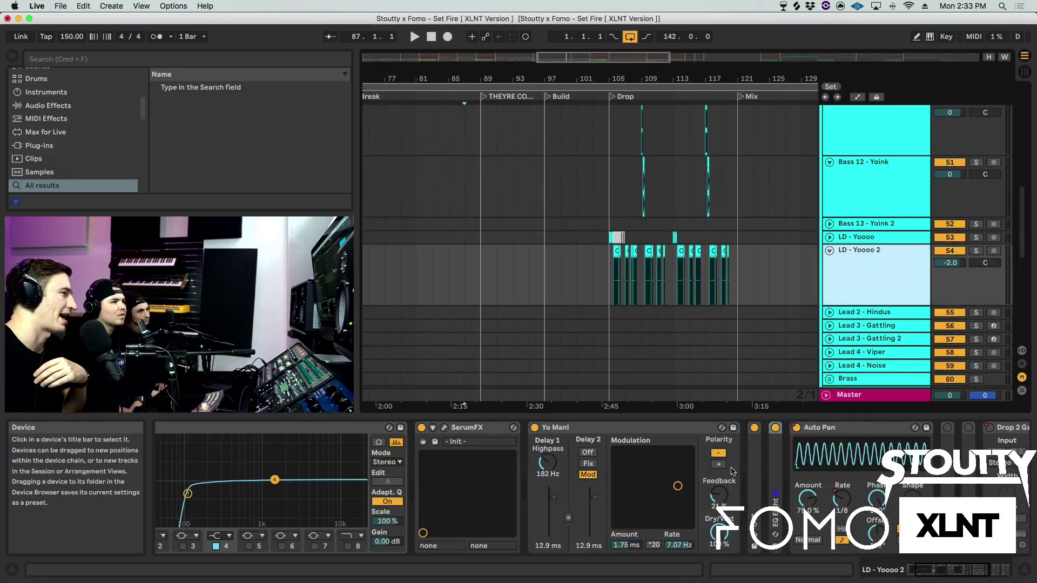
scroll(702, 486, "right", 5)
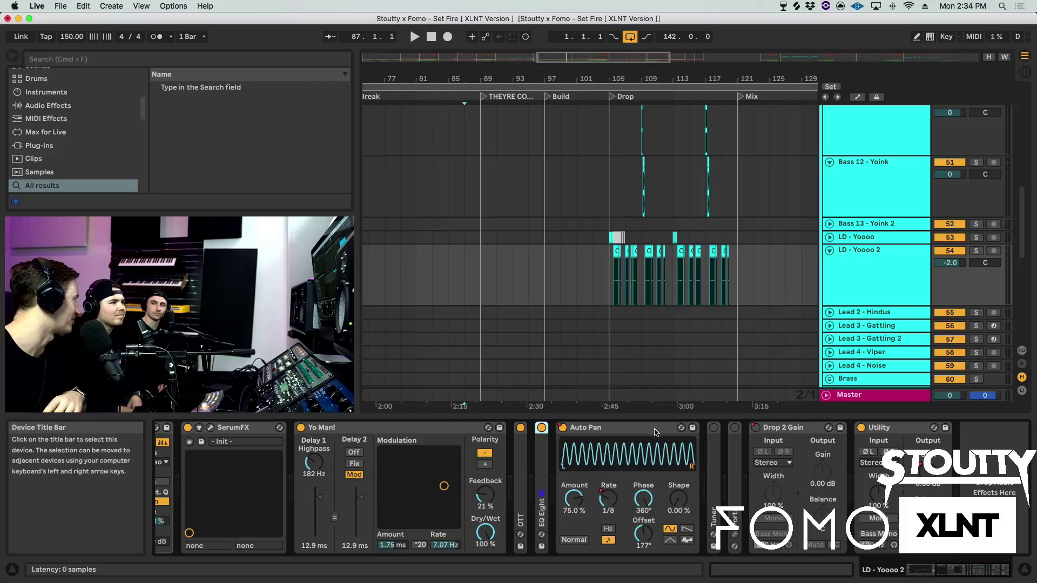
left_click(864, 281)
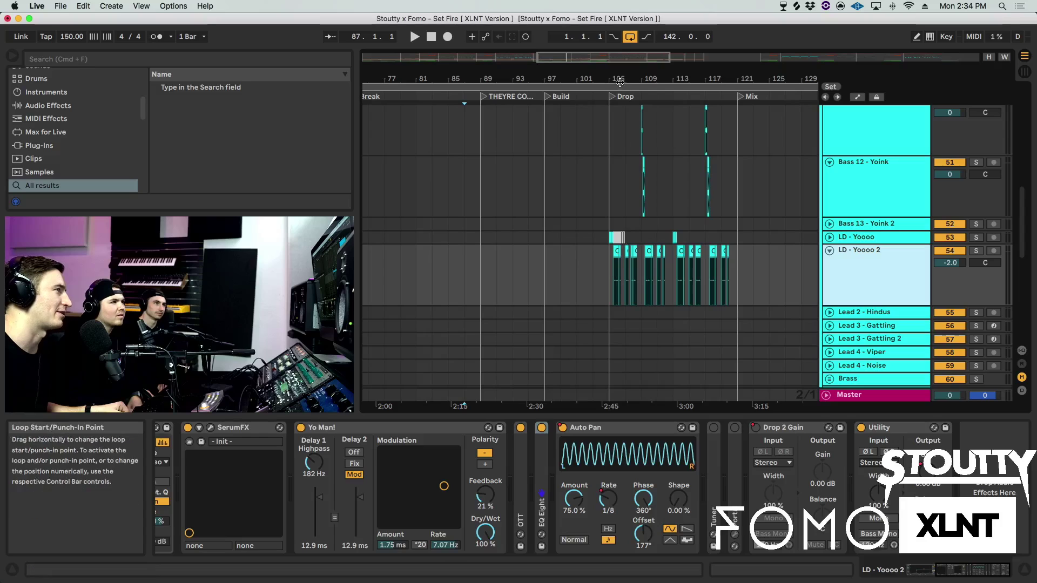
- Fold the Drop Grp so the arrangement shows only the group tracks around the second drop
scroll(615, 270, "up", 3, "ctrl")
scroll(891, 238, "up", 8)
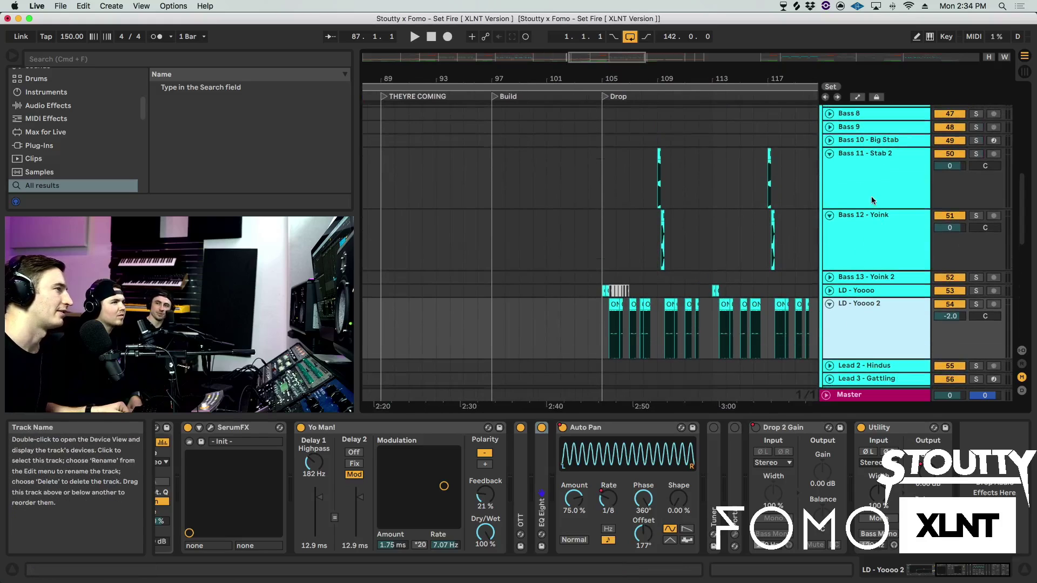
left_click(864, 203)
scroll(859, 210, "up", 5)
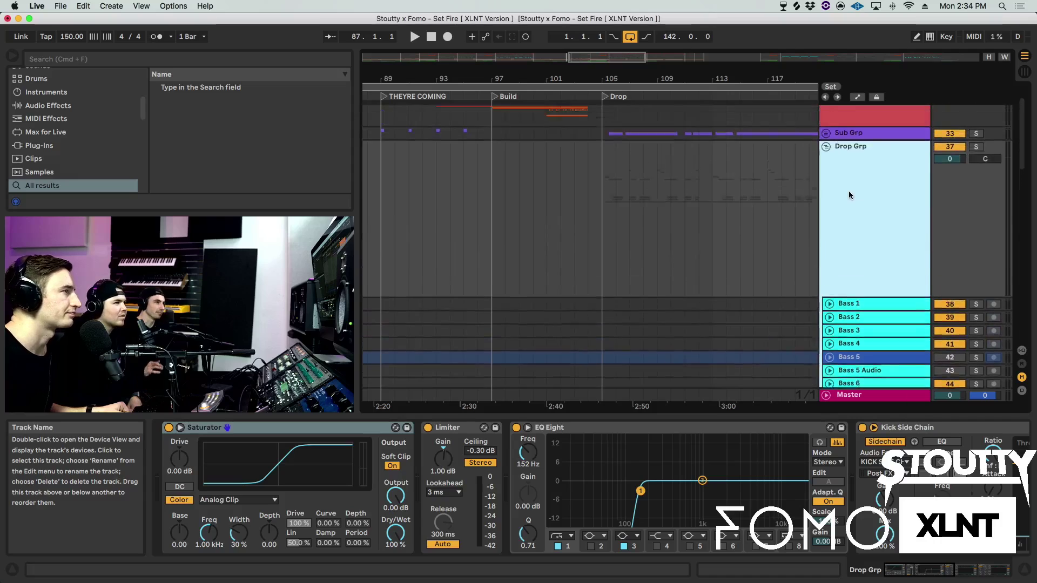
left_click(826, 189)
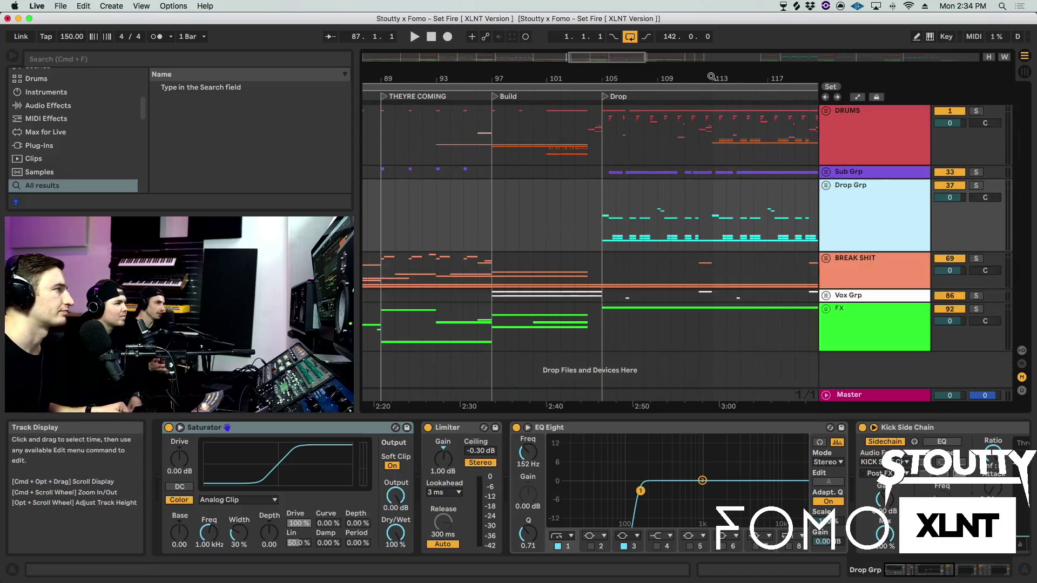
scroll(754, 175, "down", 3)
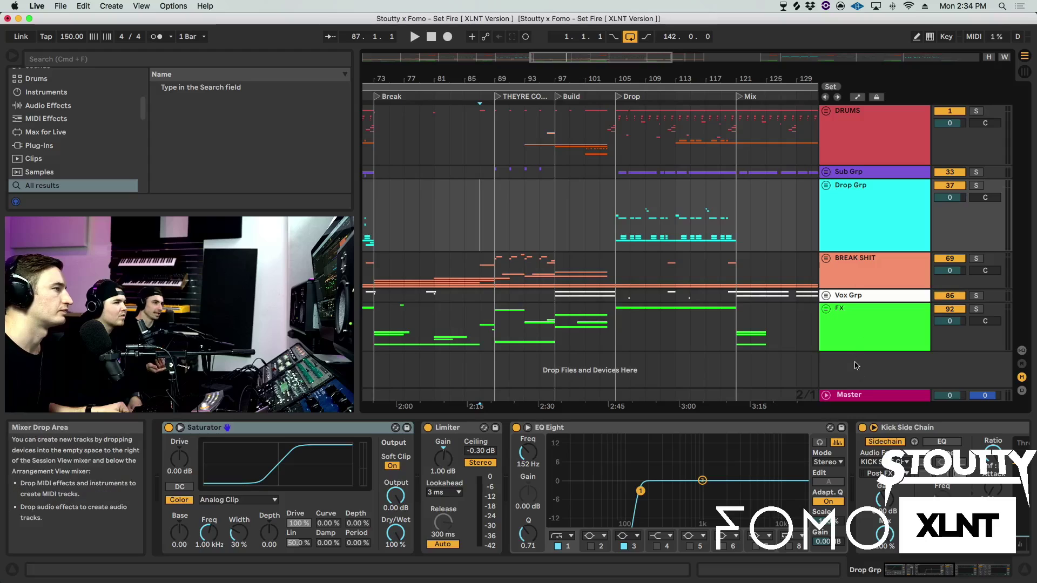
- Show the Master device chain and examine the EQ Eight low-cut and high-cut filters and the Saturator curve
left_click(860, 399)
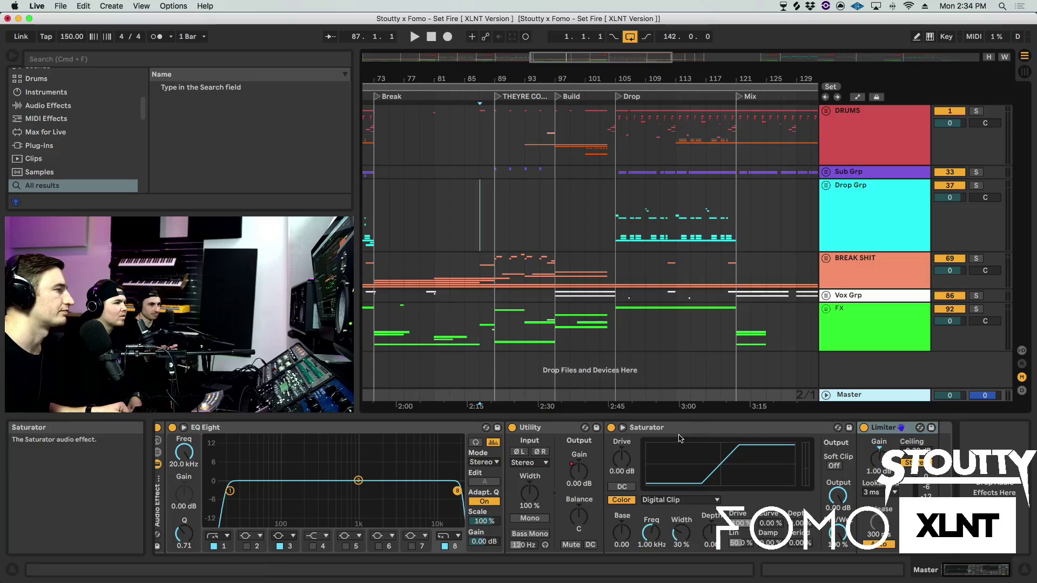
left_click(725, 464)
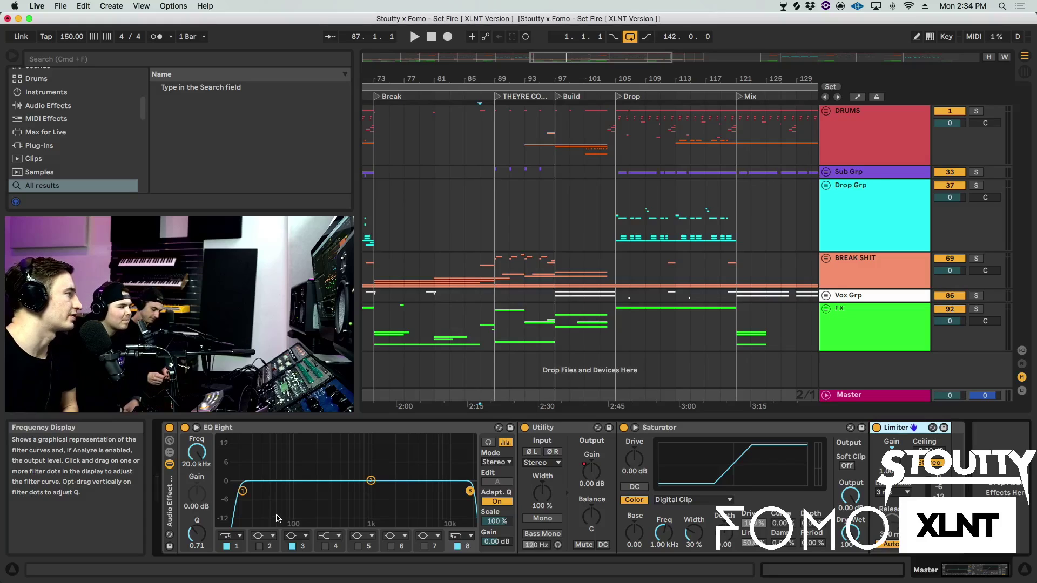
left_click(244, 492)
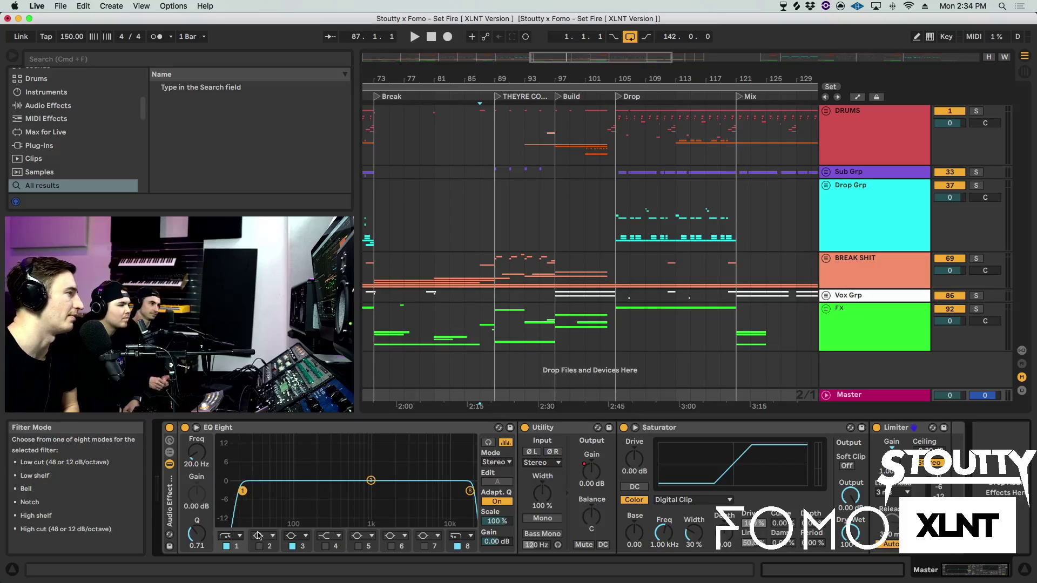
left_click(473, 548)
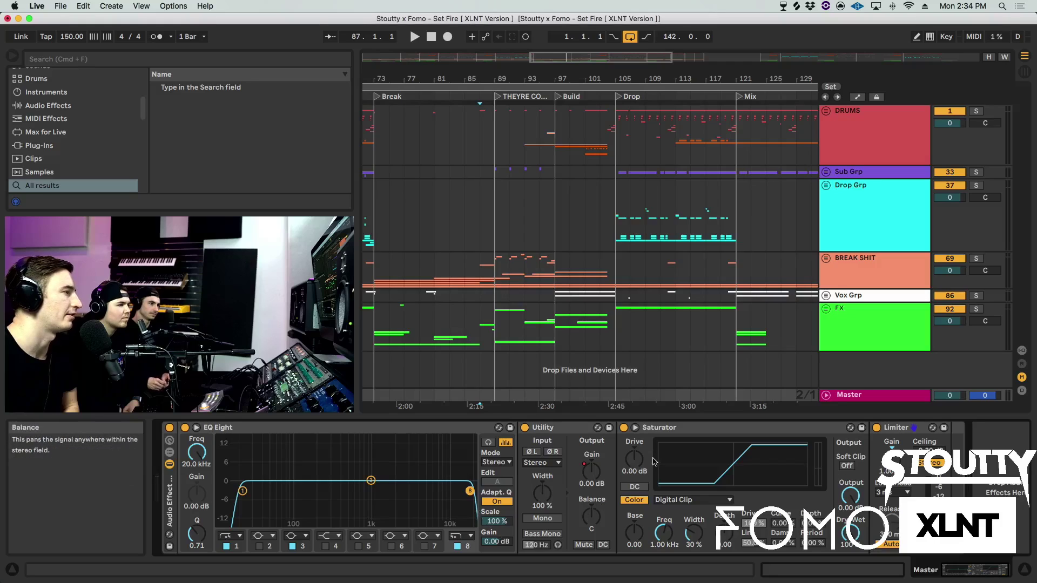
scroll(686, 451, "right", 2)
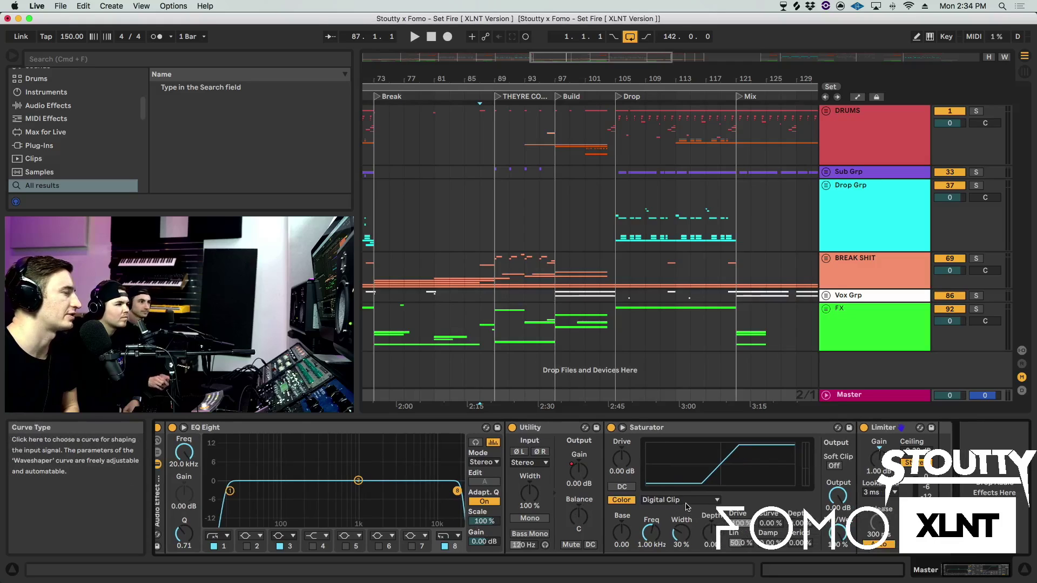
- Place the insert marker at 105.1.1 and compare the drop with the Master Saturator bypassed and re-enabled
left_click(617, 329)
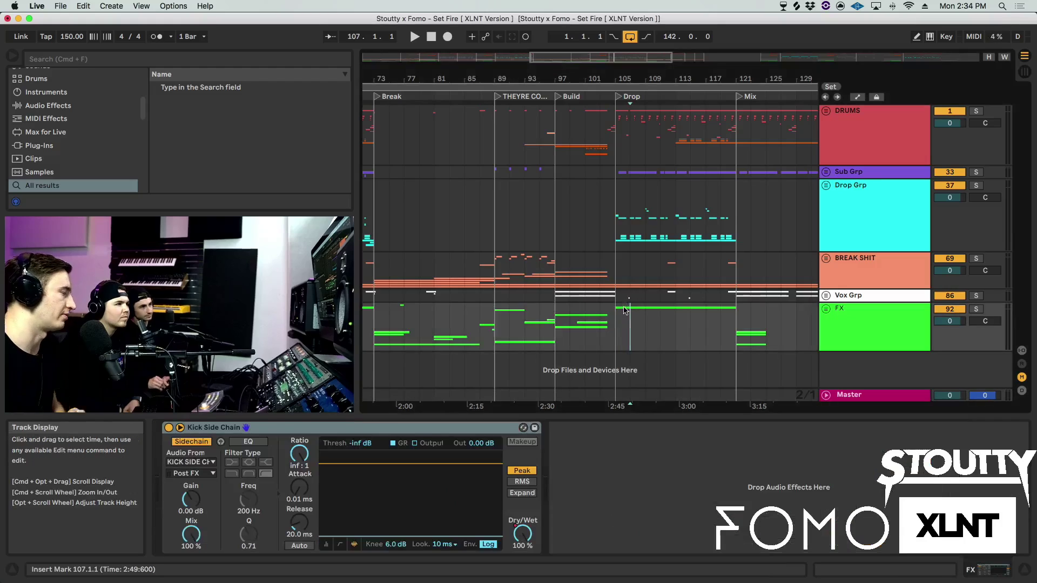
left_click(789, 395)
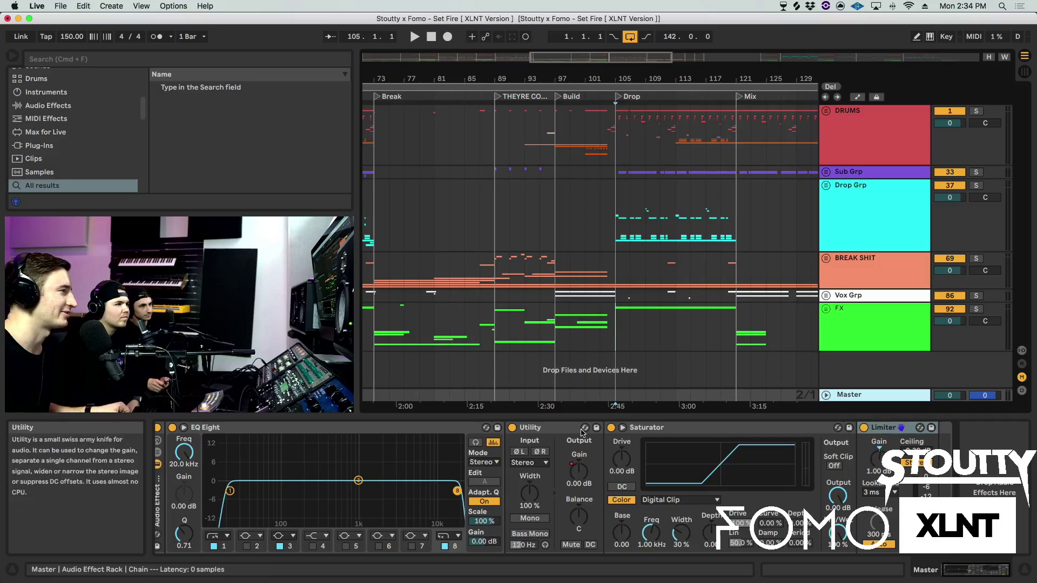
left_click(611, 428)
key("space")
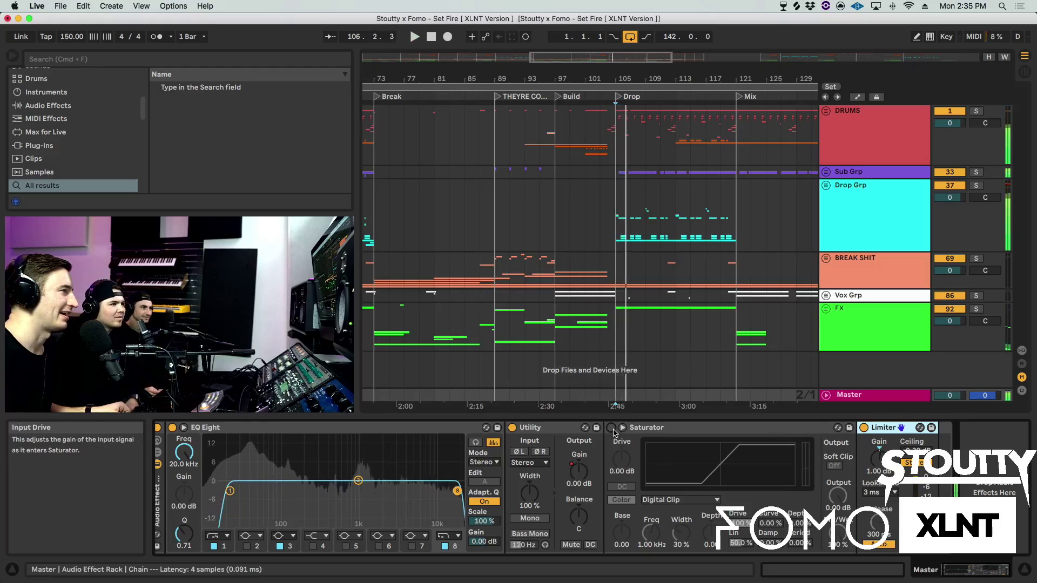
left_click(613, 427)
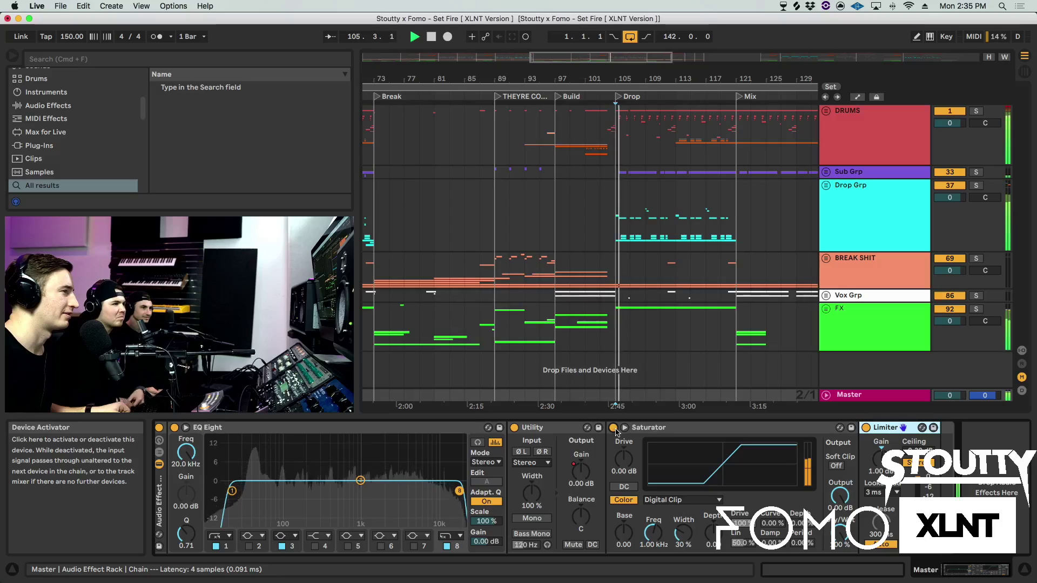
key("space")
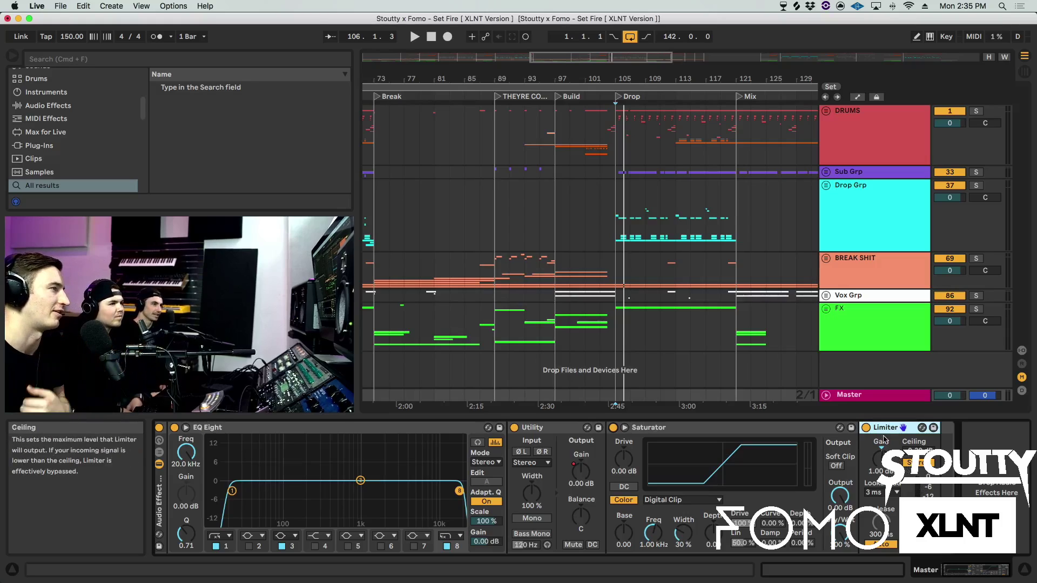
- Unfold the FX group, look over its Down, Up and Impact tracks, and fold it again
left_click(851, 394)
left_click(879, 329)
left_click_drag(702, 80, 702, 60)
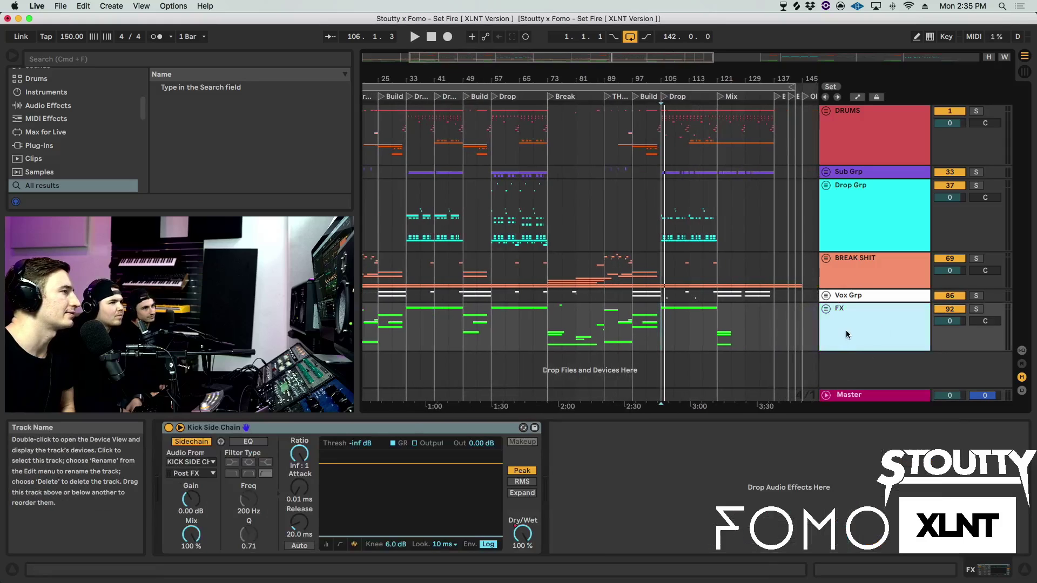
left_click(826, 309)
scroll(724, 286, "down", 10)
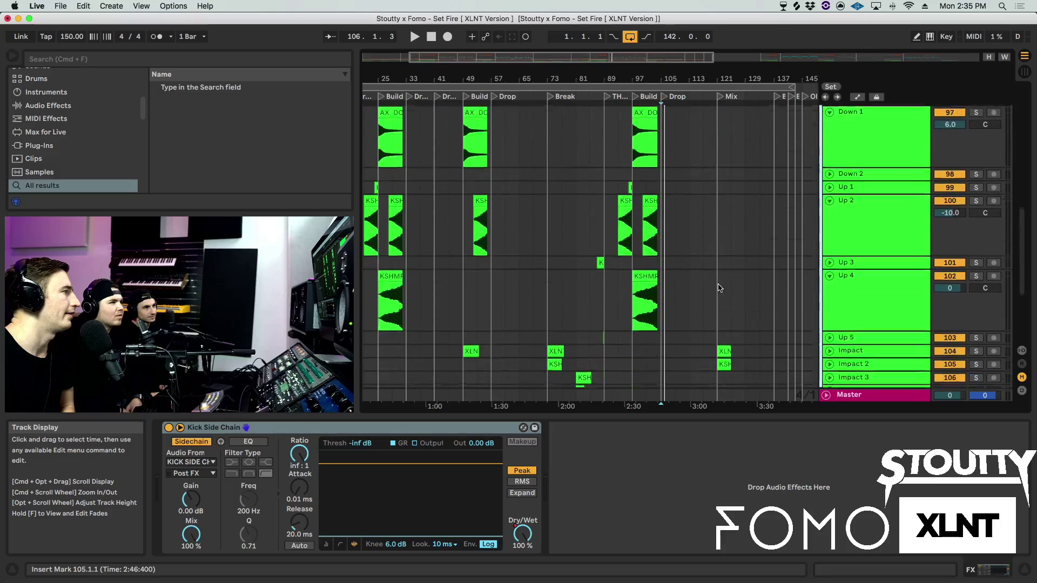
scroll(730, 282, "up", 10)
left_click(825, 292)
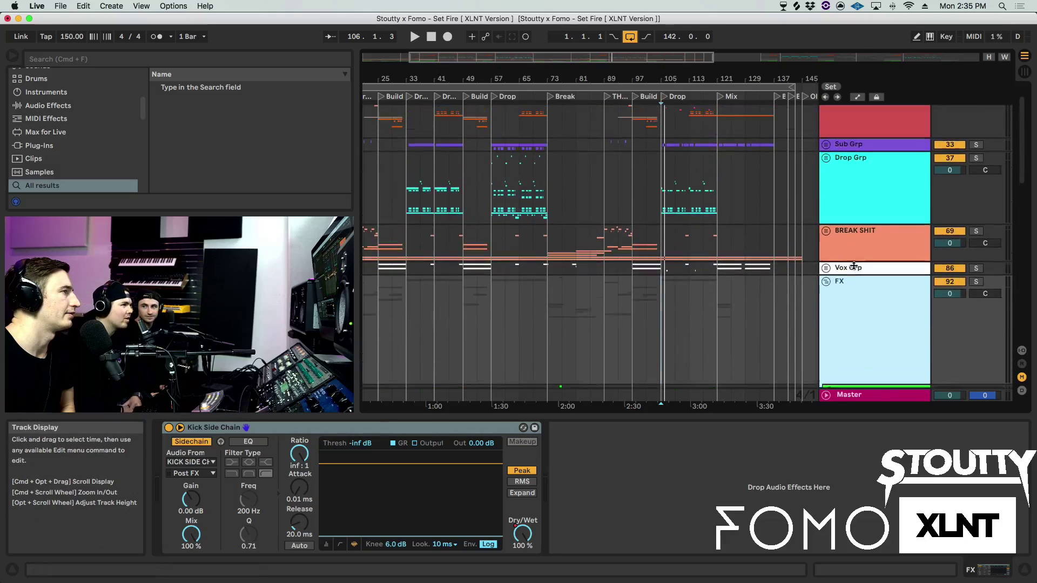
- Place the insert marker at 89.1.1, the start of THEYRE COMING, and play from there
scroll(620, 140, "up", 5)
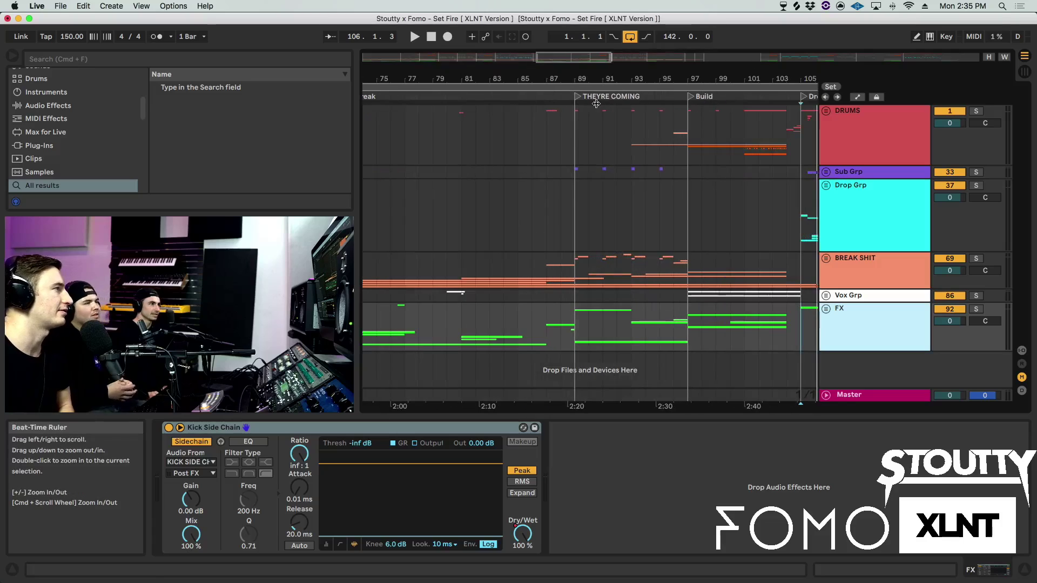
left_click(581, 135)
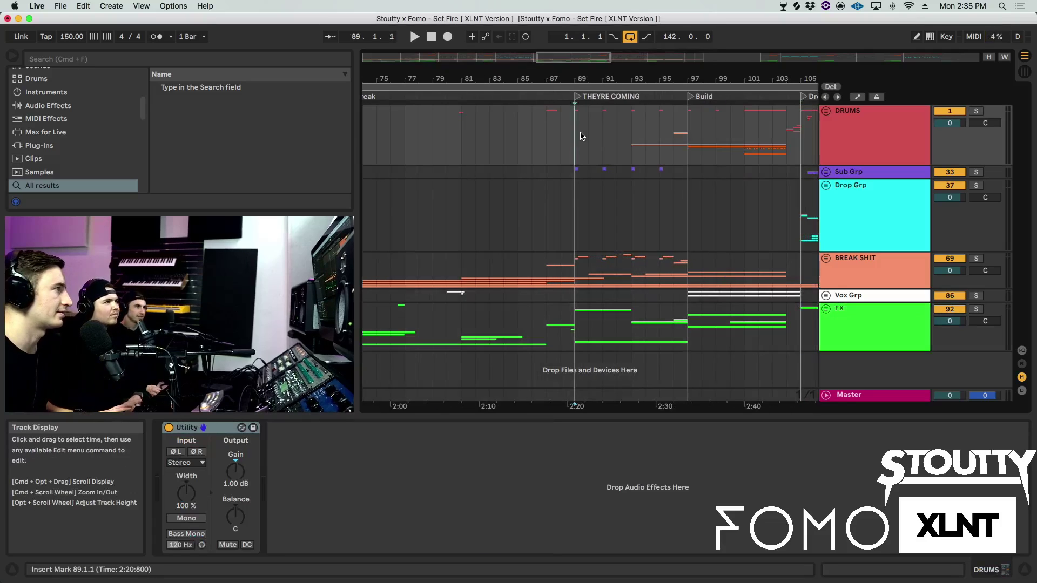
key("space")
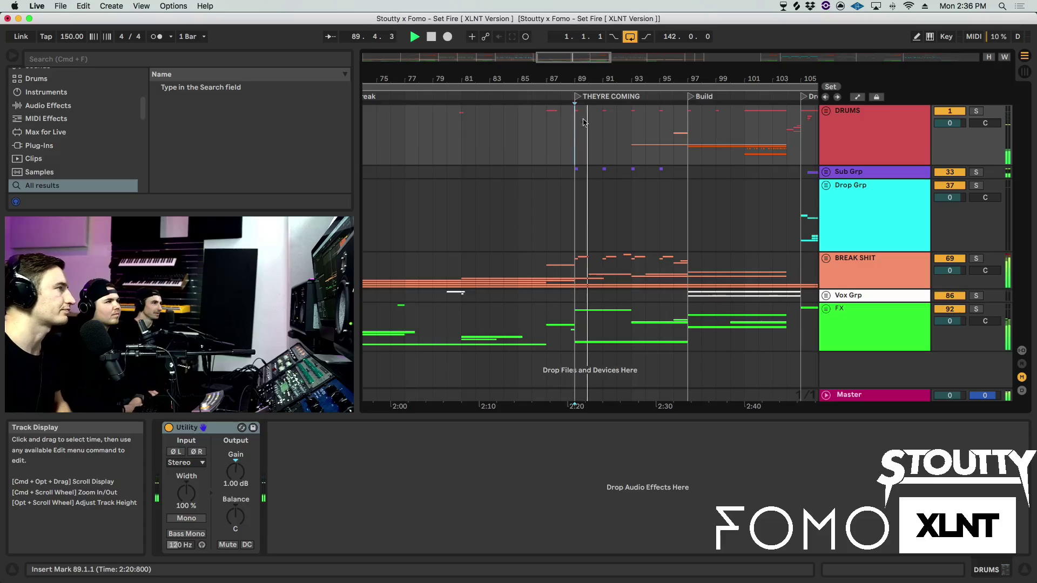
- Unfold the BREAK SHIT group and show the Pitch/Osc settings of the XILENT_bass_sustain_saw_E device on Bass 3 - Stab
left_click(864, 258)
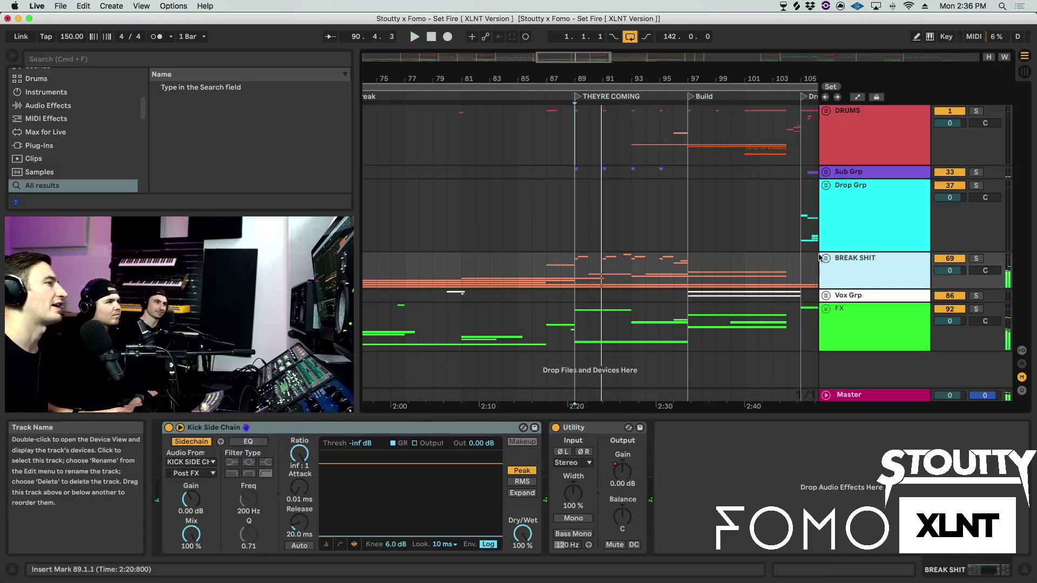
left_click(826, 258)
scroll(784, 257, "down", 5)
left_click(920, 265)
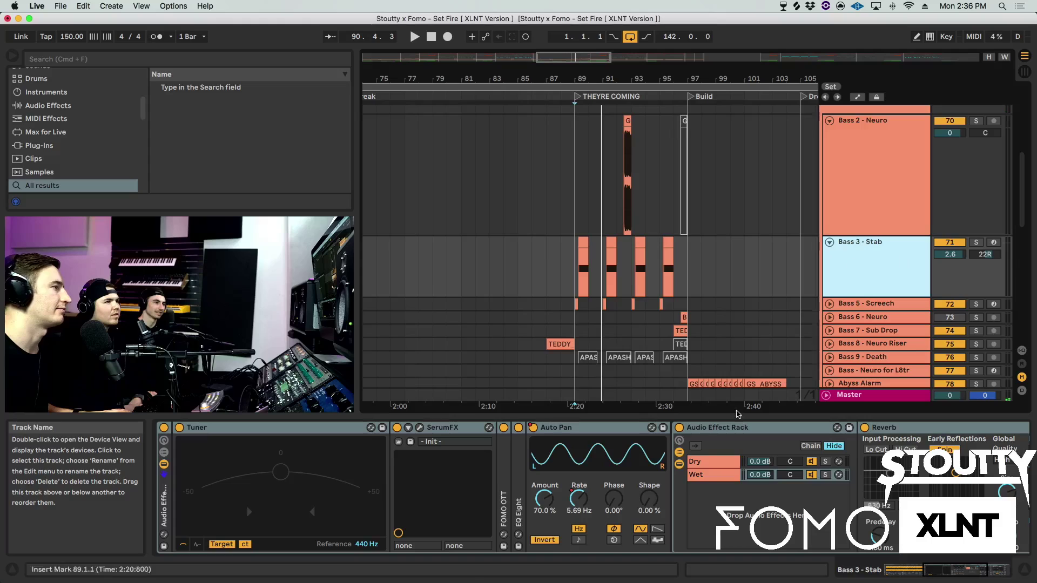
scroll(502, 430, "left", 10)
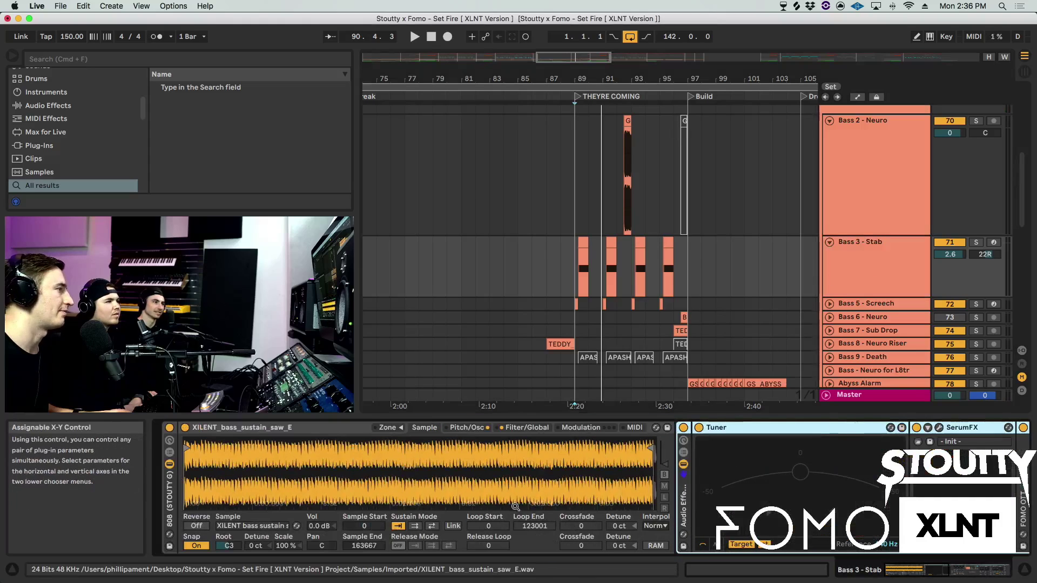
left_click(581, 427)
left_click(468, 427)
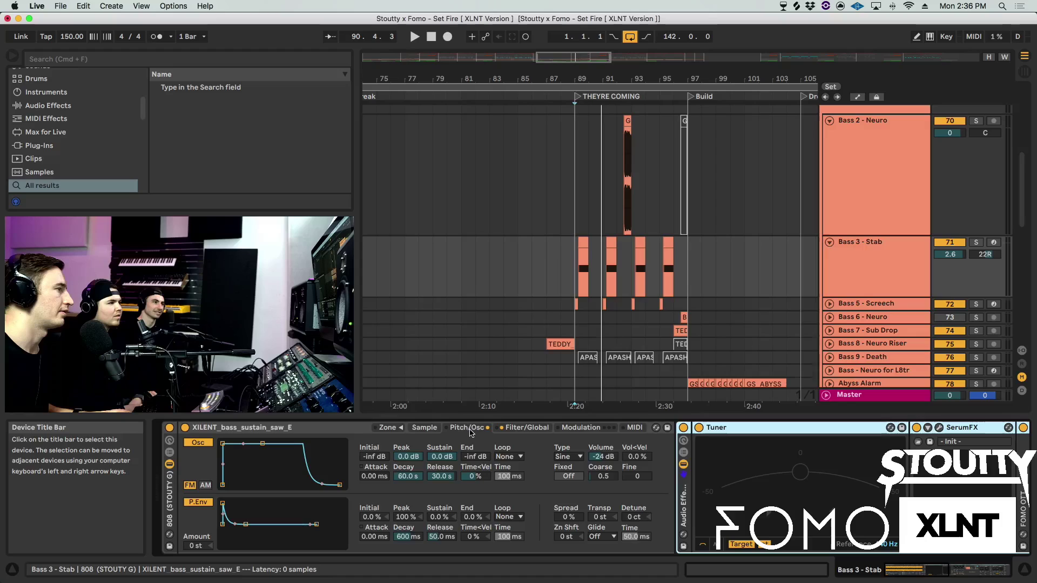
- Play the stab with the oscillator's Coarse tuning set to 6 and show the Bass 3 - Stab automation lanes
key("space")
mouse_move(597, 461)
left_mouse_down()
mouse_move(597, 440)
mouse_move(598, 486)
left_mouse_up()
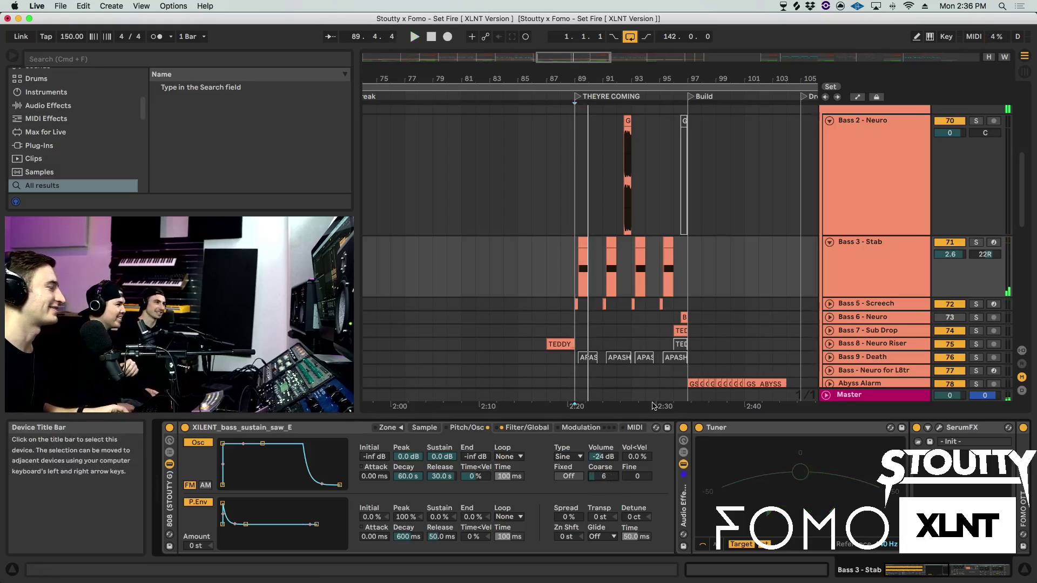
key("a")
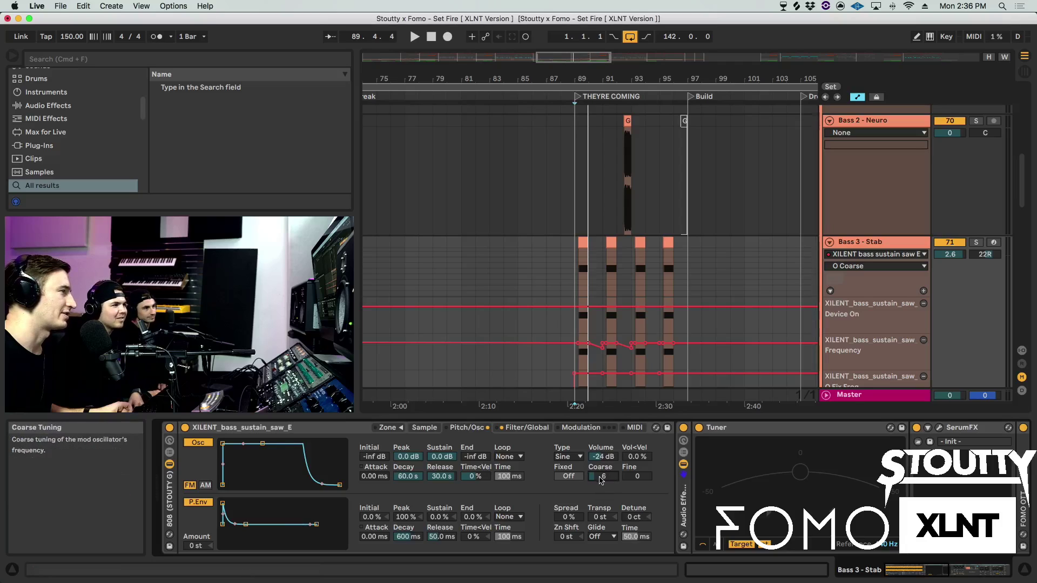
left_click(575, 265)
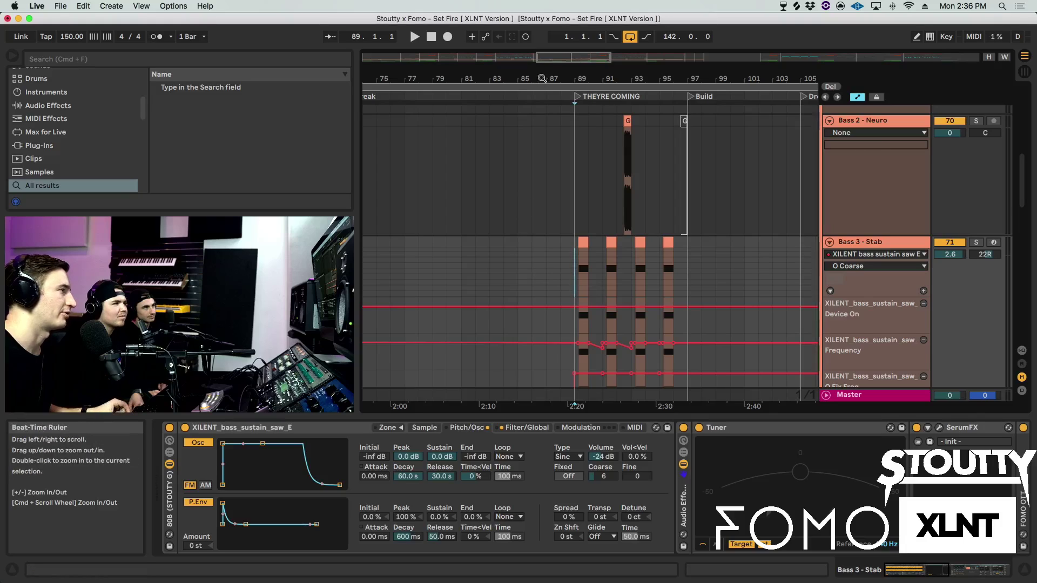
left_click_drag(543, 89, 542, 79)
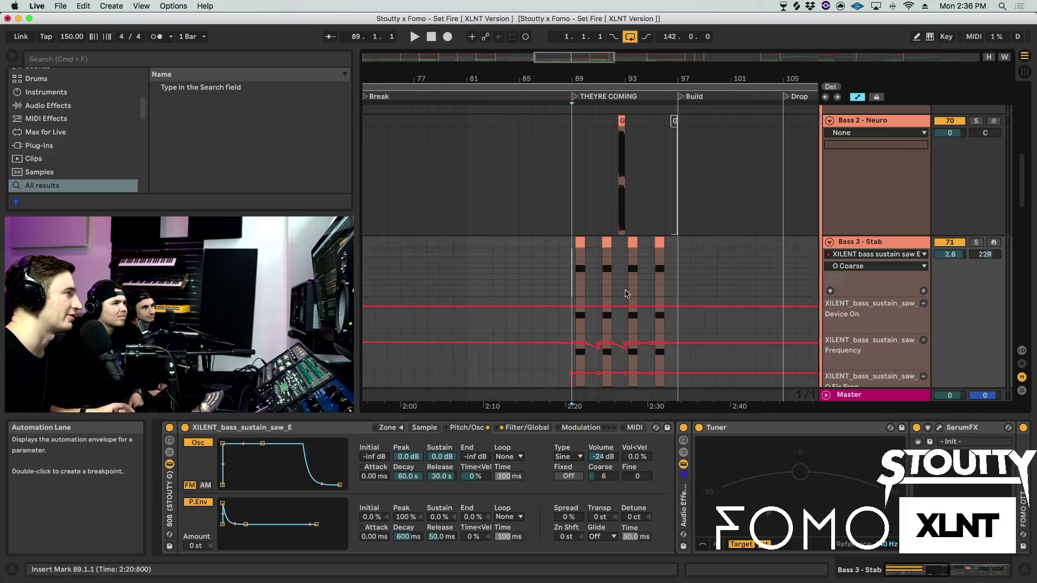
- Audition the stab from 89.1.1 while lowering the oscillator's Coarse tuning to 4 and finally 3
key("space")
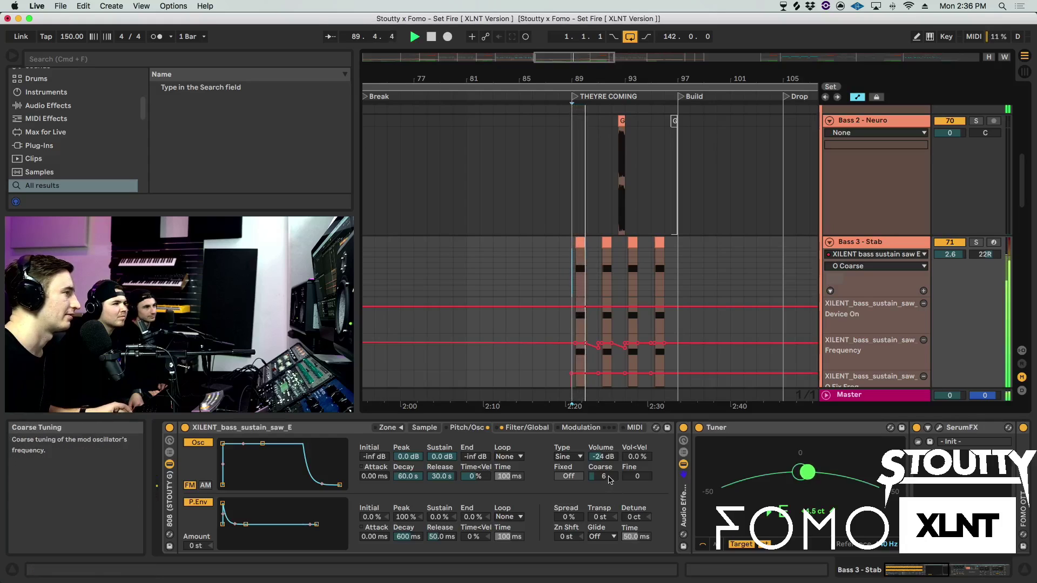
scroll(607, 479, "down", 1)
key("space")
key("space")
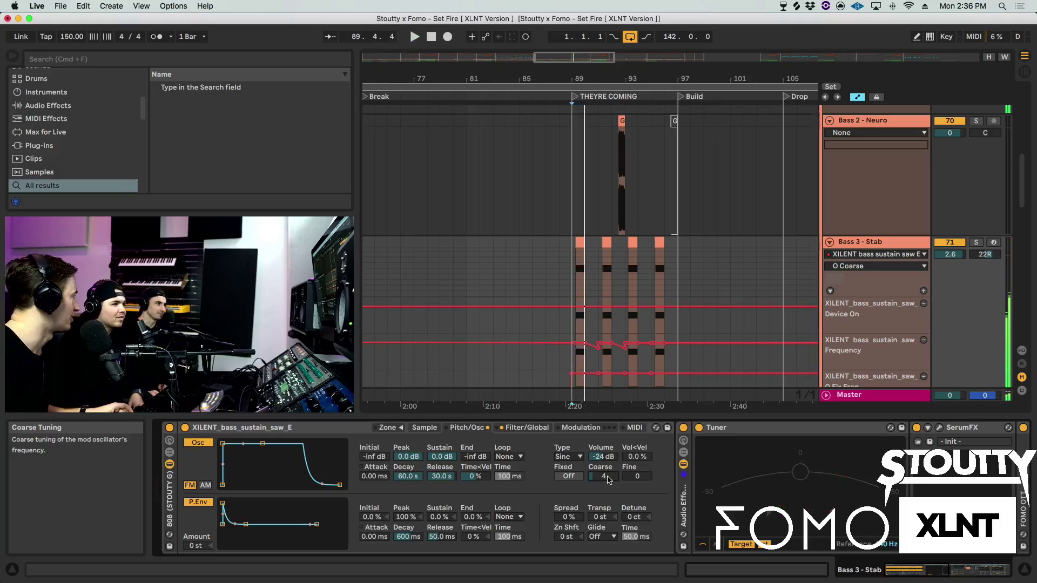
key("space")
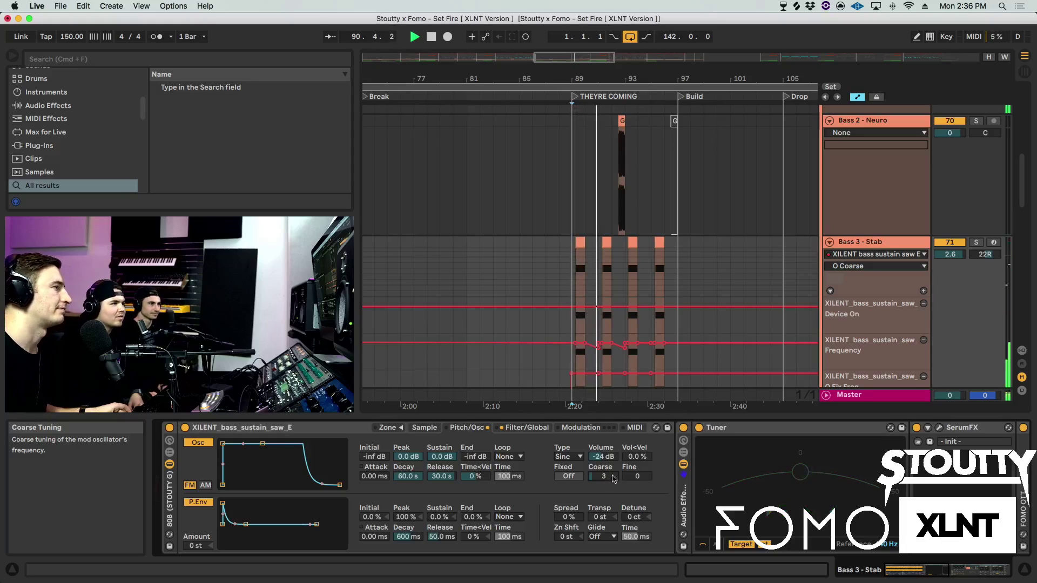
- Fold the Bass 3 - Stab track, hide the automation lanes and fold the BREAK SHIT group
left_click(830, 243)
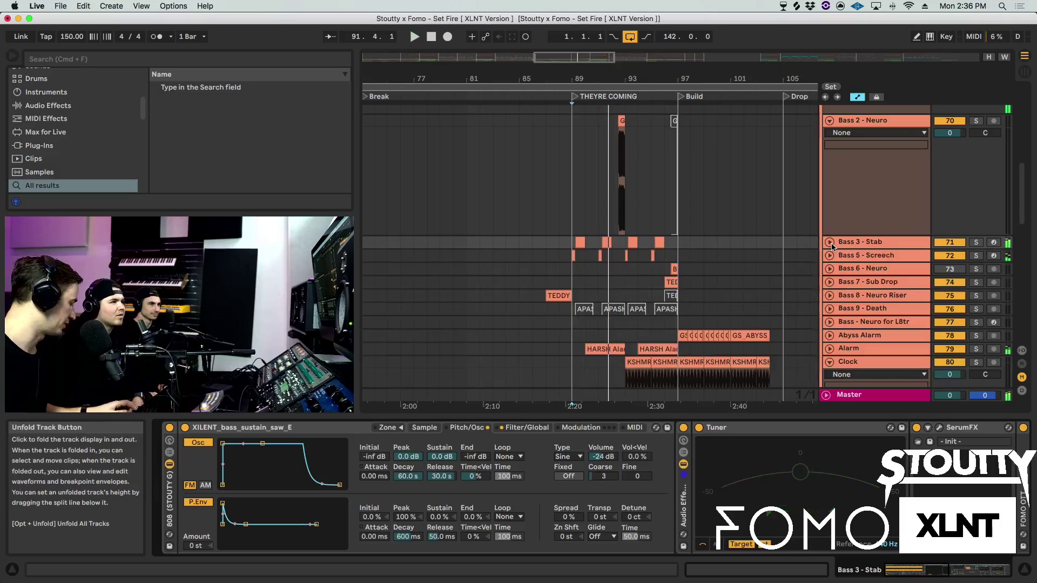
key("a")
scroll(833, 183, "down", 5)
scroll(833, 183, "up", 5)
scroll(834, 182, "up", 3)
left_click(864, 110)
left_click(826, 111)
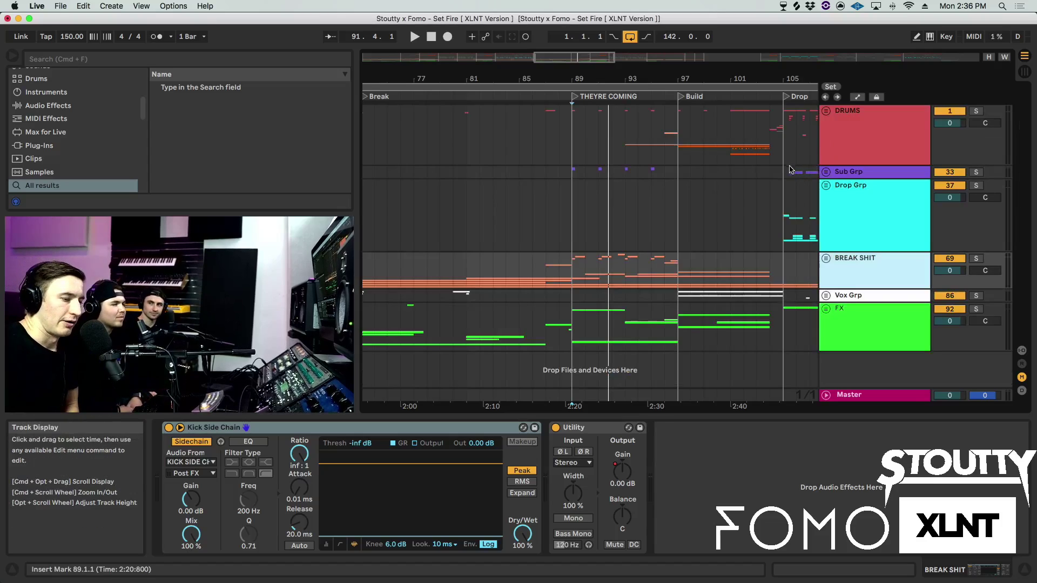
- Go to Drop 1A, unfold the Drop Grp and bring its LD - Yoooo tracks into view
left_click_drag(476, 87, 420, 88)
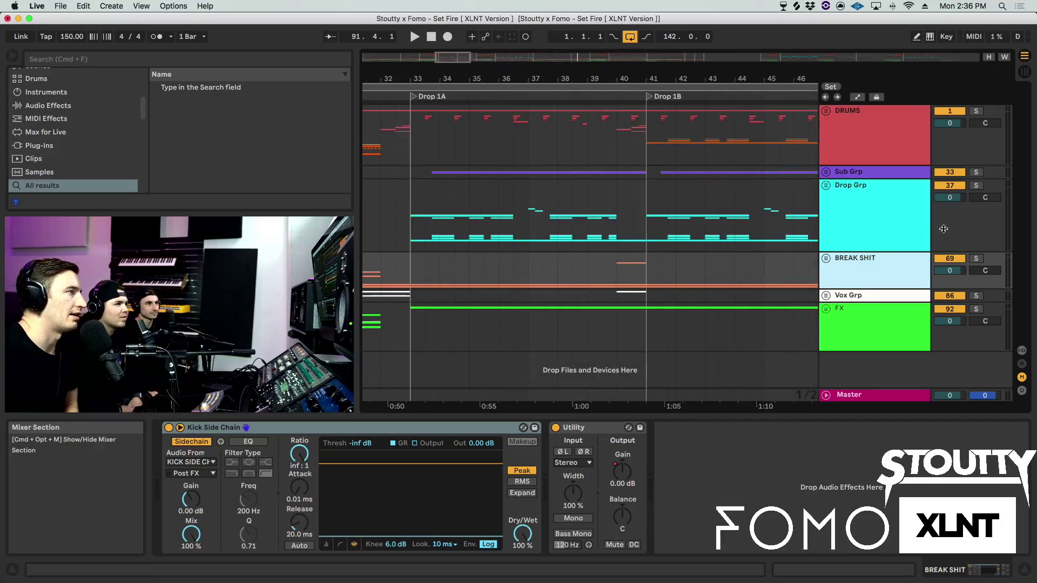
left_click(822, 185)
left_click(825, 185)
scroll(844, 278, "down", 5)
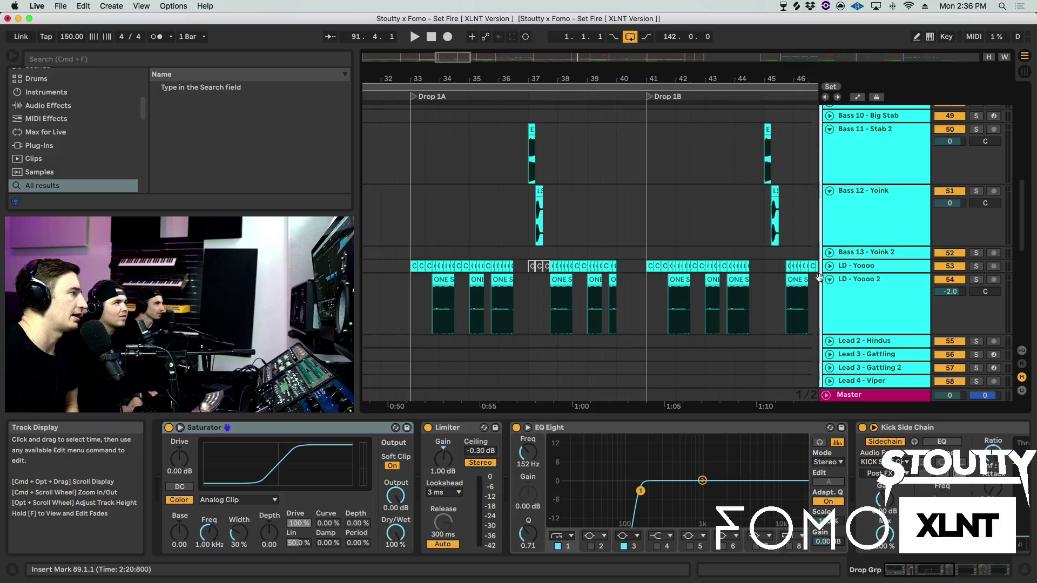
- Show the LD - Yoooo track's device chain and place the insert marker at the Break, 17.1.1
left_click(851, 270)
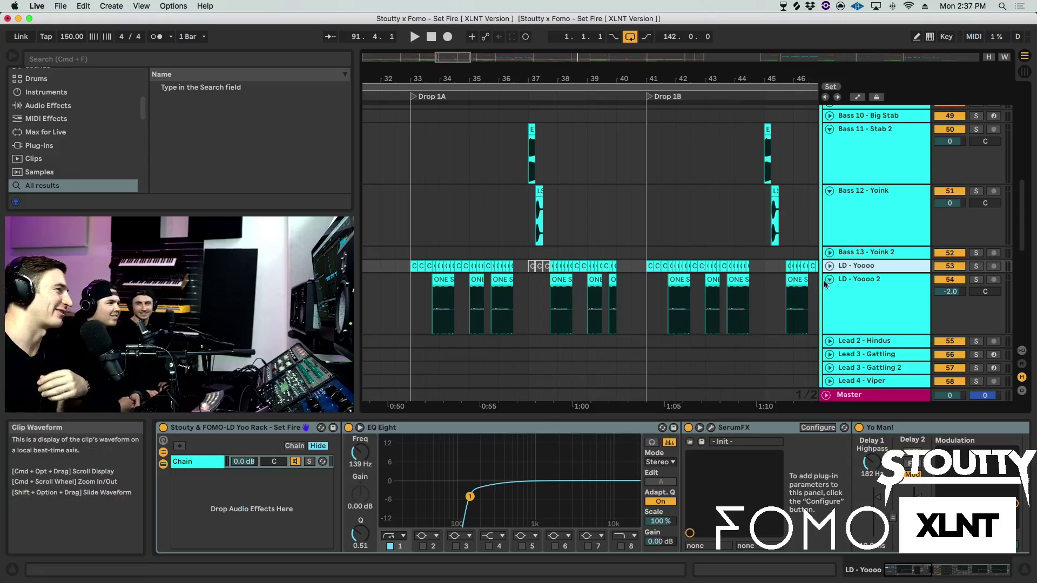
left_click_drag(540, 81, 486, 166)
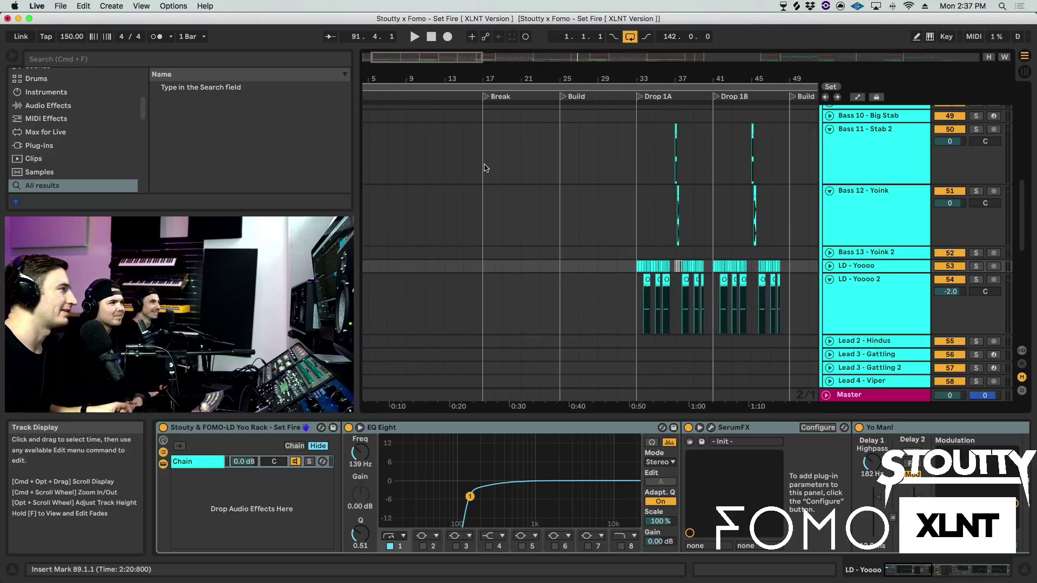
left_click(482, 164)
- Return to the head of the Drop Grp and fold the group
scroll(621, 205, "up", 3)
scroll(859, 224, "up", 3)
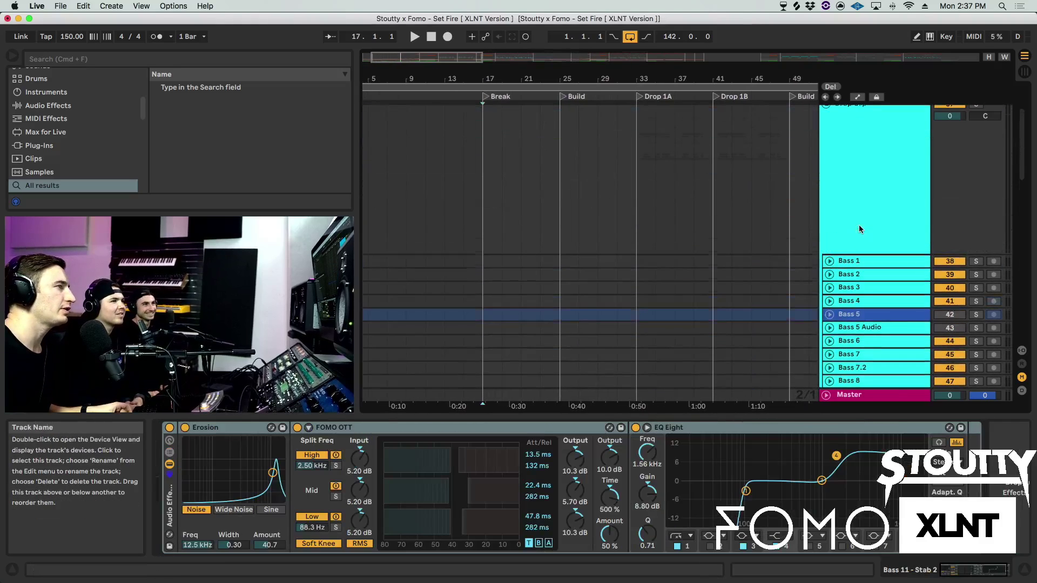
left_click(859, 225)
scroll(847, 225, "up", 2)
left_click(826, 185)
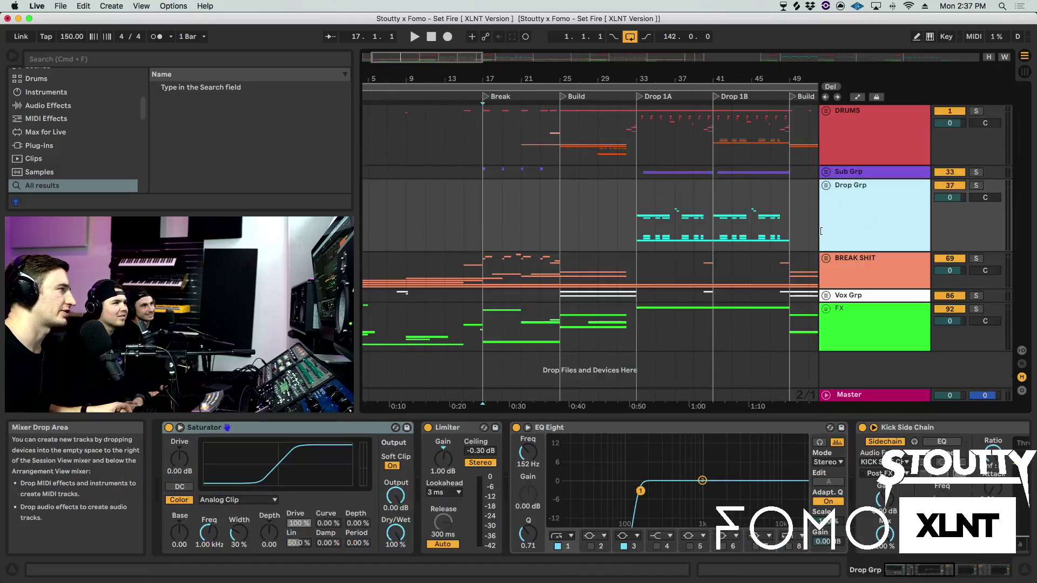
- Unfold the BREAK SHIT group and select the Bass 5 - Screech track at the start of the Break
left_click(852, 258)
scroll(751, 258, "down", 10)
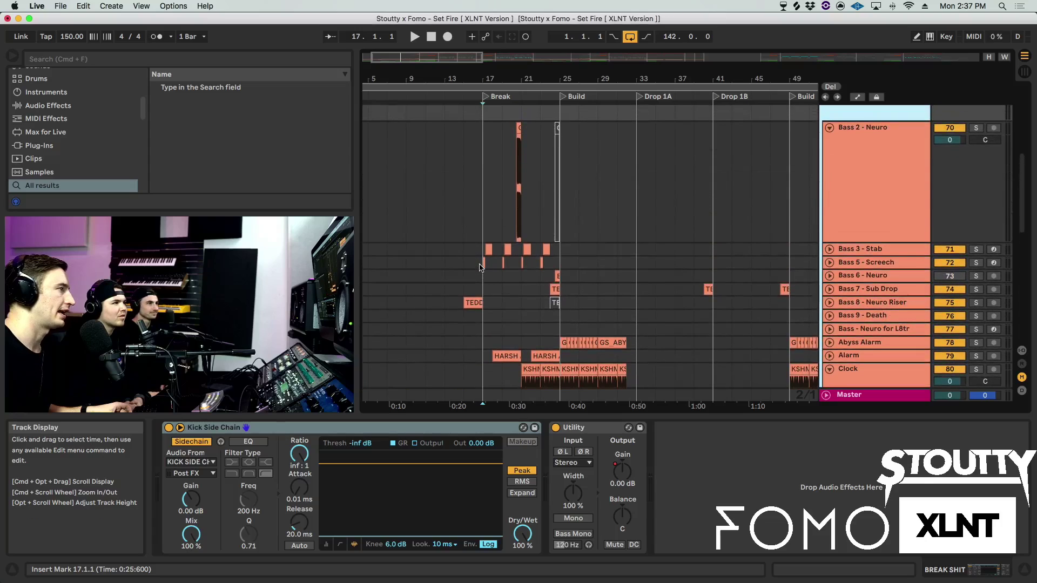
left_click(480, 268)
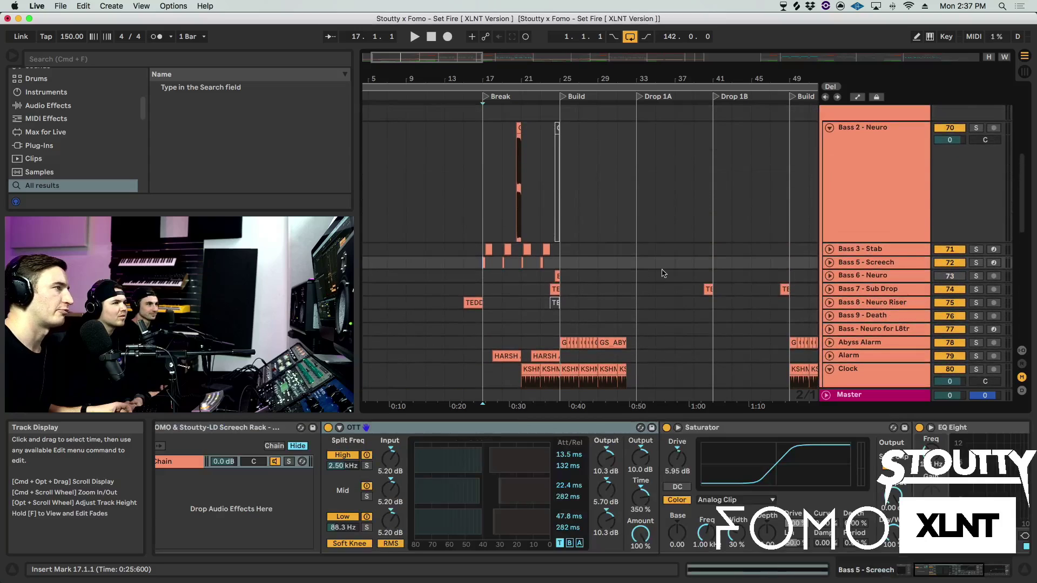
- Solo Bass 5 - Screech, play it from 17.1.1 and bring its Serum instrument into view
left_click(977, 263)
key("space")
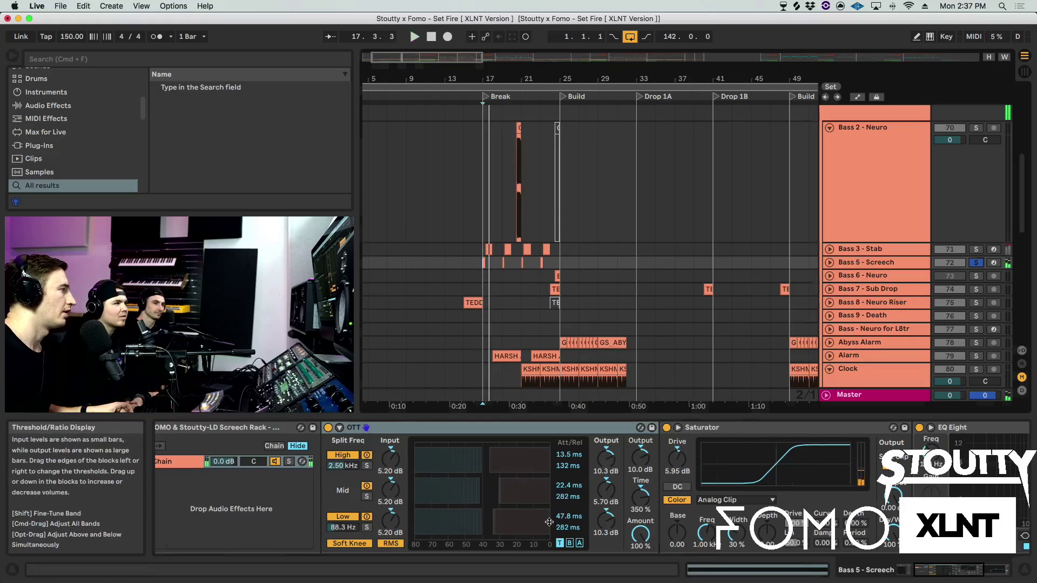
scroll(549, 522, "left", 5)
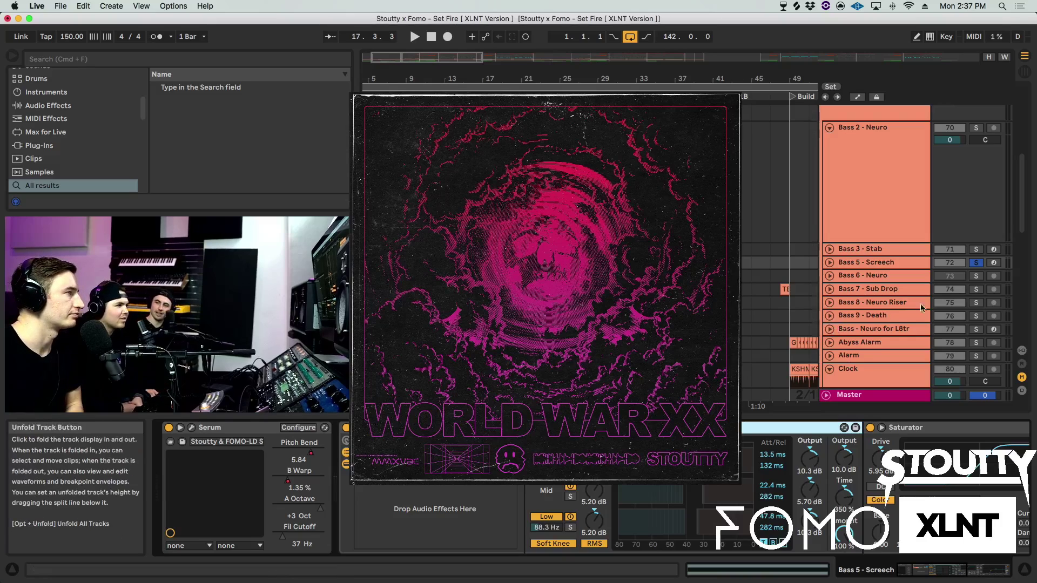
- Unsolo Bass 5 - Screech and fold the BREAK SHIT group
left_click(976, 263)
scroll(886, 268, "up", 3)
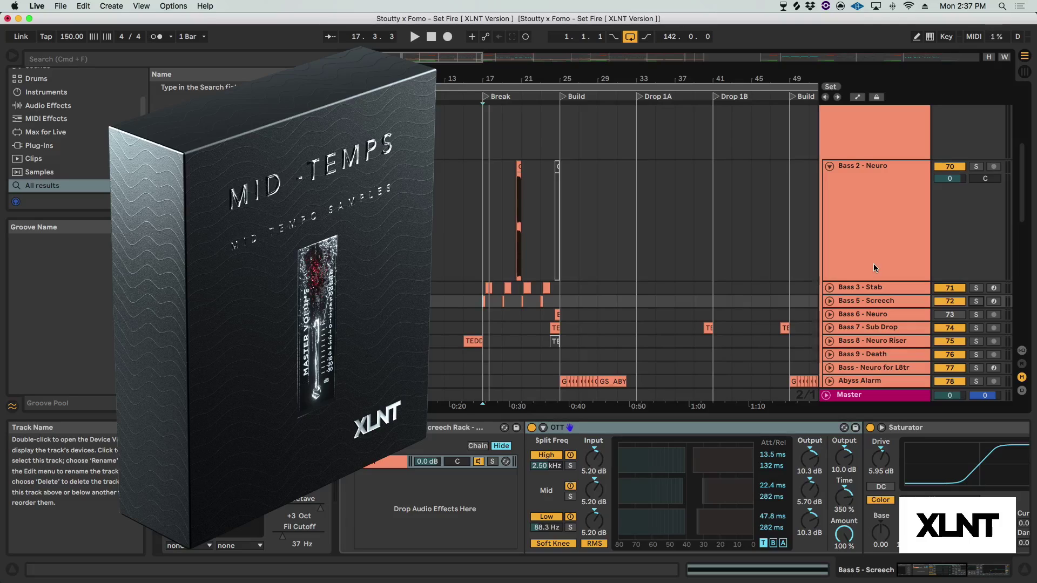
left_click(873, 264)
scroll(844, 200, "up", 5)
left_click(842, 211)
left_click(822, 224)
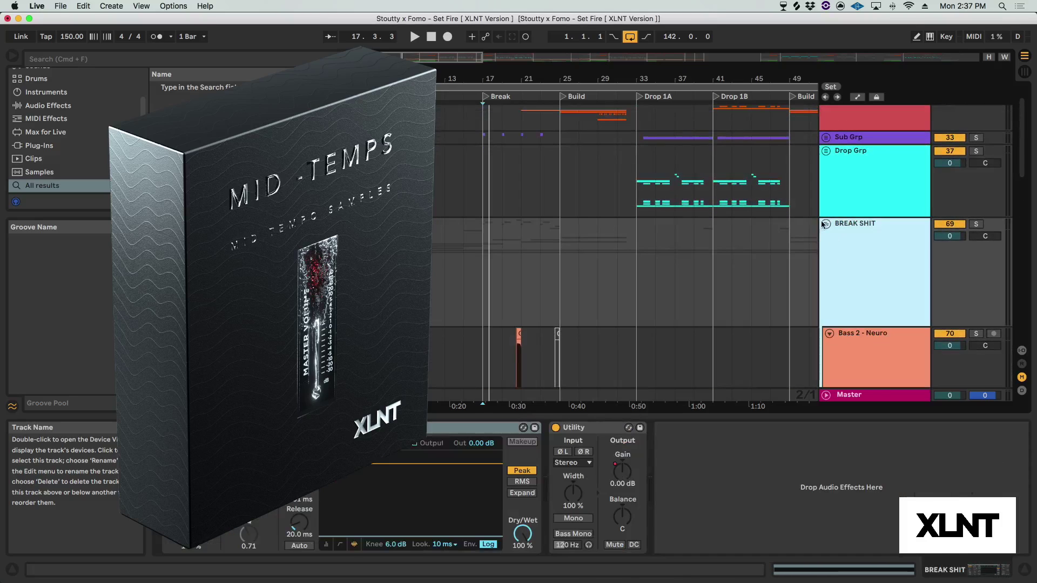
left_click(821, 224)
- Show the arrangement from INTRO to the second Break and play the full mix from the first Build at 25.1.1
key("minus")
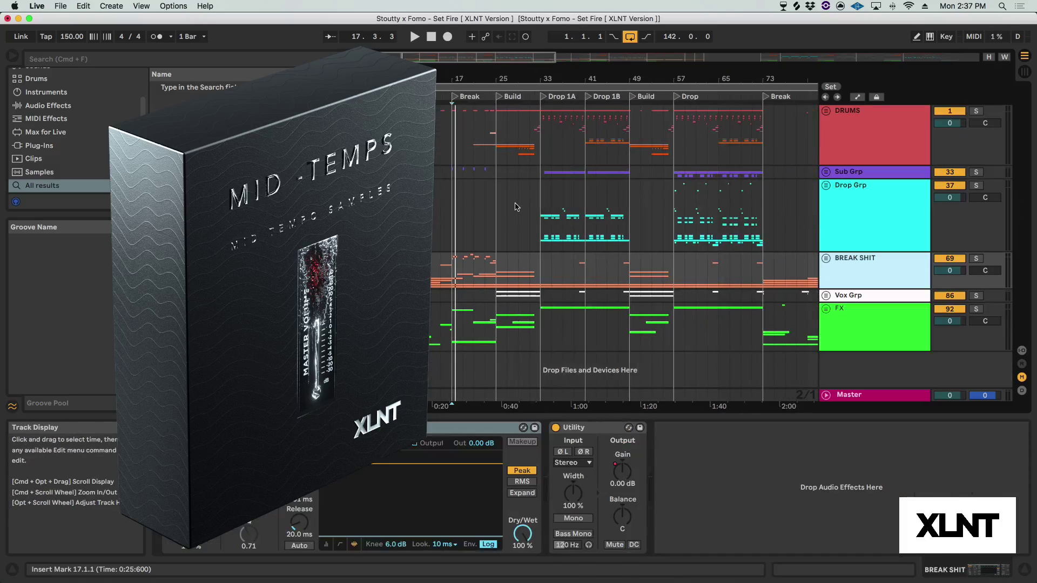
left_click(499, 218)
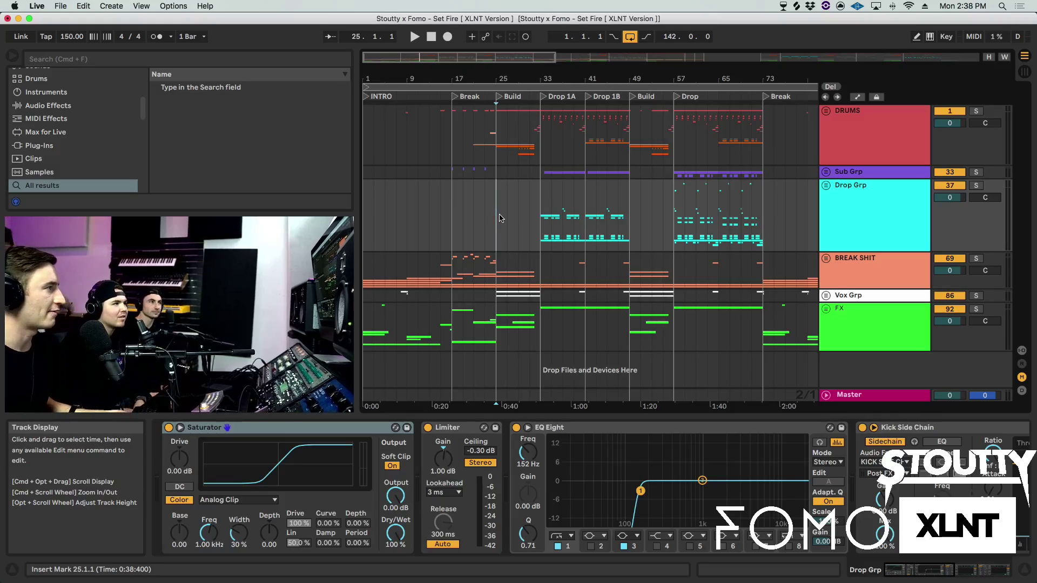
key("space")
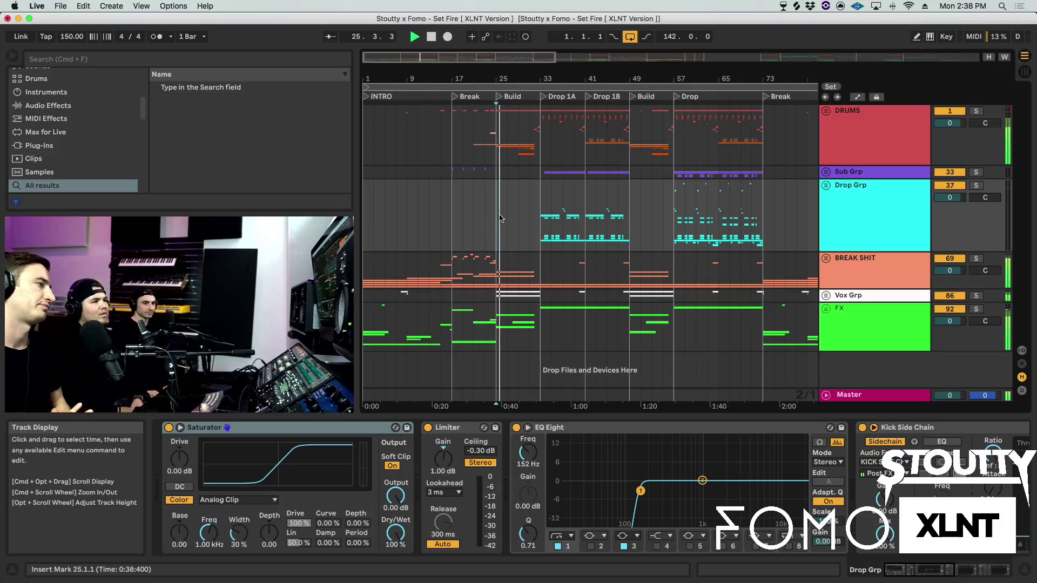